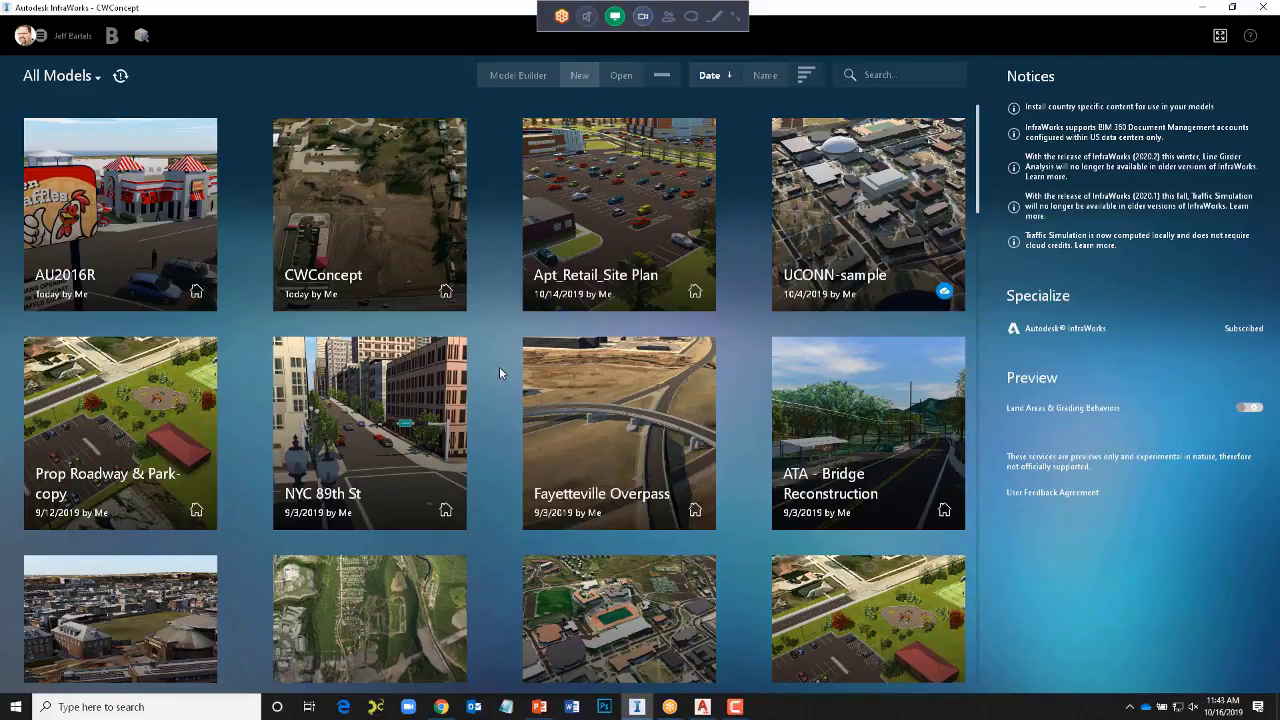
- Open Model Builder and locate East Dundee, Illinois, United States on its map
click(516, 78)
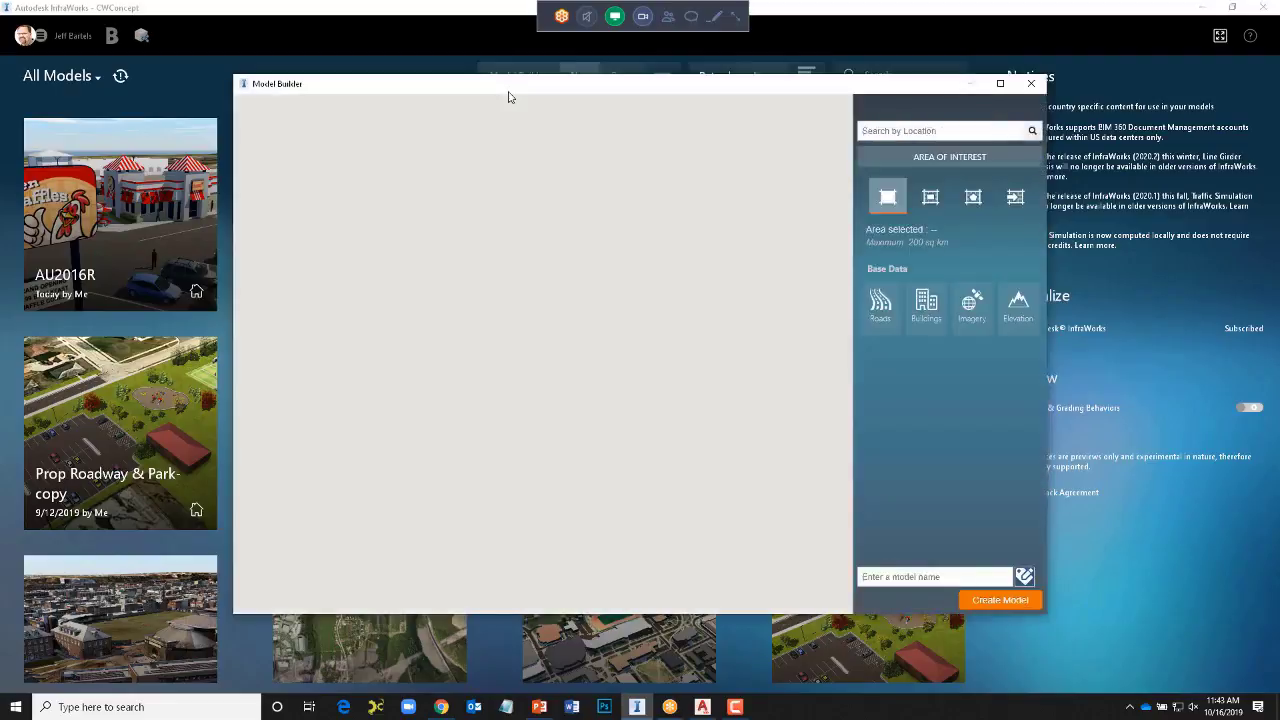
click(880, 130)
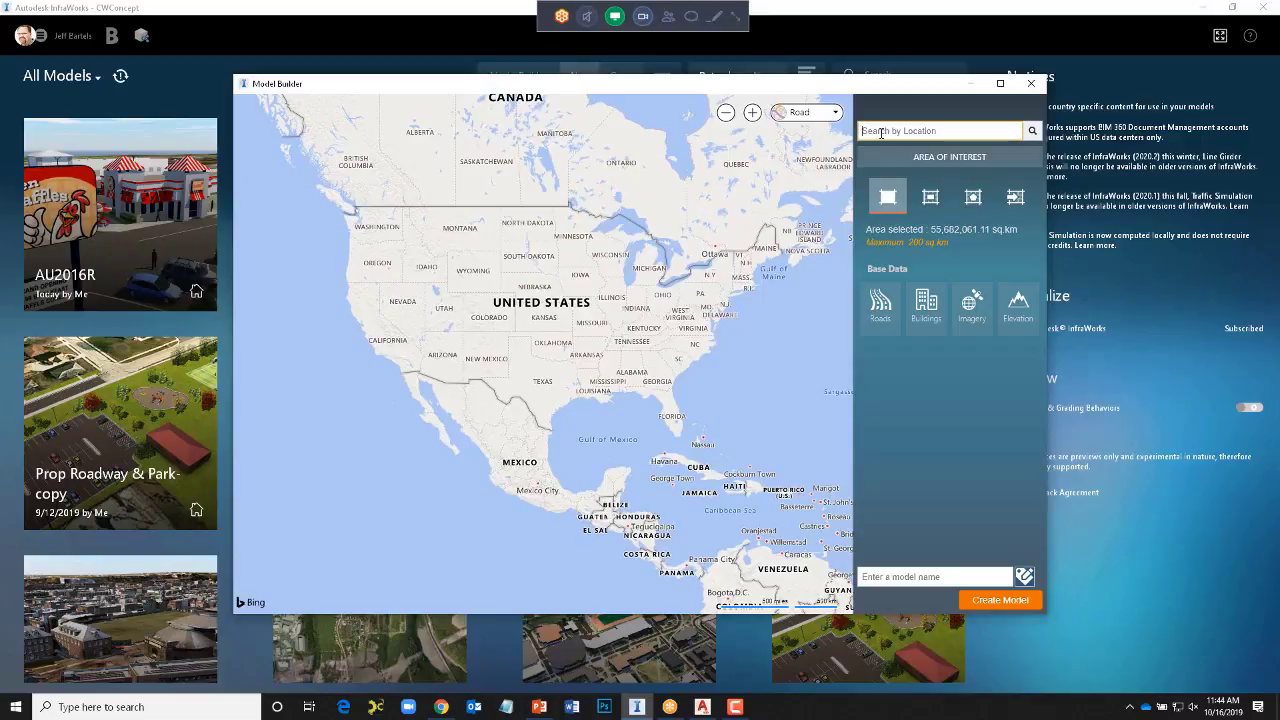
text(East Du)
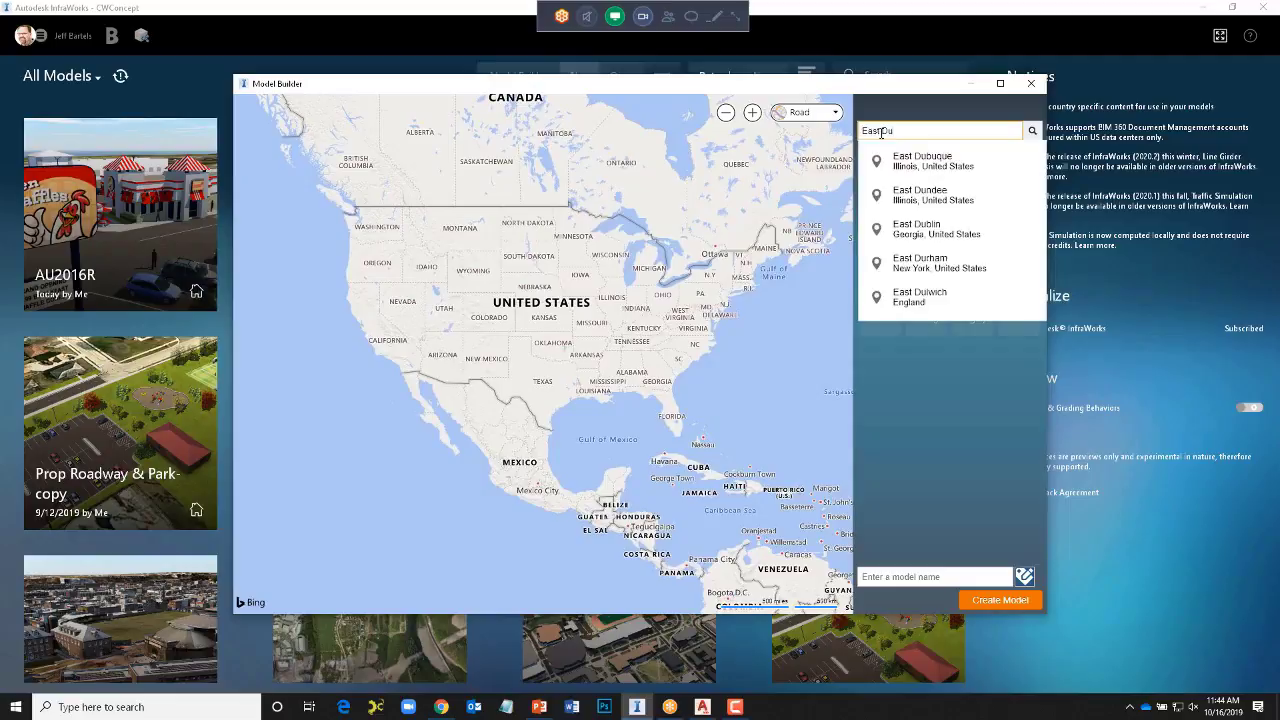
click(905, 198)
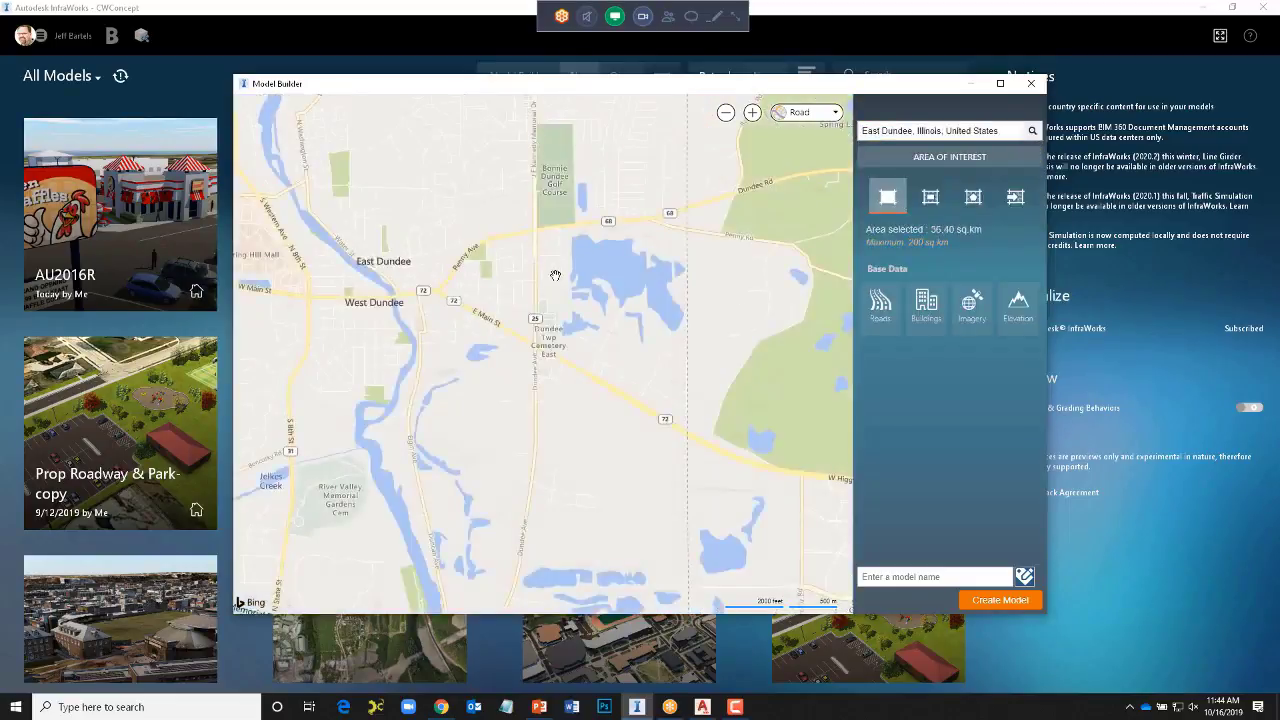
- Switch the Model Builder map of East Dundee to the Aerial style
scroll(557, 280, up, 1)
drag(559, 283, 540, 375)
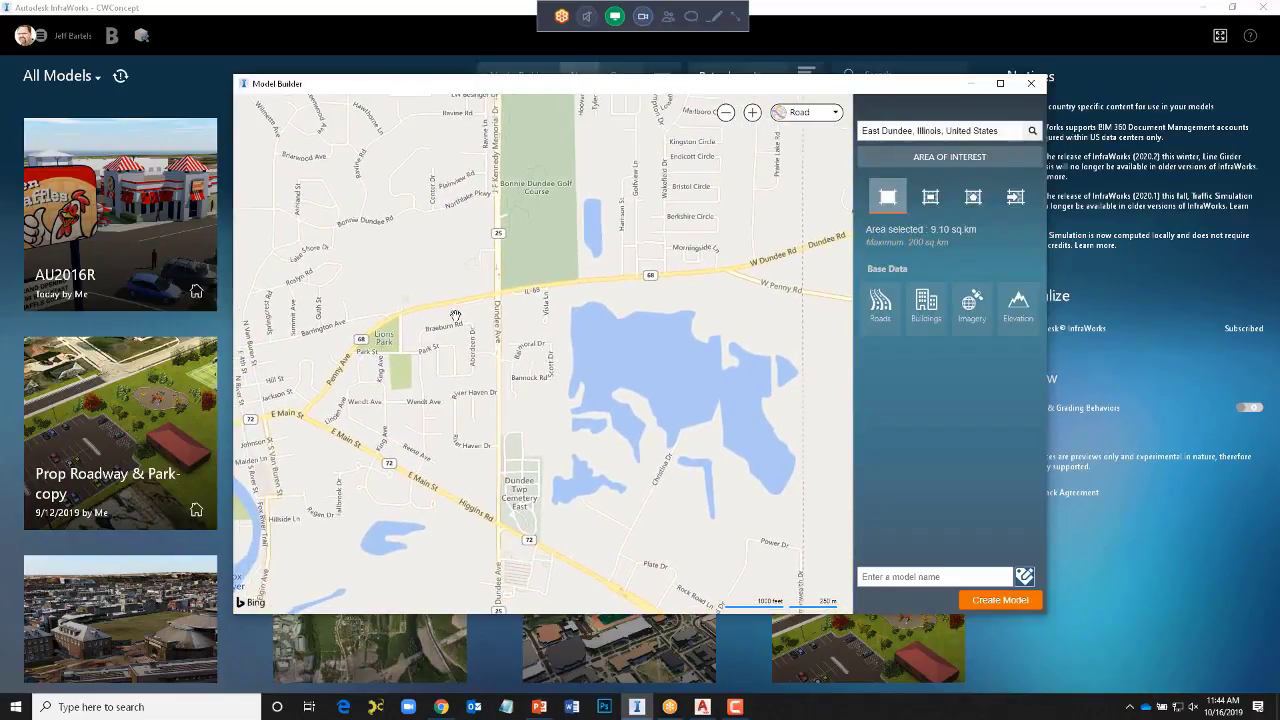
click(806, 113)
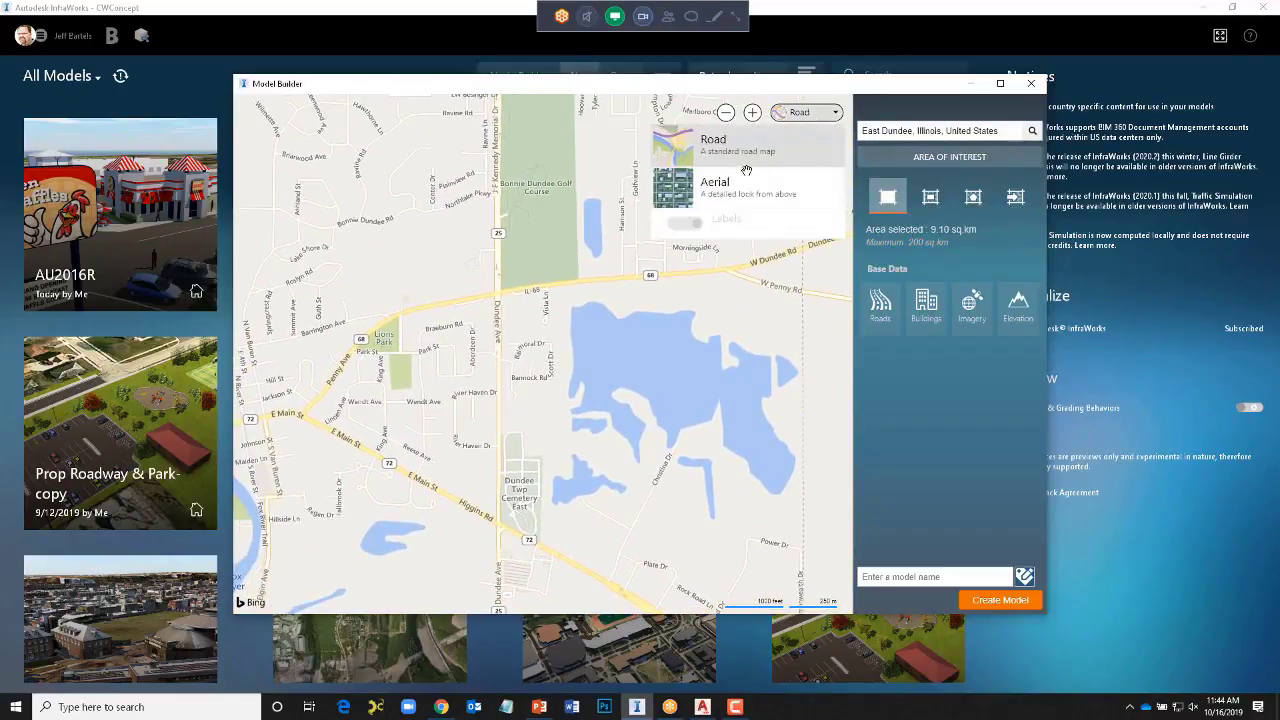
click(716, 186)
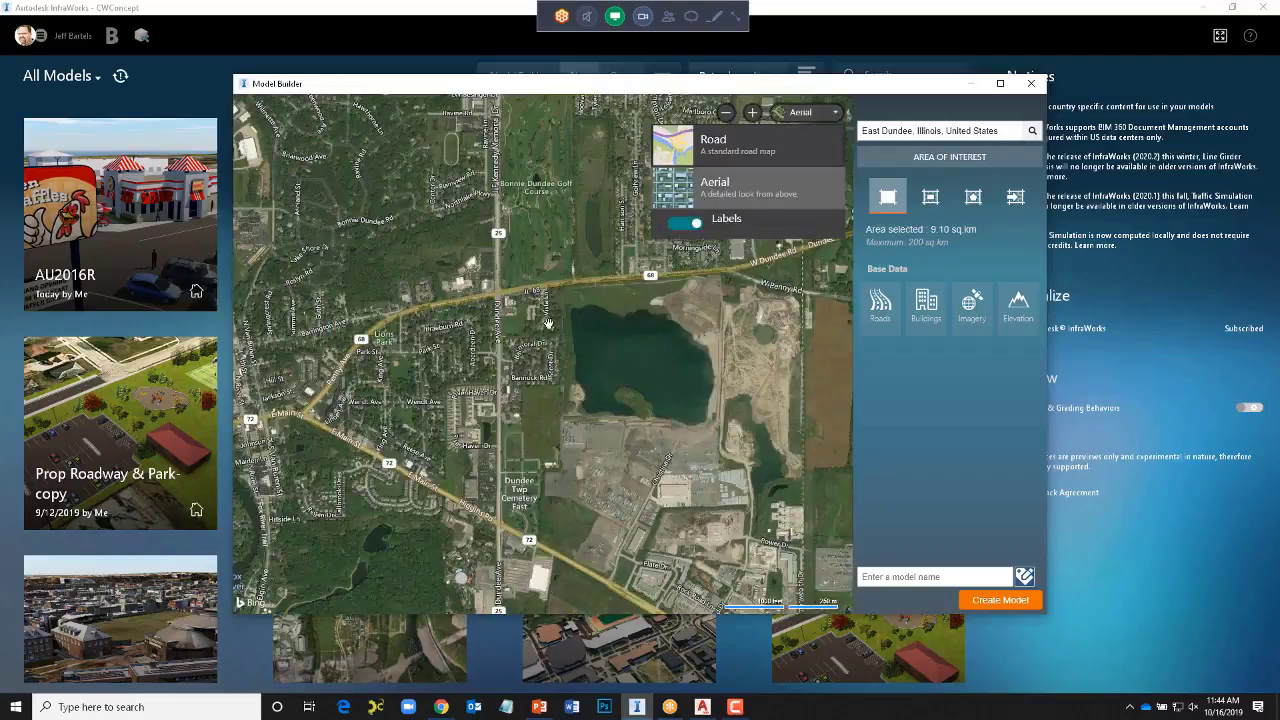
- Draw a rectangular area of interest of about 0.23 sq km around the vacant site southeast of Dundee Ave and Barrington Ave
scroll(519, 318, up, 2)
scroll(519, 318, up, 2)
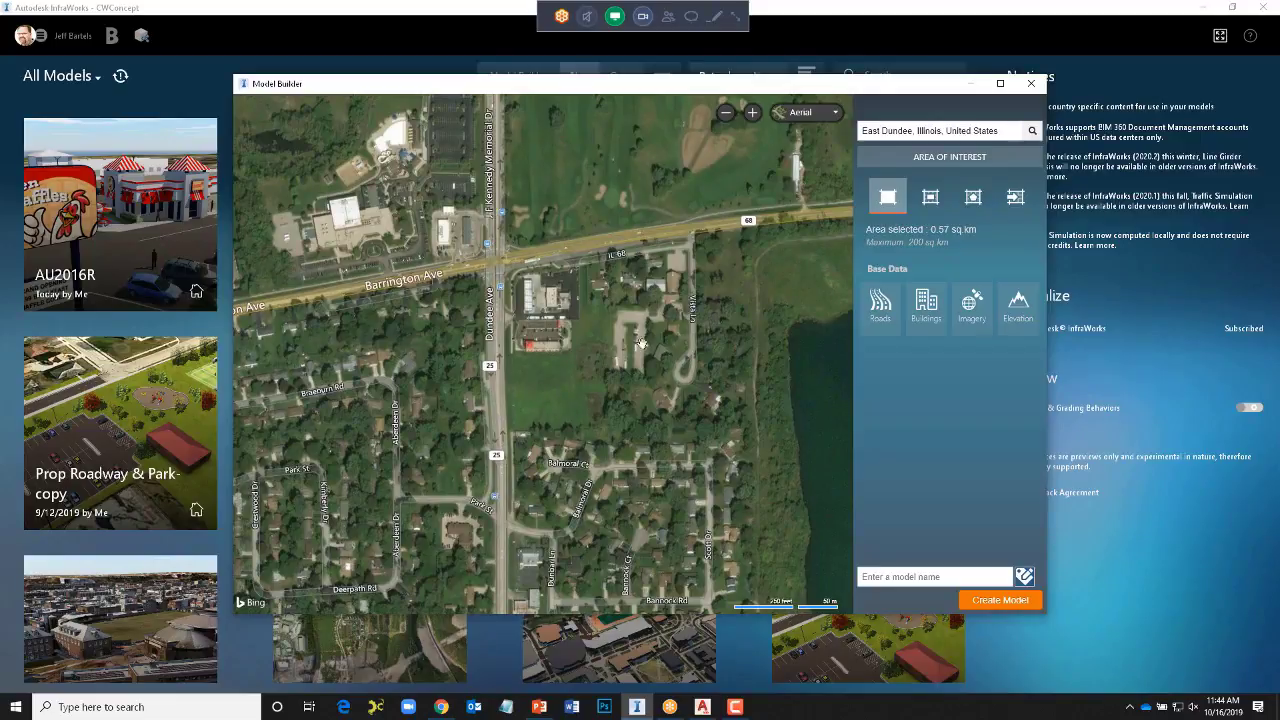
click(930, 199)
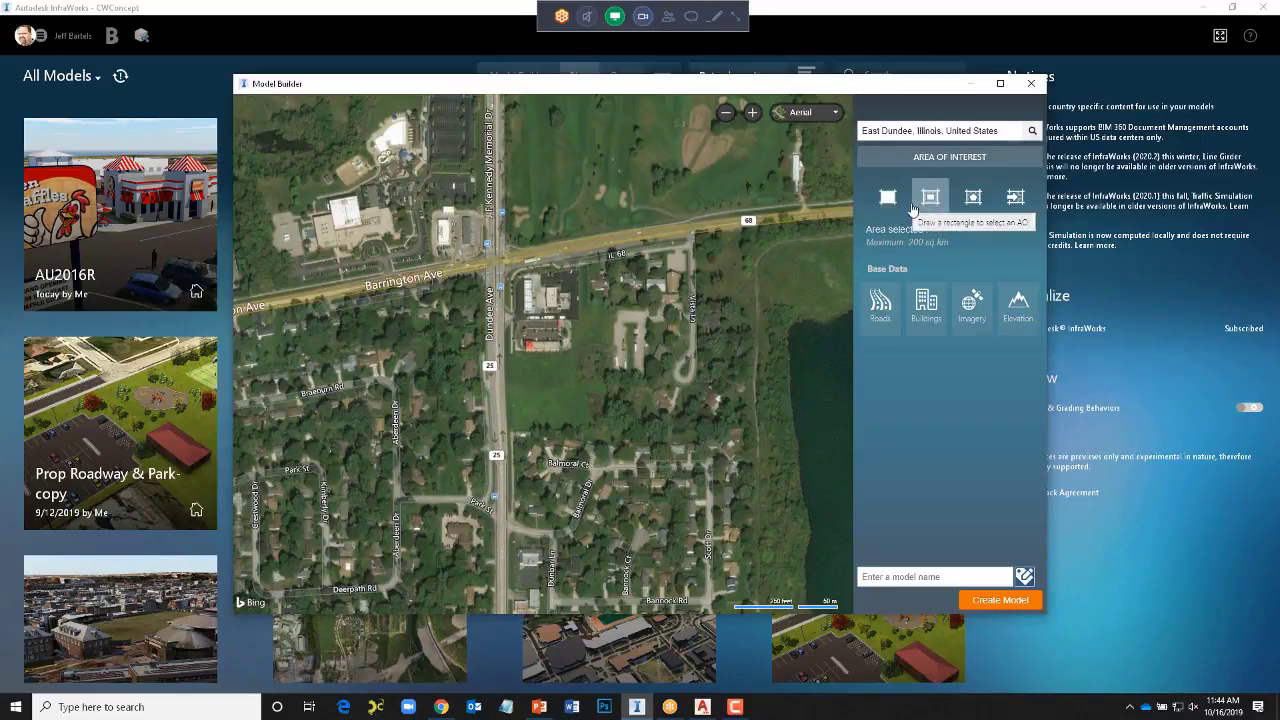
drag(392, 186, 771, 528)
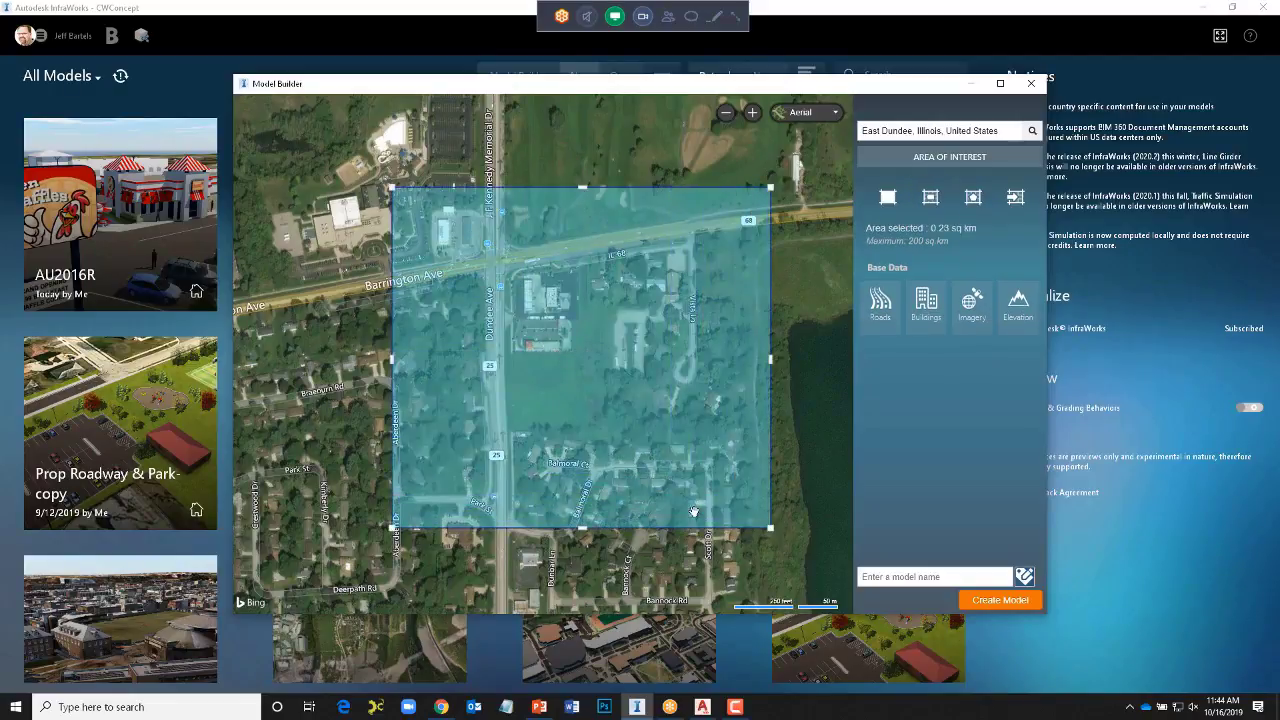
- Name the new model "sample", submit it for creation and close Model Builder
click(877, 577)
text(sample)
click(997, 599)
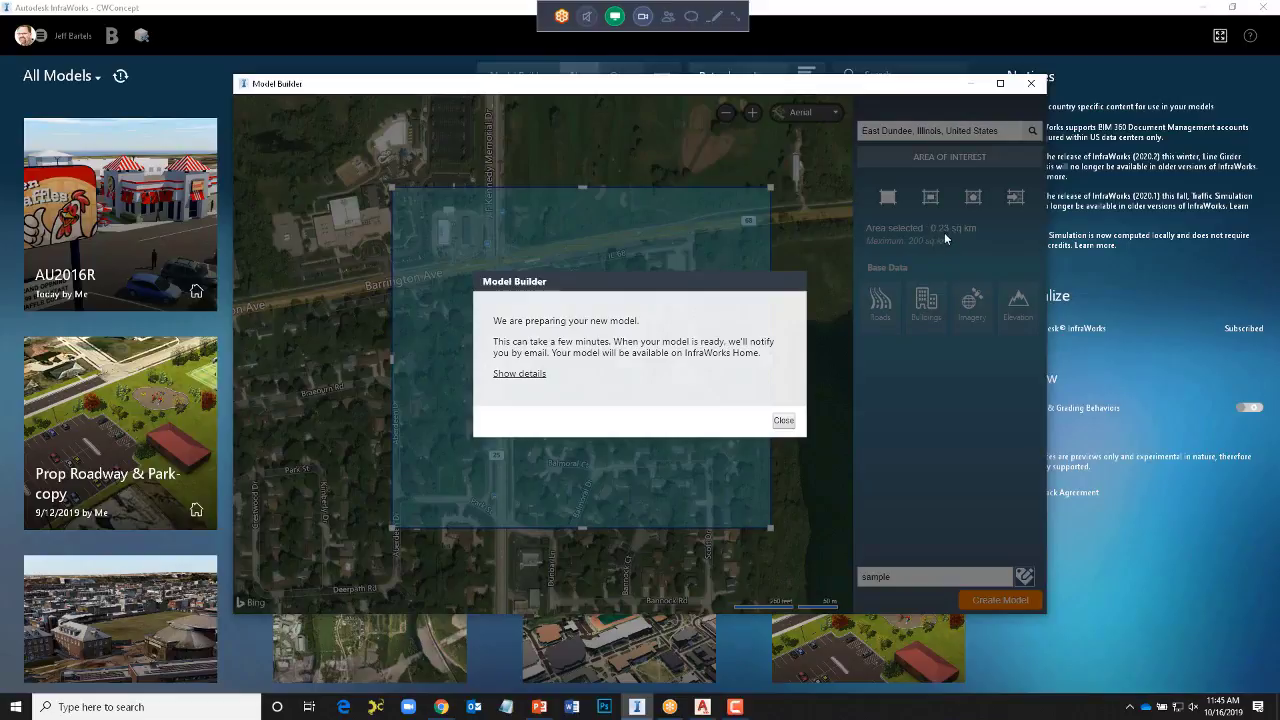
click(783, 420)
click(1034, 86)
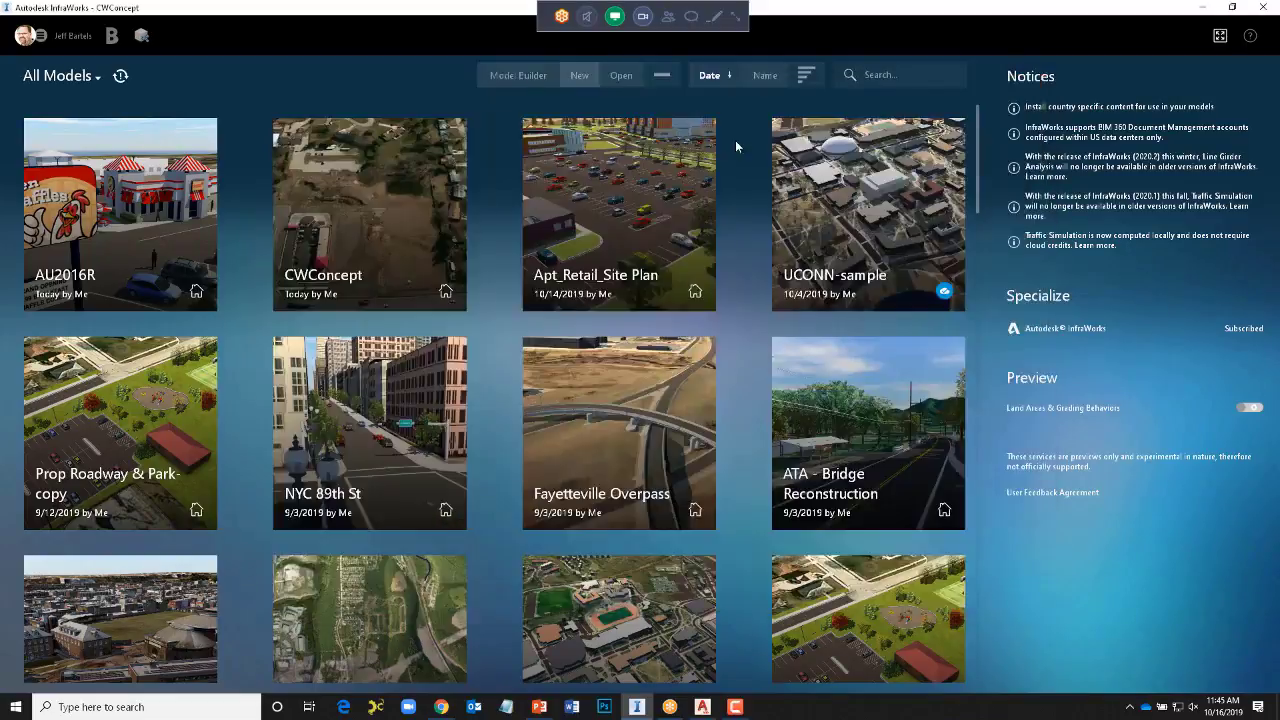
- Open the CWConcept model and show the vacant lot beside the red-roofed restaurant from directly above
click(373, 212)
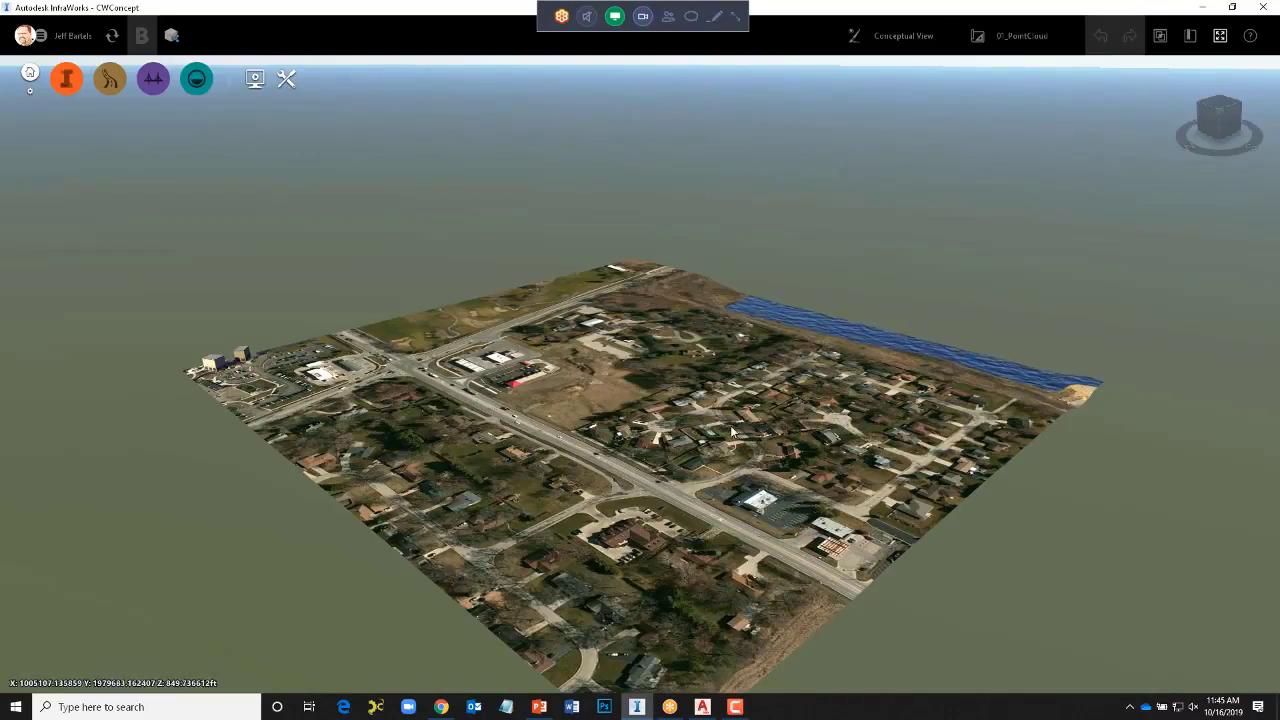
scroll(707, 492, up, 2)
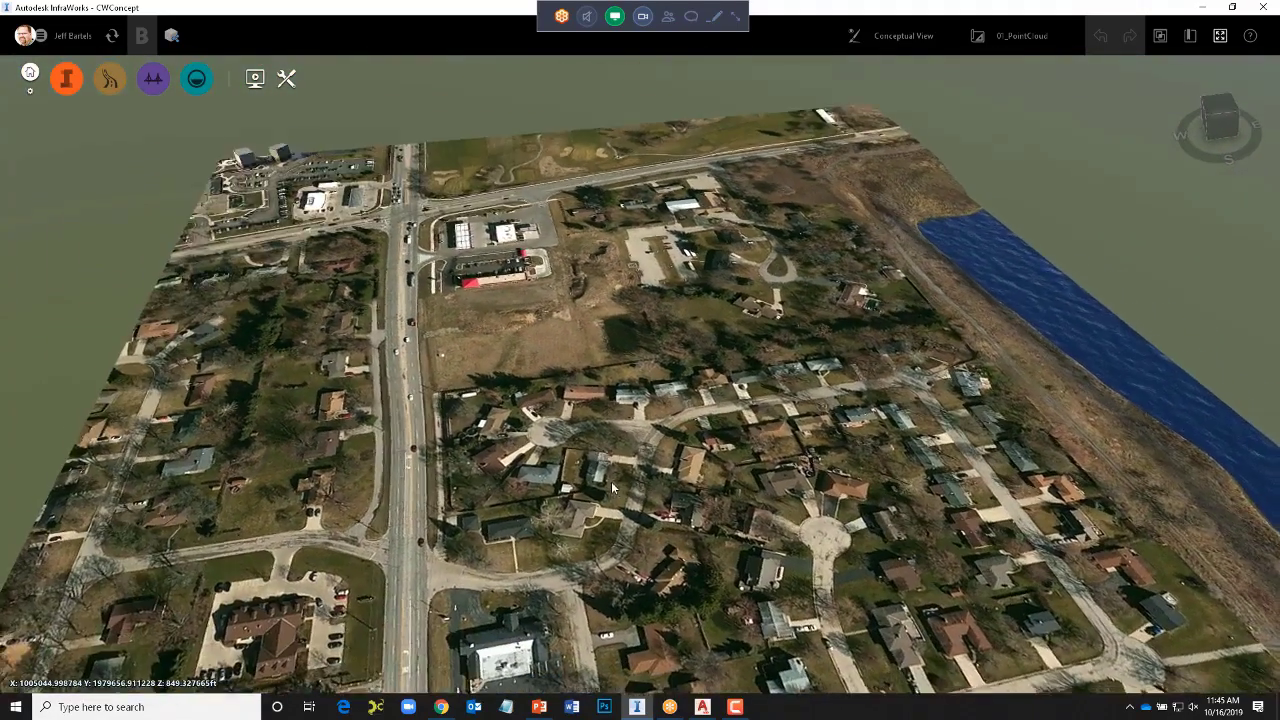
shift+middle_drag(611, 481, 365, 205)
scroll(775, 420, up, 6)
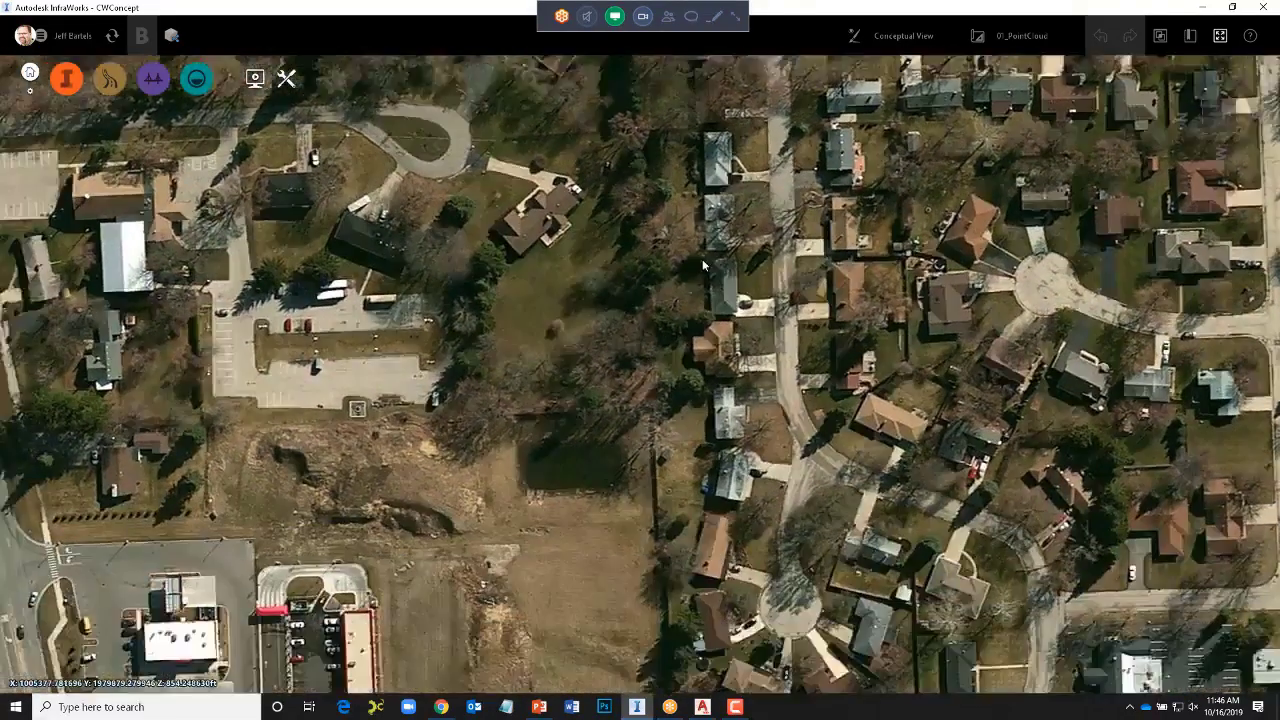
scroll(617, 411, up, 5)
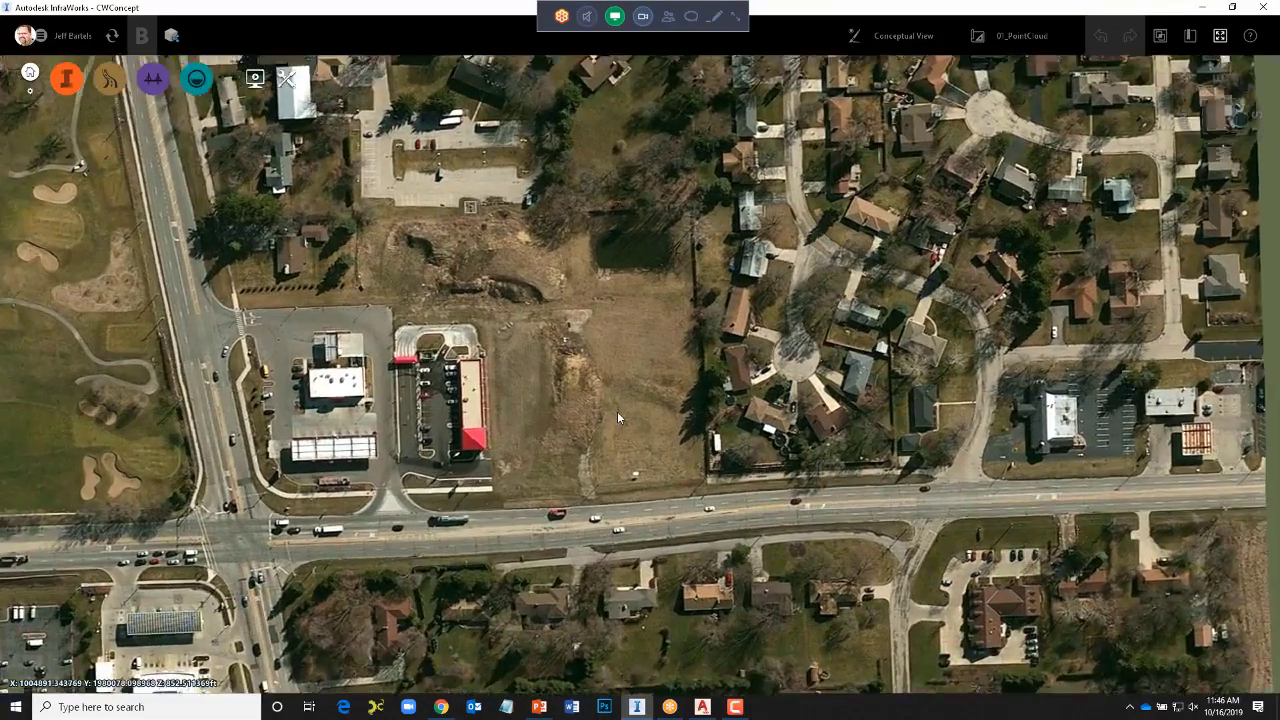
drag(618, 392, 660, 436)
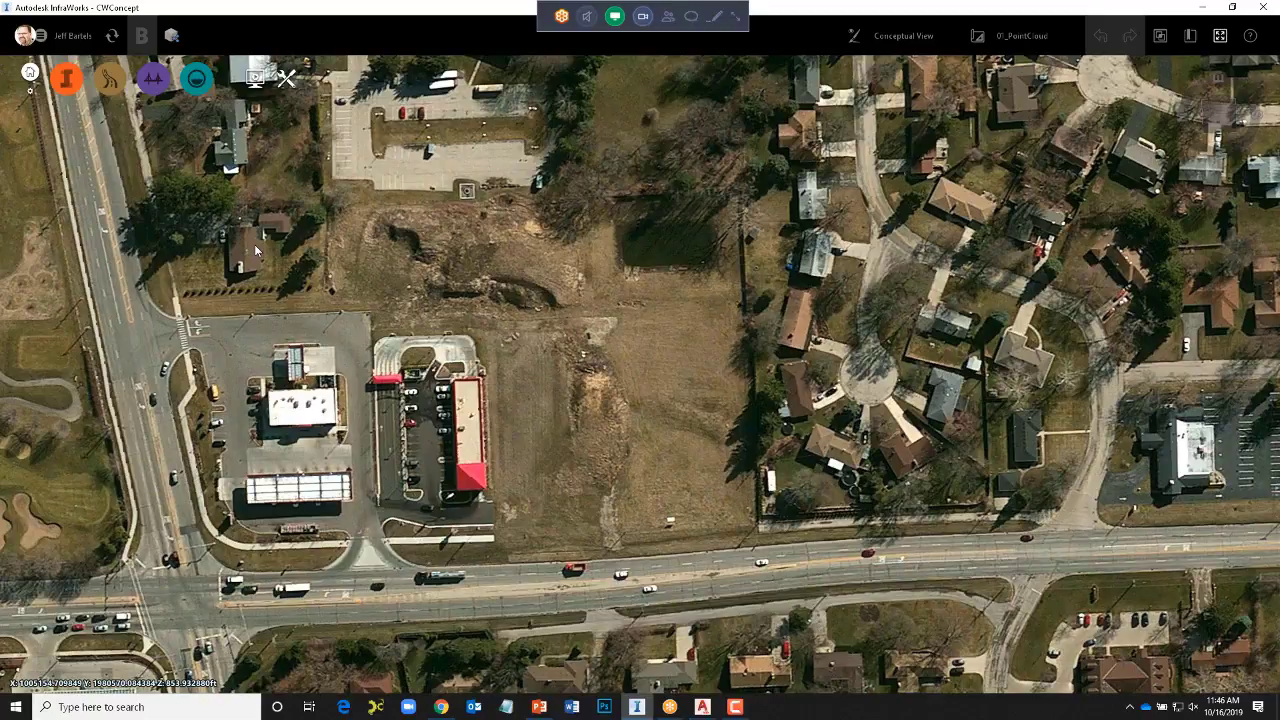
- Draw a four-sided parcel of about 127,000 sq ft around the vacant lot beside the red-roofed restaurant
mouse_move(113, 80)
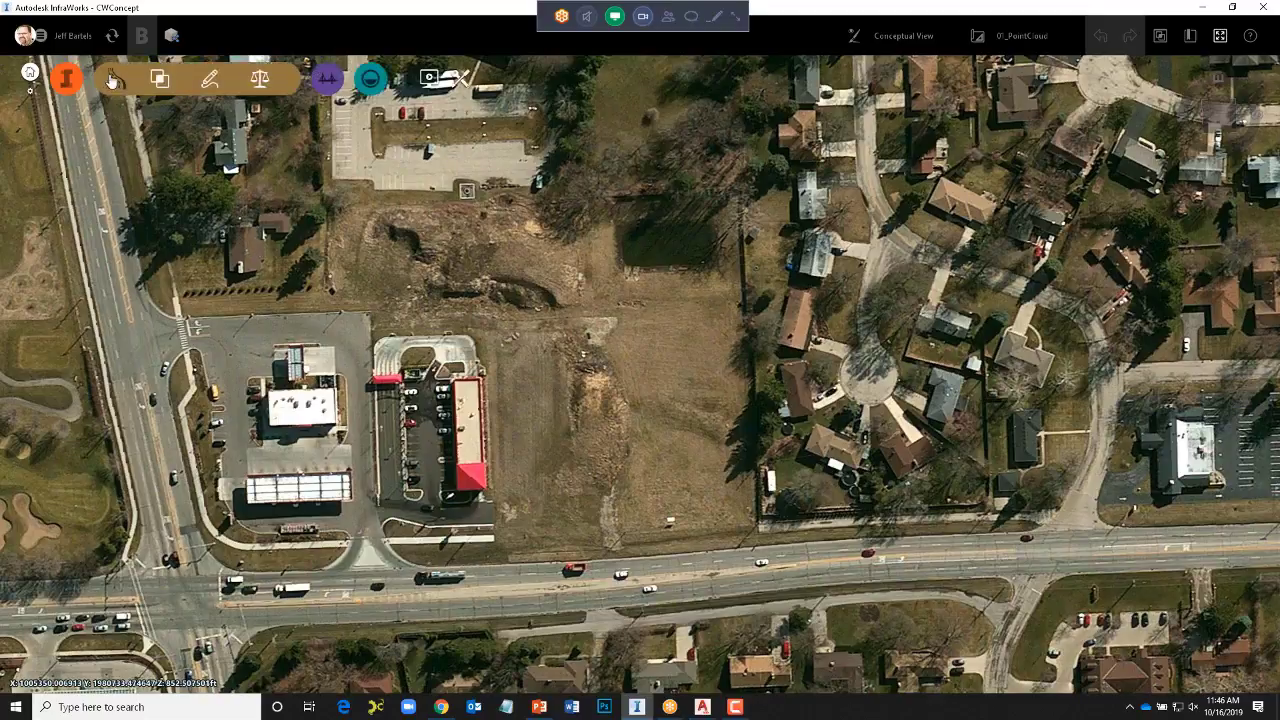
click(210, 80)
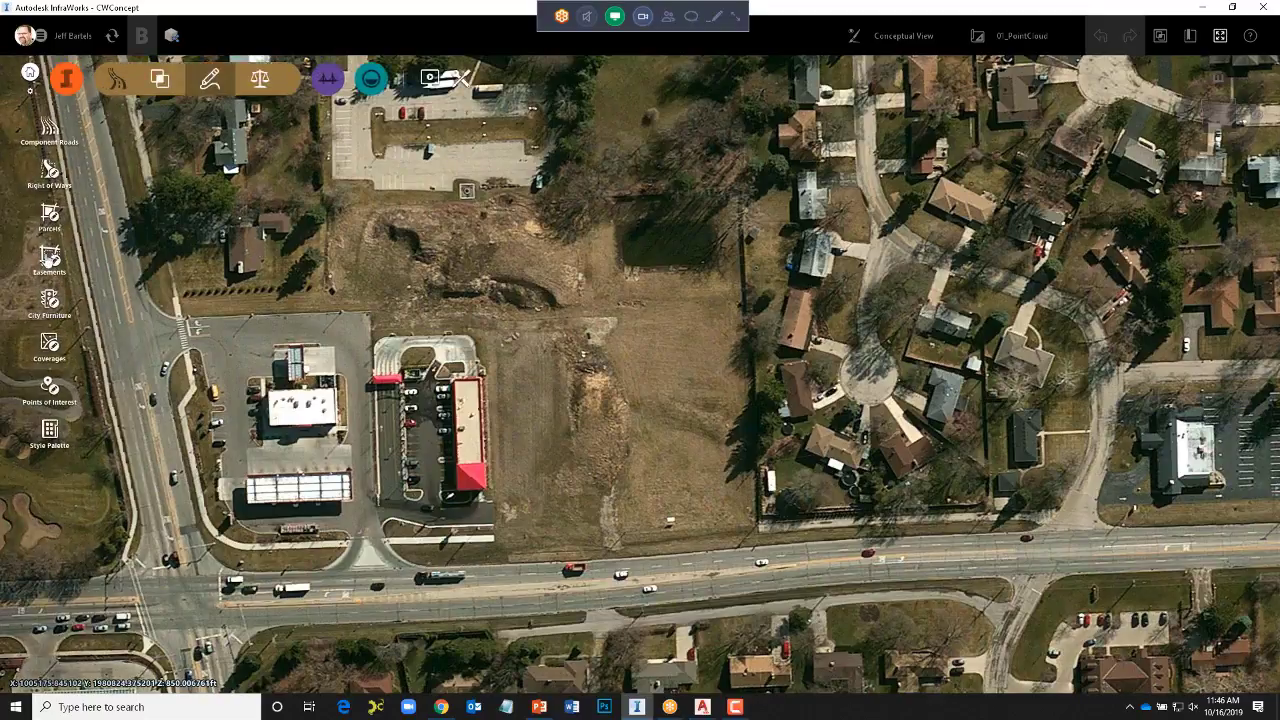
click(50, 214)
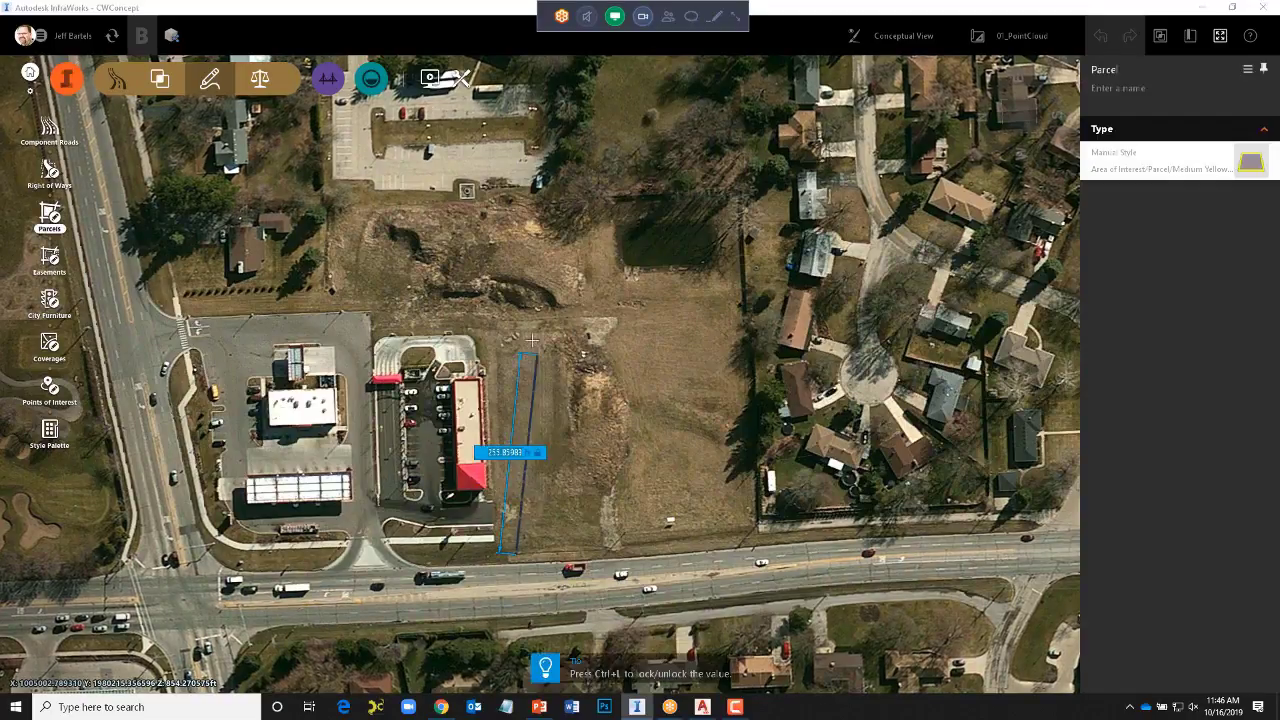
click(500, 215)
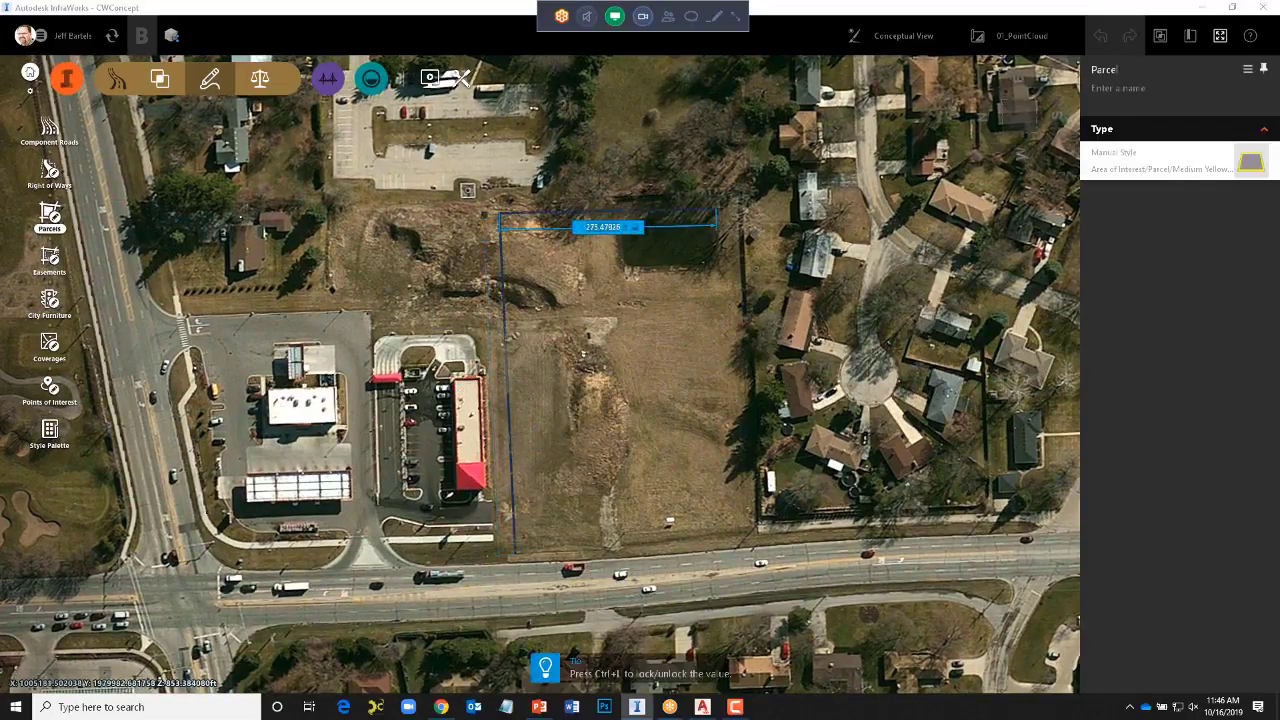
click(727, 200)
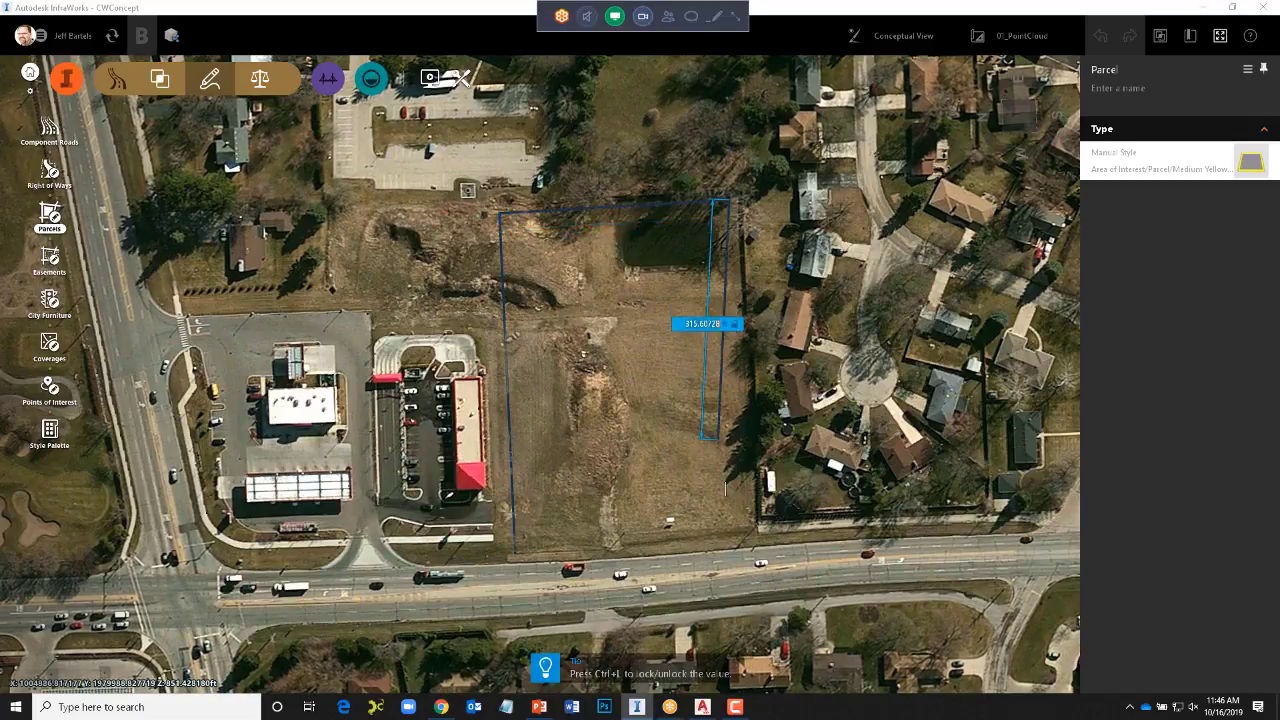
click(748, 535)
key(Return)
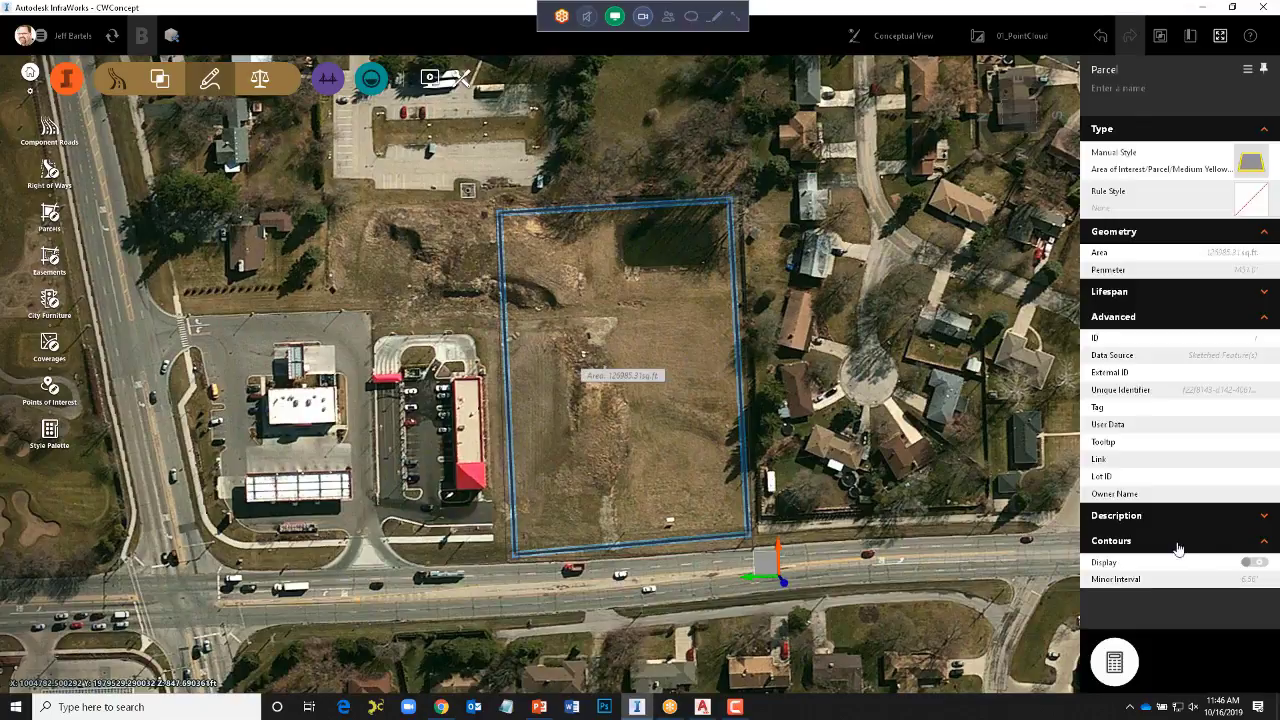
- Turn on contour display for the parcel with a minor interval of 1 and deselect it
click(1252, 563)
click(1248, 579)
text(1)
key(Return)
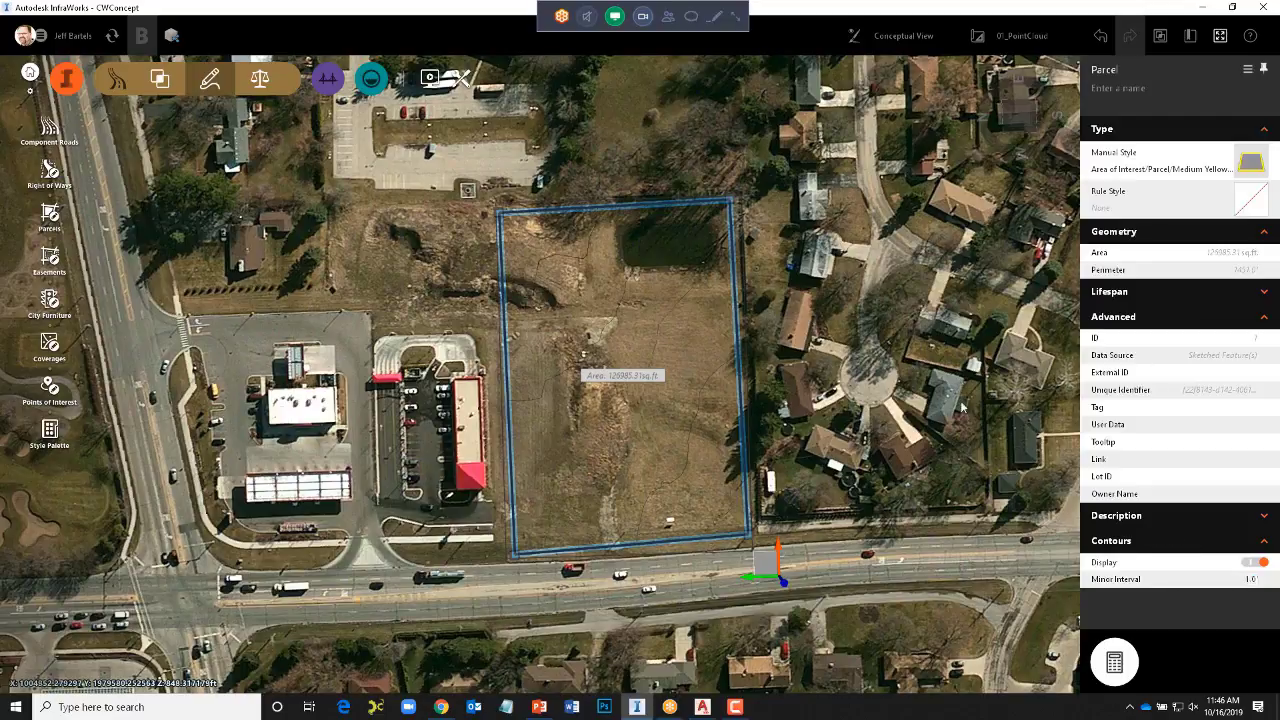
click(788, 268)
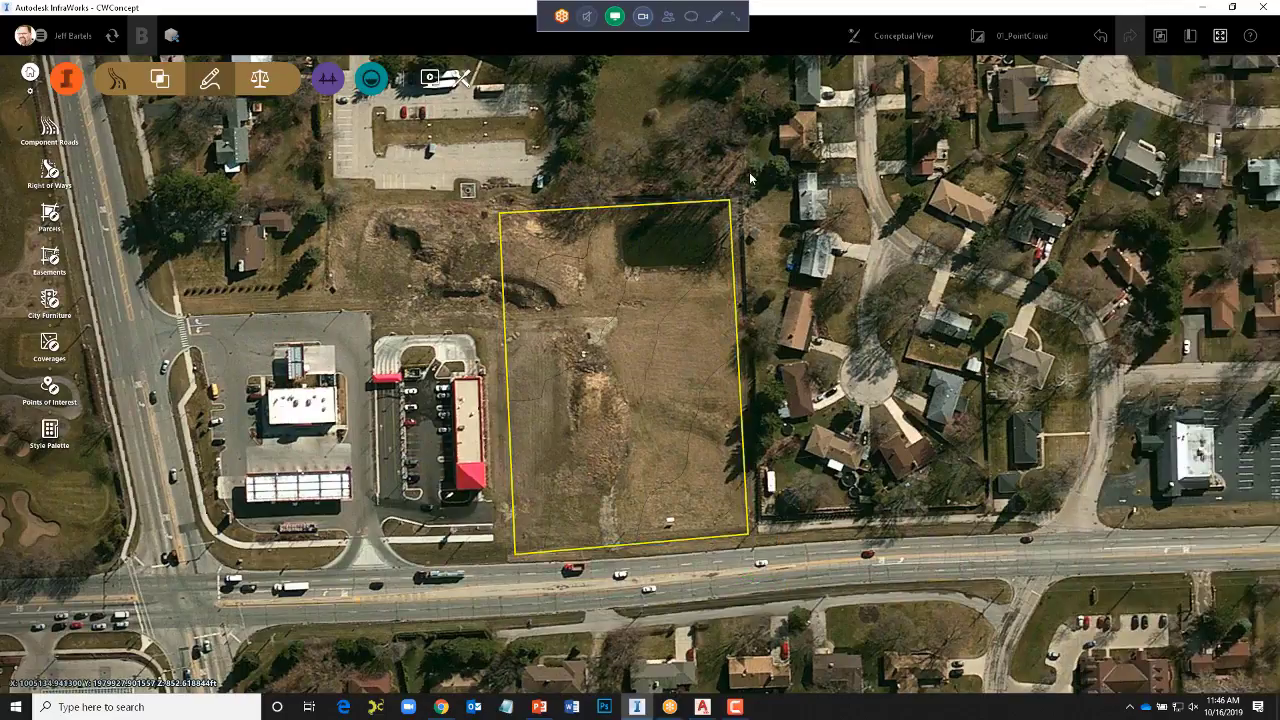
- Change the model's display from Conceptual View to Site View and view the parcel's contours at an angle
click(891, 37)
click(903, 125)
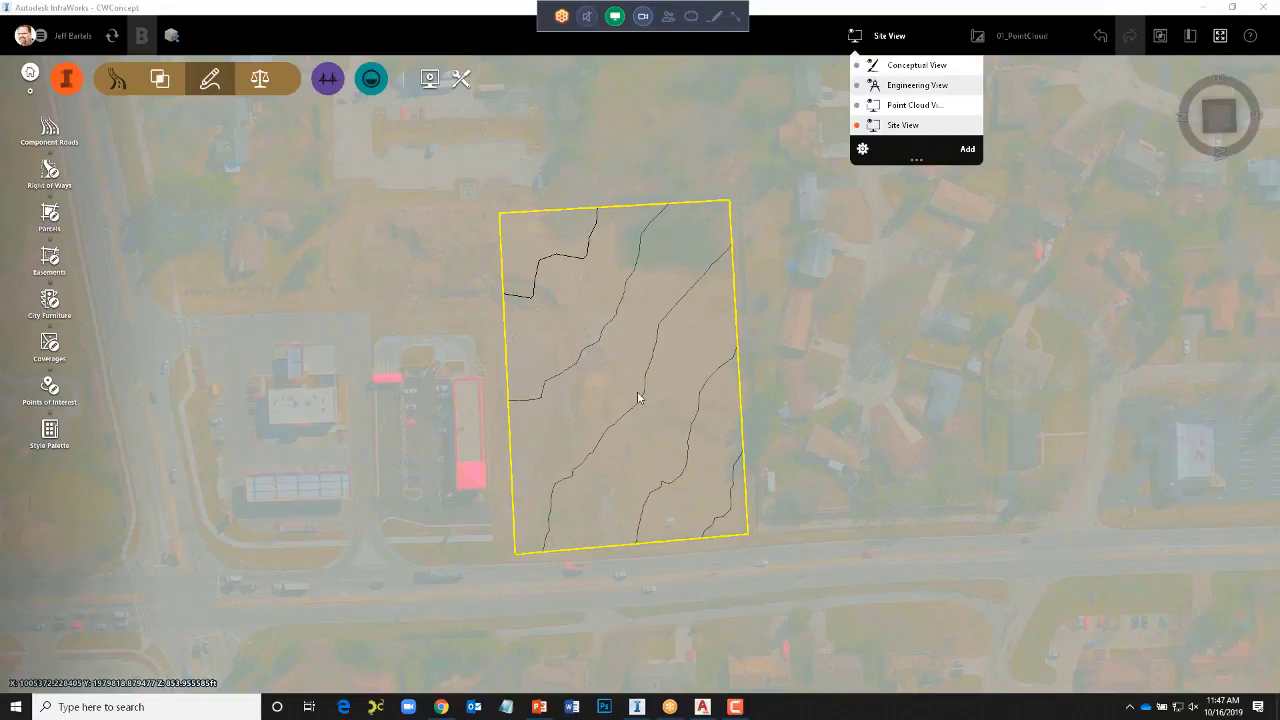
click(645, 436)
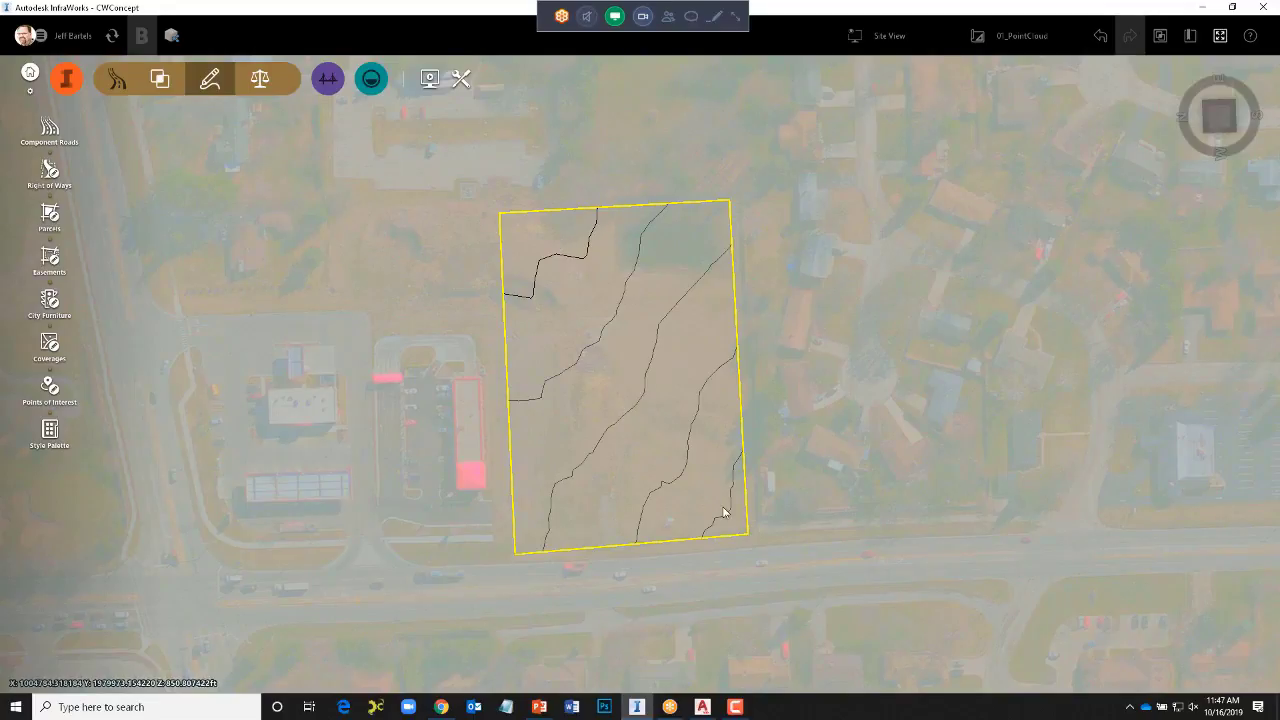
middle_drag(594, 423, 545, 387)
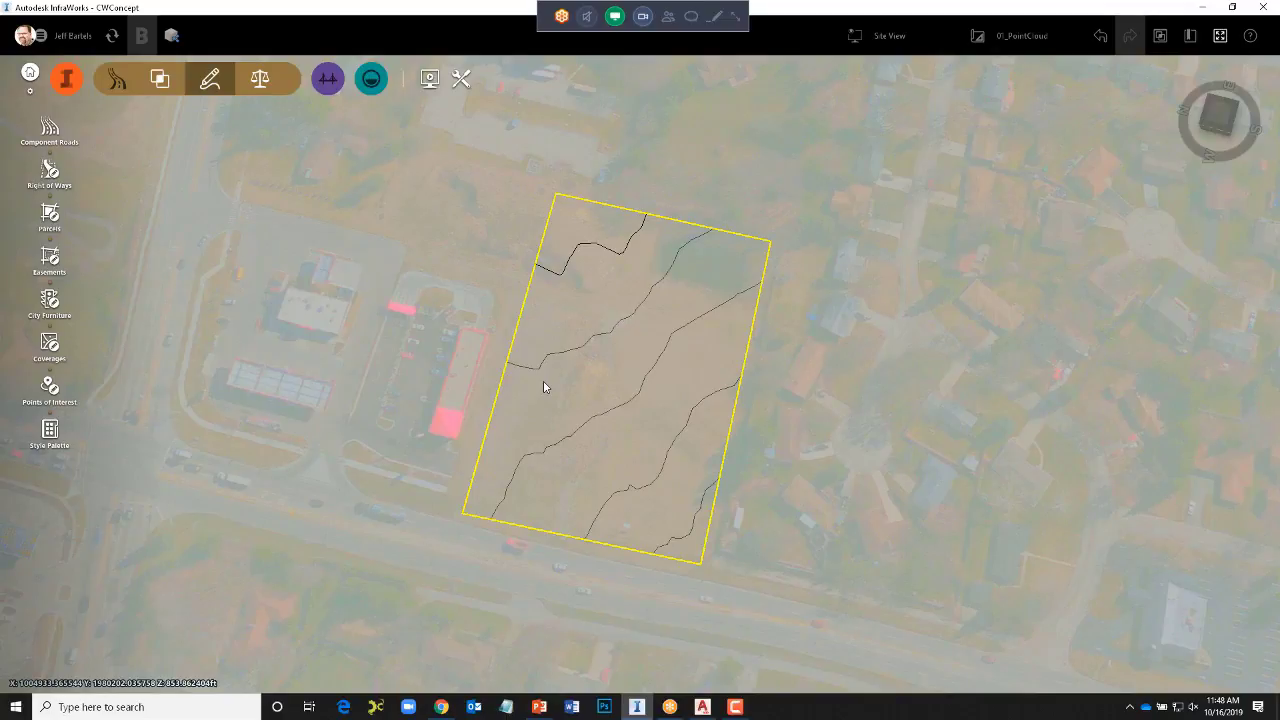
- Switch to PowerPoint, start the slide show from the Demonstration slide and advance to the tablet video slide
click(1203, 8)
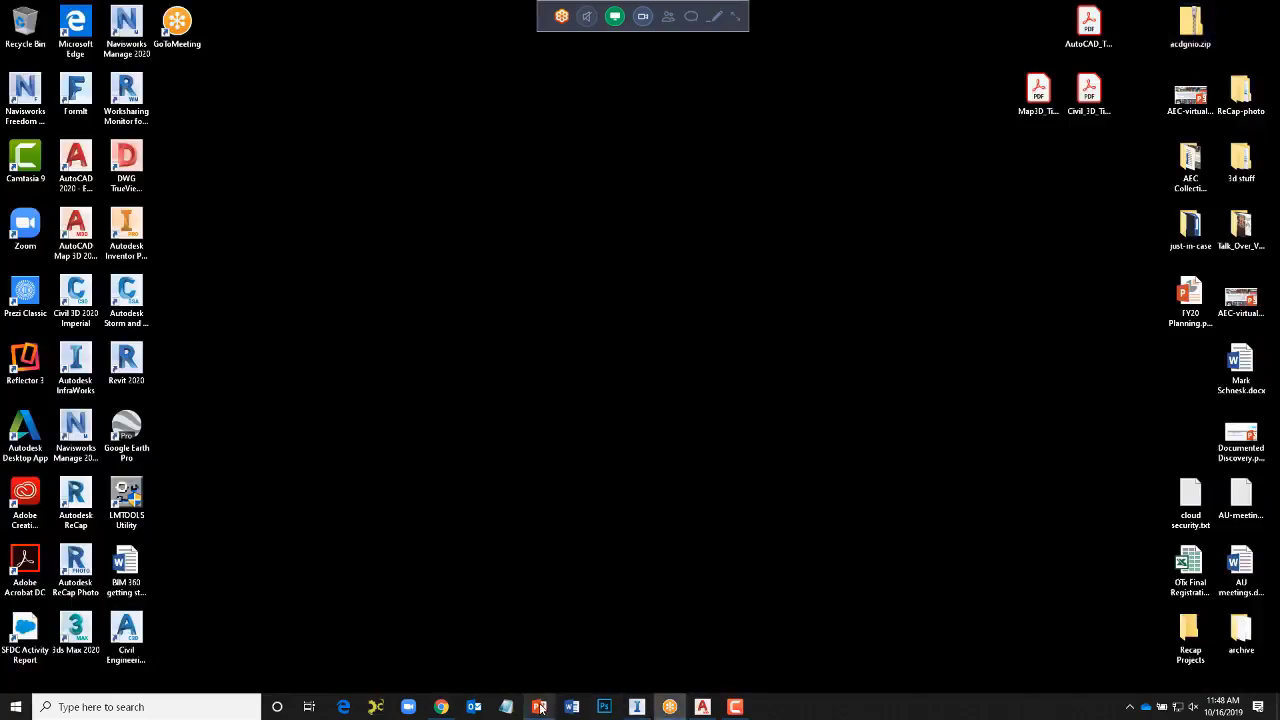
click(539, 706)
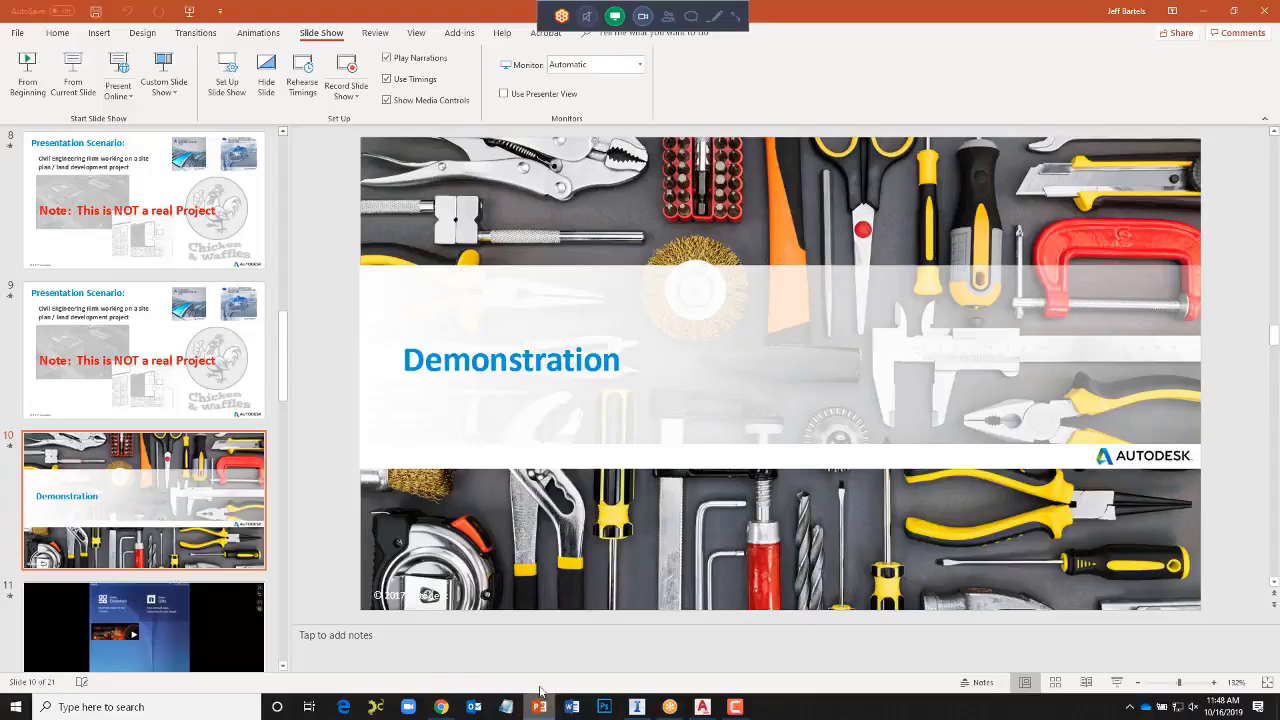
click(73, 75)
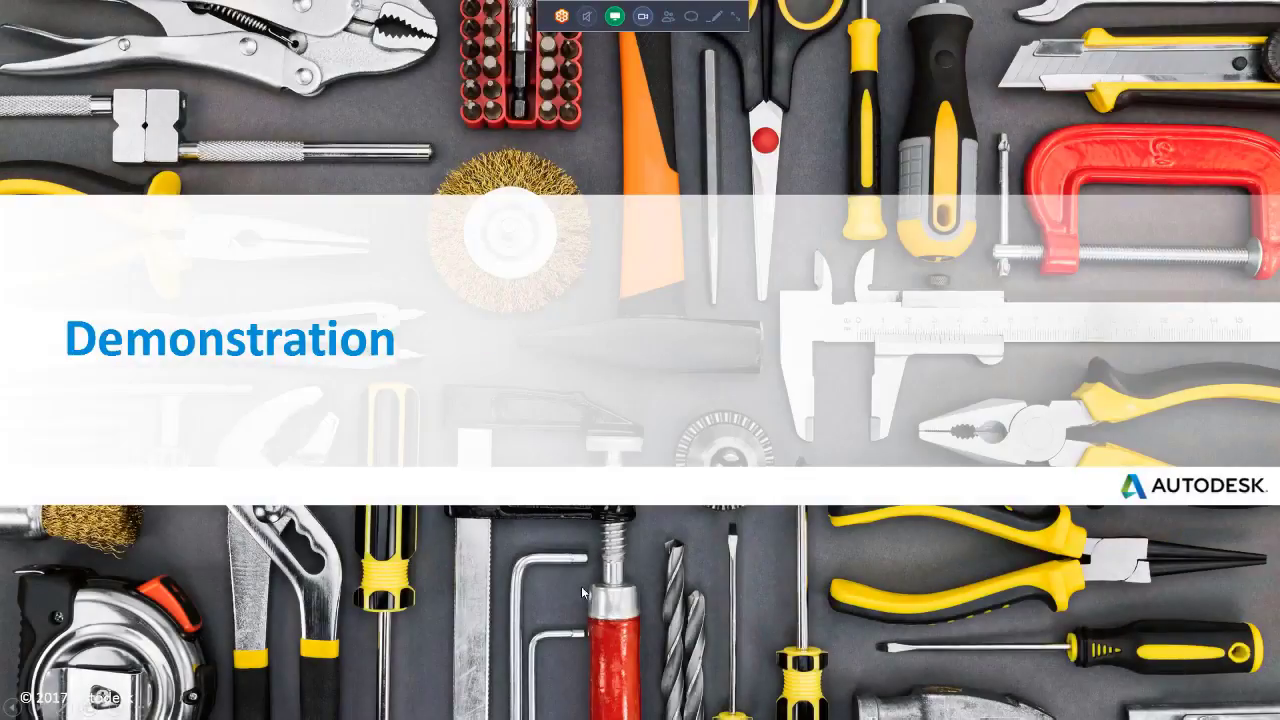
click(637, 617)
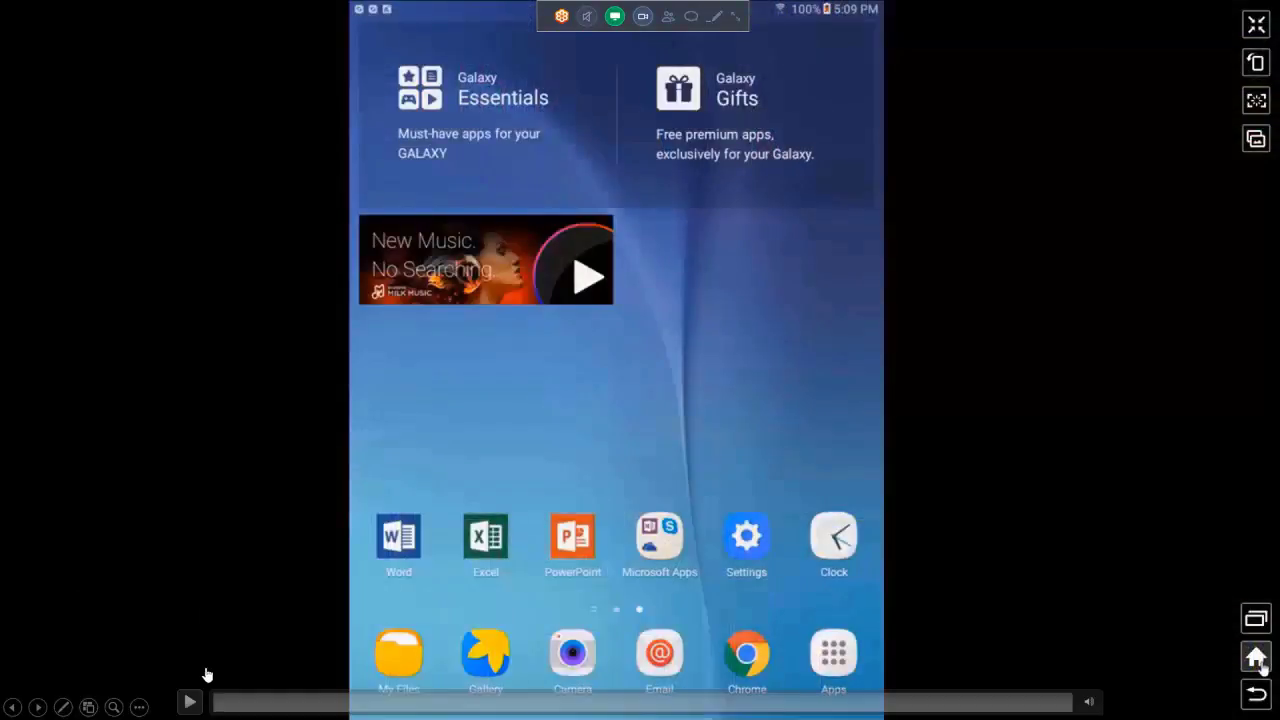
- Play the tablet video through to the Pix4D mission selection screen and pause it there
click(190, 703)
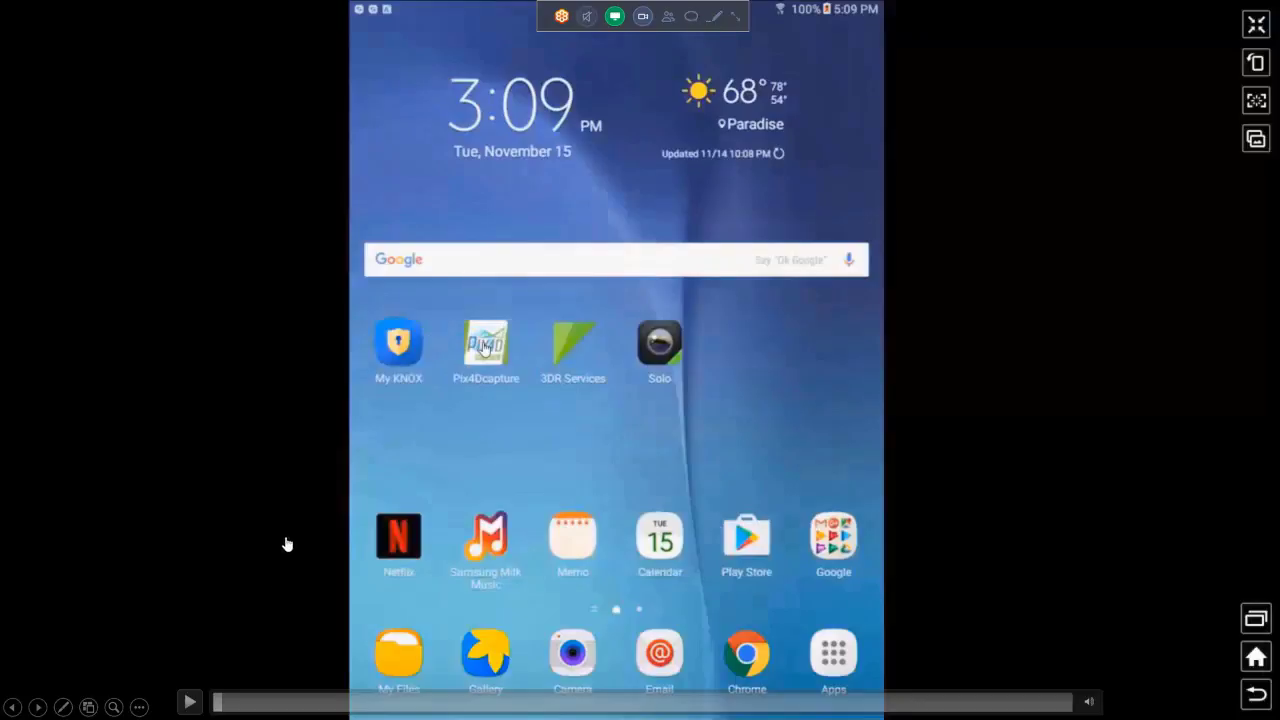
click(189, 702)
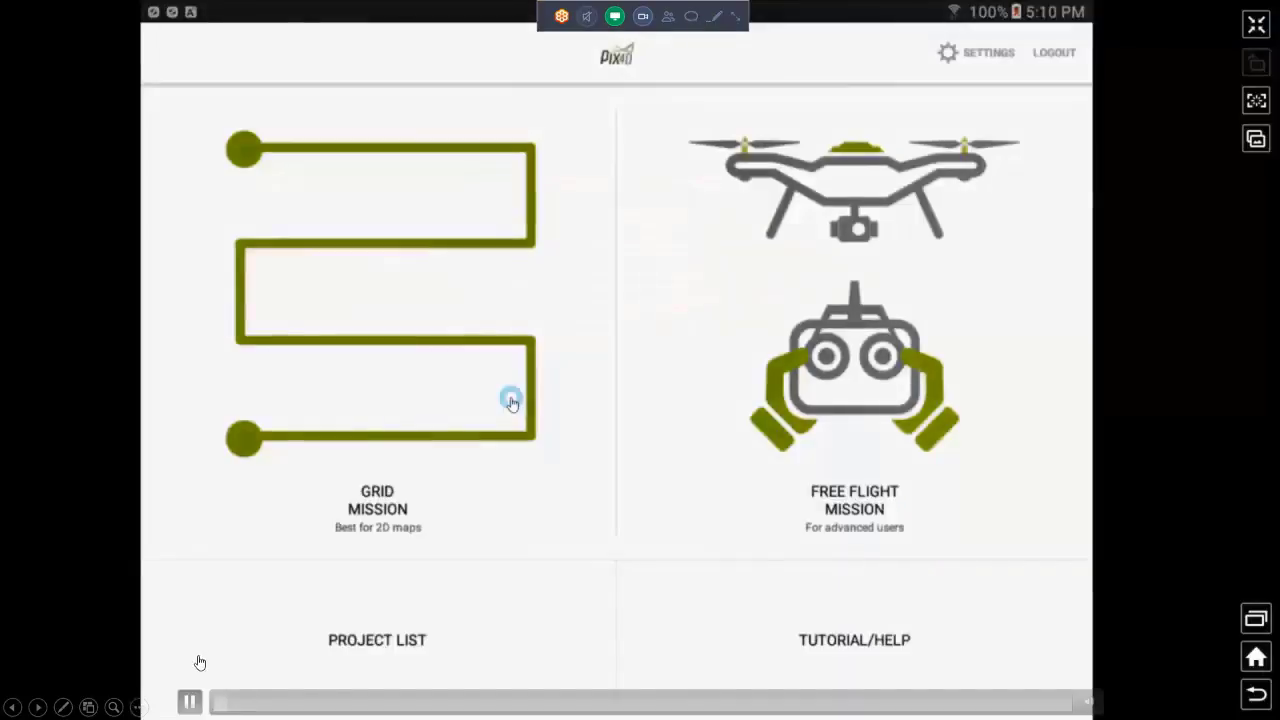
click(189, 702)
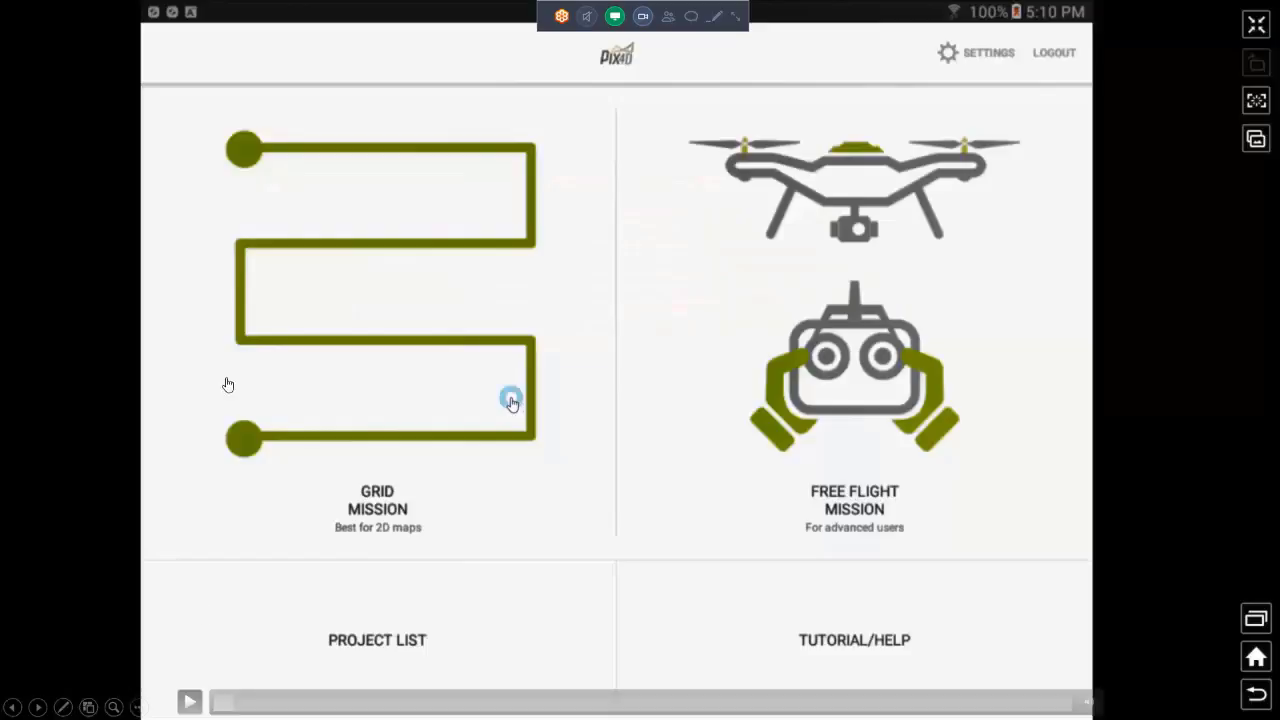
- Resume the tablet video up to the grid mission flight plan over the site, pause it and end the slide show
click(189, 701)
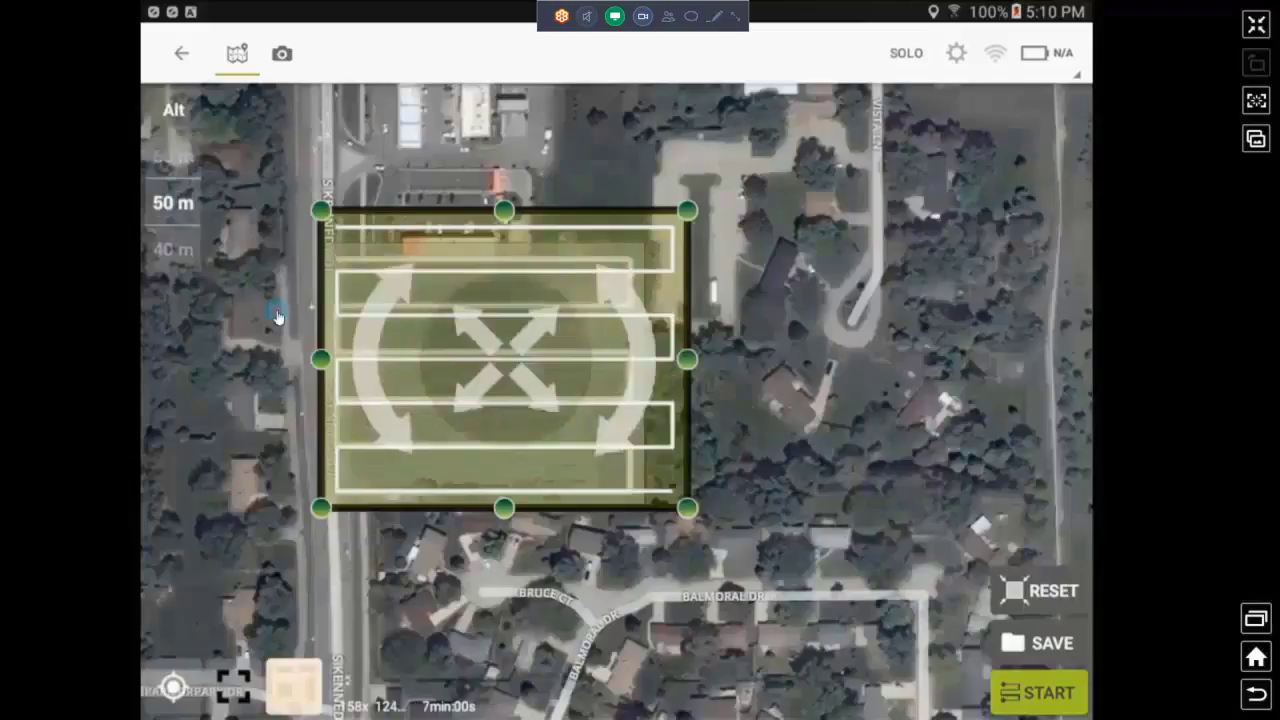
mouse_move(200, 680)
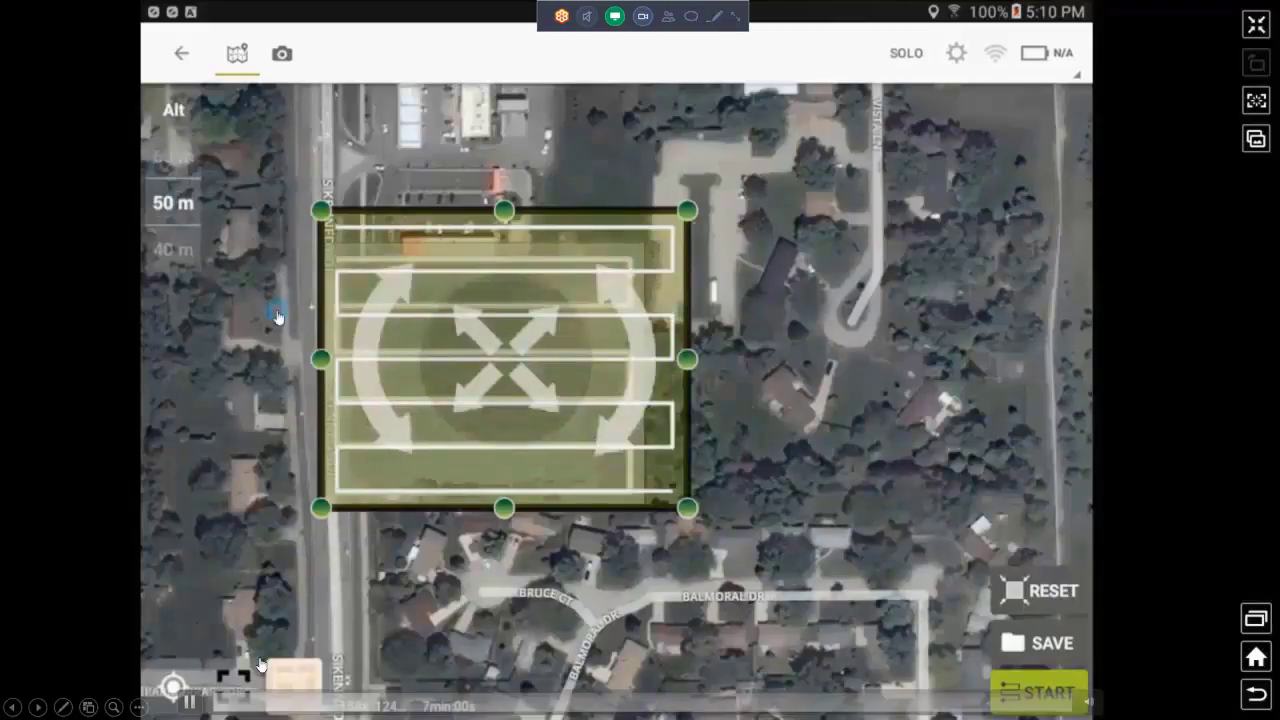
click(190, 703)
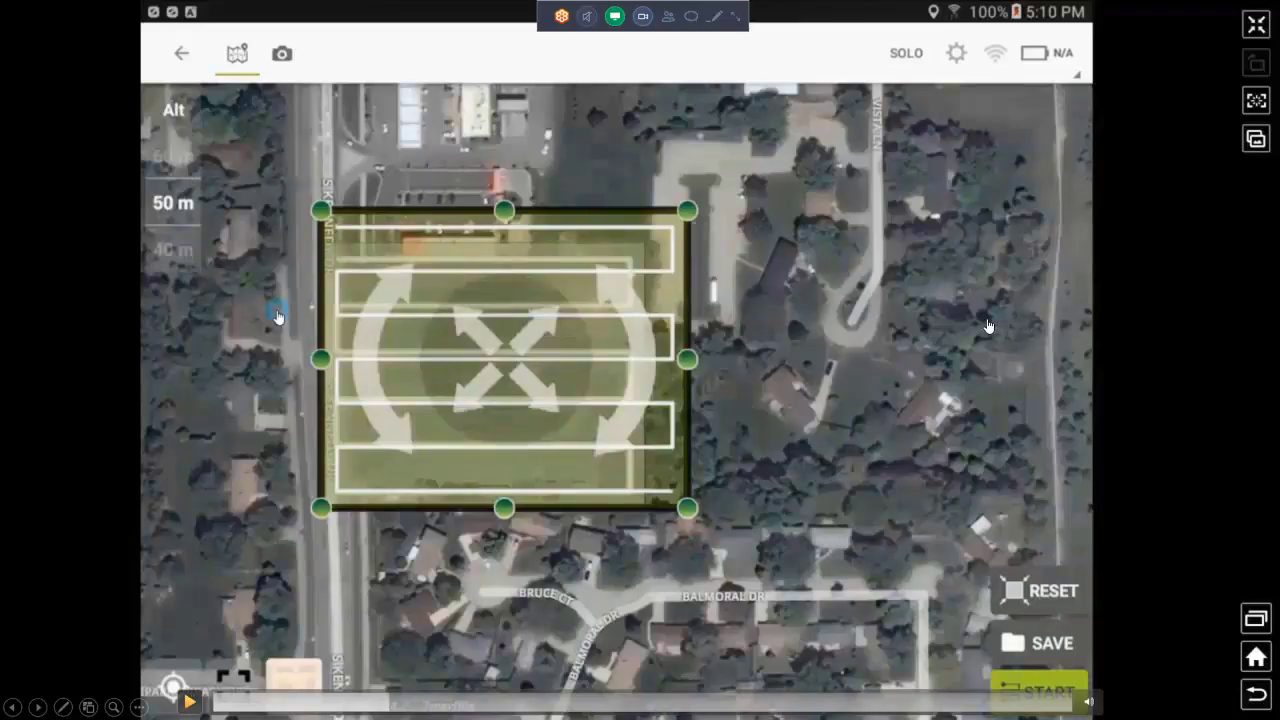
key(Escape)
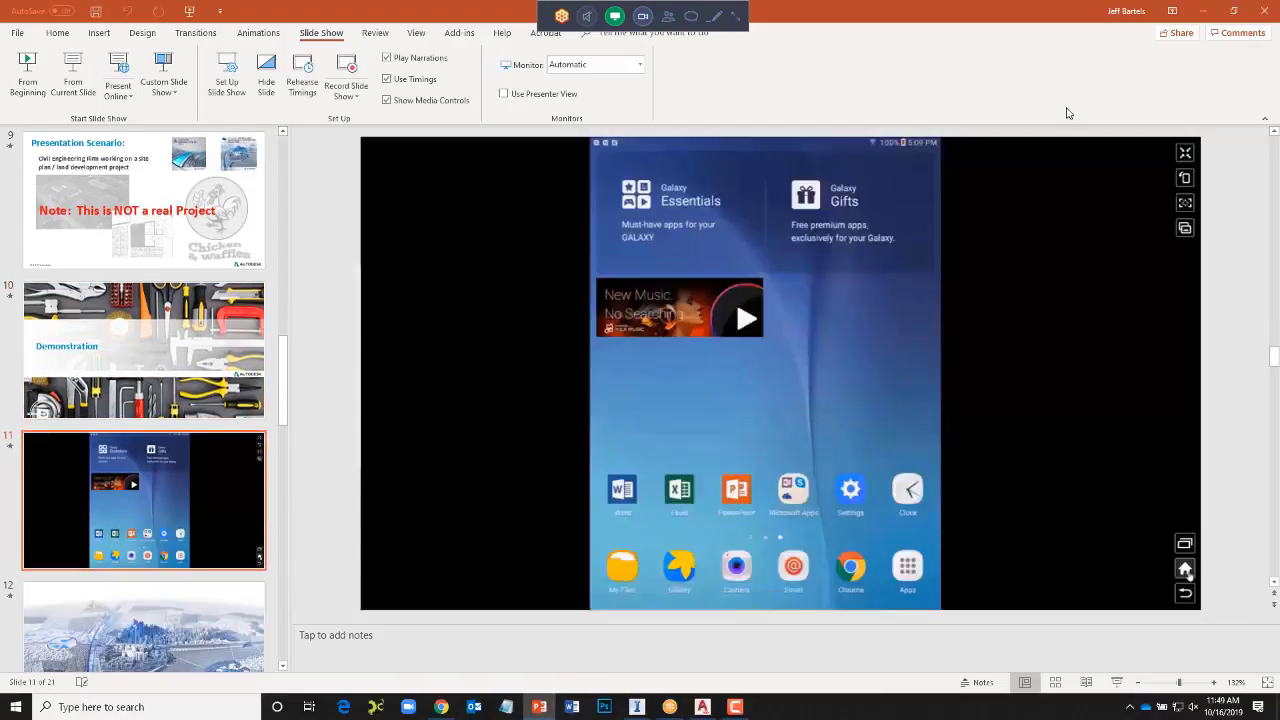
- Open File Explorer, browse to ChickenNWaffles > 01_ConceptPlan > 03_Photos and open the drone photo GOPR0145.JPG
key(super+e)
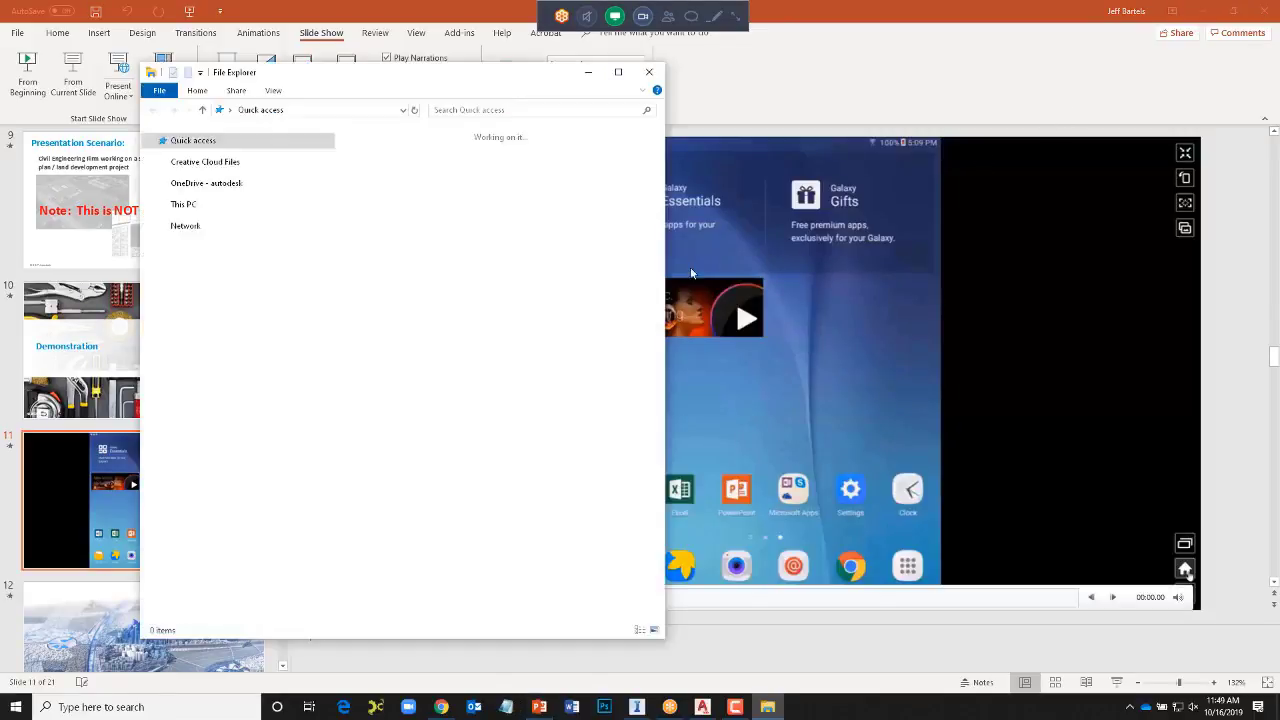
click(232, 220)
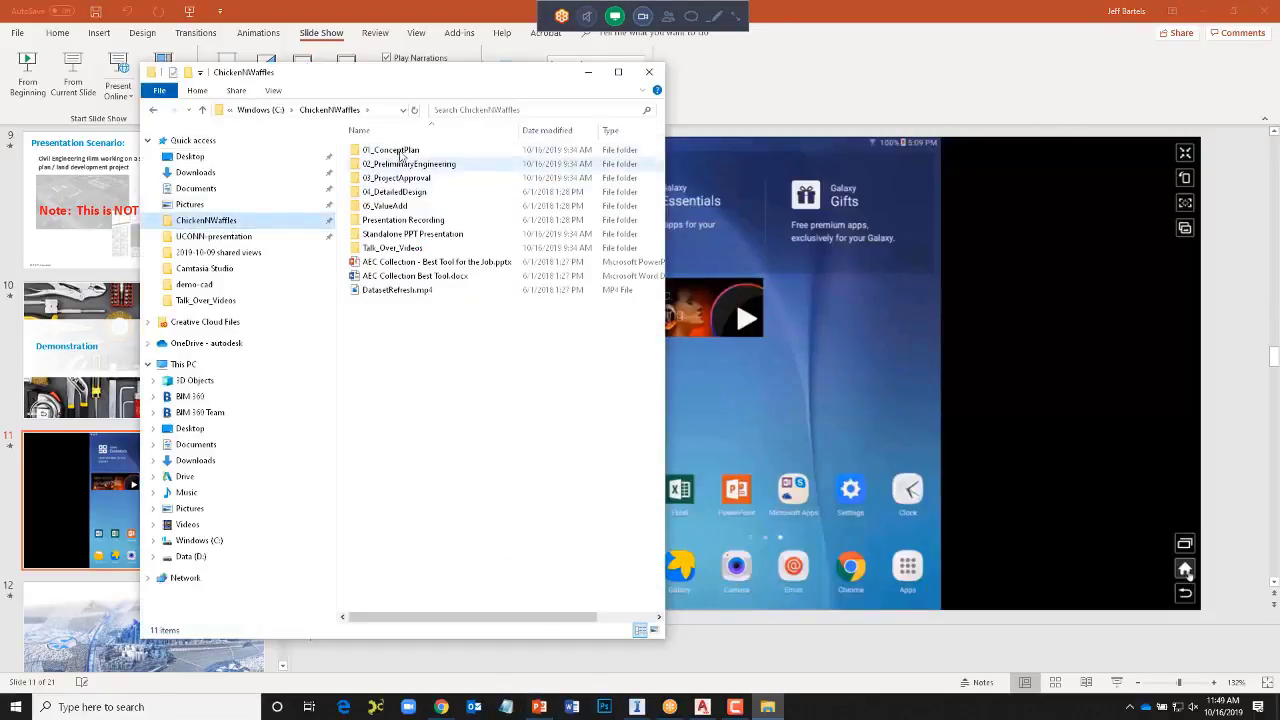
double_click(390, 150)
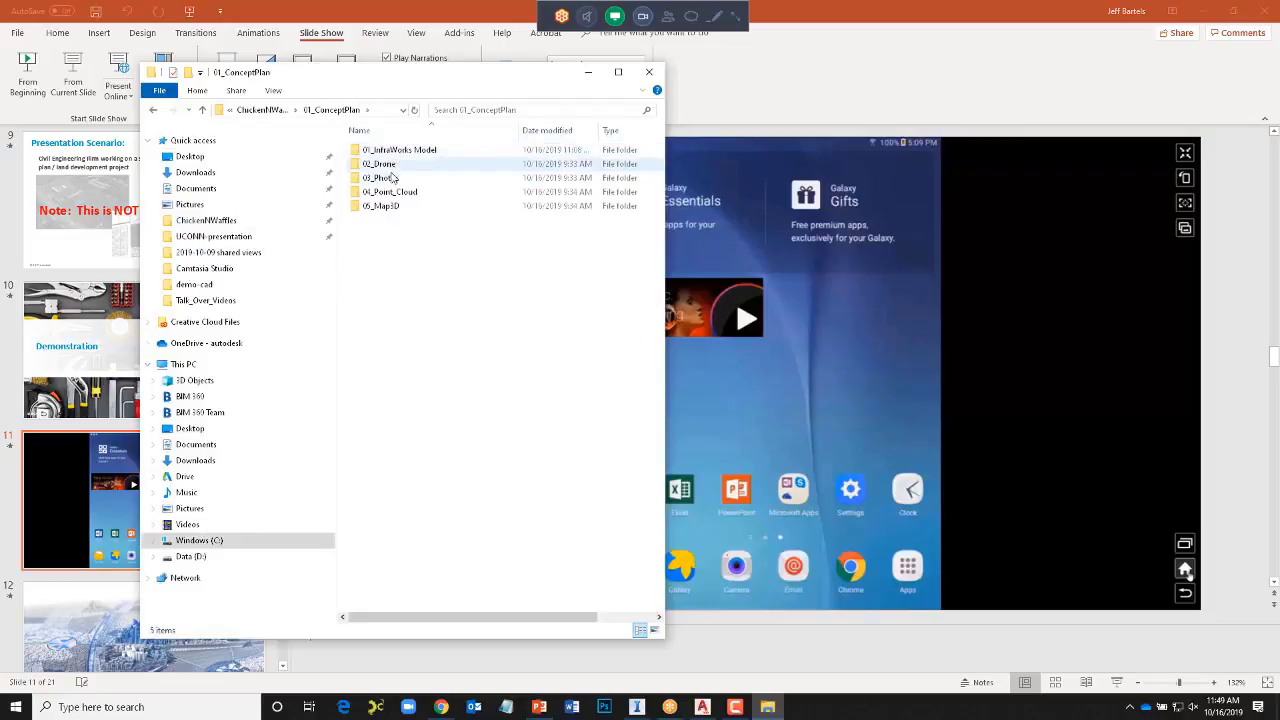
double_click(387, 178)
click(386, 150)
double_click(386, 150)
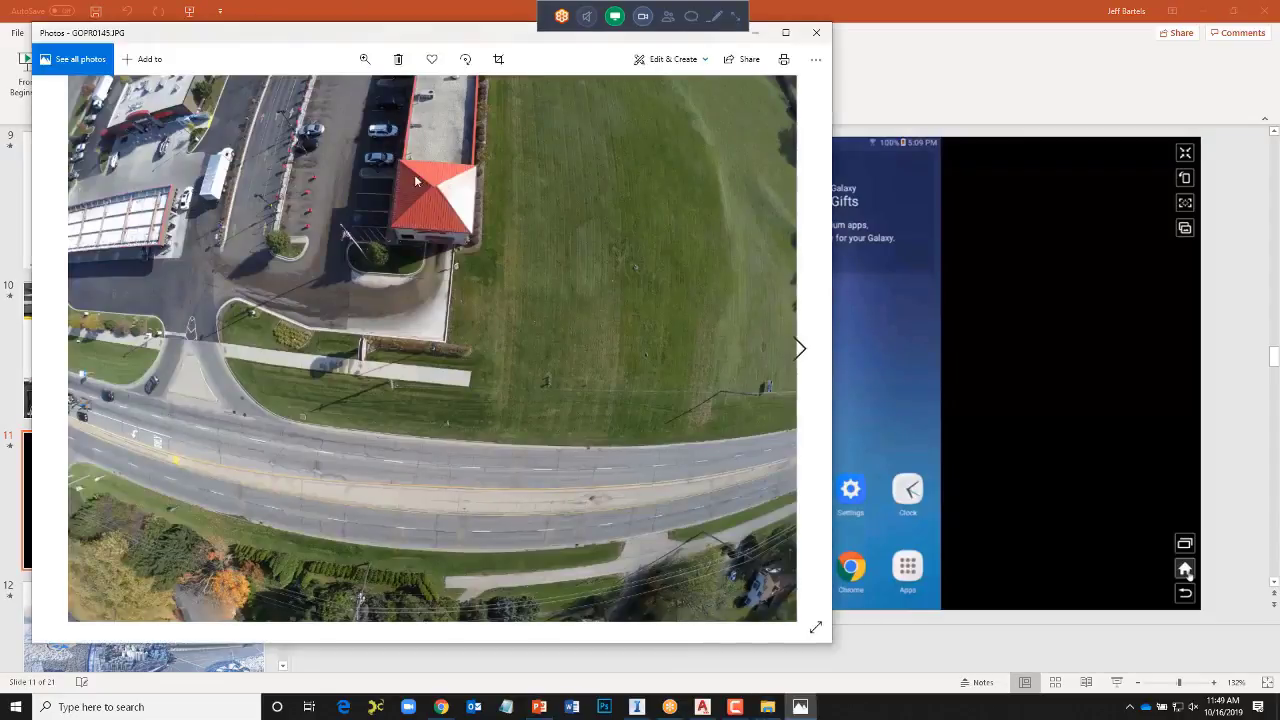
- Page forward through the drone photos of the site, then close the photo viewer and the folder window
click(799, 348)
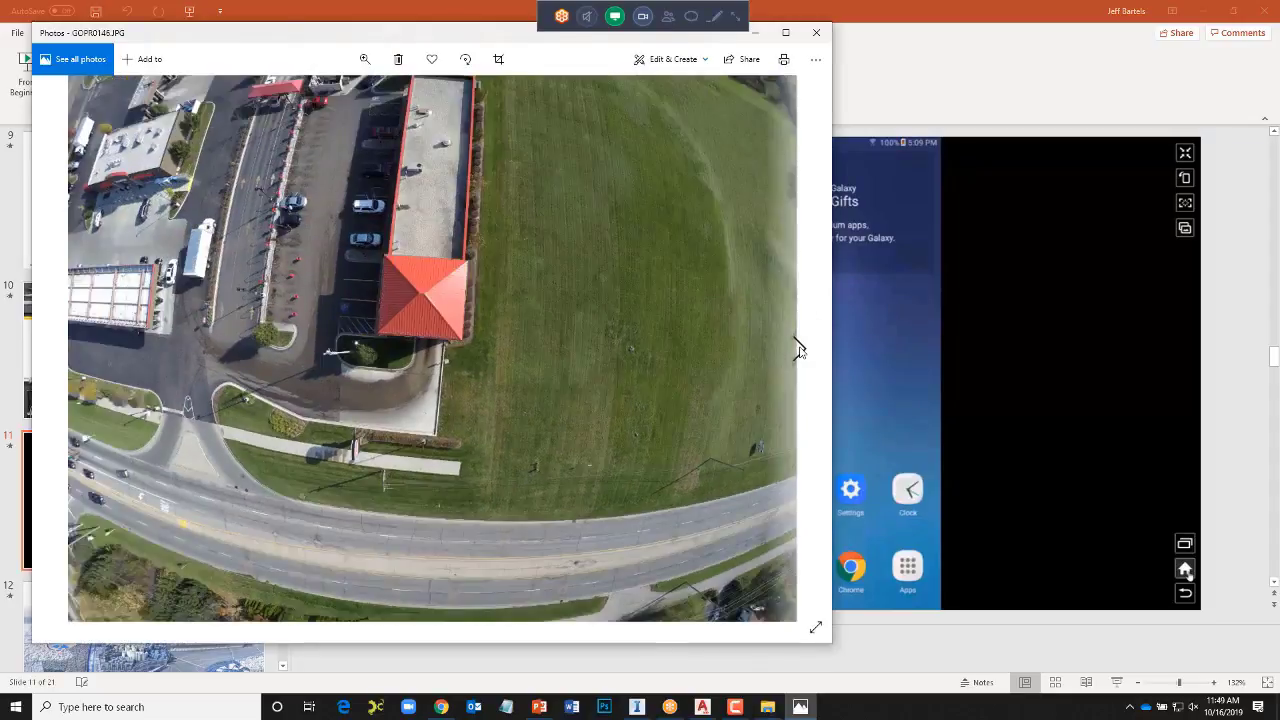
click(799, 348)
click(799, 348)
click(799, 348)
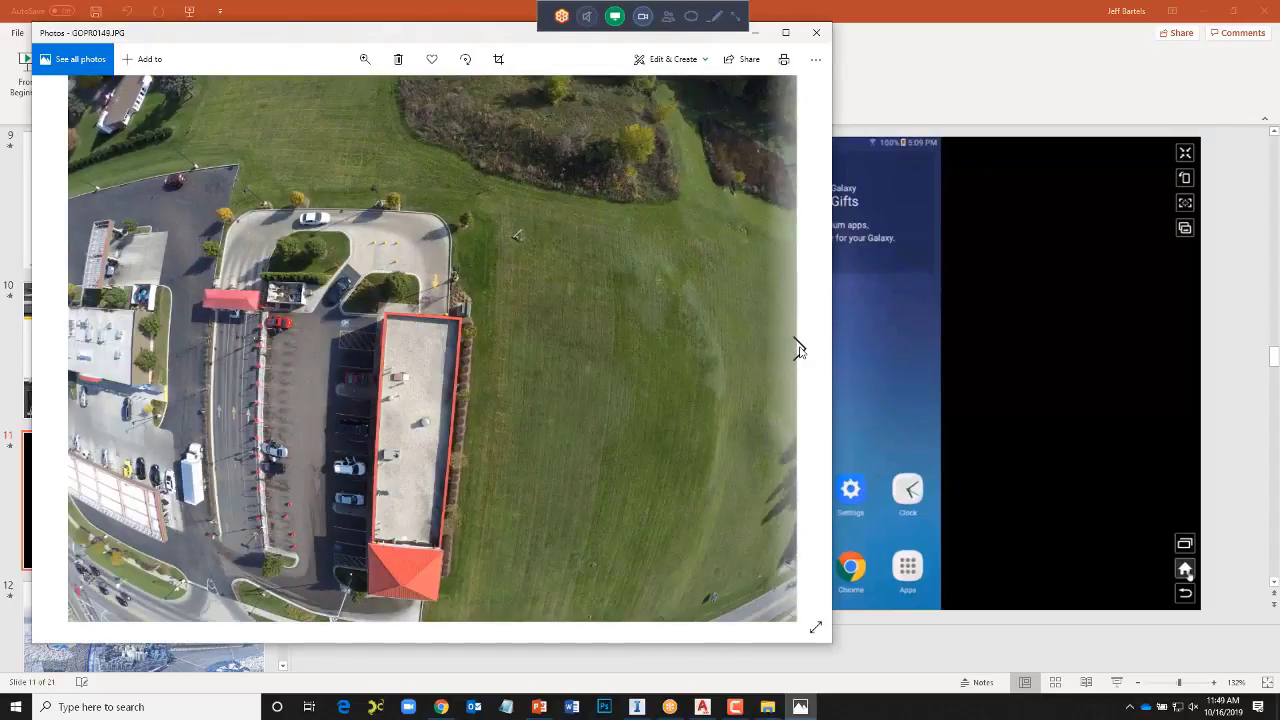
click(799, 348)
click(799, 348)
click(799, 348)
click(799, 348)
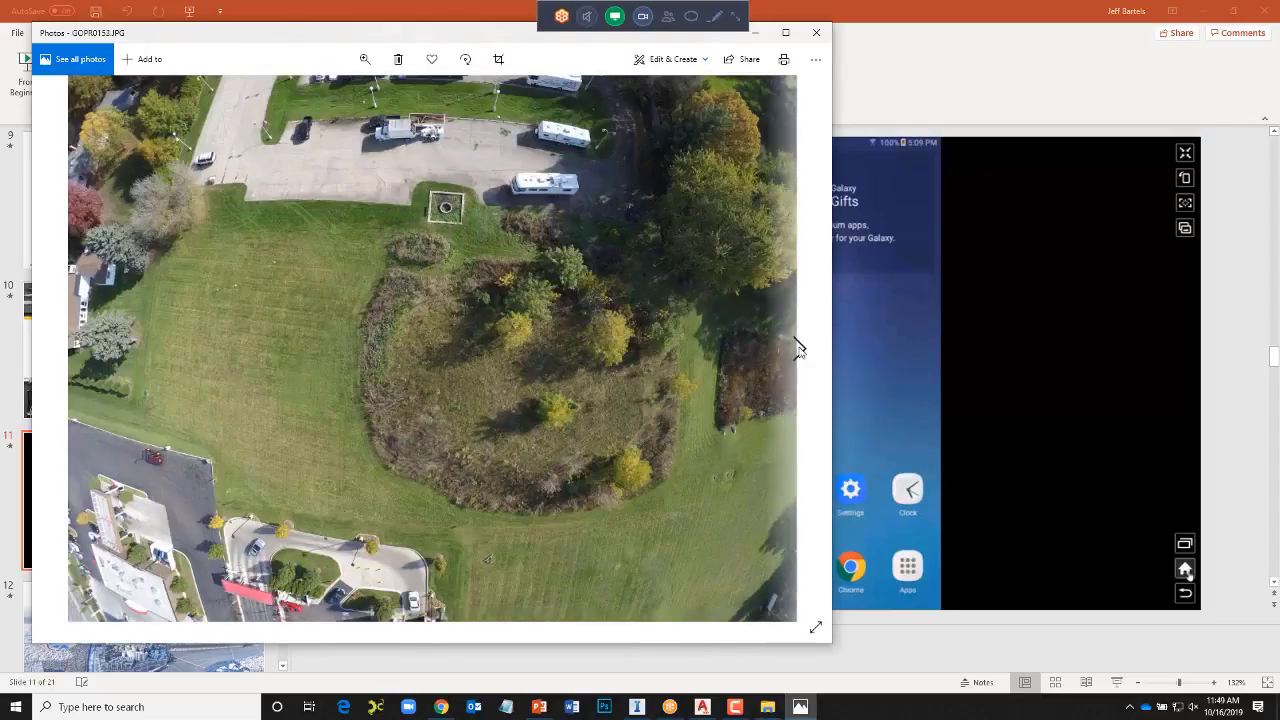
click(799, 348)
click(799, 348)
click(799, 348)
click(799, 348)
click(799, 348)
click(799, 348)
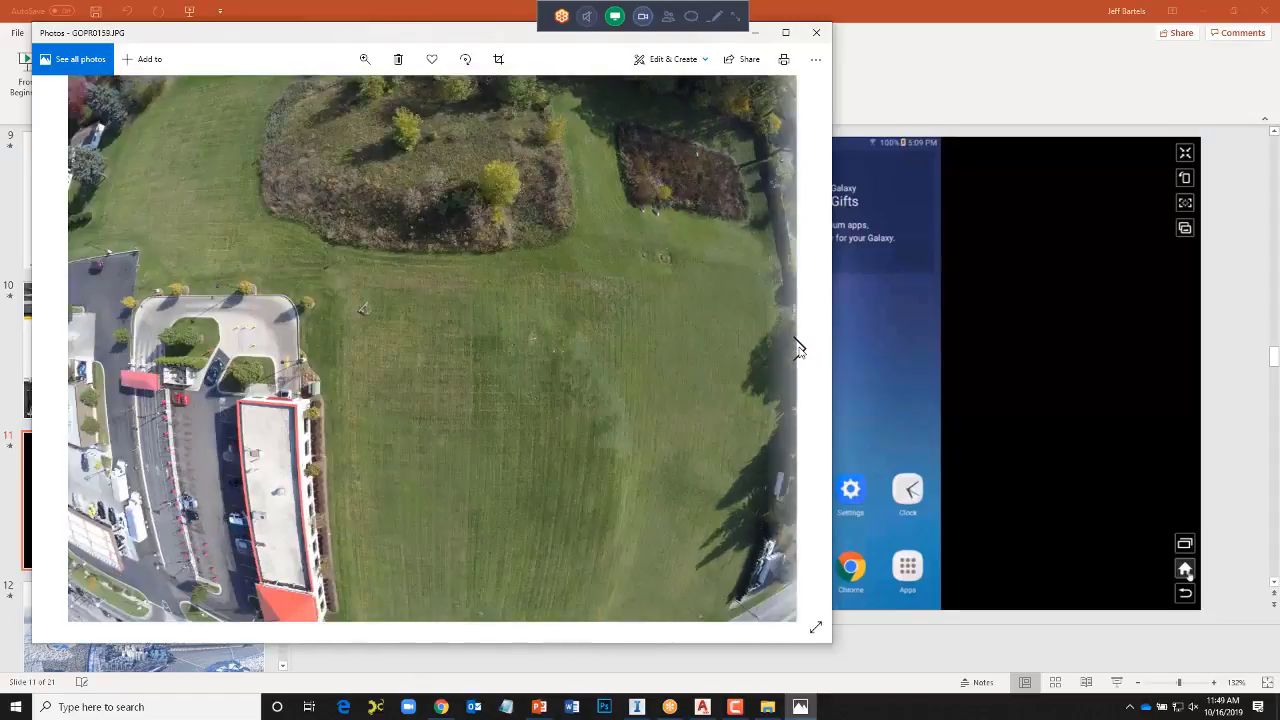
click(799, 348)
click(799, 348)
click(799, 348)
click(799, 348)
click(799, 348)
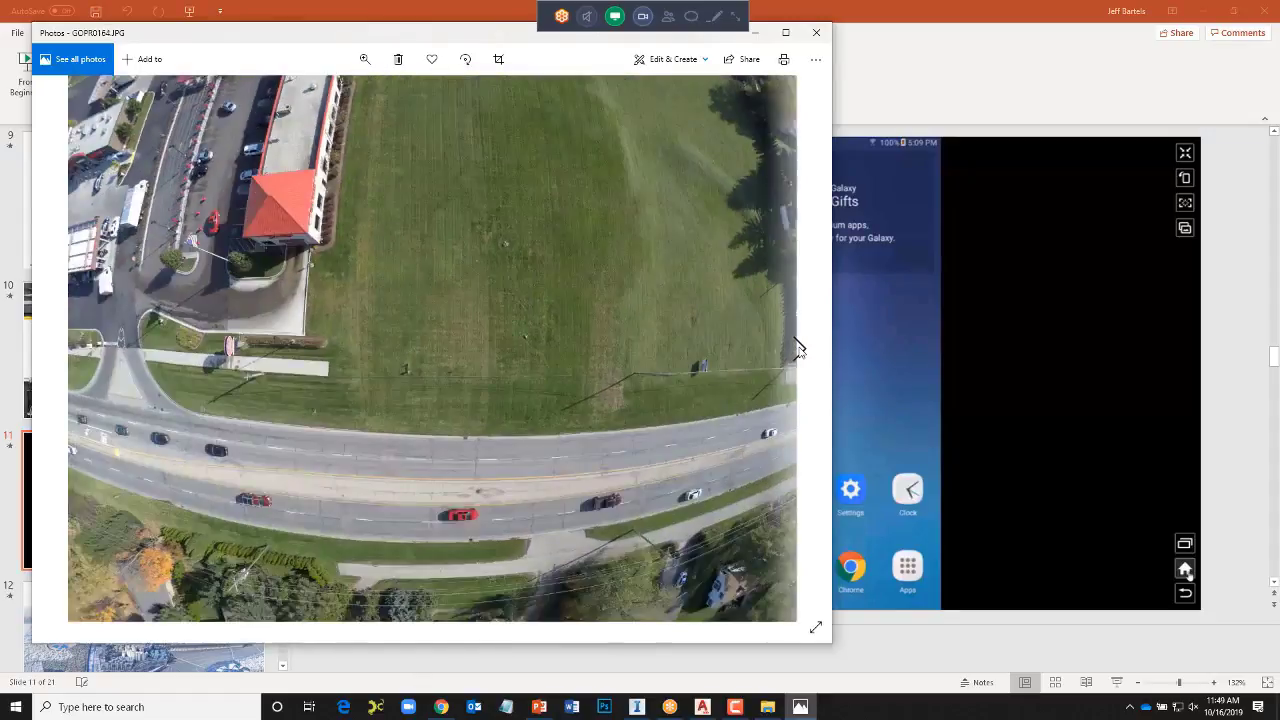
click(799, 348)
click(799, 348)
click(799, 348)
click(799, 348)
click(799, 348)
click(799, 348)
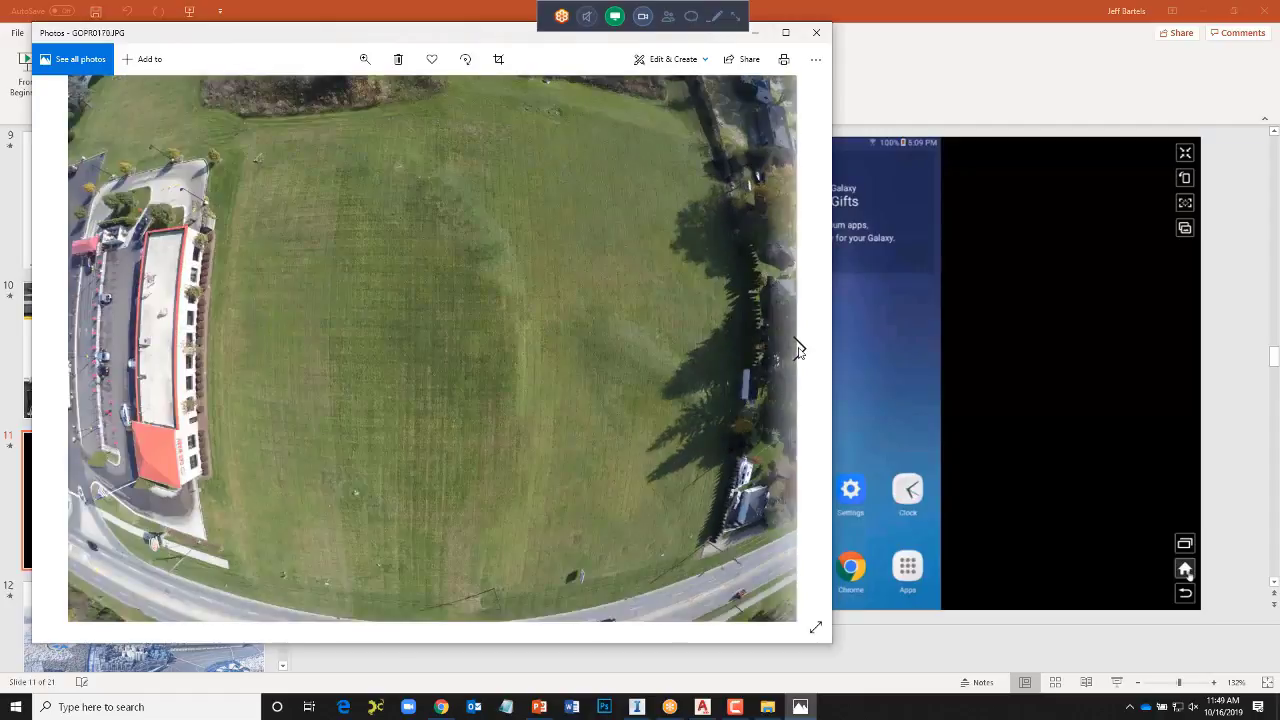
click(799, 348)
click(799, 348)
click(799, 348)
click(799, 348)
click(799, 348)
click(799, 348)
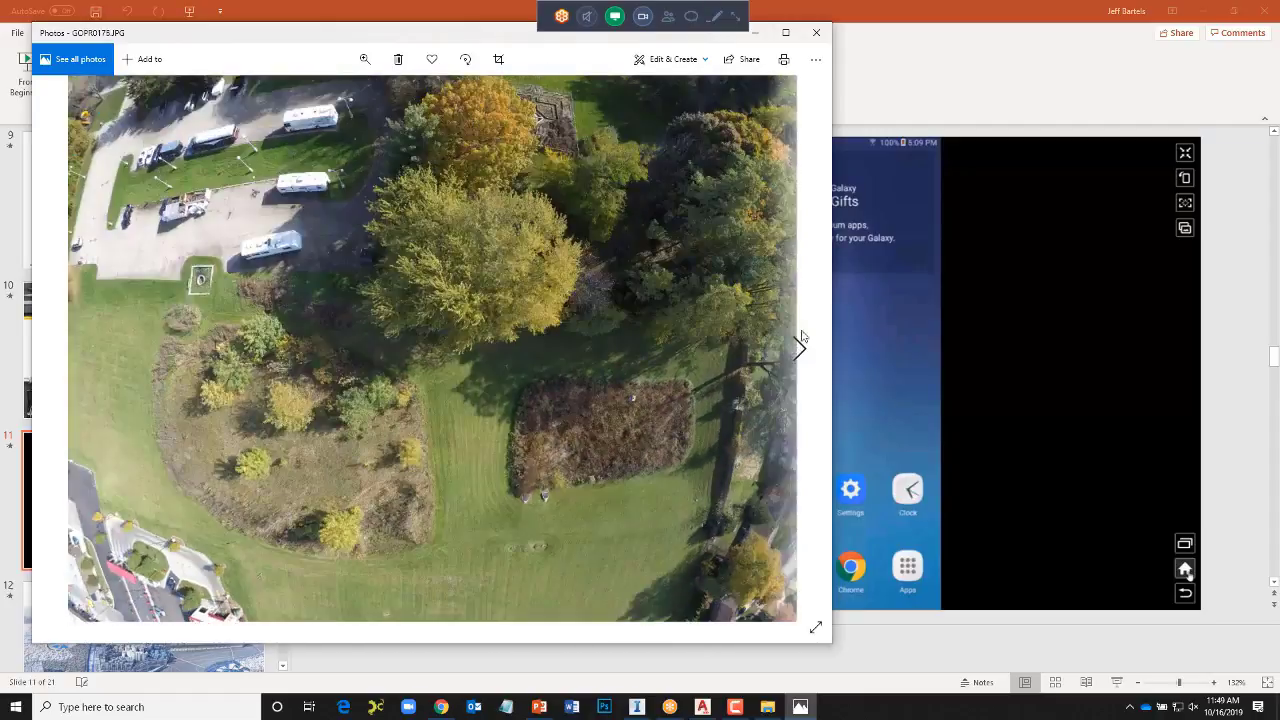
click(816, 32)
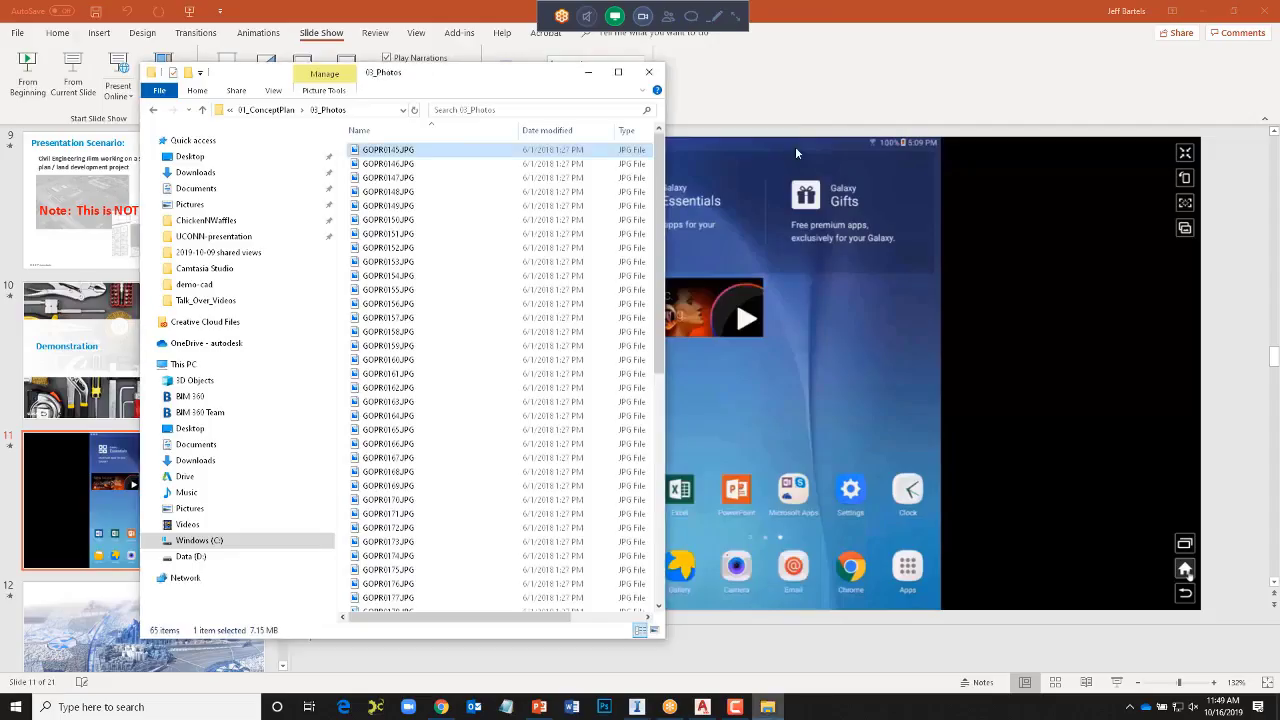
click(651, 75)
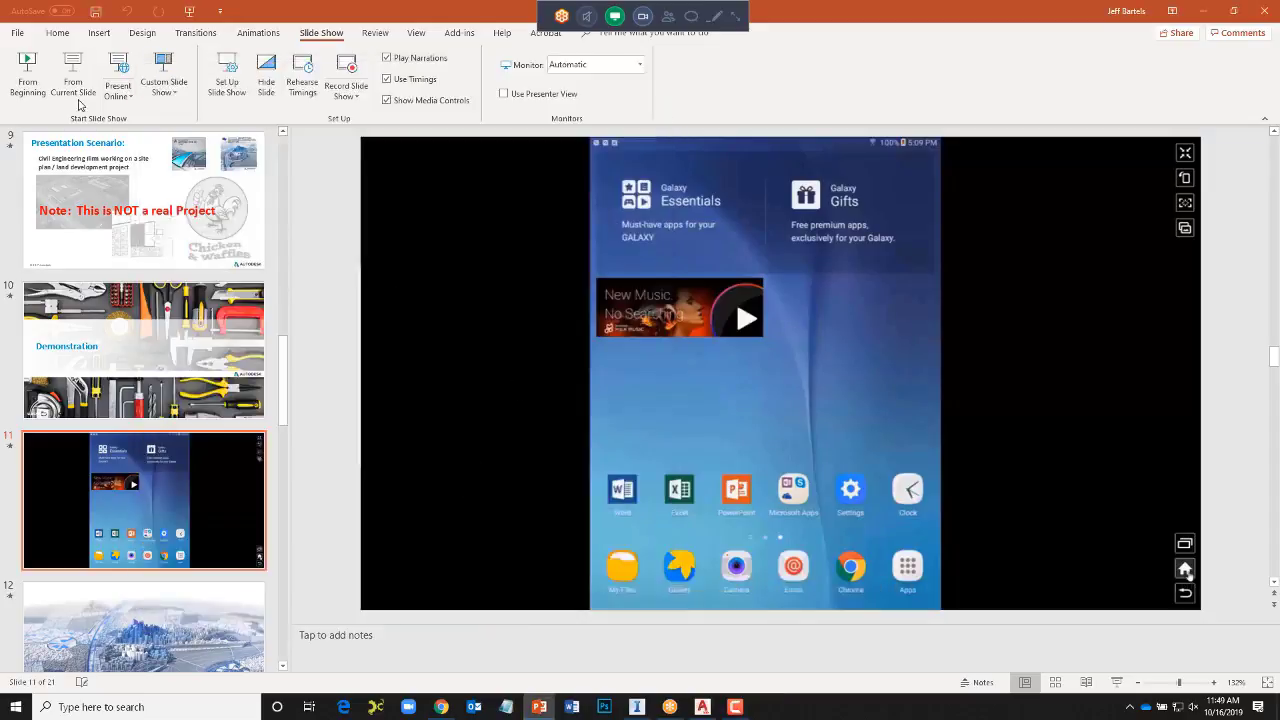
- Restart the slide show from the tablet video slide, play the video and skip ahead past the Pix4D mission selection screen
key(shift+F5)
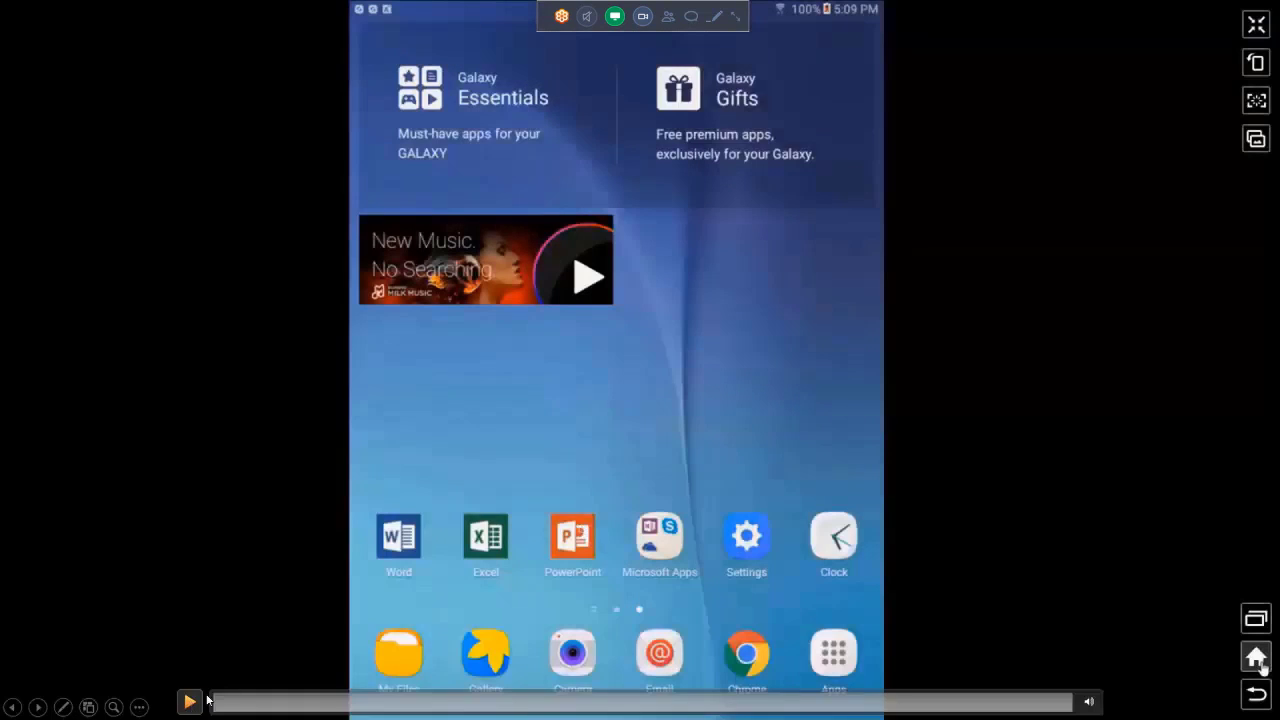
click(190, 701)
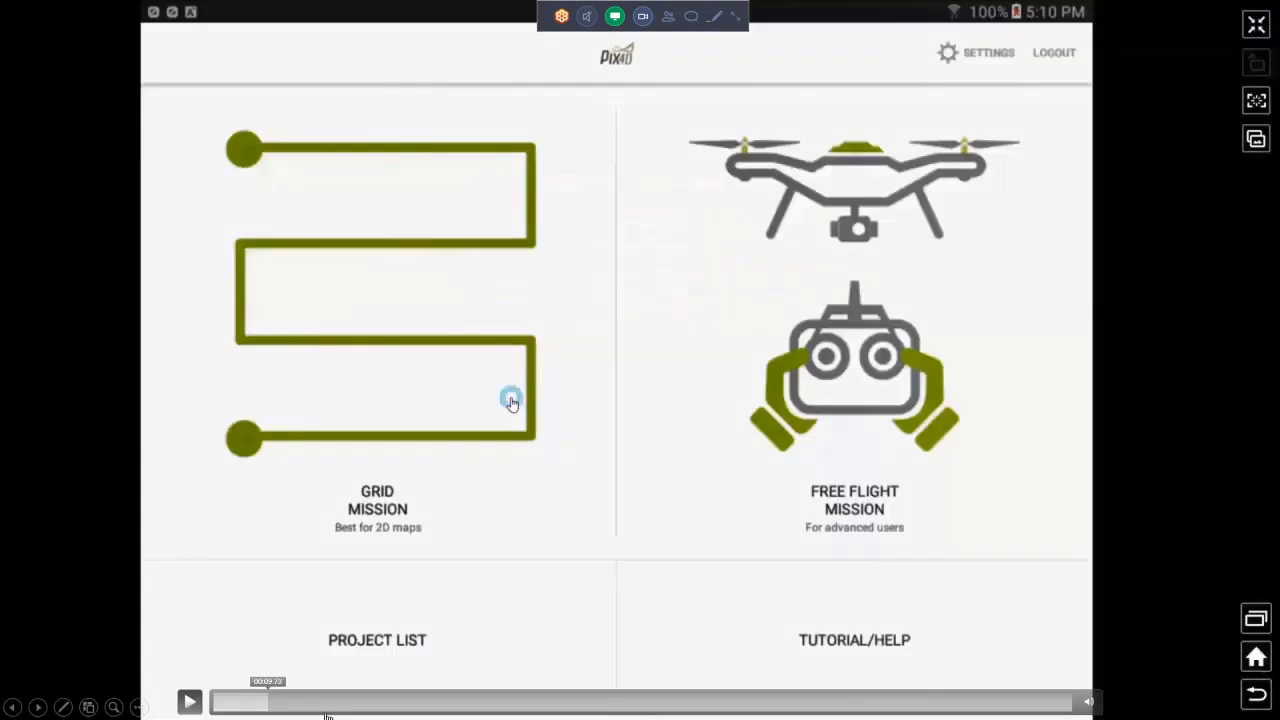
drag(326, 710, 480, 703)
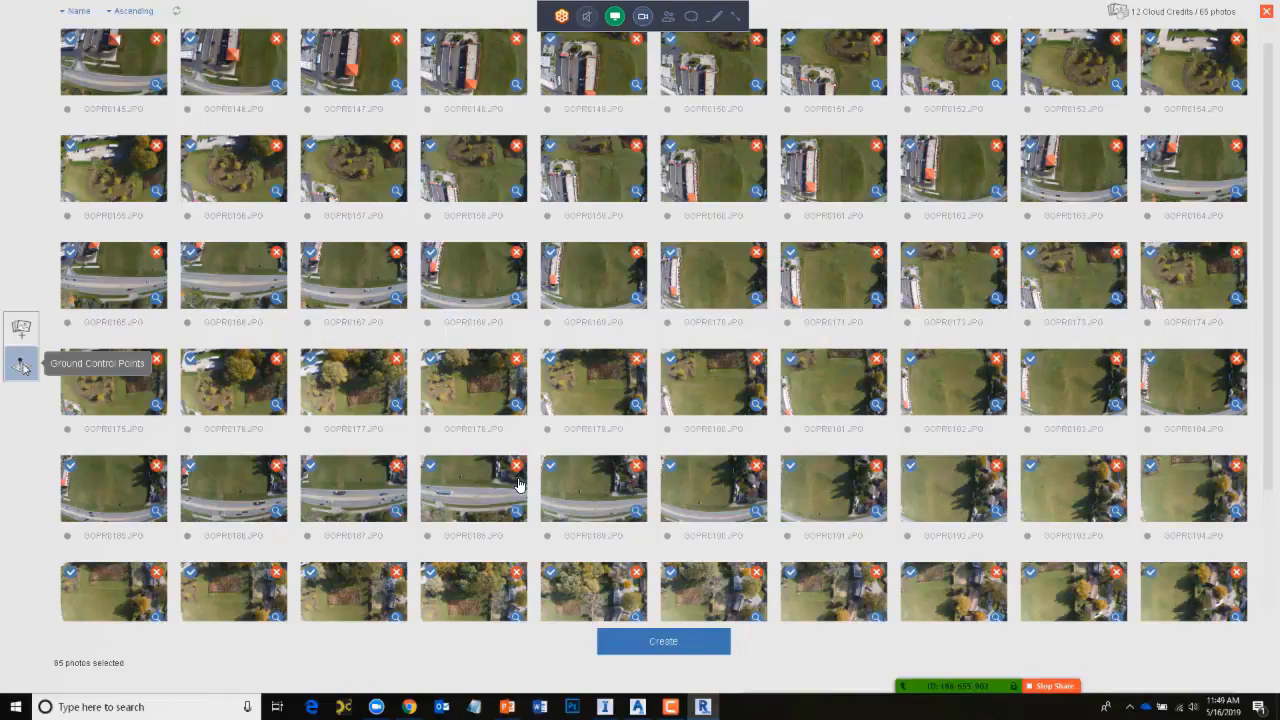
- Review the cloud credit tiers for the drone photos and the Create Project output options, then close the dialog without starting
click(1172, 15)
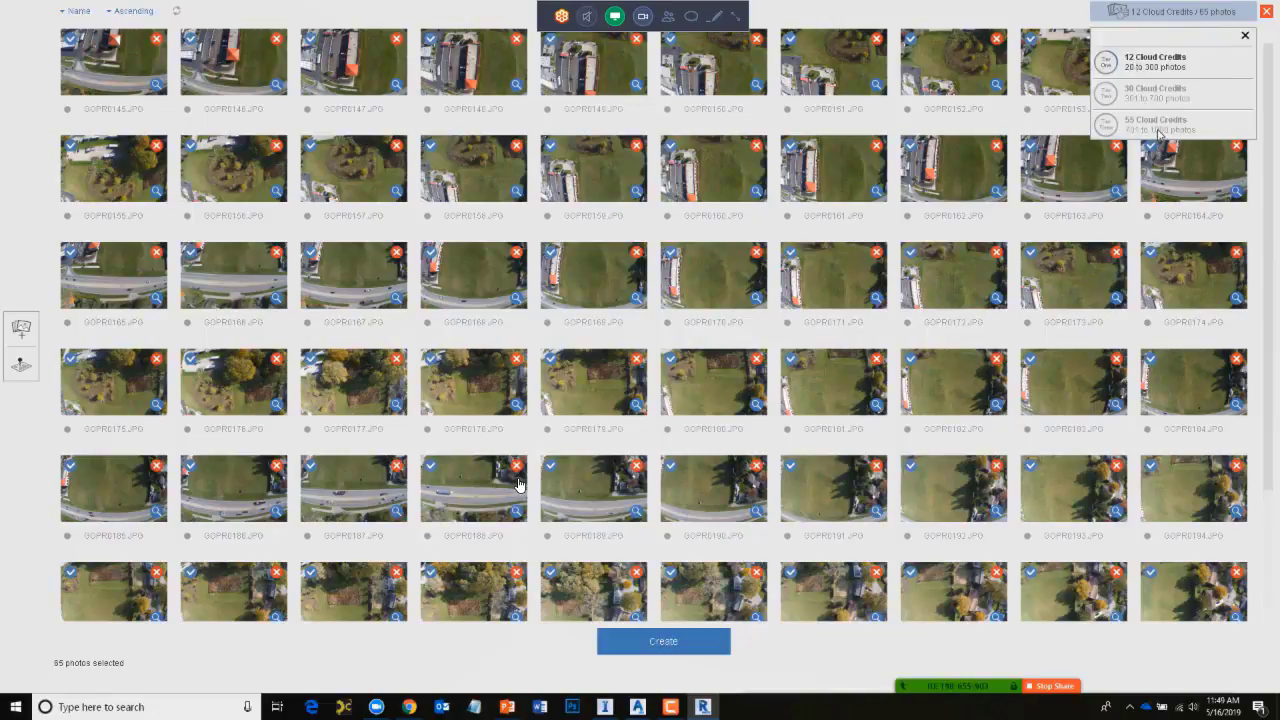
click(1245, 36)
click(636, 643)
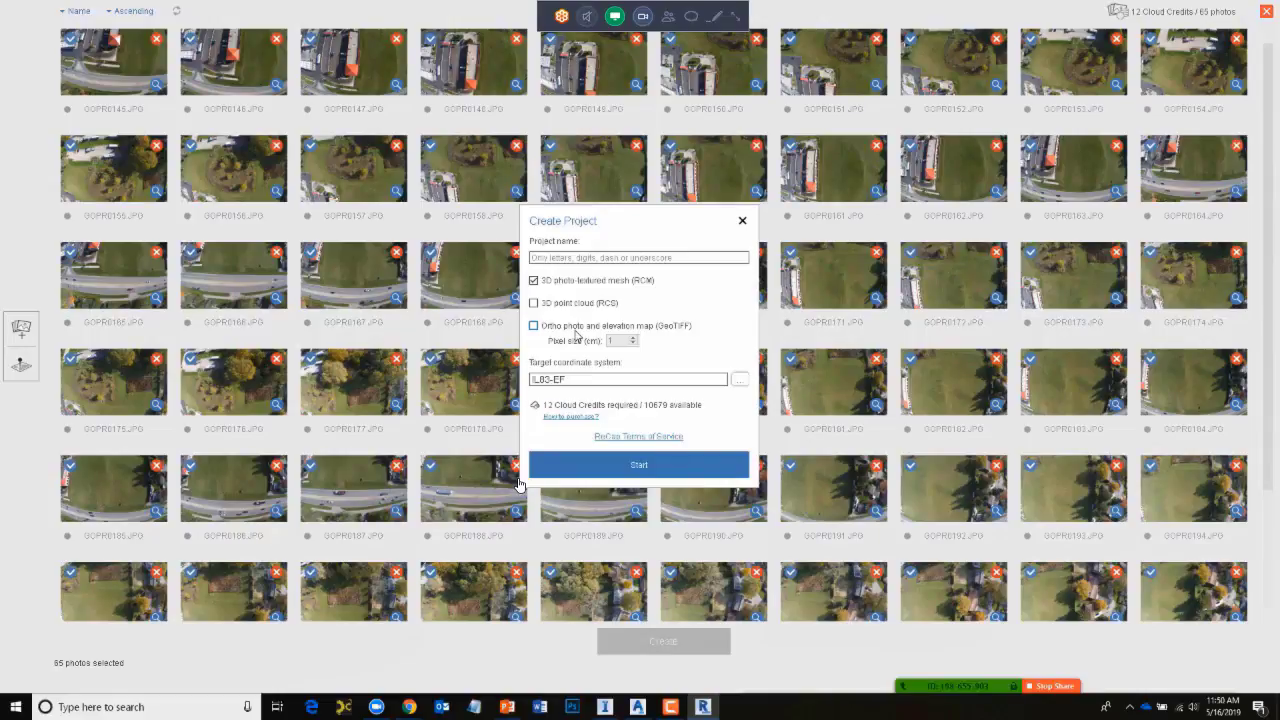
click(742, 220)
- Cancel the unsubmitted photo project and open the processed 3D site mesh in the editor
right_click(703, 707)
click(703, 680)
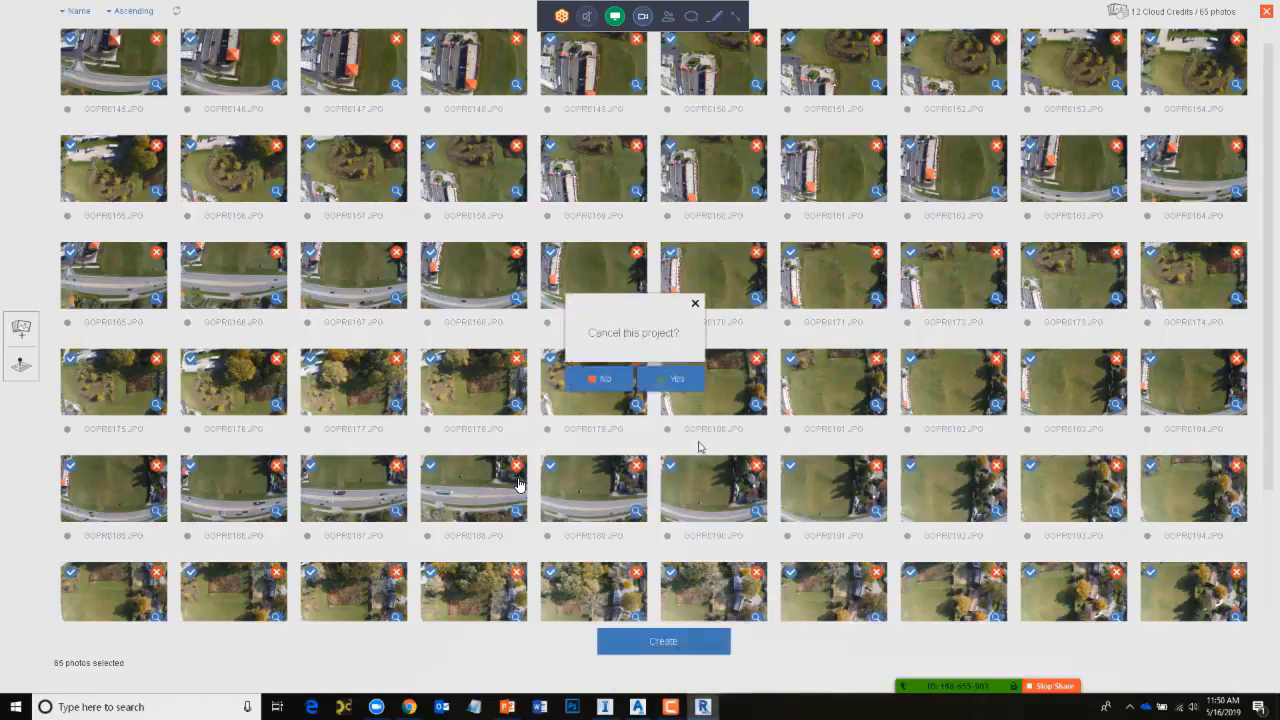
click(674, 378)
click(197, 222)
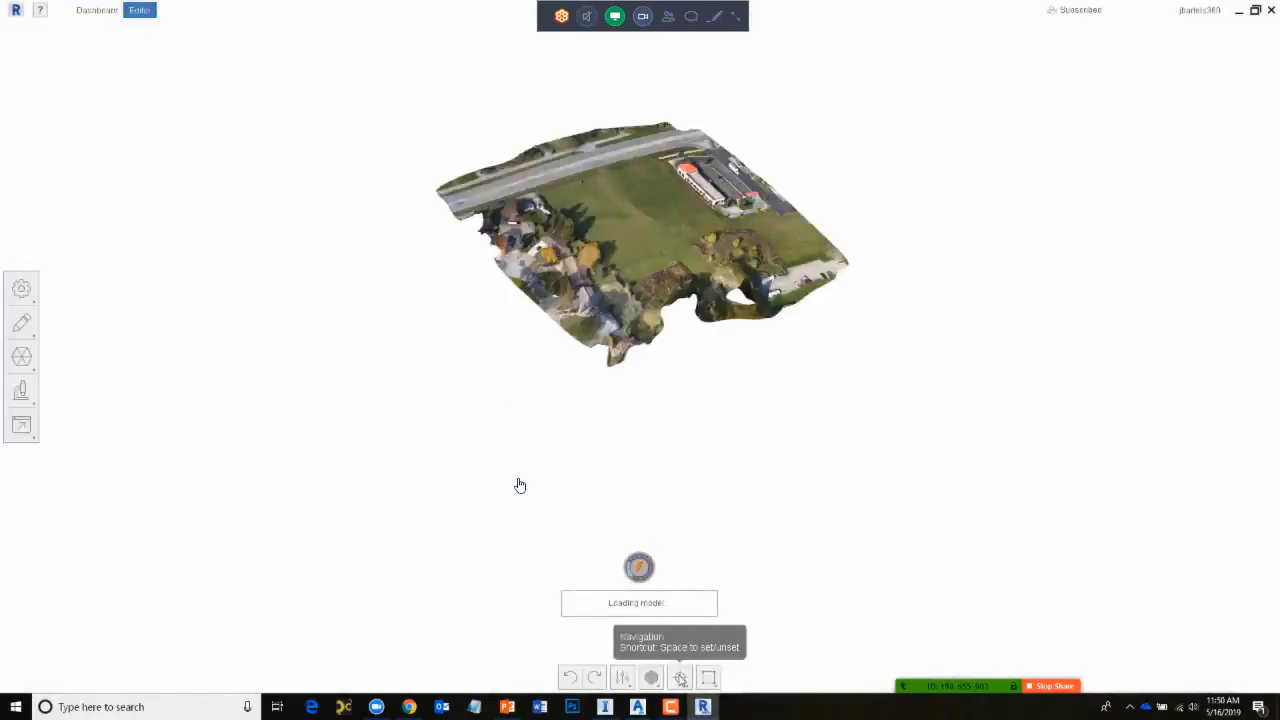
- Orbit and zoom around the 3D site mesh to examine the field, the neighbouring building and the trees
click(680, 678)
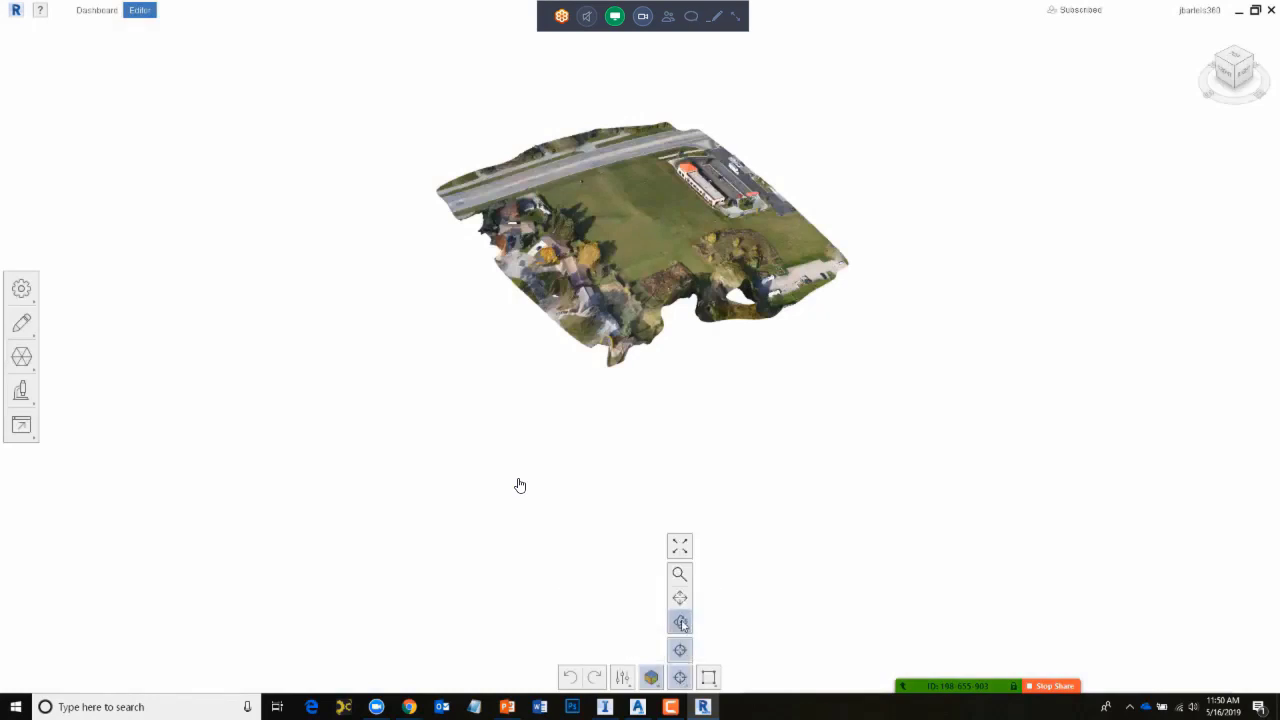
click(691, 617)
drag(638, 325, 631, 420)
scroll(519, 485, up, 10)
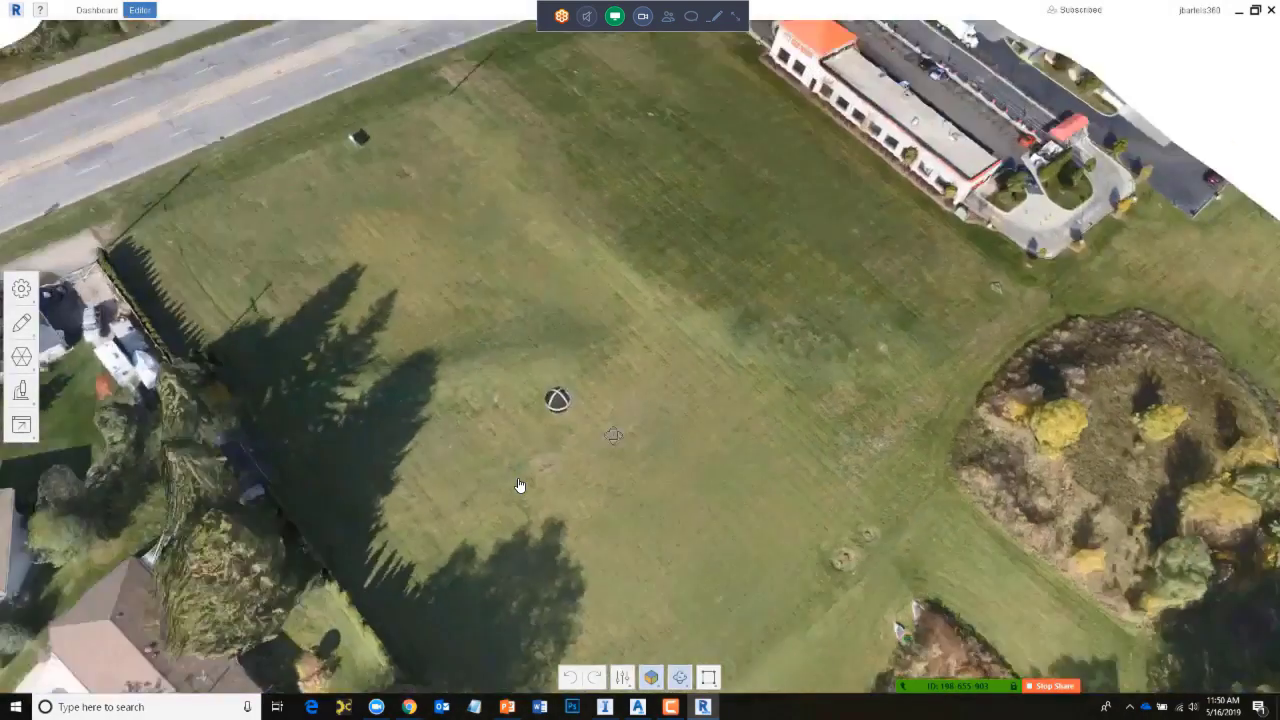
scroll(519, 485, down, 8)
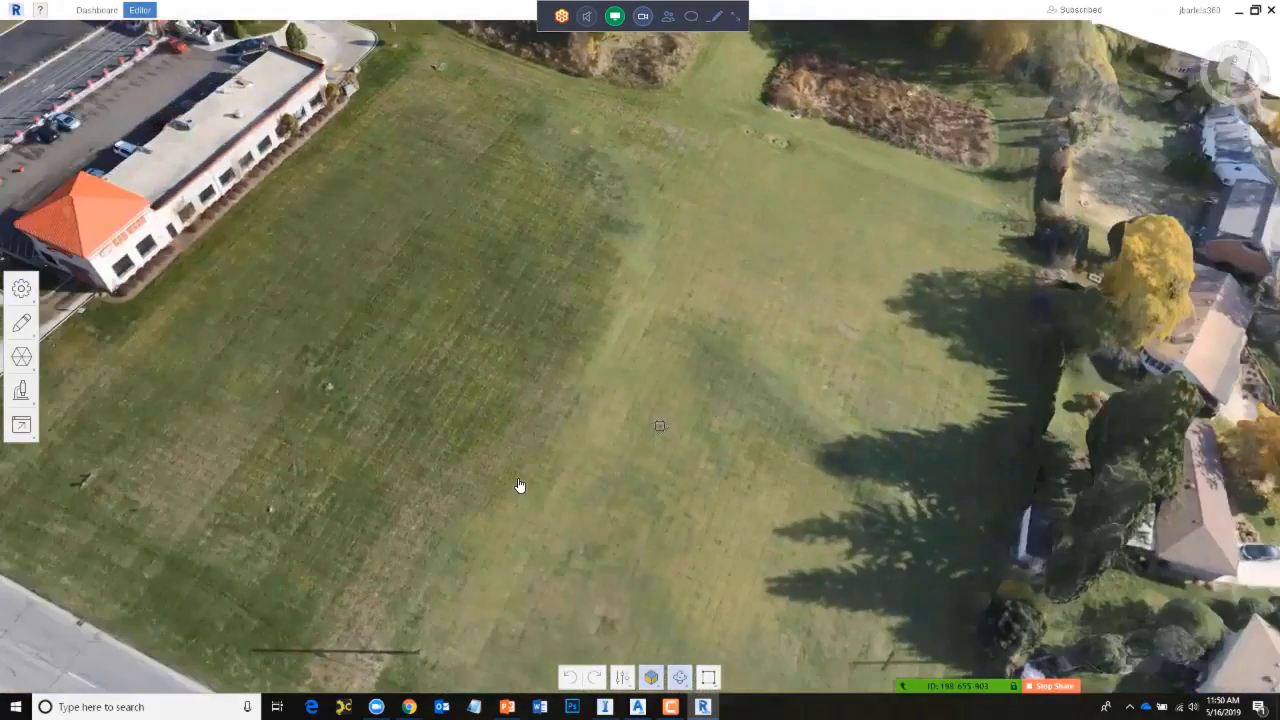
key(Right)
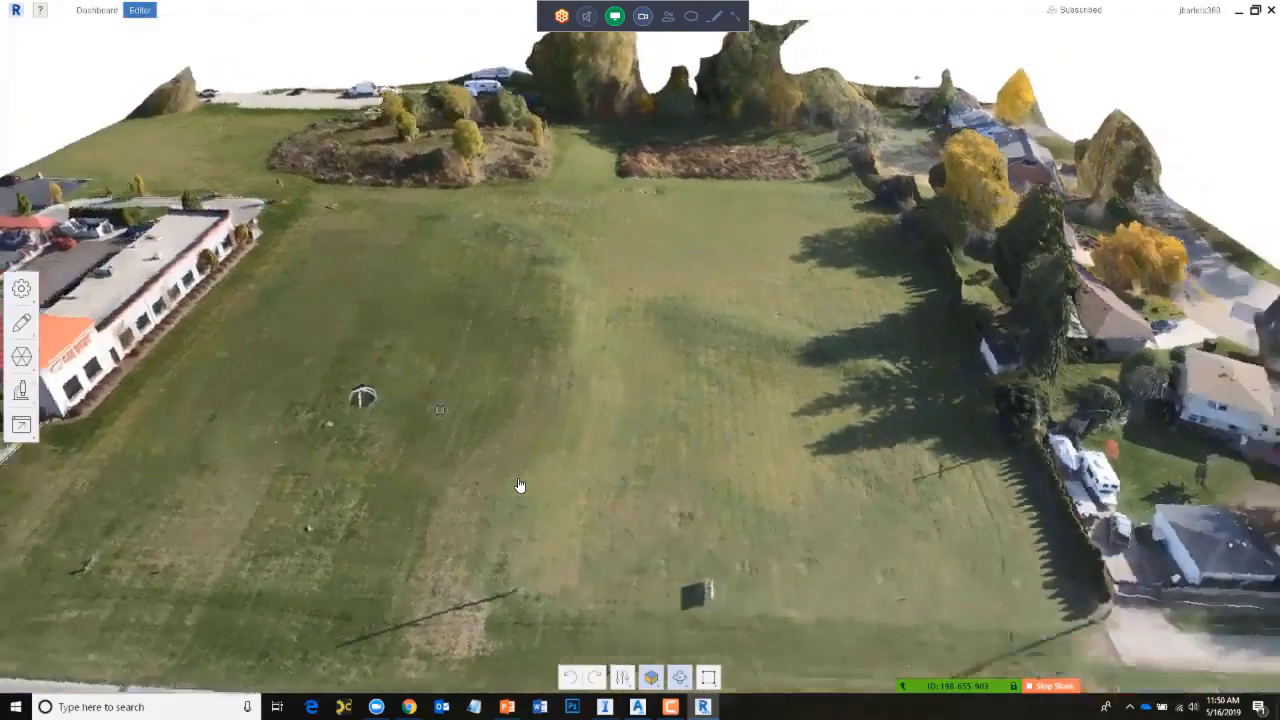
key(Left)
key(Left)
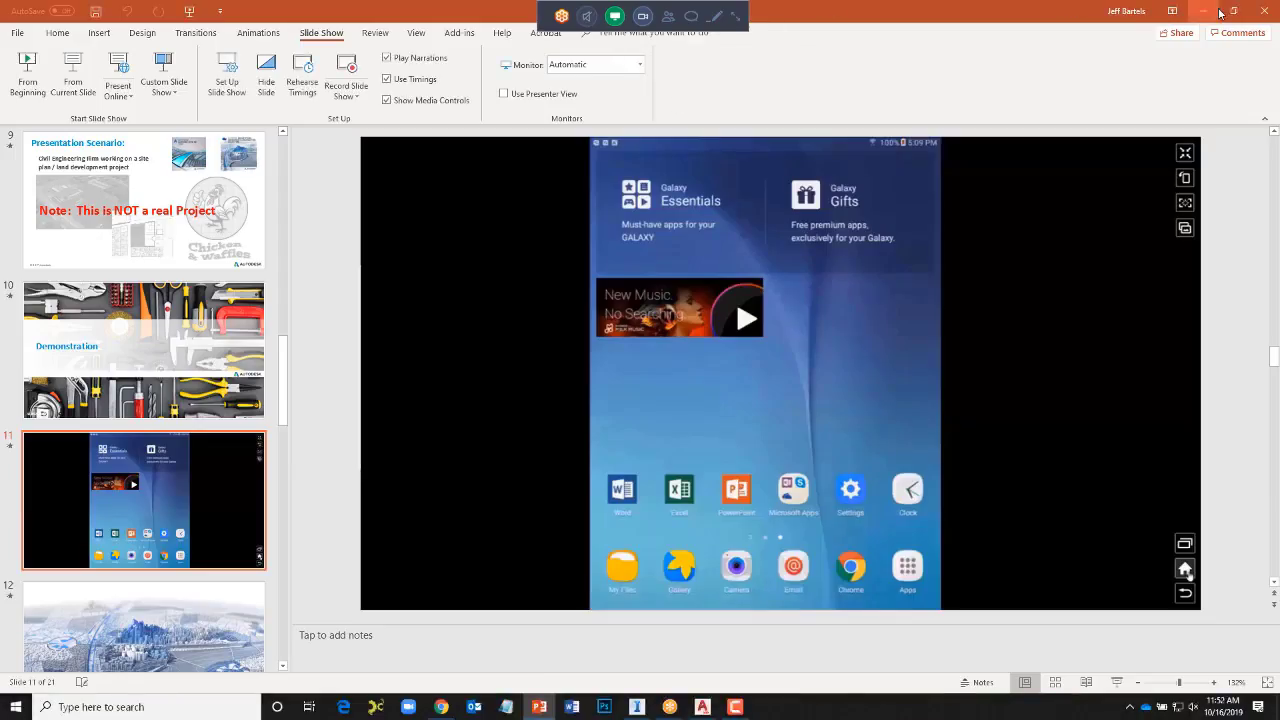
- Minimize PowerPoint, launch Autodesk ReCap from the desktop and dismiss its welcome message
click(1205, 12)
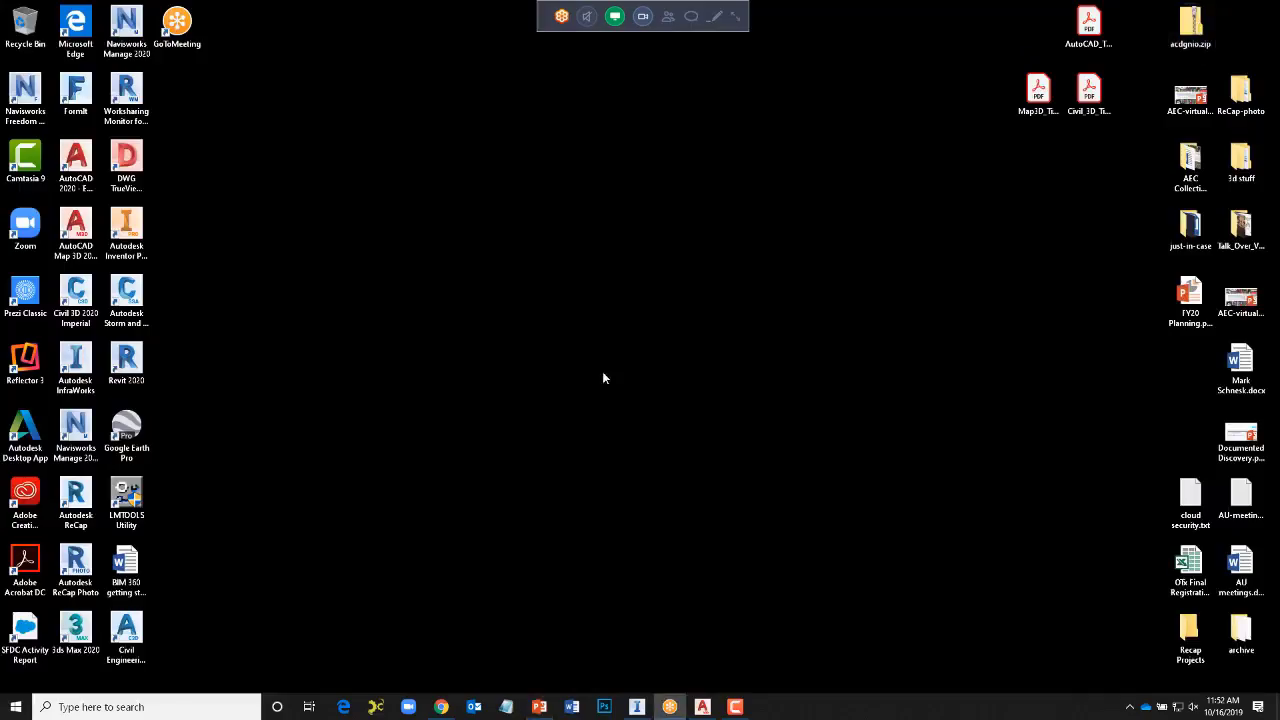
double_click(80, 500)
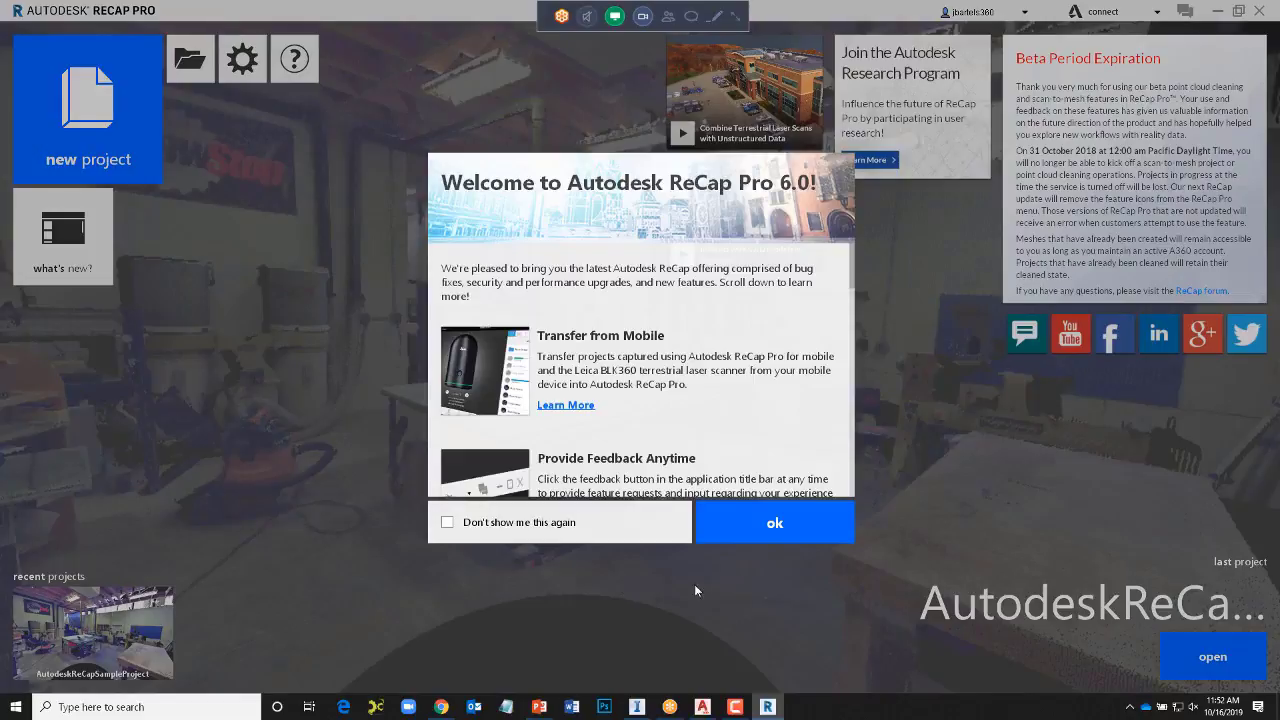
click(757, 520)
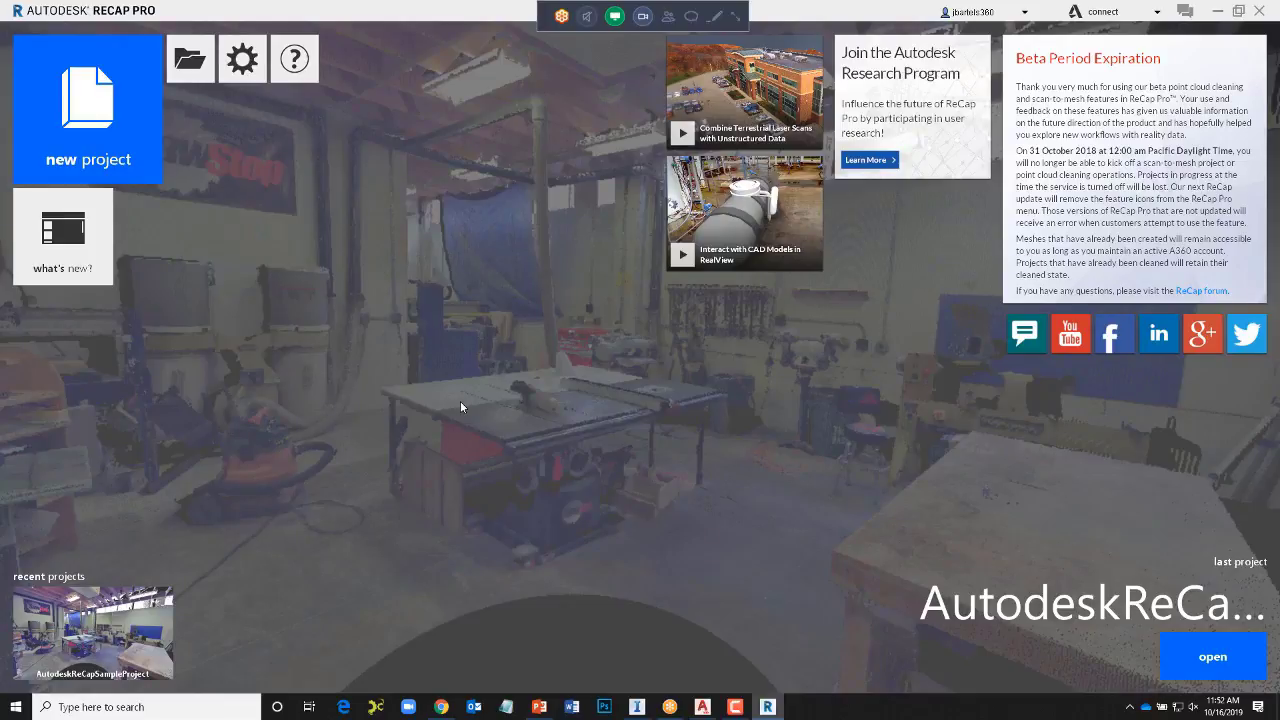
- Create a ReCap project named new project for imported files, saved in the Recap Projects folder
click(75, 122)
click(492, 339)
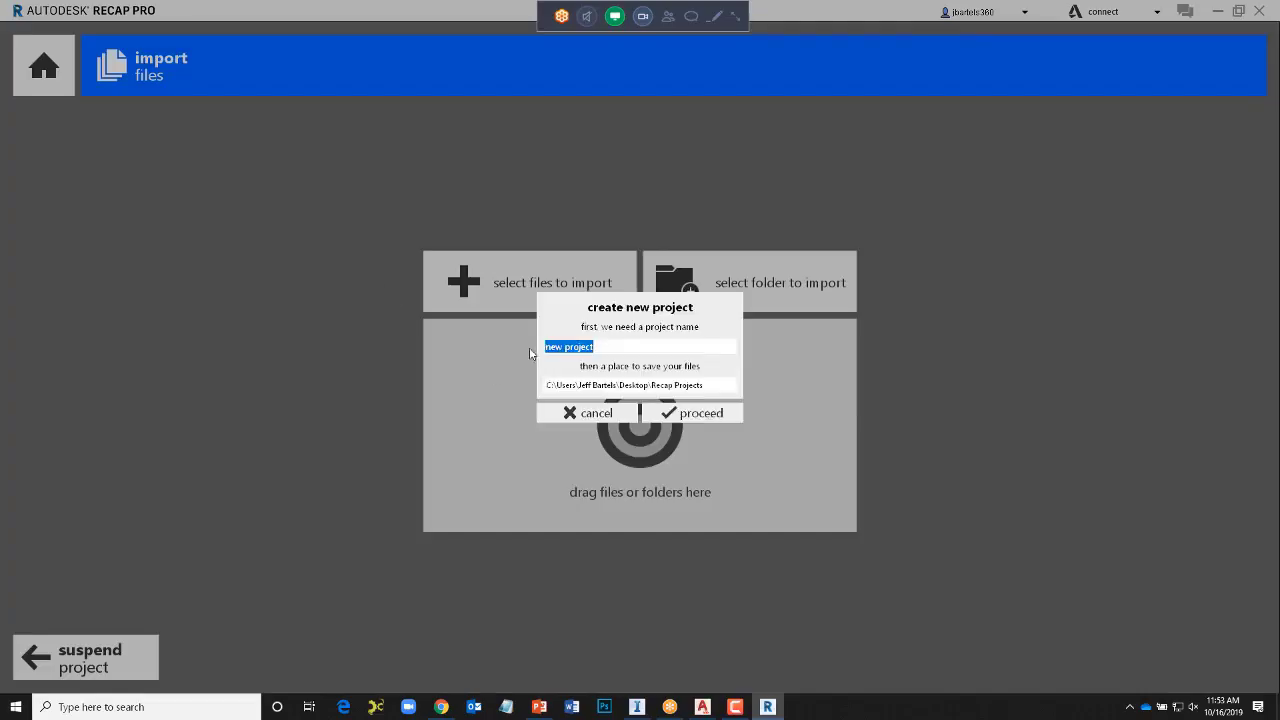
click(665, 412)
- Import CW_PointCloud.rcs from the point cloud folder under ChickenNWaffles > 01_ConceptPlan and launch the project
click(496, 293)
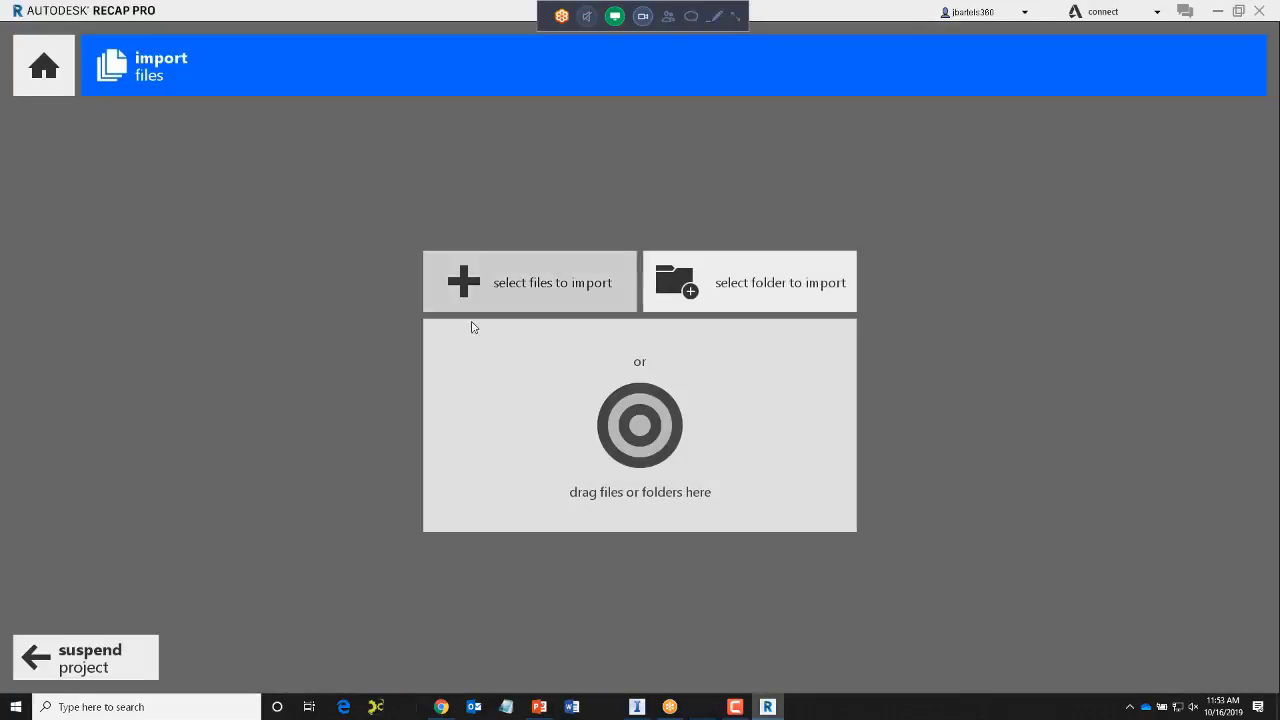
scroll(73, 160, up, 3)
click(73, 164)
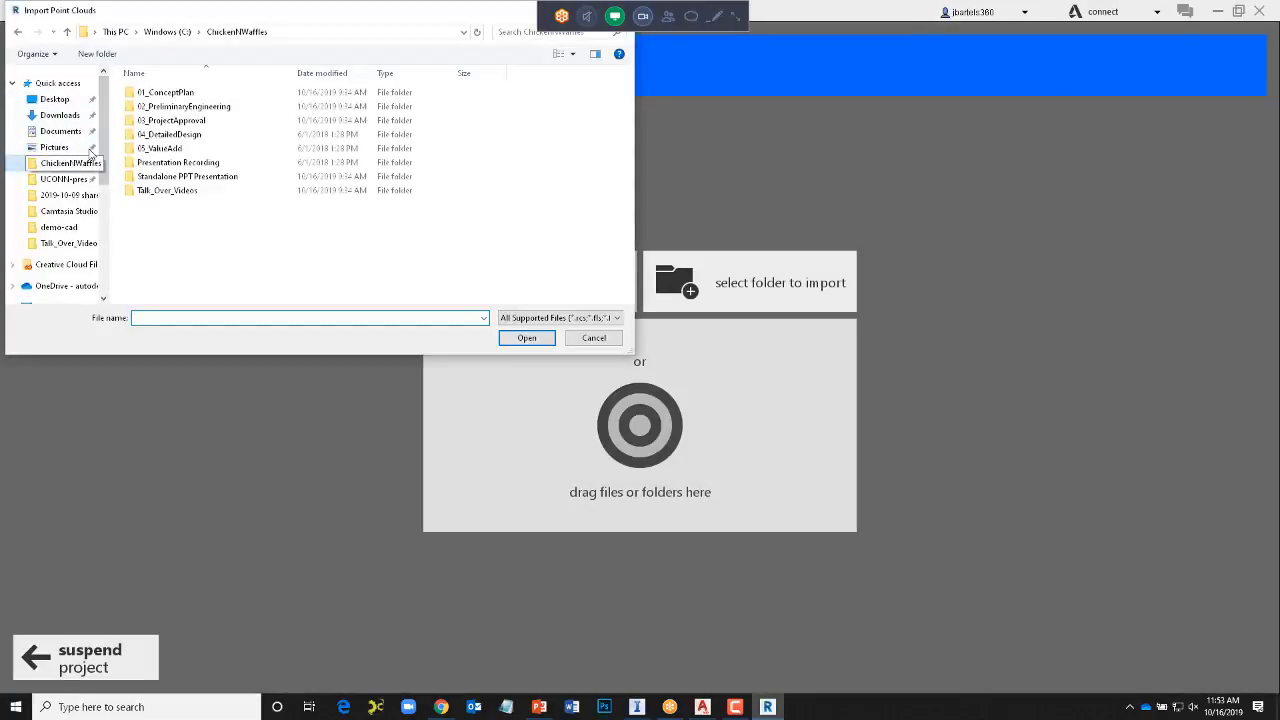
double_click(160, 92)
double_click(168, 136)
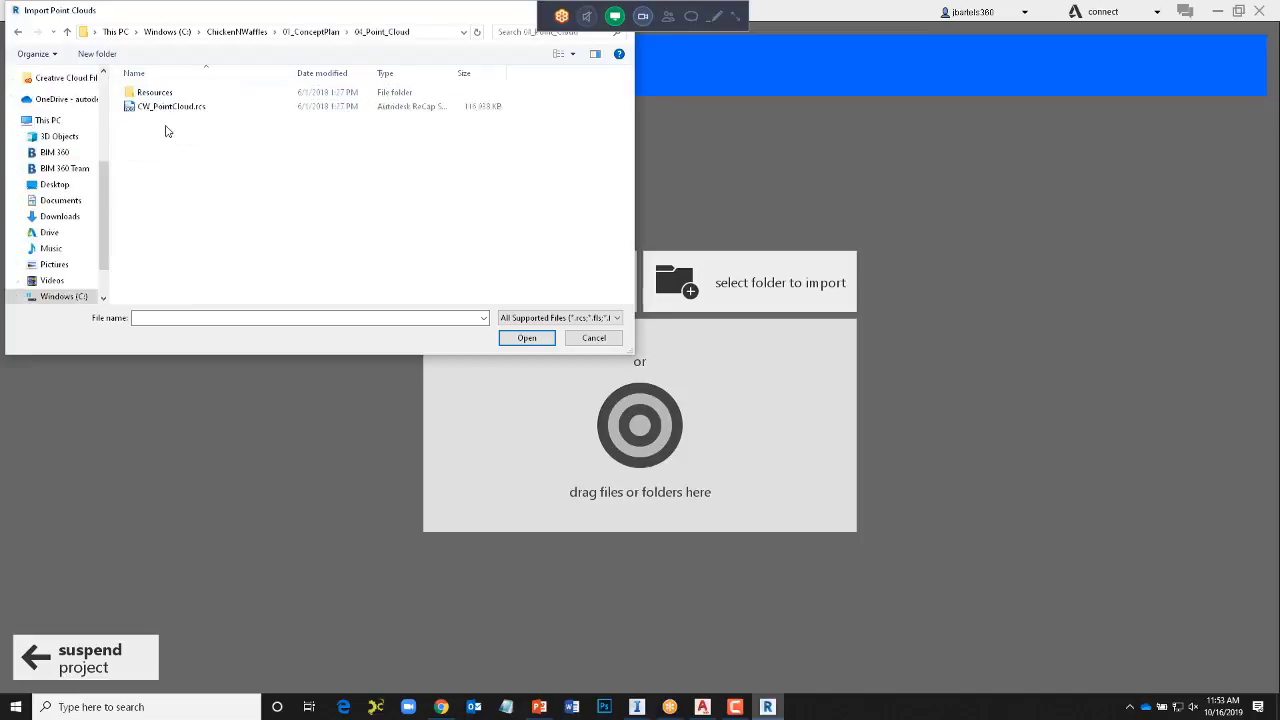
click(168, 110)
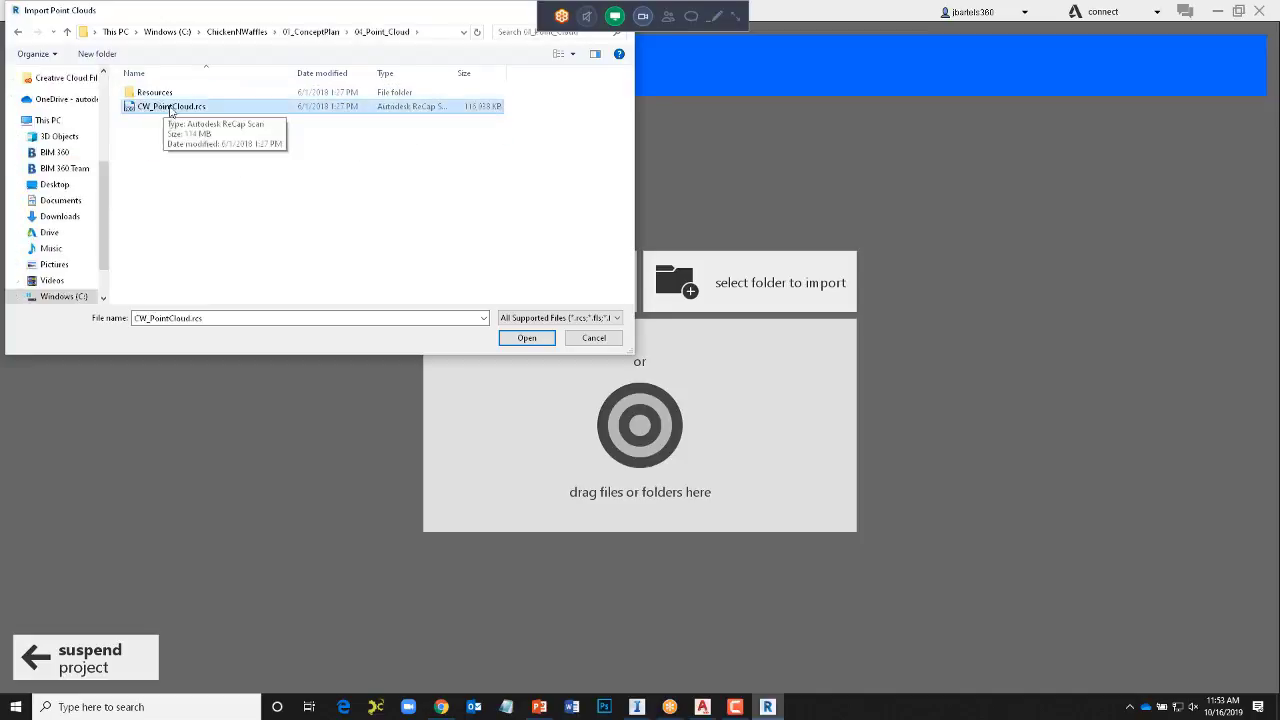
click(526, 337)
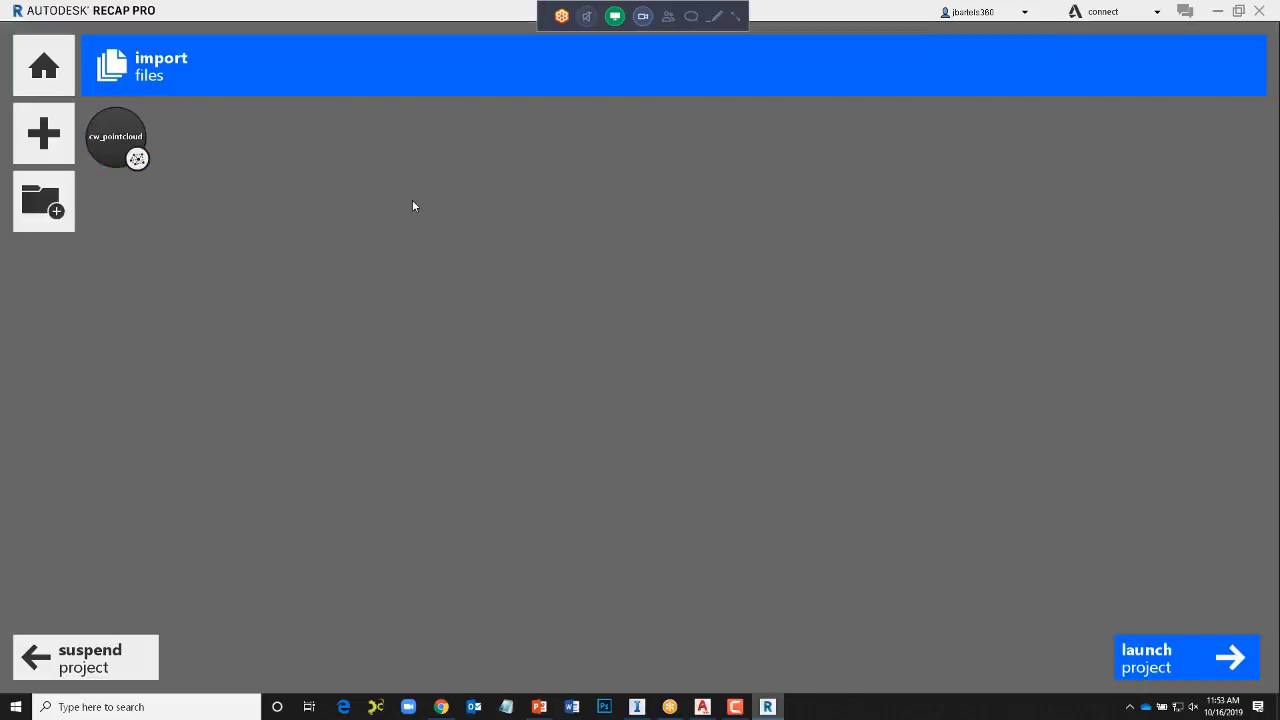
click(1157, 659)
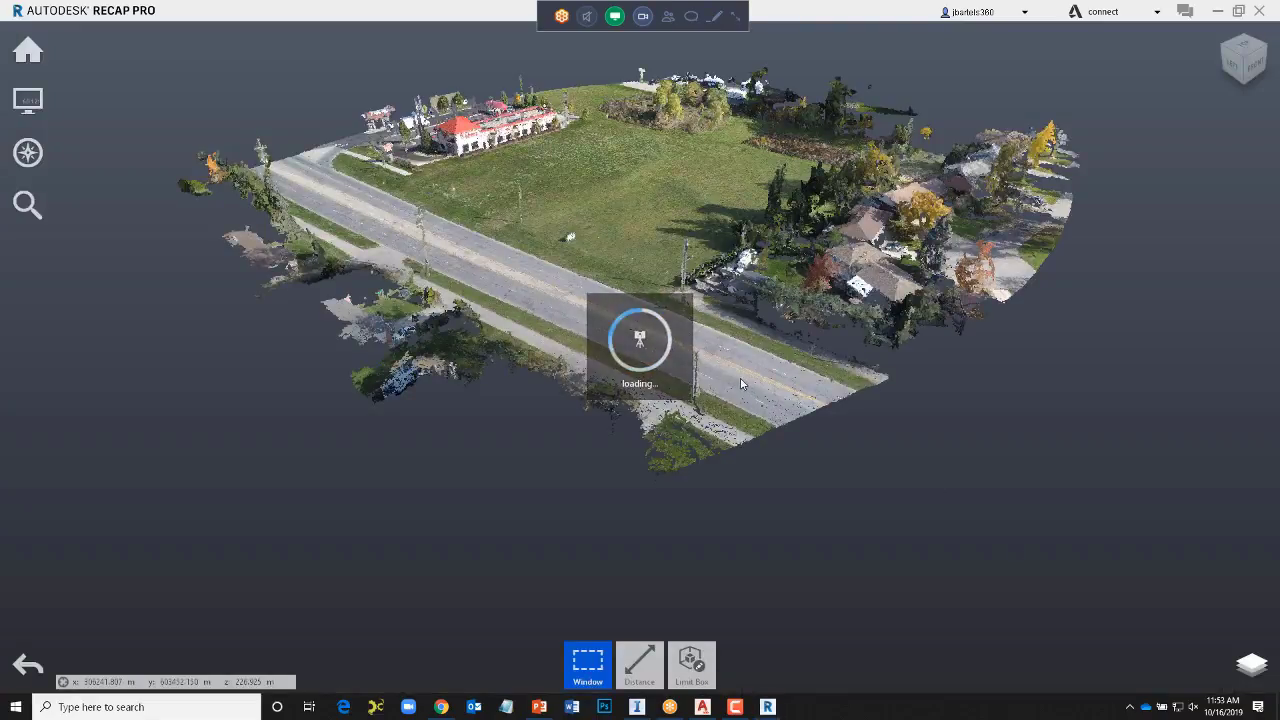
- Zoom and orbit around the site point cloud to examine the open field and the neighbouring red-roofed building
scroll(616, 222, up, 5)
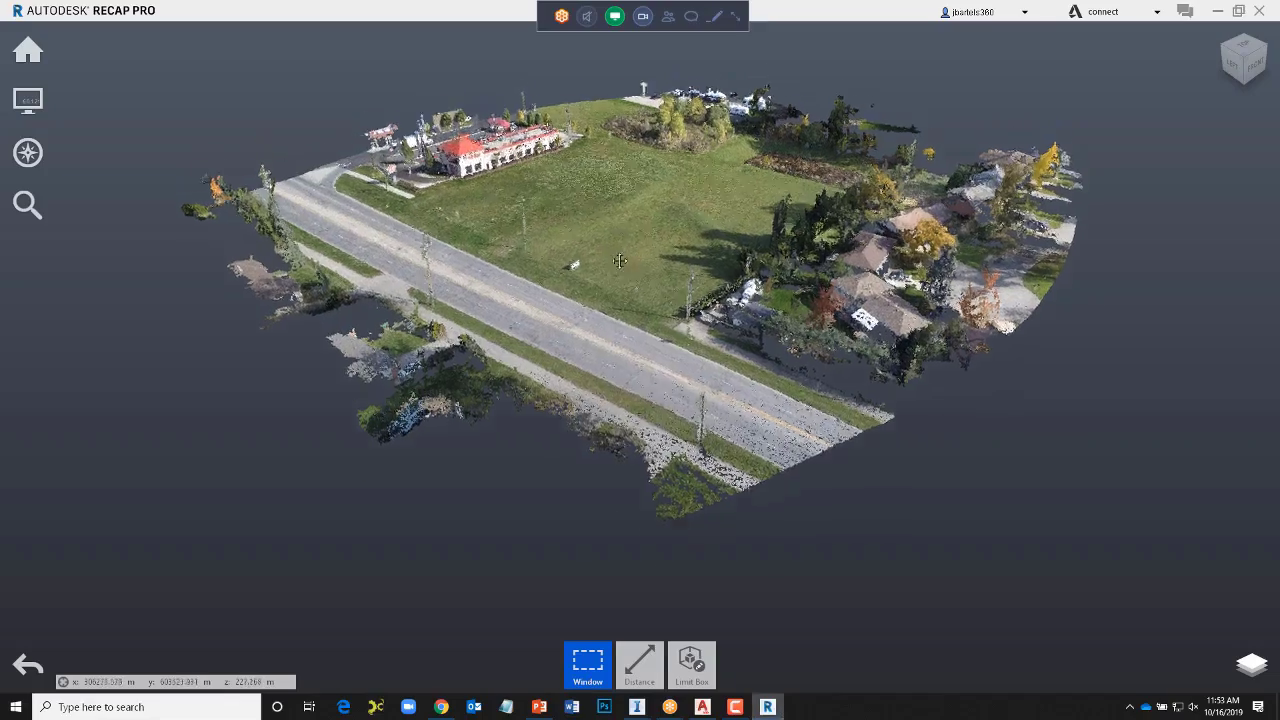
scroll(616, 355, up, 5)
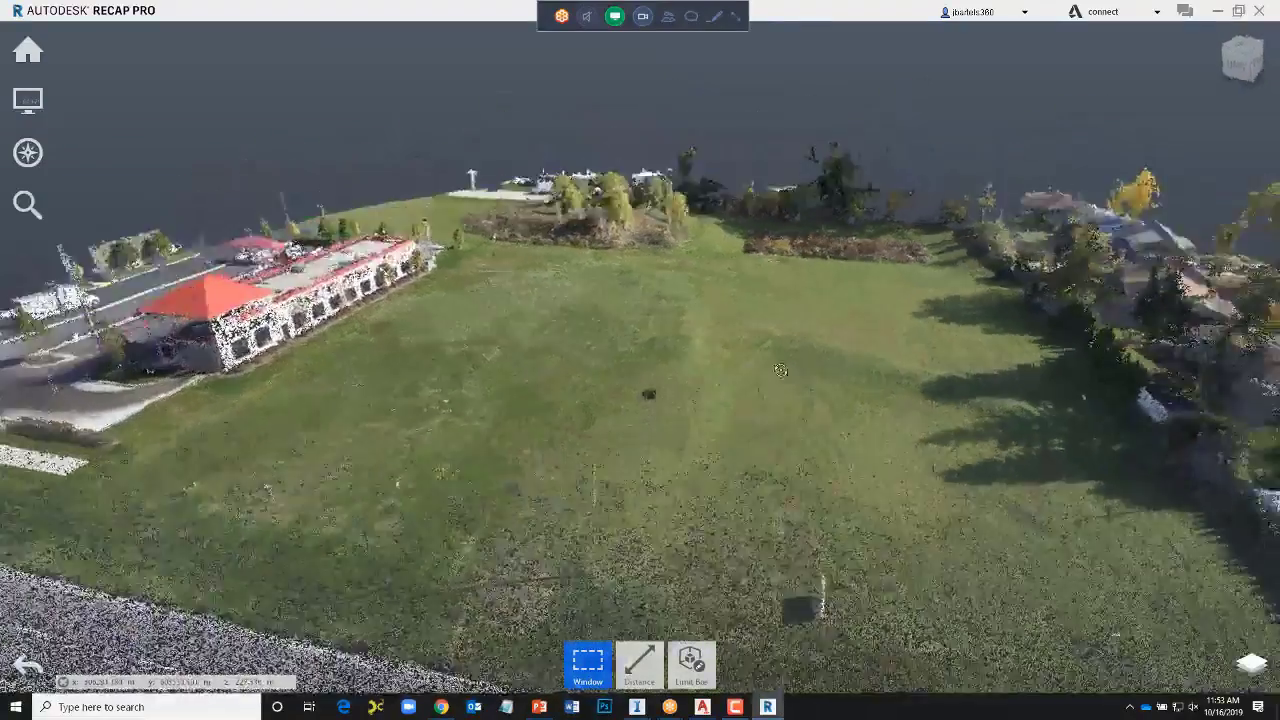
drag(780, 370, 699, 378)
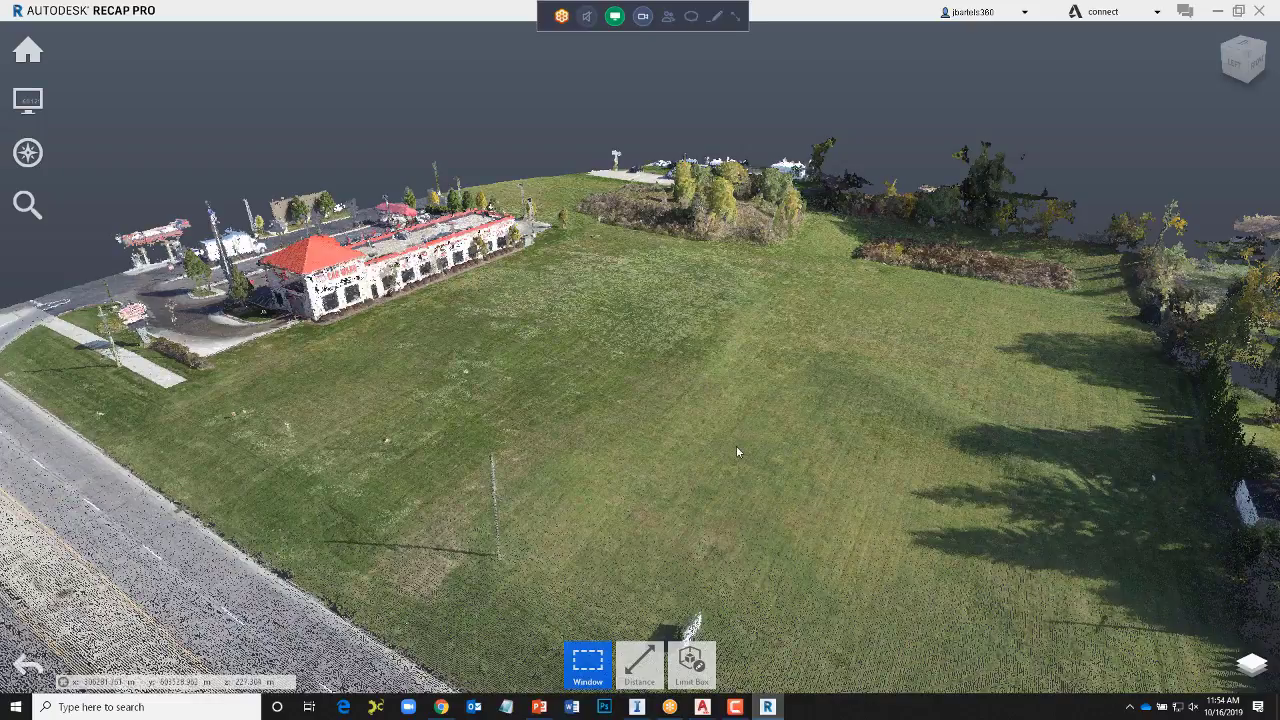
scroll(682, 465, up, 1)
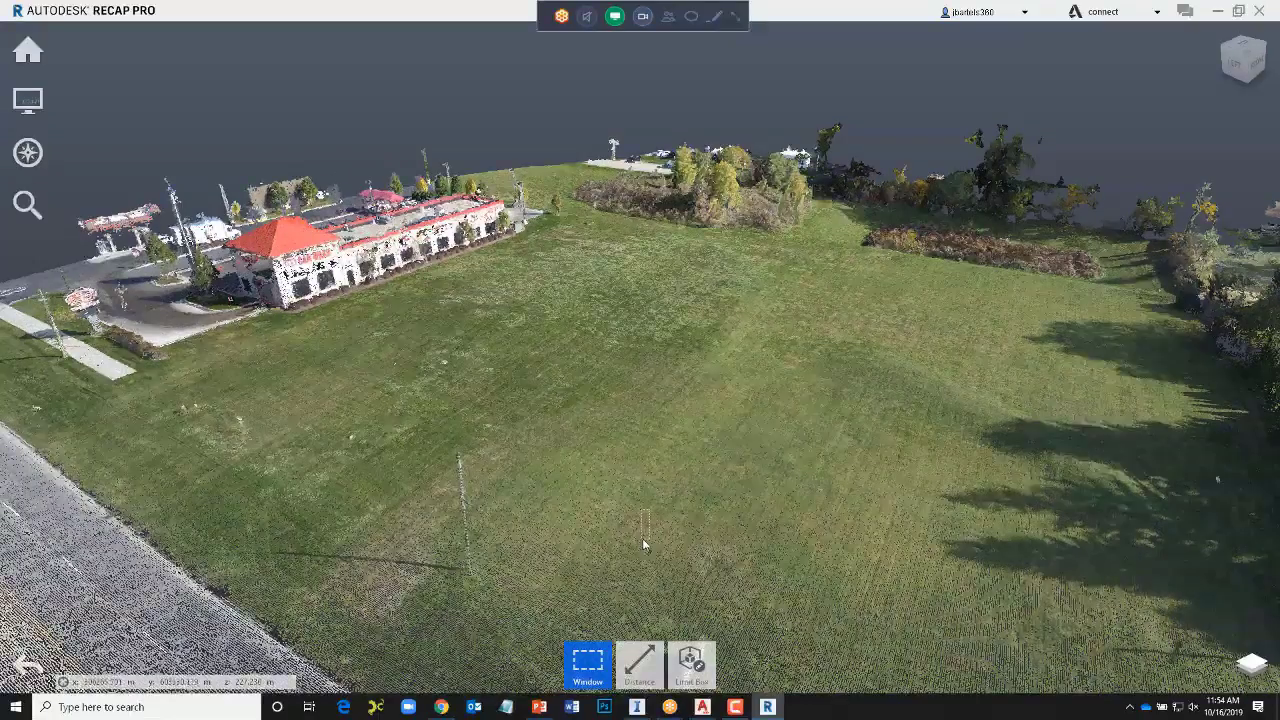
scroll(655, 525, up, 5)
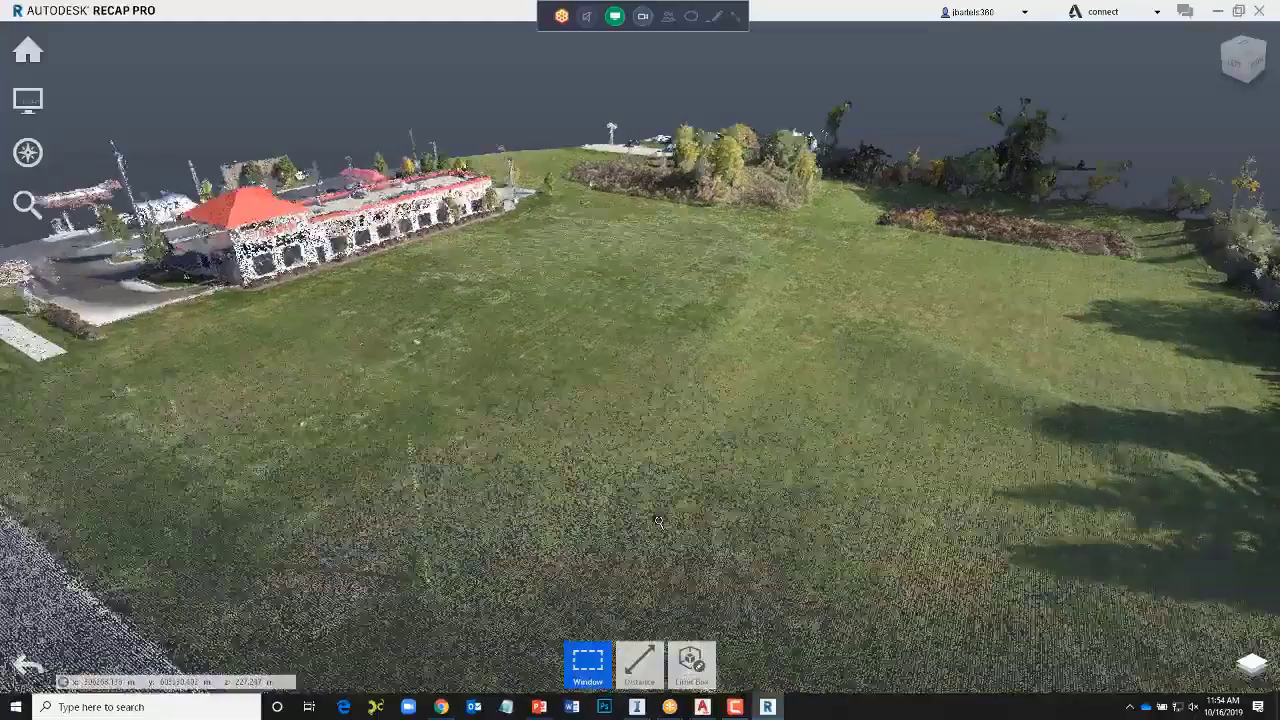
scroll(665, 525, down, 10)
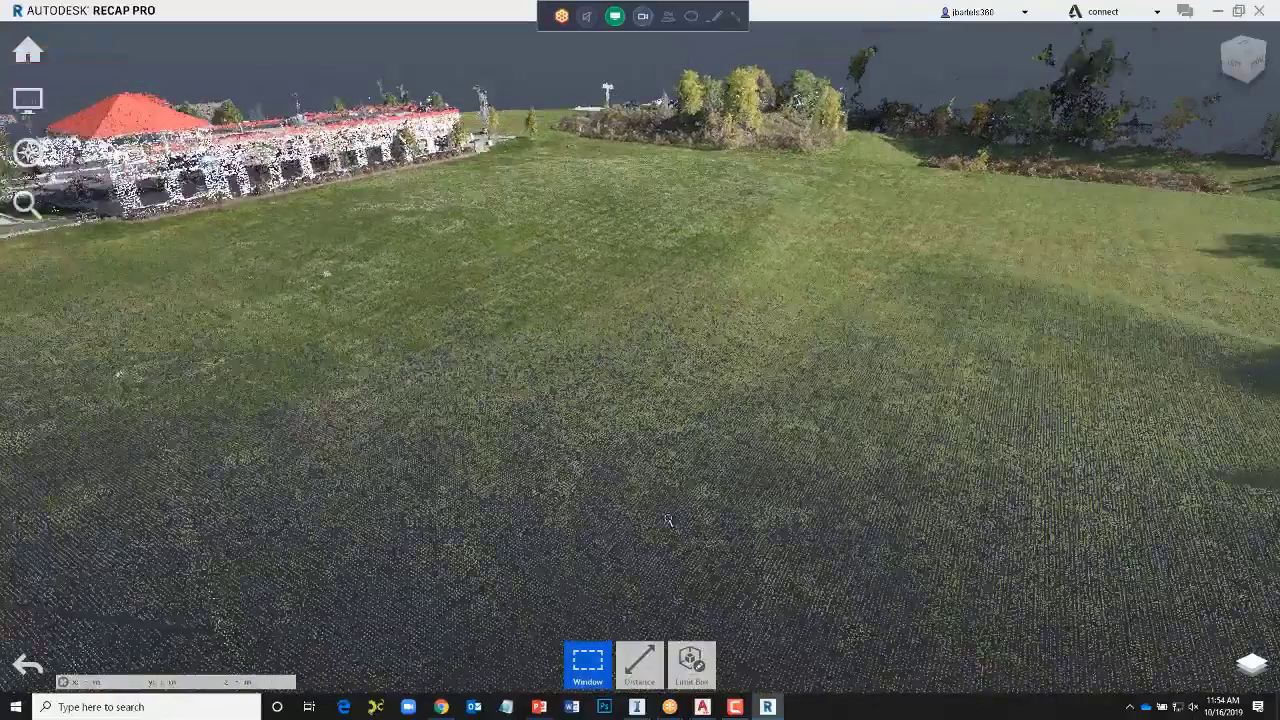
- From a top-down view, measure the width of the road lane beside the field, from pavement edge to dashed lane line
drag(663, 471, 800, 637)
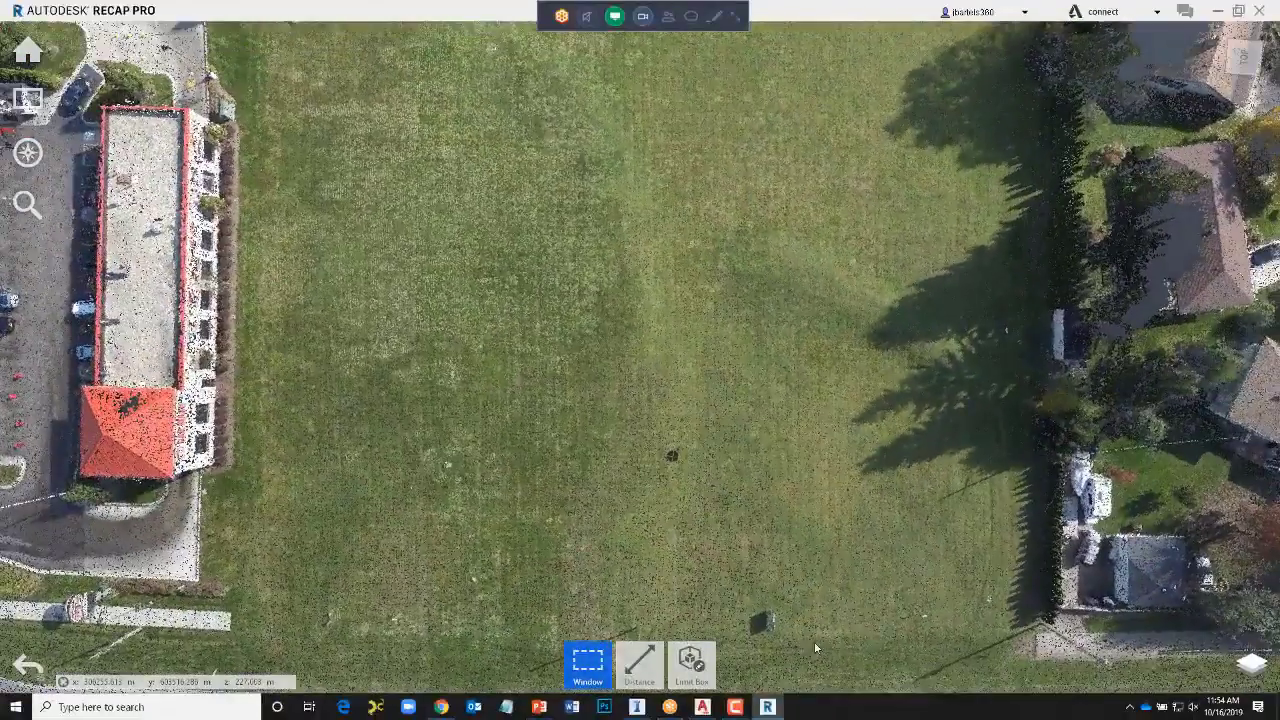
middle_drag(803, 640, 795, 292)
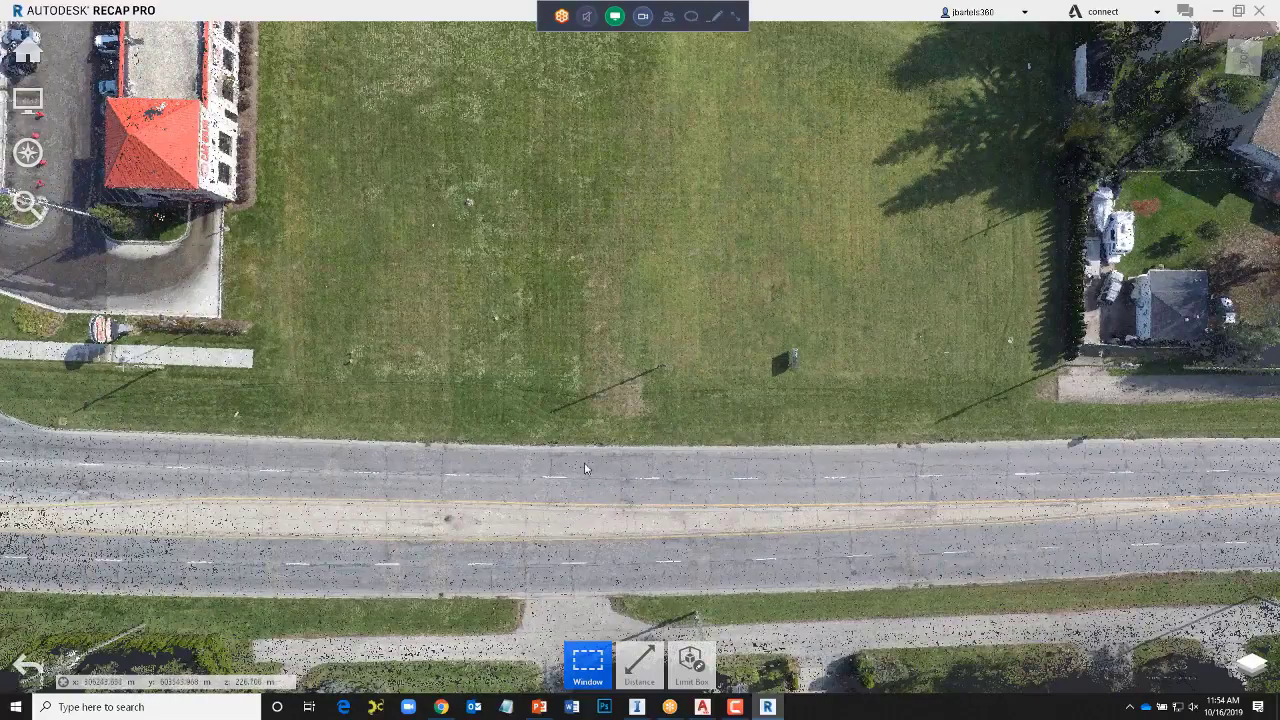
click(640, 660)
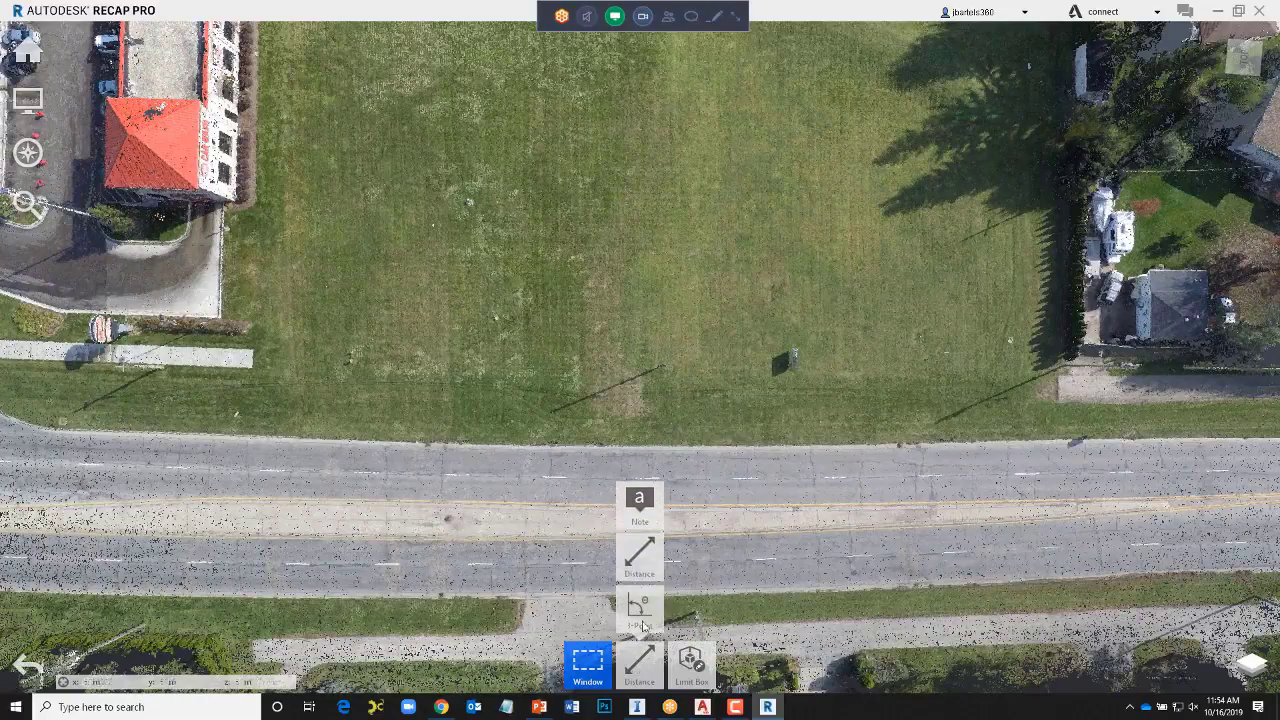
click(640, 546)
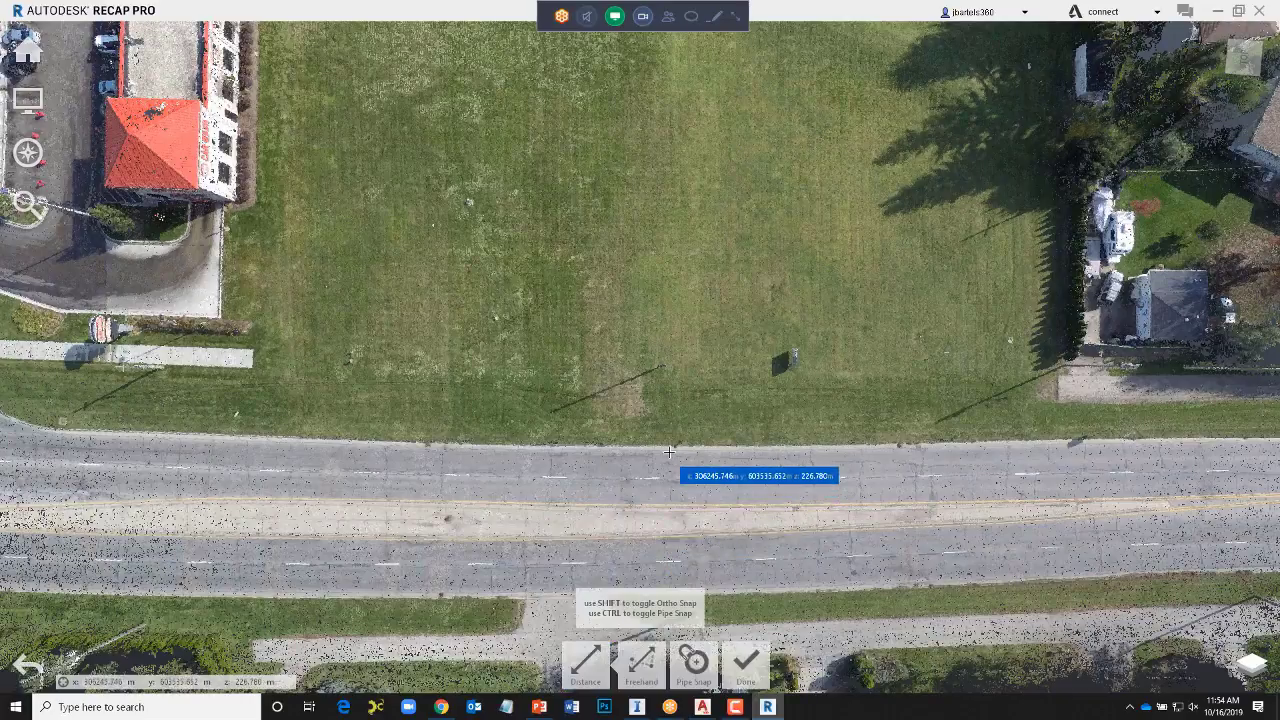
click(667, 446)
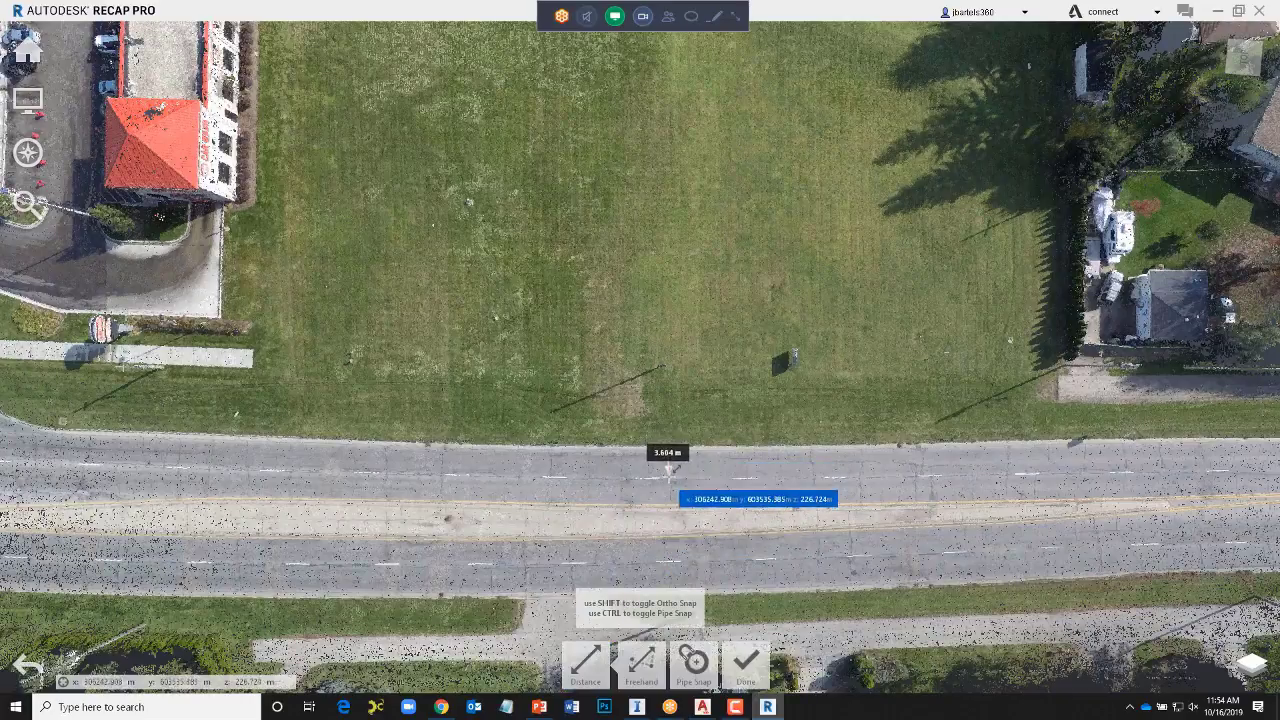
click(668, 472)
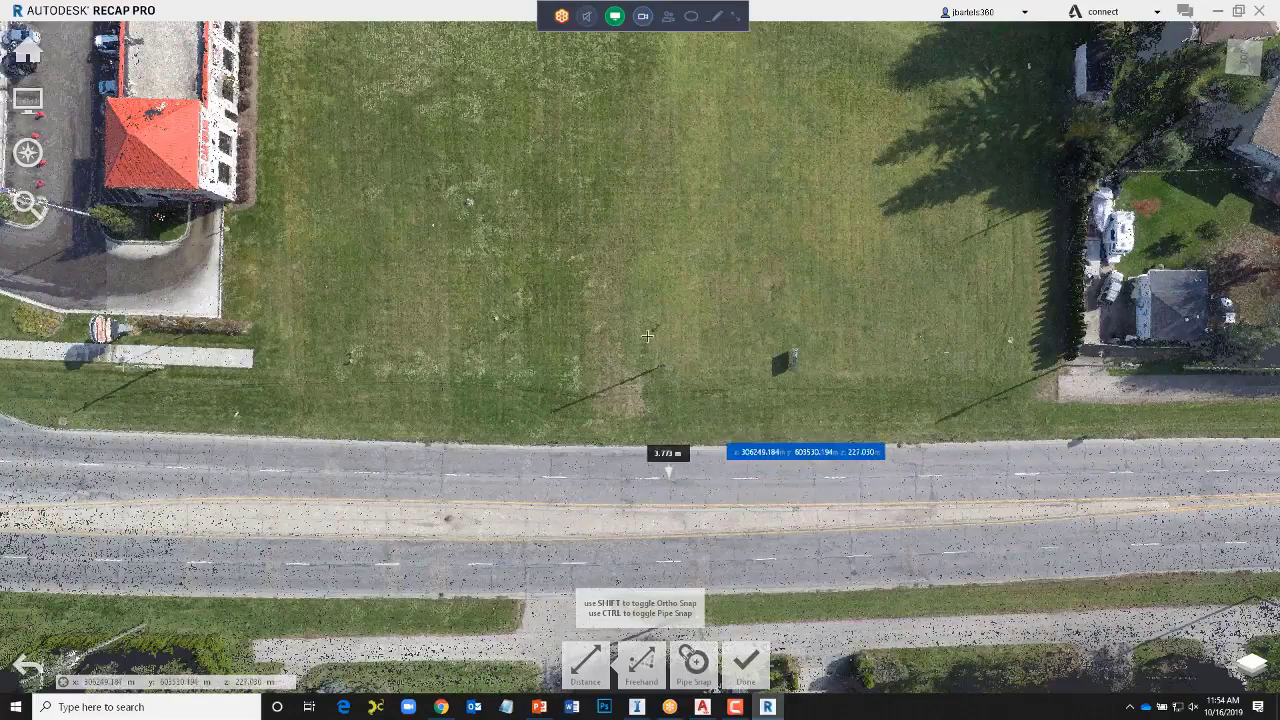
- Set the project units to feet in the project settings
mouse_move(30, 52)
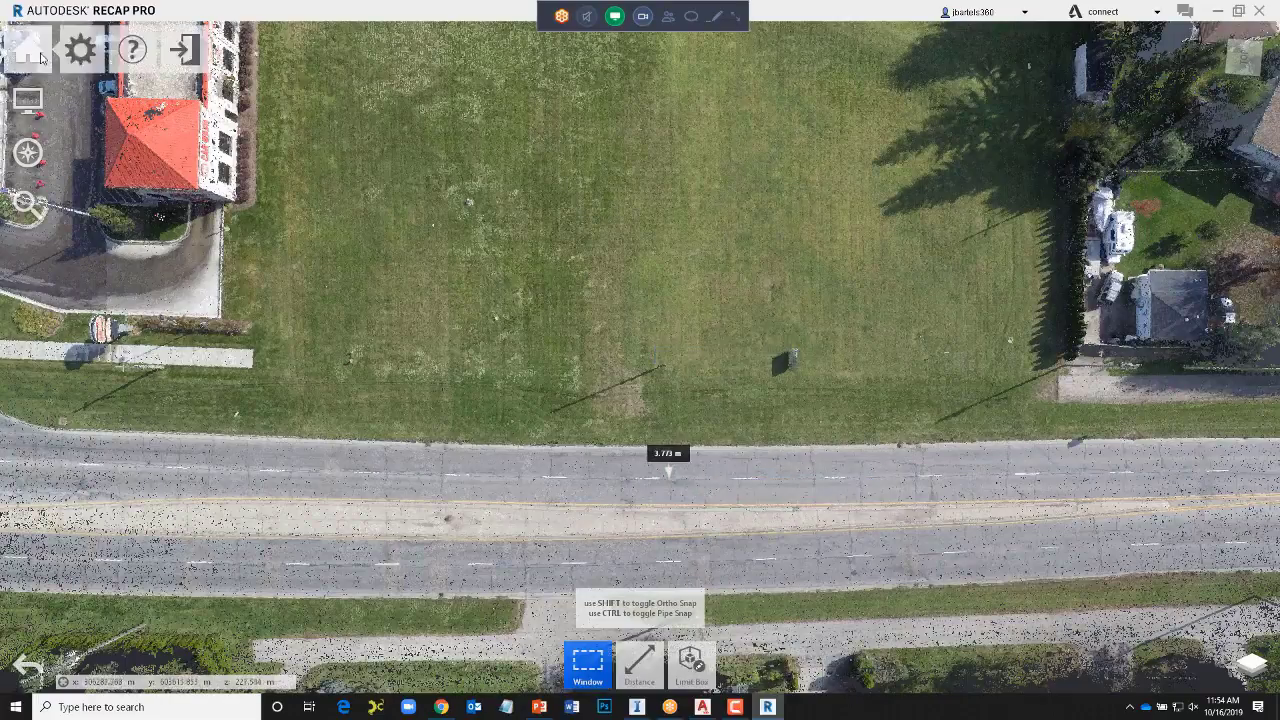
mouse_move(255, 58)
click(291, 49)
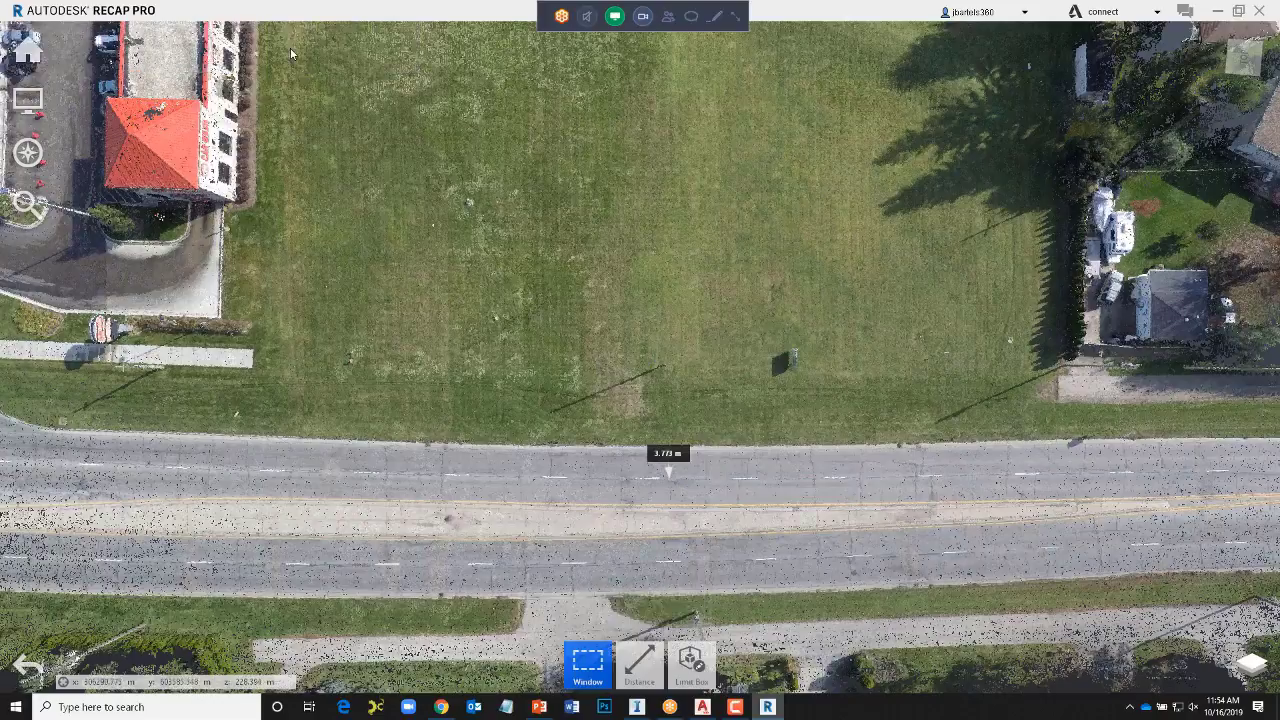
click(609, 400)
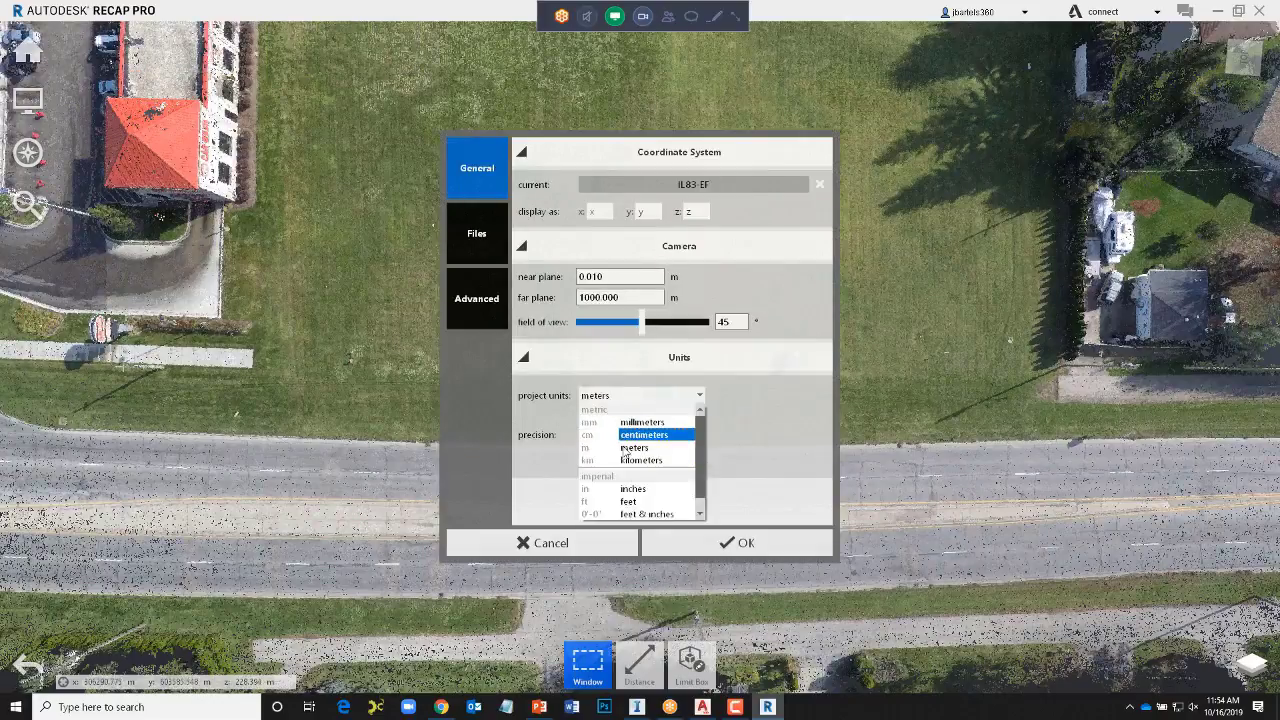
click(632, 504)
click(700, 541)
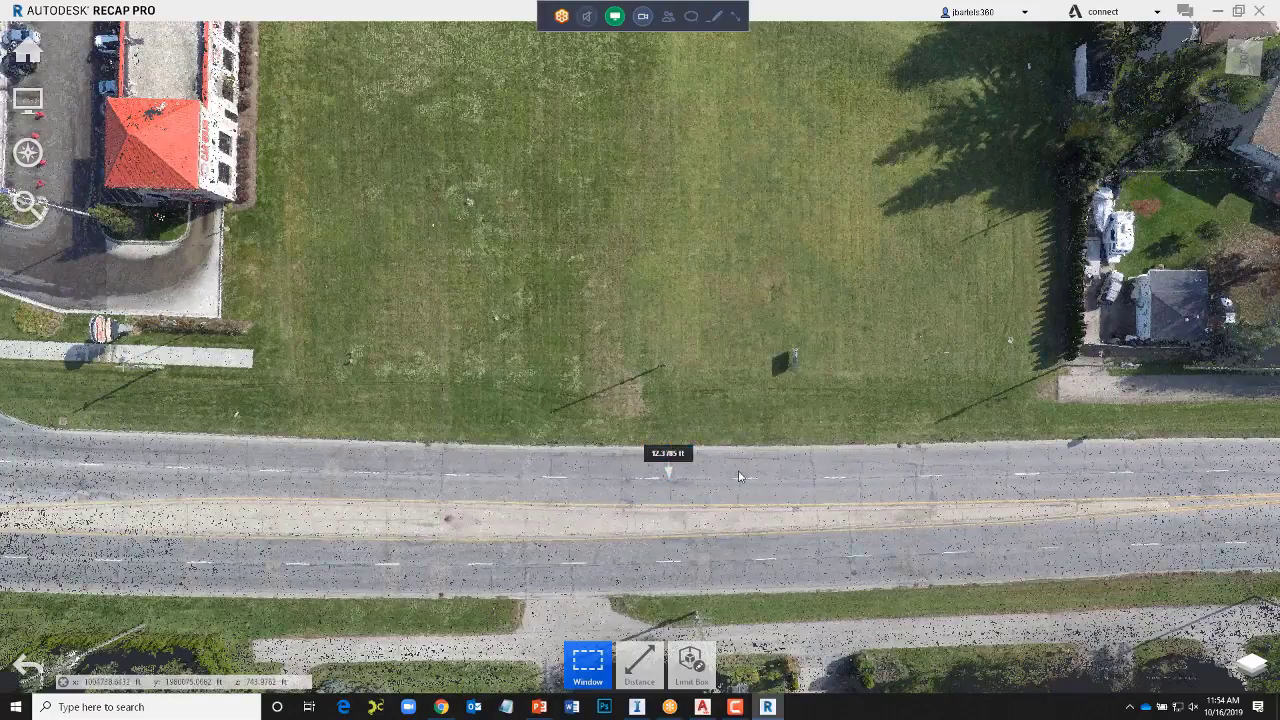
- Window-select the red-roofed end of the neighbouring building and clip away all points outside the selection
middle_drag(406, 381, 706, 399)
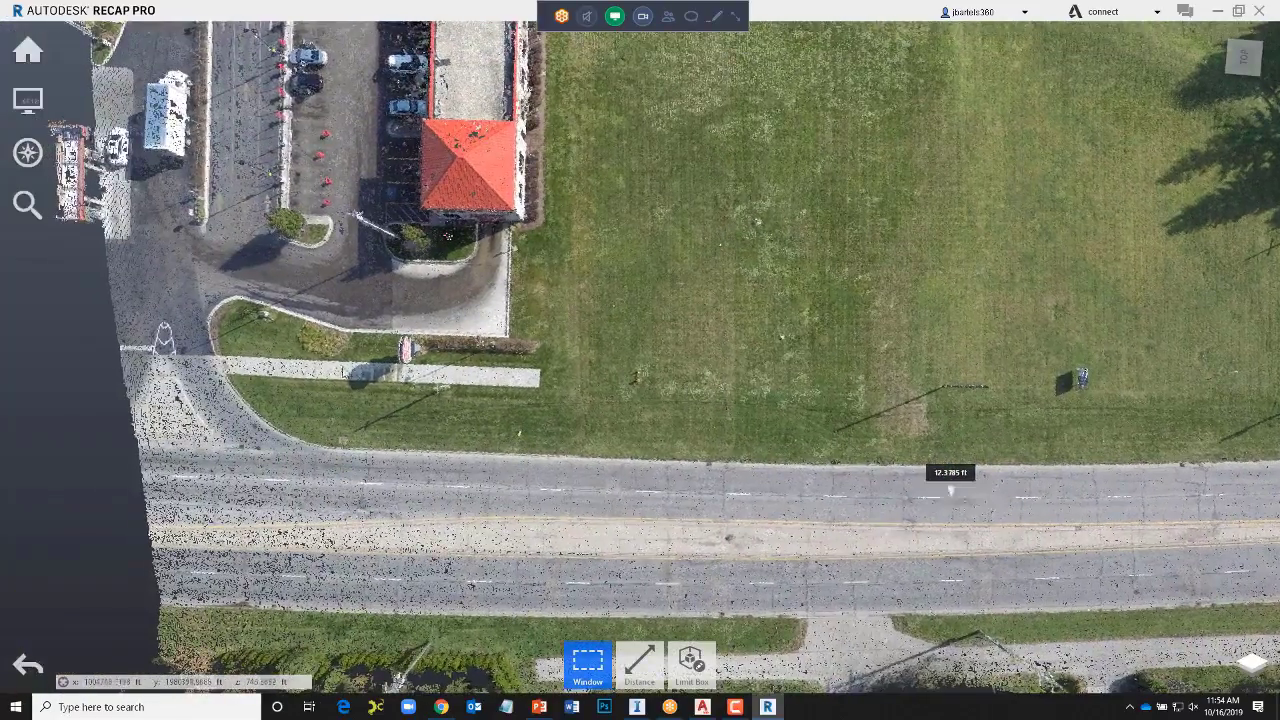
drag(463, 330, 441, 270)
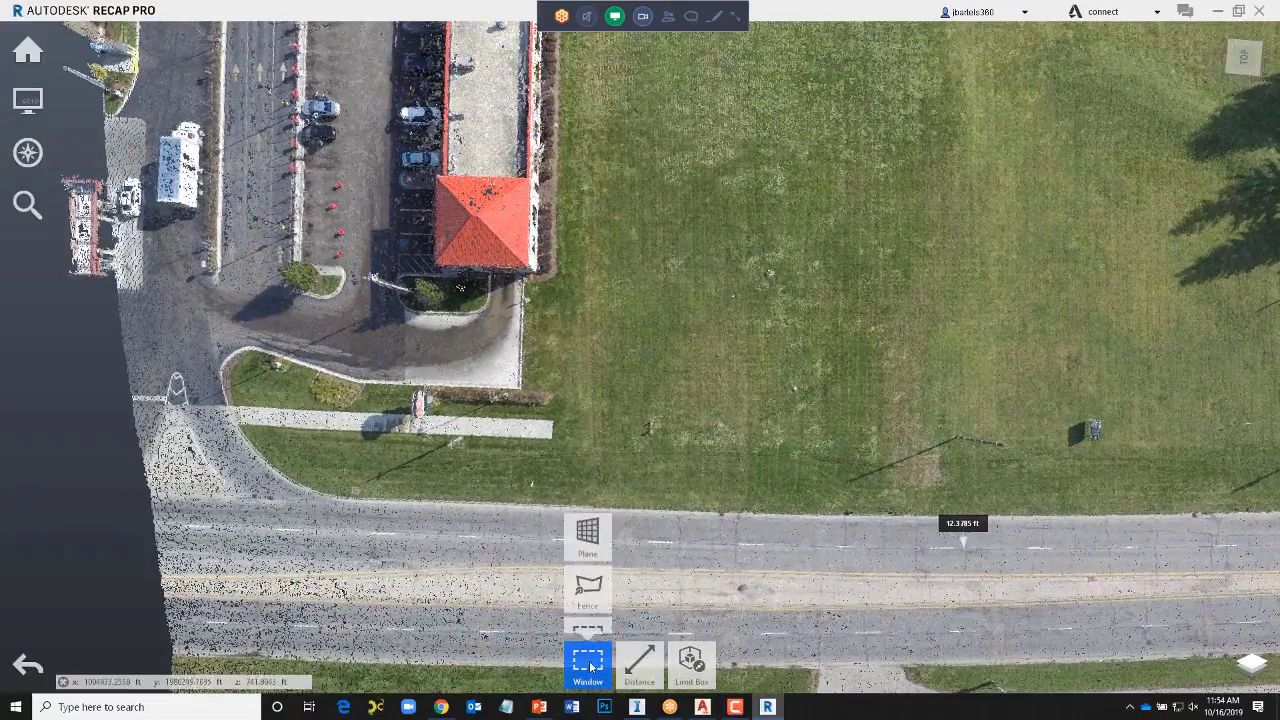
drag(397, 203, 578, 327)
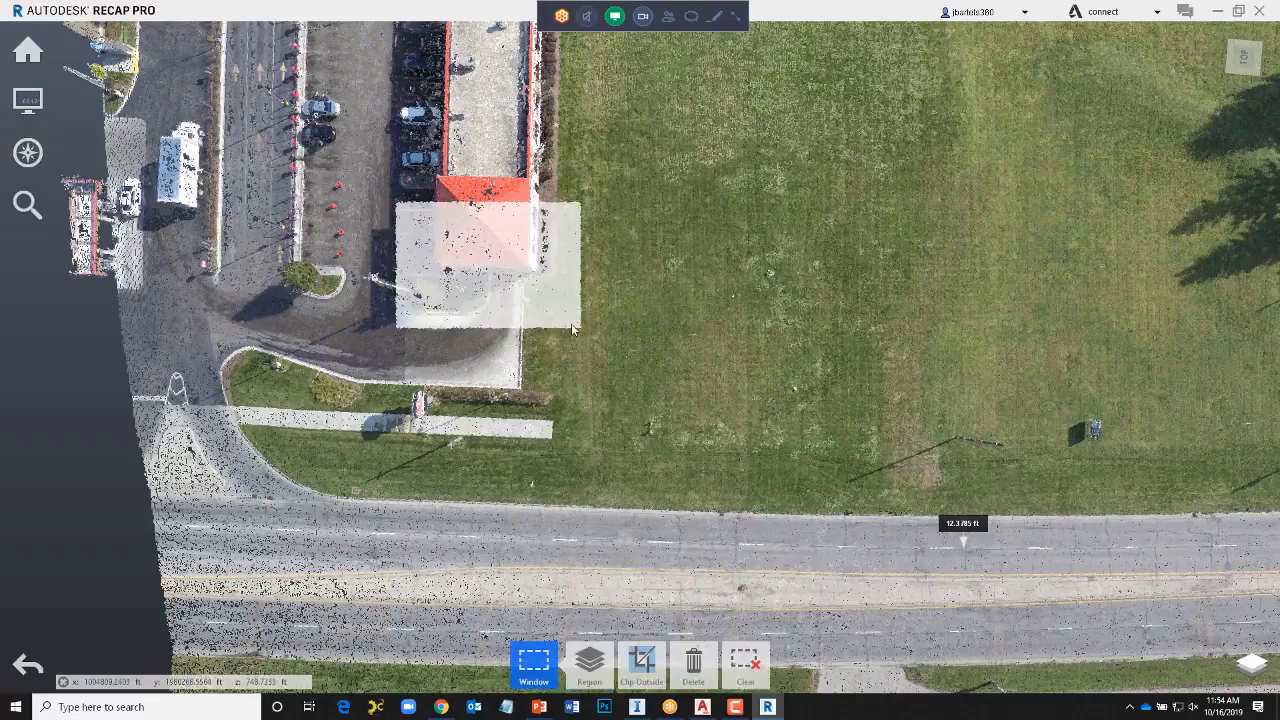
click(641, 668)
- Measure the building's wall height at its front corner, from eave to ground, with a Distance measurement locked to the Z axis
drag(551, 412, 523, 278)
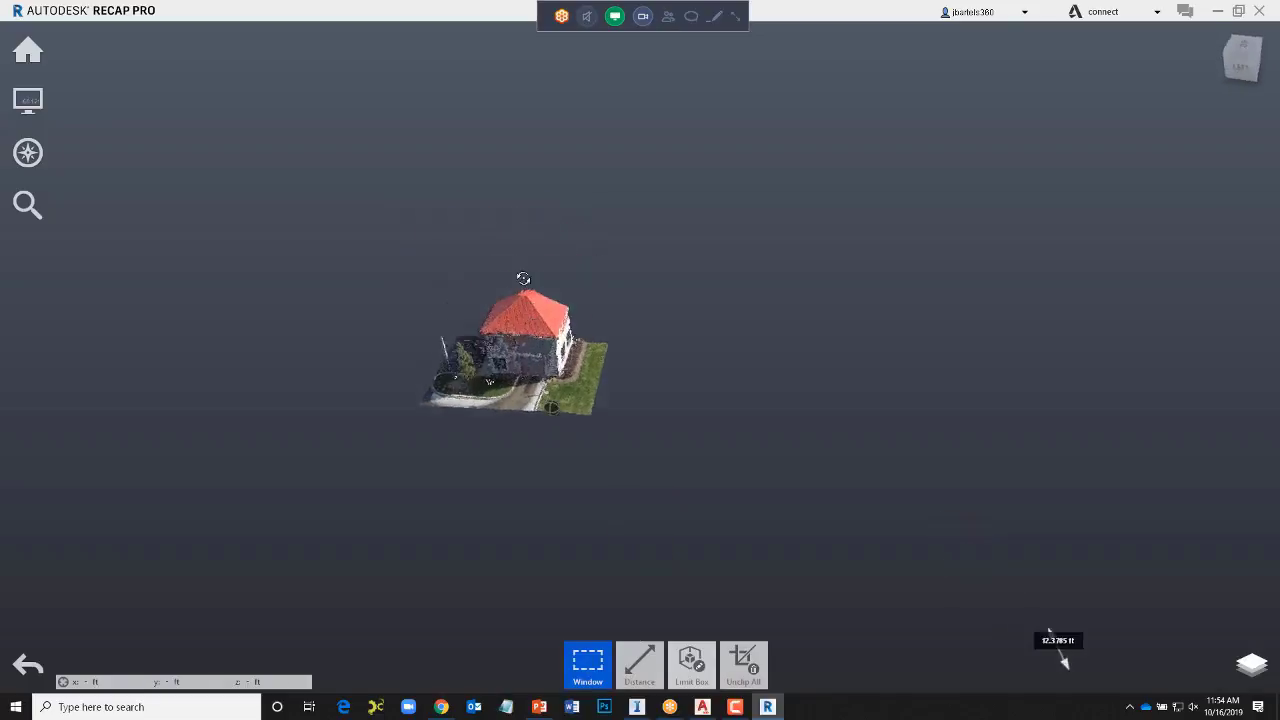
scroll(553, 404, up, 5)
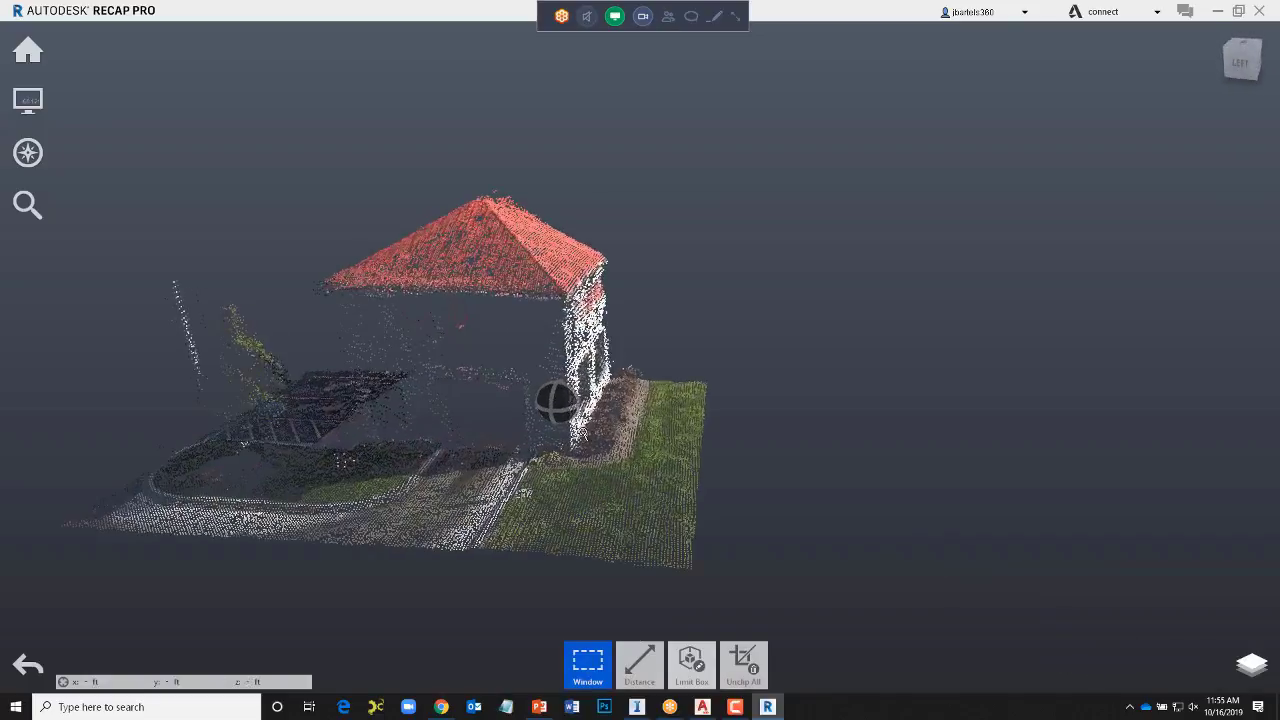
mouse_move(643, 655)
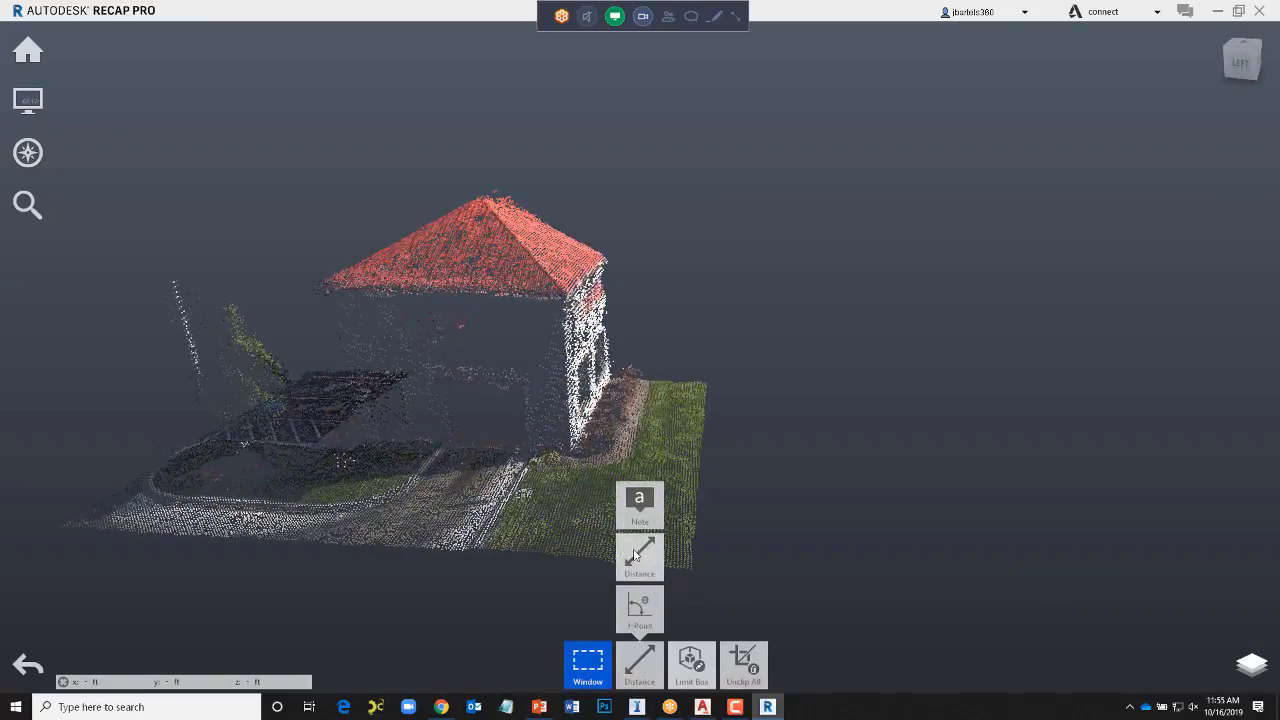
click(634, 556)
mouse_move(686, 553)
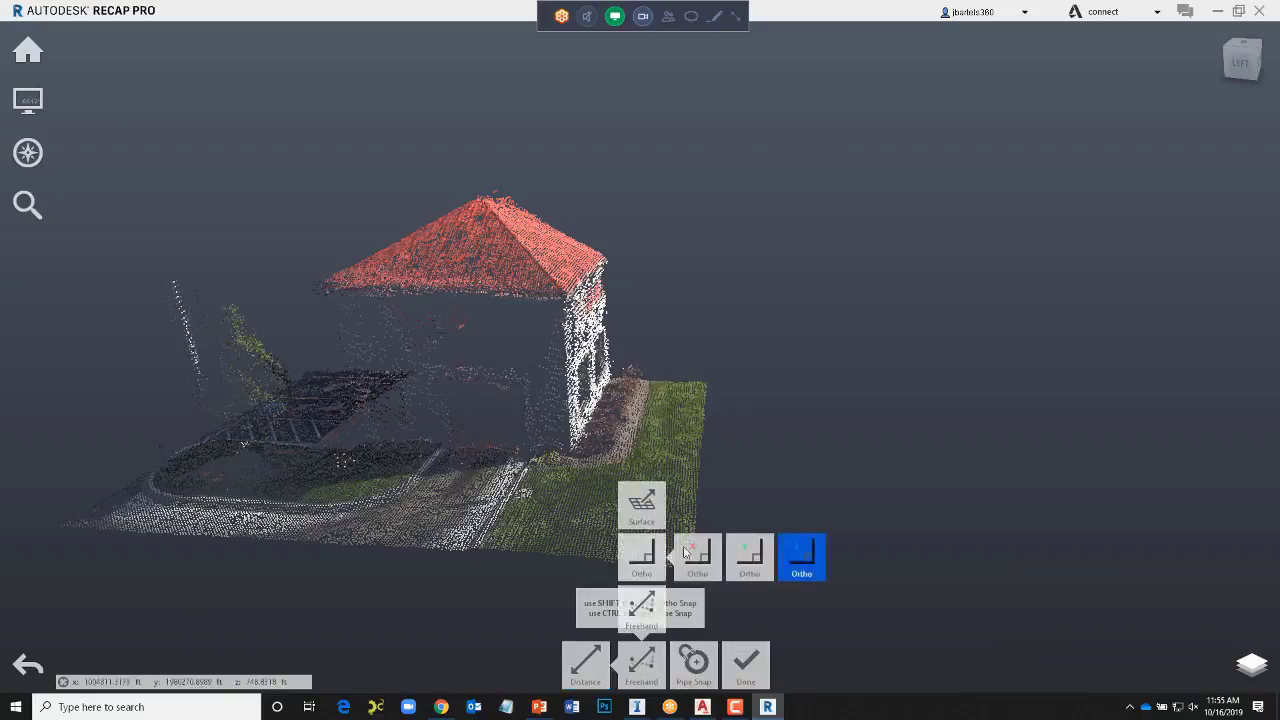
click(800, 556)
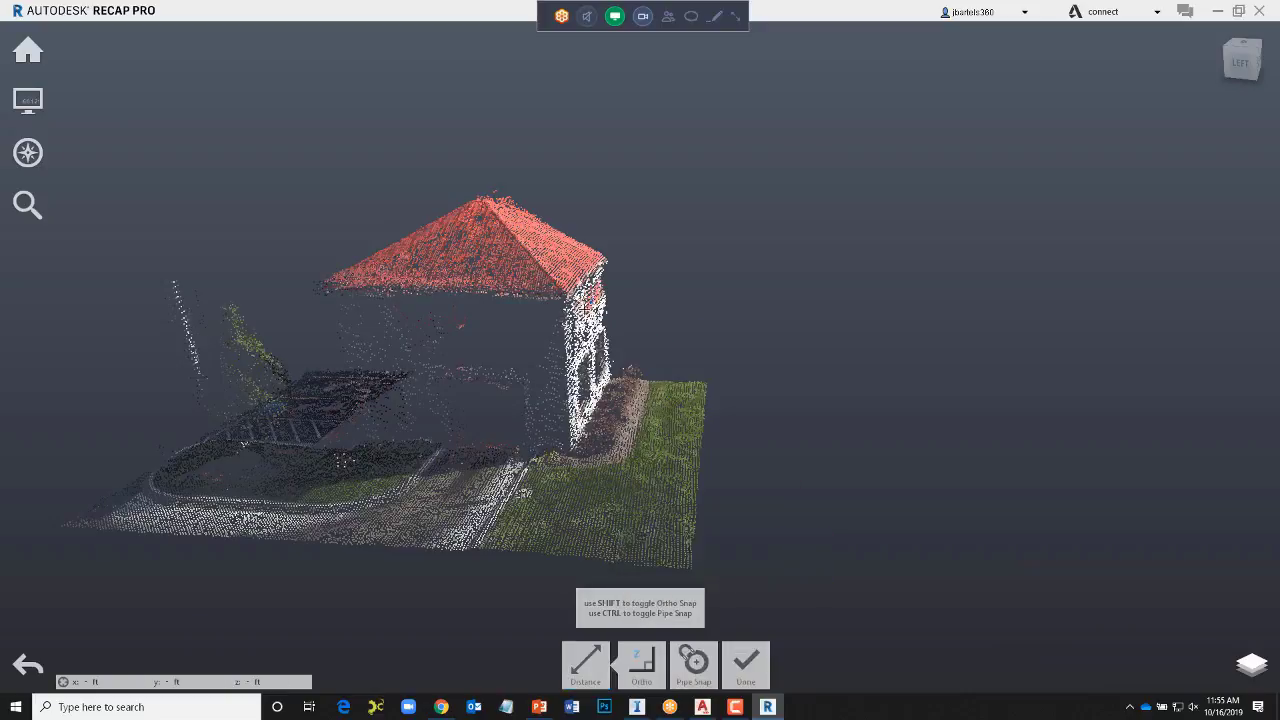
click(566, 310)
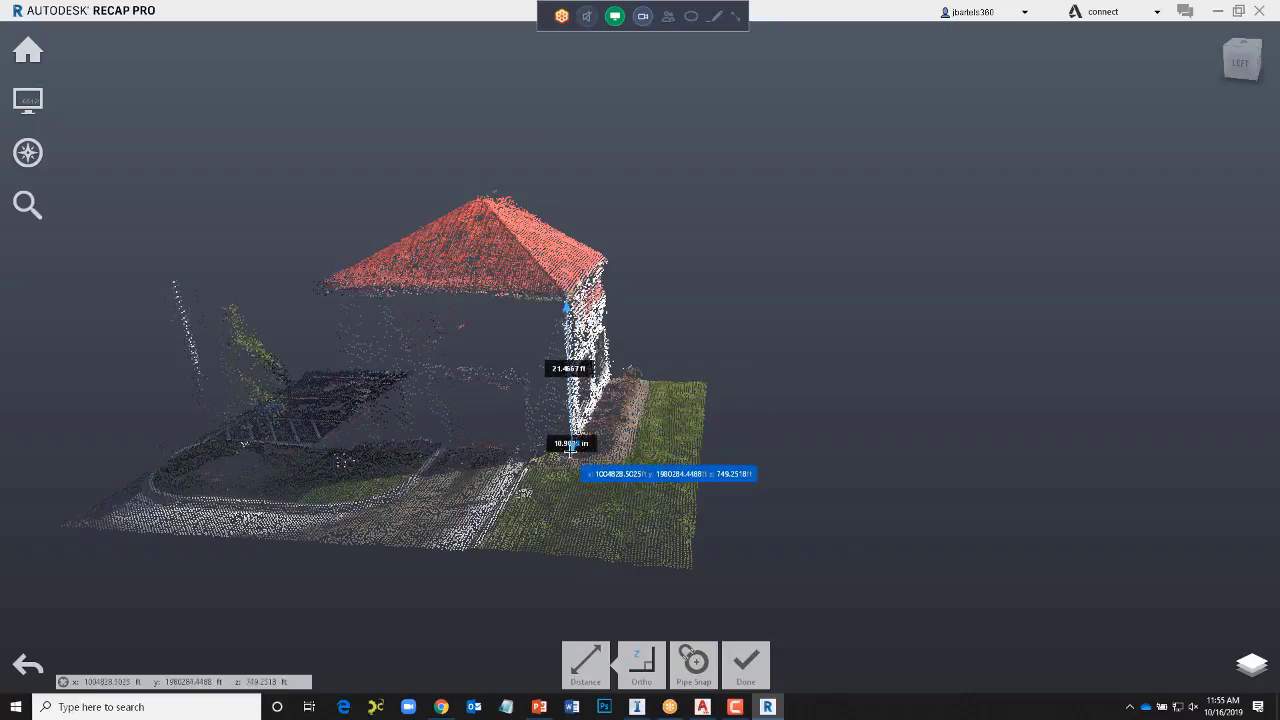
click(570, 448)
drag(572, 466, 755, 485)
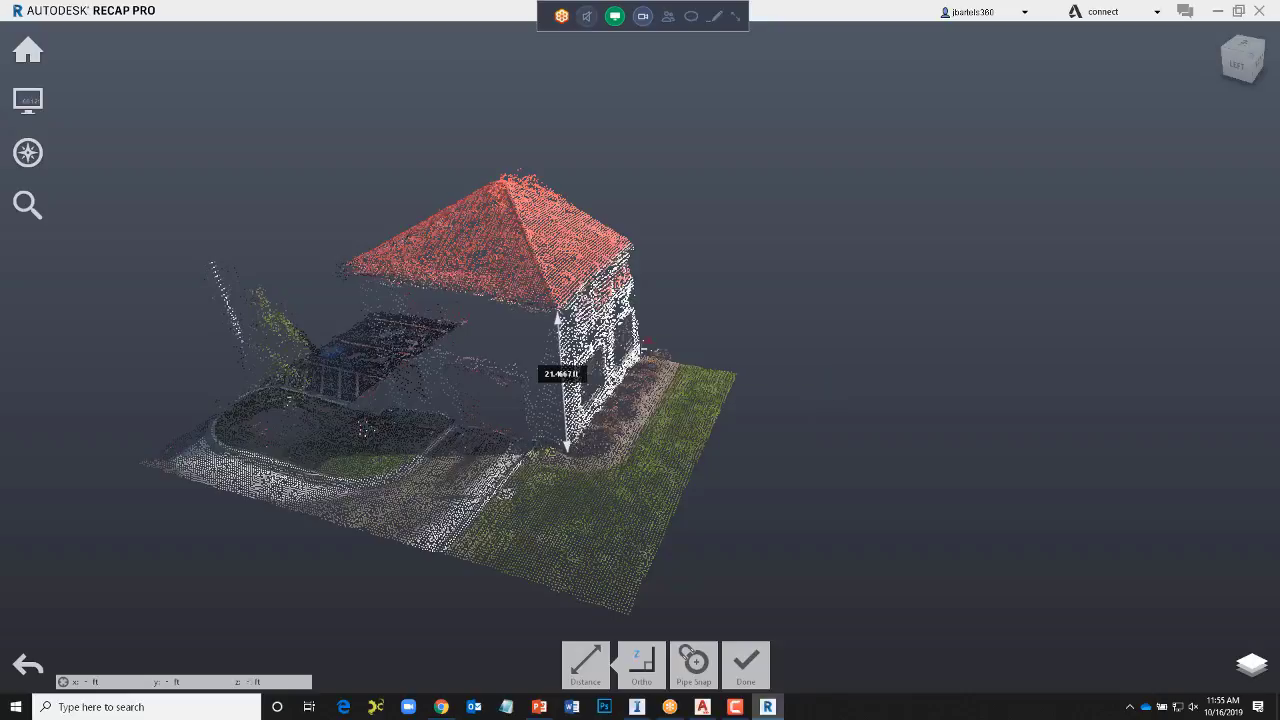
key(Escape)
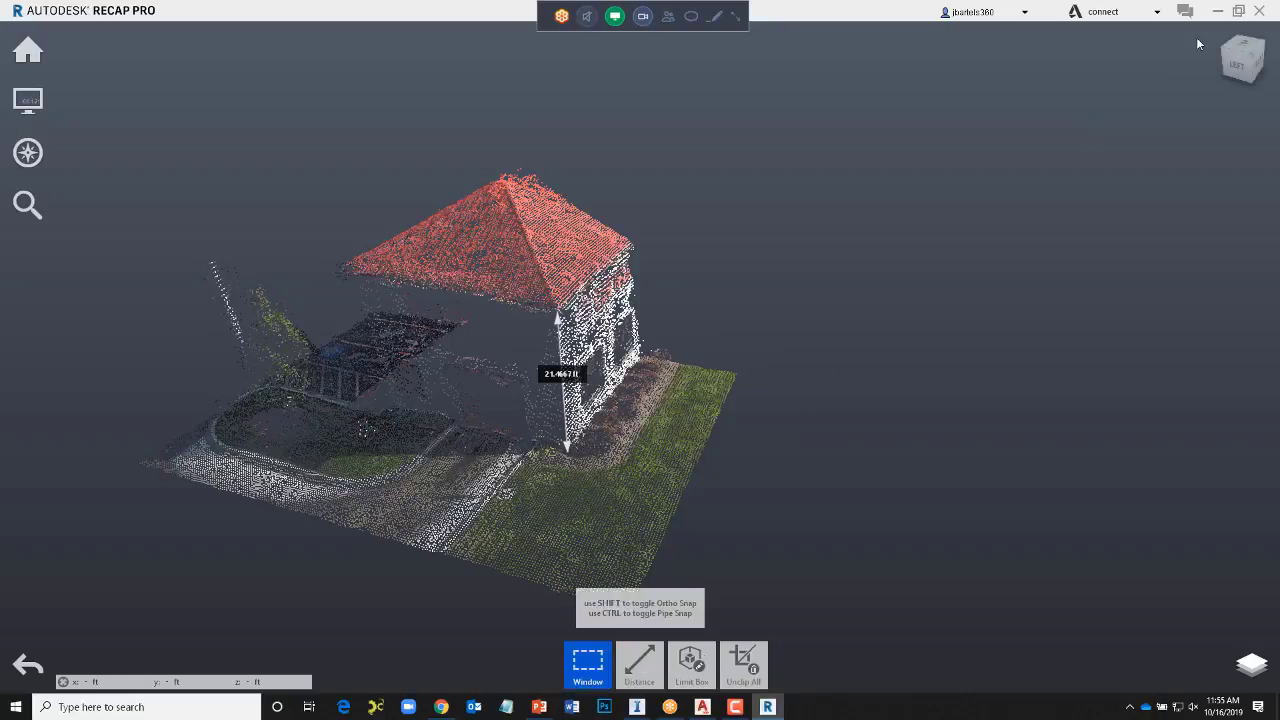
- Close ReCap and switch to the CWConcept model in InfraWorks
click(1260, 10)
click(750, 366)
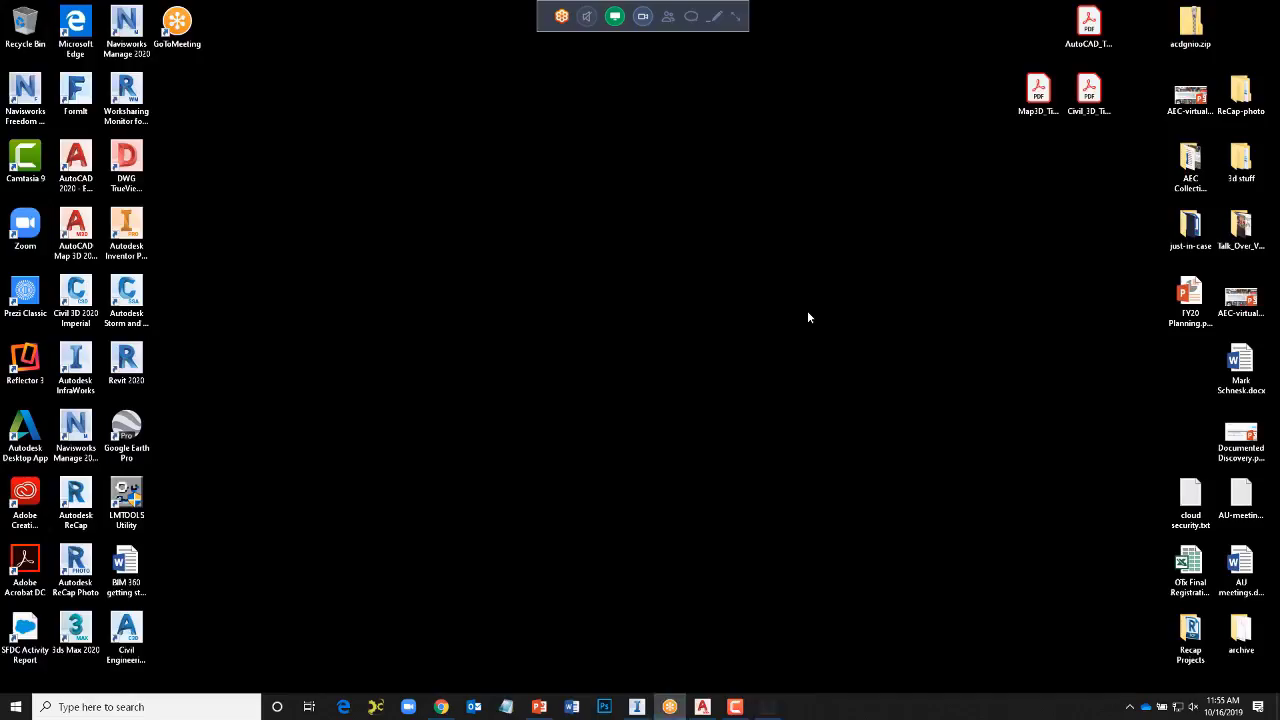
click(637, 706)
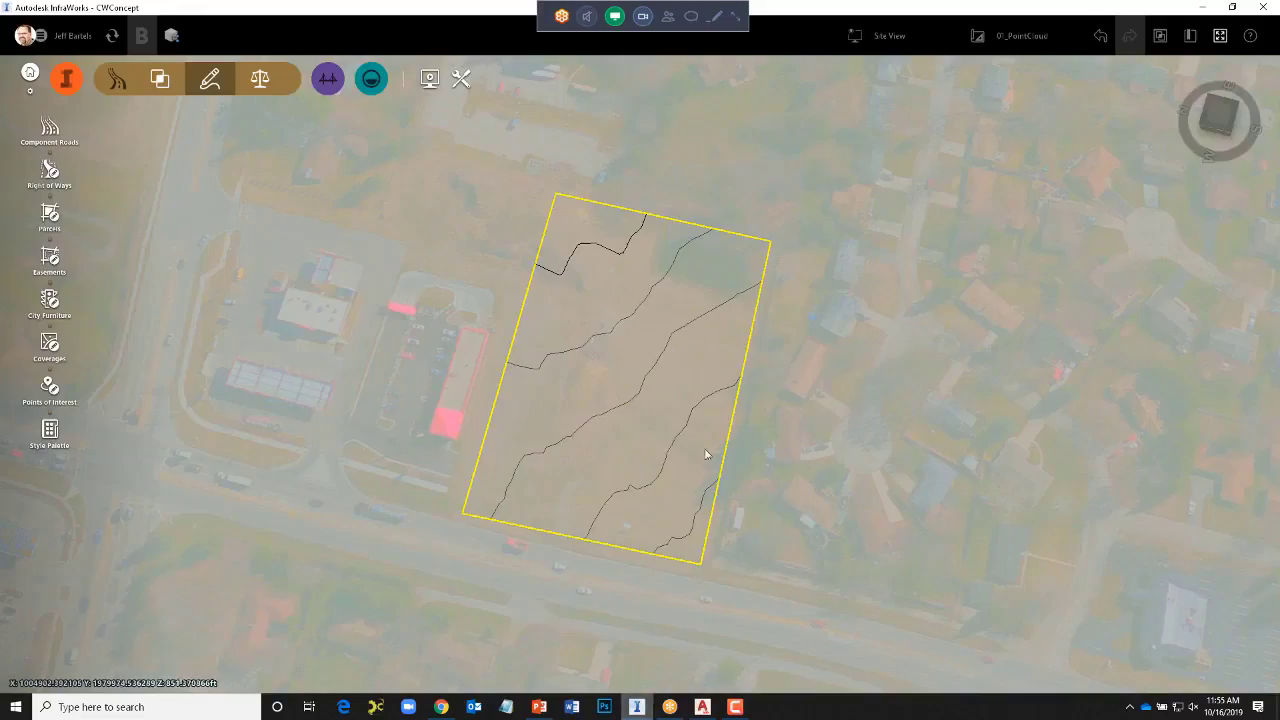
- Switch the model from Site View to Conceptual View, seen at an oblique angle over the outlined site
shift+middle_drag(603, 486, 680, 400)
click(886, 36)
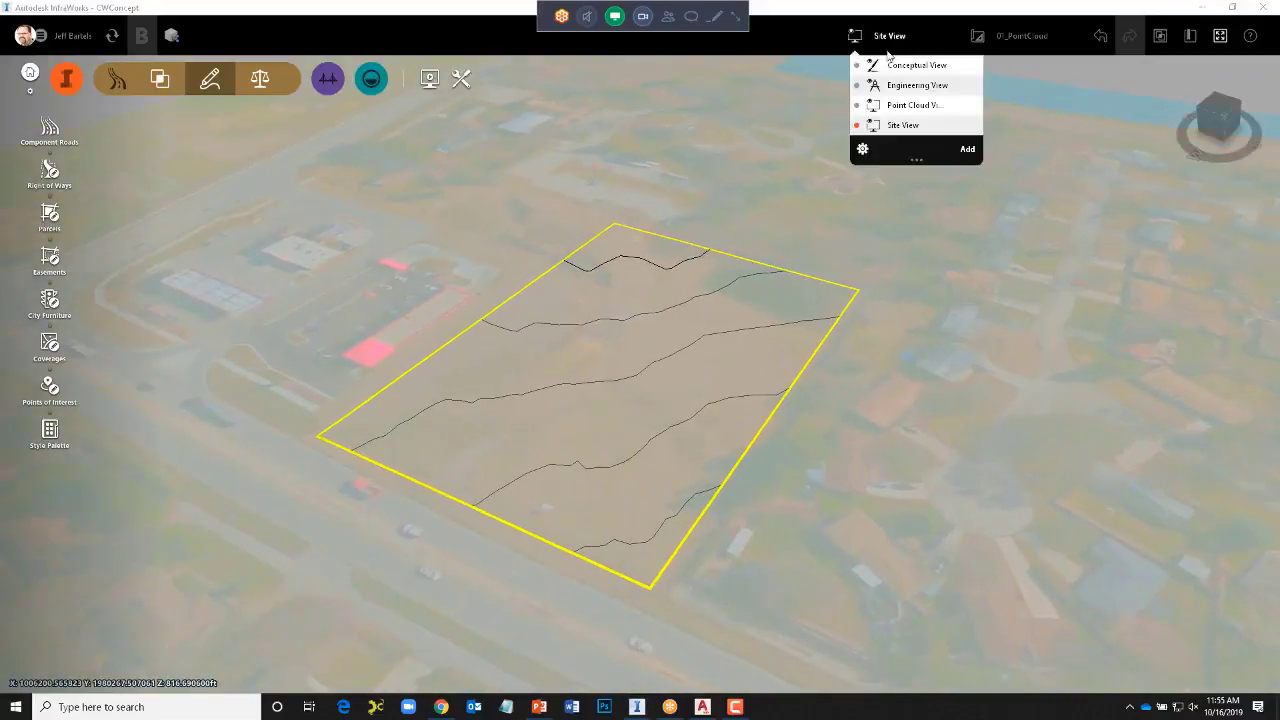
click(916, 65)
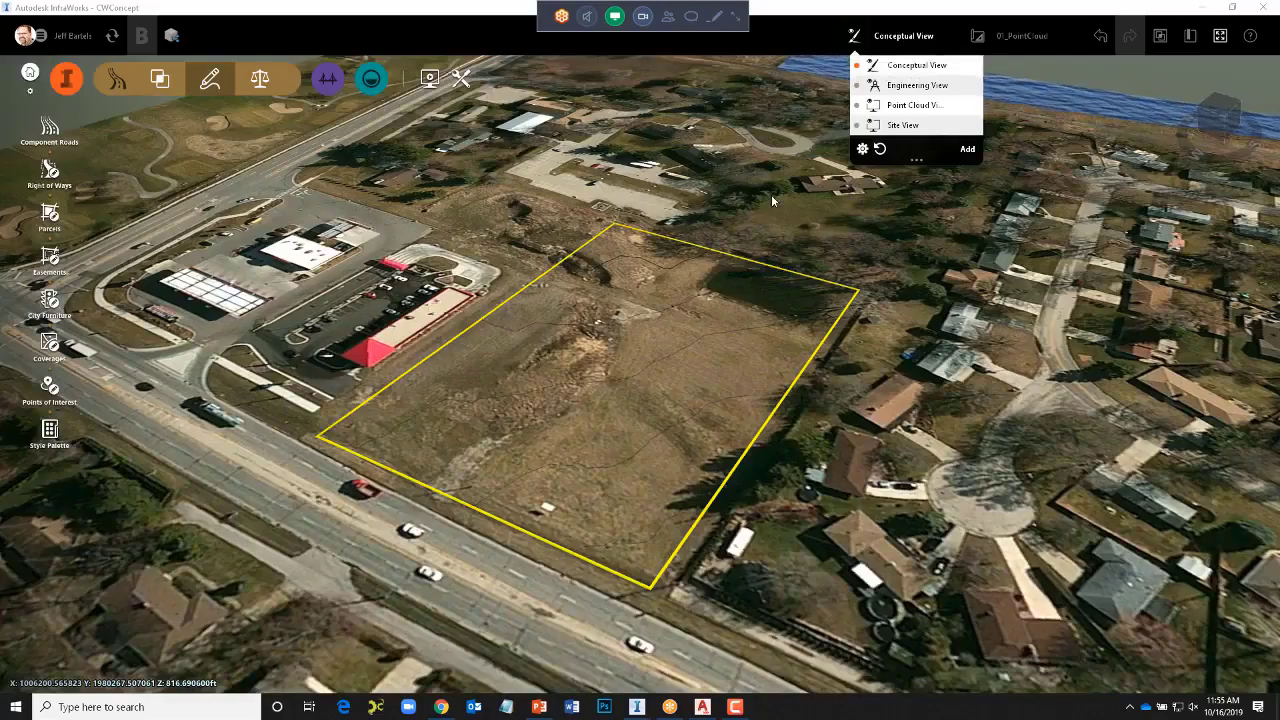
click(745, 175)
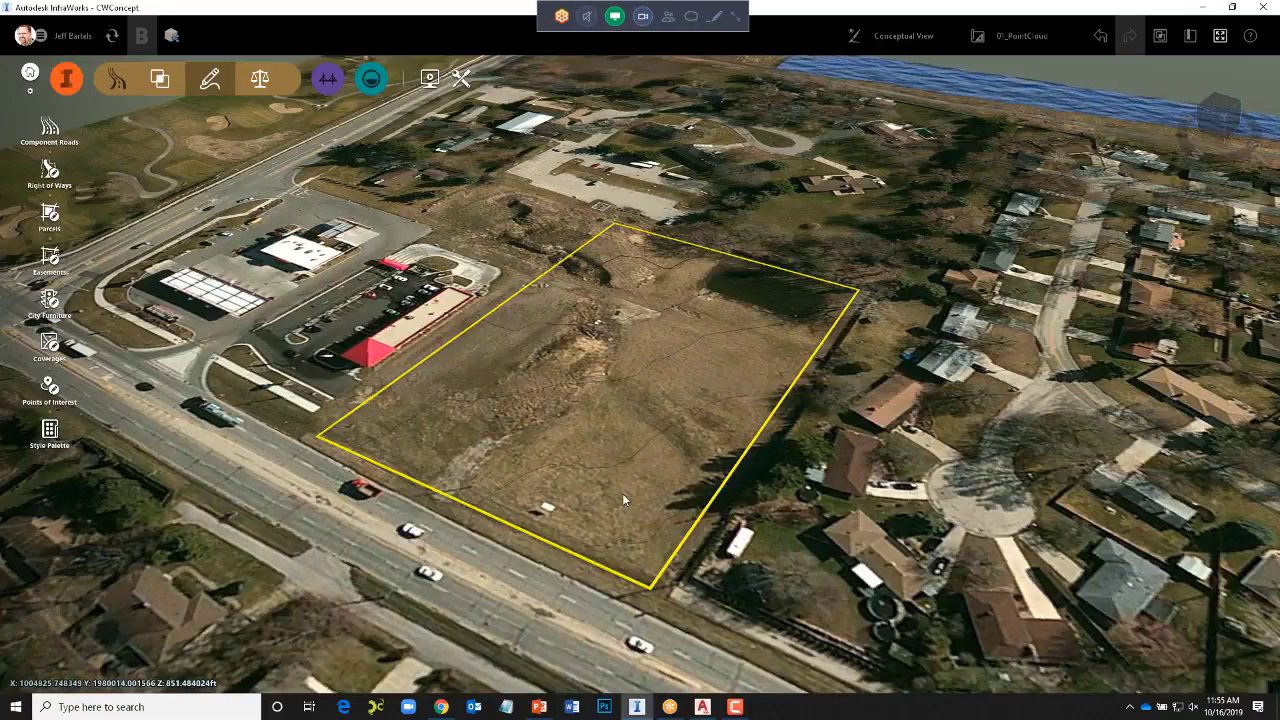
- Review the model's data sources and the file types available for import, including Point Cloud
click(66, 79)
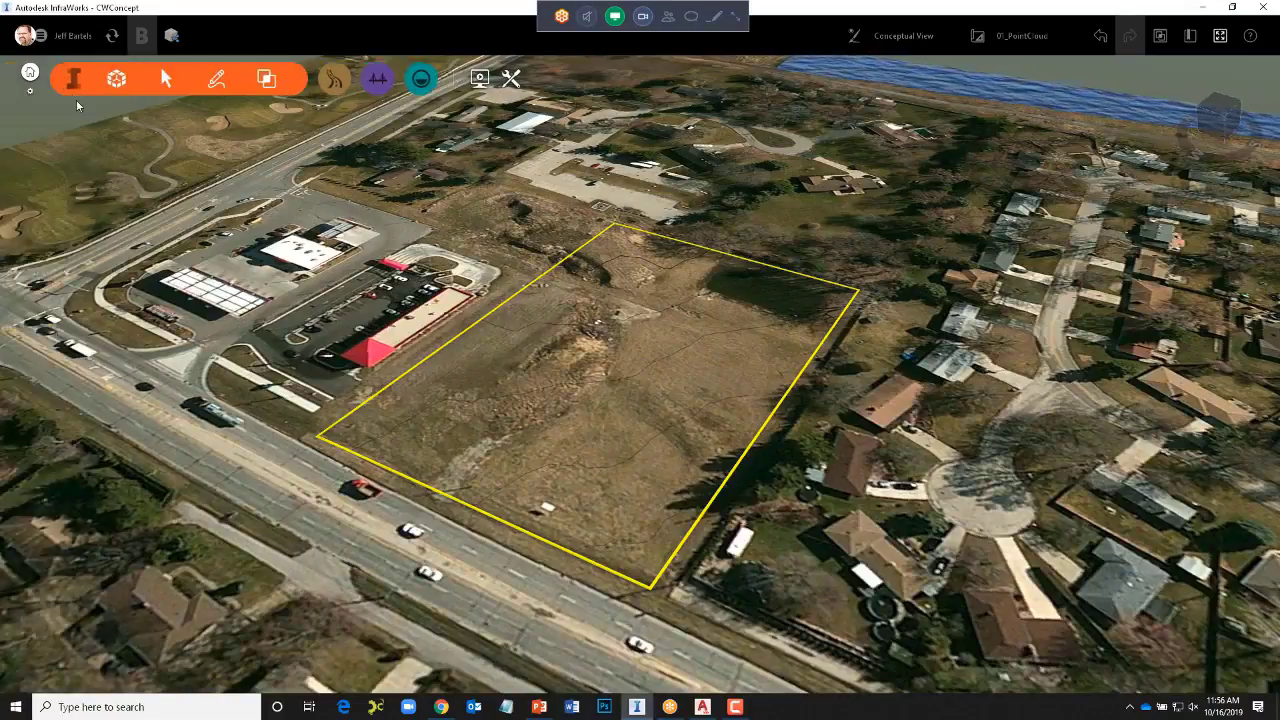
click(50, 127)
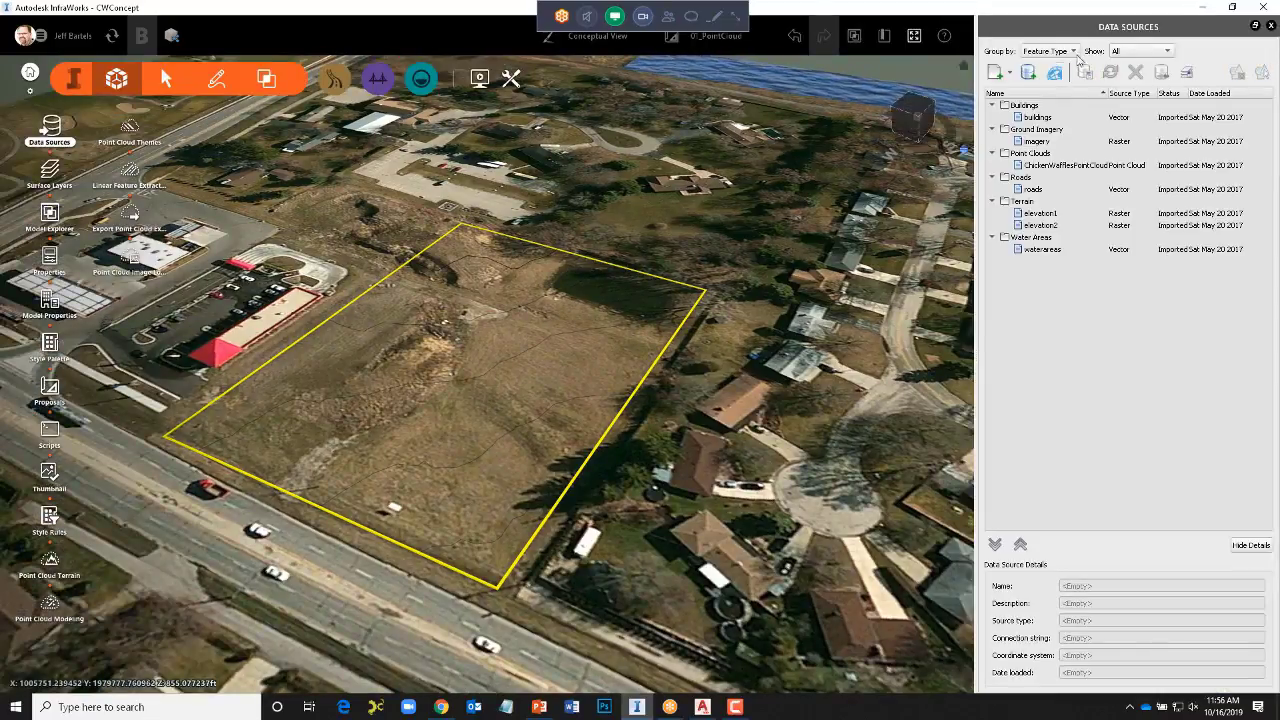
click(1002, 72)
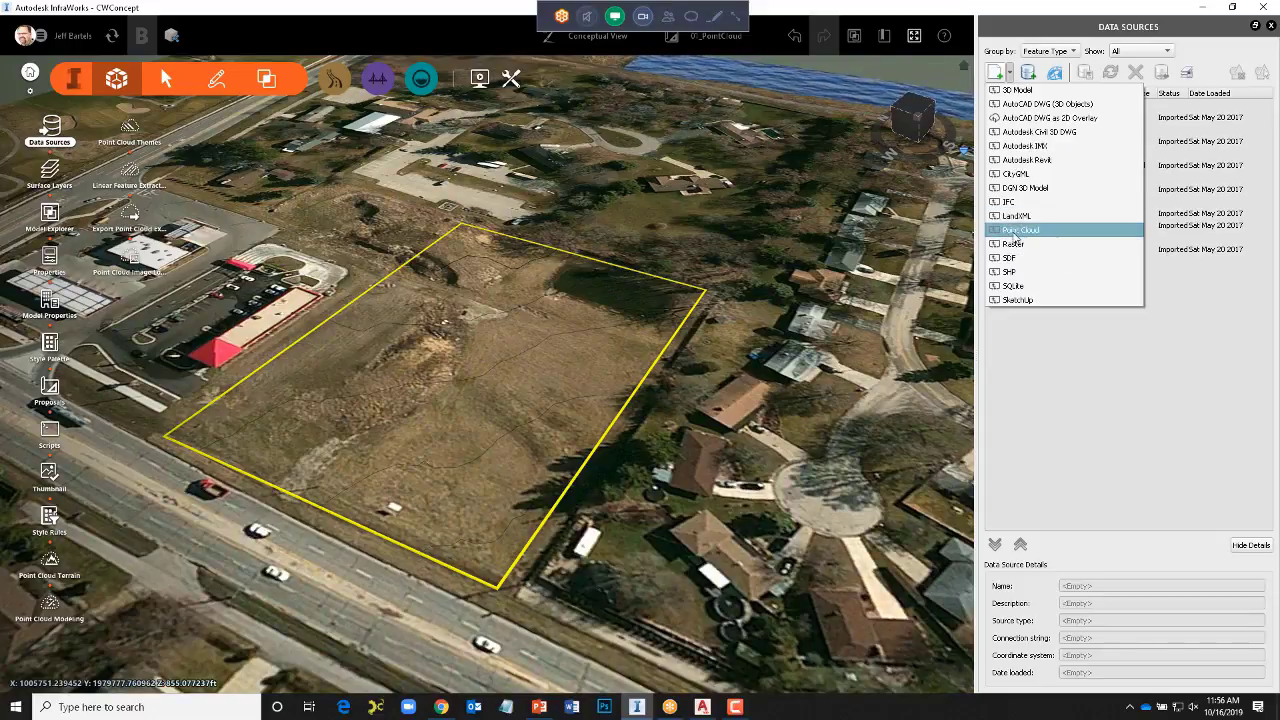
click(1020, 34)
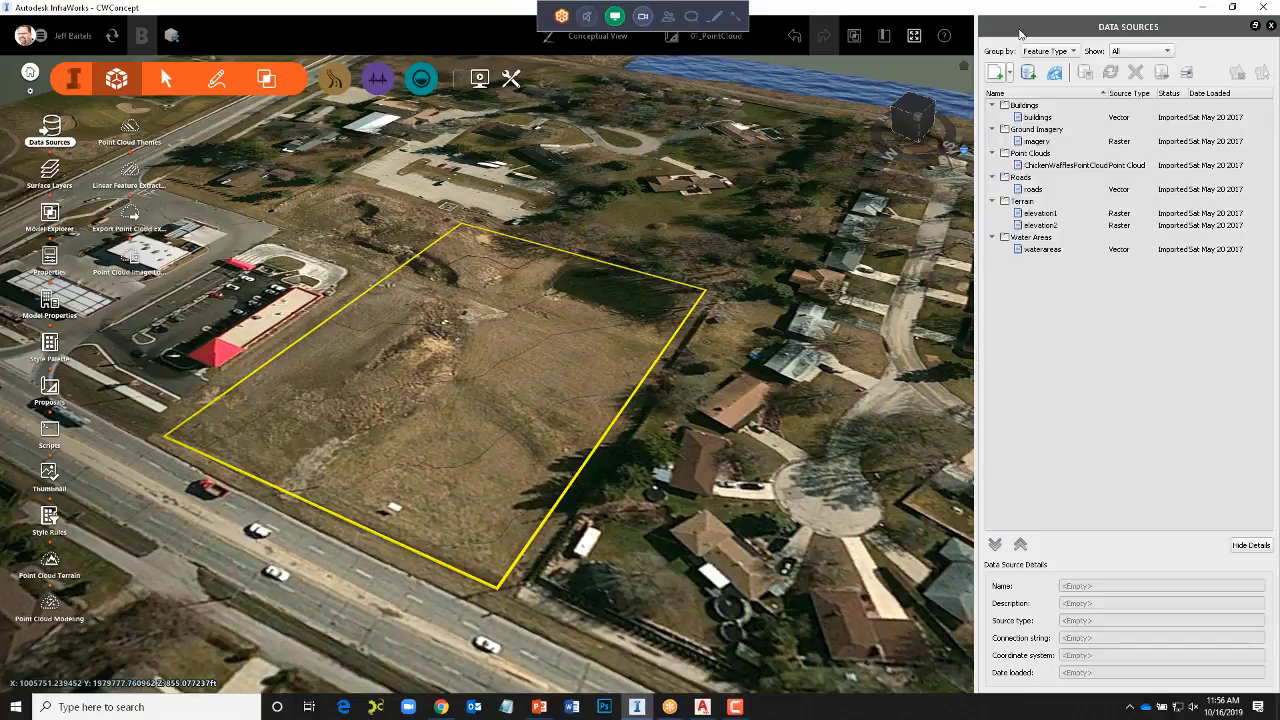
- Turn on Point Clouds in the Model Explorer and view the point cloud over the site from different angles
click(856, 37)
click(1183, 462)
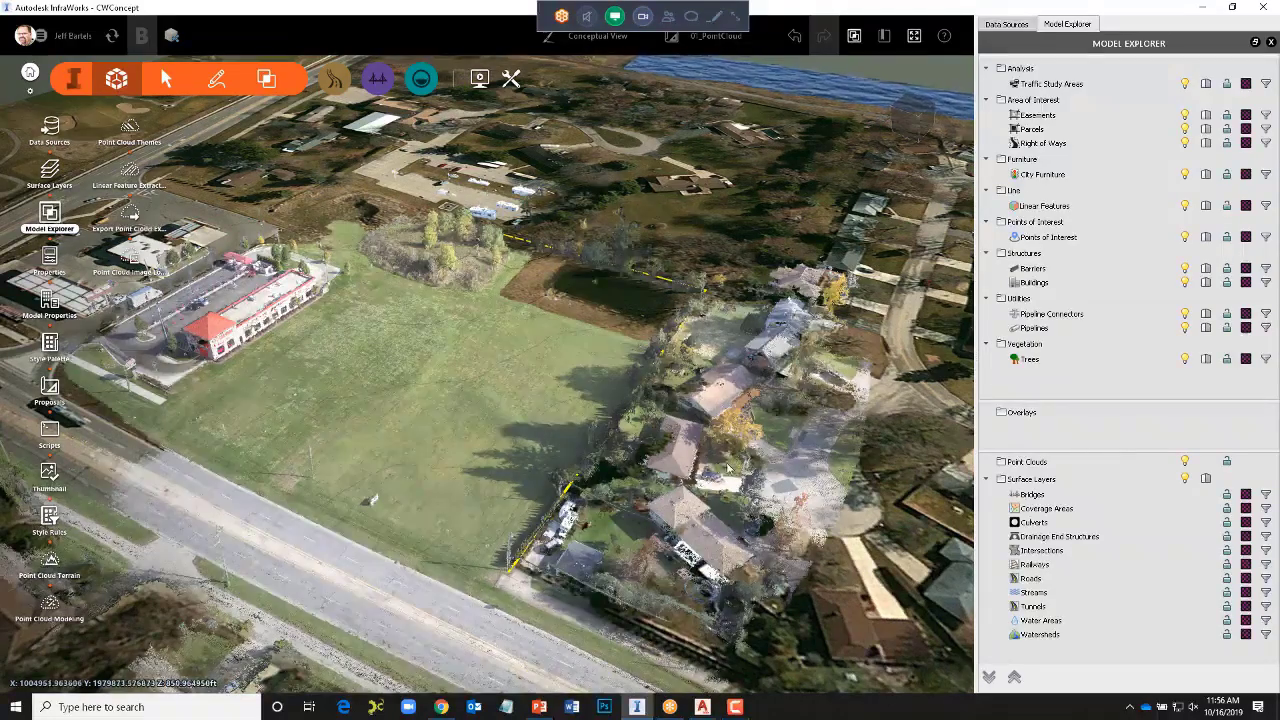
drag(725, 470, 648, 458)
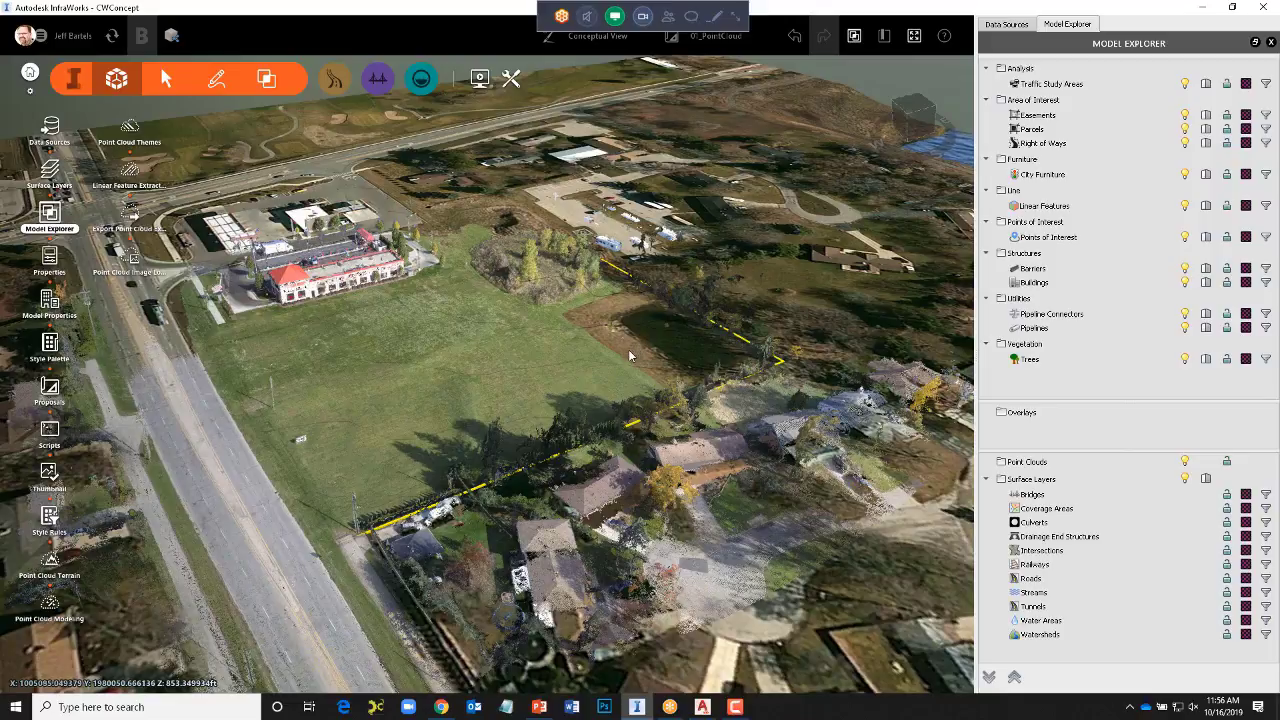
drag(625, 354, 465, 333)
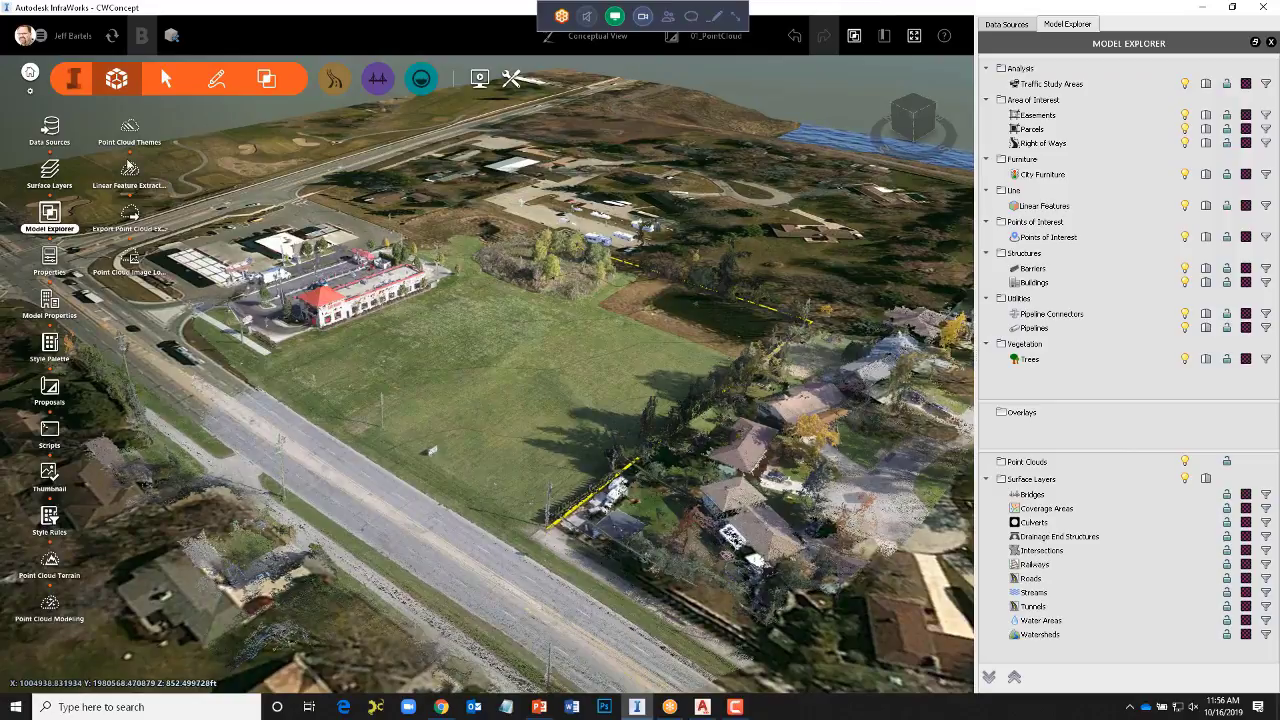
- Process ChickenWafflesPointCloud into Point Cloud Terrain with Optimum processing rules, Light Weight data and no exported file
click(70, 88)
click(70, 88)
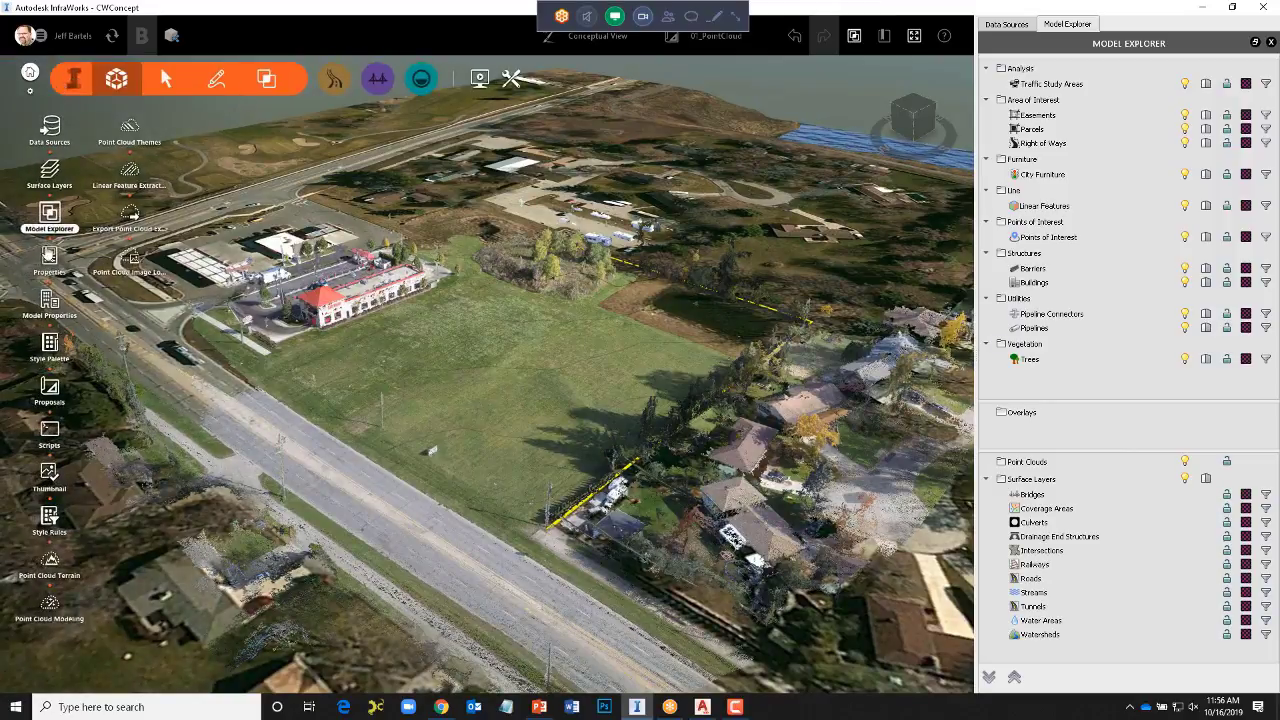
click(50, 563)
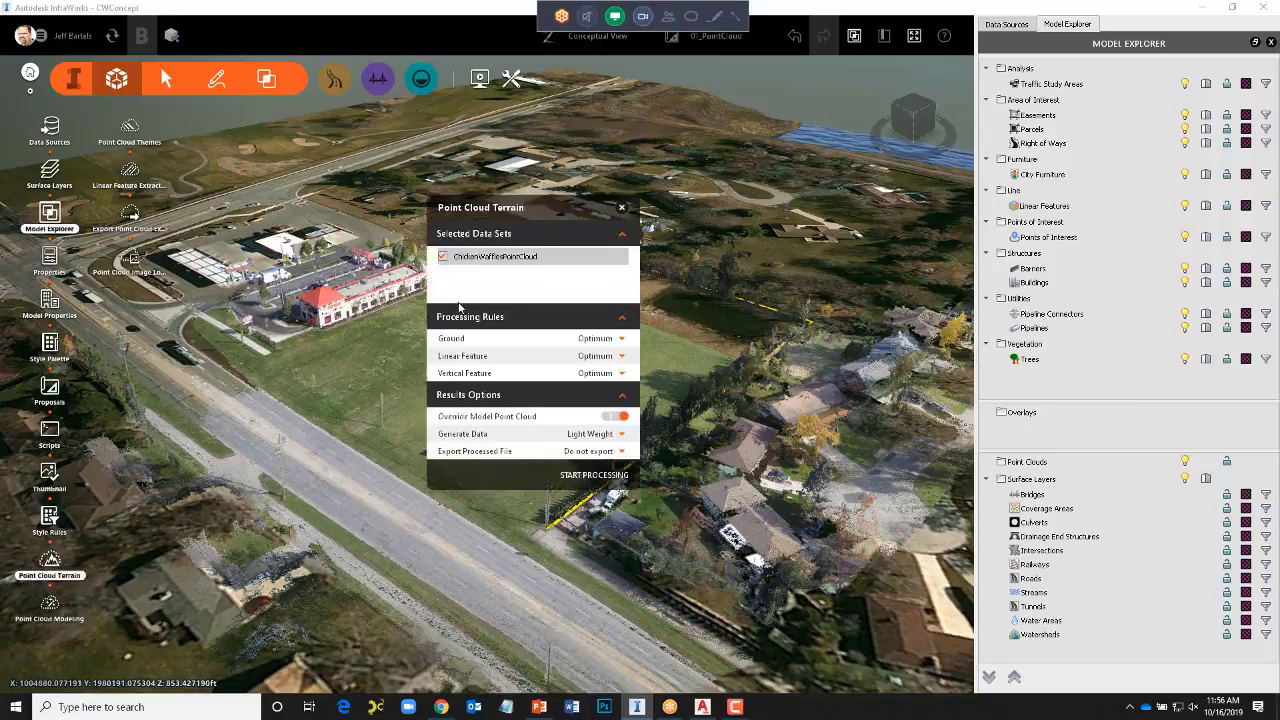
click(468, 260)
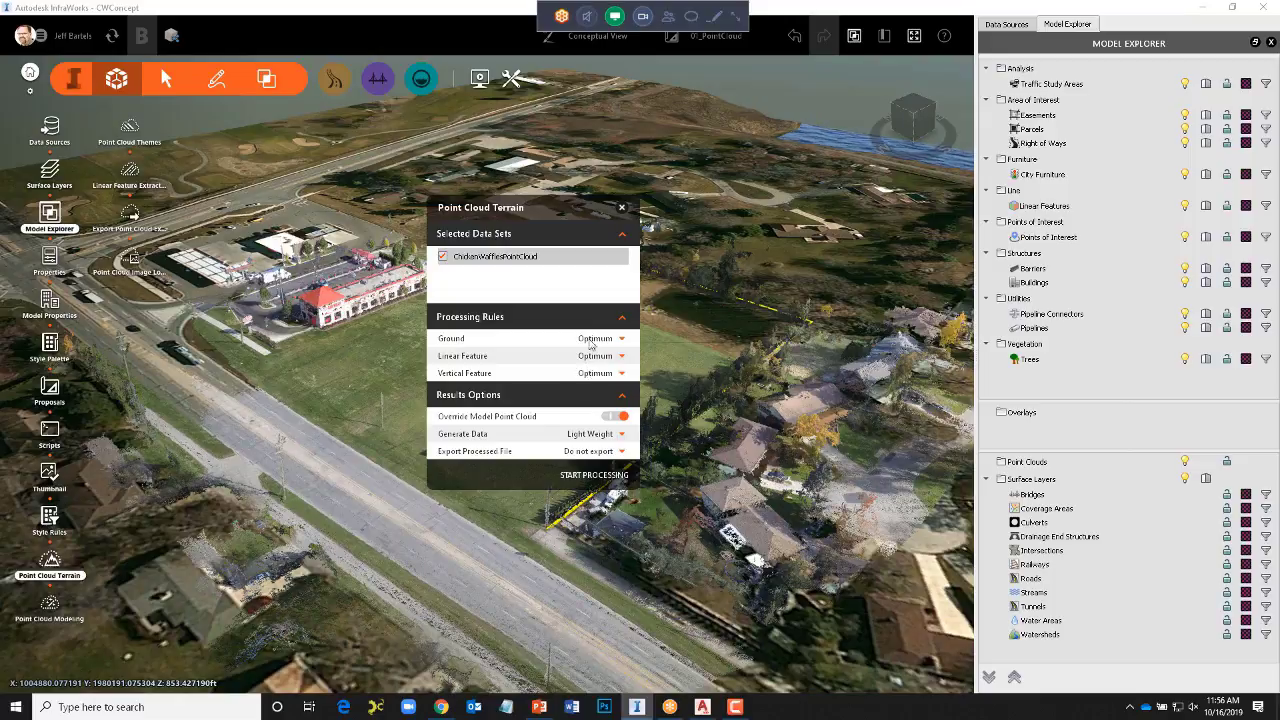
click(590, 476)
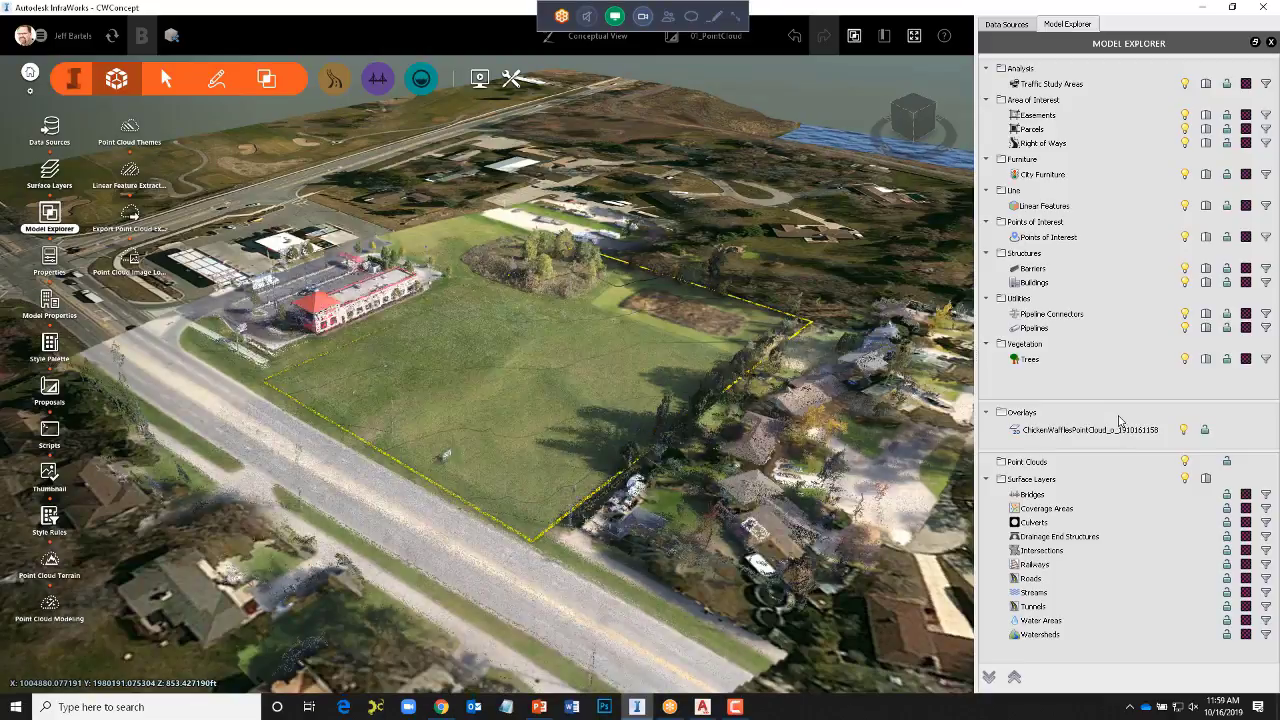
- Hide the point cloud and its overlay, and move the point cloud terrain into the Ground Surface layer above elevation2
click(1185, 430)
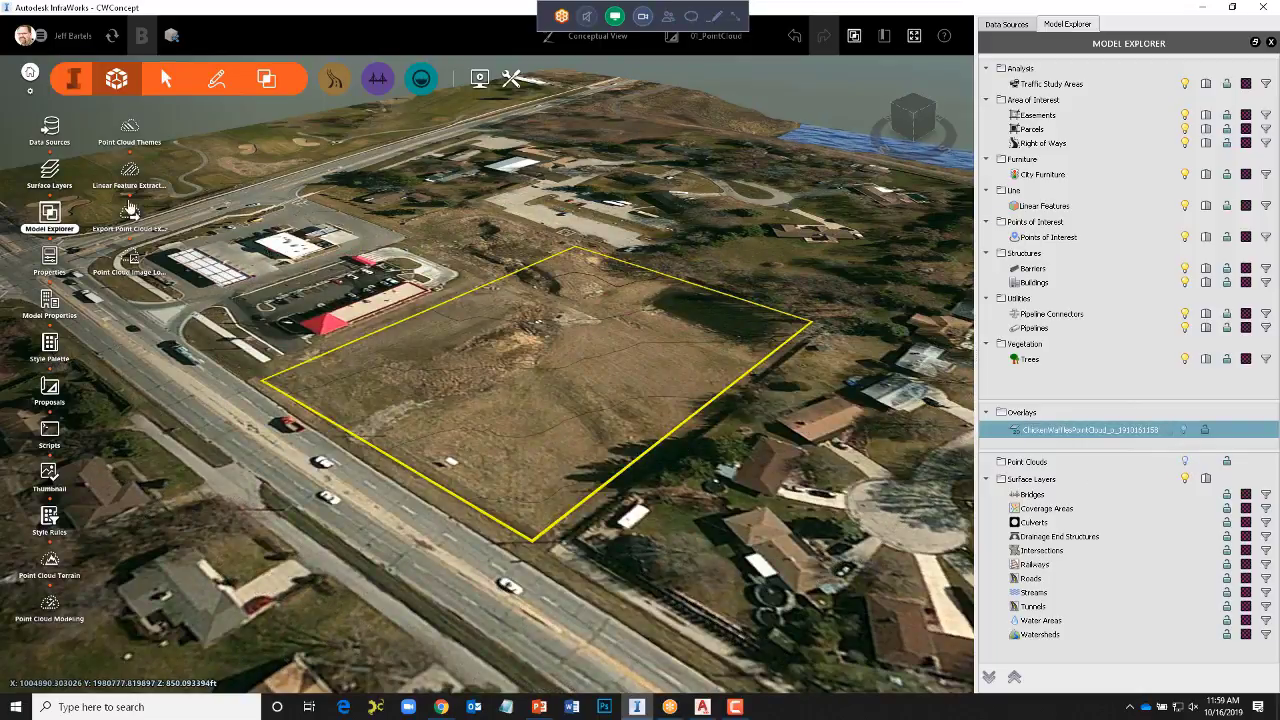
click(50, 174)
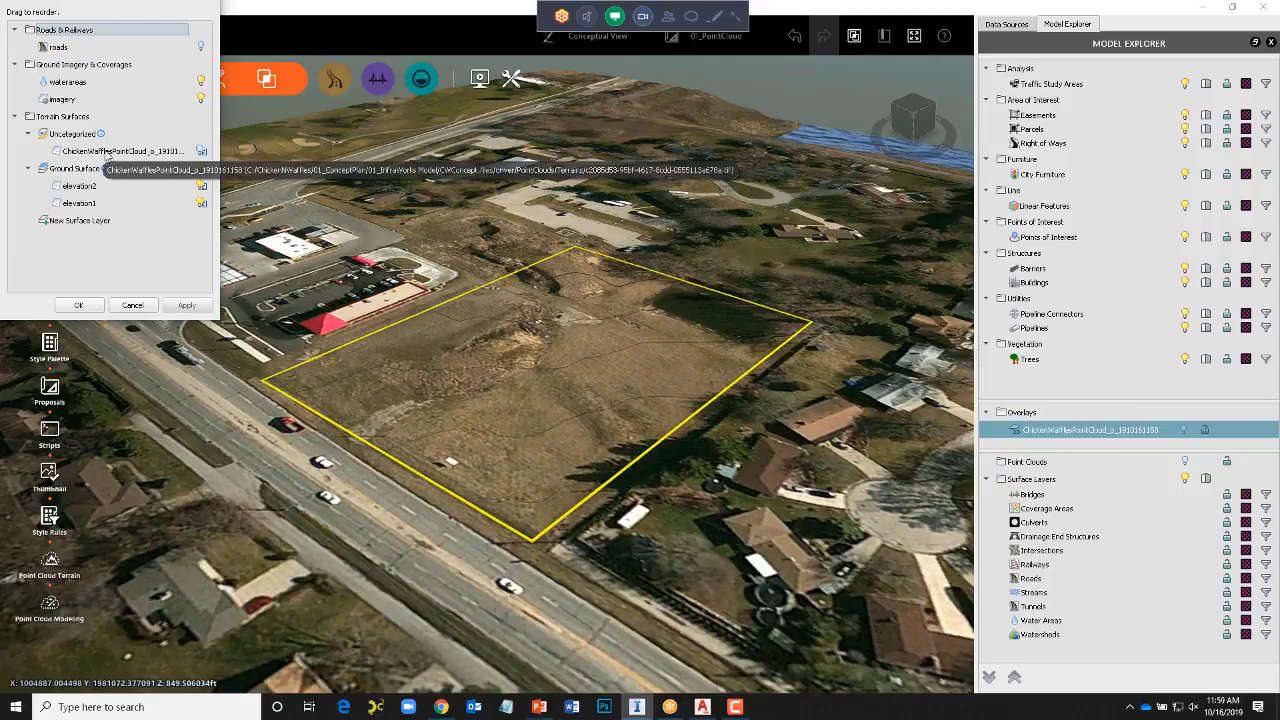
click(112, 154)
drag(112, 154, 104, 183)
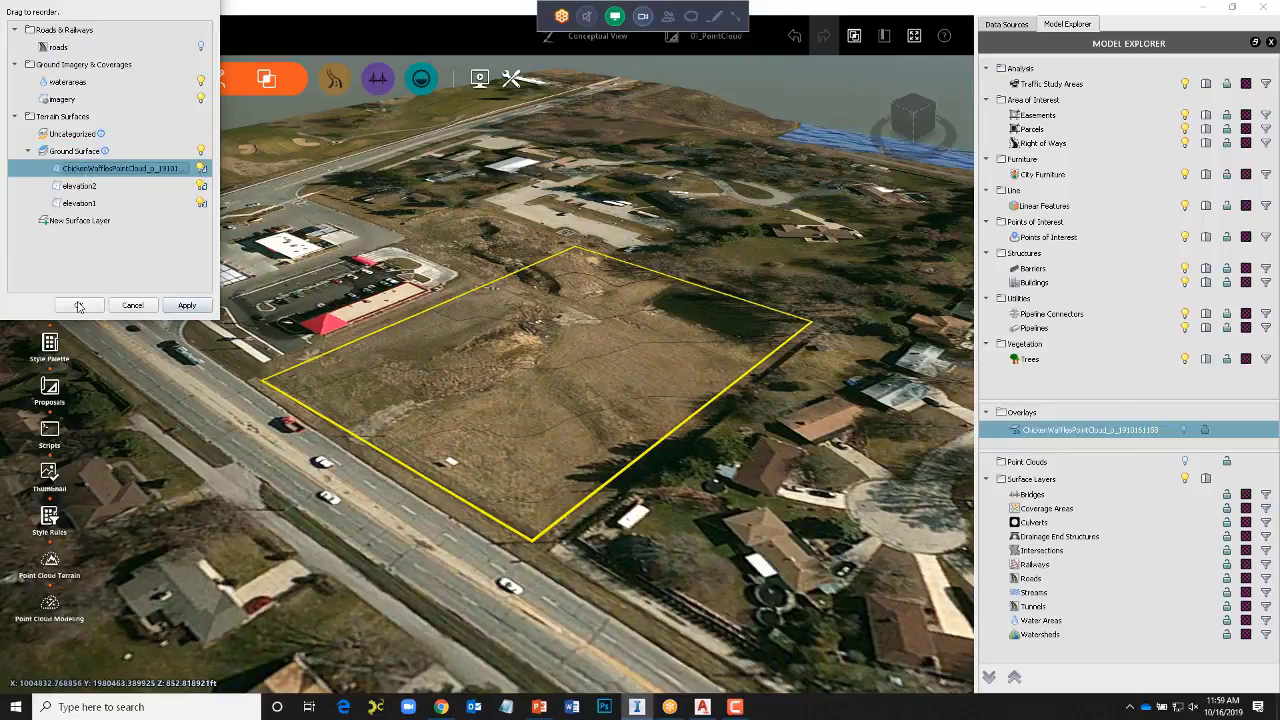
key(Escape)
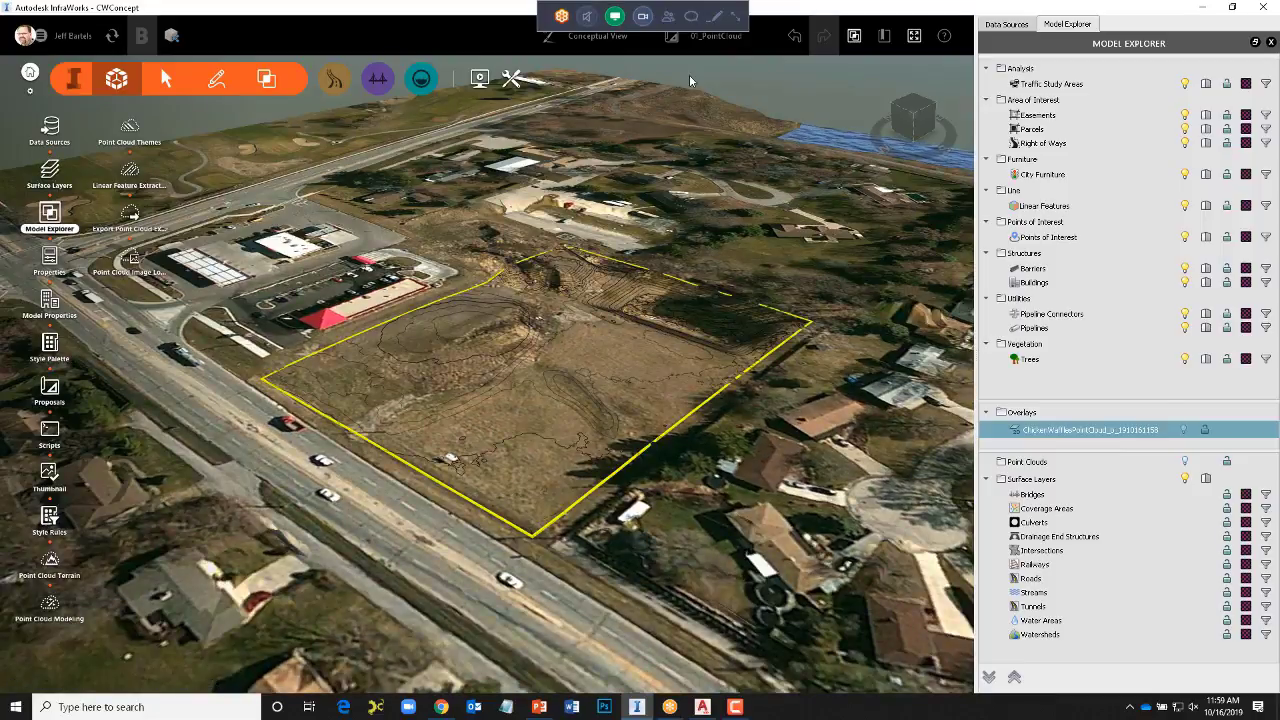
- Examine the site's contours up close in Site View, and return to Conceptual View
click(600, 38)
click(597, 125)
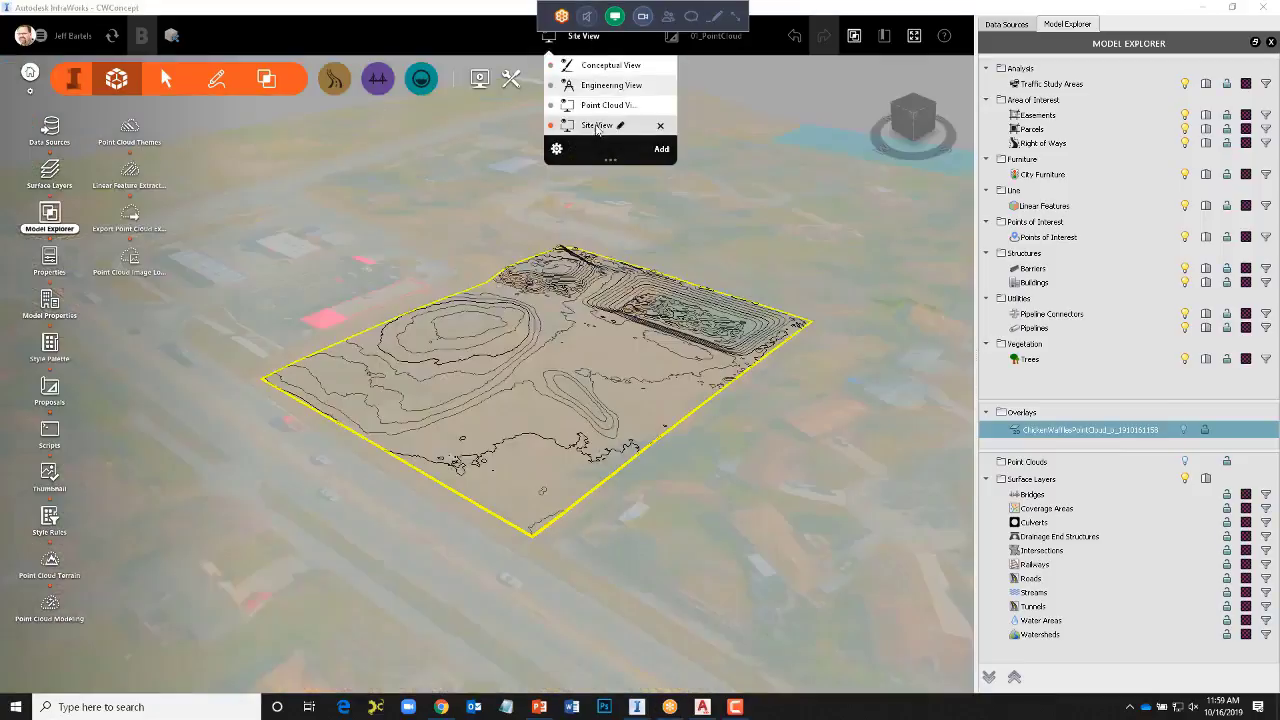
middle_drag(470, 373, 566, 410)
scroll(574, 381, up, 3)
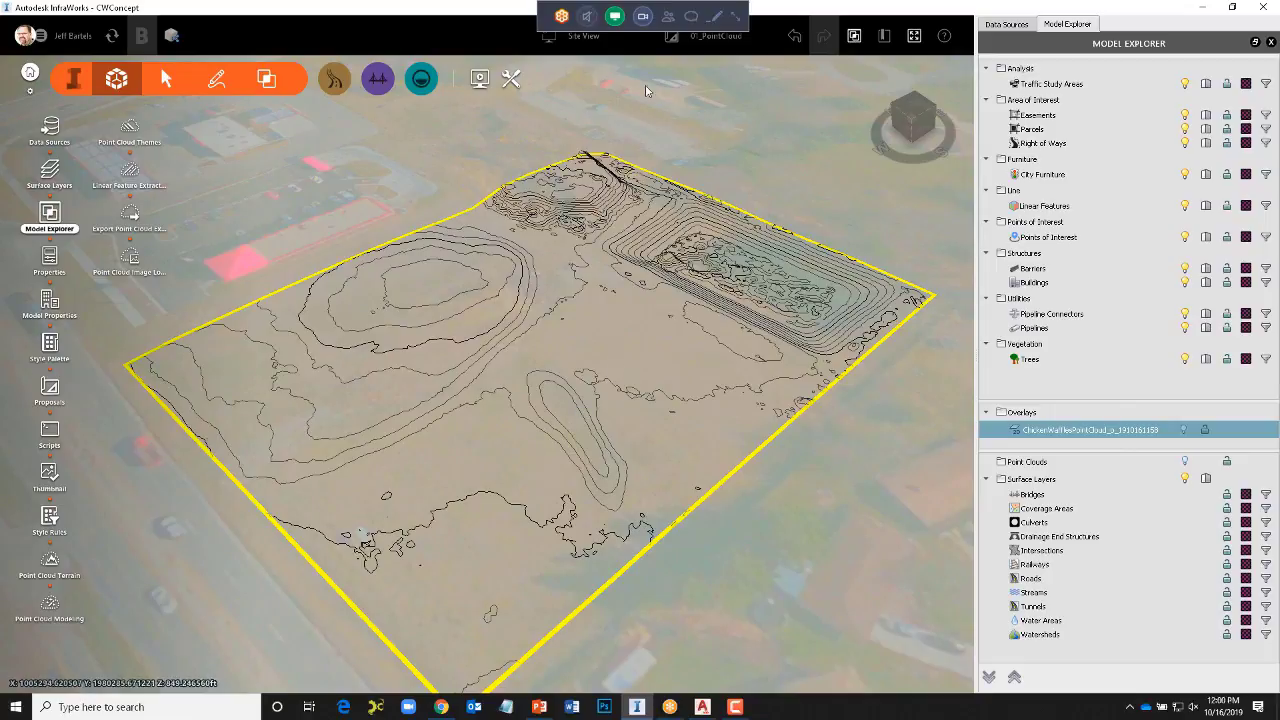
click(583, 36)
click(605, 65)
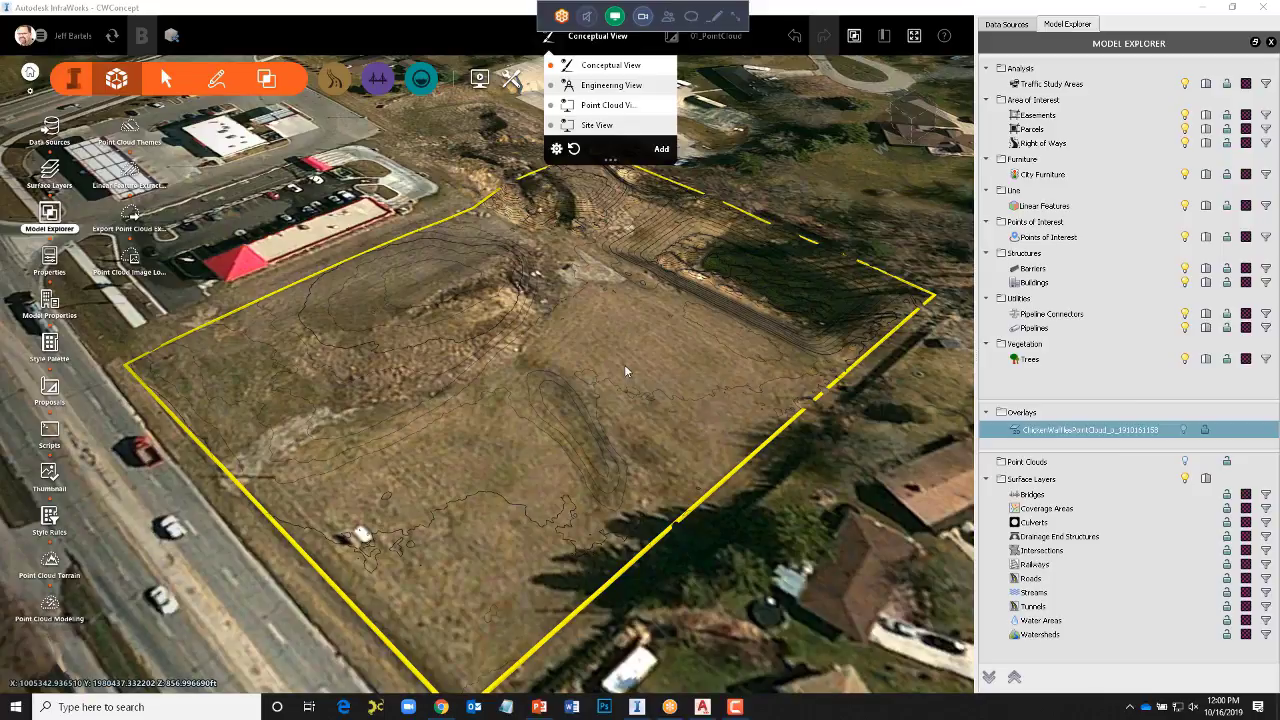
- Switch to AutoCAD Map 3D and open the recent Concept drawing with Online Map Data enabled
click(1202, 8)
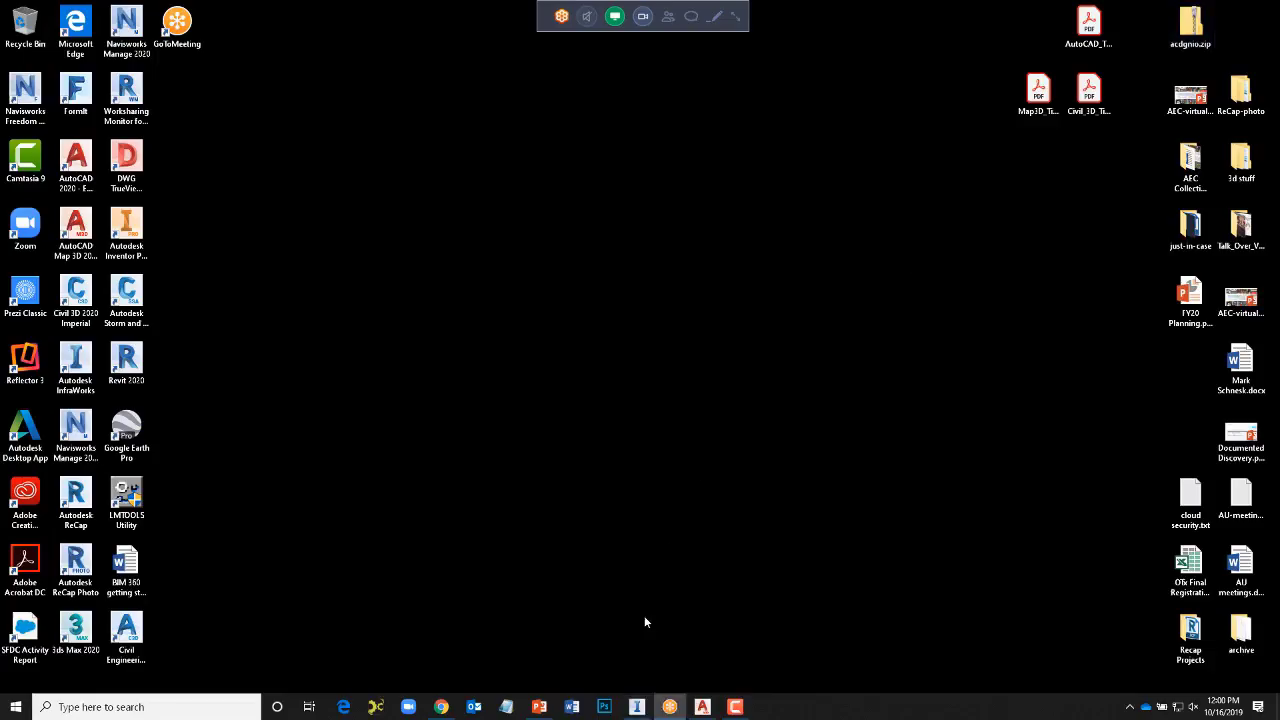
click(702, 702)
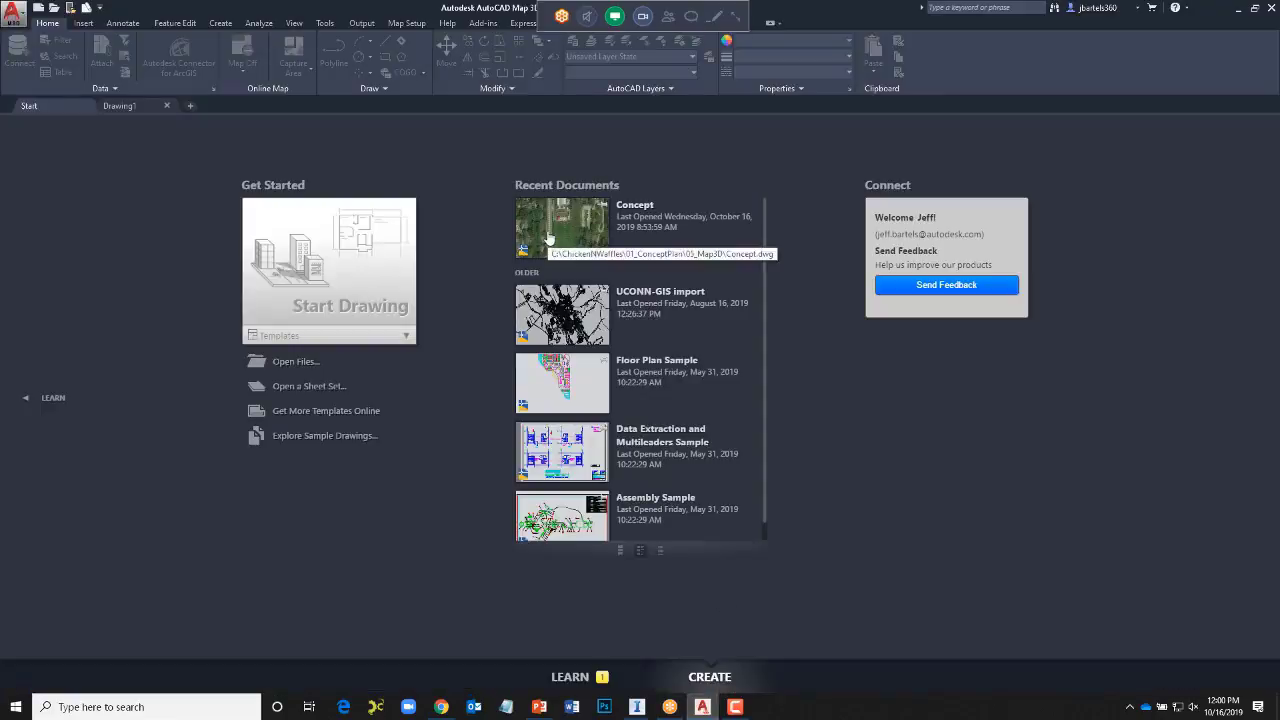
click(571, 233)
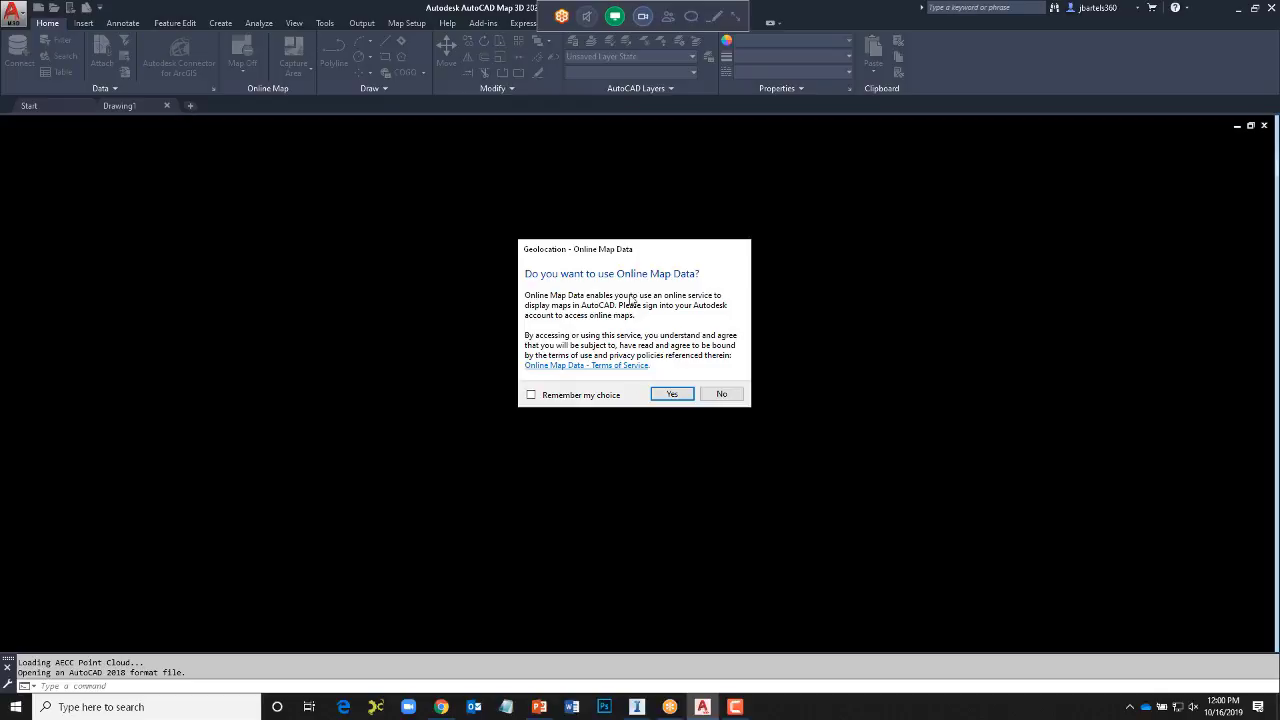
click(670, 395)
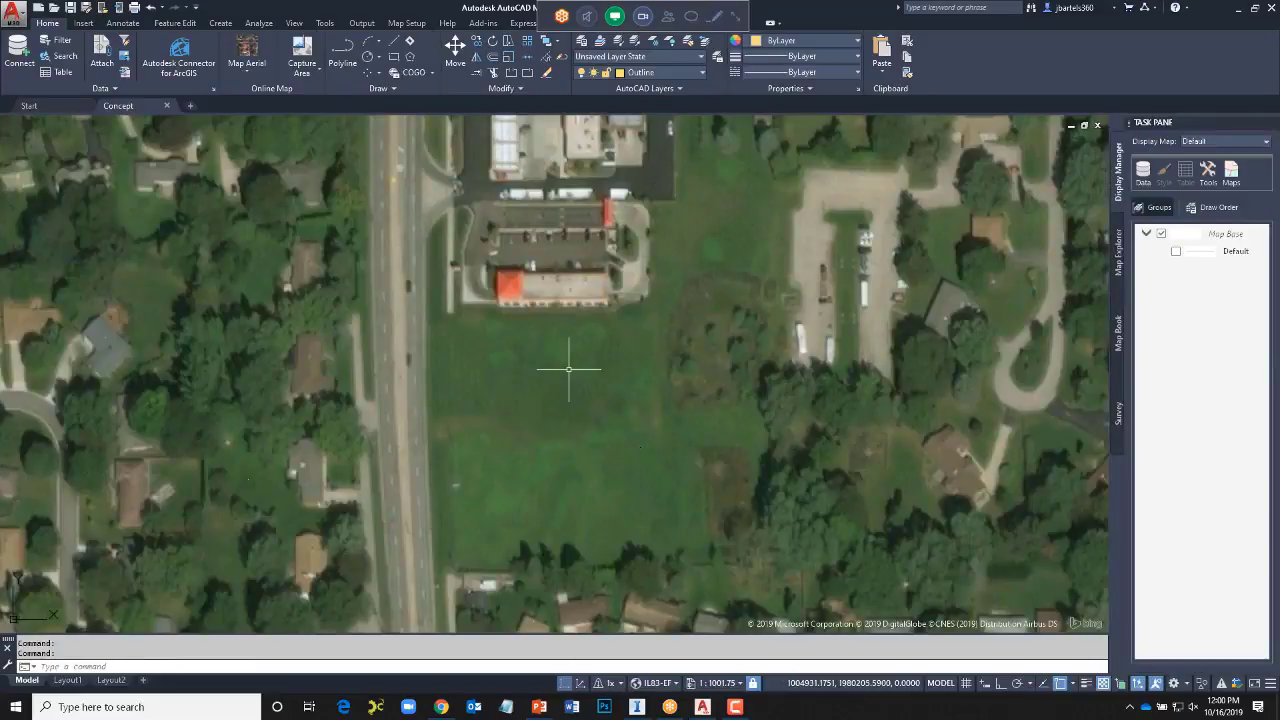
- Add Parcels.shp from the ChickenNWaffles 01_ConceptPlan\05_Map3D\01_Parcels folder to the Concept drawing as a map layer
scroll(568, 369, down, 3)
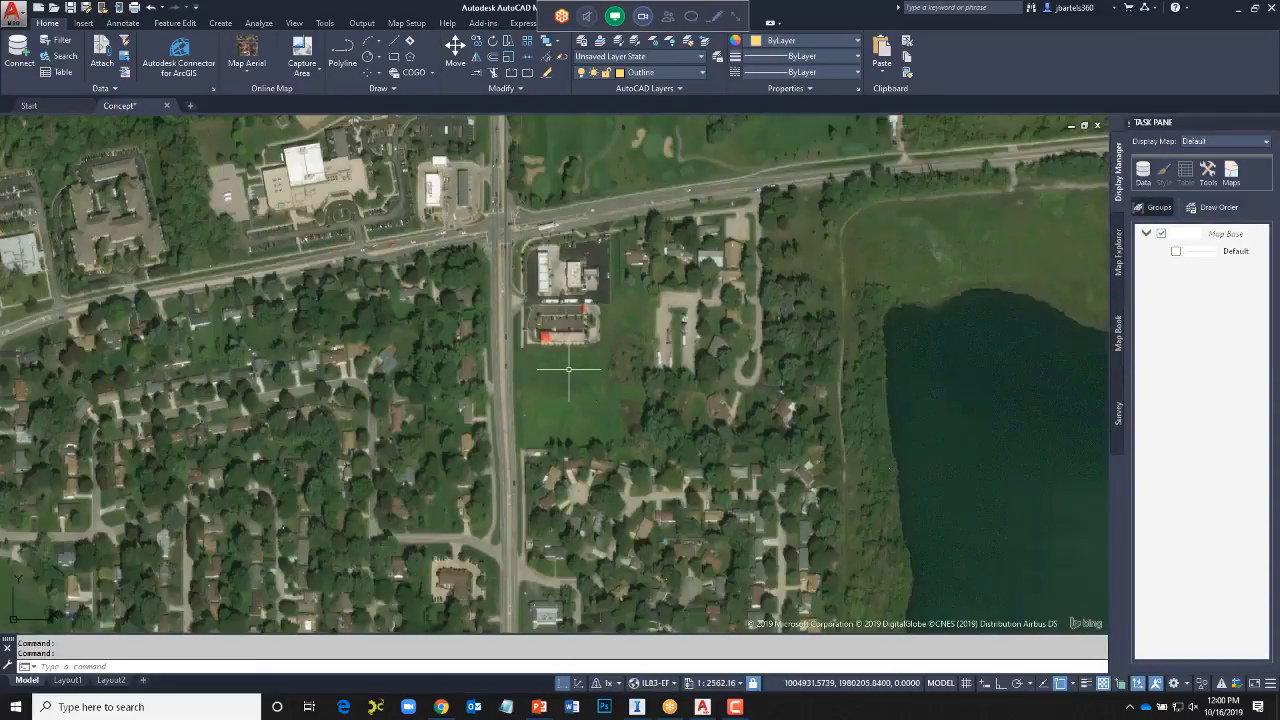
scroll(567, 373, up, 2)
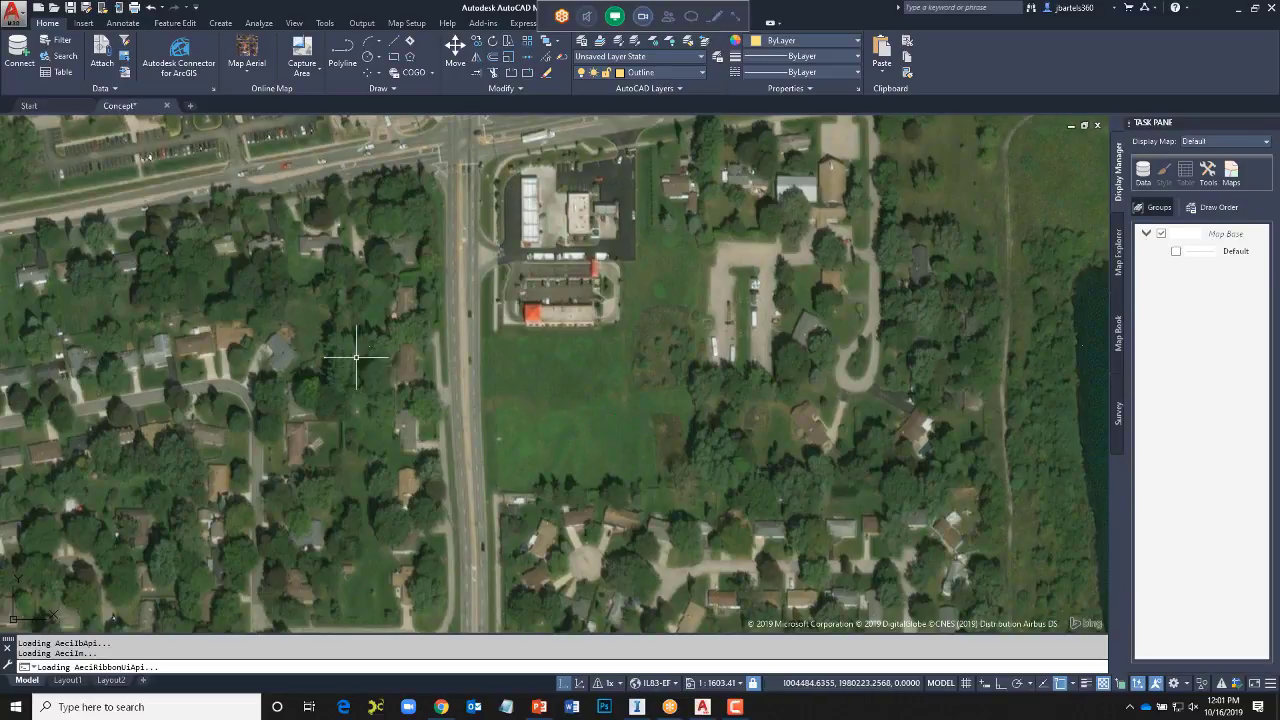
key(super+e)
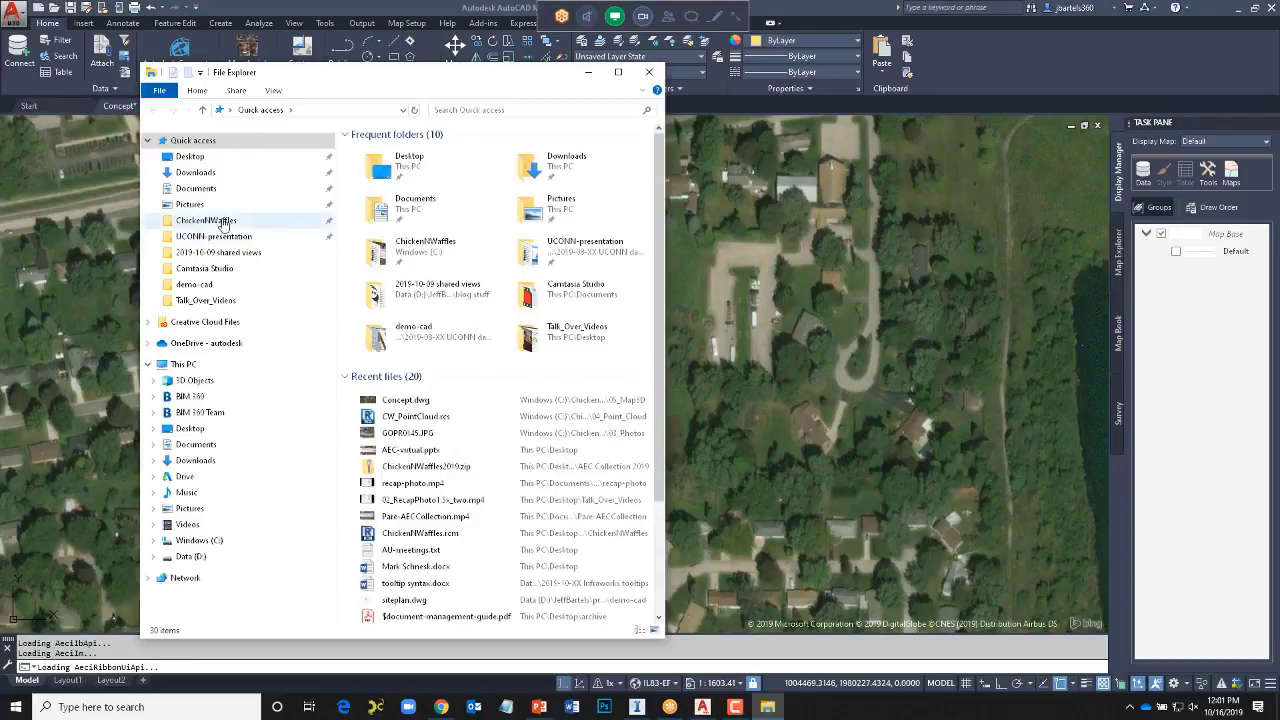
click(205, 220)
double_click(388, 153)
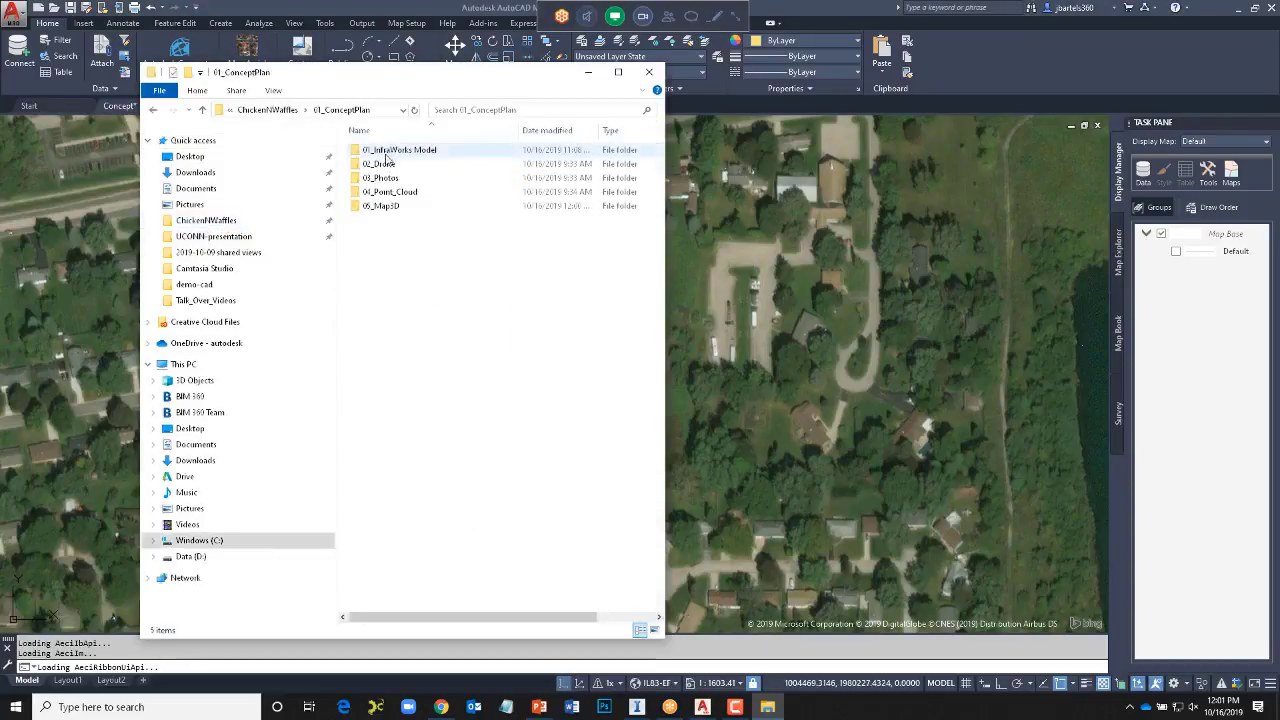
double_click(378, 207)
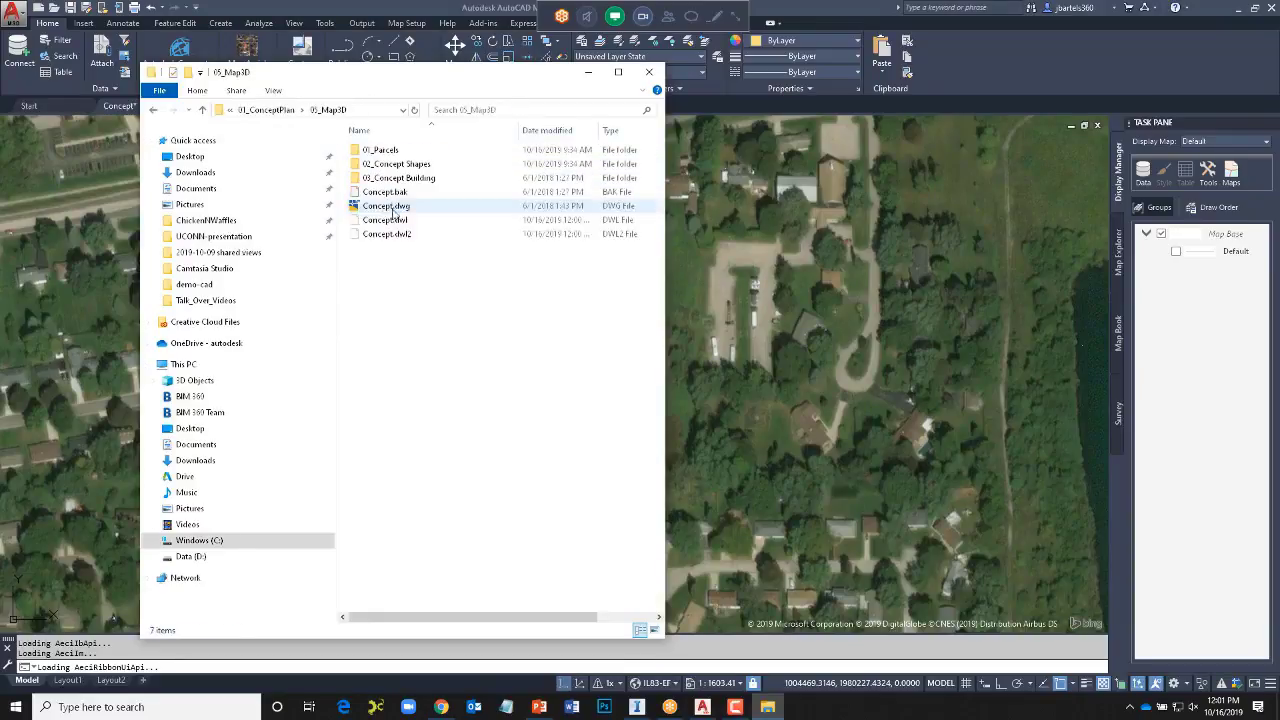
double_click(388, 152)
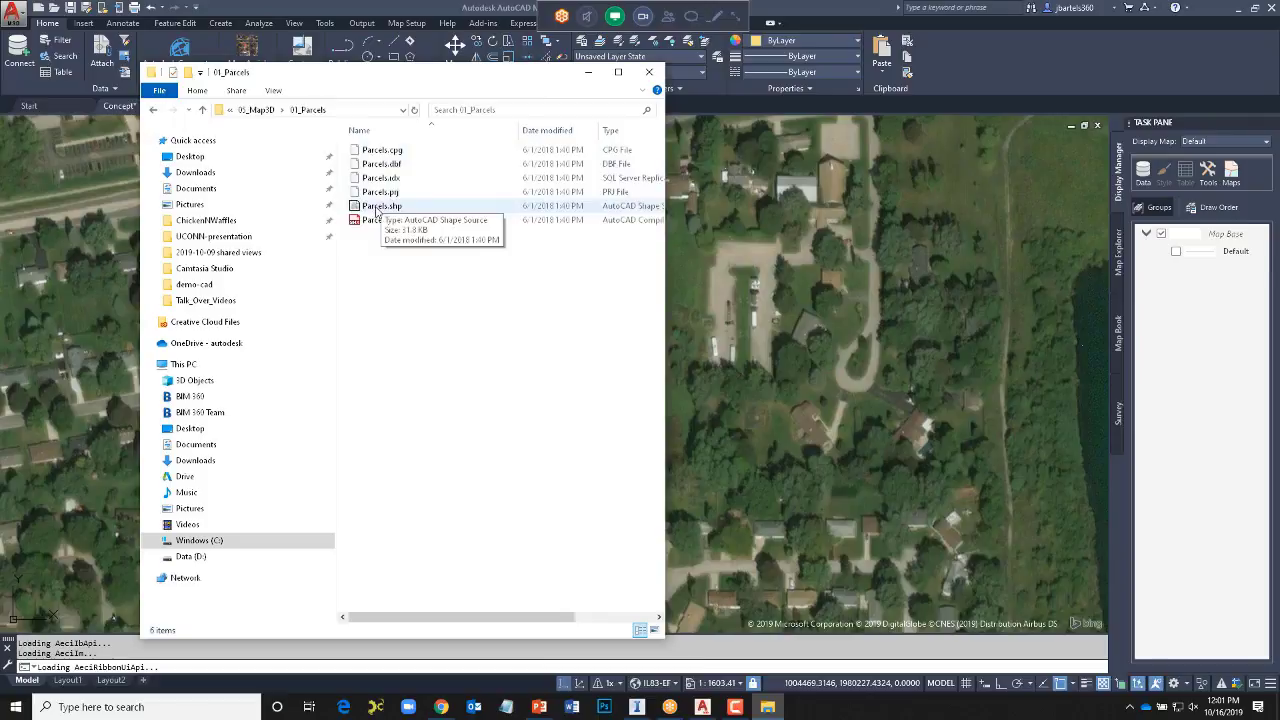
click(369, 209)
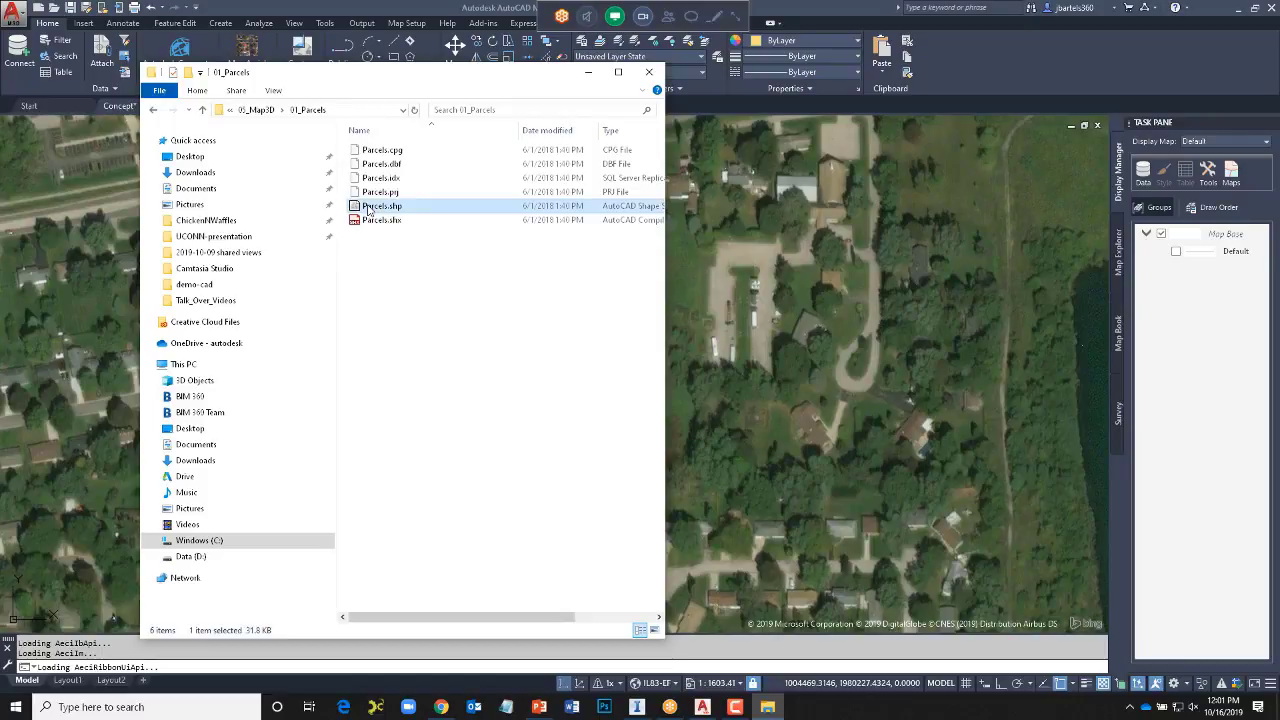
drag(368, 208, 727, 361)
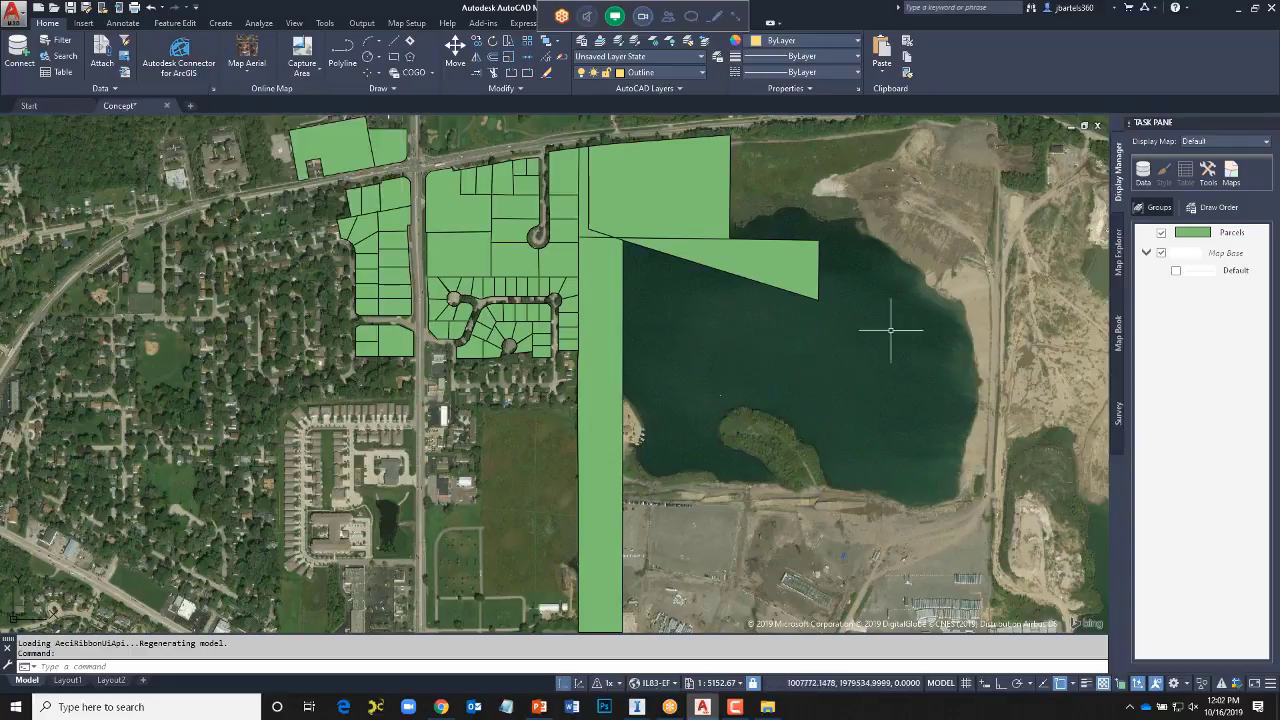
- Open the Parcels layer's polygon style for editing and set the border color to blue
double_click(1191, 236)
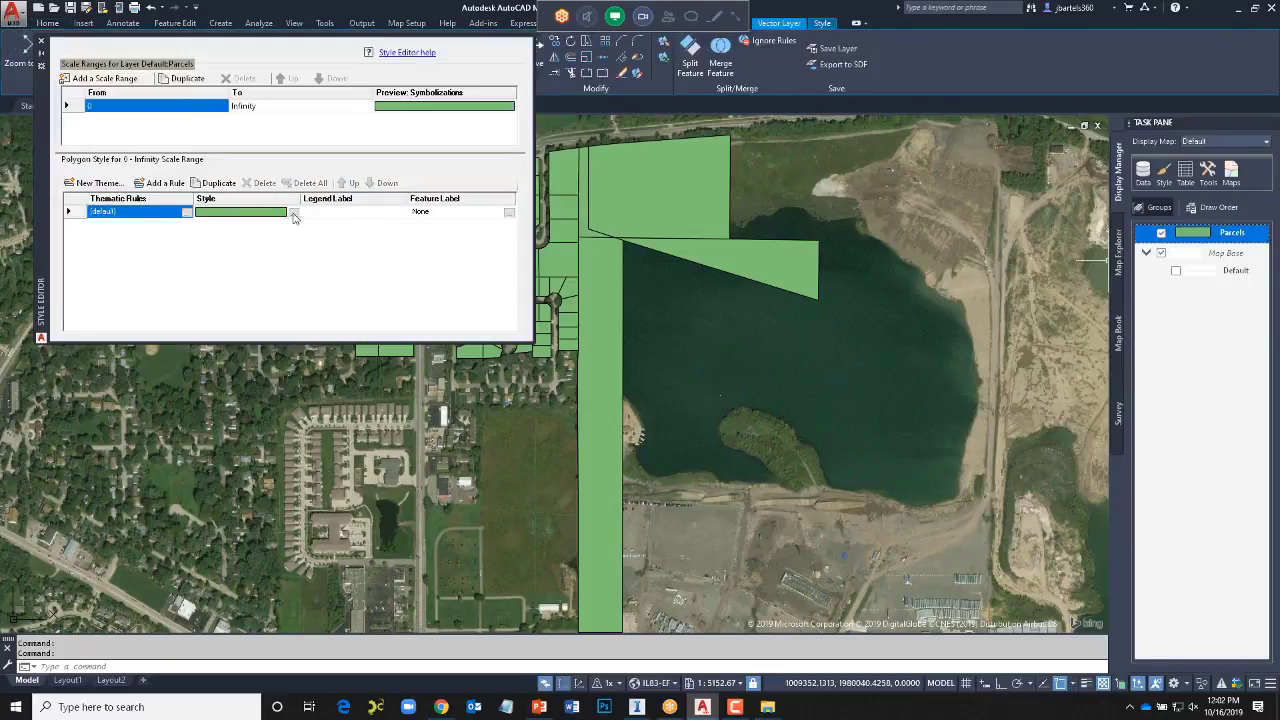
click(293, 213)
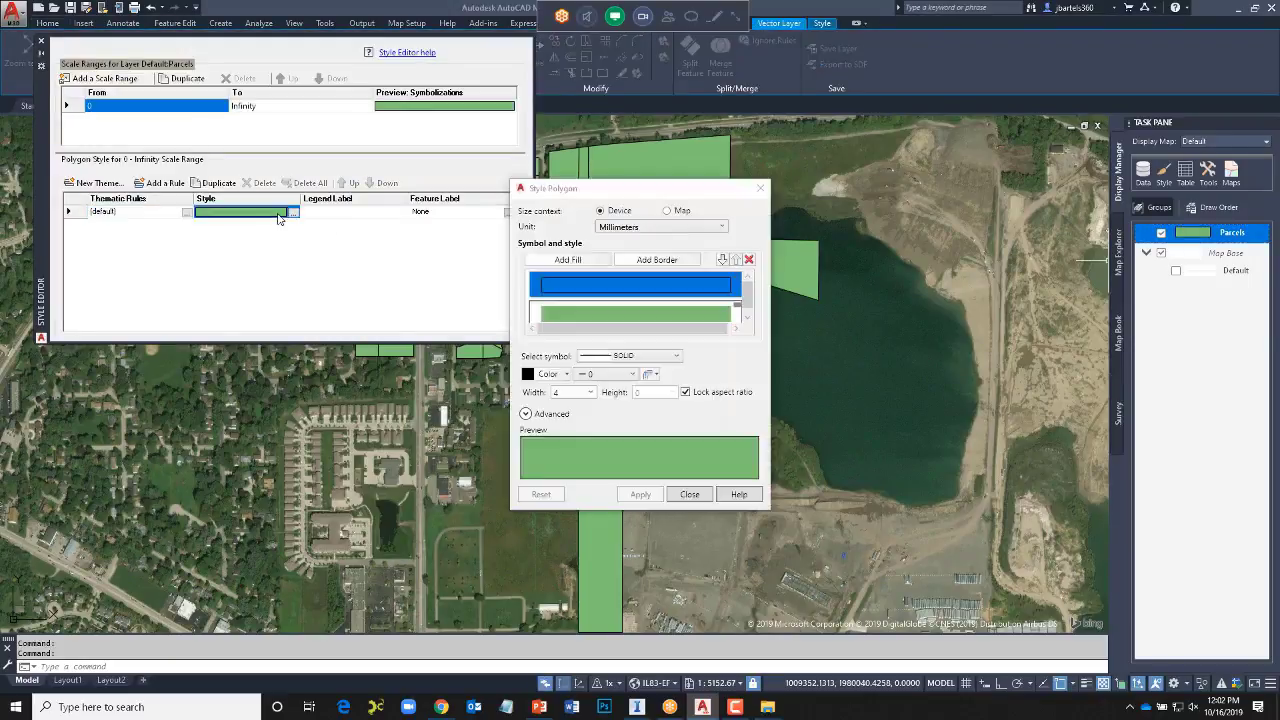
click(567, 376)
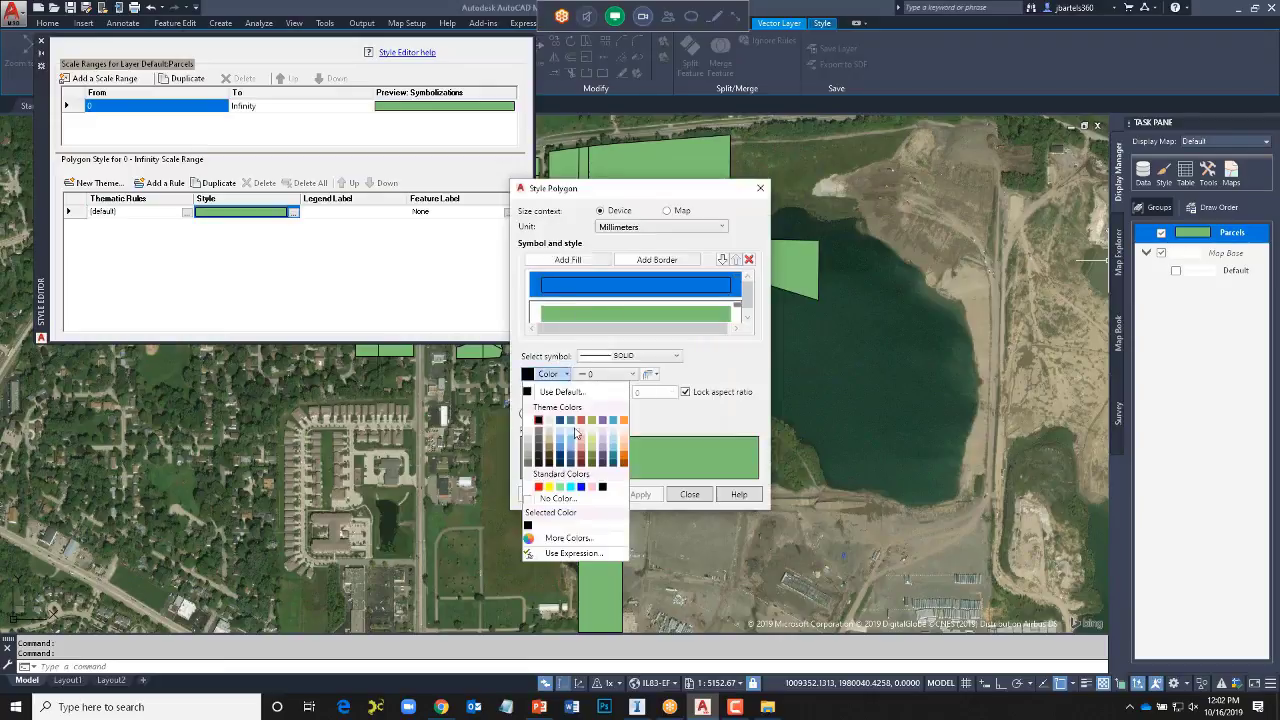
click(600, 490)
- Give the Parcels polygons a light blue, mostly transparent fill, apply the style, and close the style editor
click(567, 316)
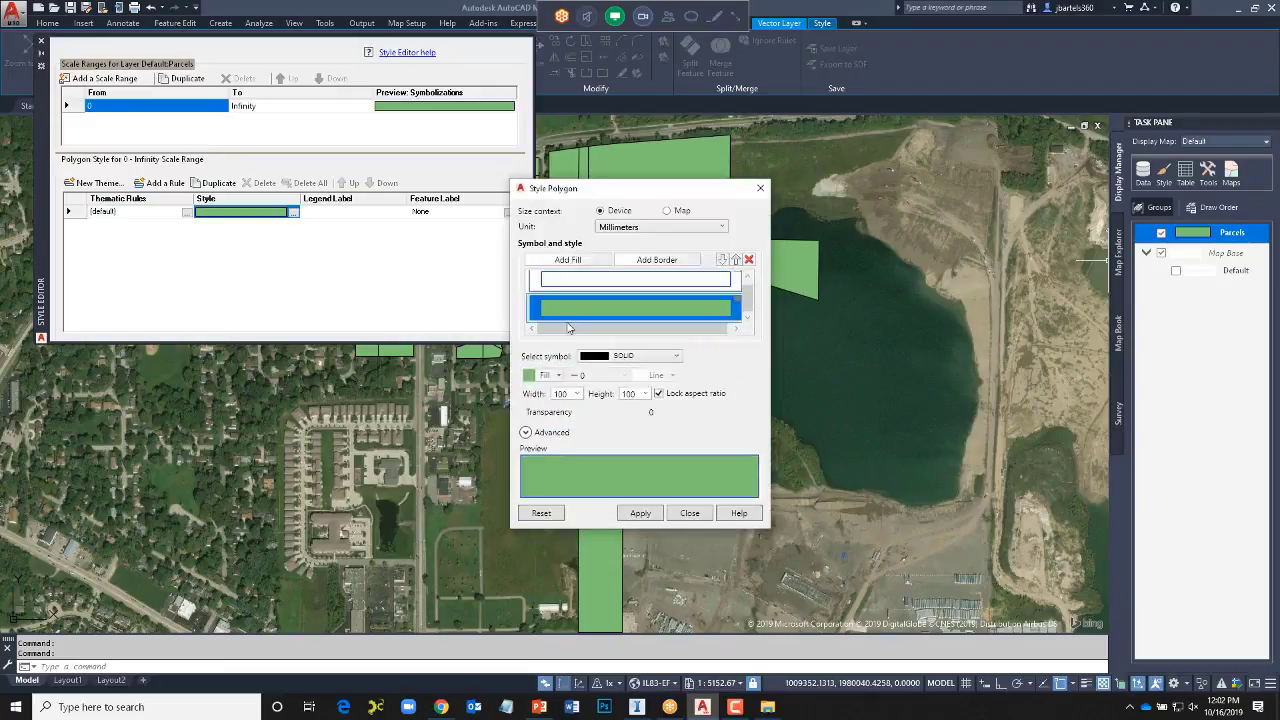
click(556, 376)
click(574, 455)
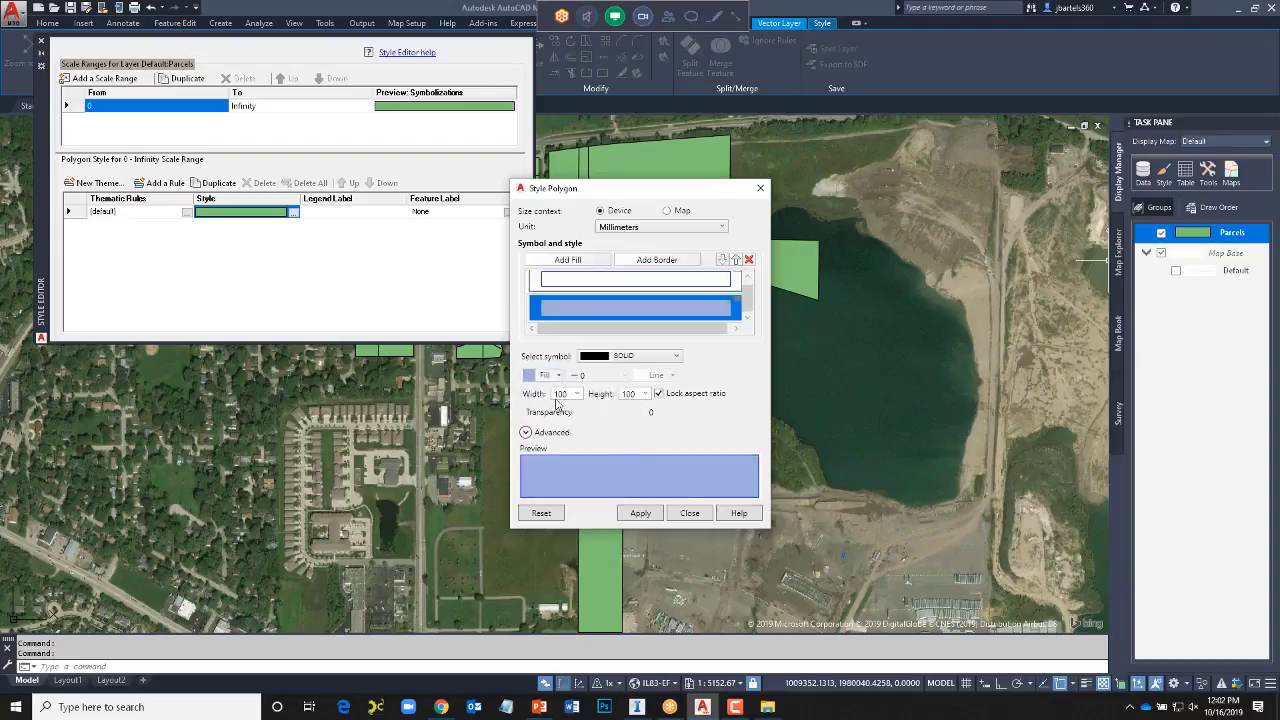
drag(540, 412, 648, 412)
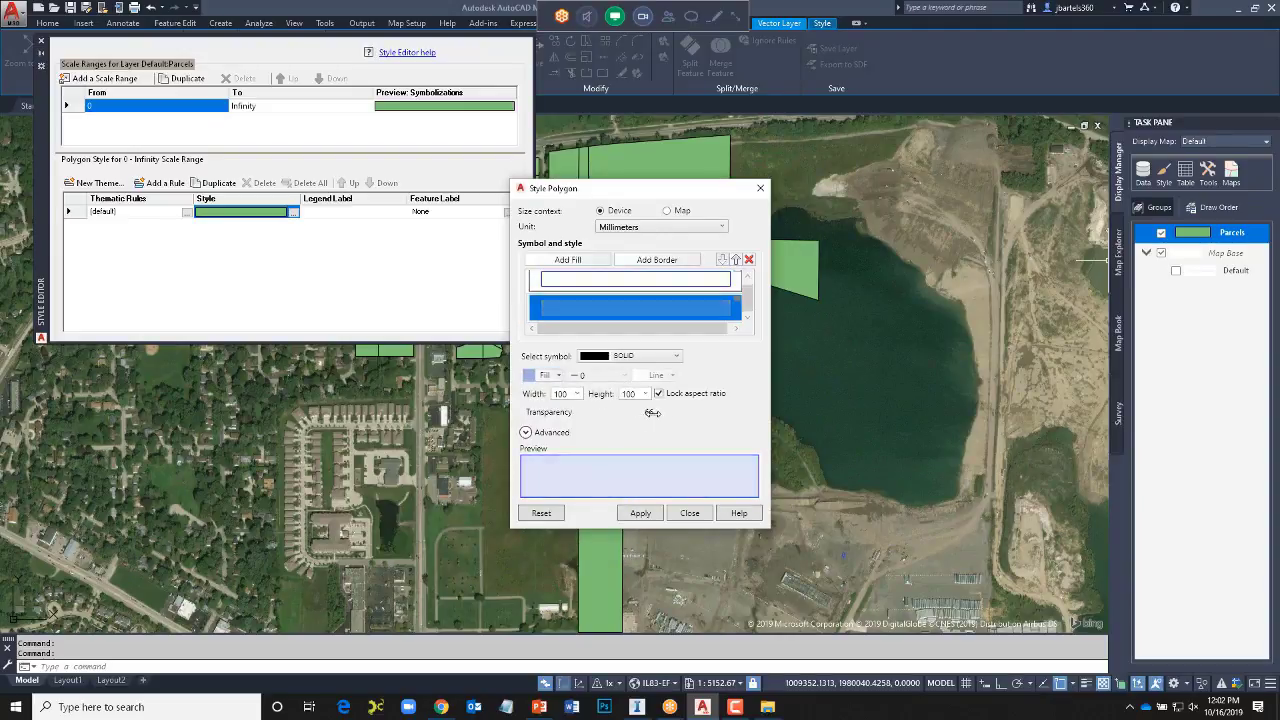
click(640, 513)
click(762, 191)
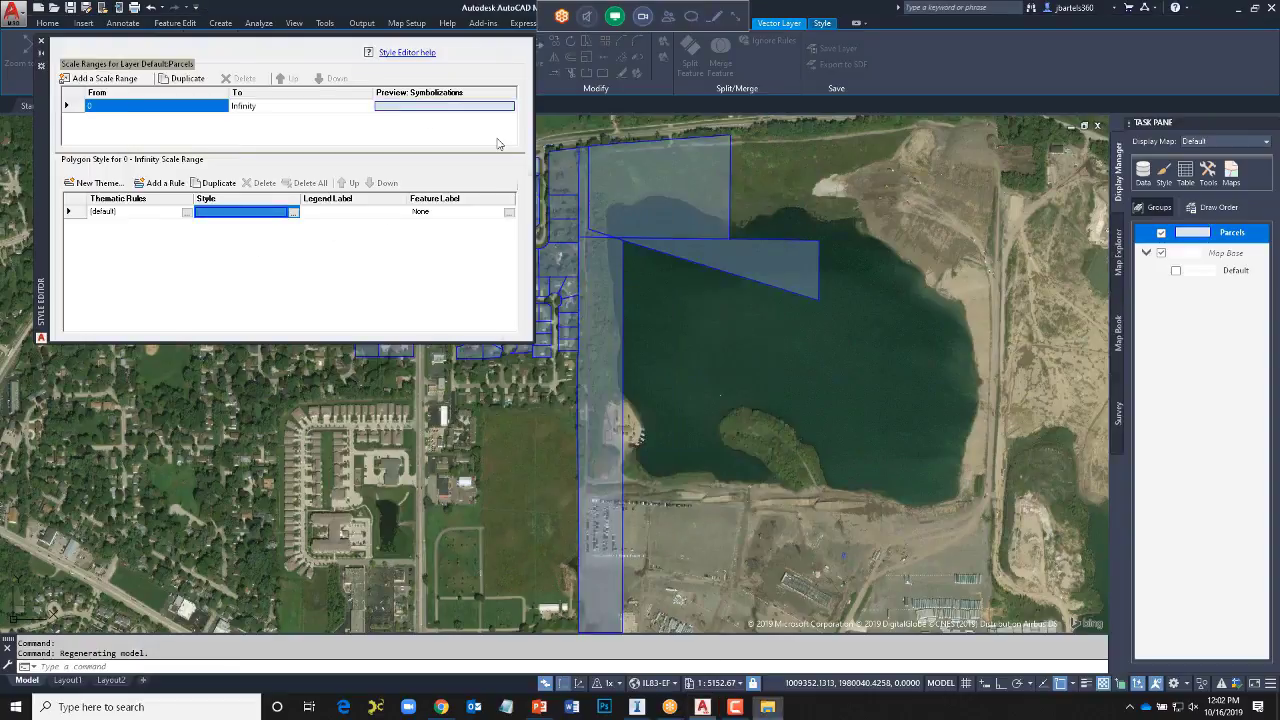
click(41, 41)
- Open the Parcels attribute table and look up the record of the large vacant parcel south of the red-roofed building
scroll(465, 255, up, 4)
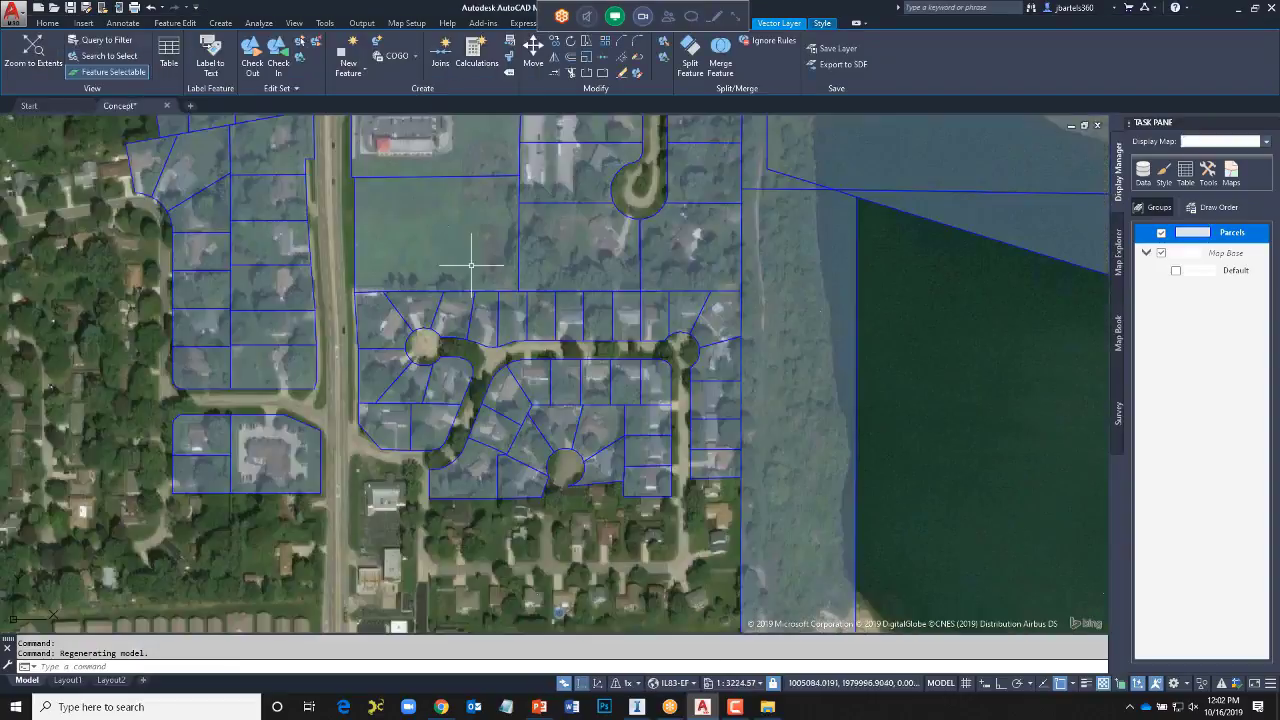
middle_drag(460, 252, 477, 355)
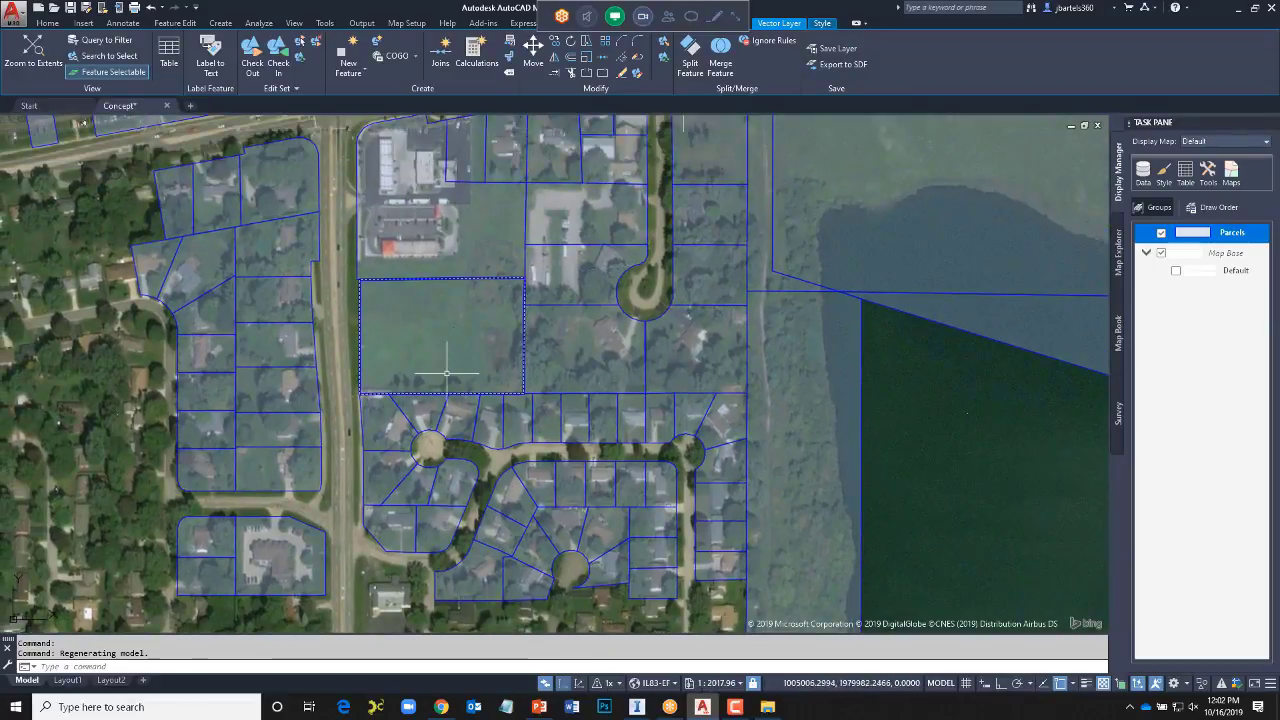
mouse_move(420, 327)
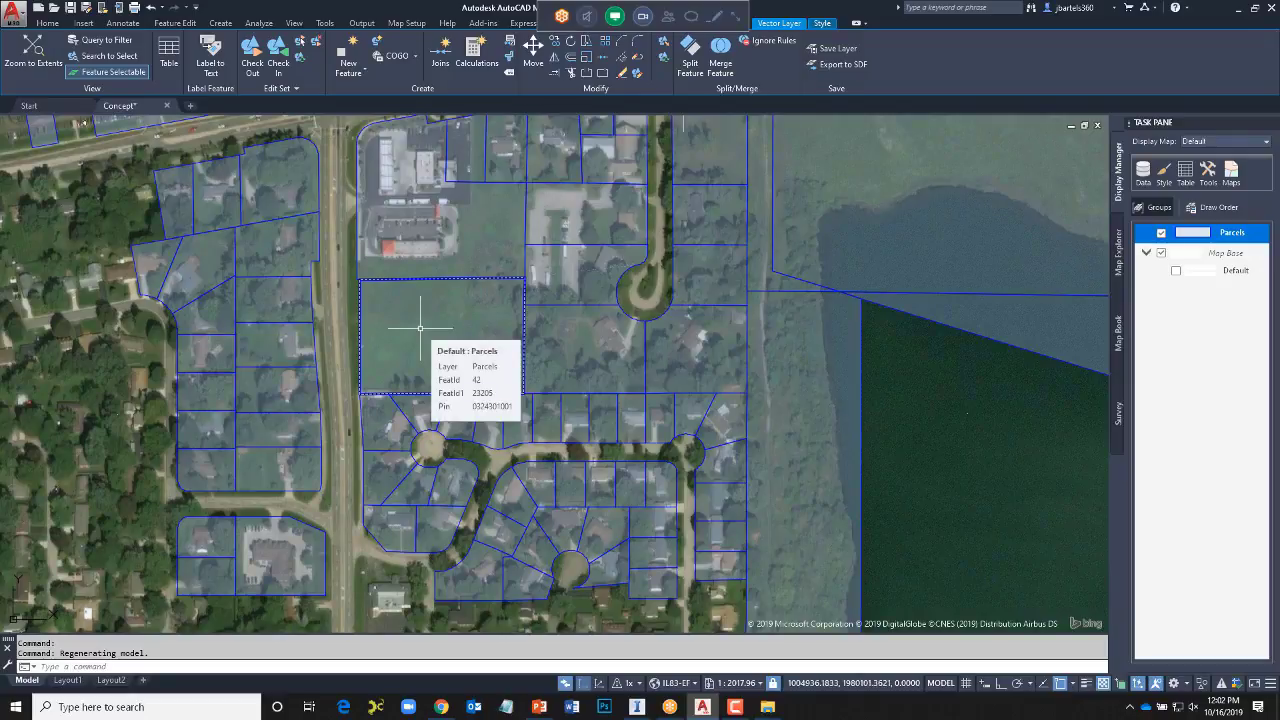
click(420, 327)
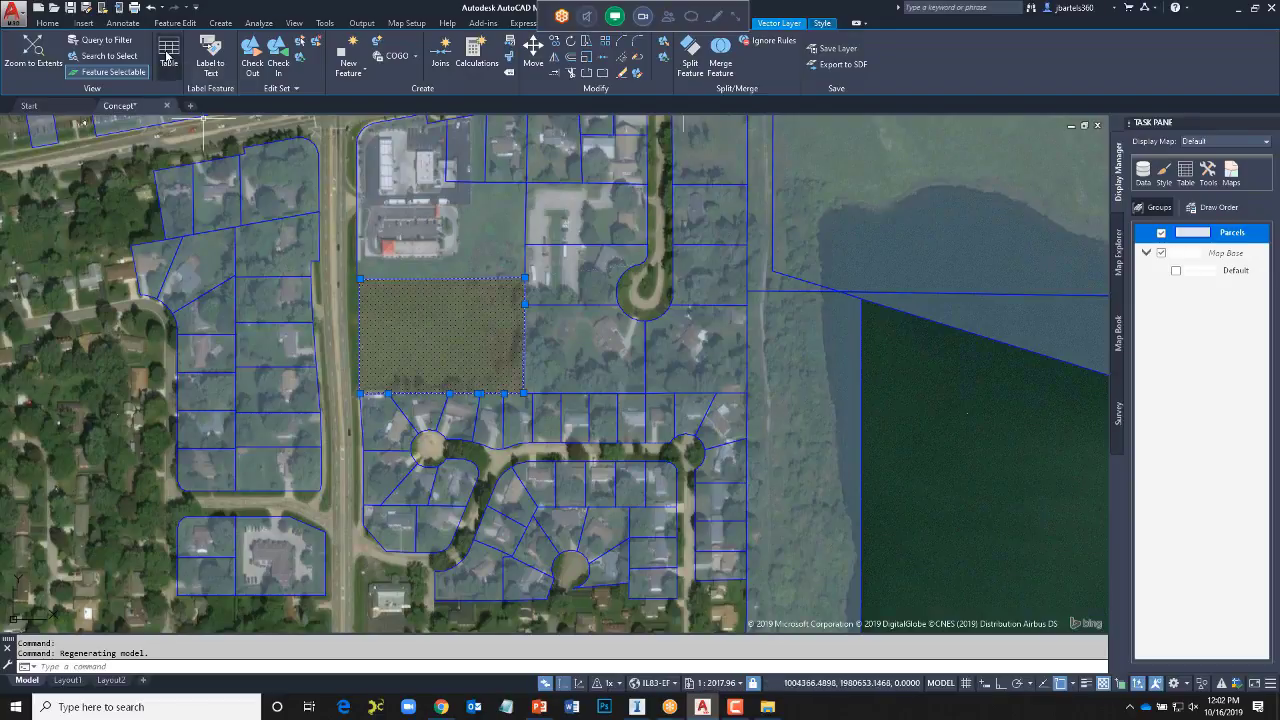
click(168, 55)
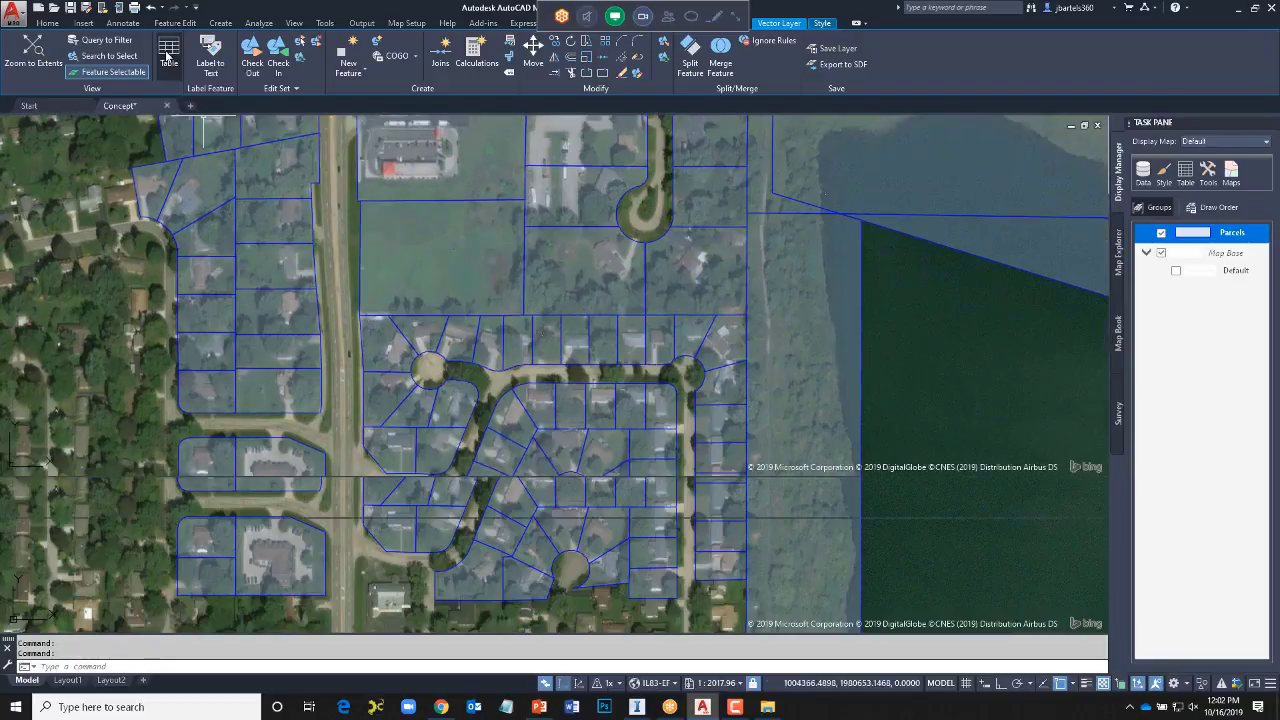
click(418, 256)
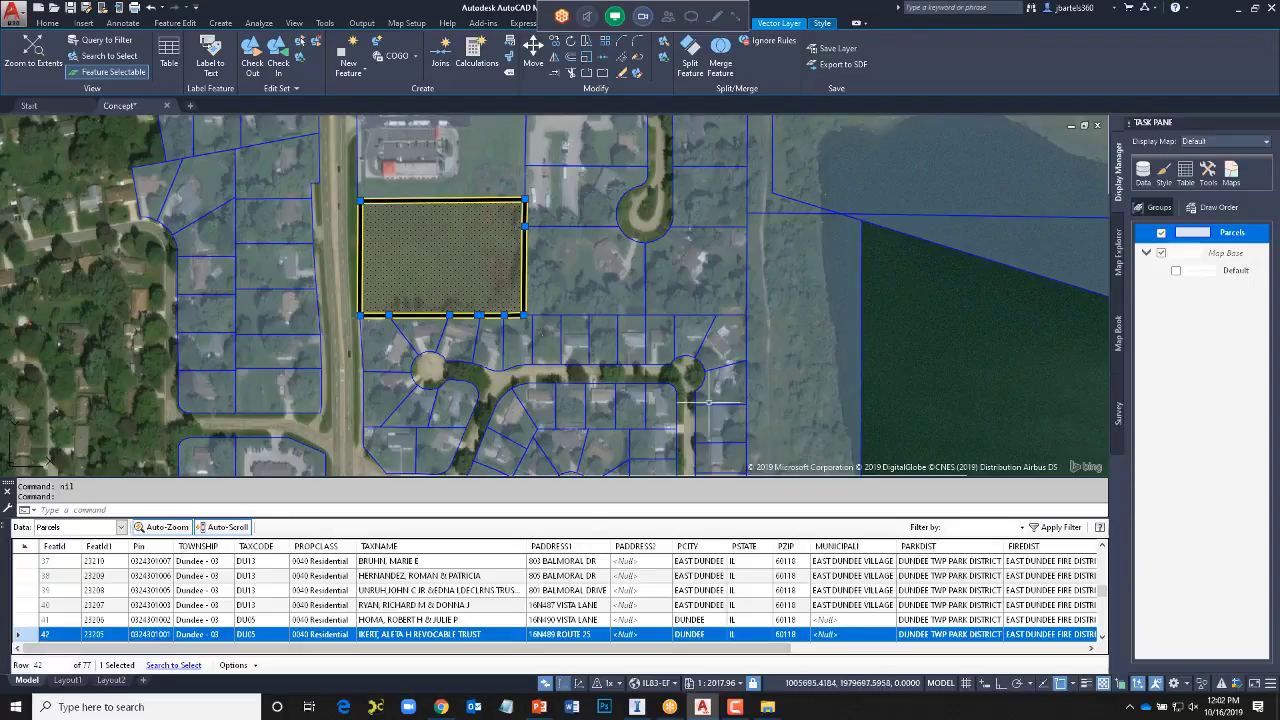
- Look up the table records of two small residential parcels by selecting them on the map, and clear the selection
key(Escape)
click(672, 340)
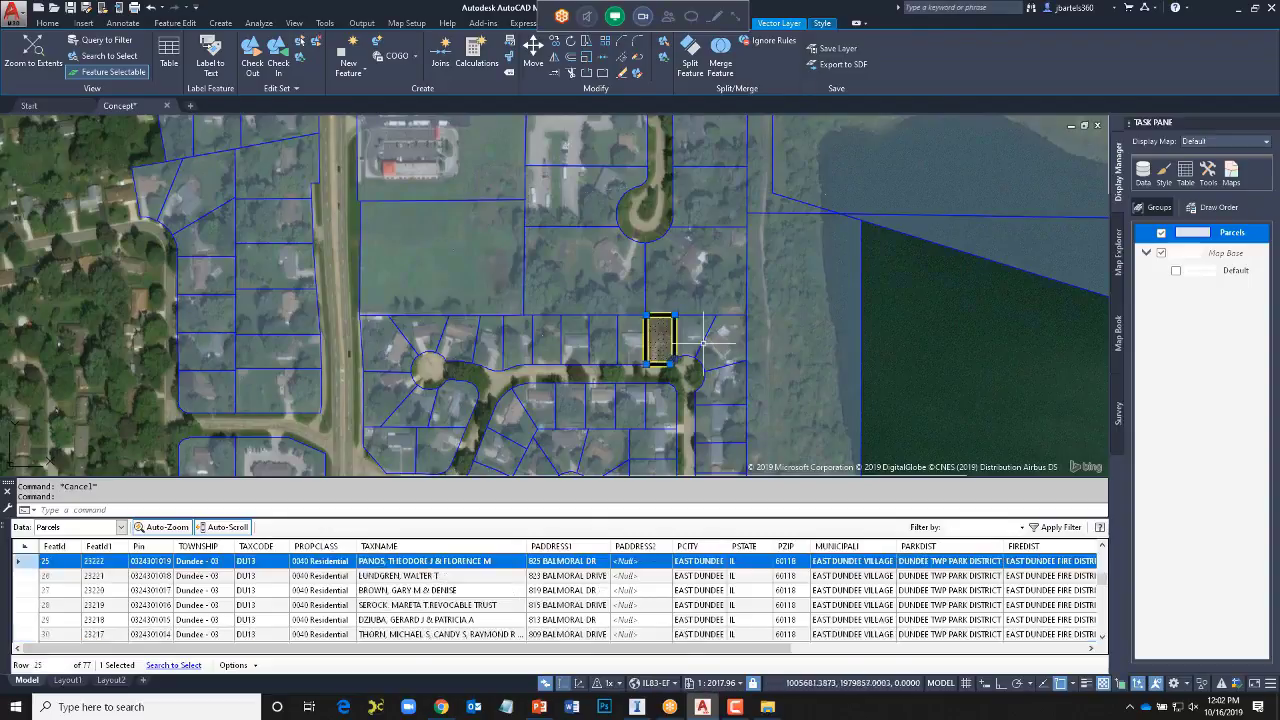
click(712, 352)
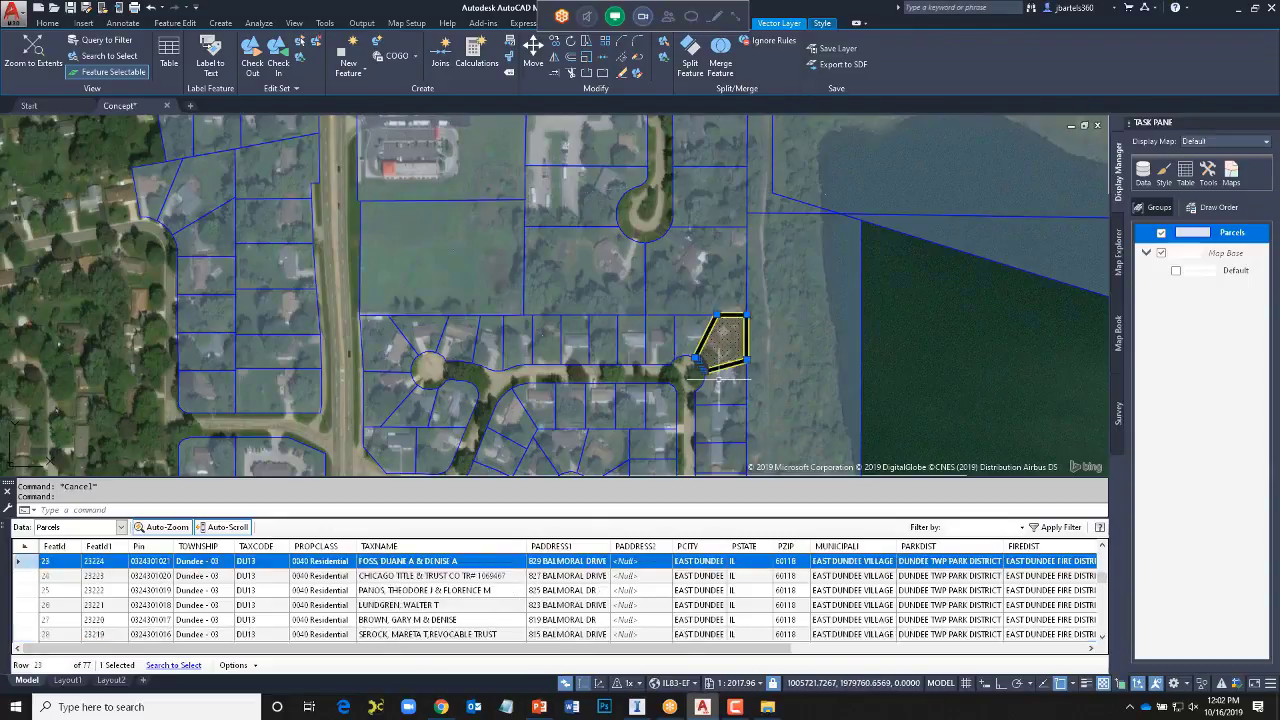
key(Escape)
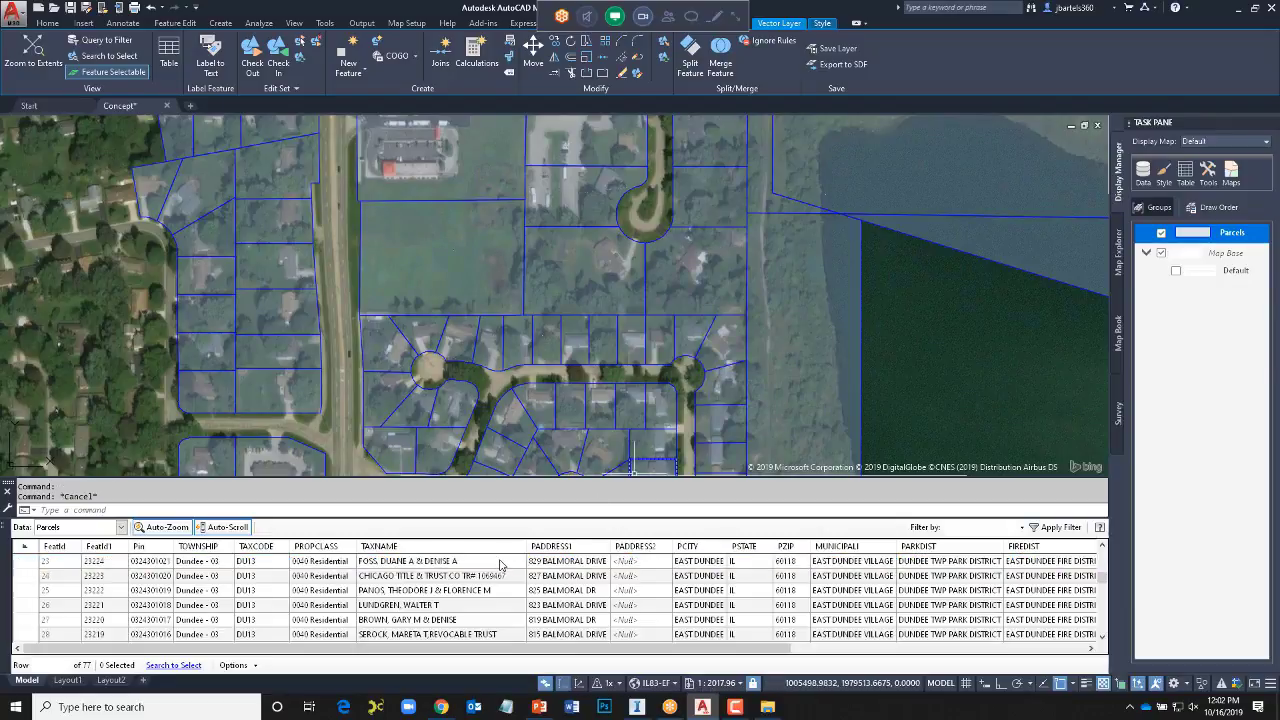
- Locate several parcels on the map from consecutive rows of the attribute table, and close the table
click(498, 565)
click(490, 580)
click(486, 592)
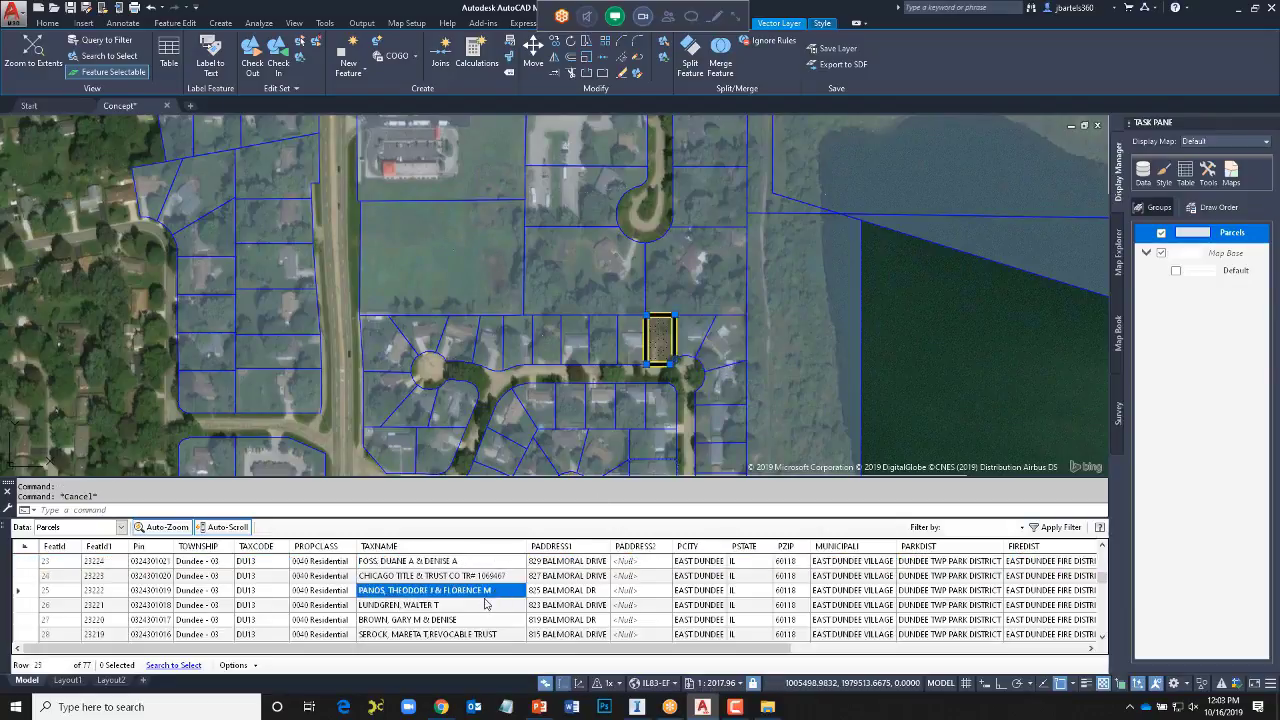
click(487, 606)
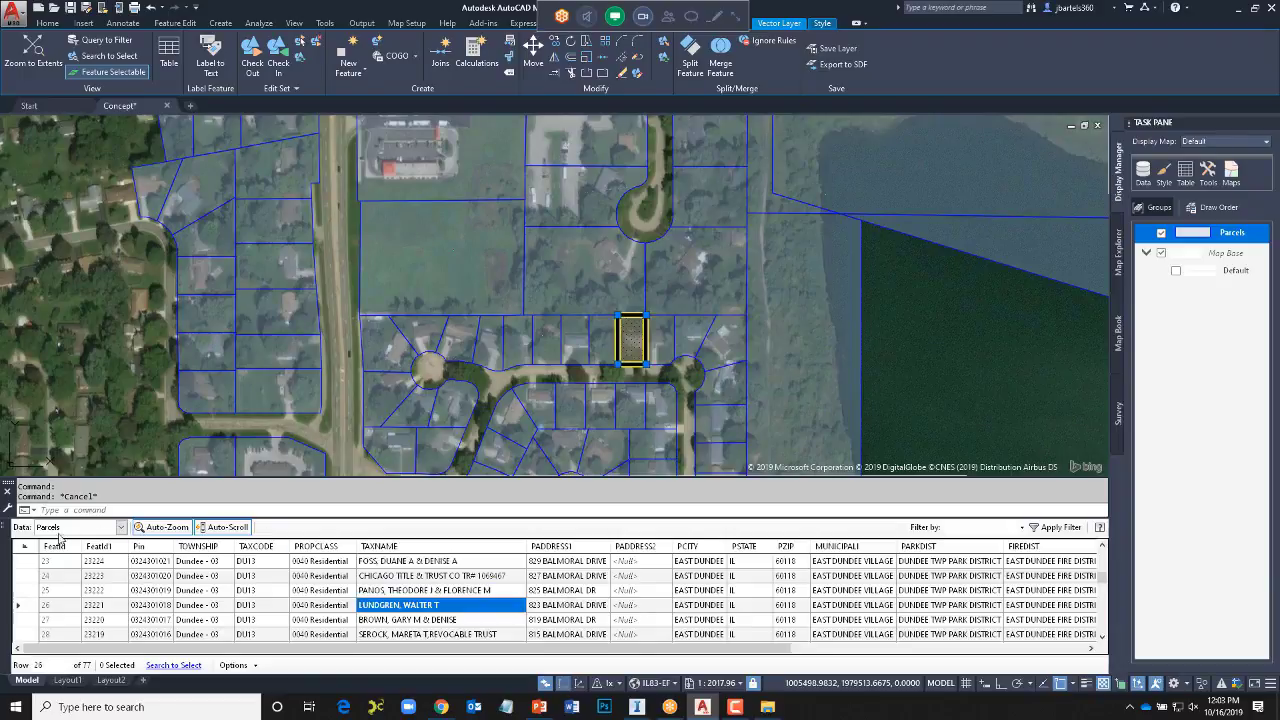
click(5, 528)
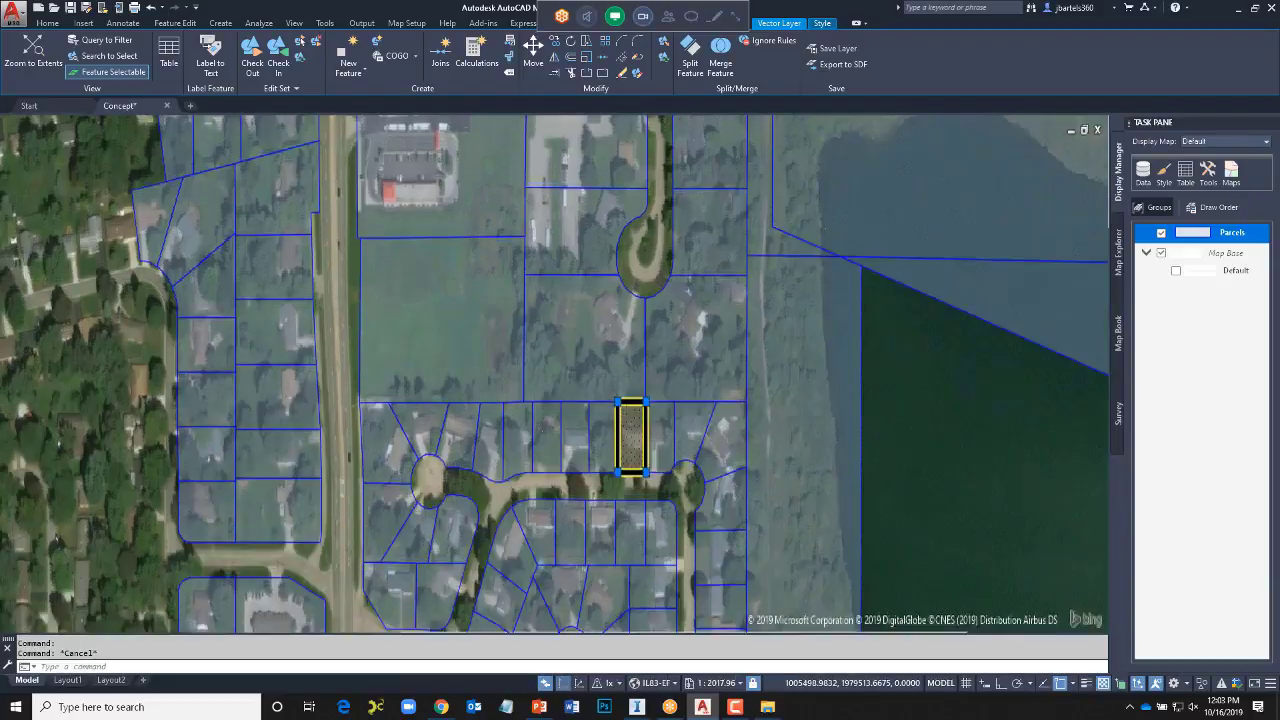
- Add the large vacant parcel to the selection and check out the selected features, dismissing the geospatial feature notice
click(420, 326)
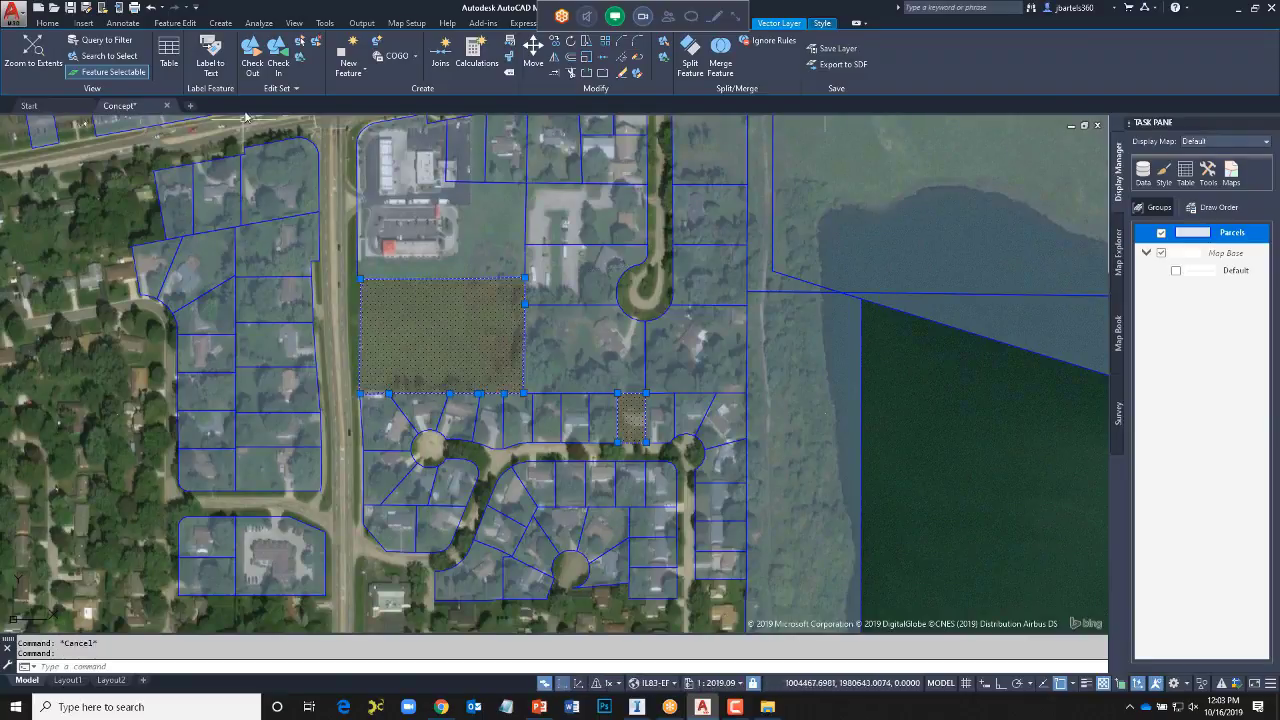
click(250, 64)
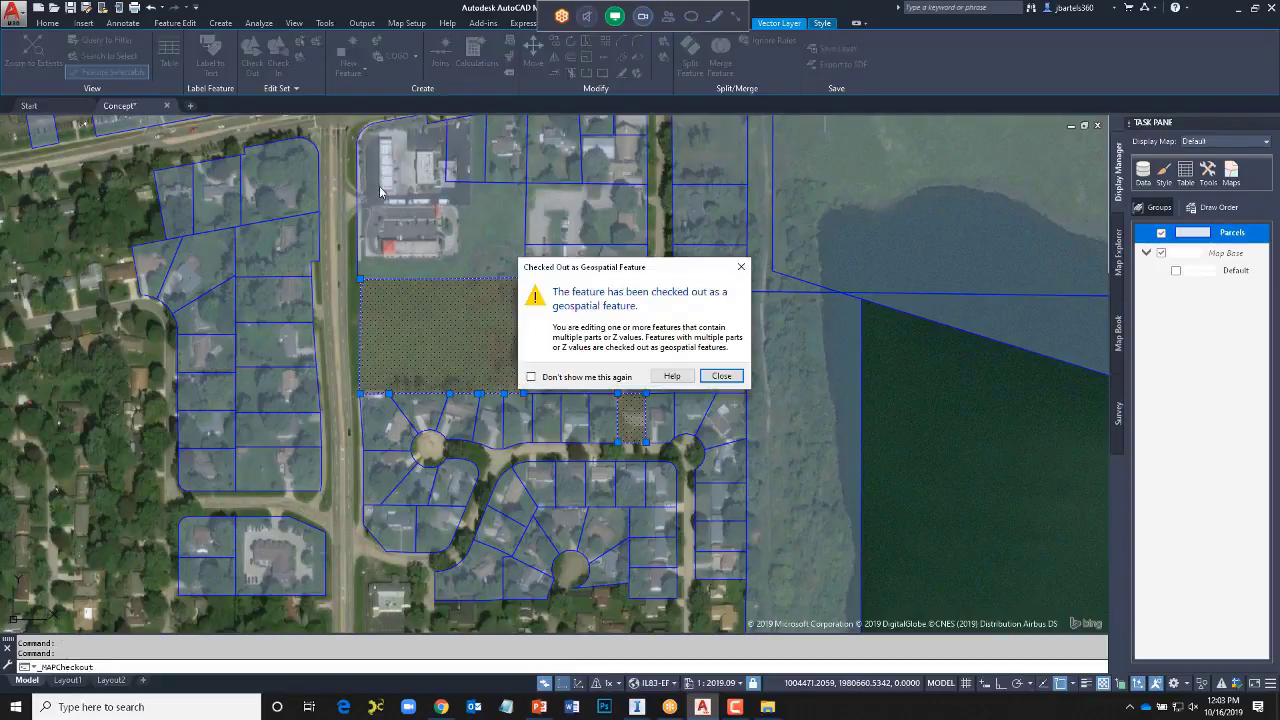
click(721, 375)
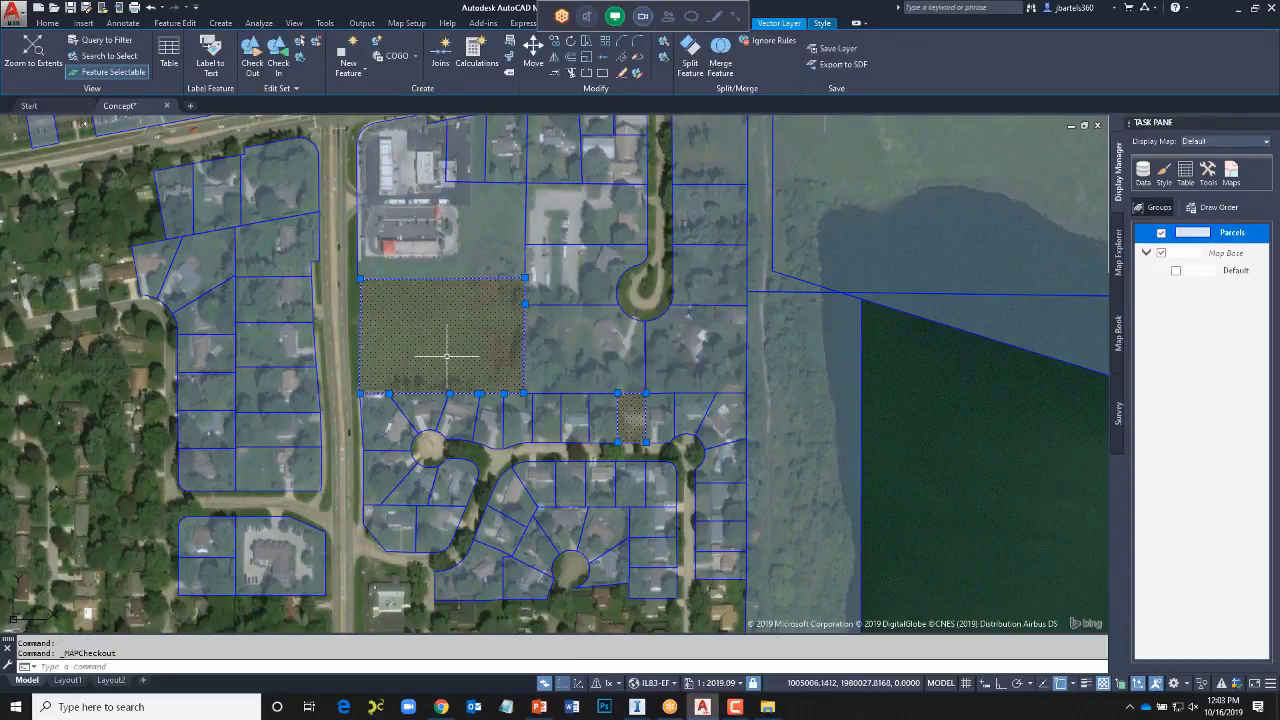
- Explode the selected parcel features into plain drawing linework
mouse_move(447, 354)
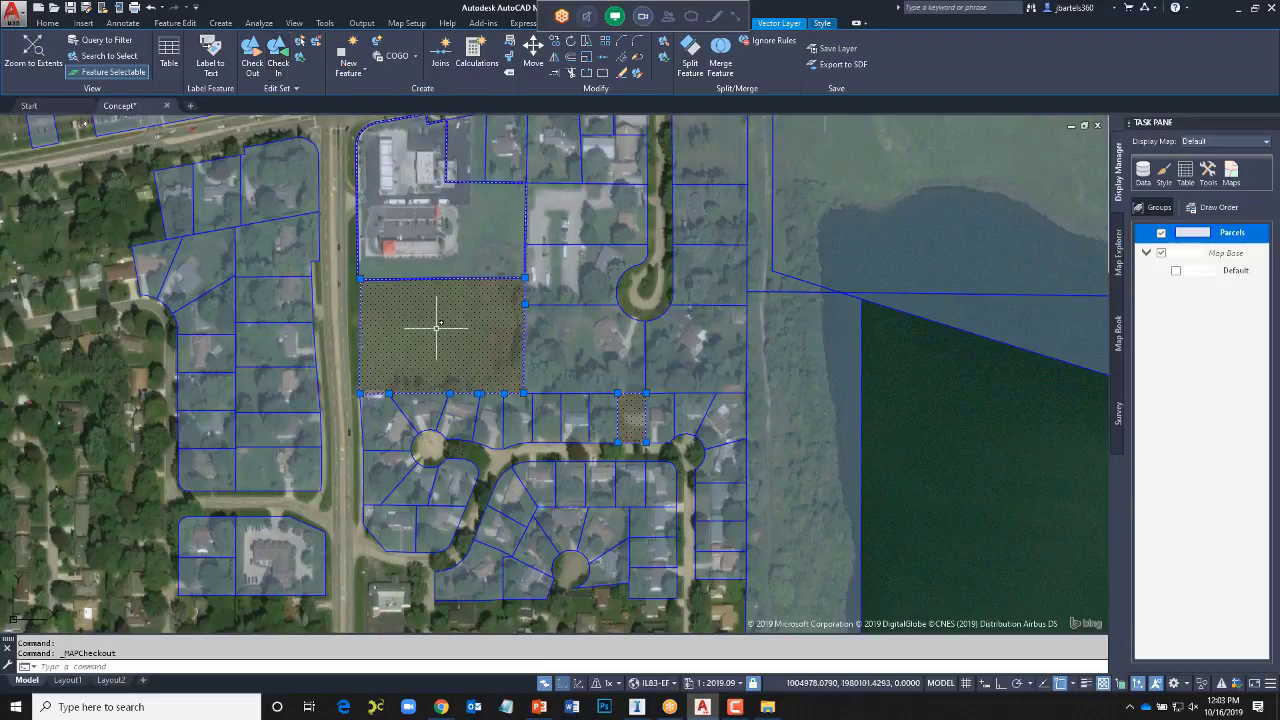
mouse_move(429, 328)
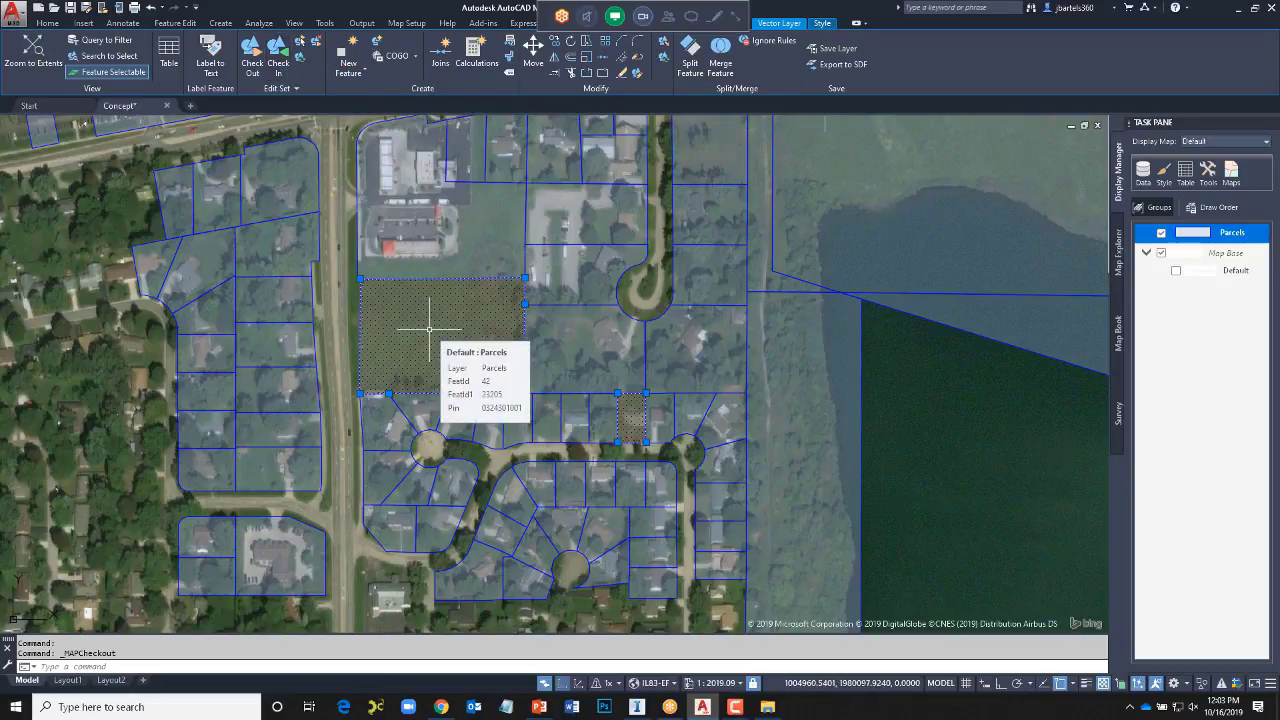
text(explod)
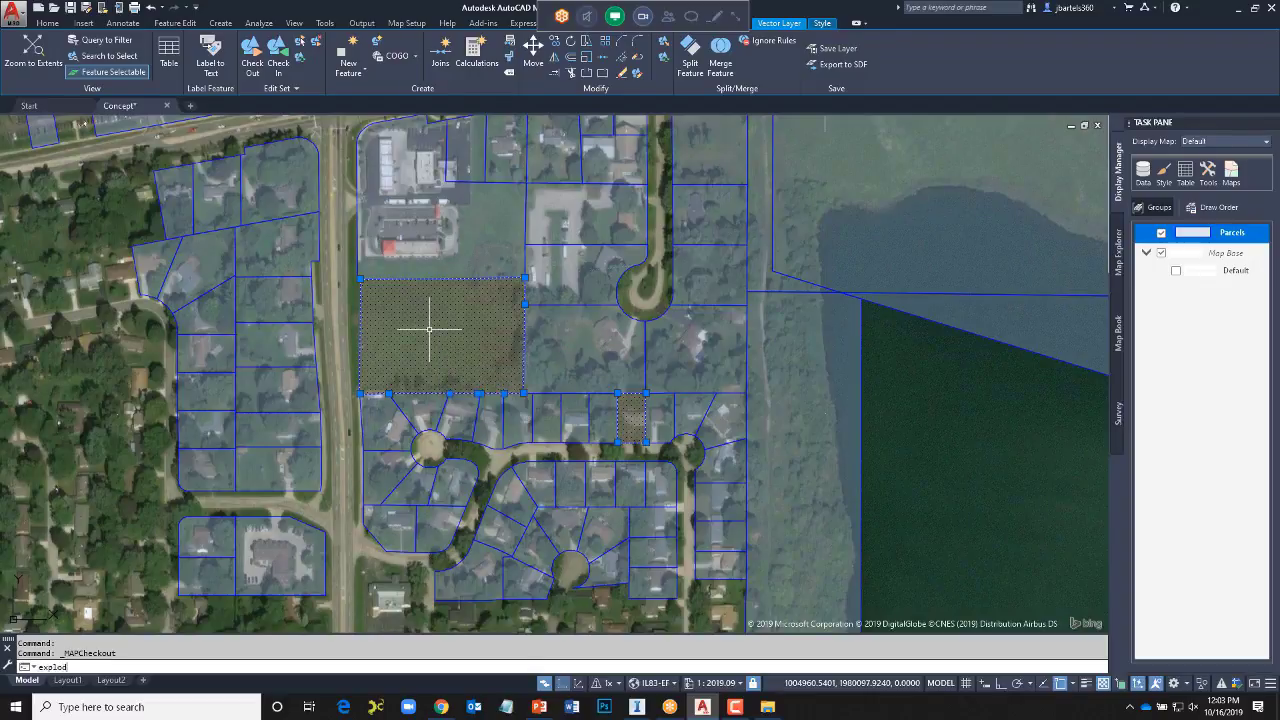
text(e)
key(Return)
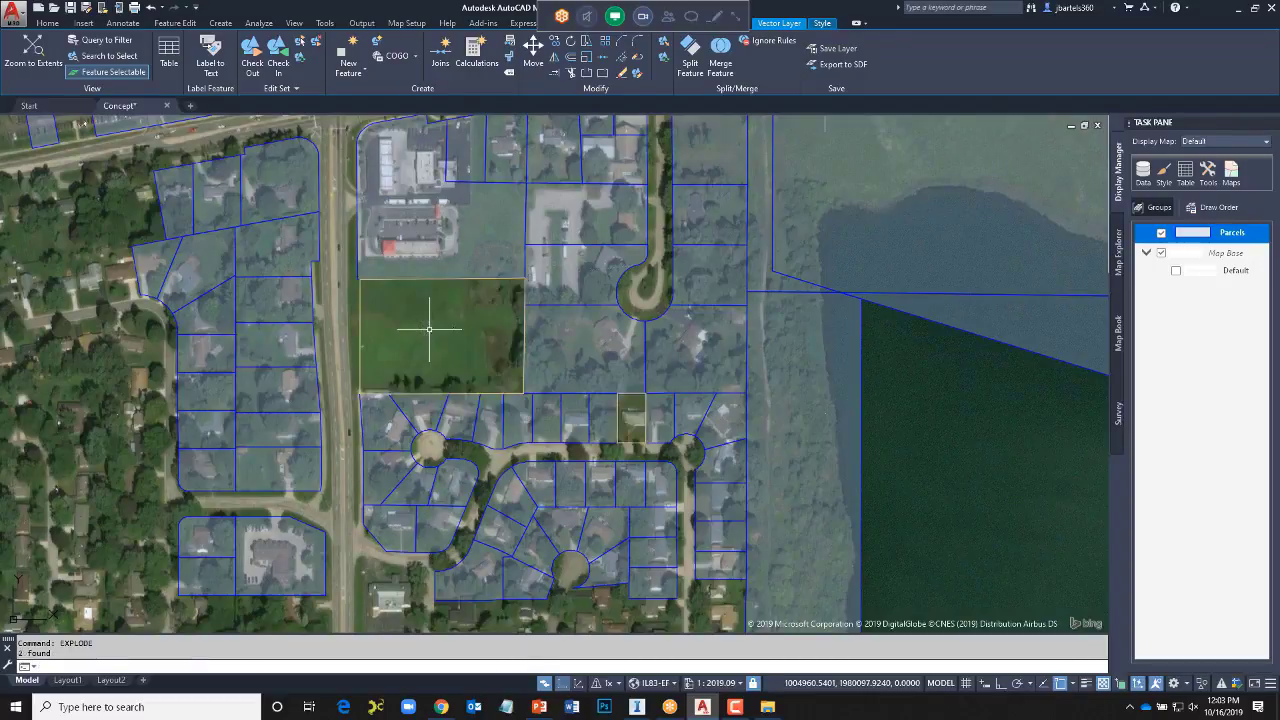
- Hide the Parcels map layer and turn on all AutoCAD layers to display the concept layout on the vacant parcel
click(1160, 235)
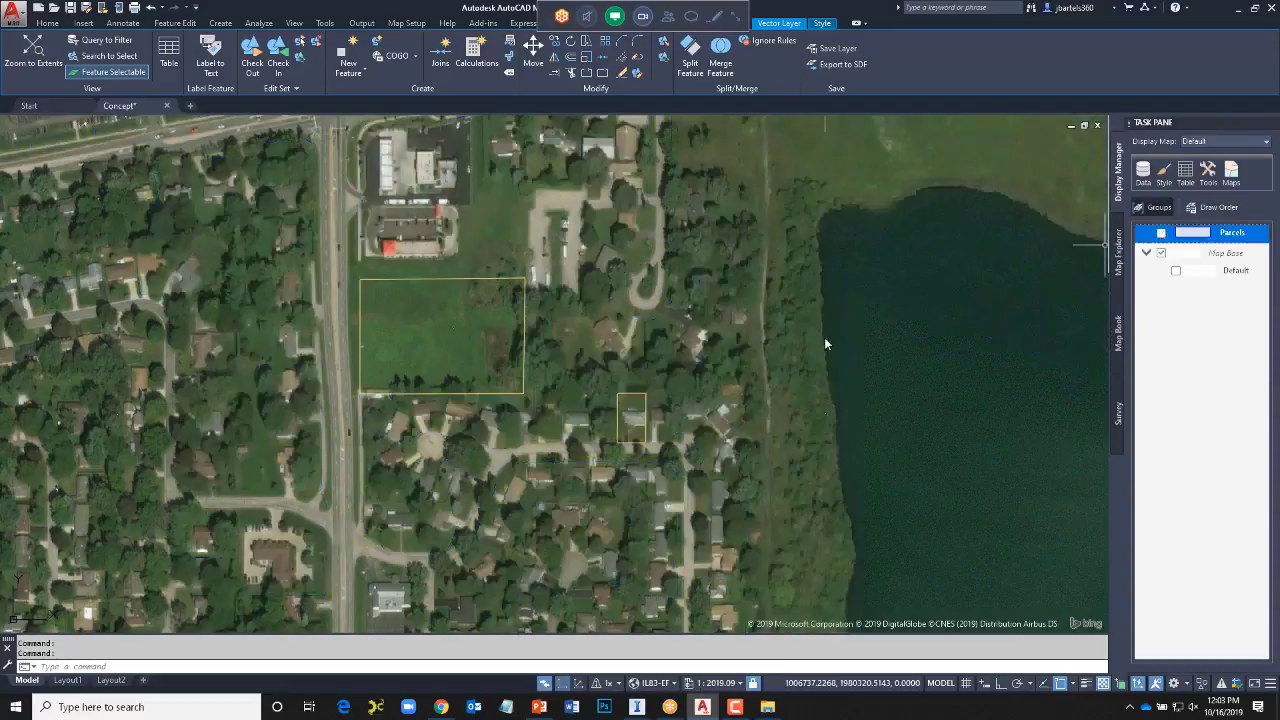
scroll(405, 301, up, 6)
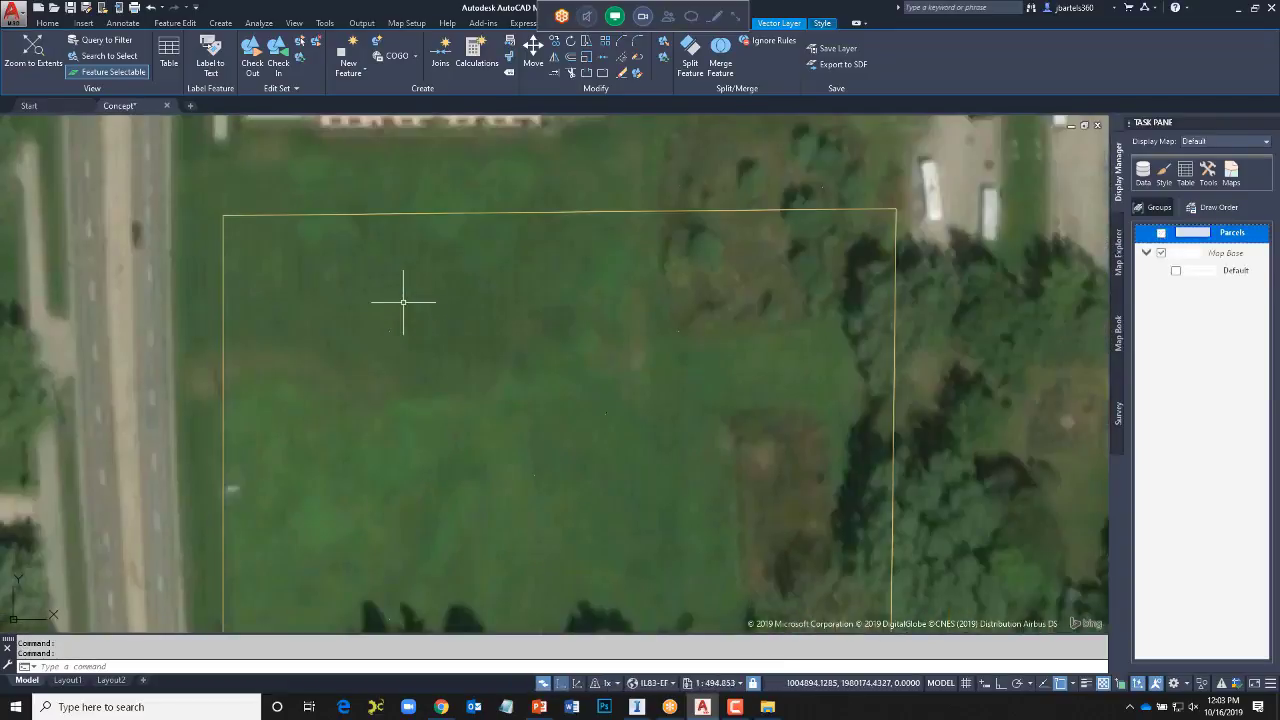
middle_drag(403, 301, 470, 392)
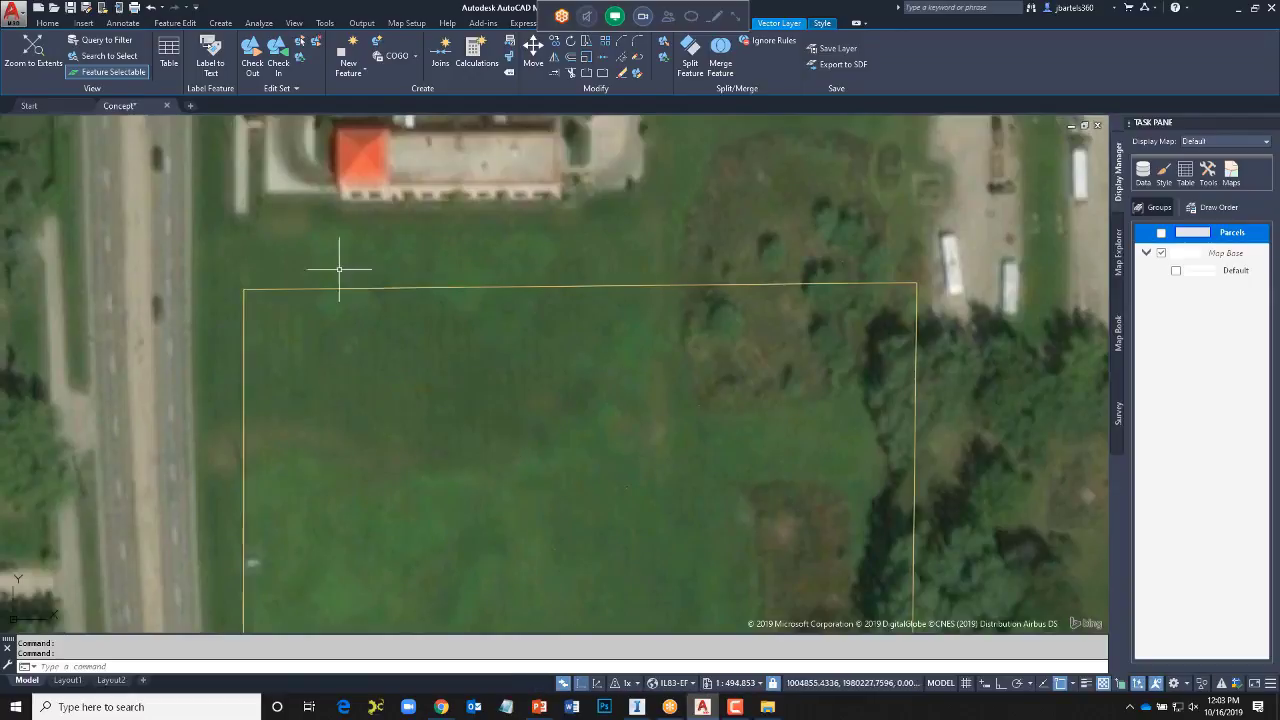
click(53, 25)
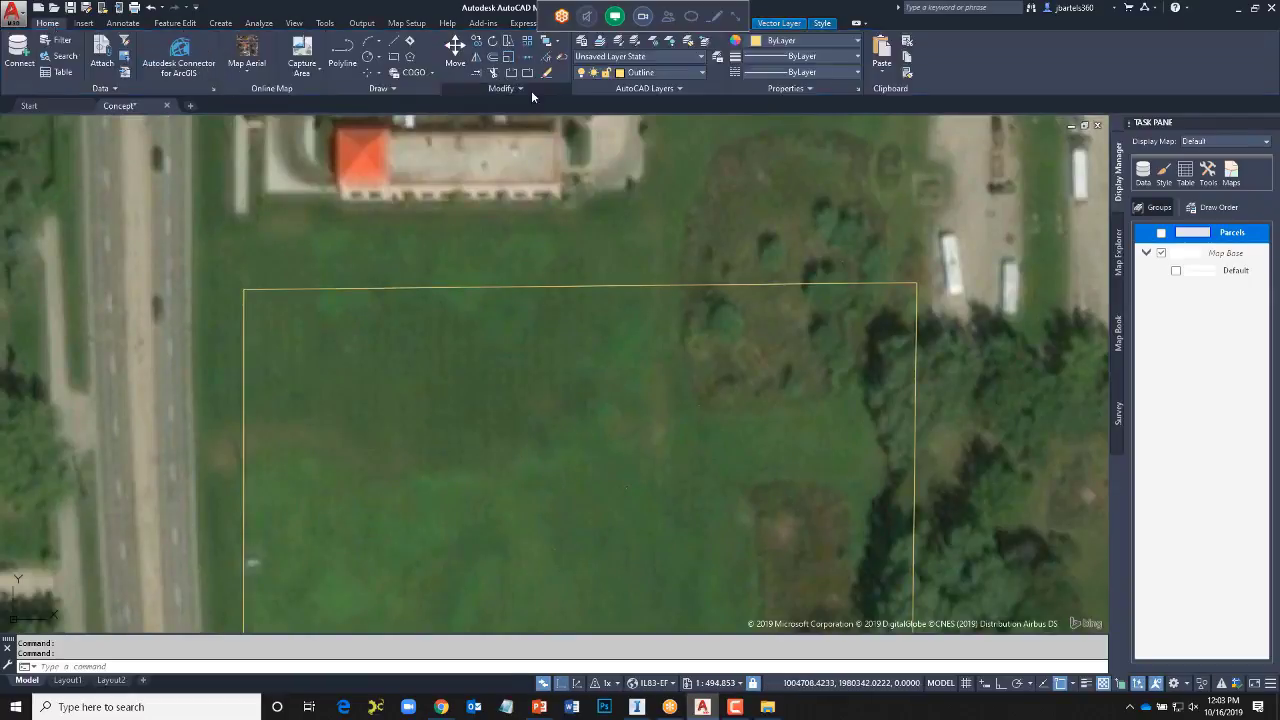
click(623, 90)
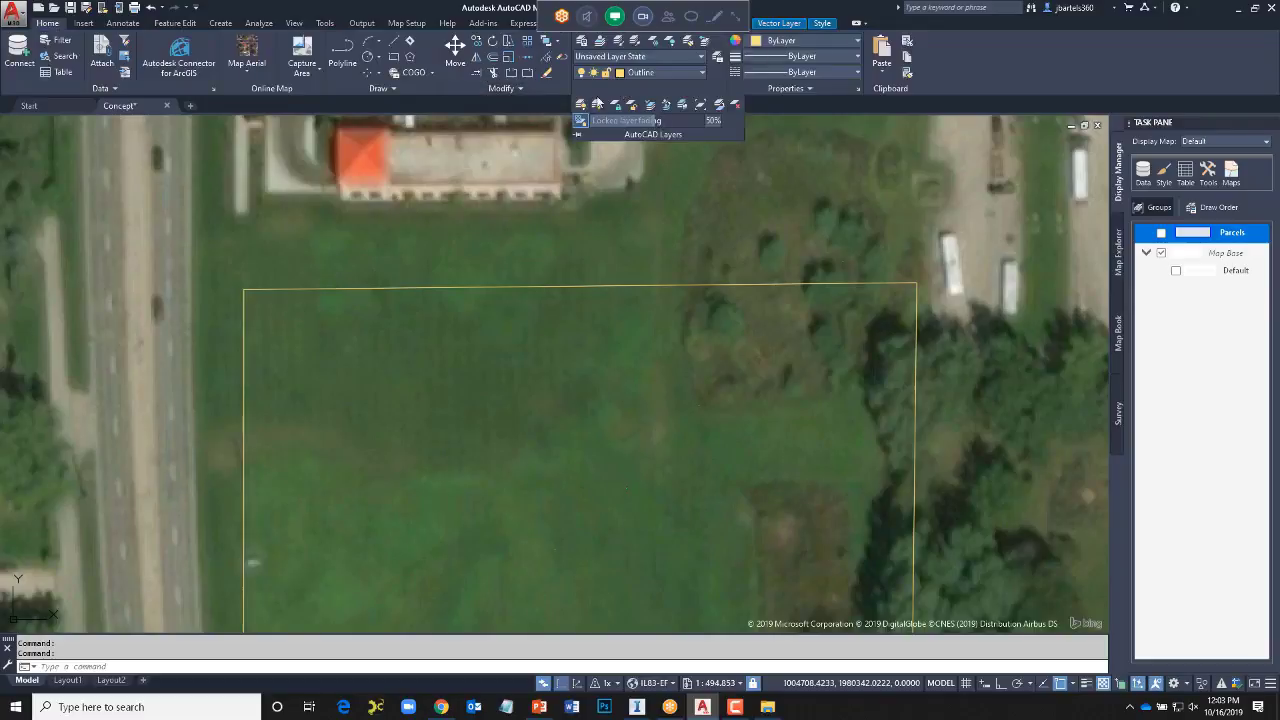
click(582, 106)
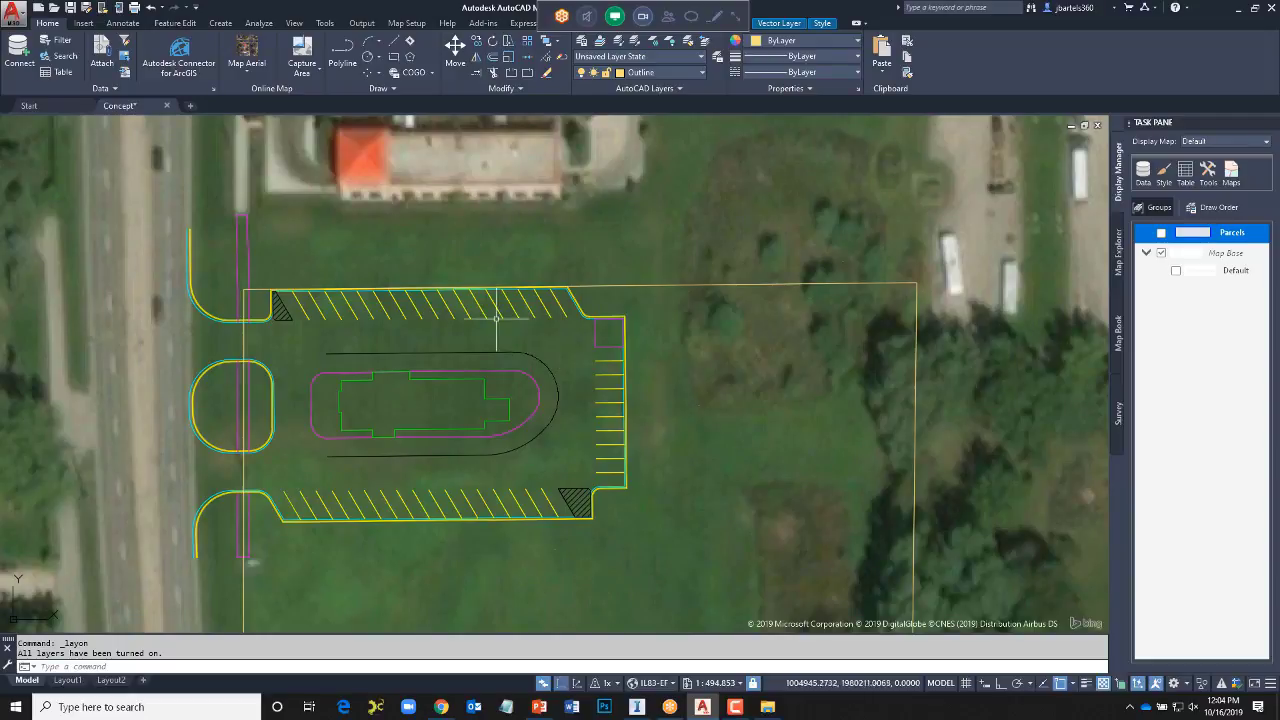
- Run MAPEXPORT with Project Site.shp in 02_Concept Shapes as the ESRI Shapefile output, overwriting the existing file
mouse_move(317, 496)
text(nap)
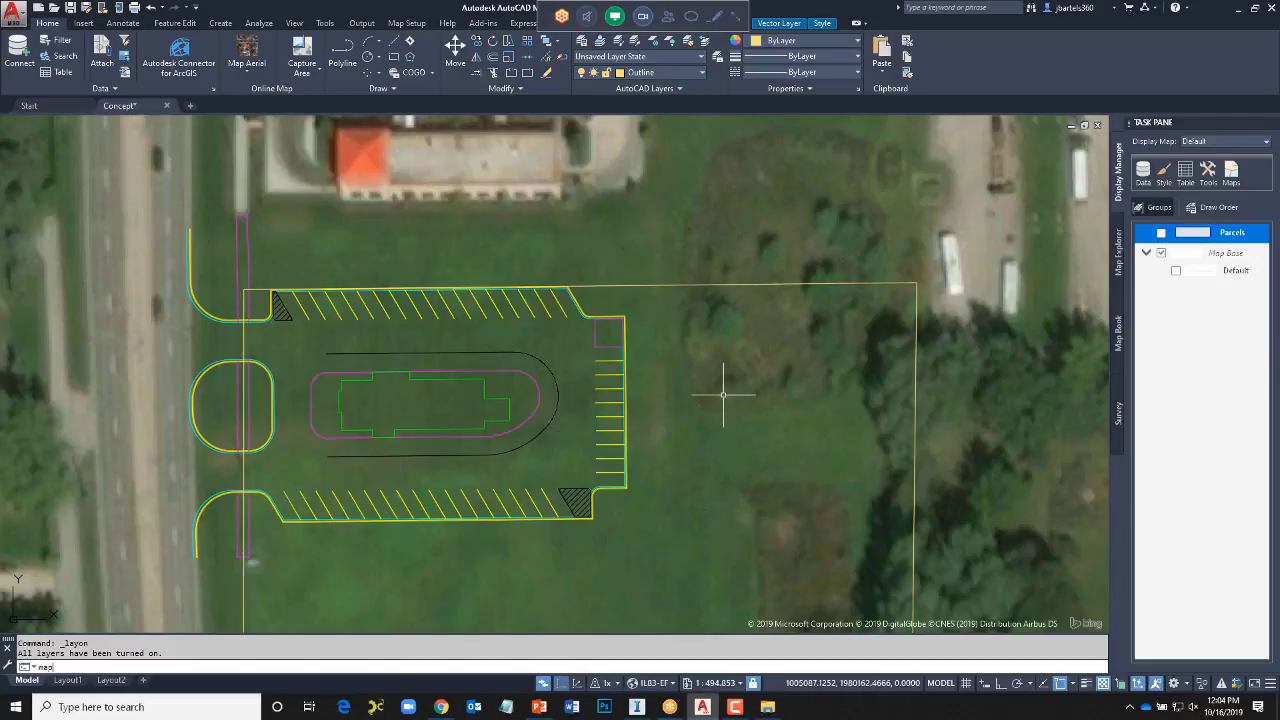
text(export)
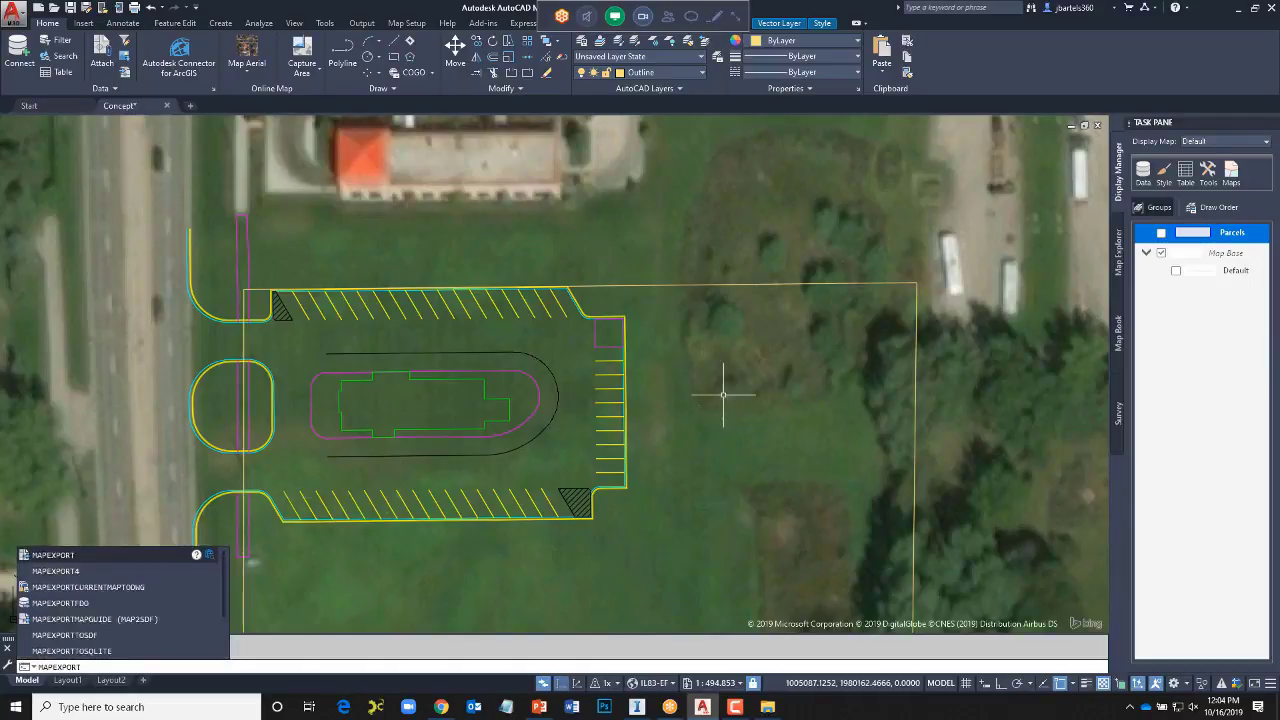
key(Return)
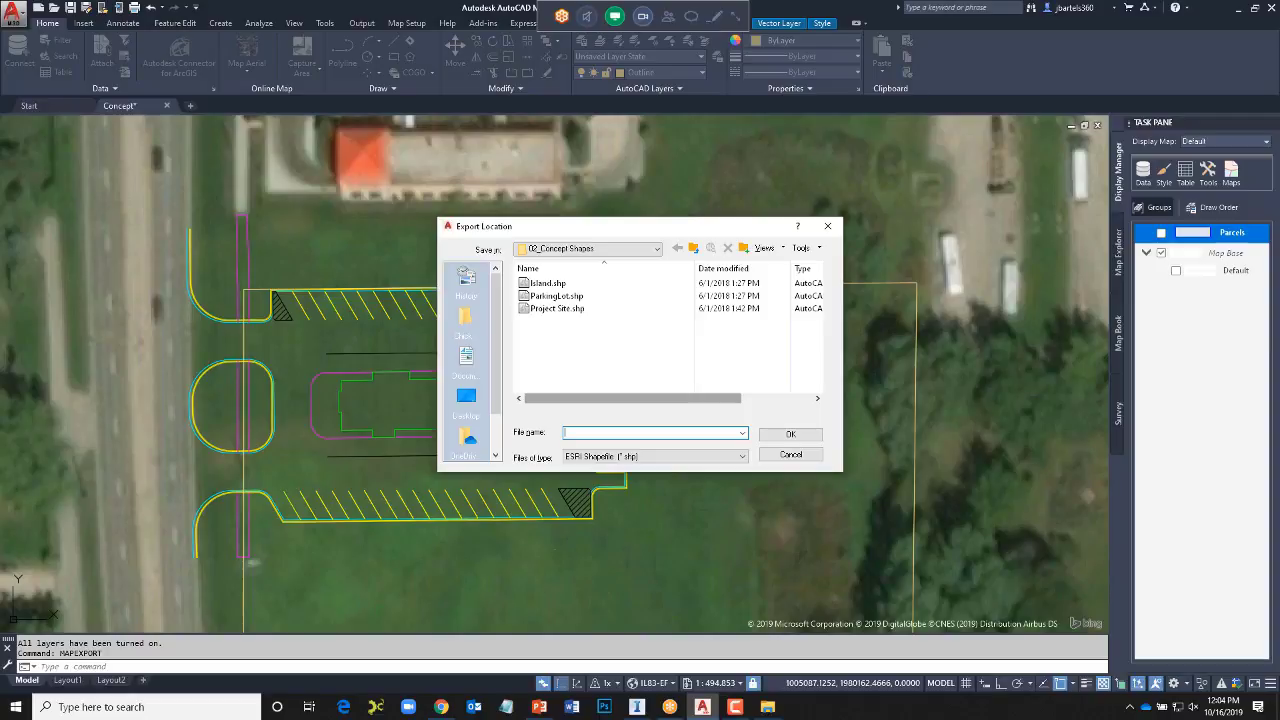
click(553, 309)
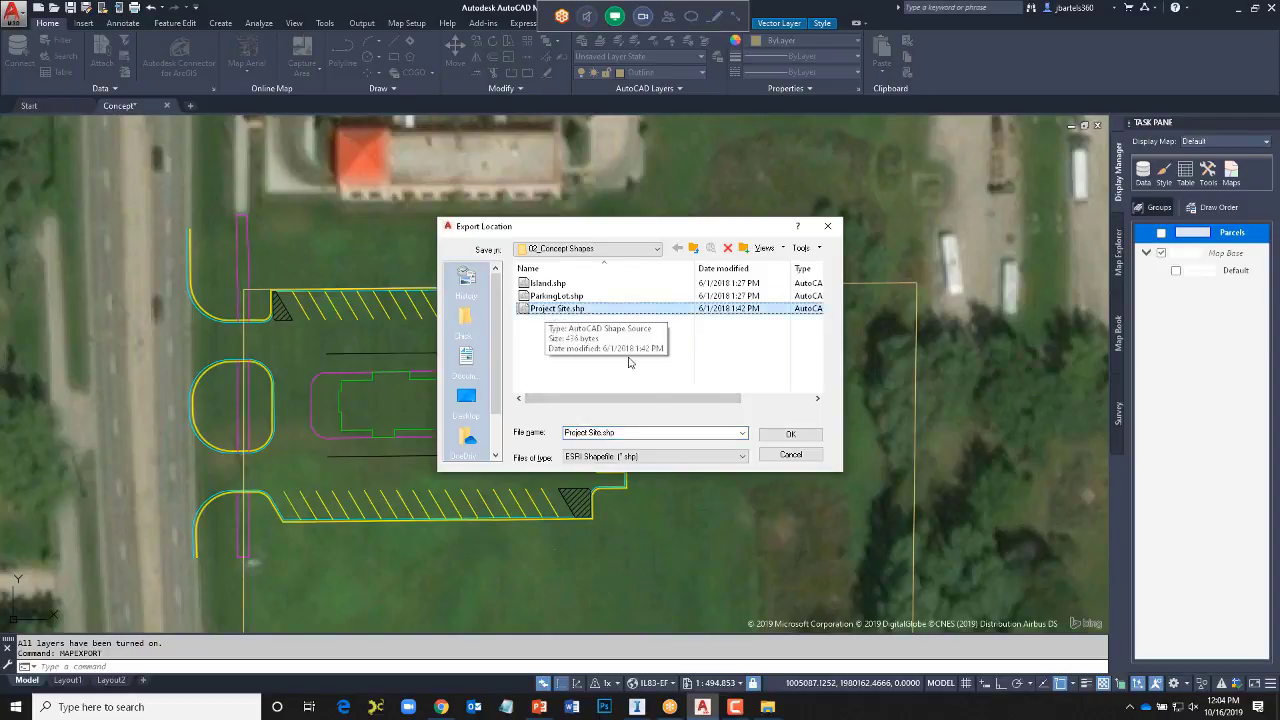
click(778, 436)
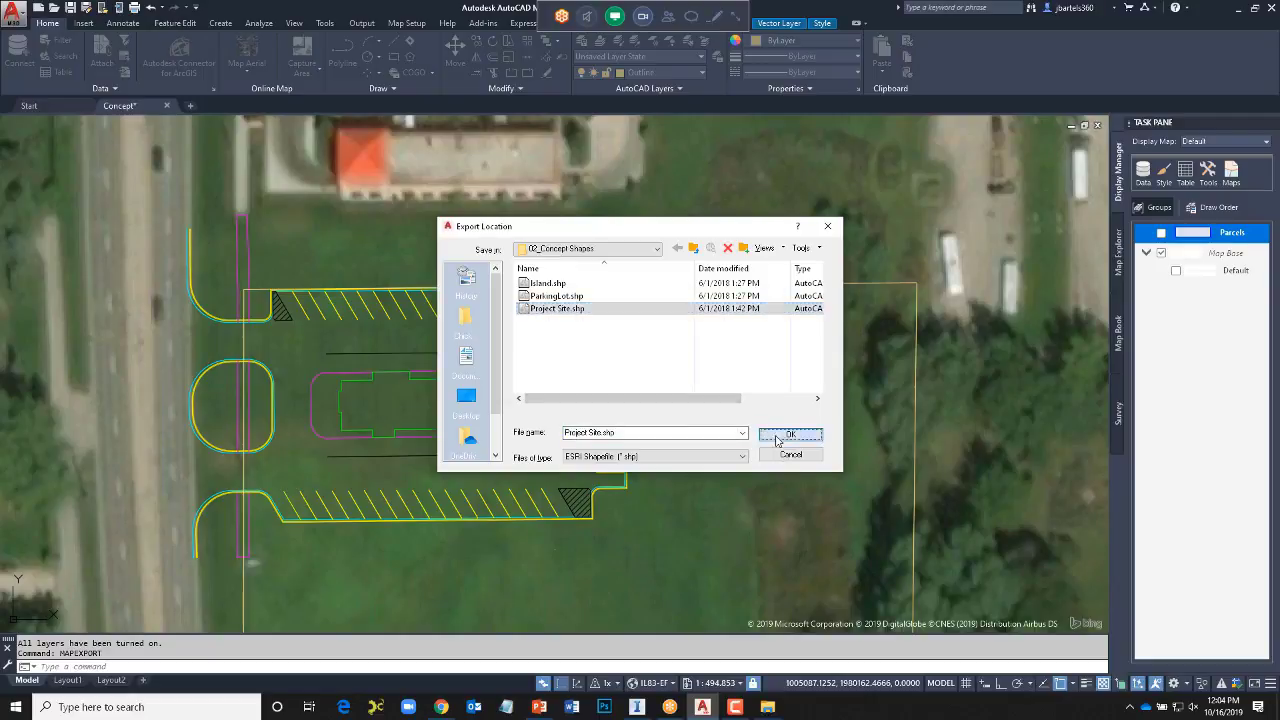
click(698, 390)
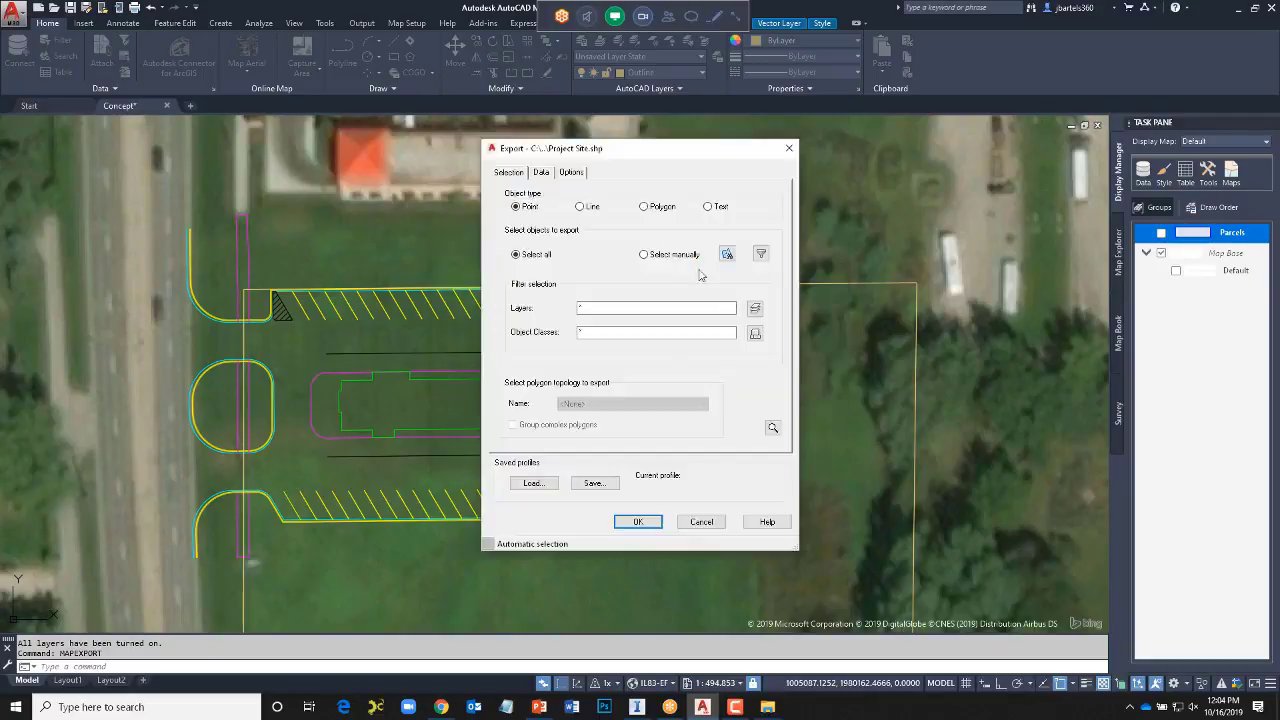
- Set the export object type to Polygon and manually select the vacant parcel's boundary as the object to export
click(643, 206)
click(727, 253)
click(722, 286)
key(Return)
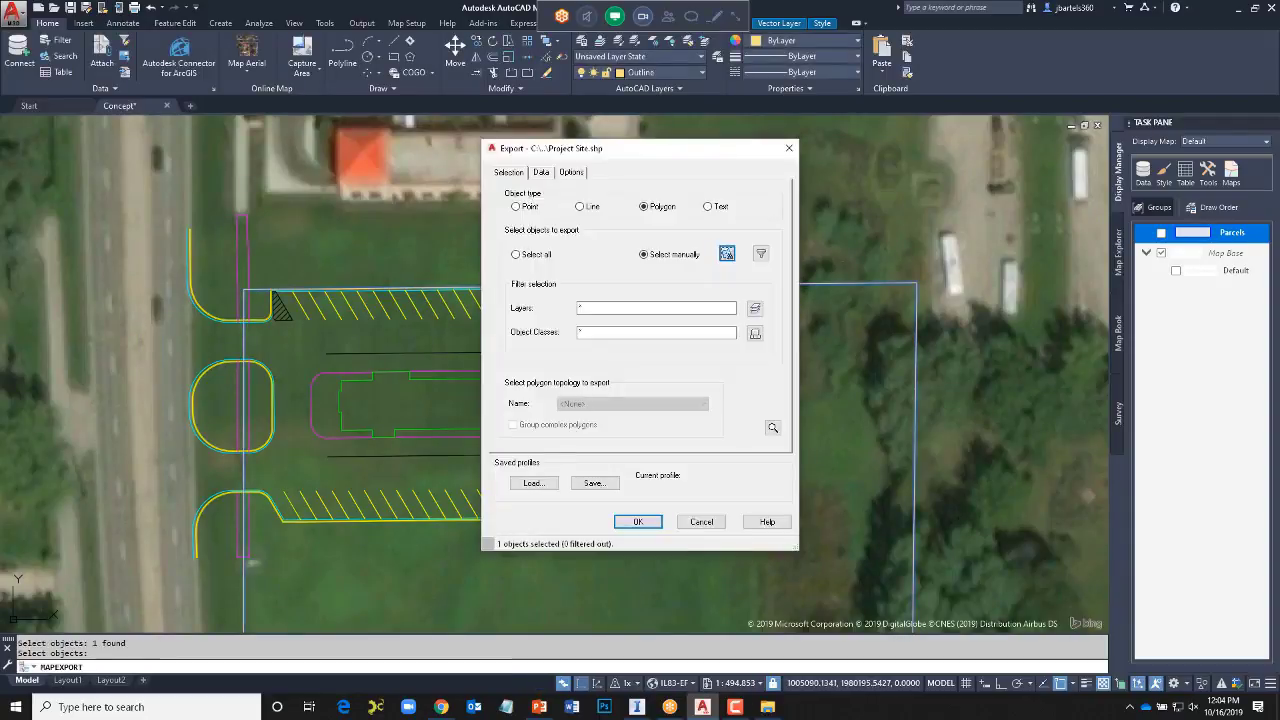
- Enable treating closed polylines as polygons in the export options and run the shapefile export
click(539, 174)
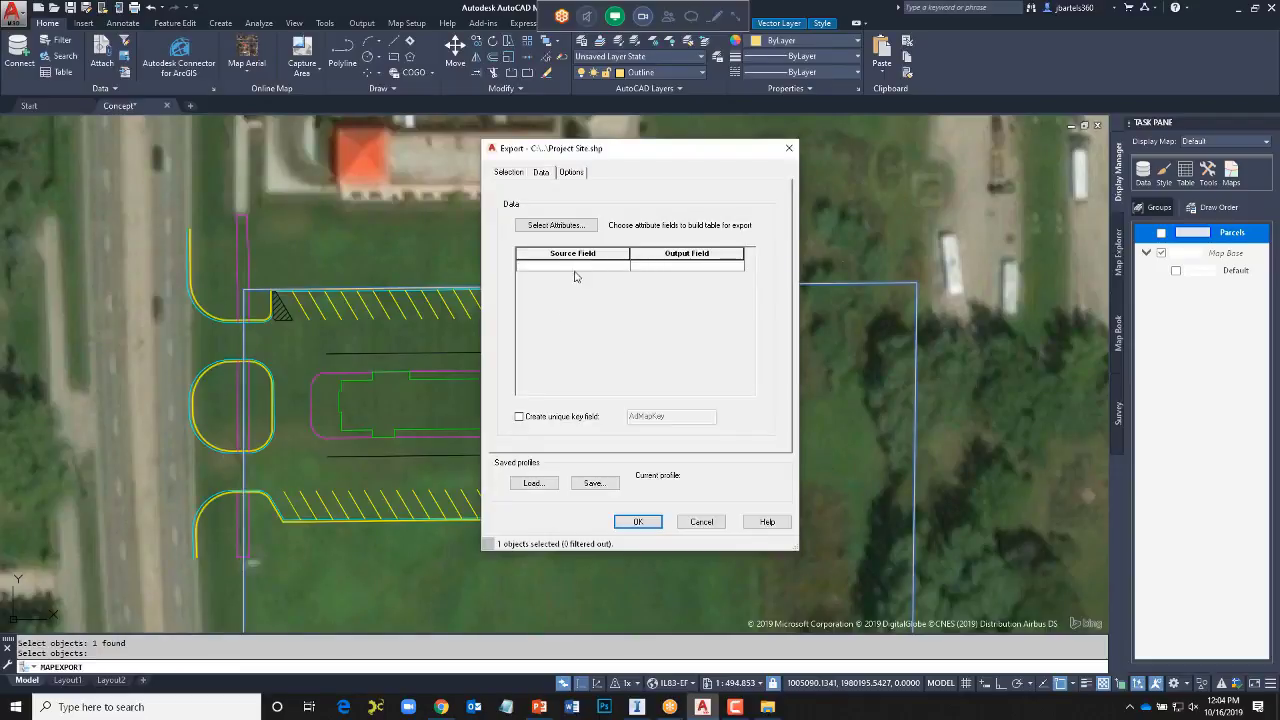
click(574, 173)
click(511, 300)
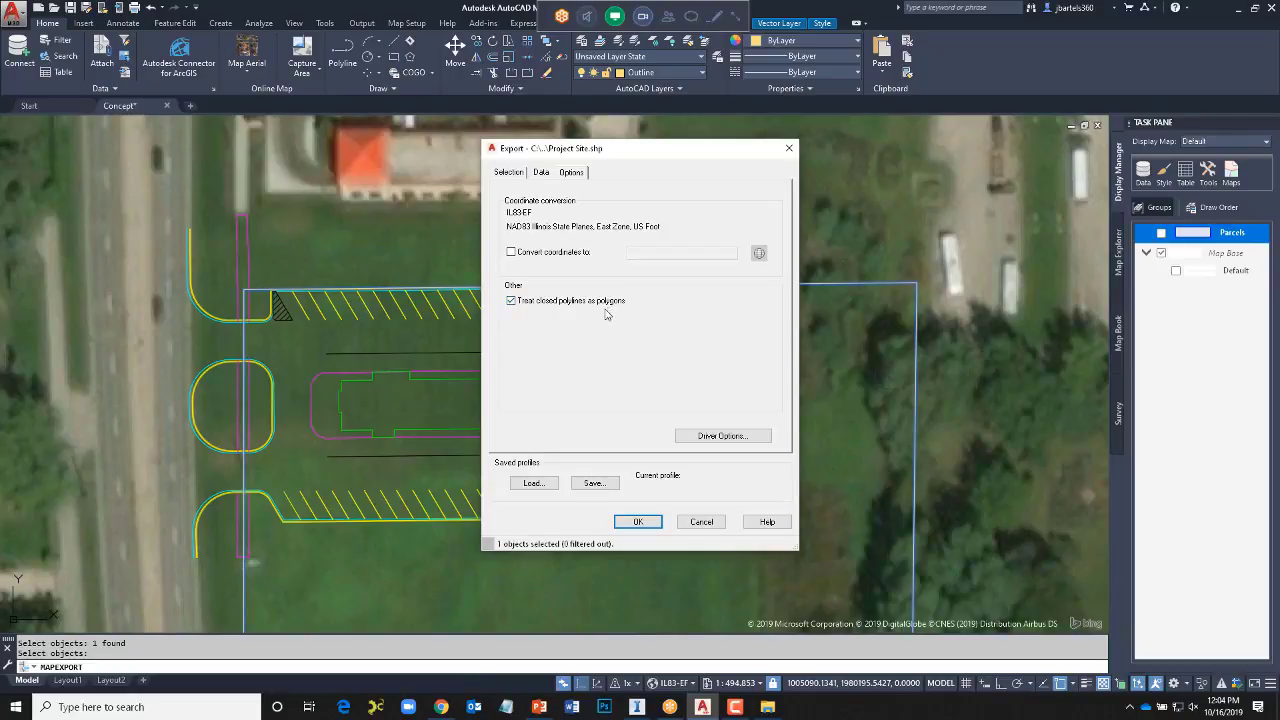
click(640, 521)
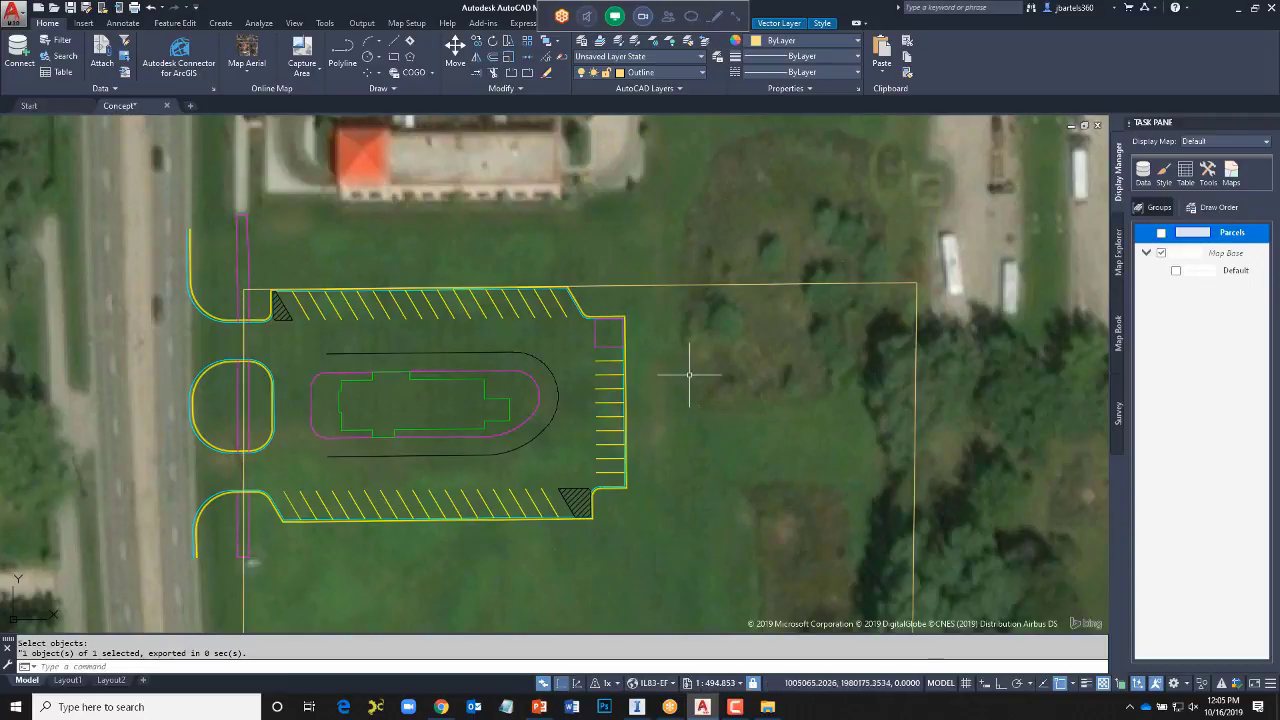
- Close AutoCAD Map 3D without saving Concept.dwg and switch to the CWConcept model in InfraWorks
click(1270, 7)
click(661, 343)
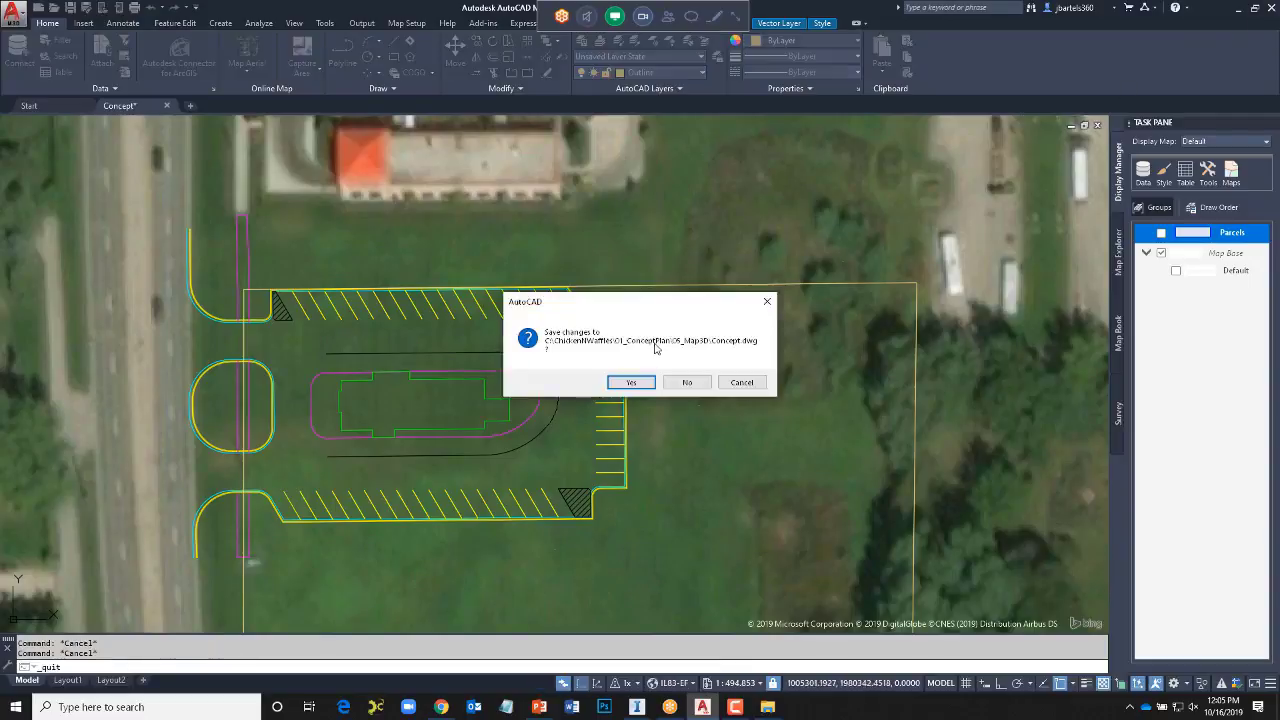
click(689, 381)
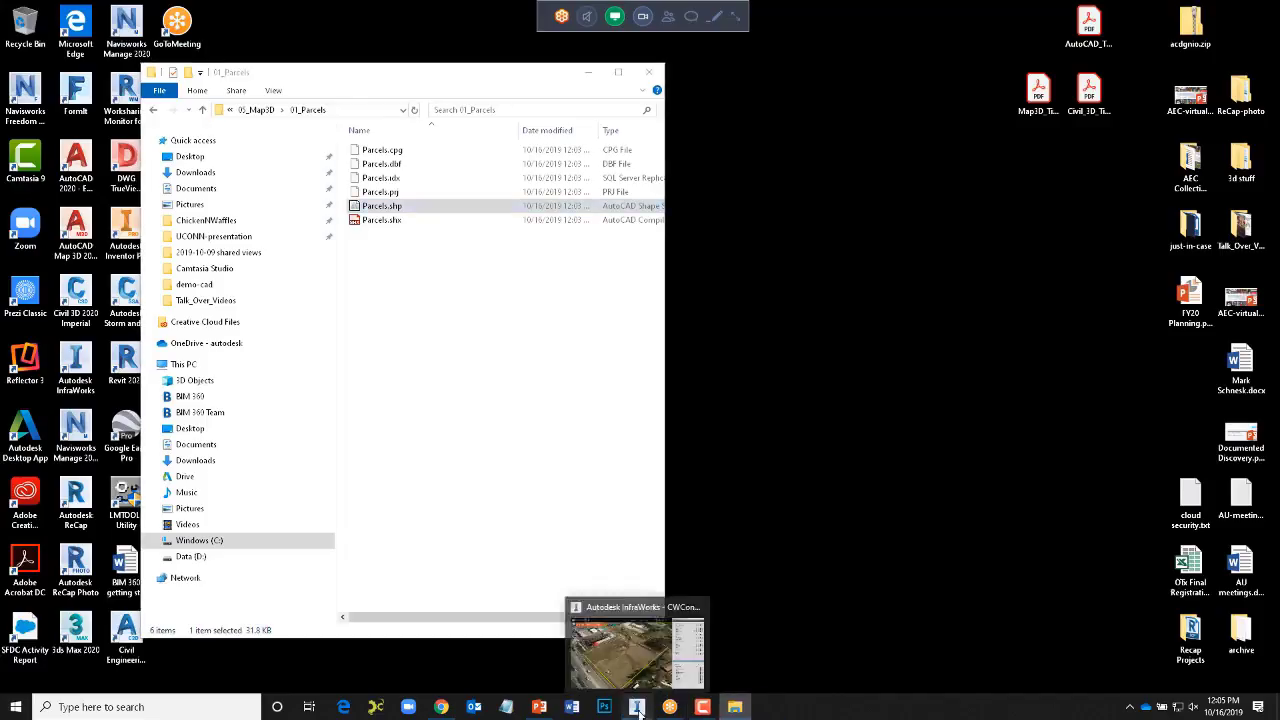
click(637, 707)
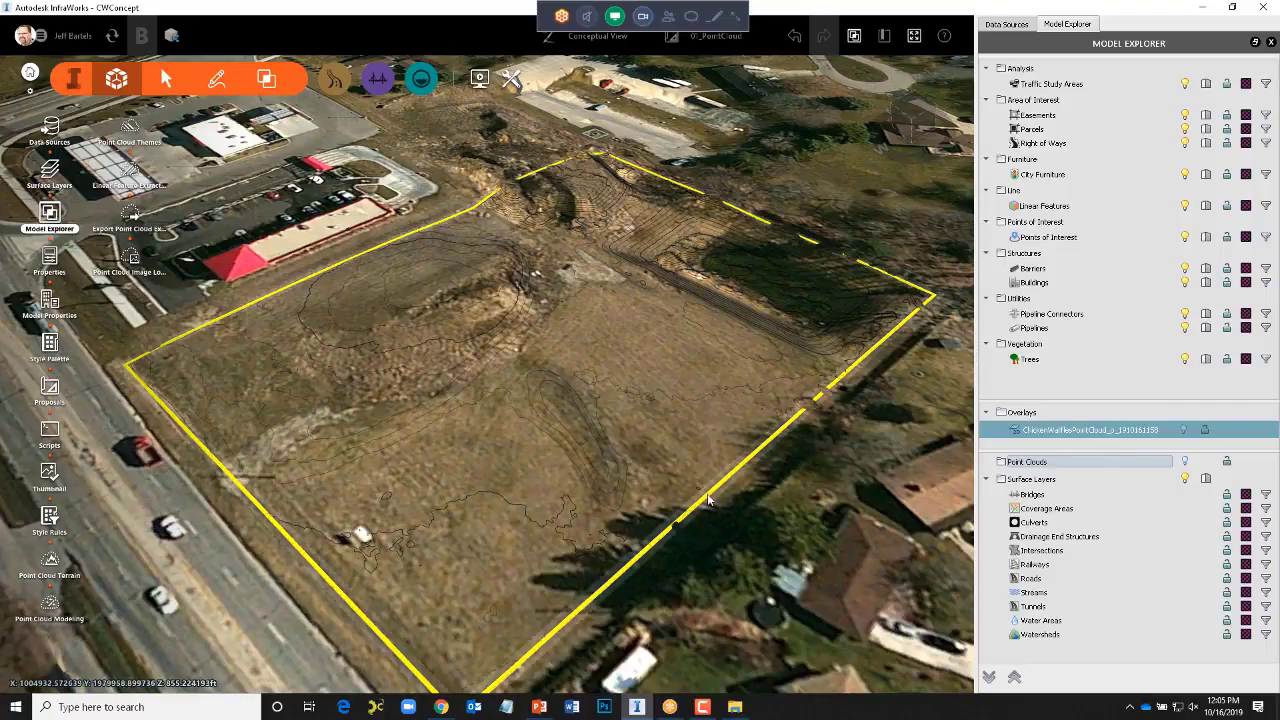
- Delete the sketched yellow parcel with its contours from the vacant site
click(626, 497)
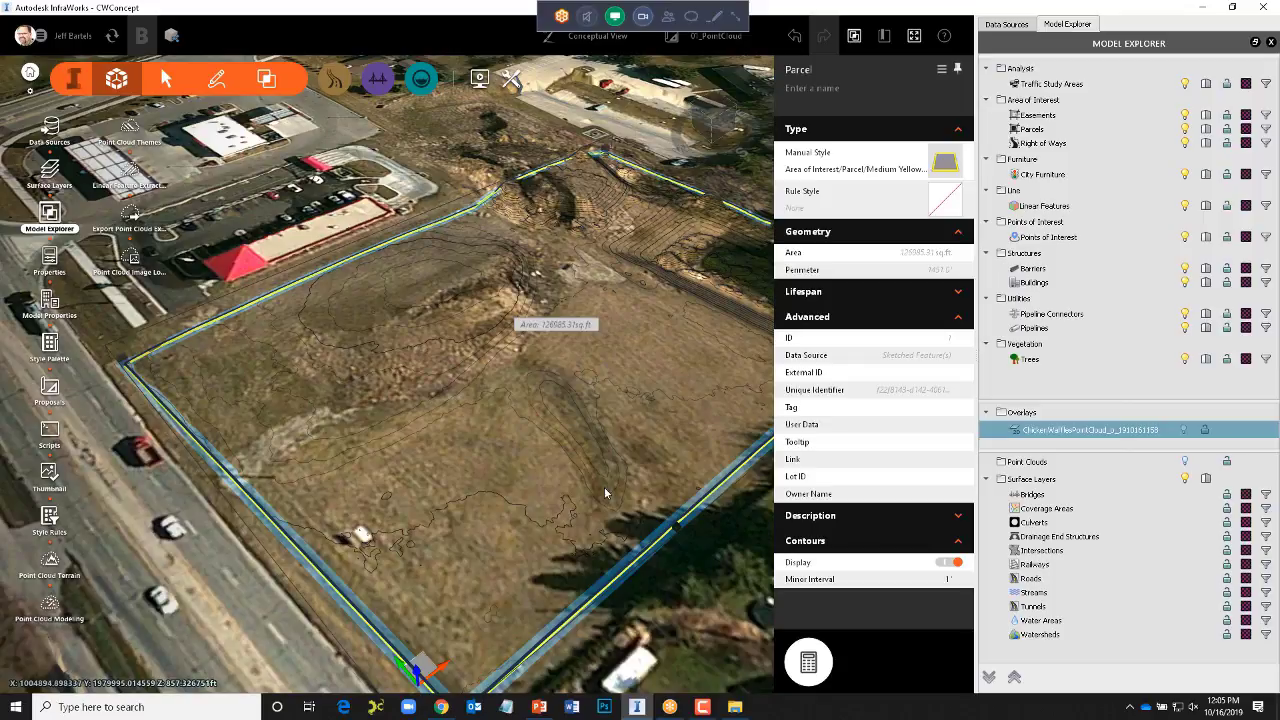
click(604, 487)
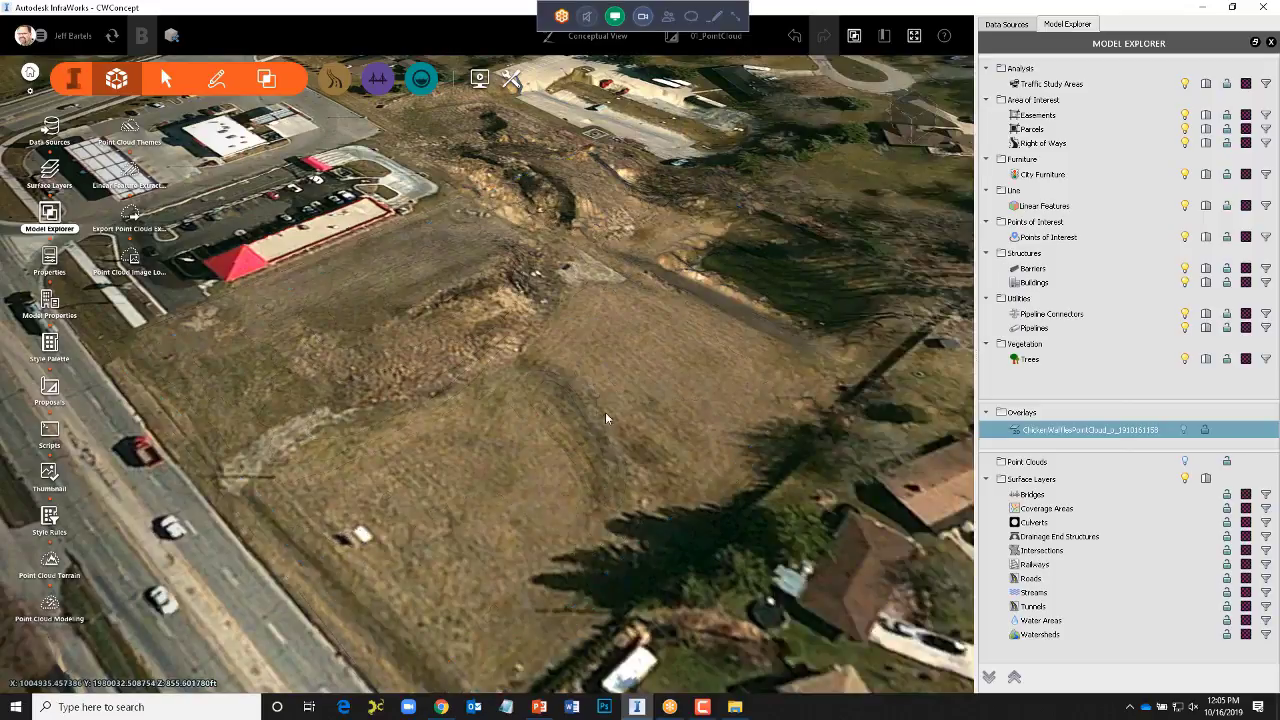
- Review the available file data source formats and database connection types, and close the connection dialog without connecting
click(1007, 24)
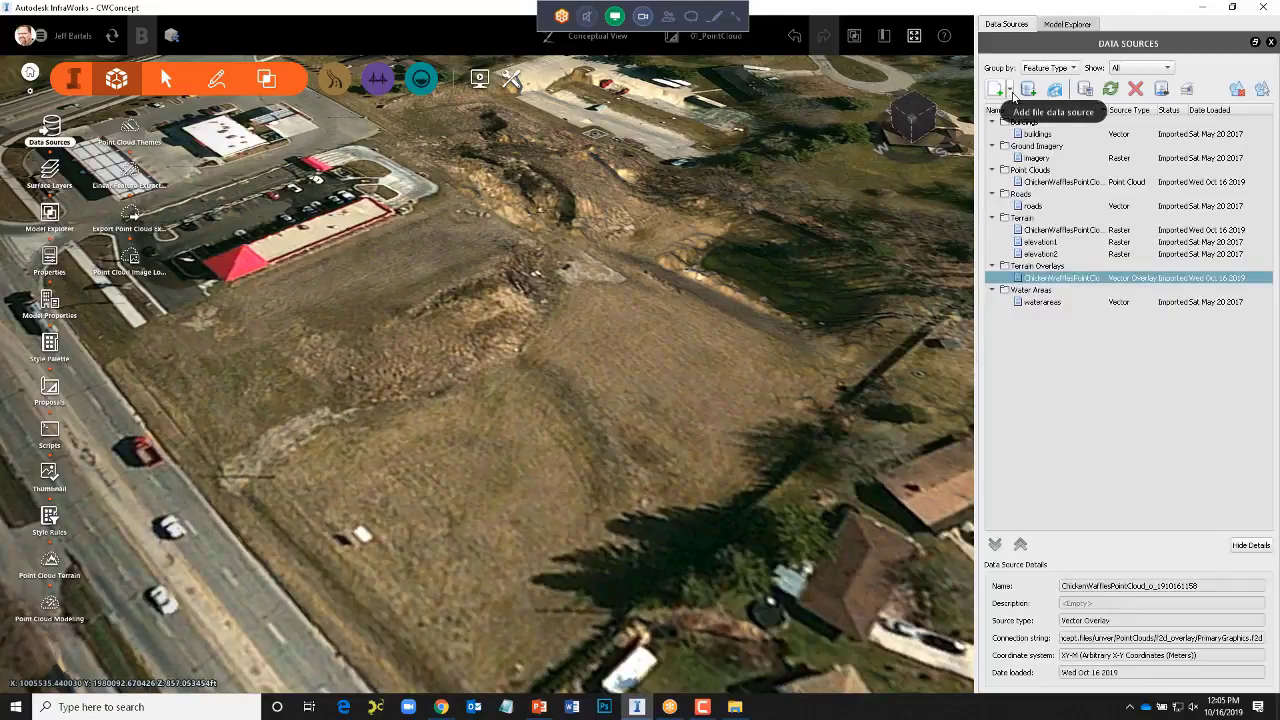
click(1011, 91)
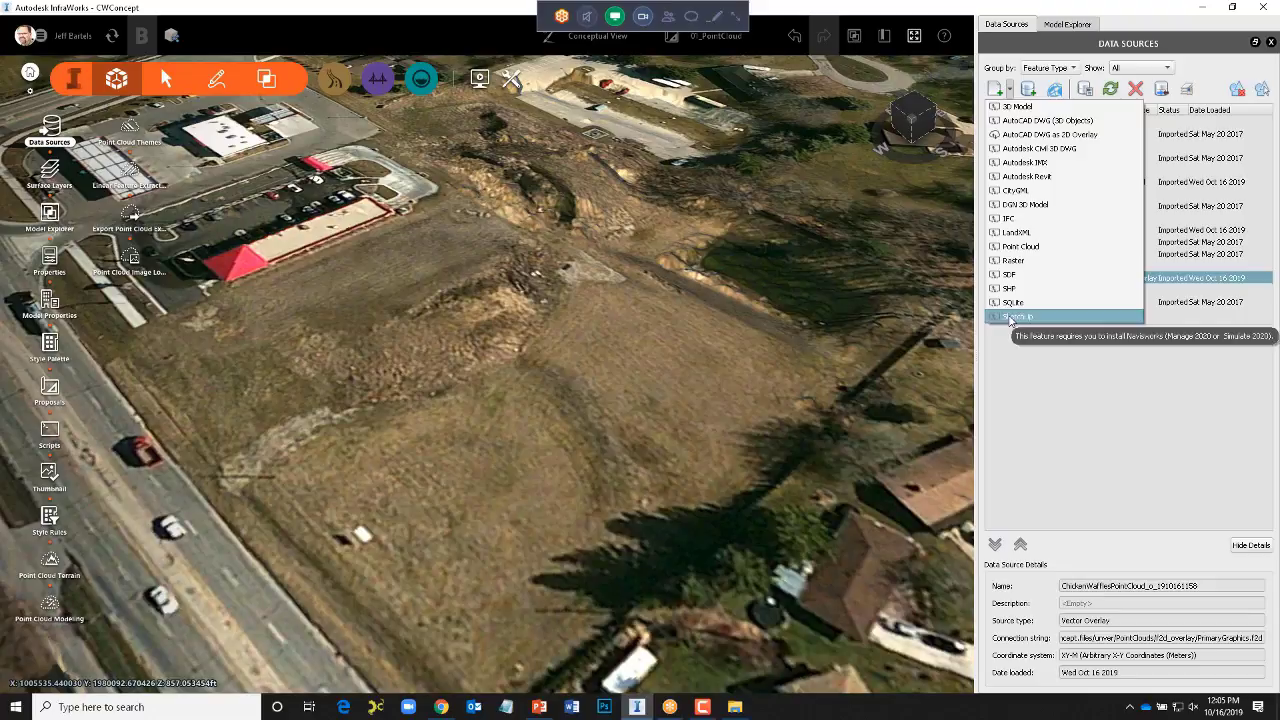
click(1018, 102)
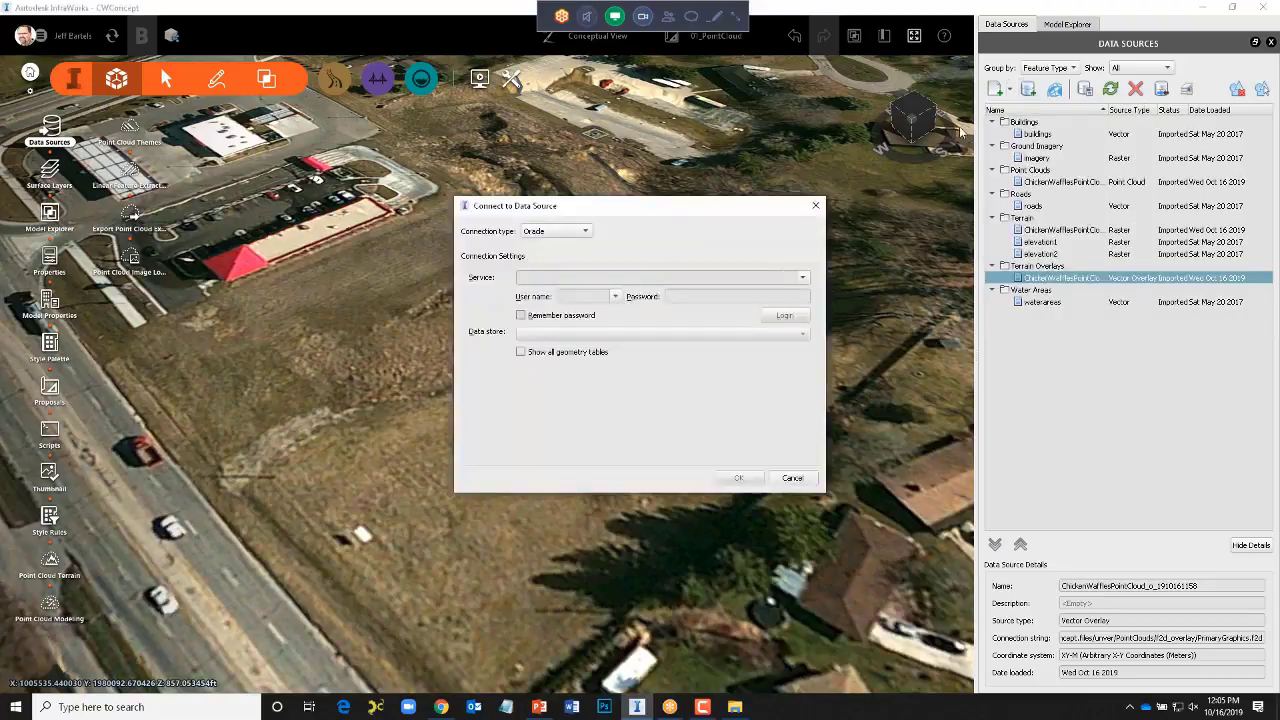
click(588, 231)
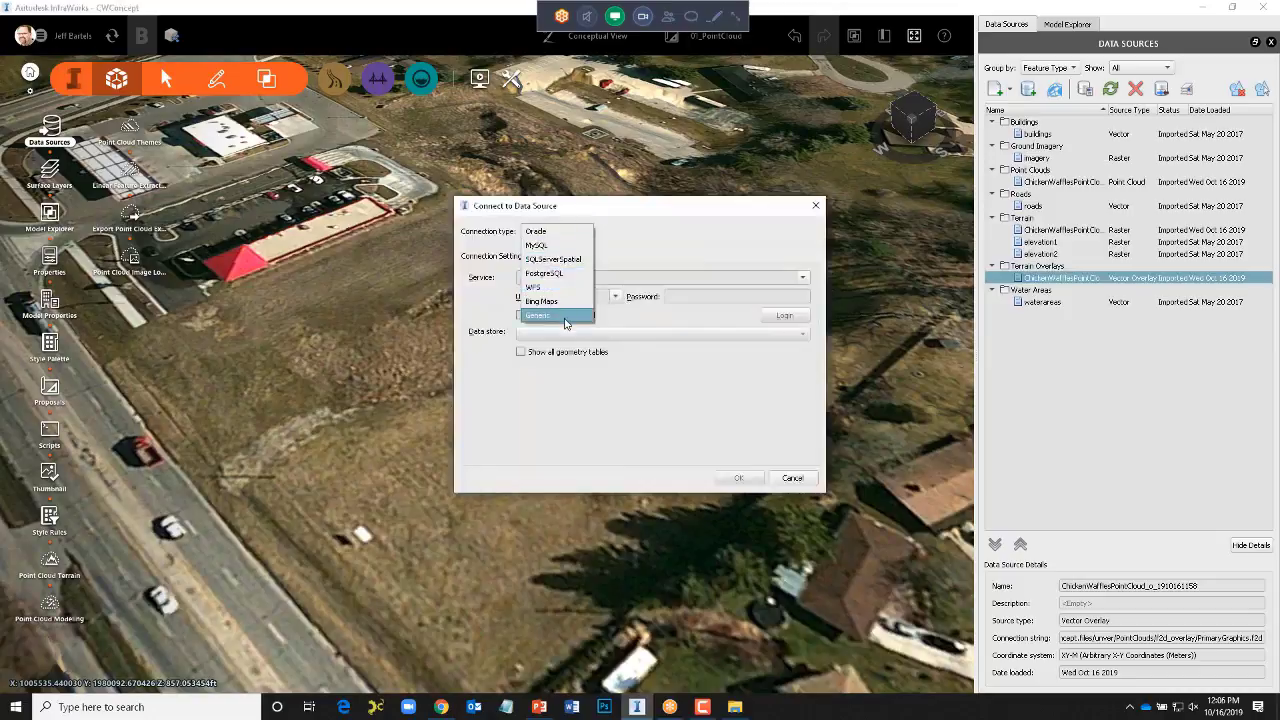
click(816, 207)
click(816, 207)
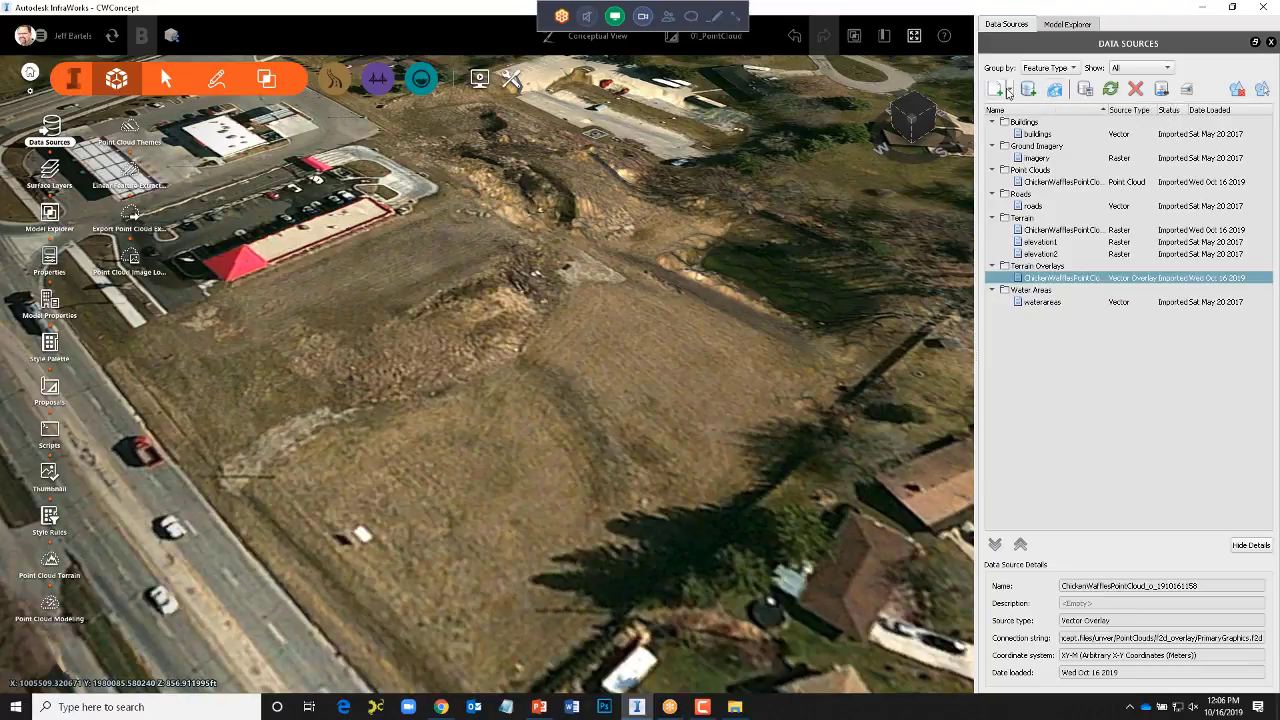
- Add Project Site.shp from ChickenNWaffles, 01_ConceptPlan, 05_Map3D, 02_Concept Shapes as an SHP data source
click(1009, 89)
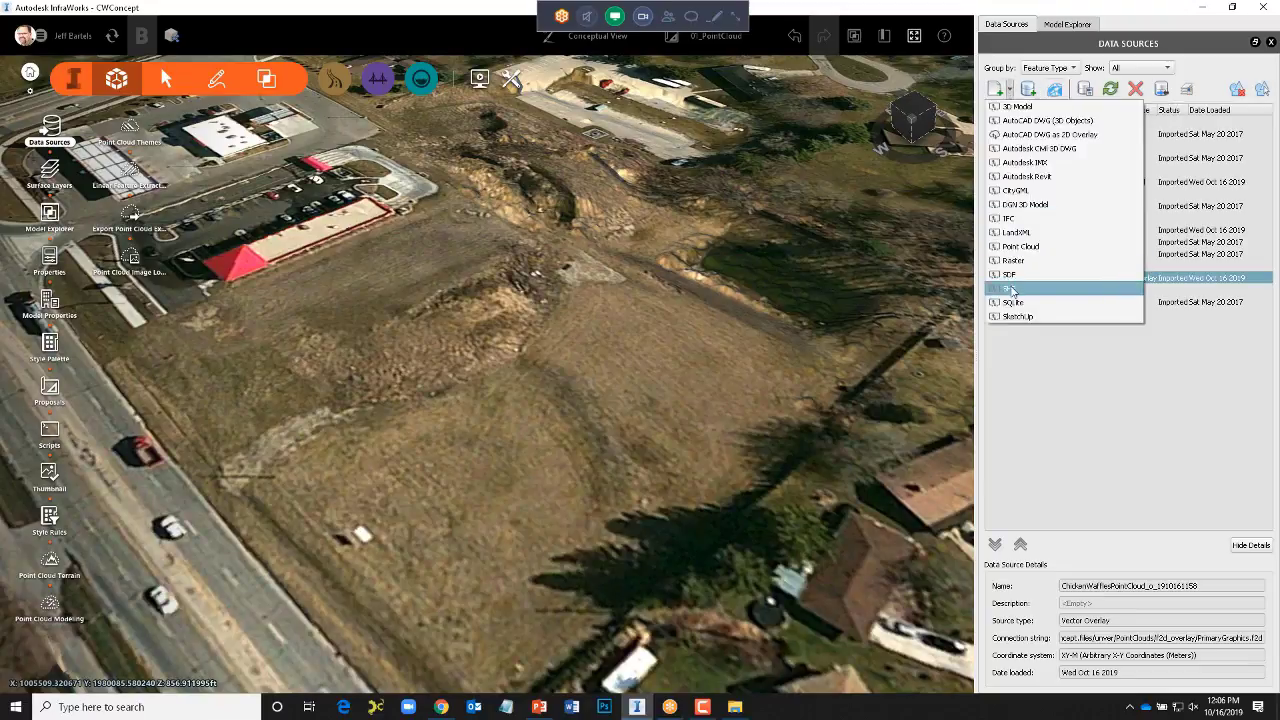
click(766, 262)
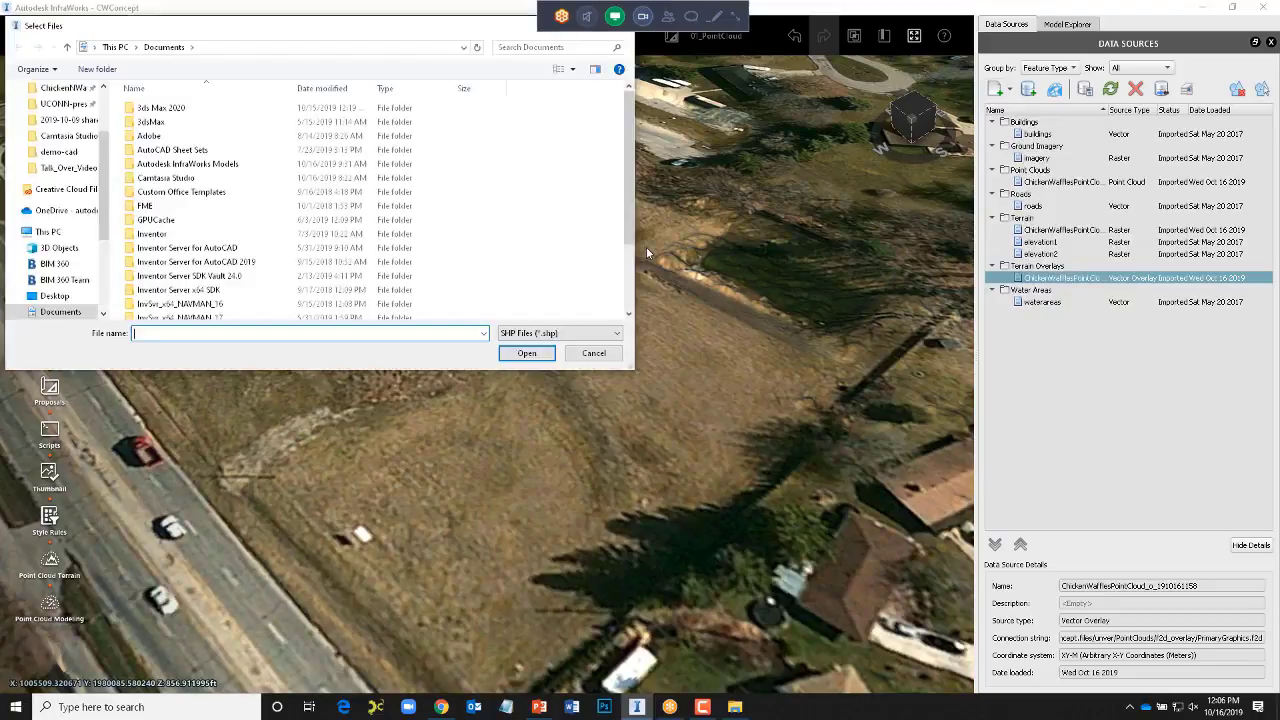
click(68, 89)
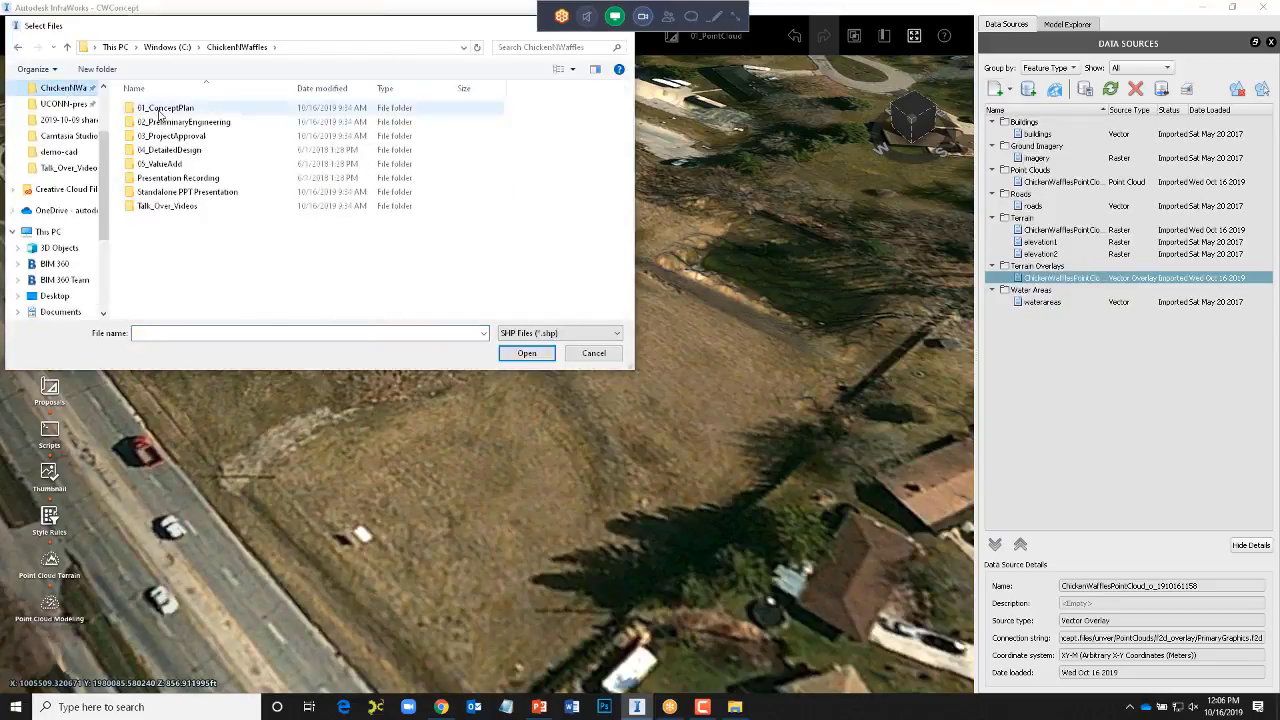
double_click(162, 108)
double_click(158, 164)
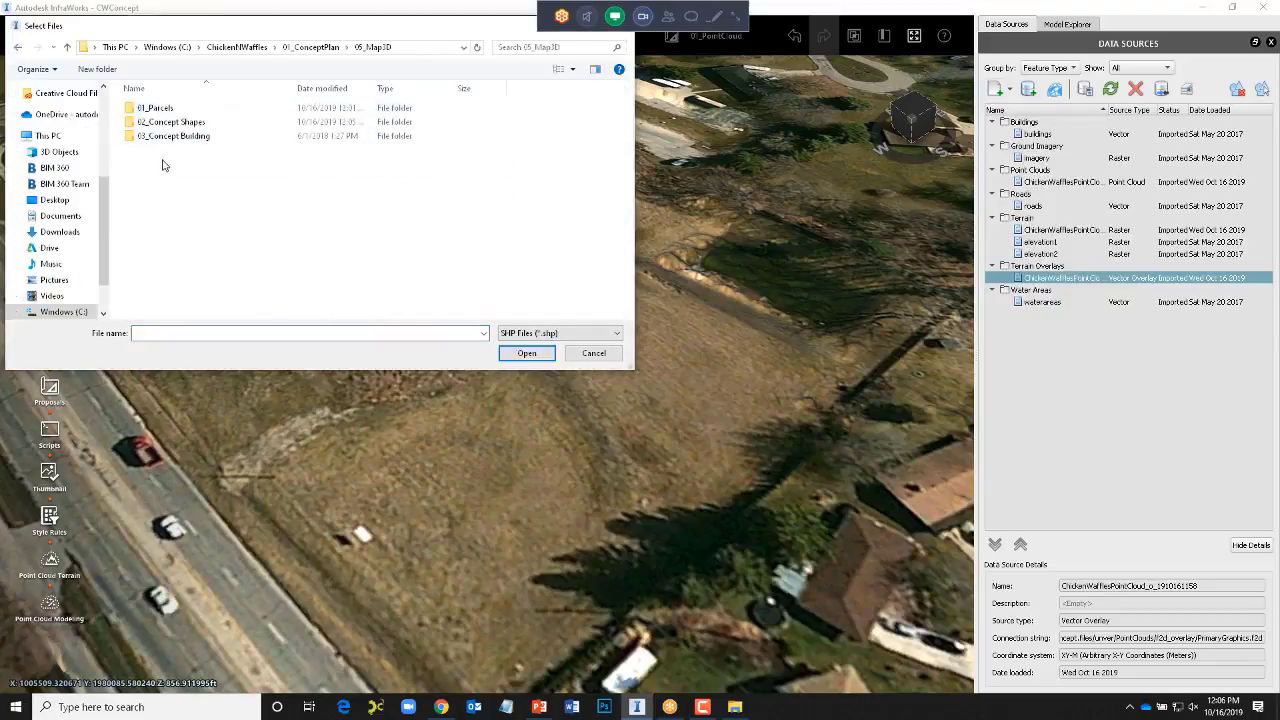
click(170, 123)
double_click(170, 122)
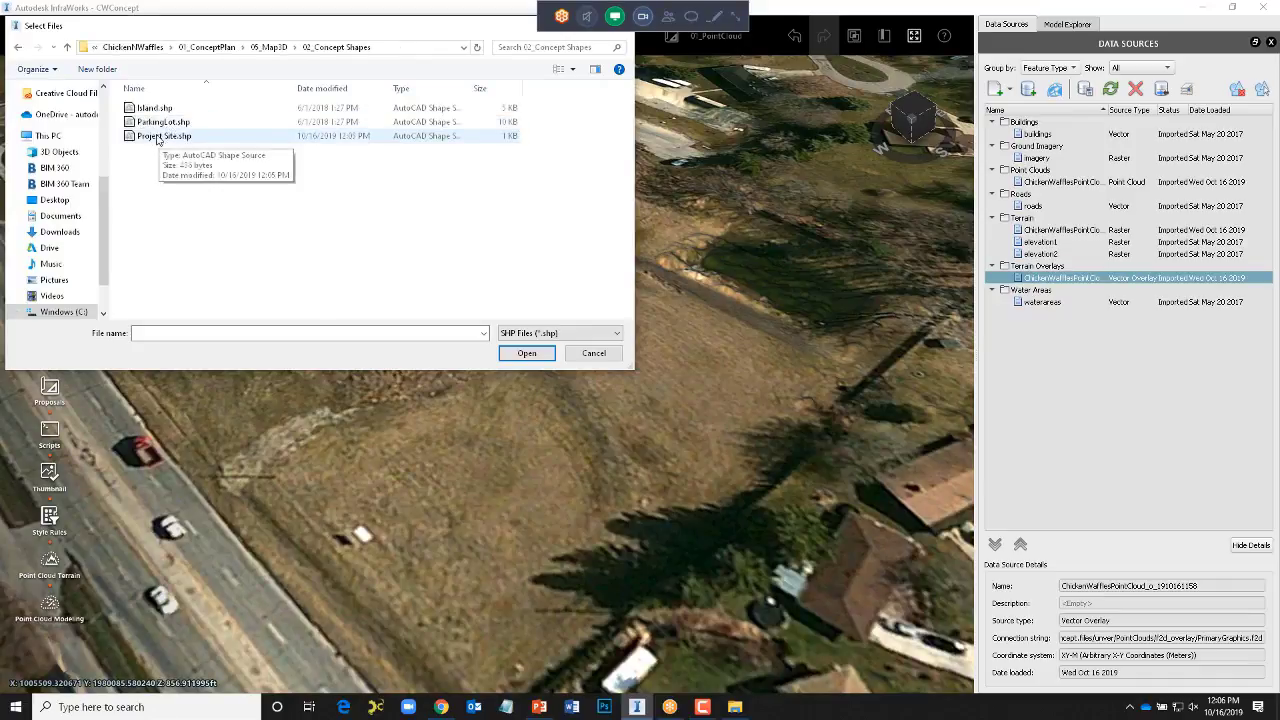
click(157, 137)
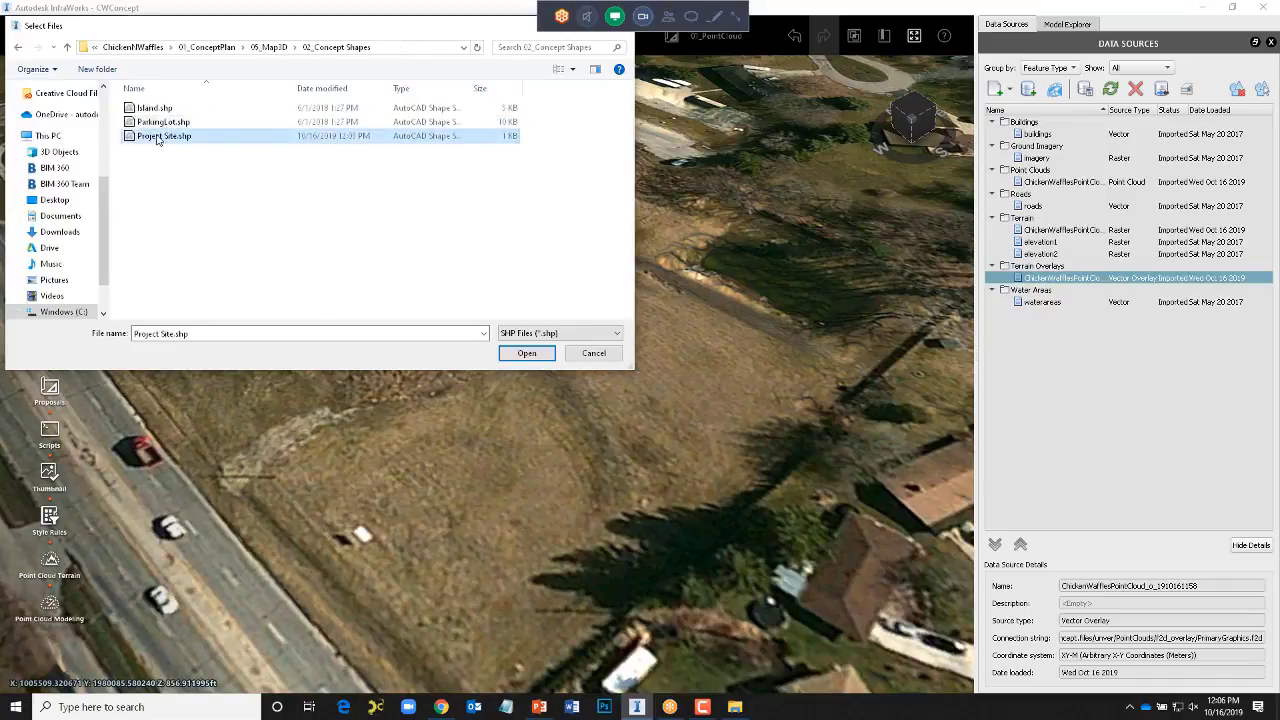
click(525, 353)
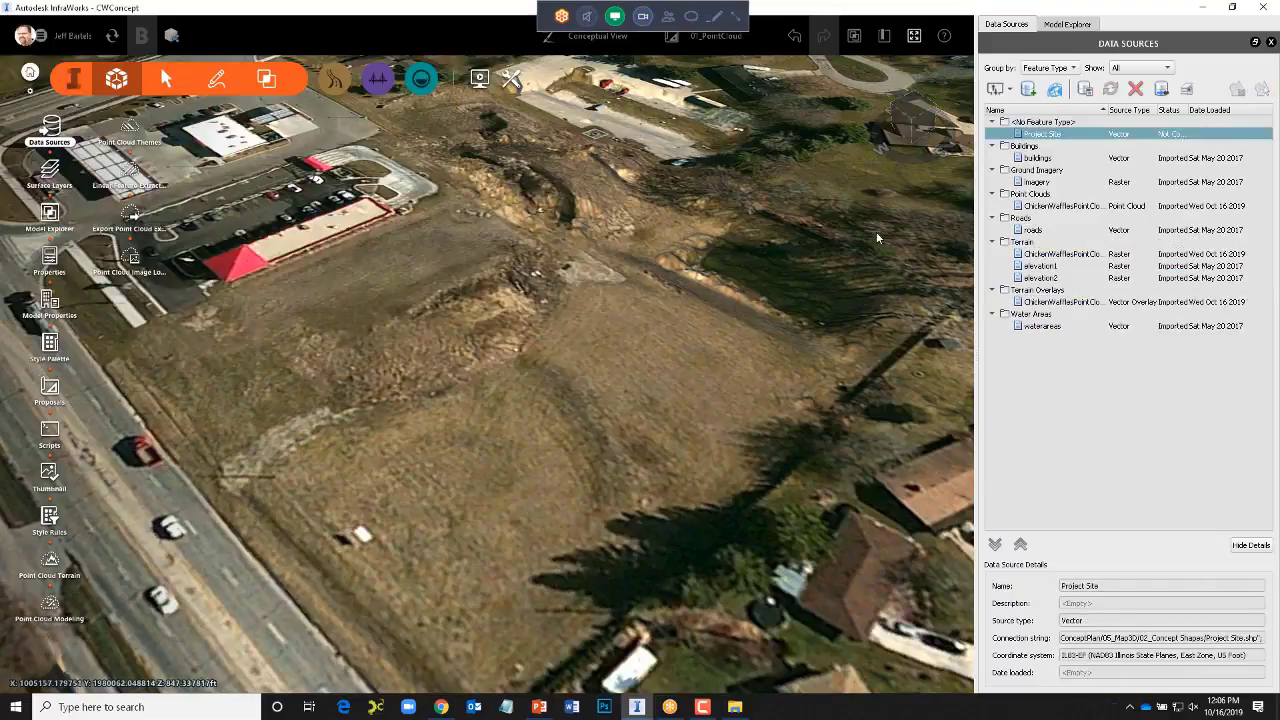
- Open the Project Site data source configuration and set its type to Coverage Areas
double_click(1031, 136)
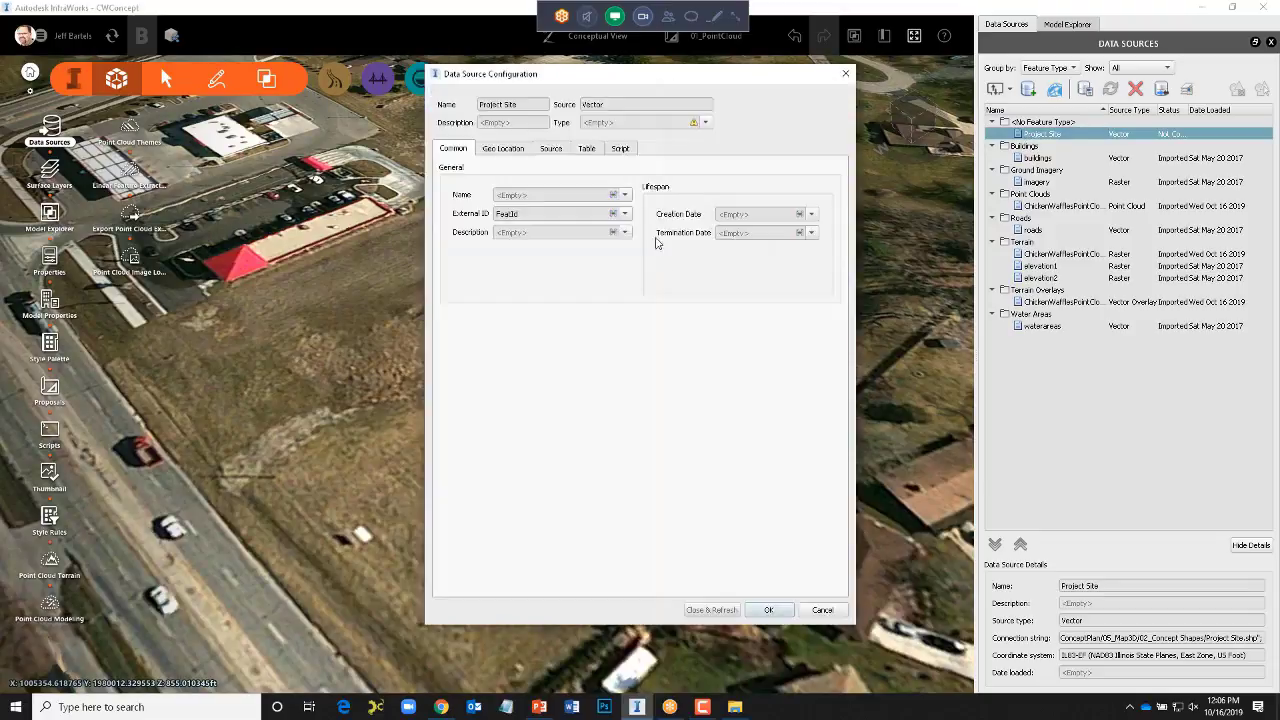
click(705, 122)
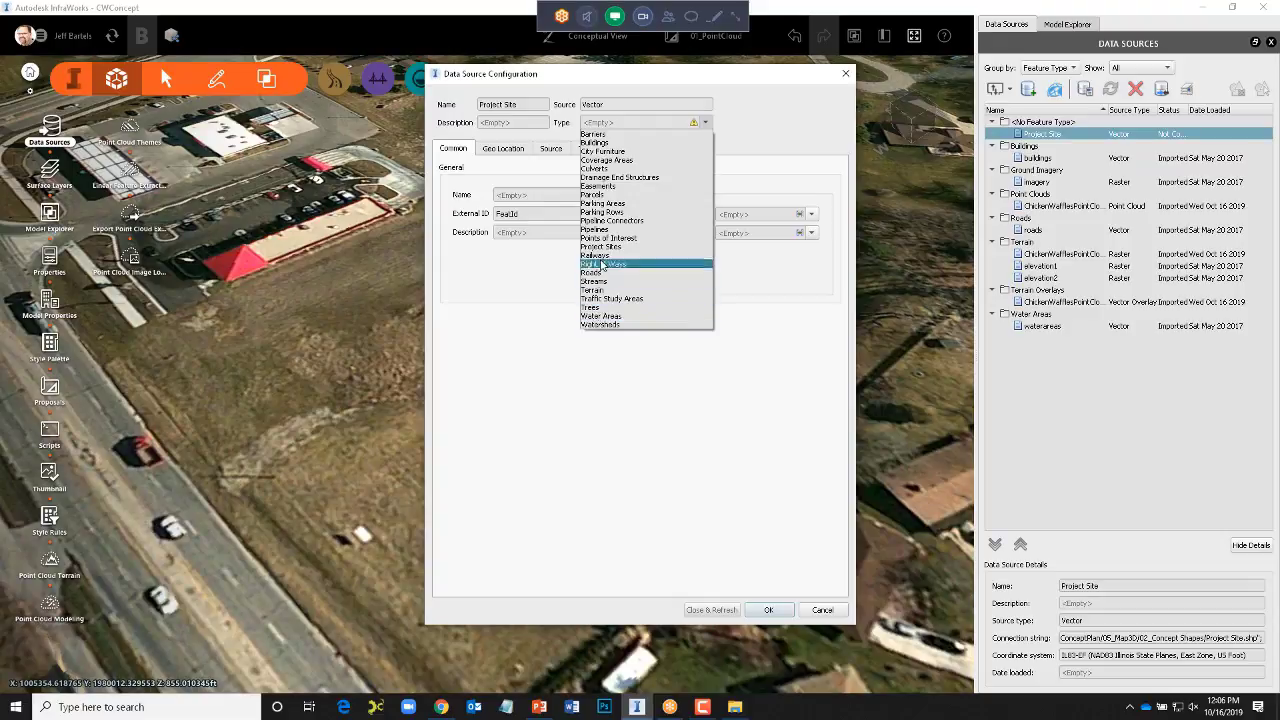
click(612, 162)
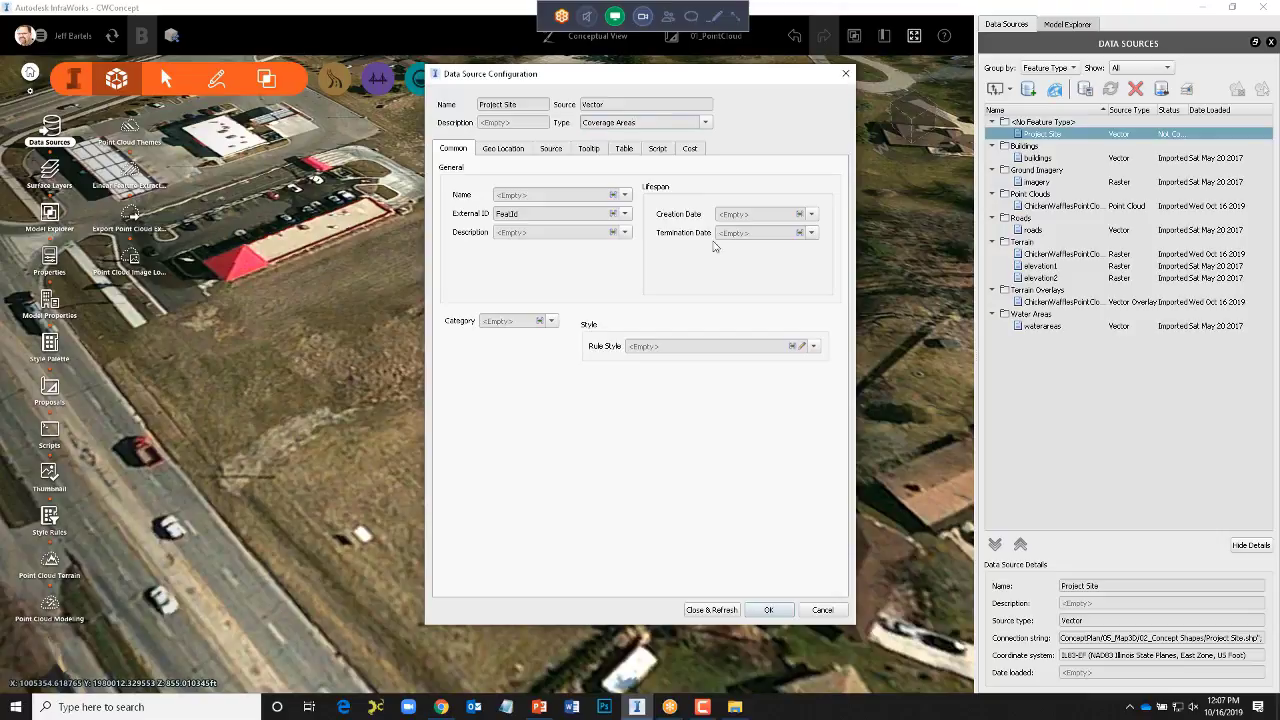
- Assign the Grass2 terrain material as the coverage area's rule style, and close and refresh the data source
click(802, 346)
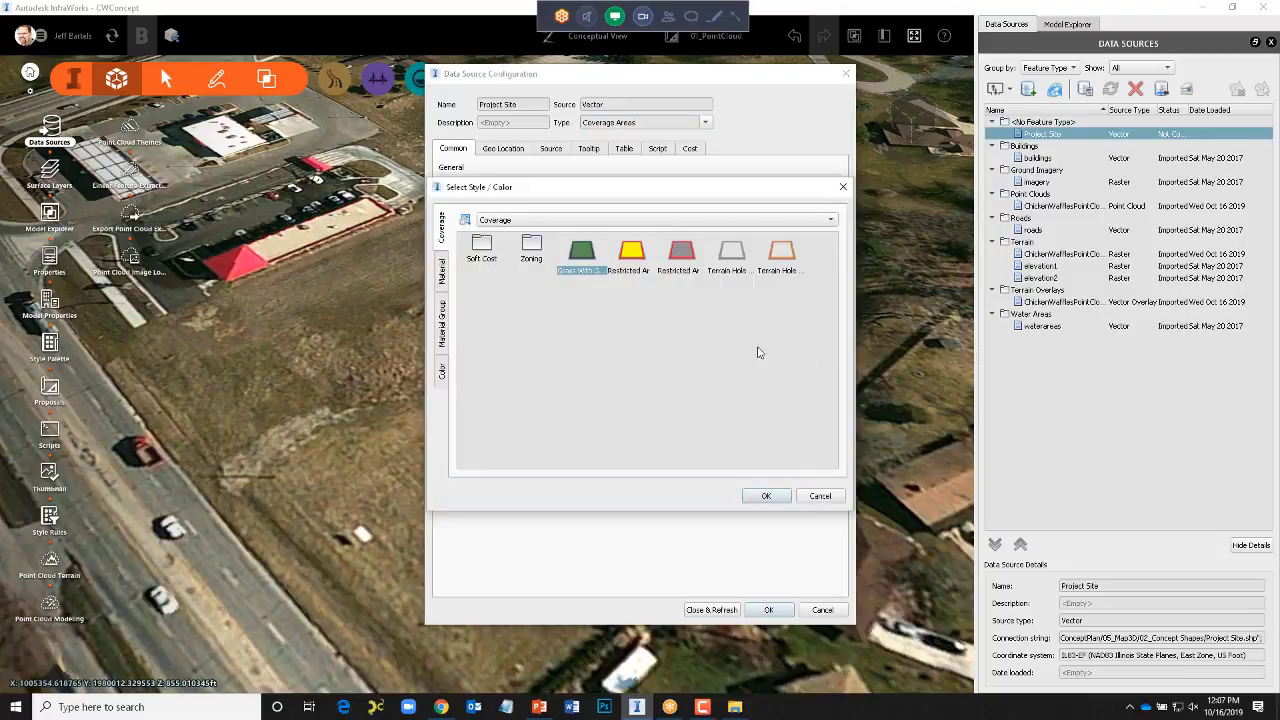
click(443, 278)
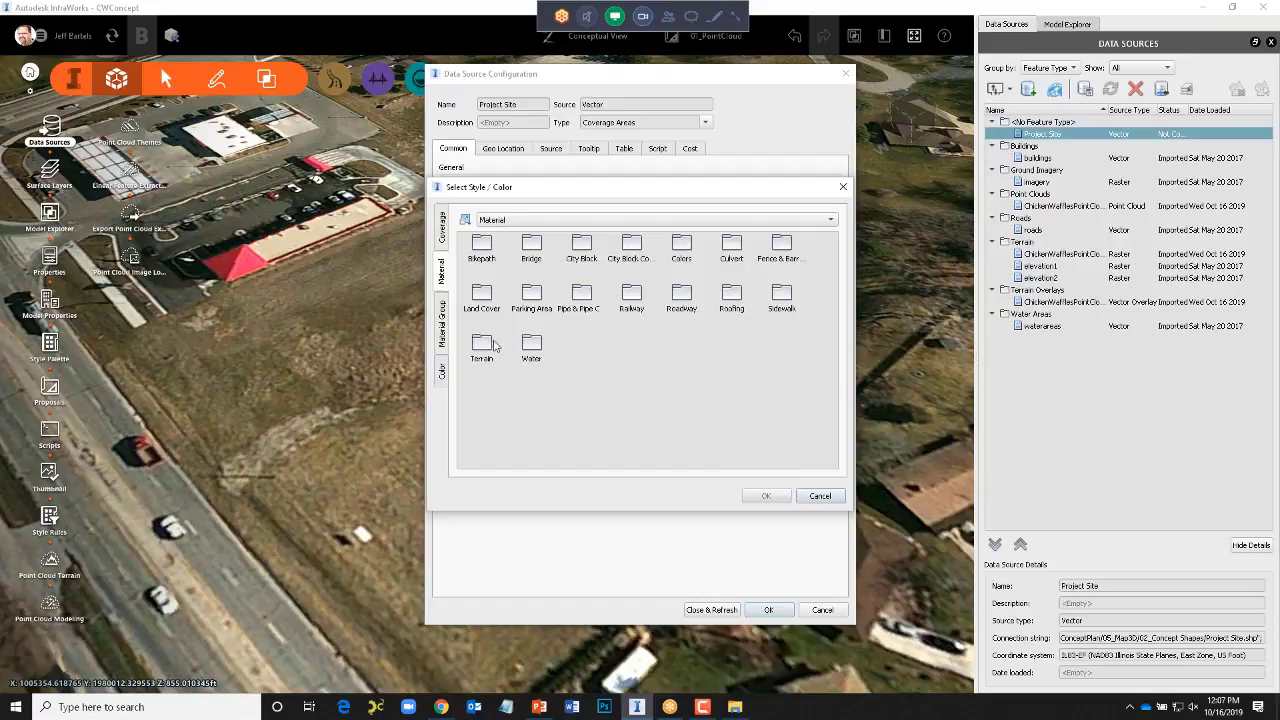
double_click(482, 346)
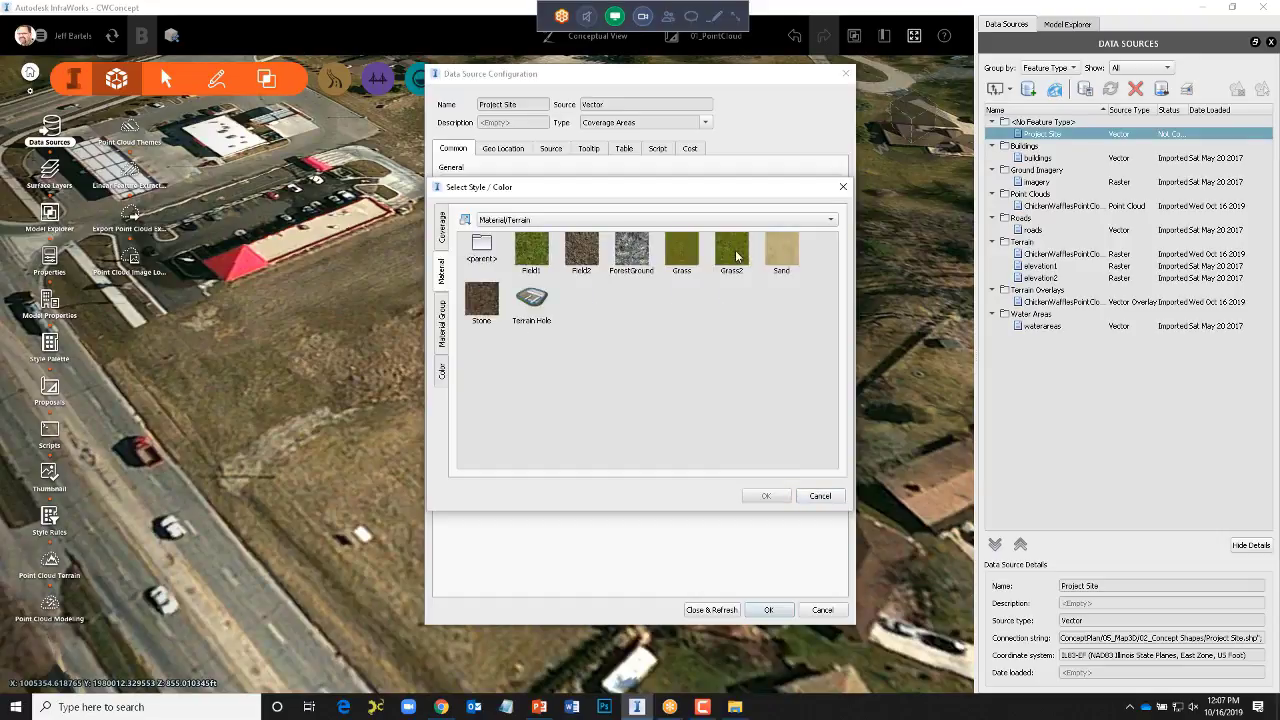
click(735, 250)
click(765, 496)
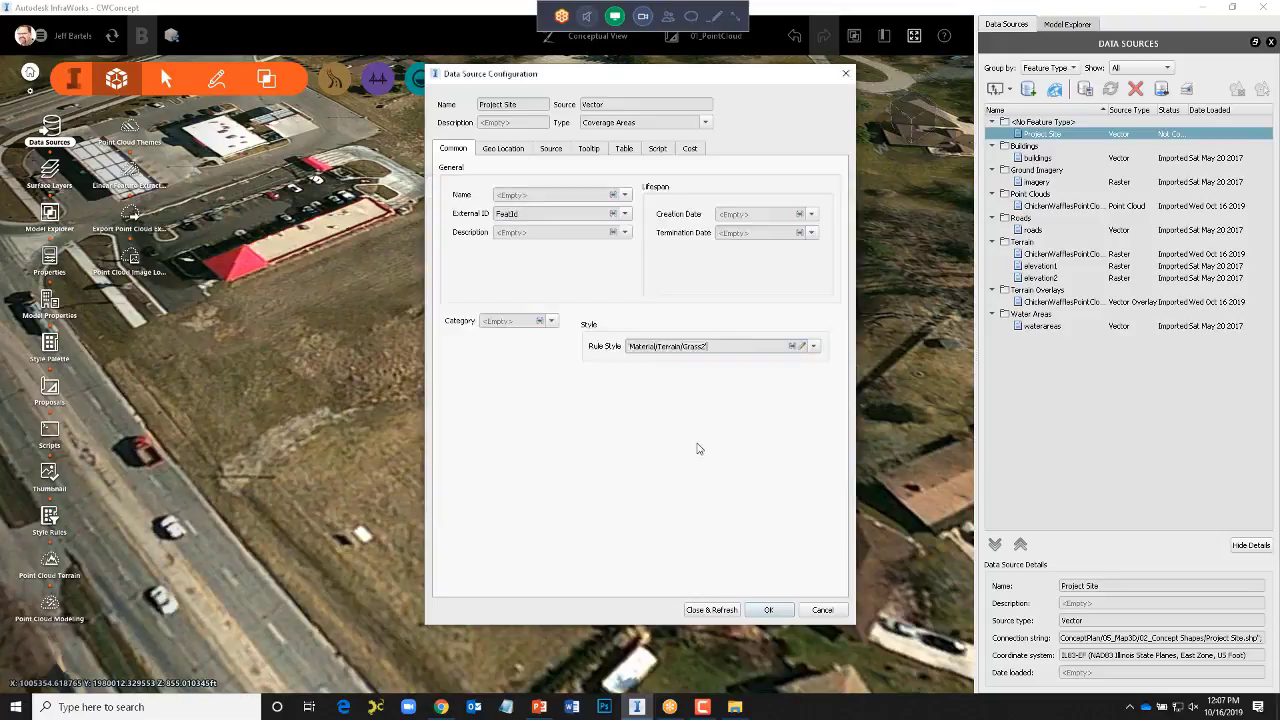
click(711, 609)
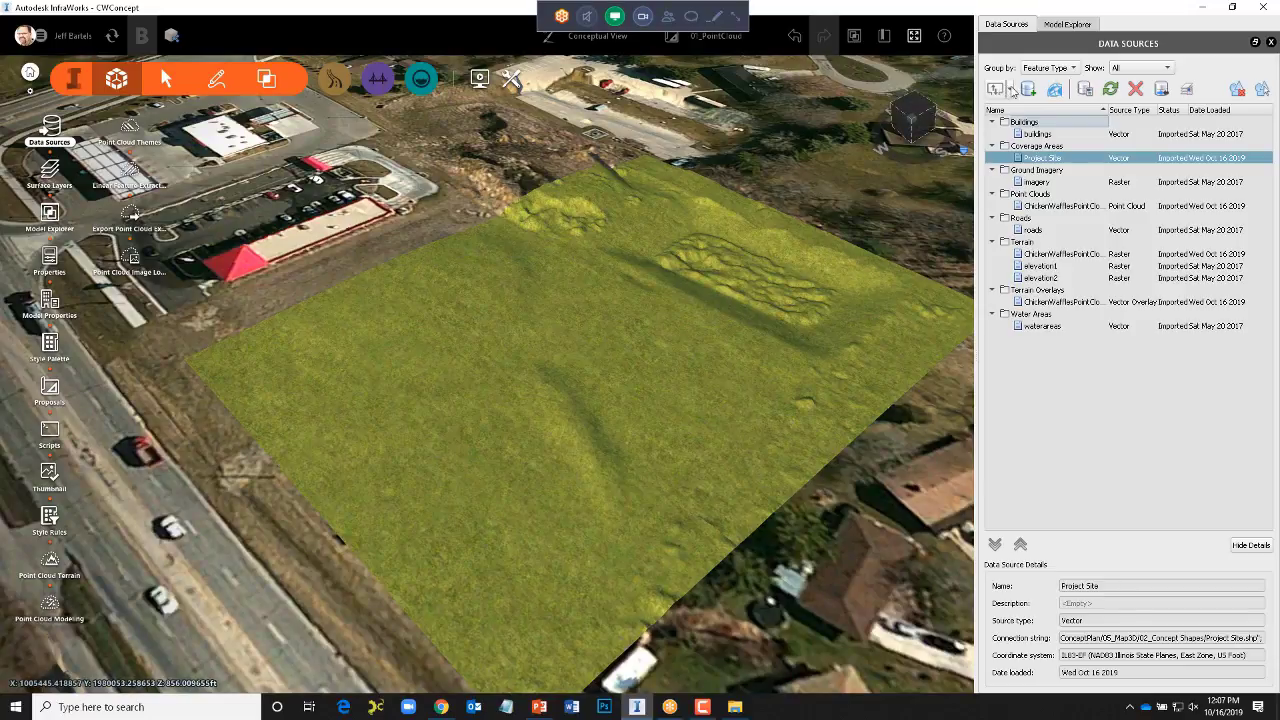
- Add ParkingLot.shp from the 05_Map3D, 02_Concept Shapes folder to the model as a new data source
click(1012, 90)
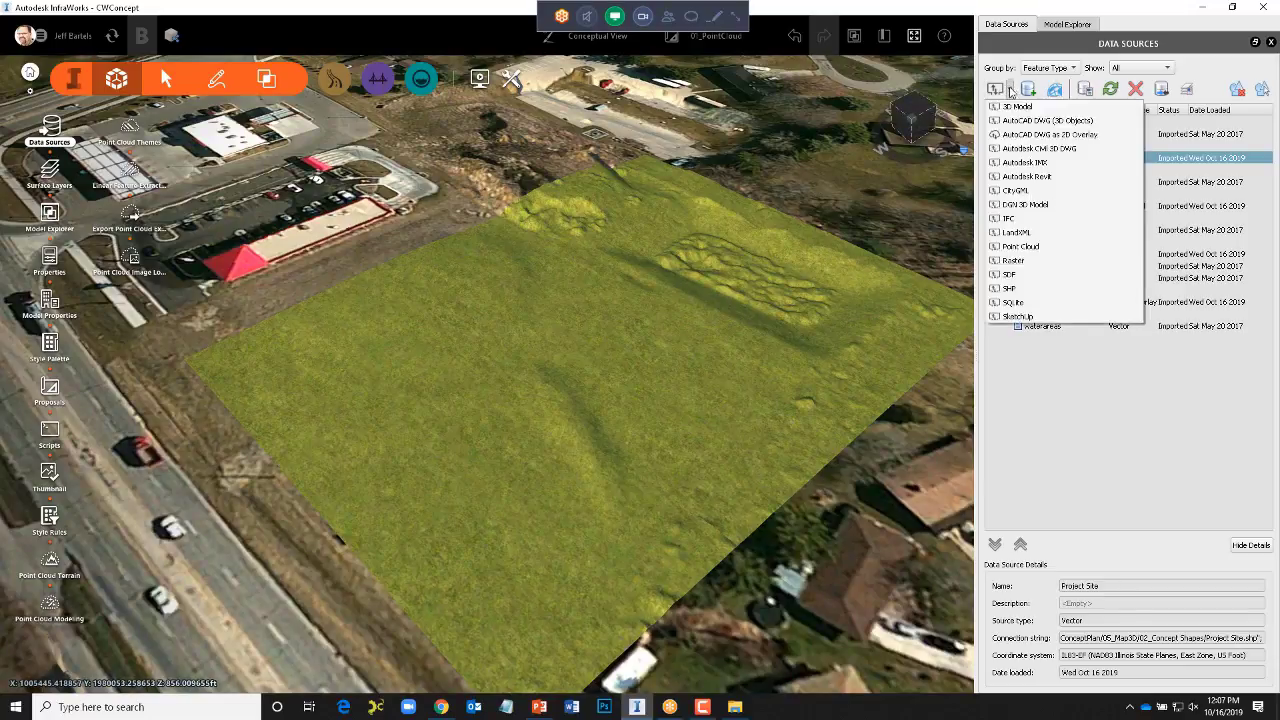
click(1012, 90)
click(735, 707)
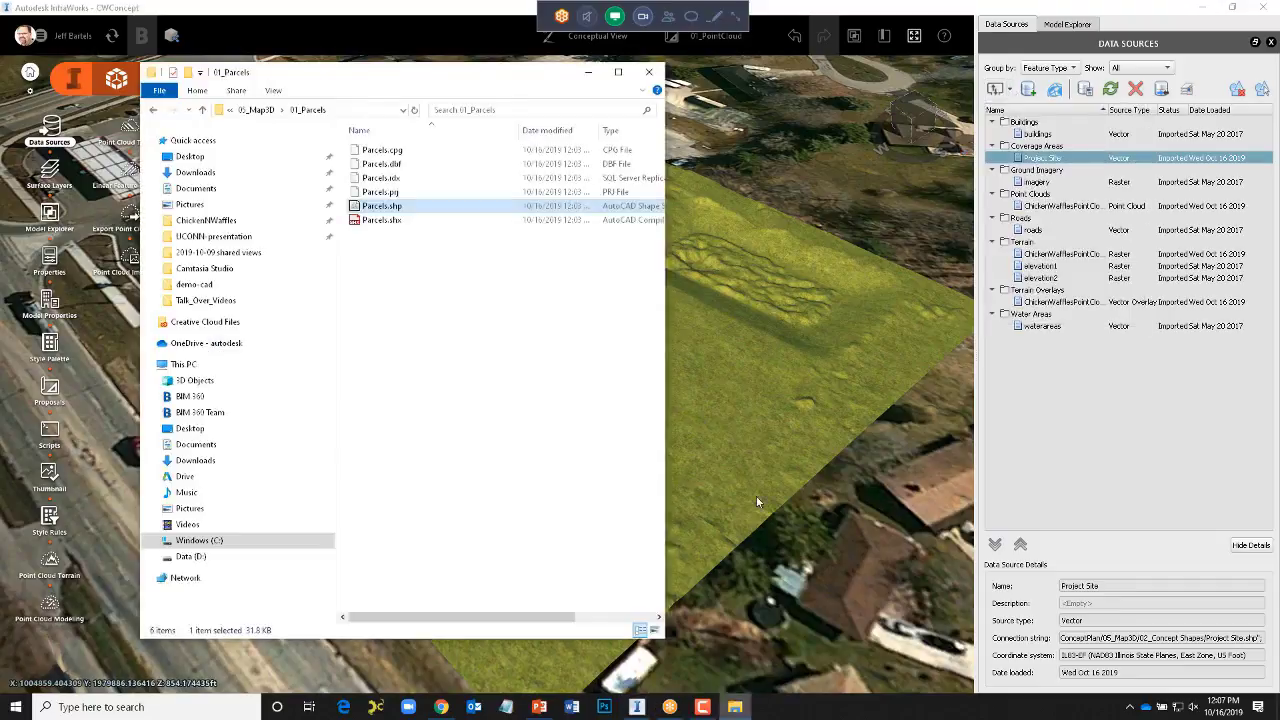
click(258, 112)
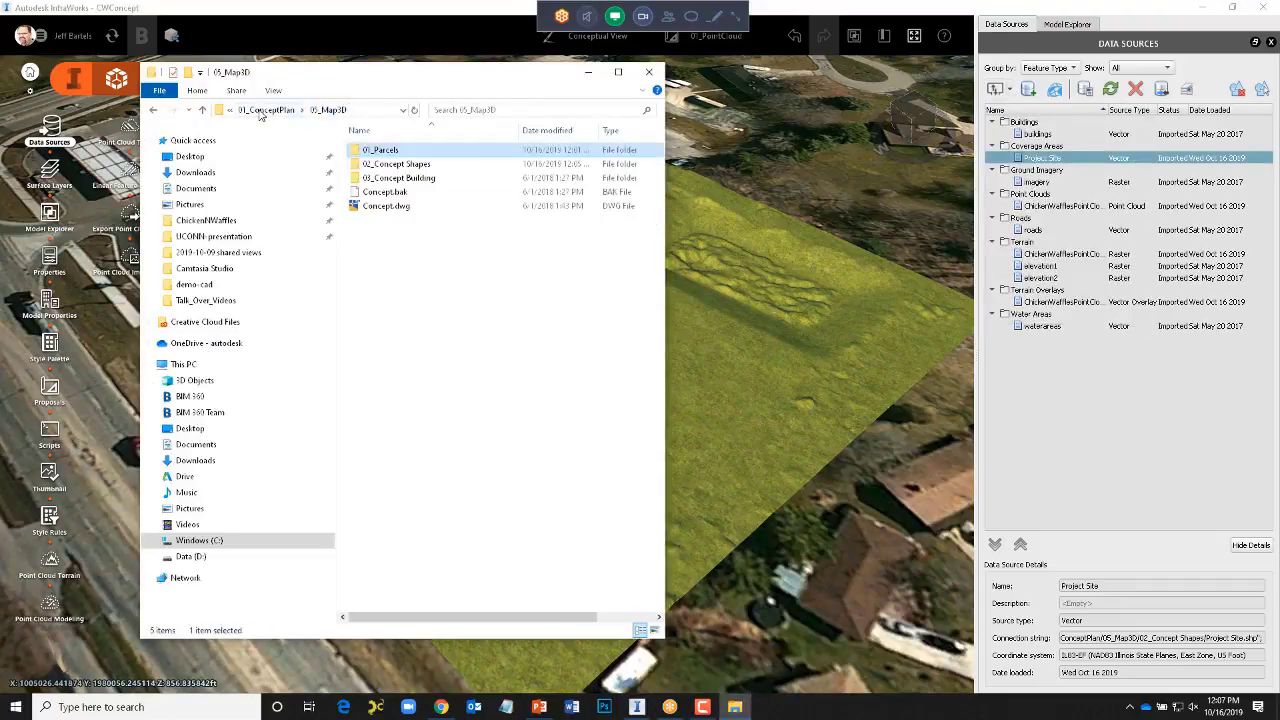
double_click(385, 164)
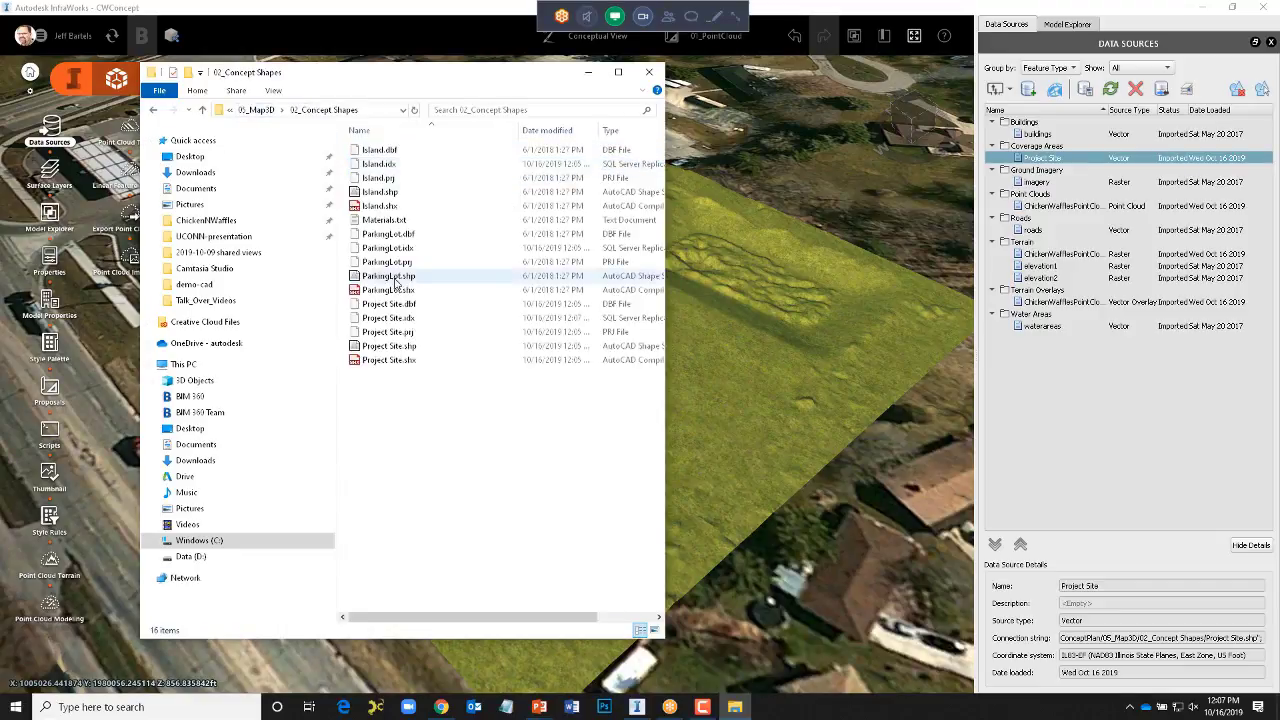
drag(385, 280, 747, 352)
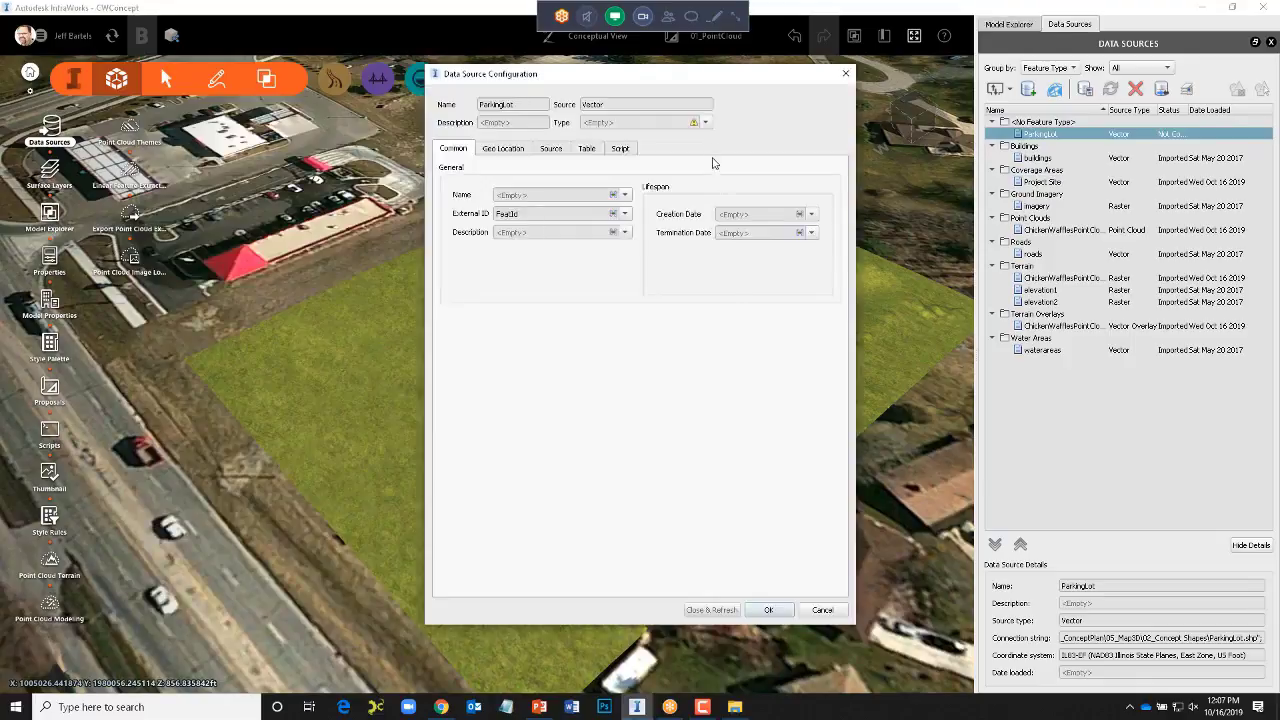
- Configure the ParkingLot source as Coverage Areas with the dark grey Roadway surface material as rule style, and close and refresh it
click(705, 122)
click(656, 164)
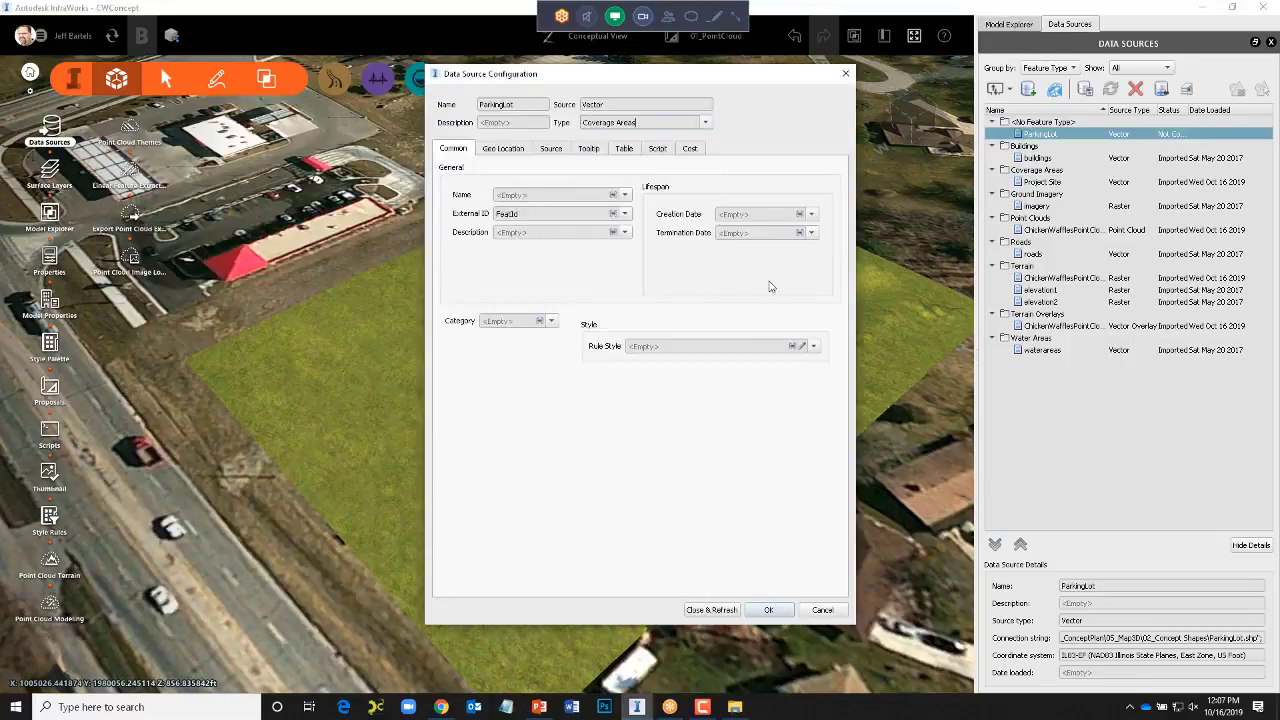
click(803, 346)
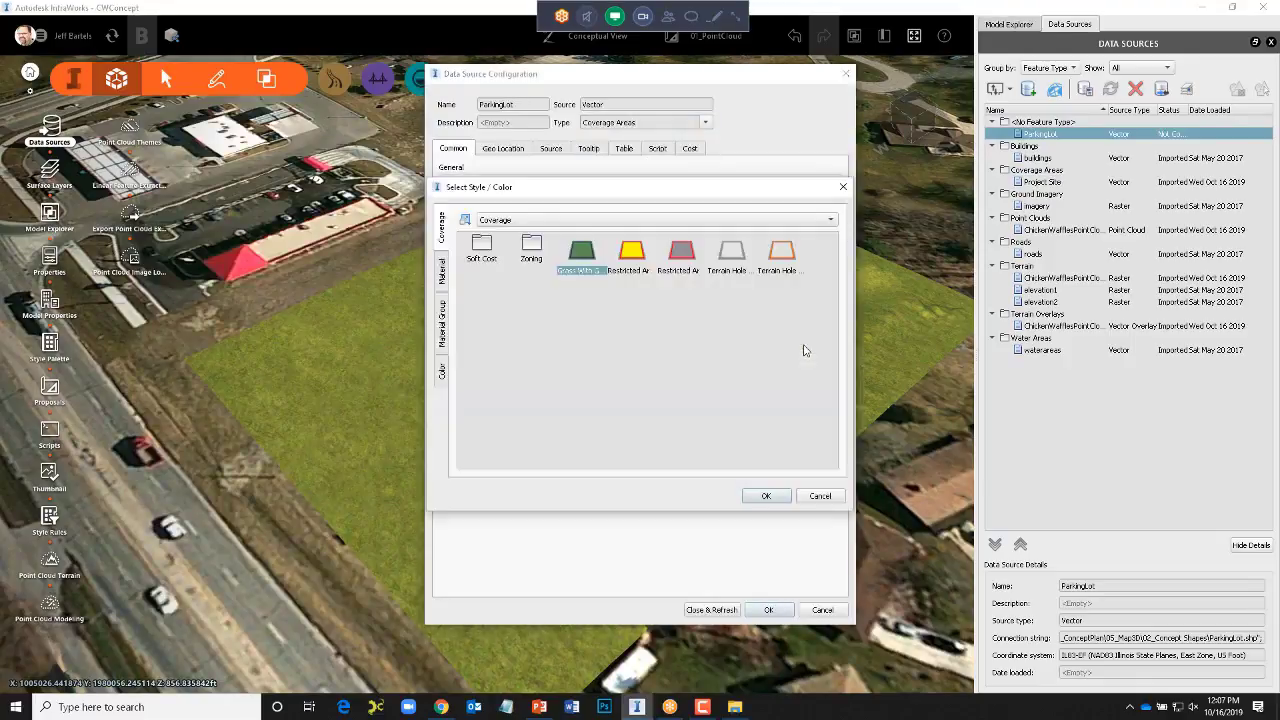
click(443, 277)
double_click(675, 294)
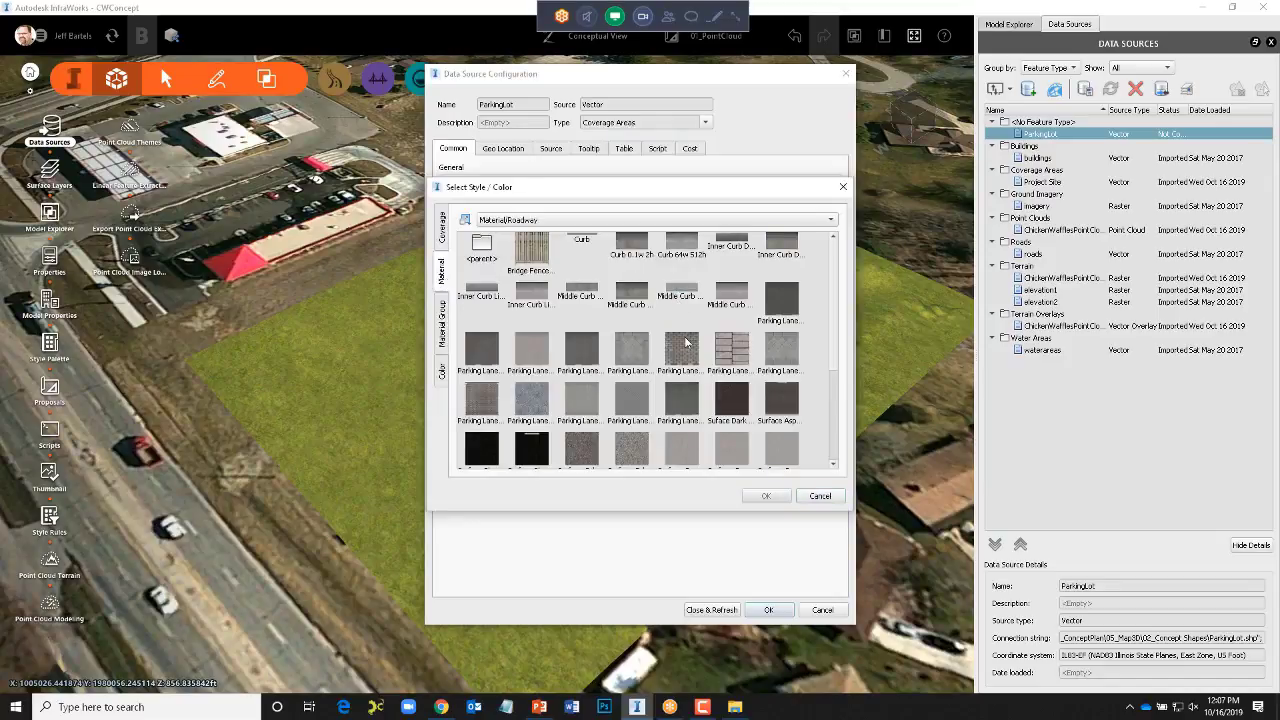
click(725, 397)
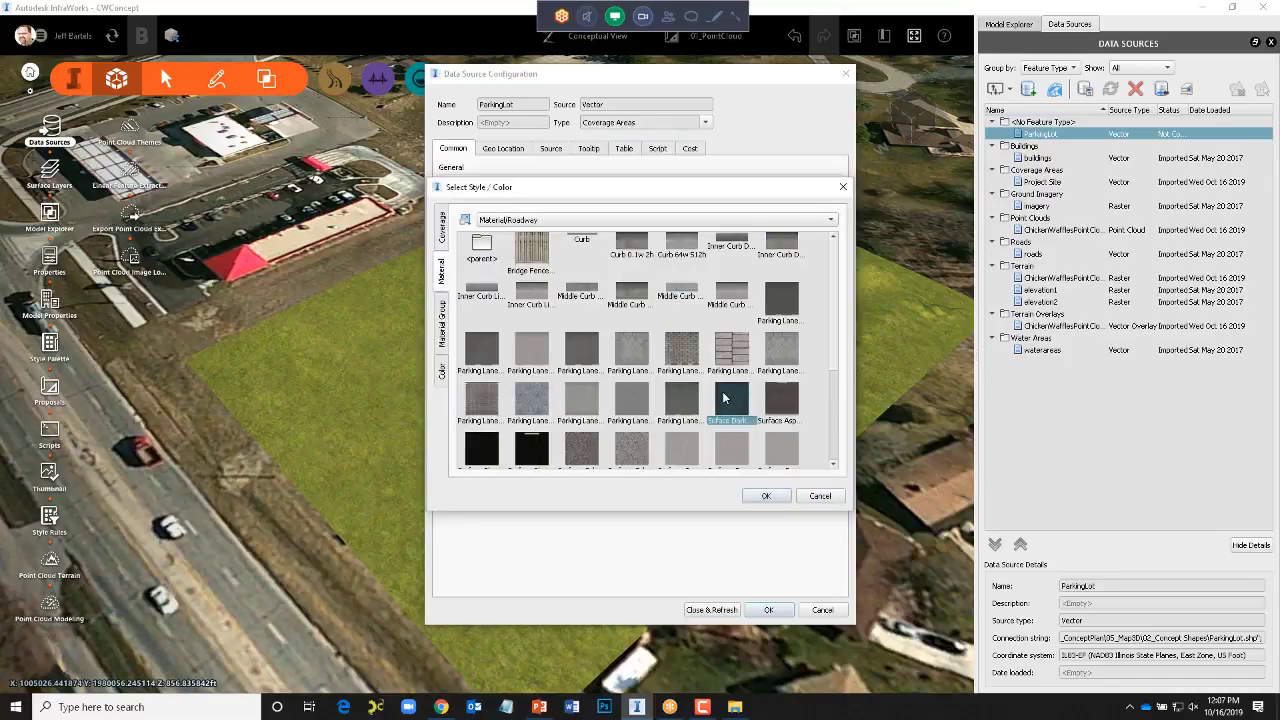
click(766, 496)
click(709, 609)
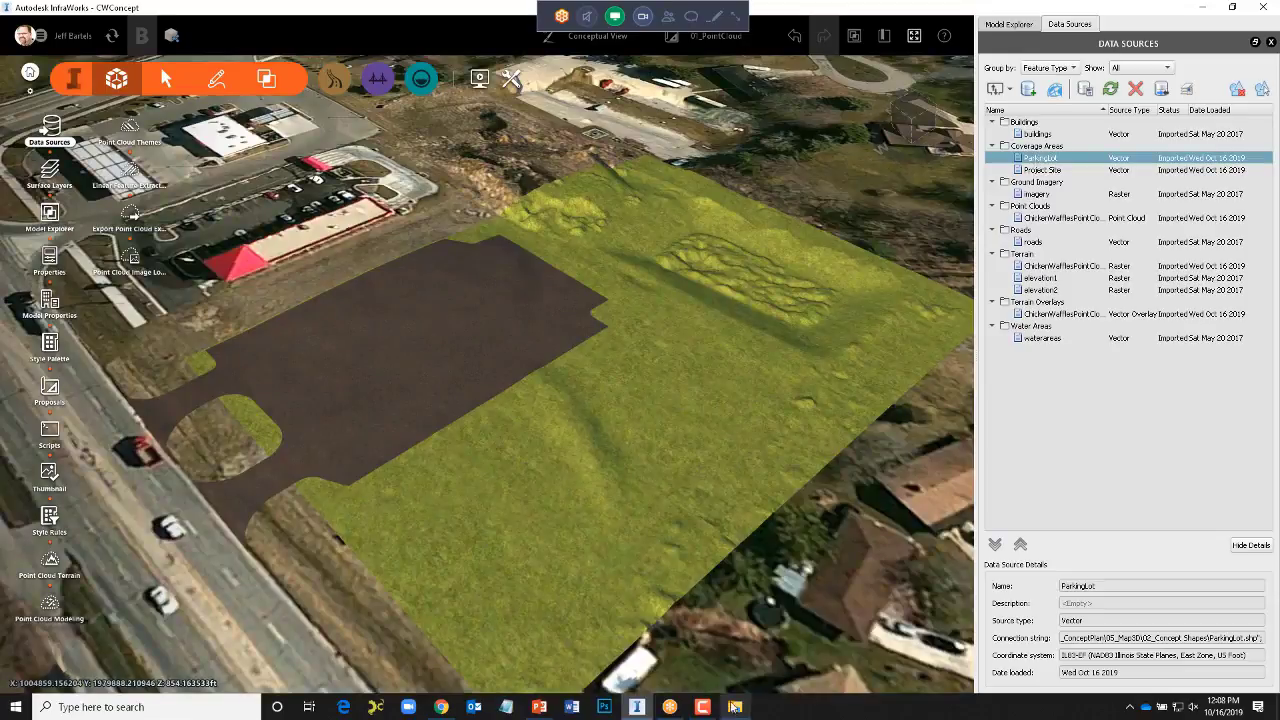
- Add Island.shp from 02_Concept Shapes as a data source and set its type to Coverage Areas
click(735, 707)
drag(385, 192, 726, 207)
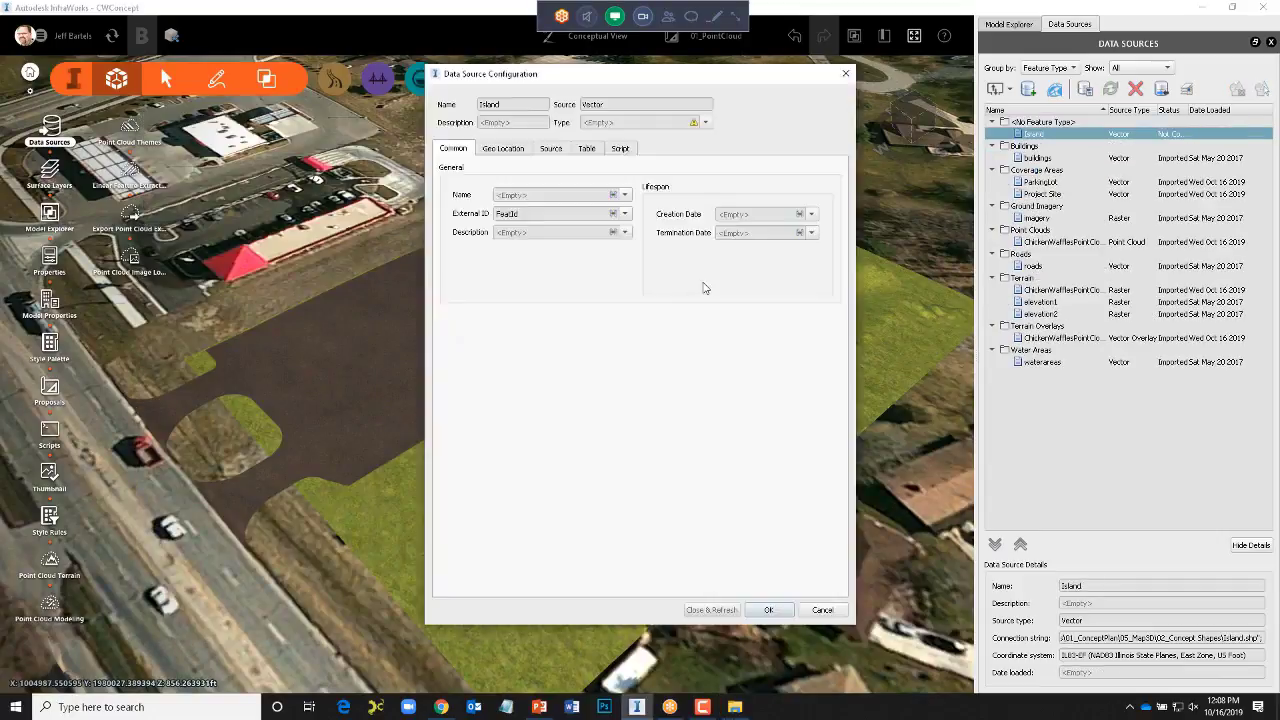
click(706, 122)
click(640, 163)
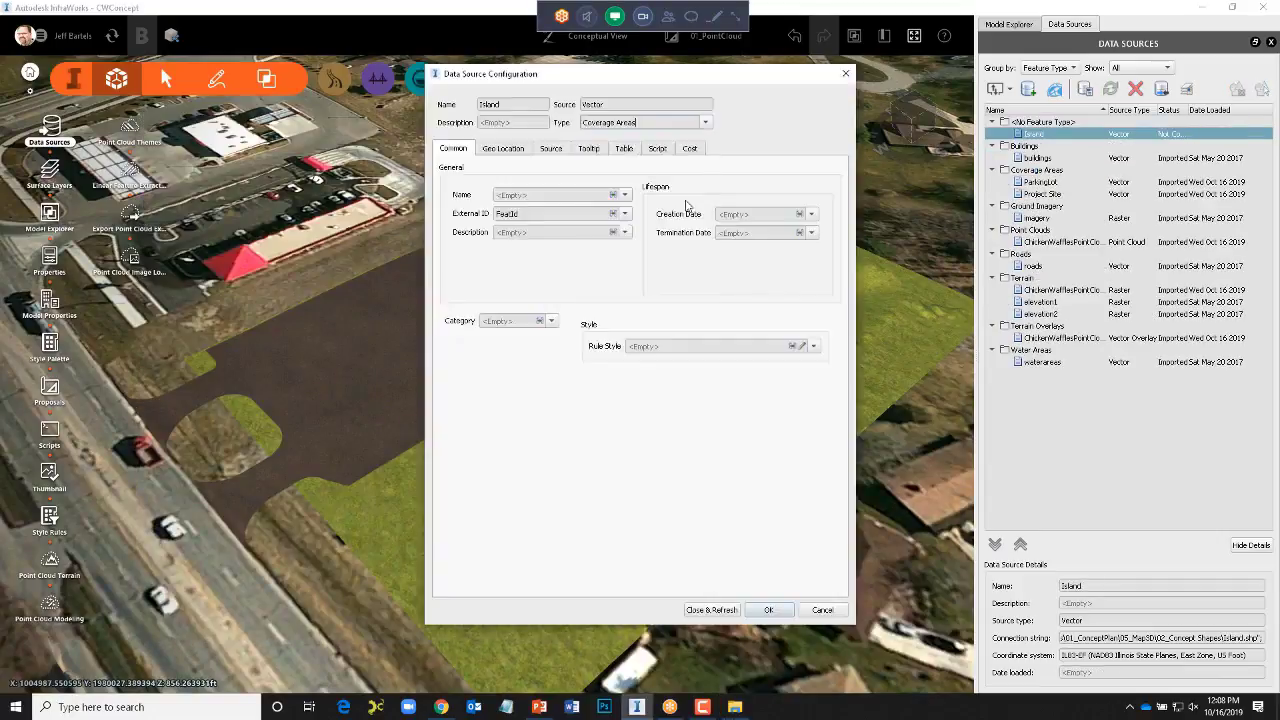
- Assign the Roadway Surface Concrete Swirl Pattern material as the island's rule style, and close and refresh the data source
click(801, 346)
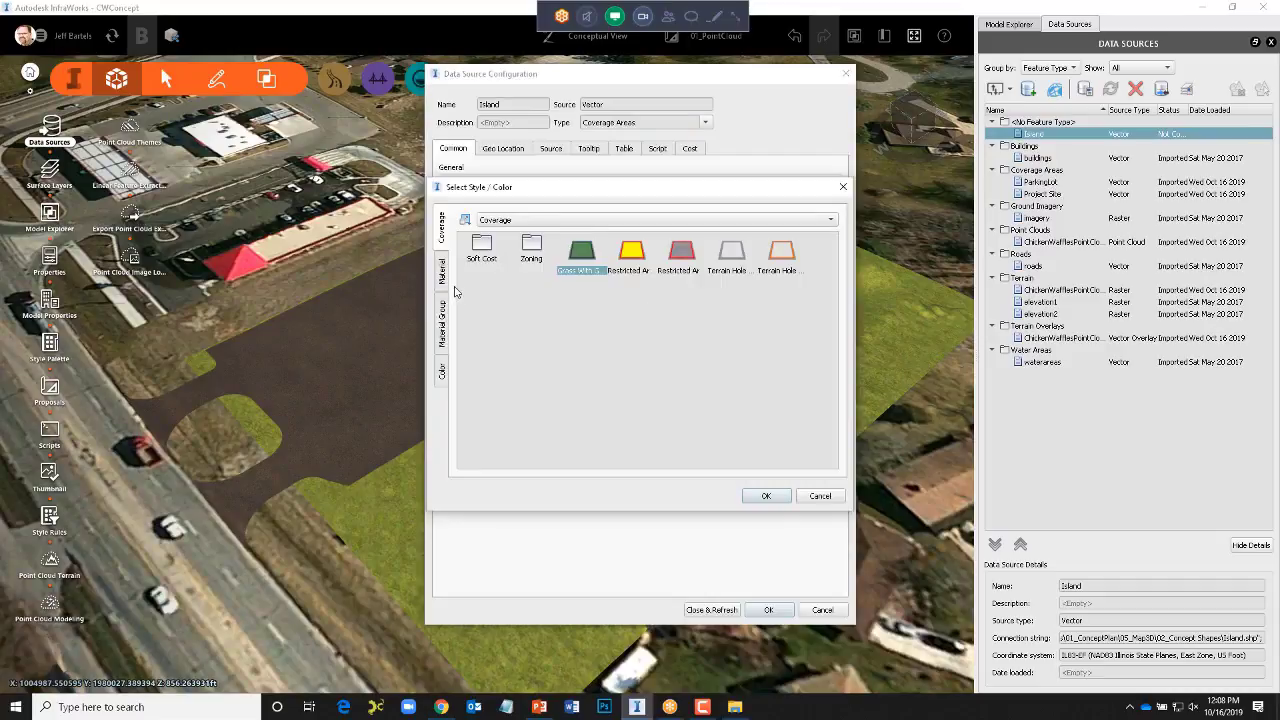
click(442, 271)
double_click(686, 296)
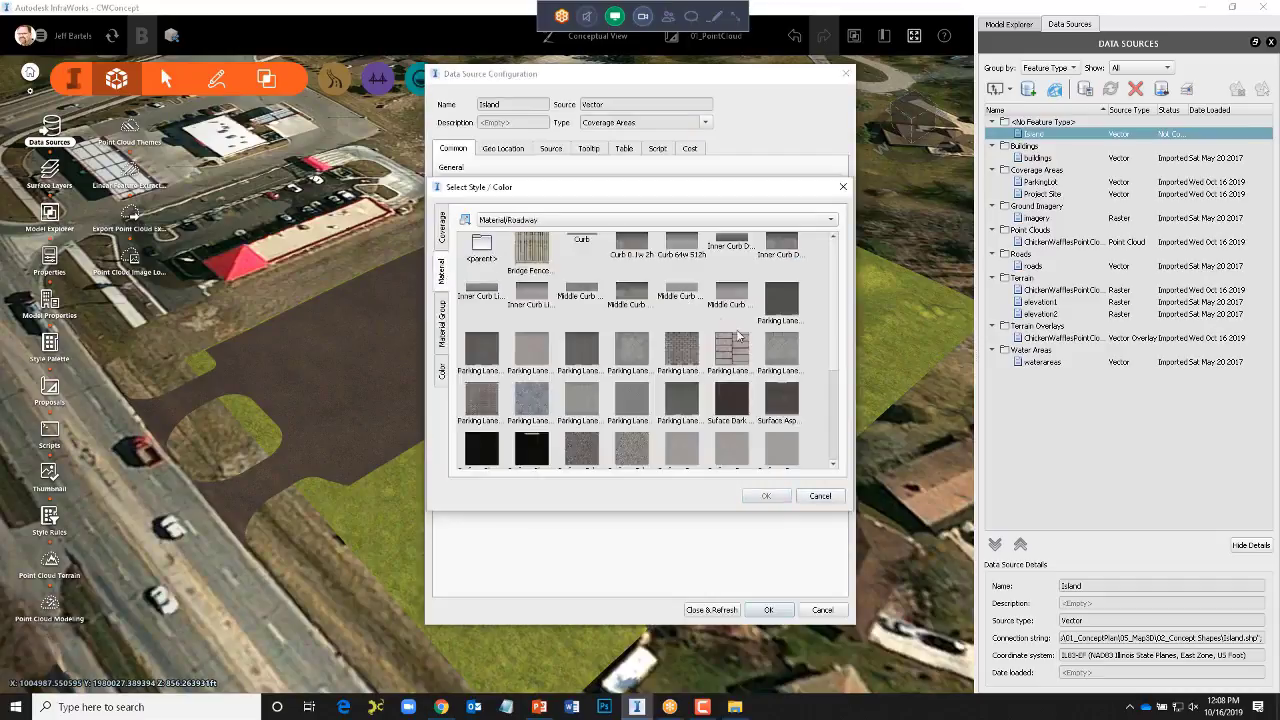
click(785, 440)
click(766, 496)
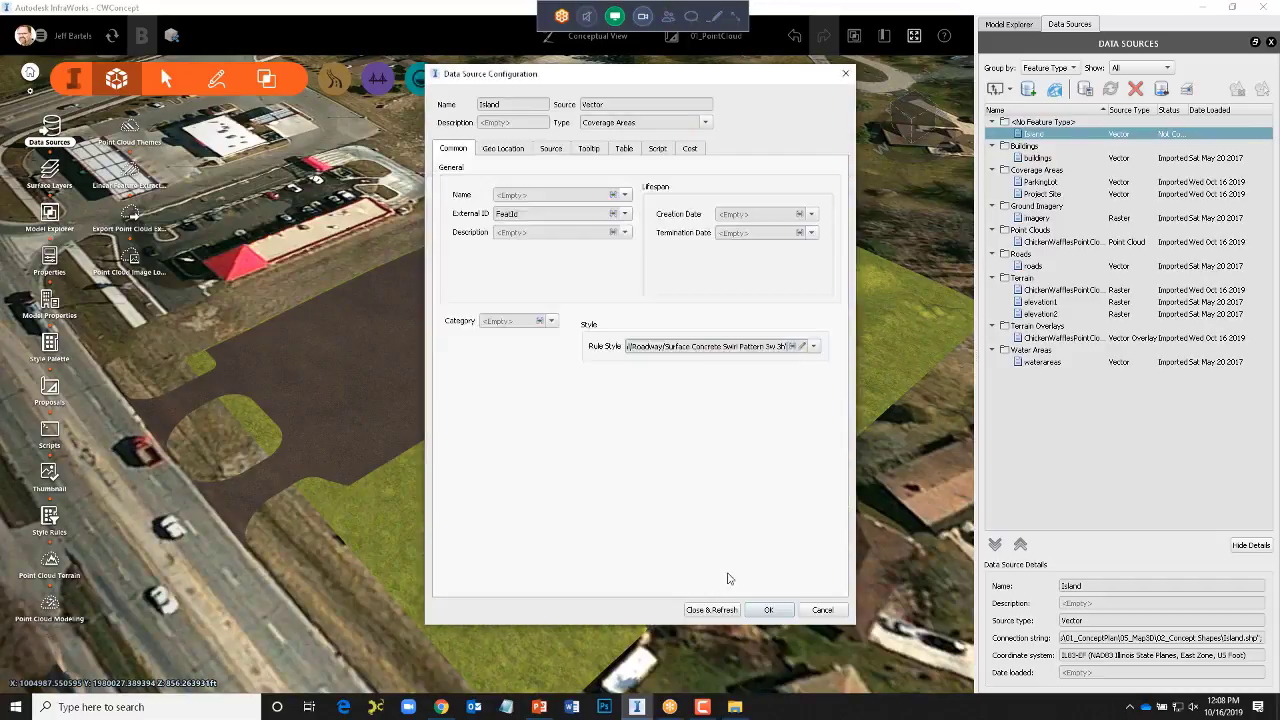
click(711, 610)
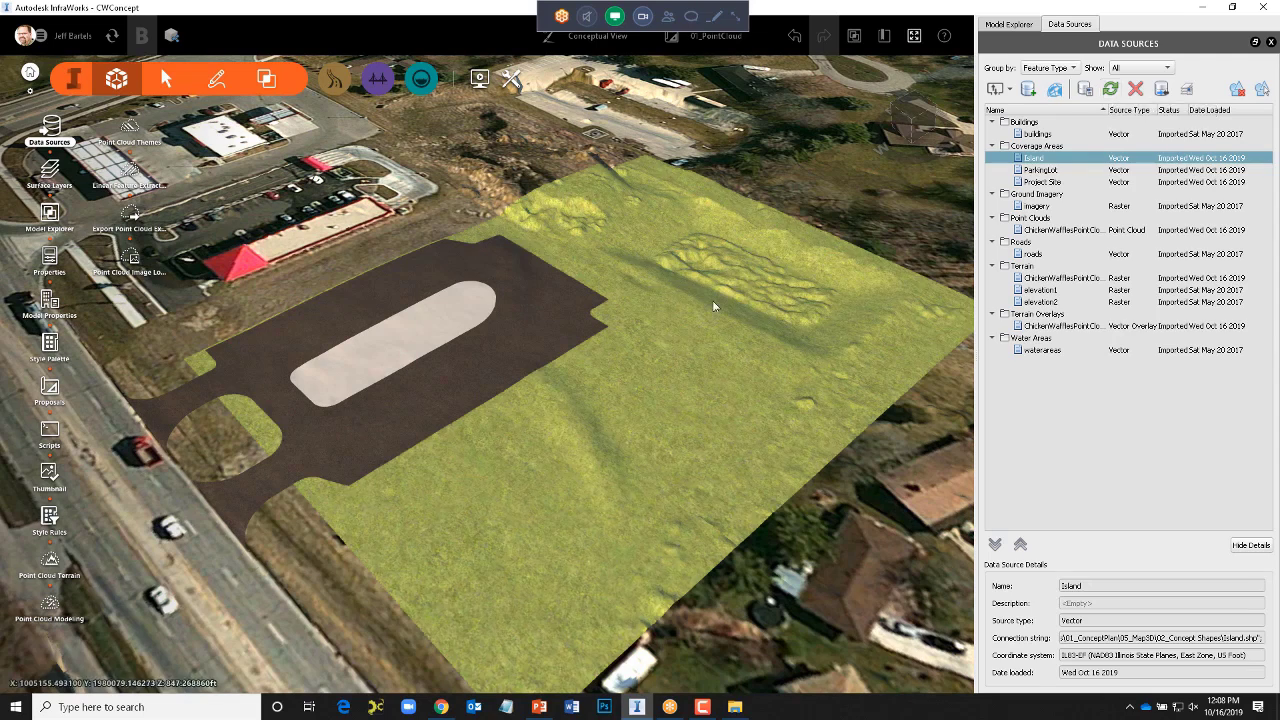
- Shape the terrain to the parking lot coverage, adjust the shaped surface's elevation slightly, and deselect the coverage
middle_drag(712, 300, 565, 415)
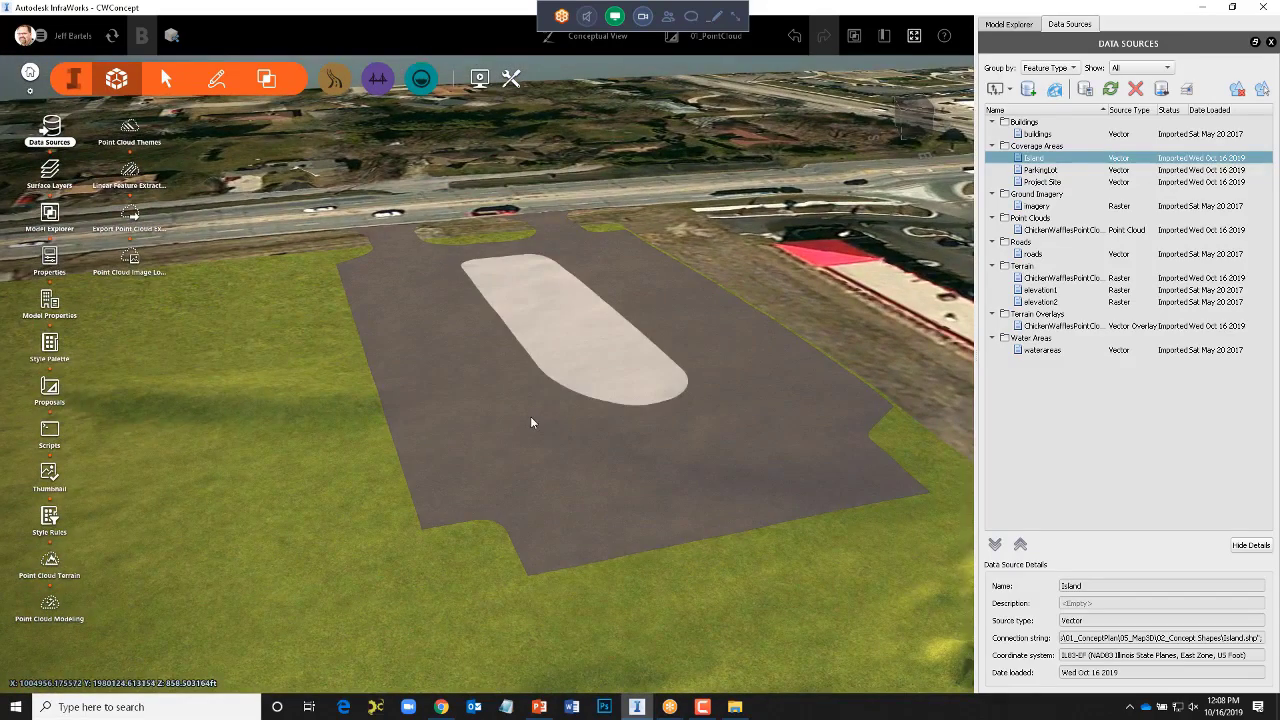
scroll(530, 420, up, 3)
middle_drag(528, 420, 485, 416)
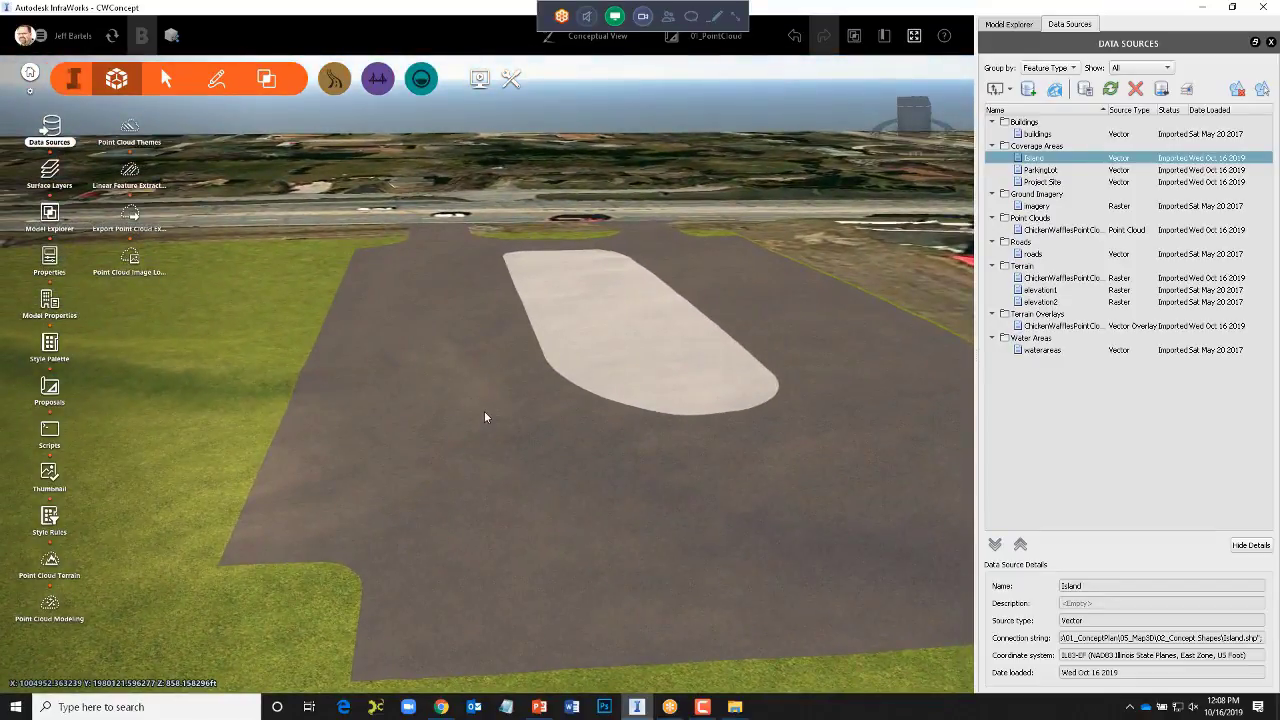
middle_drag(485, 415, 588, 392)
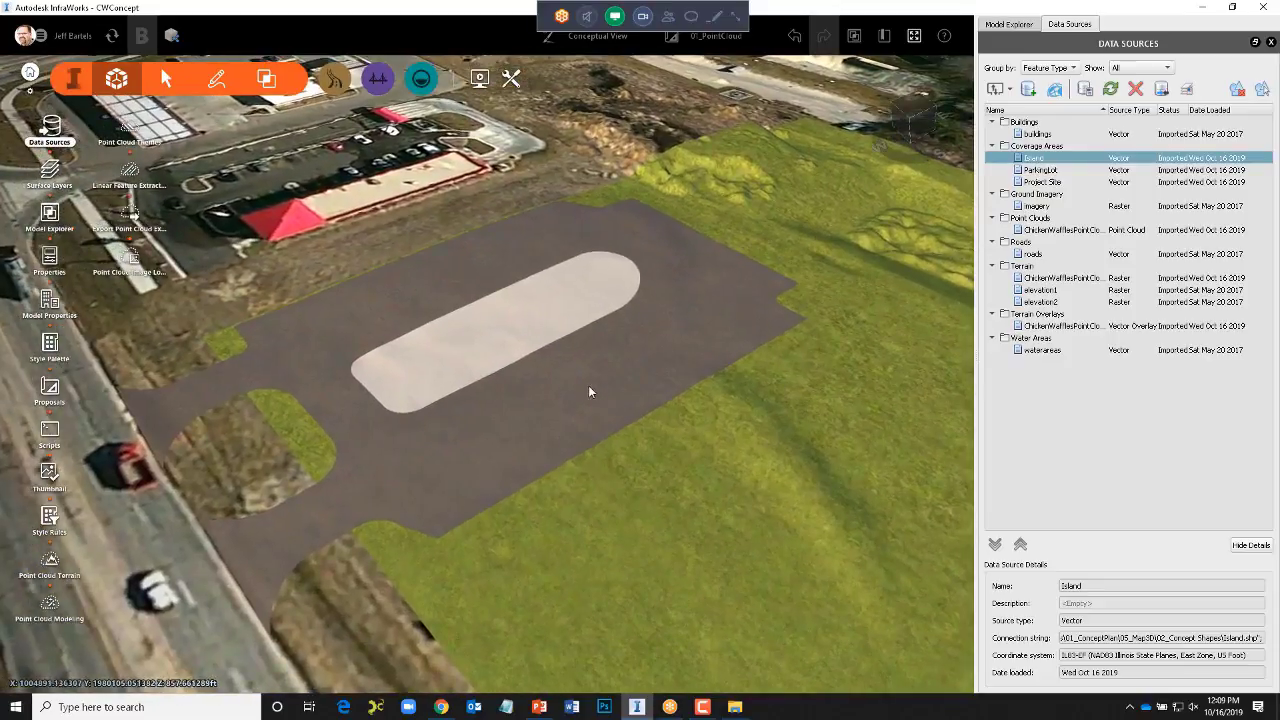
click(560, 383)
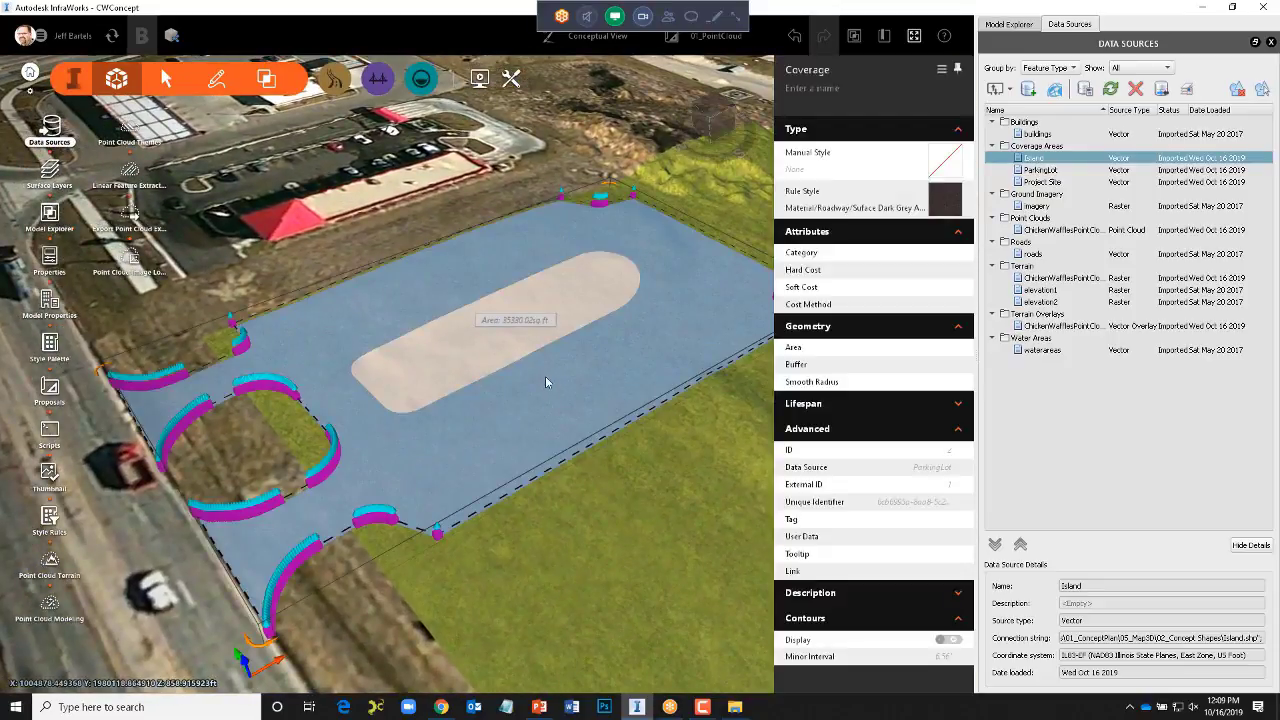
right_click(538, 383)
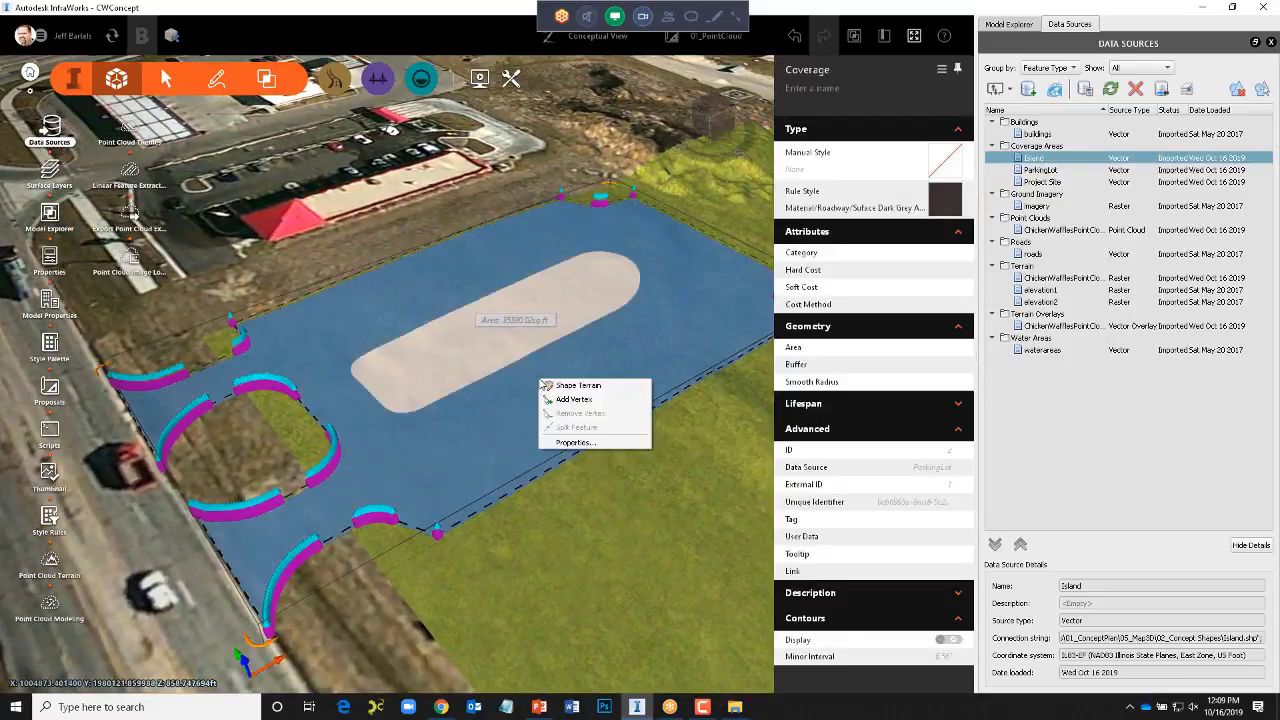
click(563, 387)
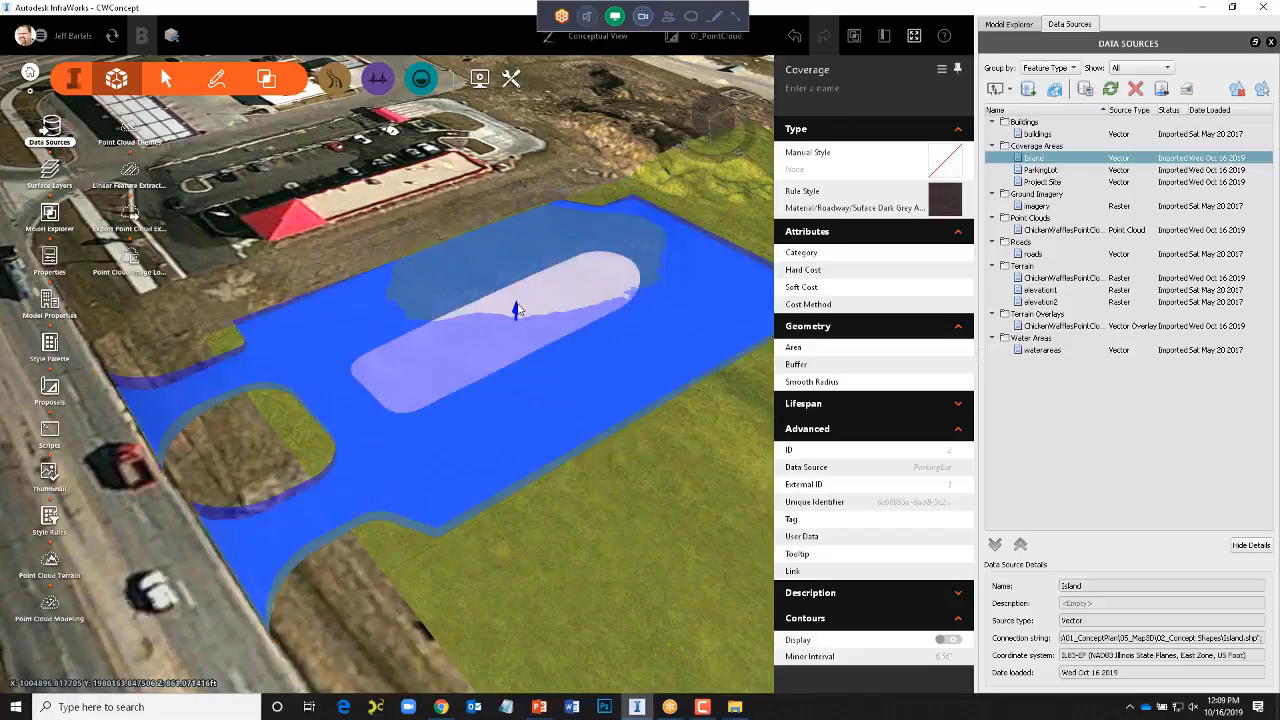
drag(511, 290, 509, 310)
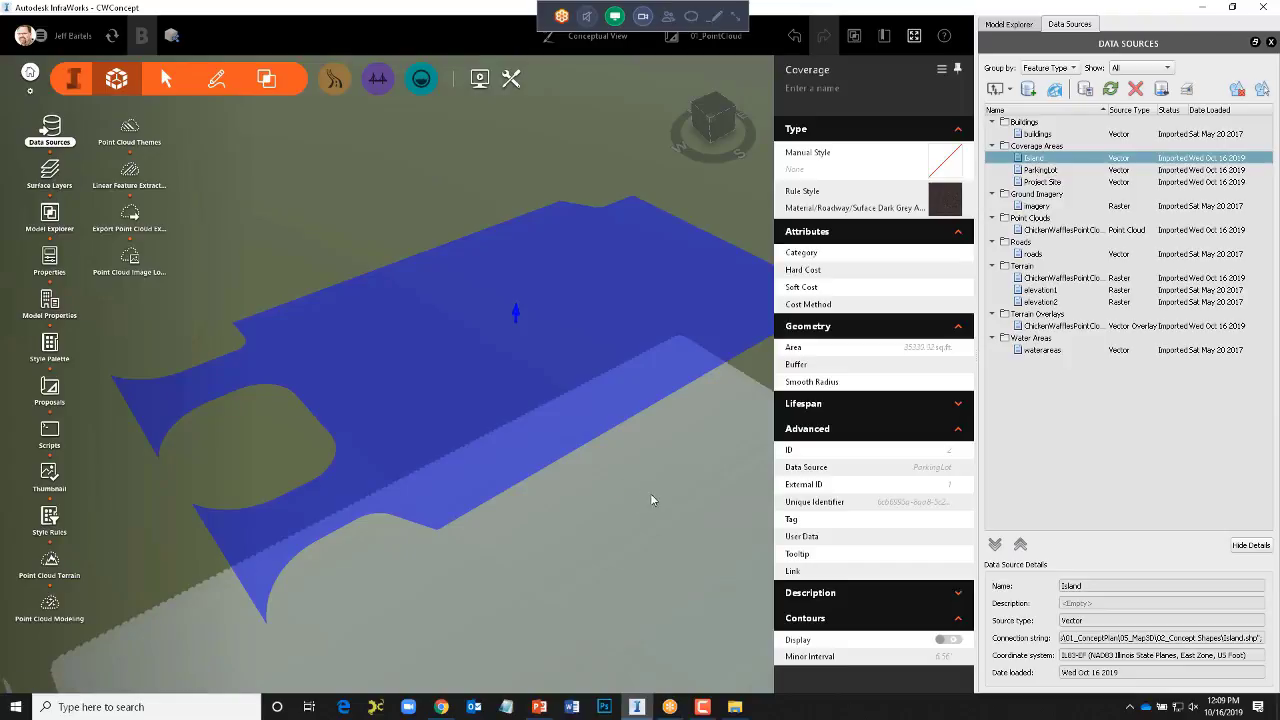
middle_drag(651, 508, 427, 232)
click(427, 232)
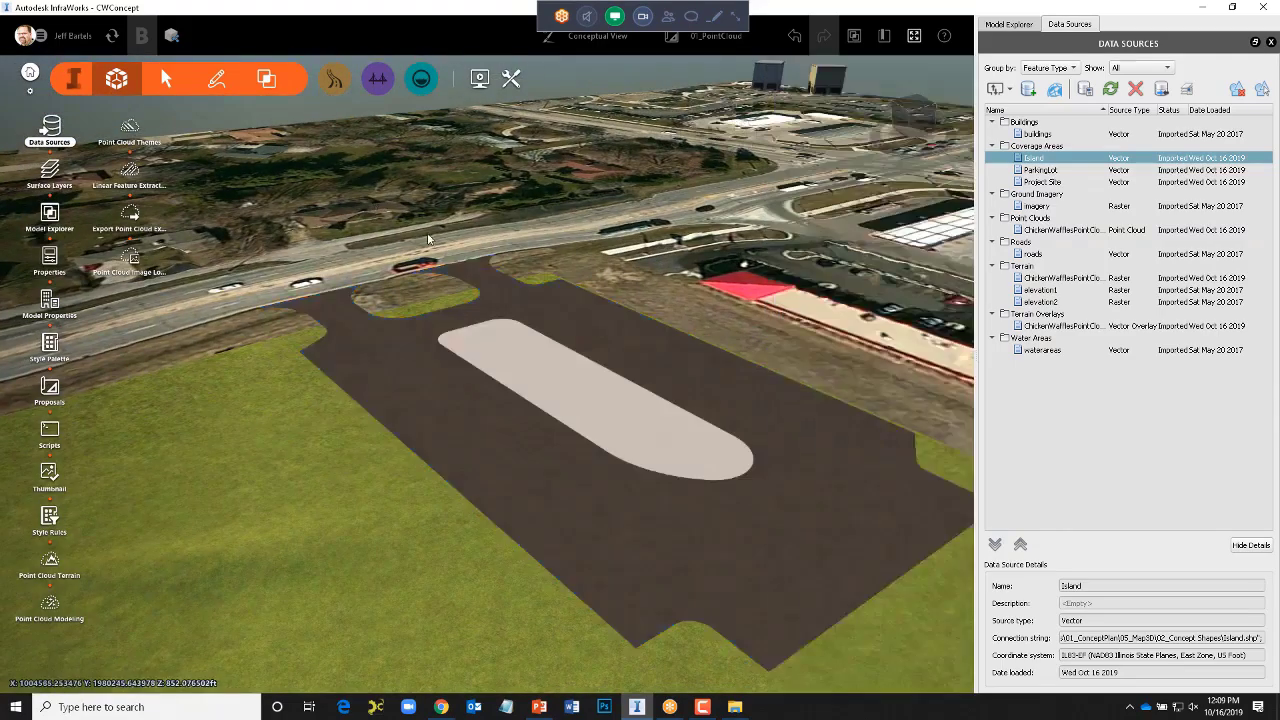
- Examine the graded parking lot and island from a low angle and from above
scroll(604, 484, up, 3)
middle_drag(586, 488, 577, 455)
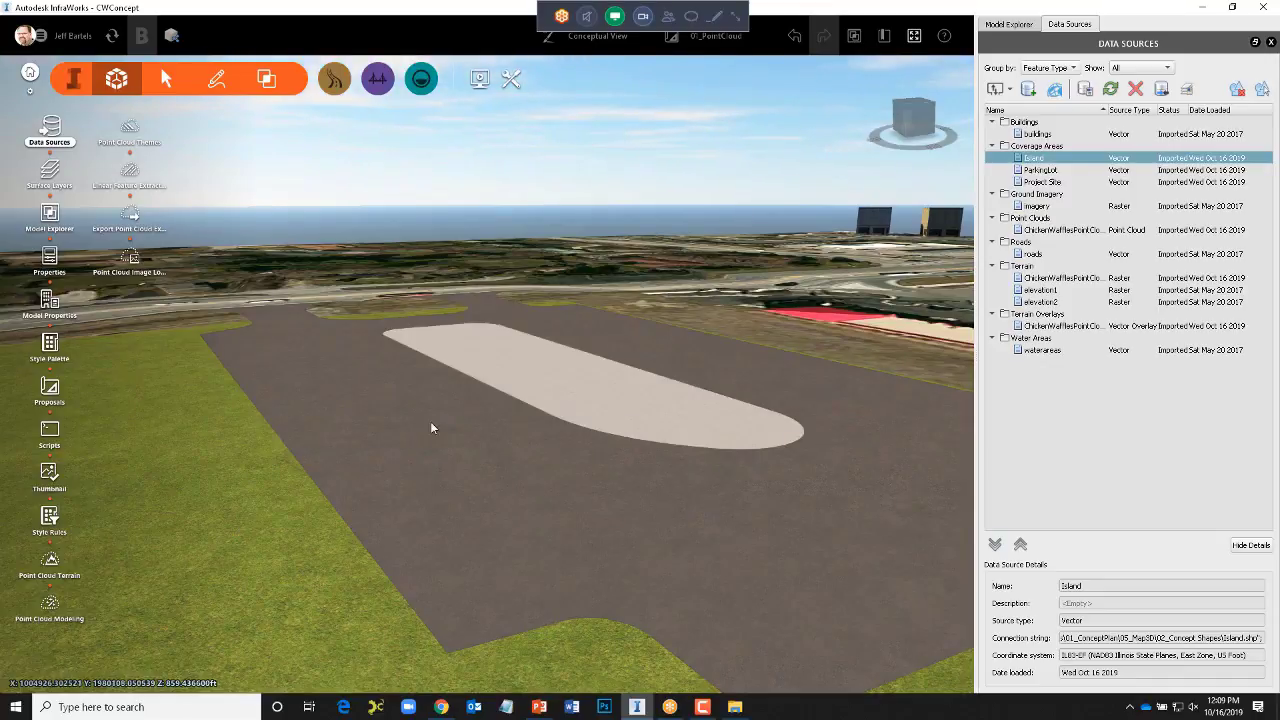
middle_drag(403, 446, 644, 487)
scroll(644, 481, down, 5)
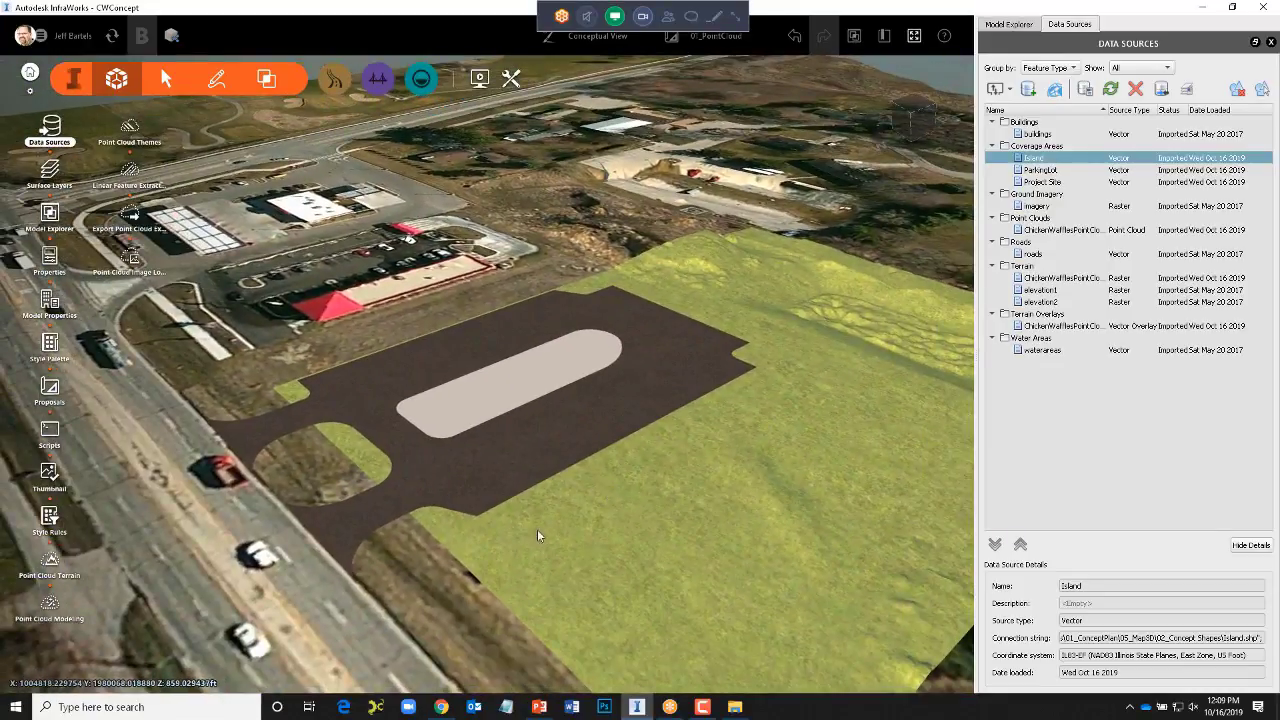
click(735, 707)
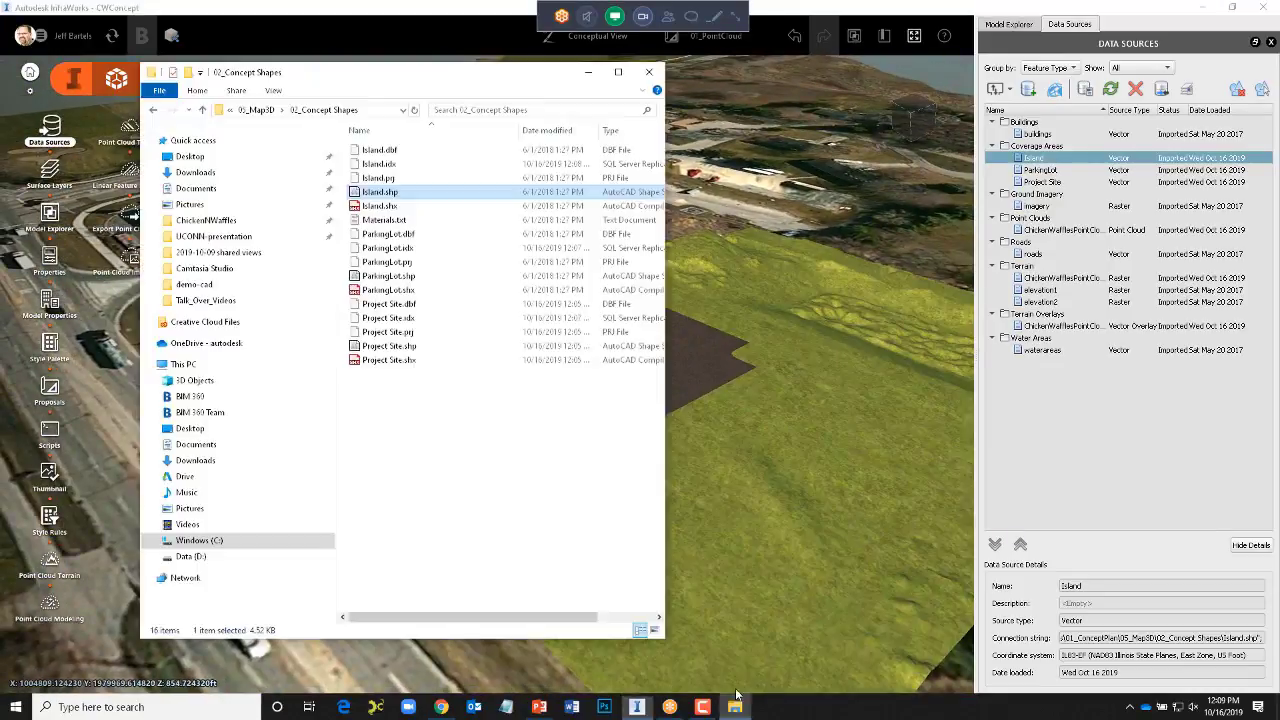
click(367, 114)
double_click(303, 110)
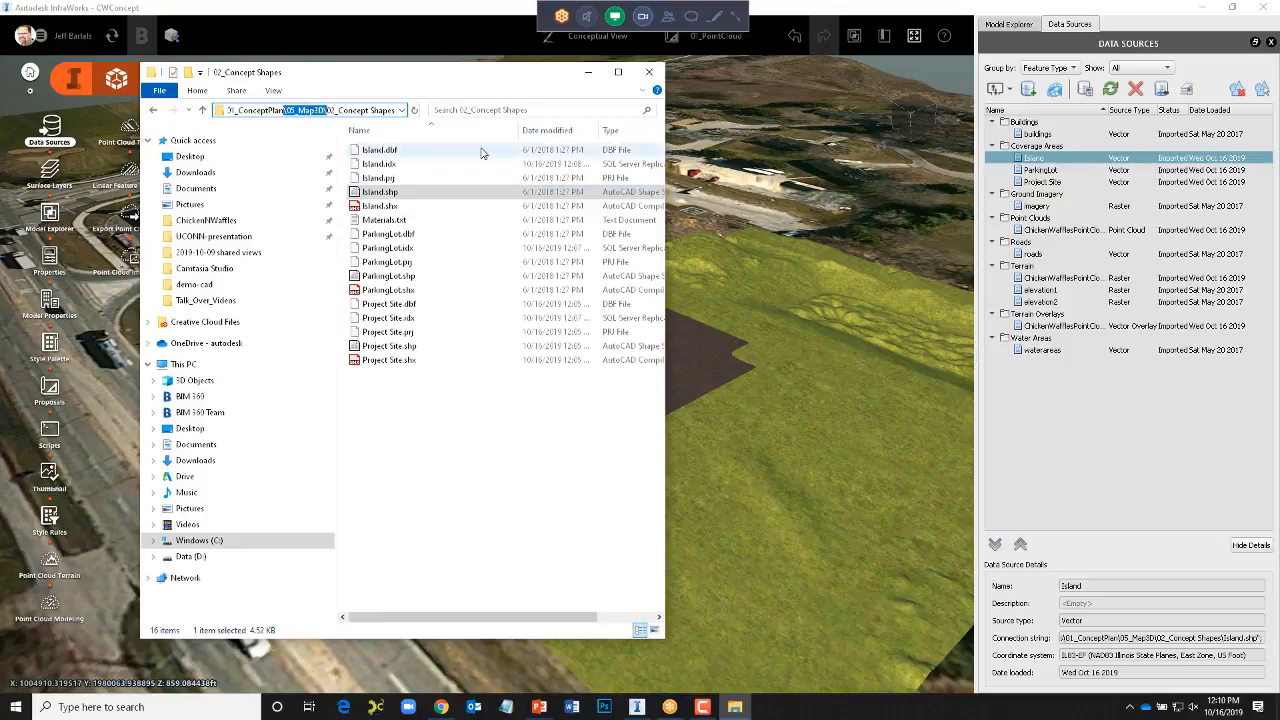
click(649, 72)
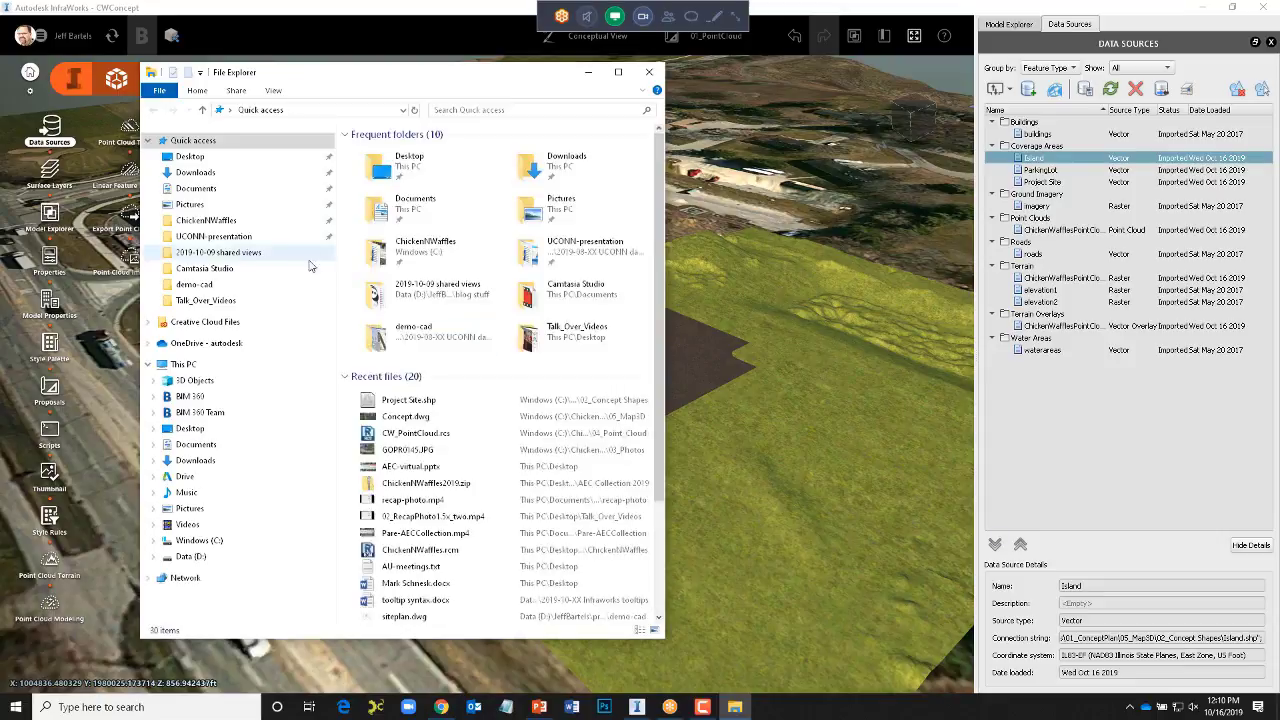
- Open the 03_Concept Building folder under ChickenNWaffles, 01_ConceptPlan, 05_Map3D in File Explorer, and move its window clear of the parking lot
click(210, 220)
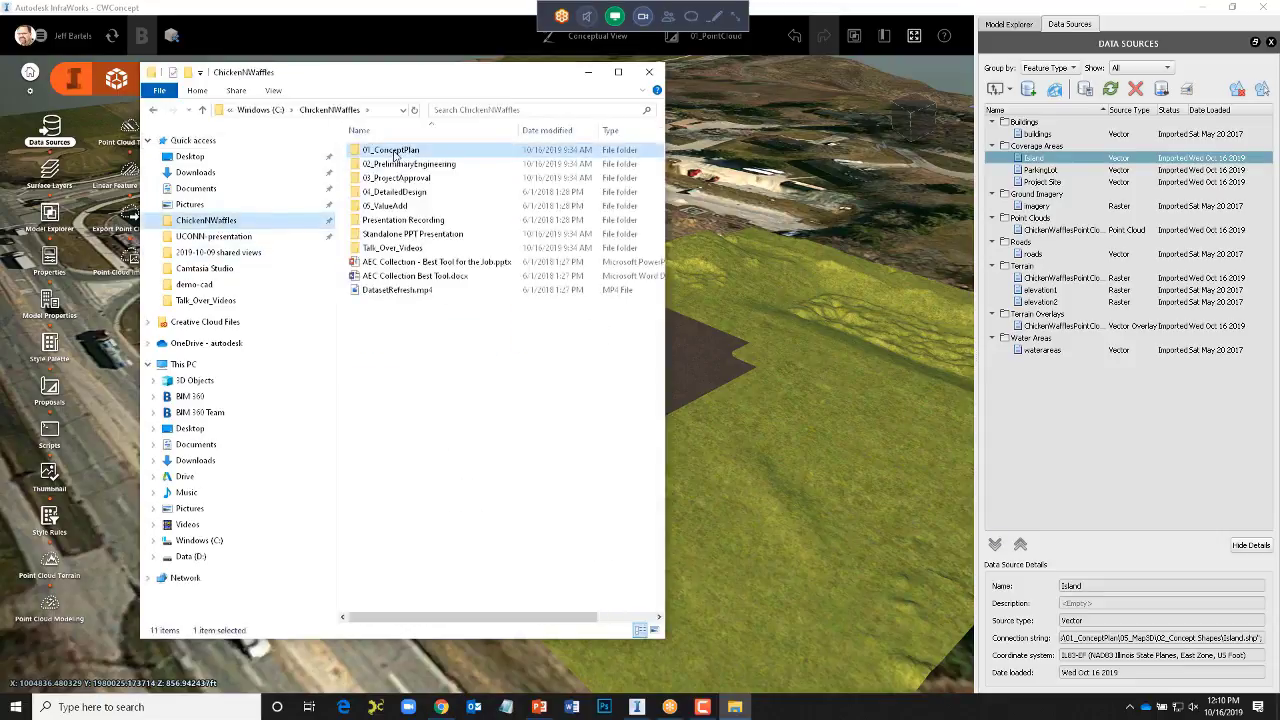
double_click(390, 150)
click(378, 206)
double_click(378, 206)
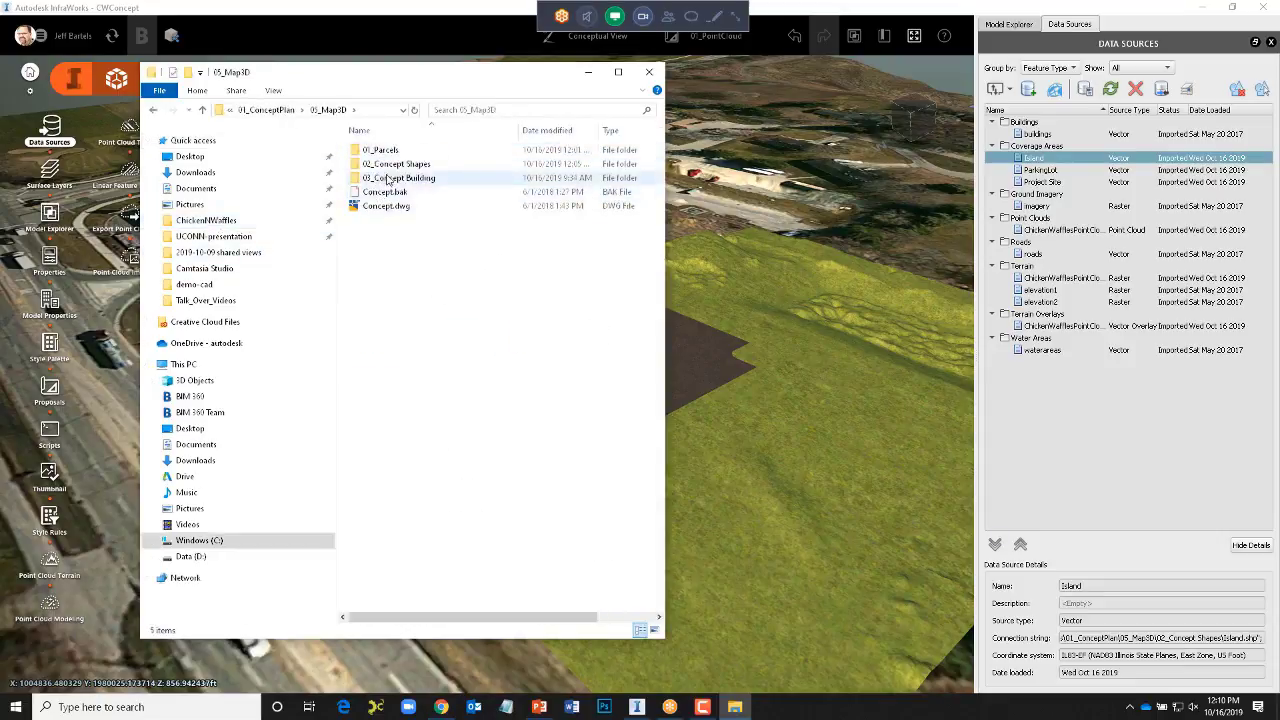
double_click(381, 164)
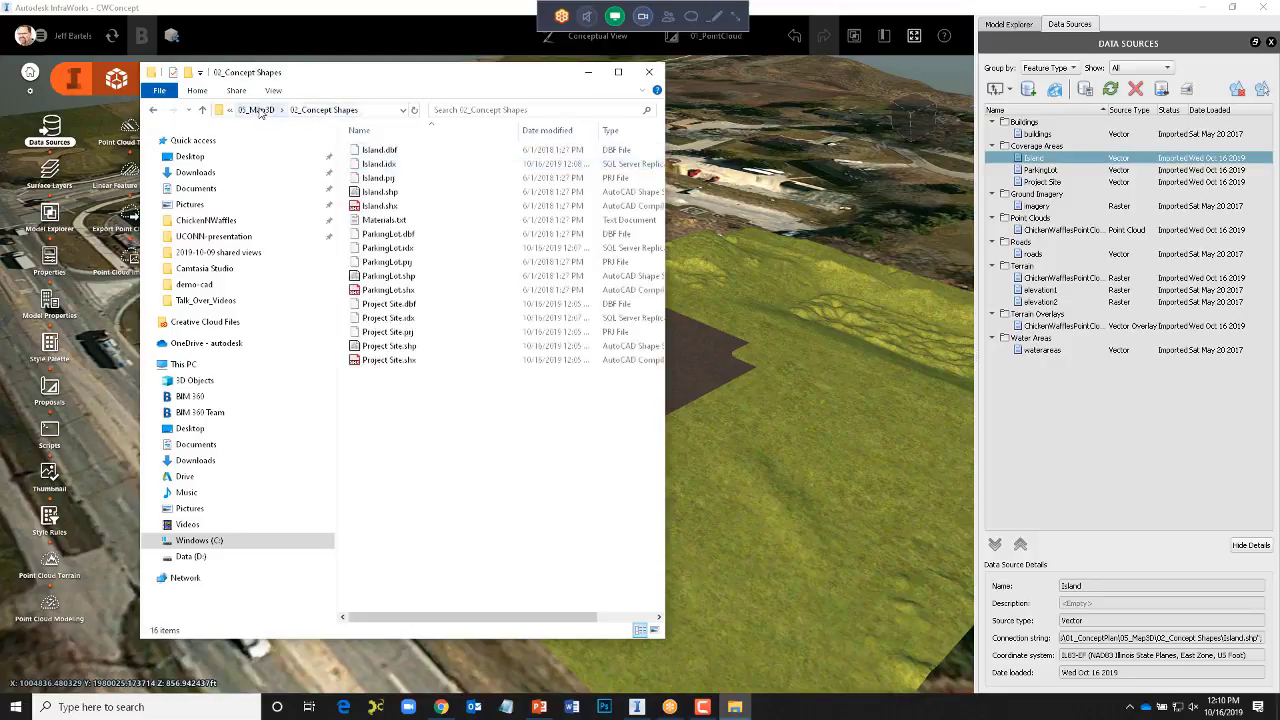
click(259, 110)
click(259, 110)
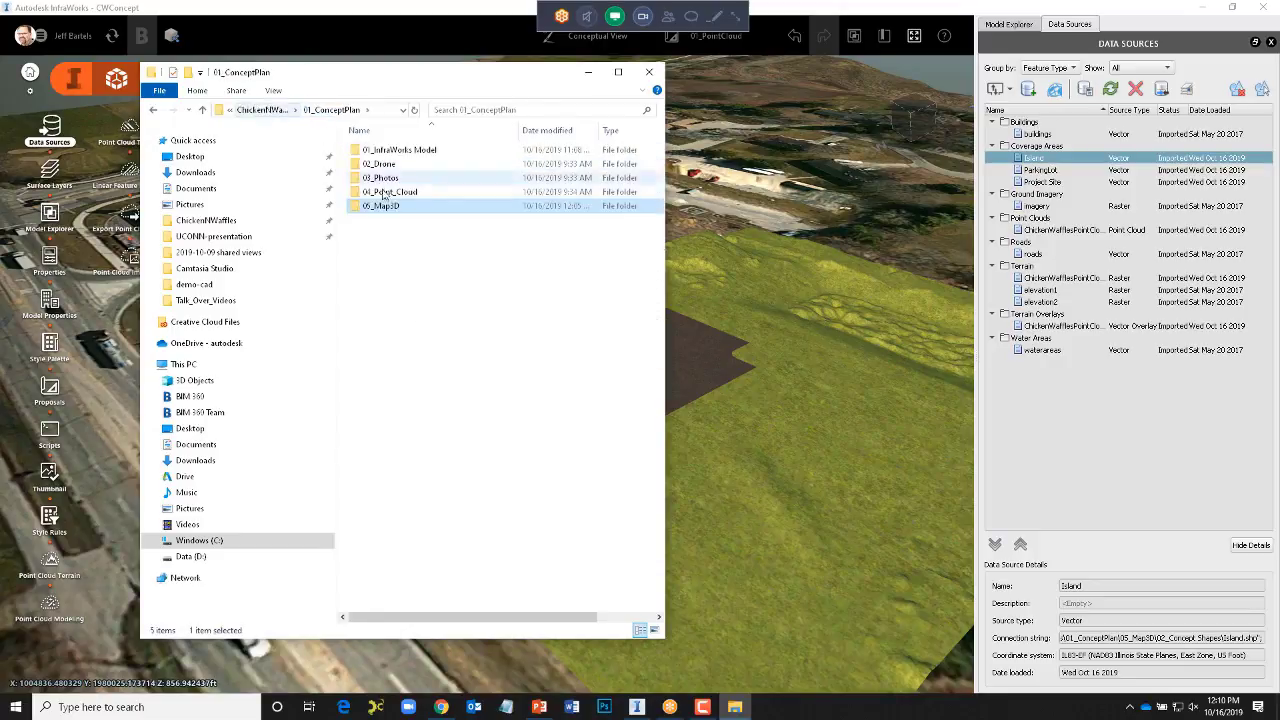
double_click(388, 206)
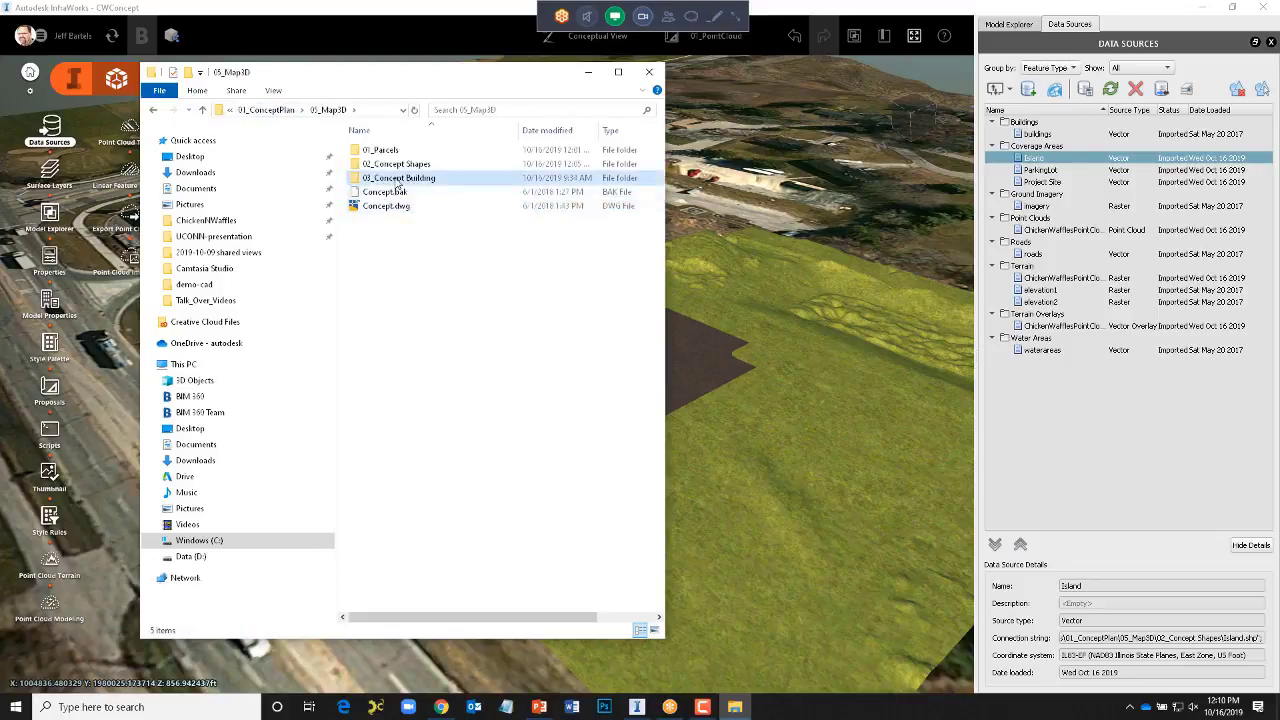
double_click(414, 177)
drag(420, 90, 910, 110)
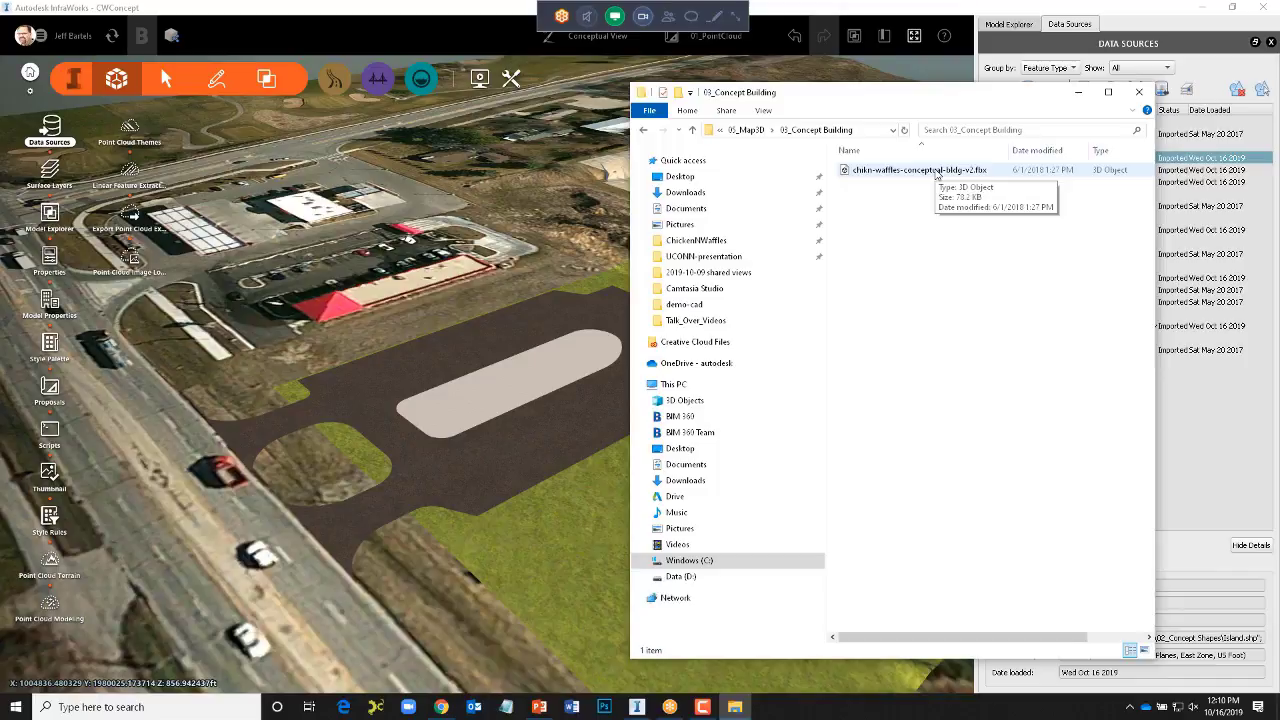
- Add chikn-waffles-conceptual-bldg-v2.fbx to the model as a data source of type Buildings and preview its 3D model
drag(900, 172, 487, 280)
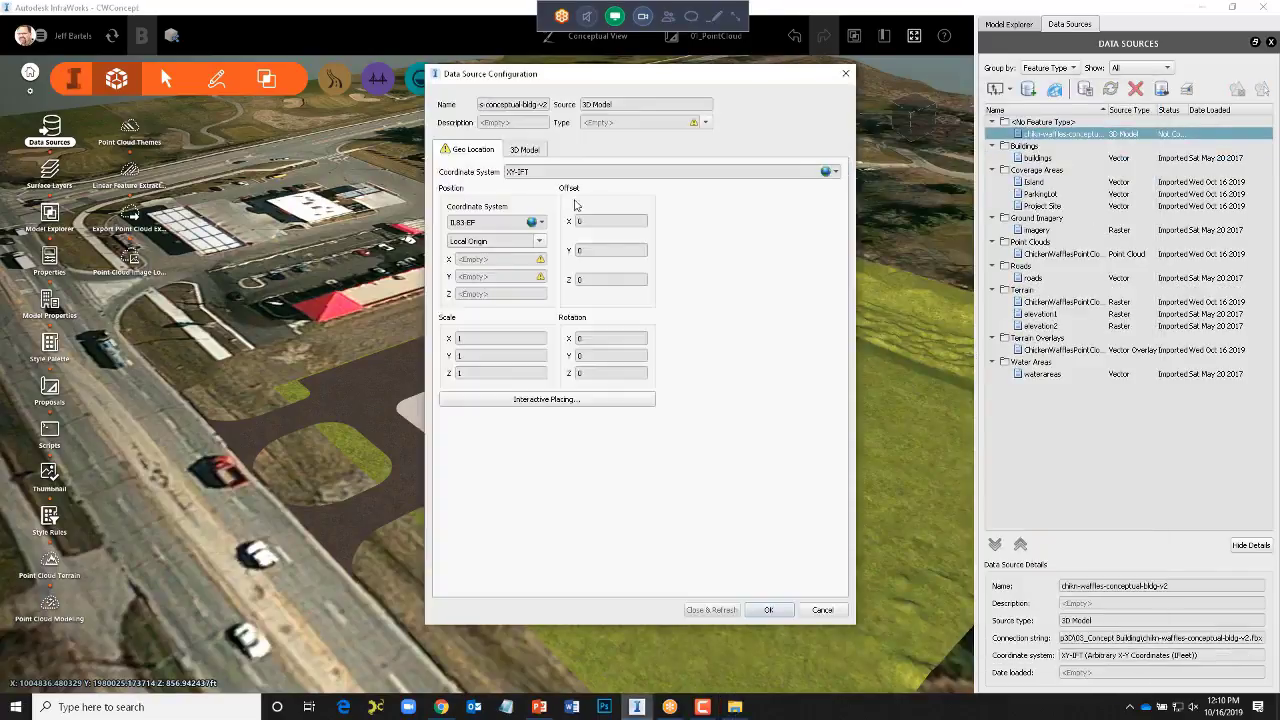
click(705, 122)
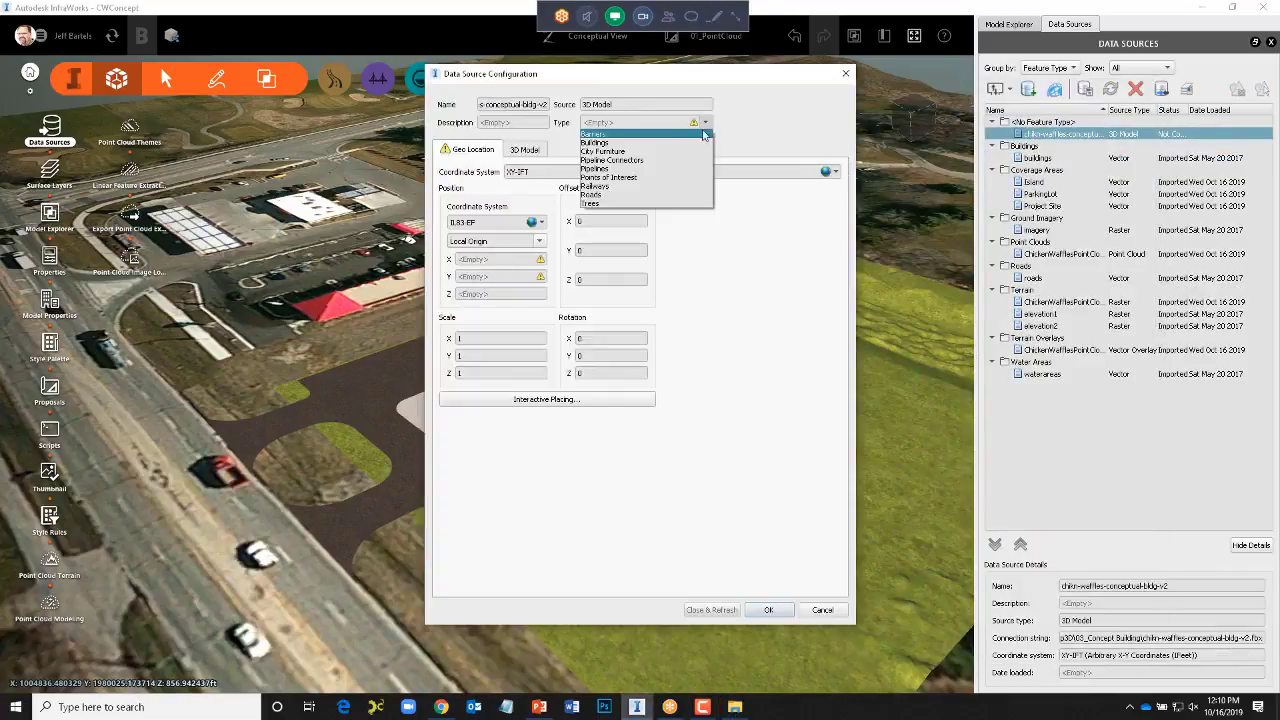
click(640, 144)
click(562, 150)
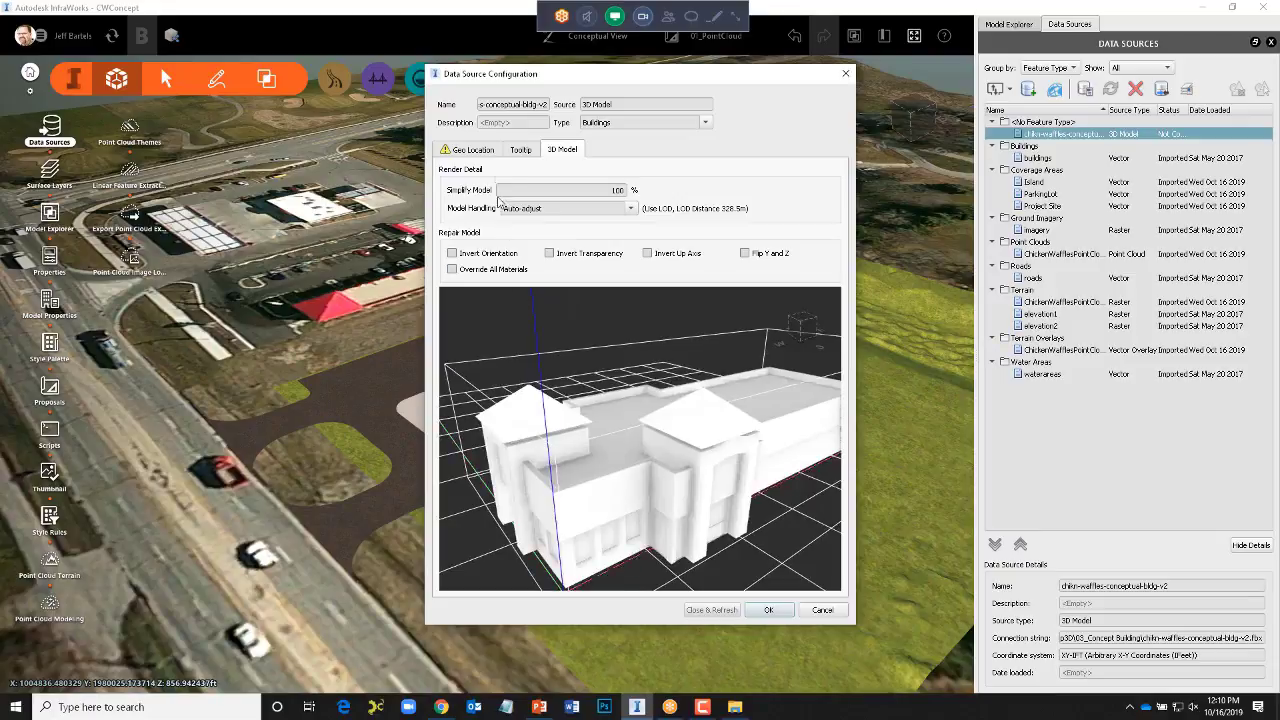
- Place the concept building interactively on the parking lot island, and close and refresh its data source
click(487, 152)
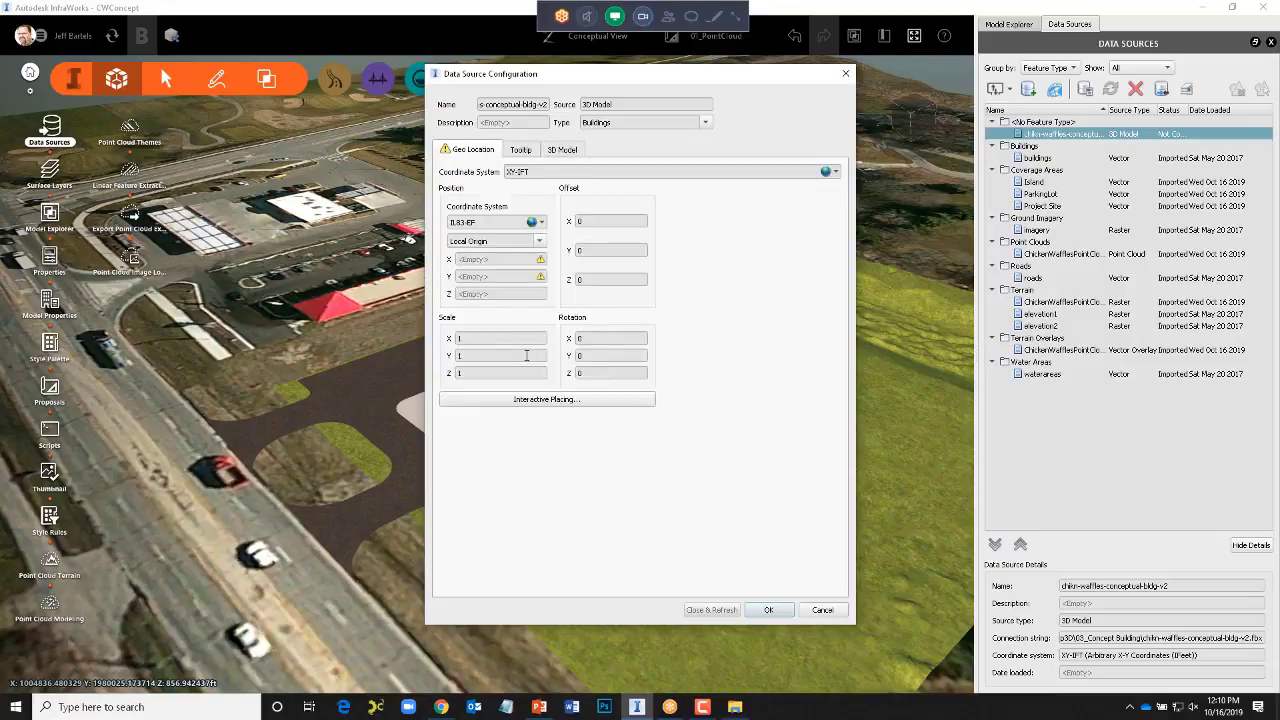
click(537, 401)
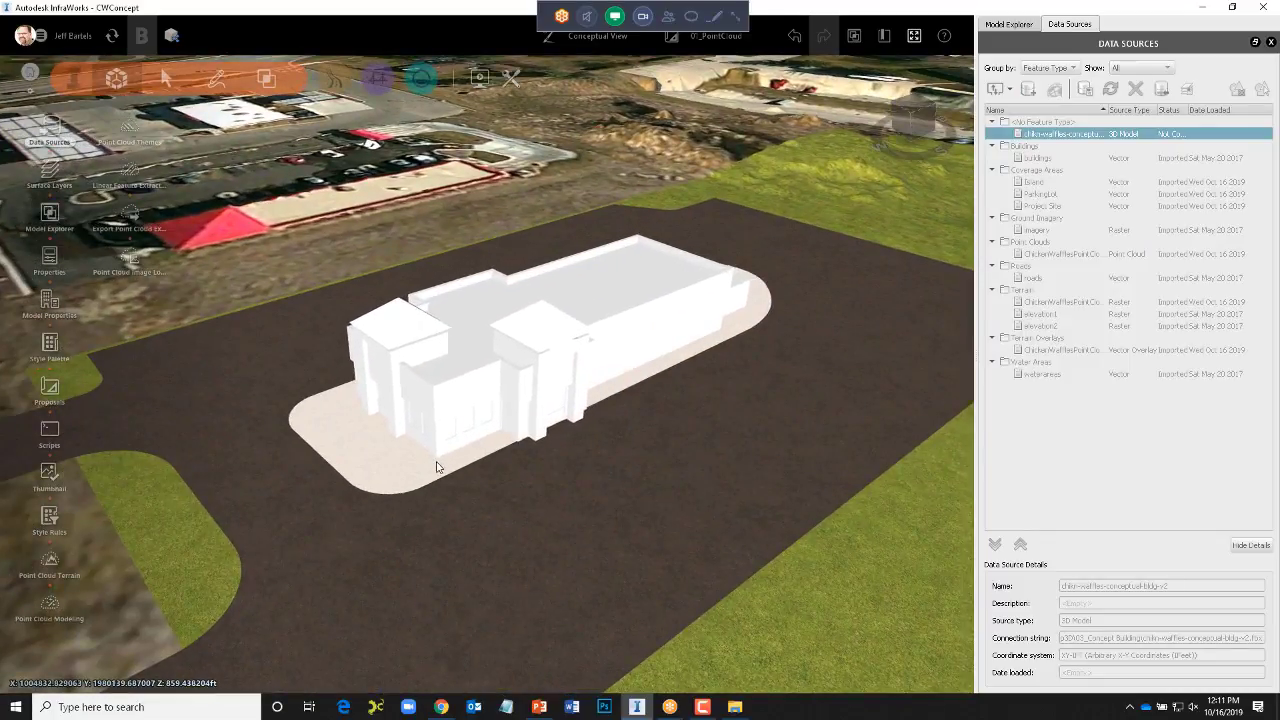
click(573, 493)
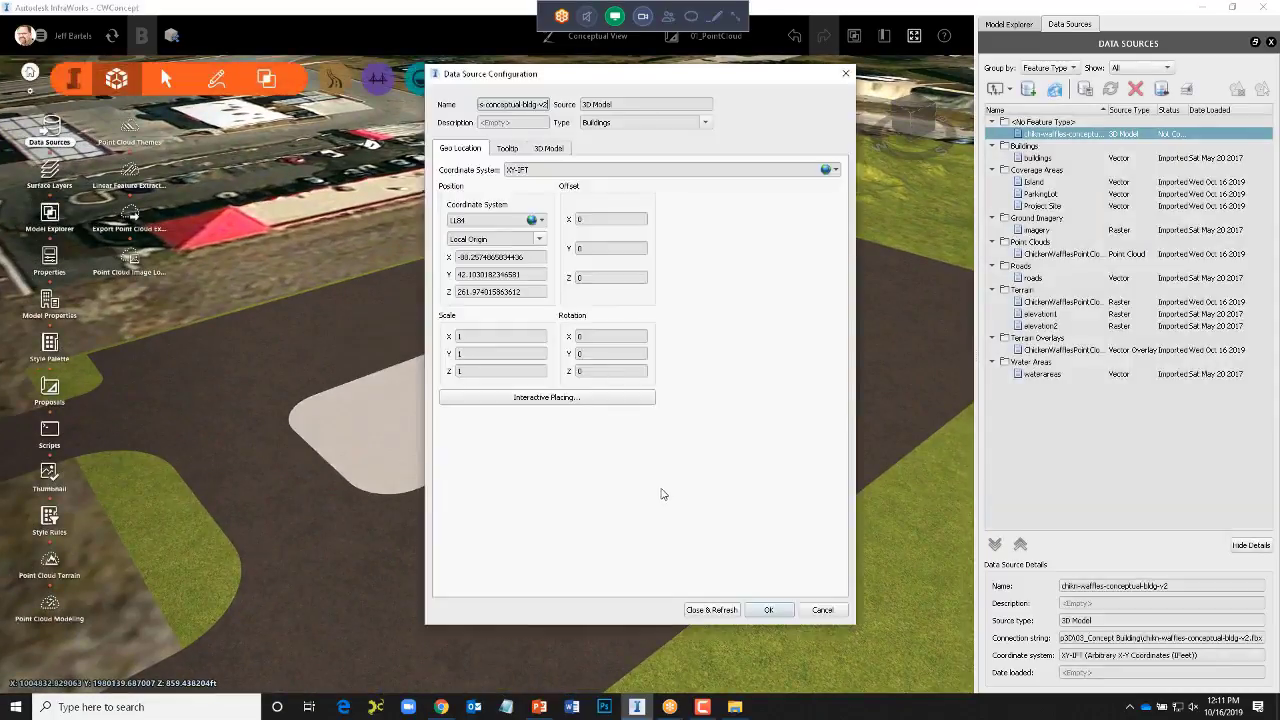
click(712, 610)
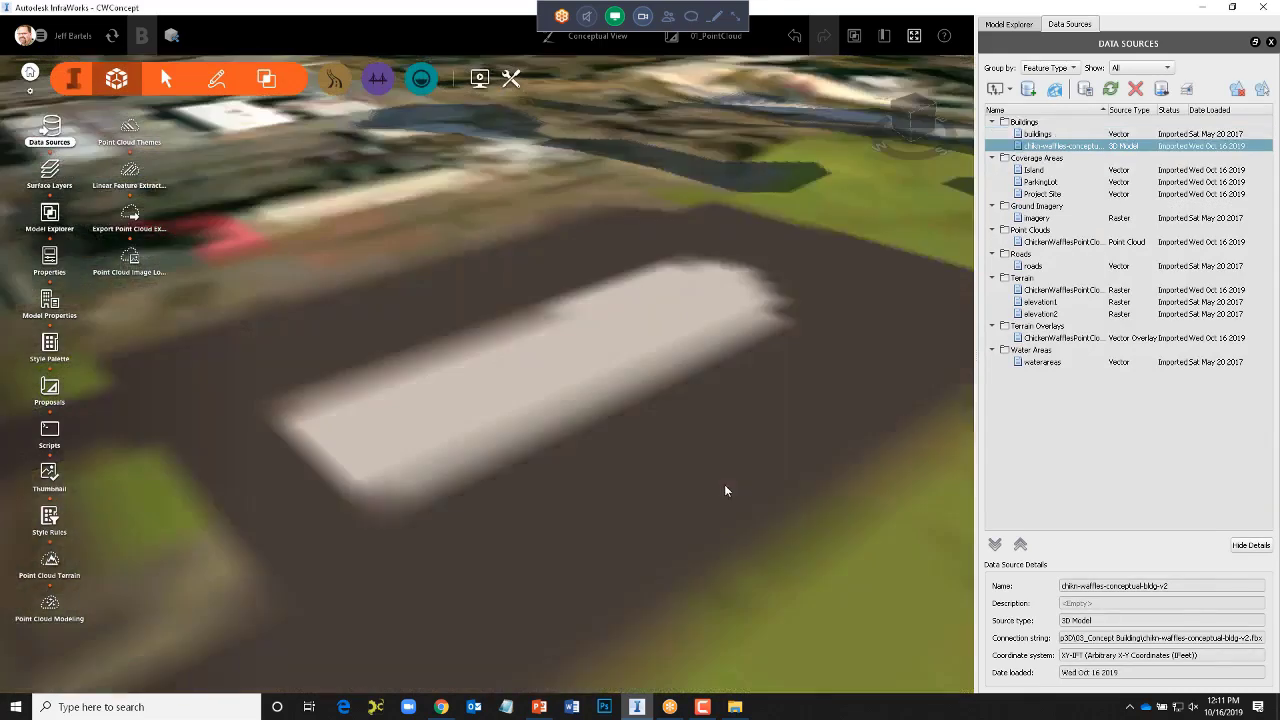
shift+middle_drag(764, 484, 574, 469)
scroll(572, 466, down, 5)
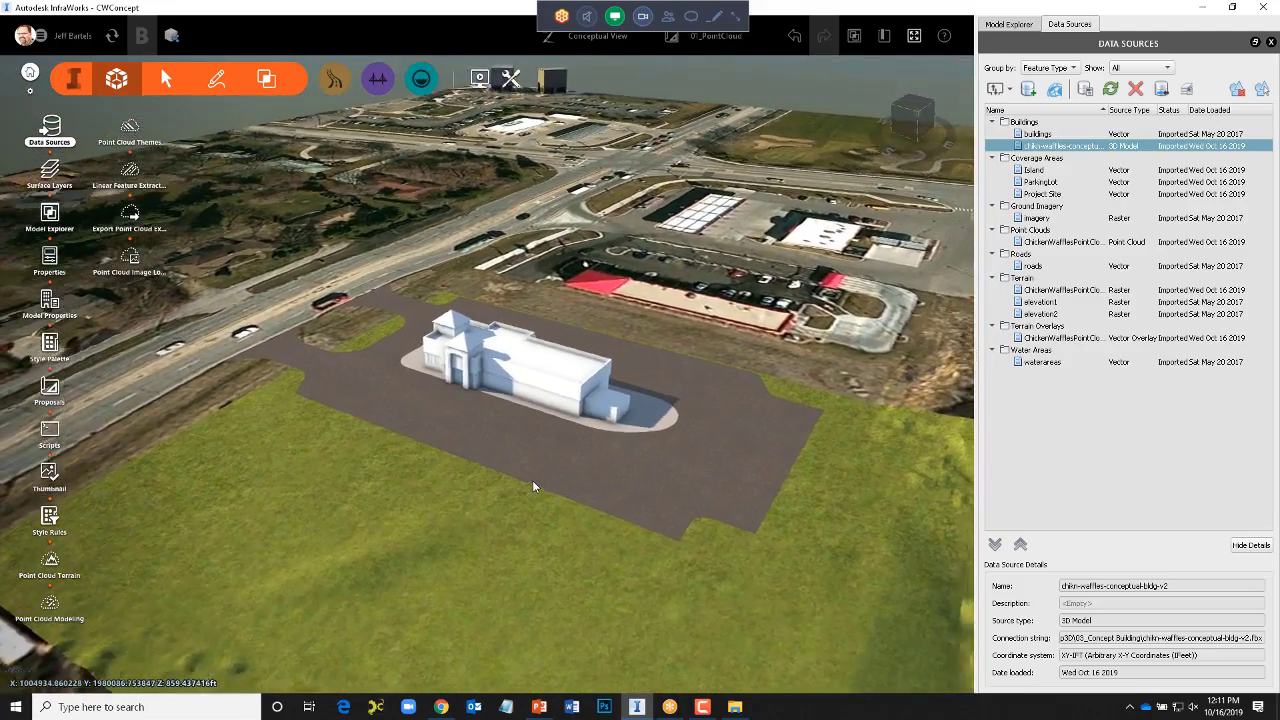
mouse_move(533, 487)
shift+middle_down()
mouse_move(489, 483)
mouse_move(630, 504)
mouse_move(804, 476)
mouse_move(700, 475)
shift+middle_up()
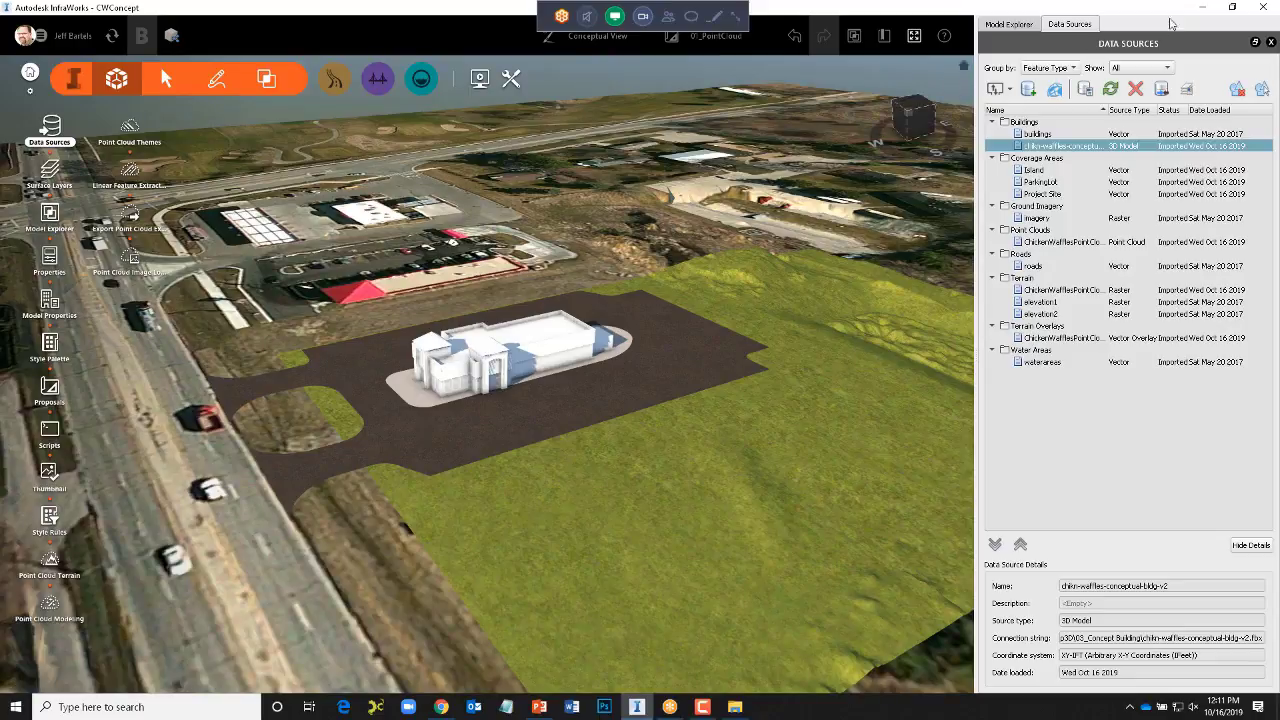
- Minimize InfraWorks, close the File Explorer window, launch Civil 3D 2020 Imperial and open the recent drawing 00-Boundary
click(1203, 7)
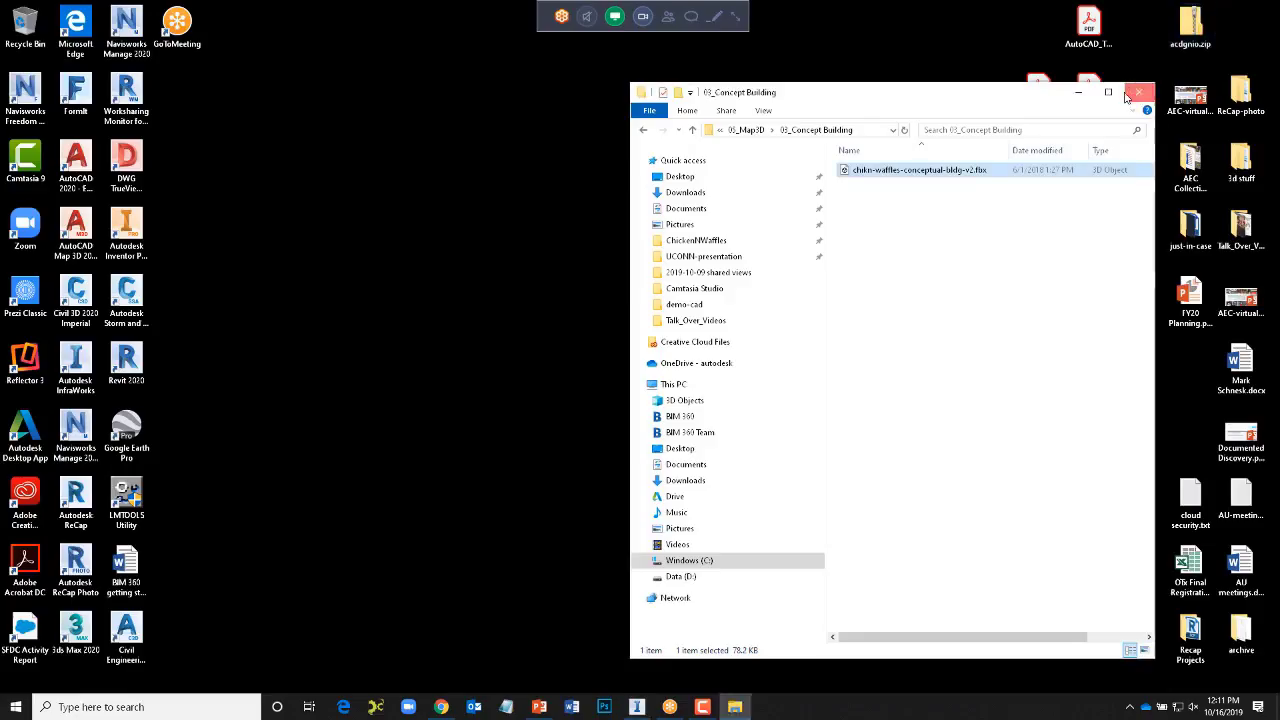
click(1138, 92)
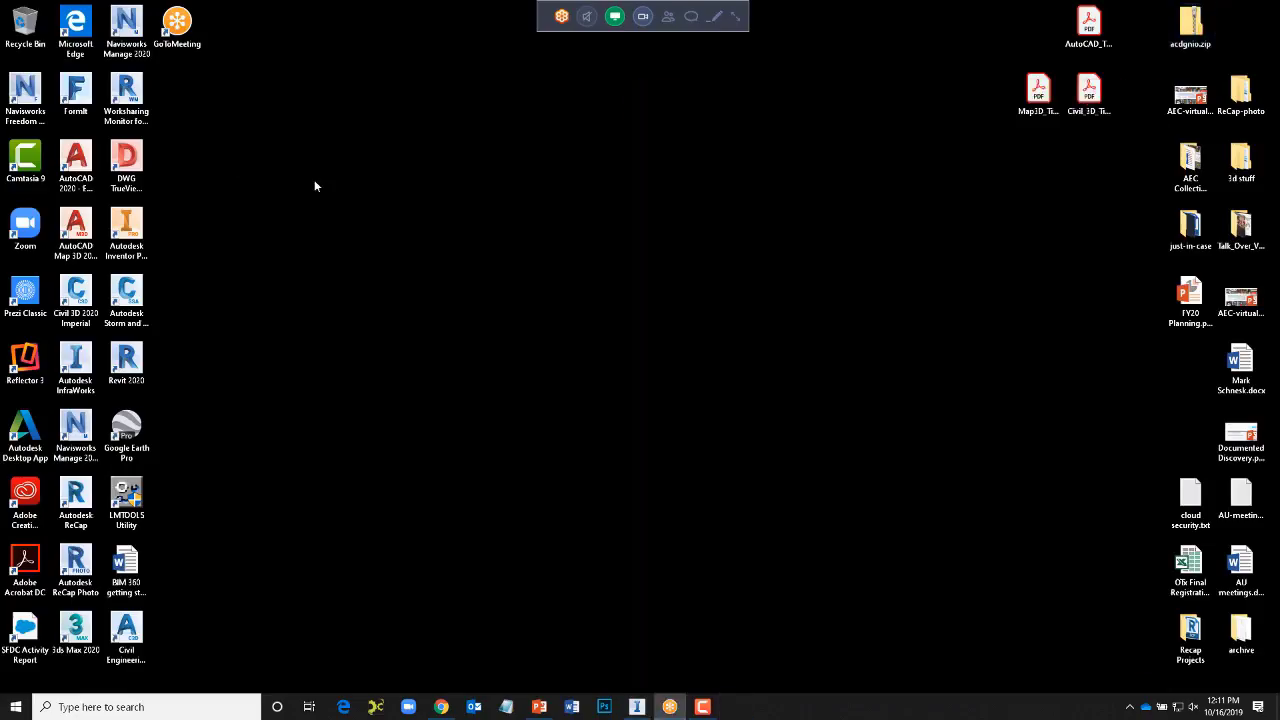
double_click(78, 297)
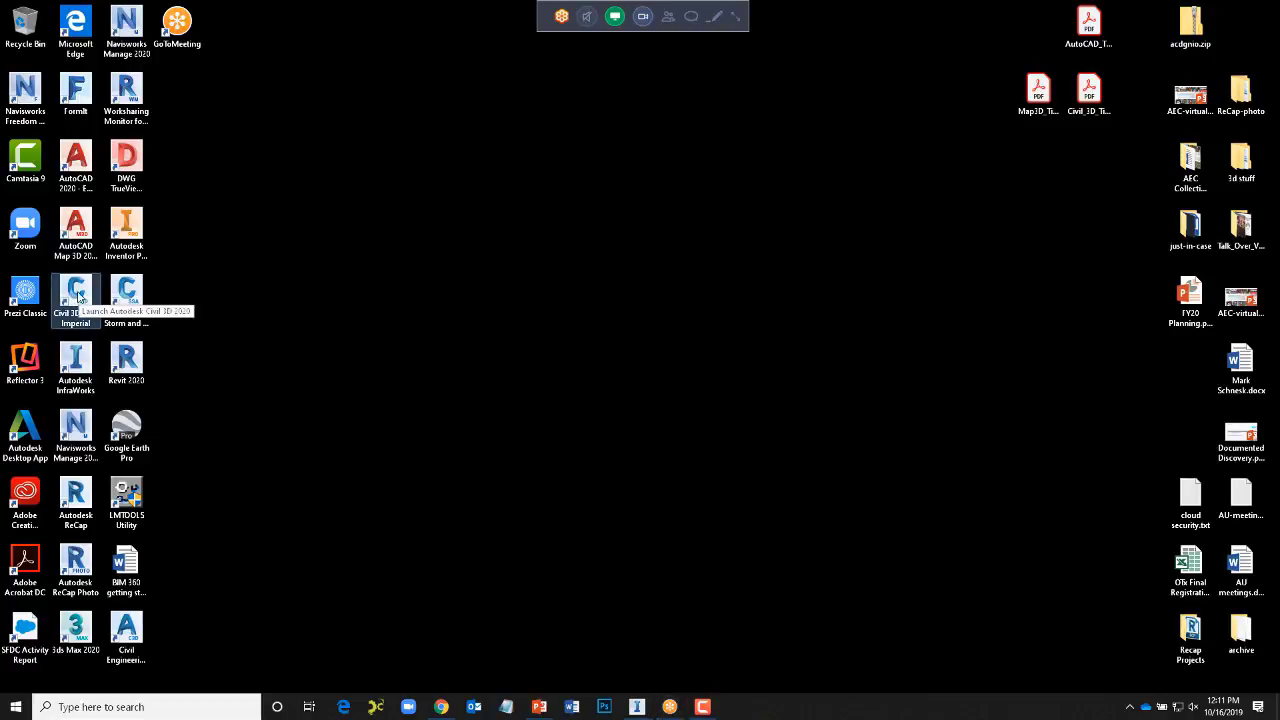
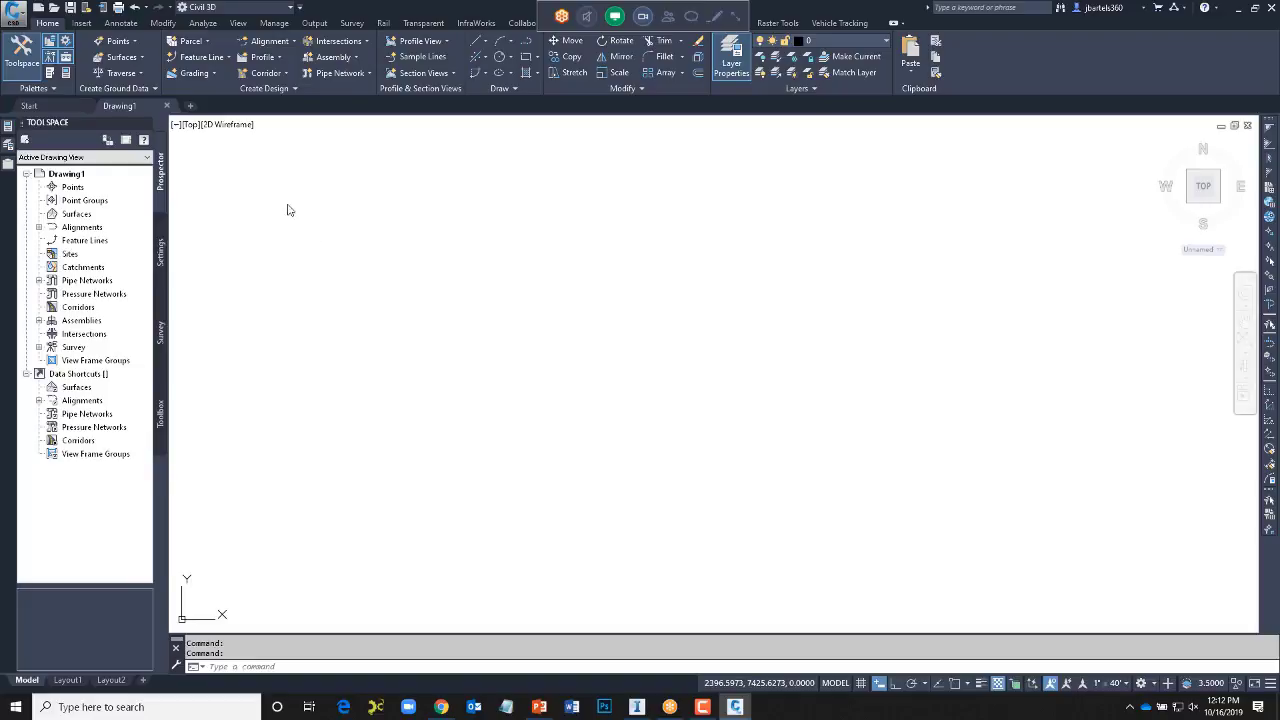
click(66, 107)
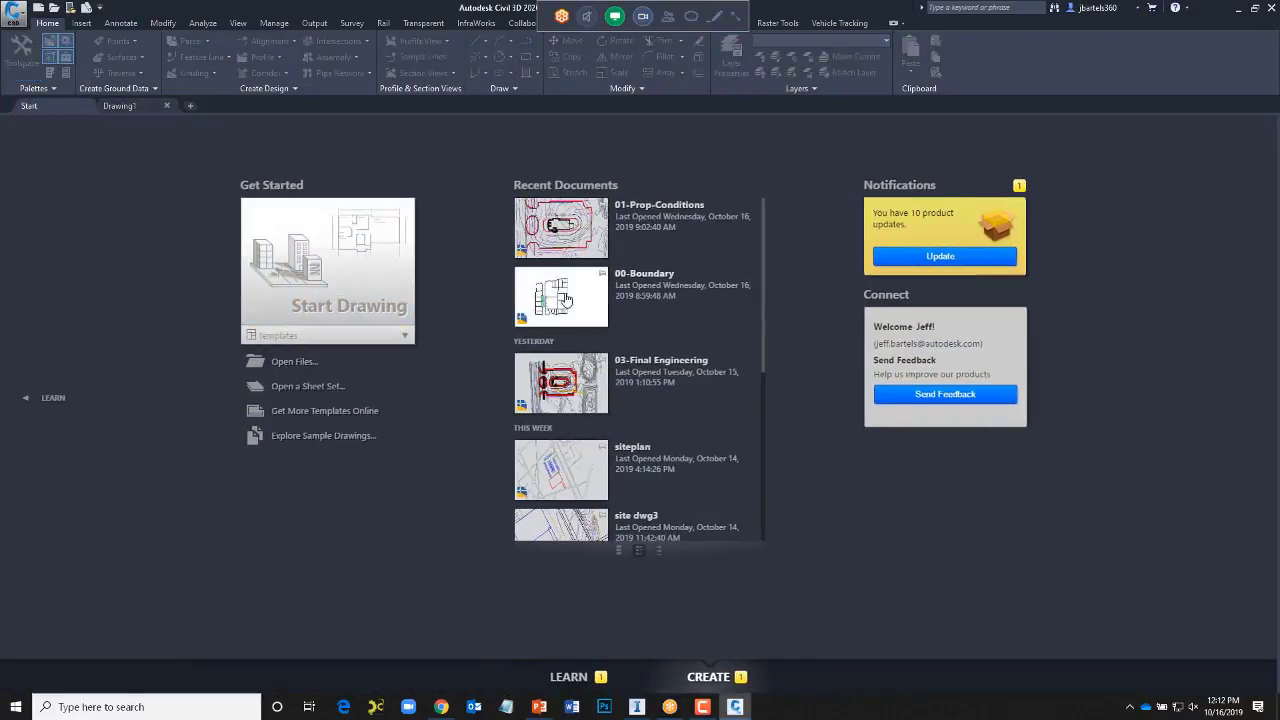
click(557, 298)
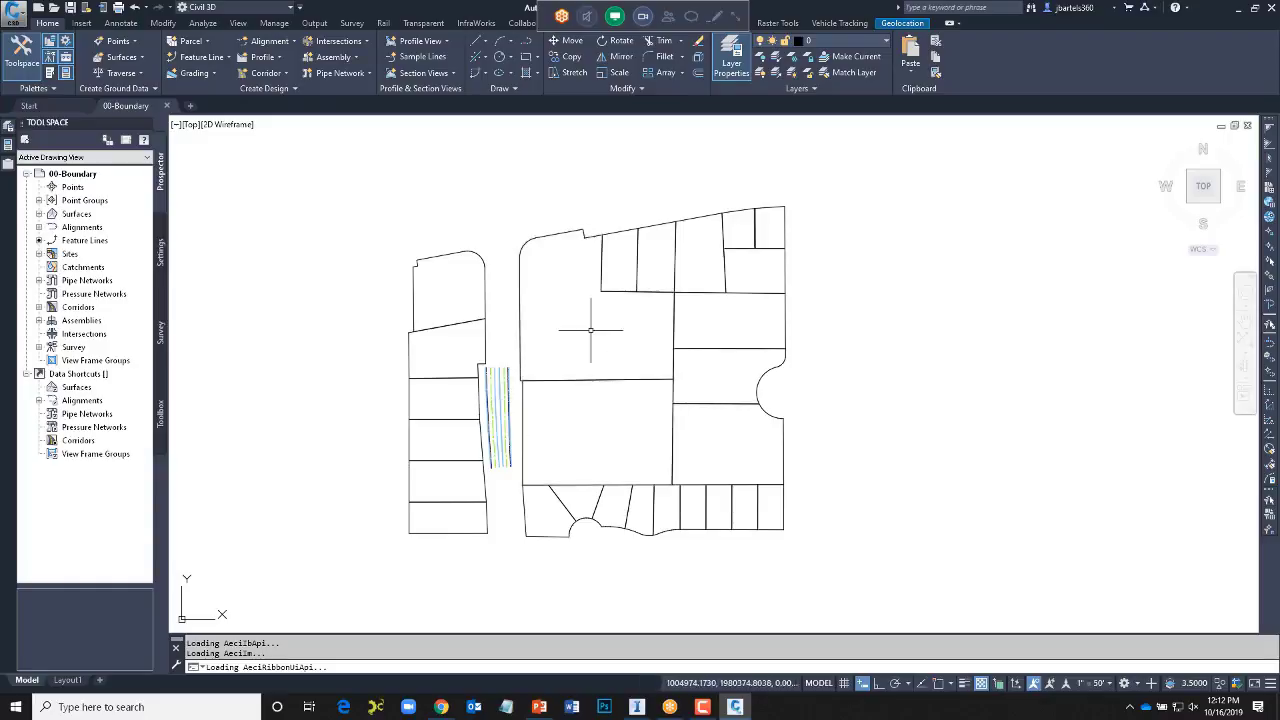
- Open the 01_ScannedPlat folder under ChickenNWaffles, 02_PreliminaryEngineering, 01_RasterDesign_AVT in File Explorer
middle_drag(610, 205, 554, 207)
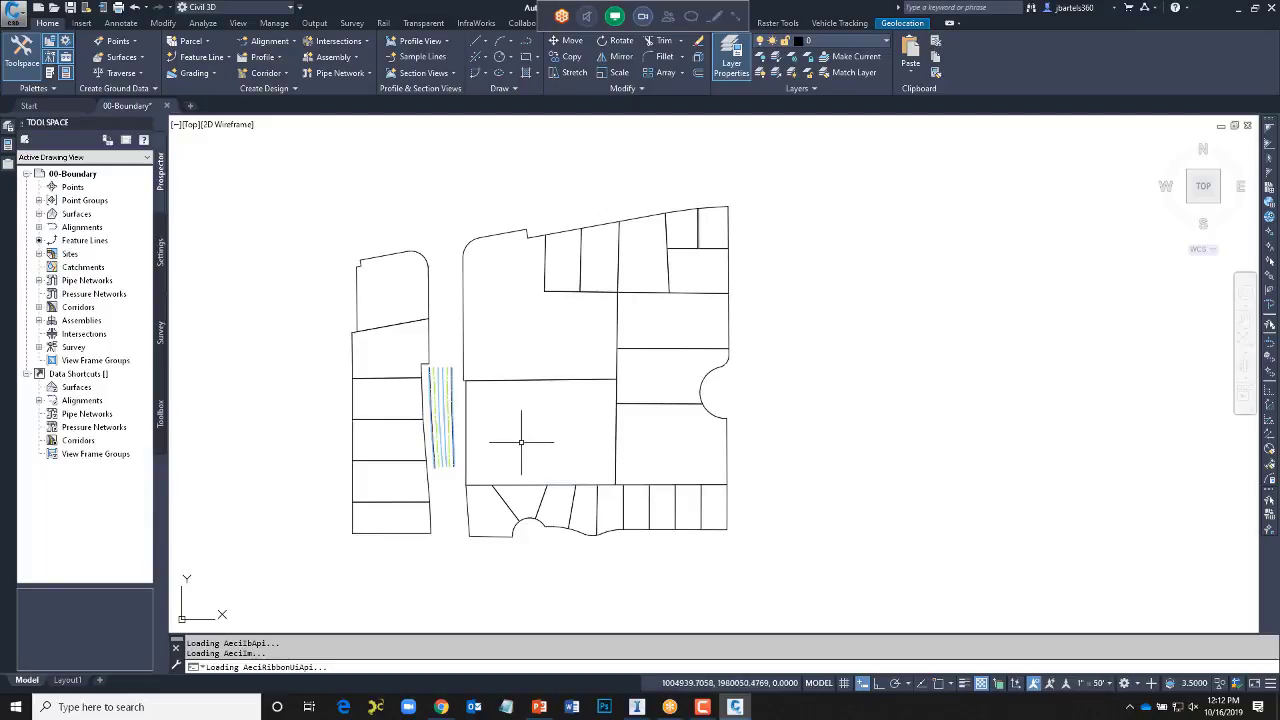
mouse_move(520, 440)
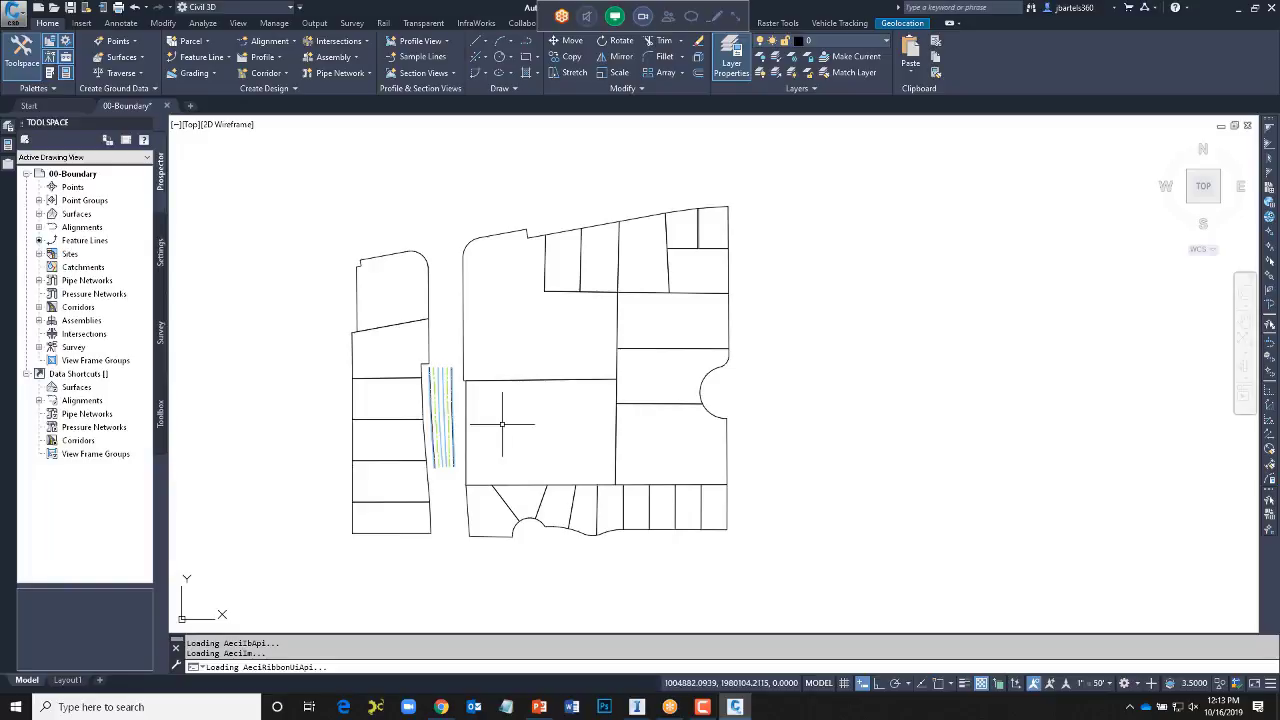
key(super+e)
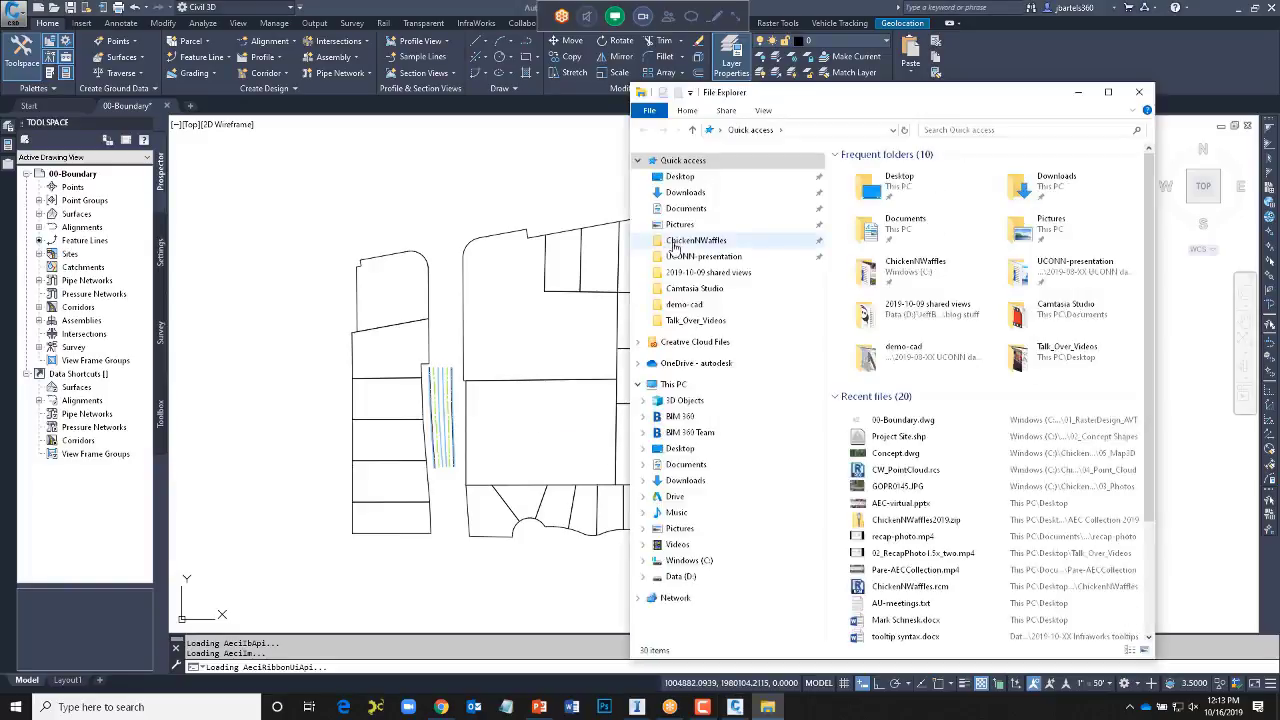
click(694, 240)
double_click(877, 186)
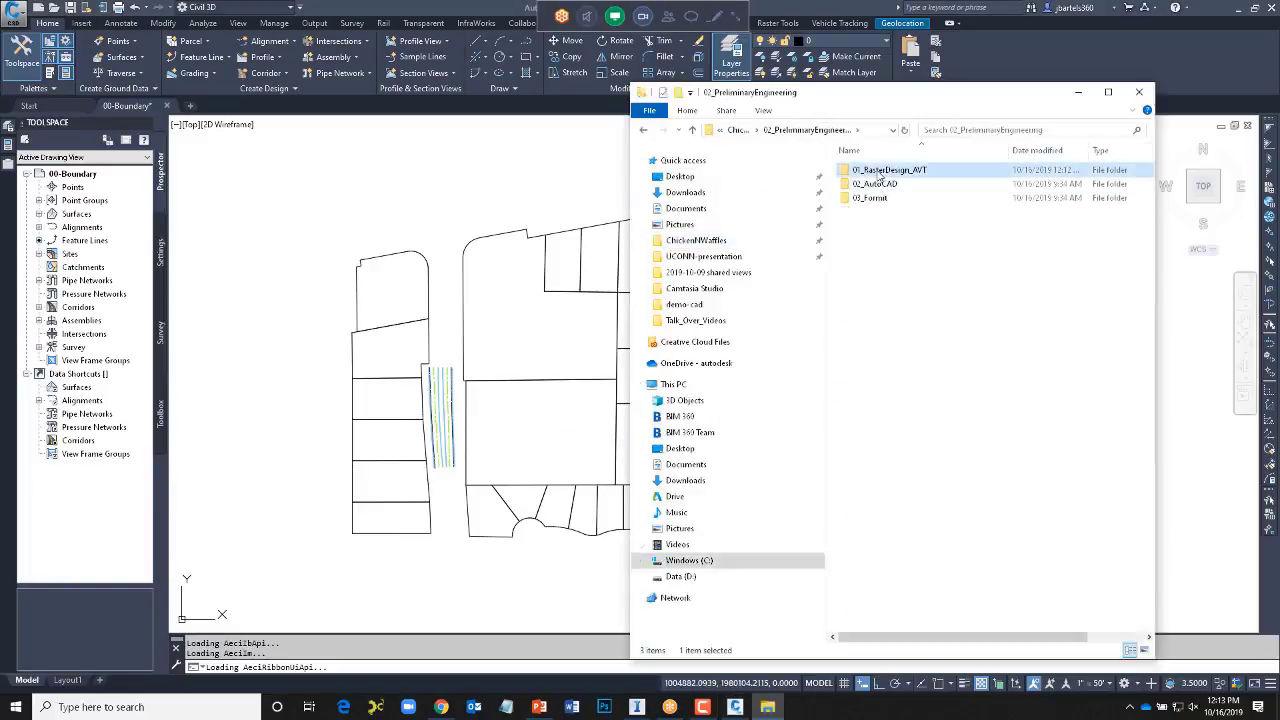
double_click(877, 170)
click(870, 172)
double_click(870, 172)
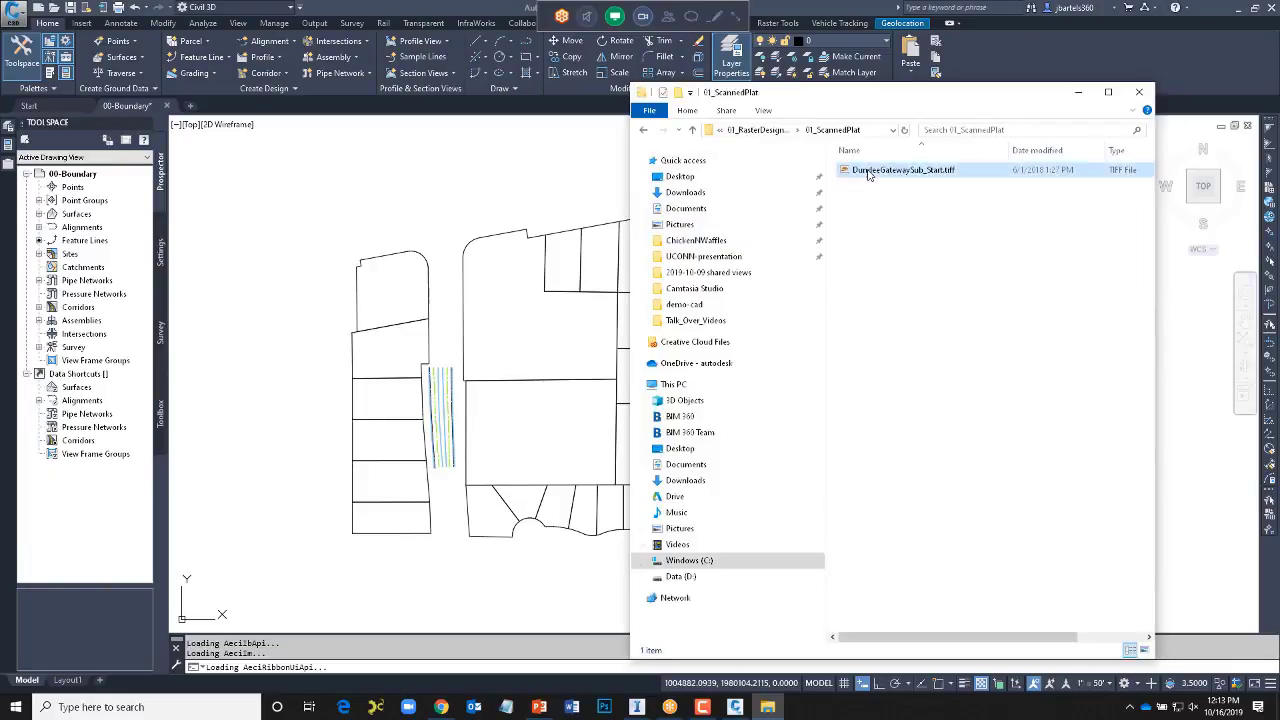
- Attach DundeeGatewaySub_Start.tiff just east of the parcels, scaled to roughly their overall height, with a rotation angle of 0
mouse_move(870, 170)
mouse_down()
mouse_move(692, 292)
mouse_move(385, 450)
mouse_move(300, 525)
mouse_up()
click(755, 541)
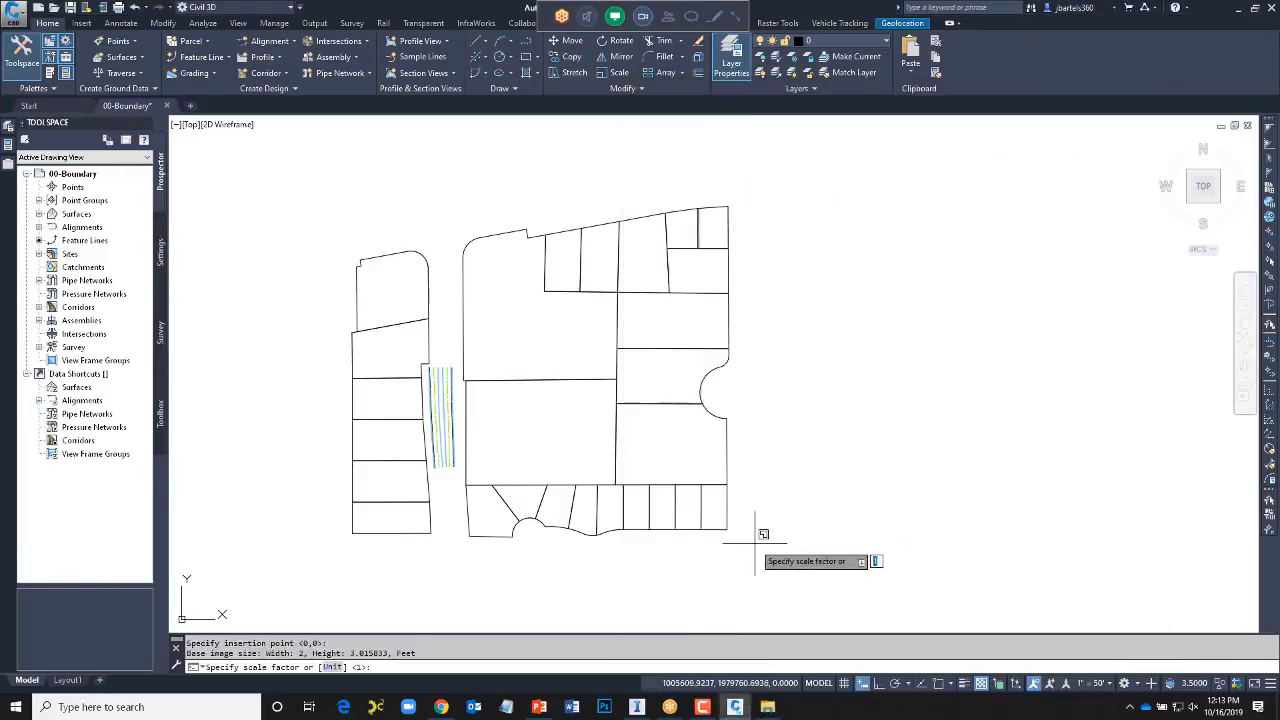
click(860, 512)
key(Return)
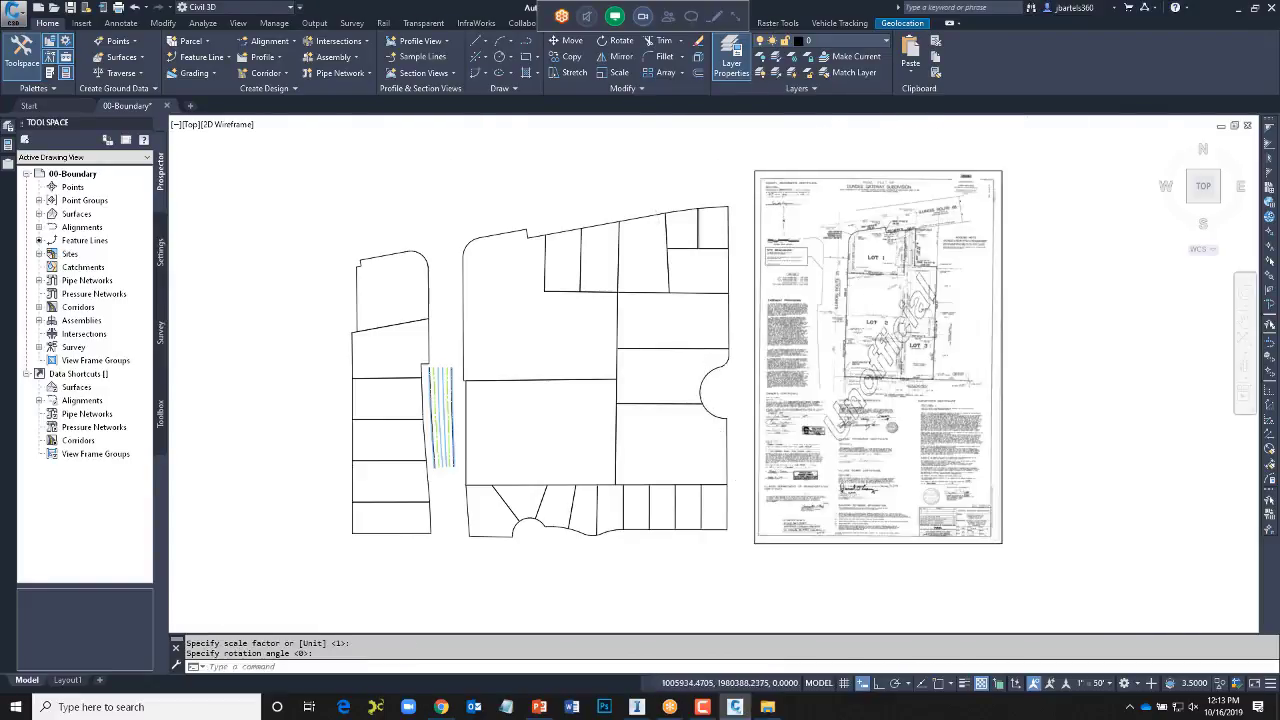
scroll(872, 425, up, 6)
middle_drag(872, 425, 800, 457)
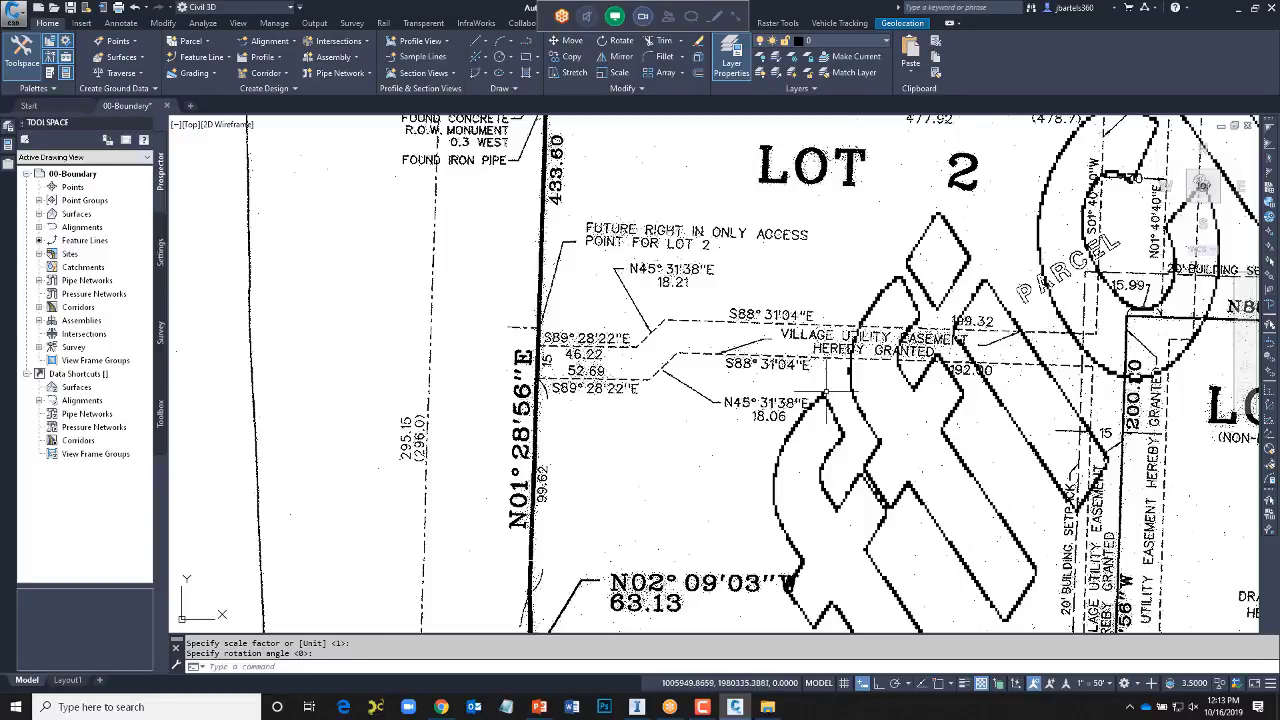
scroll(826, 392, down, 8)
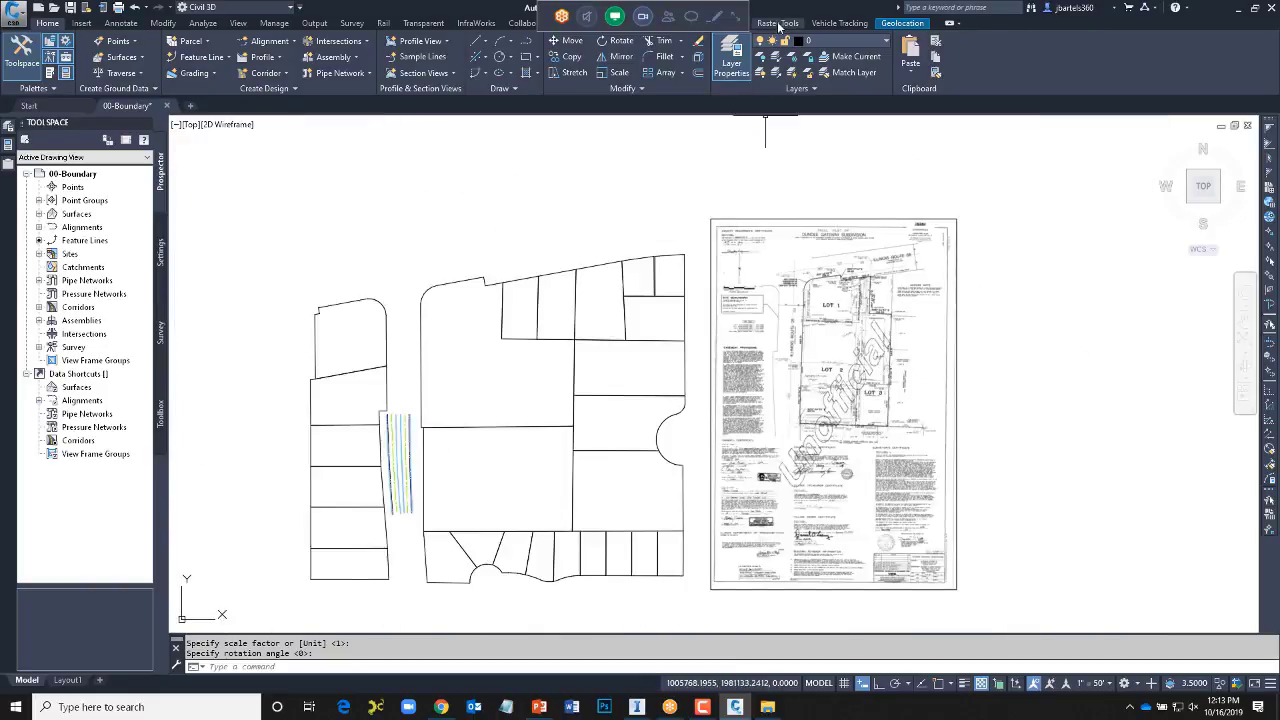
- Start a raster Match and pair the scanned plat's southwest boundary corner with the endpoint of the corresponding parcel corner
click(778, 23)
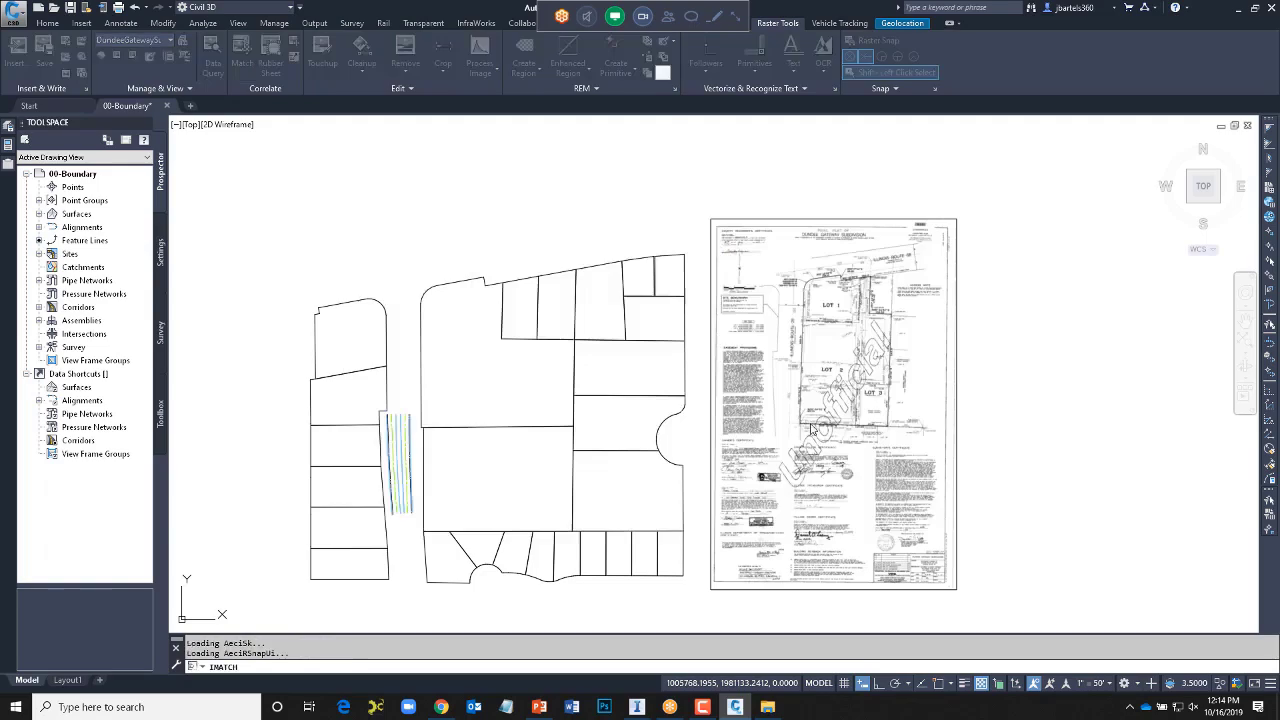
scroll(815, 435, up, 10)
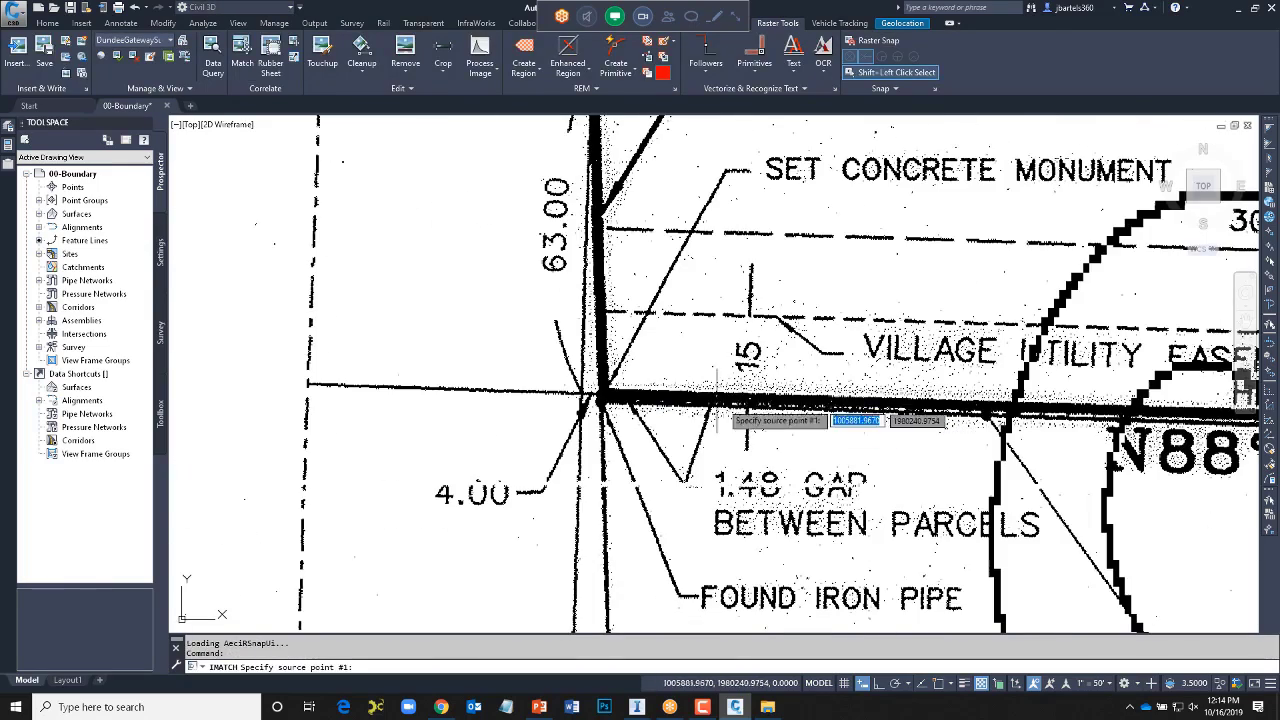
click(600, 398)
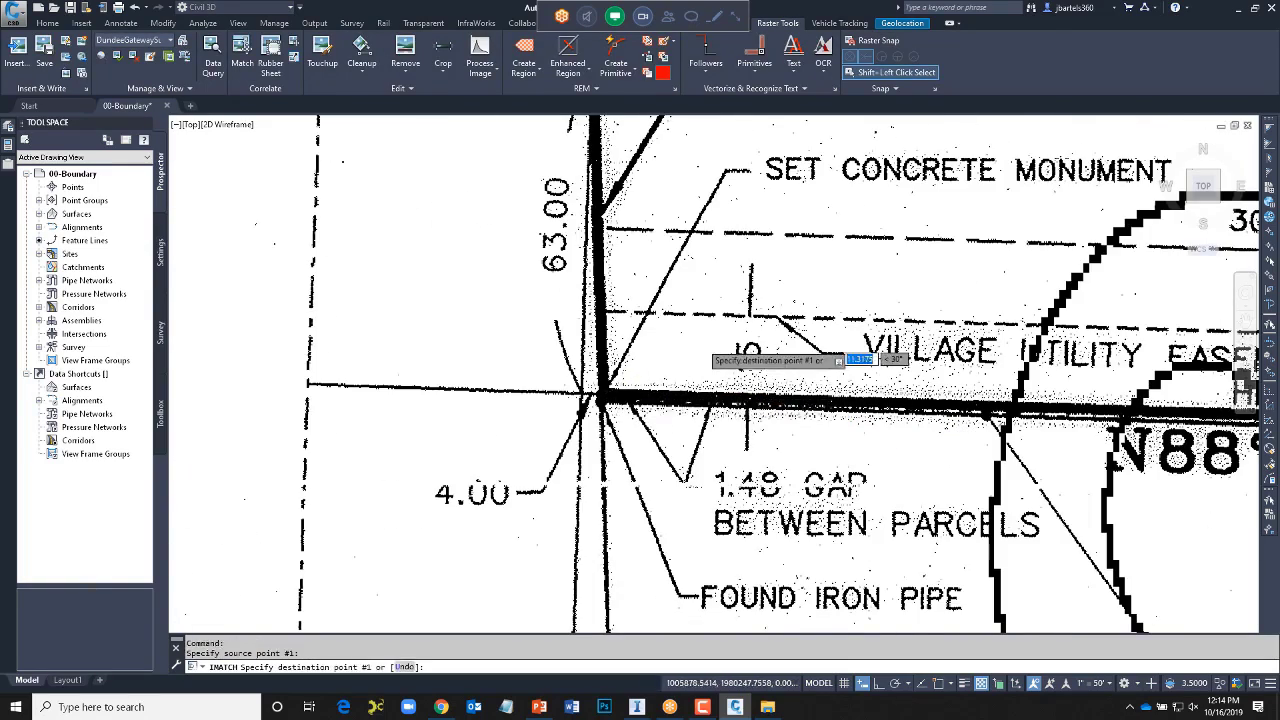
scroll(690, 356, down, 8)
scroll(690, 356, down, 5)
middle_drag(571, 389, 714, 357)
scroll(480, 408, up, 8)
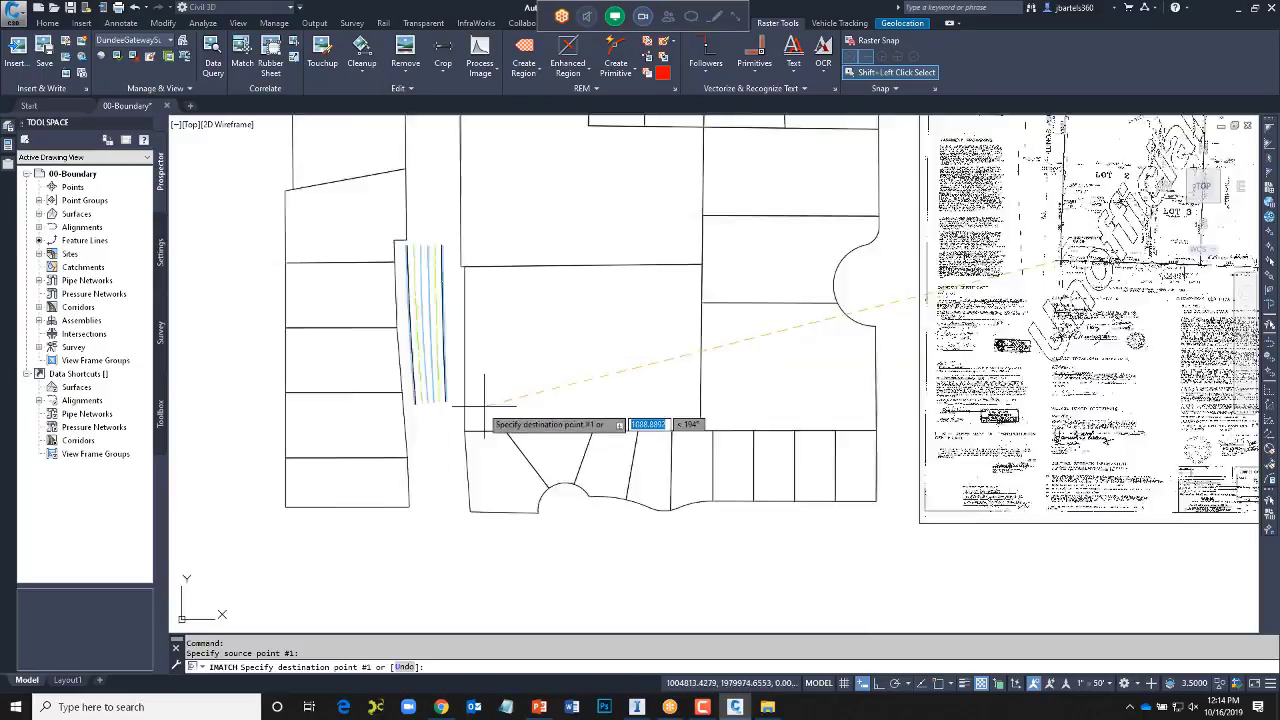
scroll(422, 470, up, 4)
shift+right_click(430, 498)
click(468, 270)
click(410, 532)
- Pair the plat's boundary corner at the end of the 129.10 line with the parcel notch endpoint to complete the image match
scroll(560, 440, down, 5)
scroll(620, 460, down, 4)
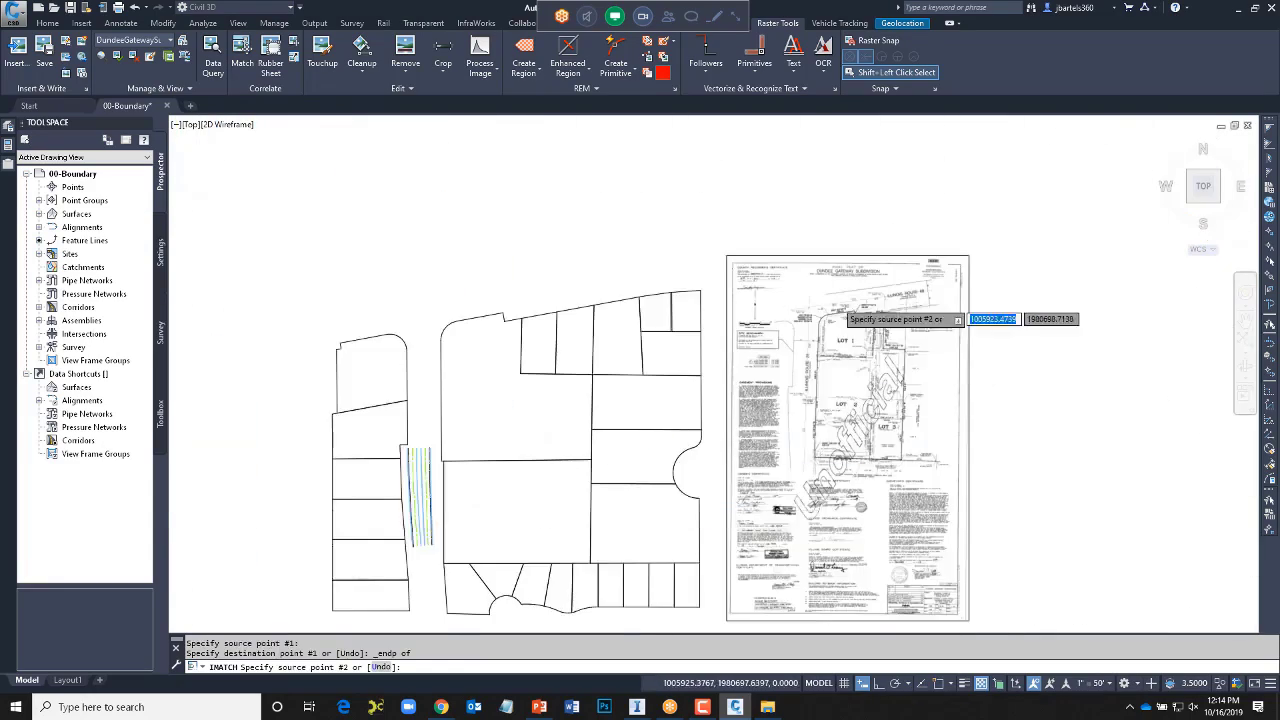
scroll(862, 327, up, 6)
scroll(862, 327, up, 5)
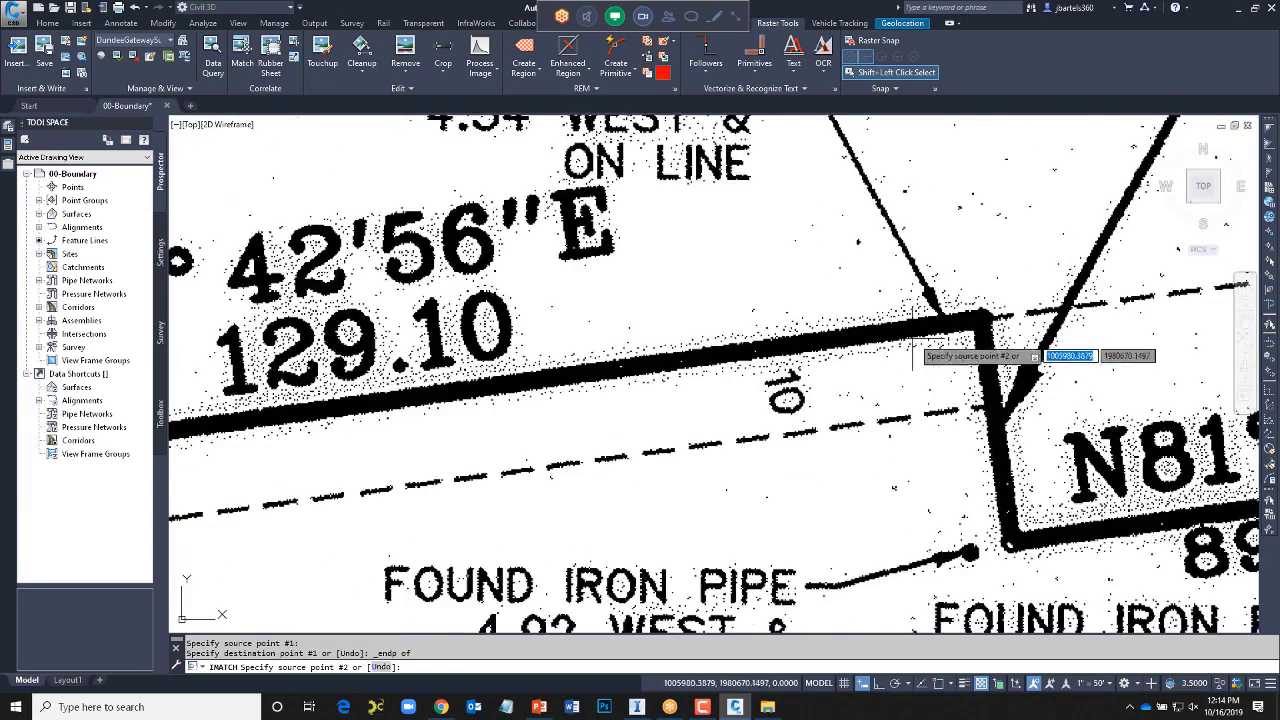
click(980, 318)
scroll(980, 318, down, 6)
scroll(920, 355, up, 6)
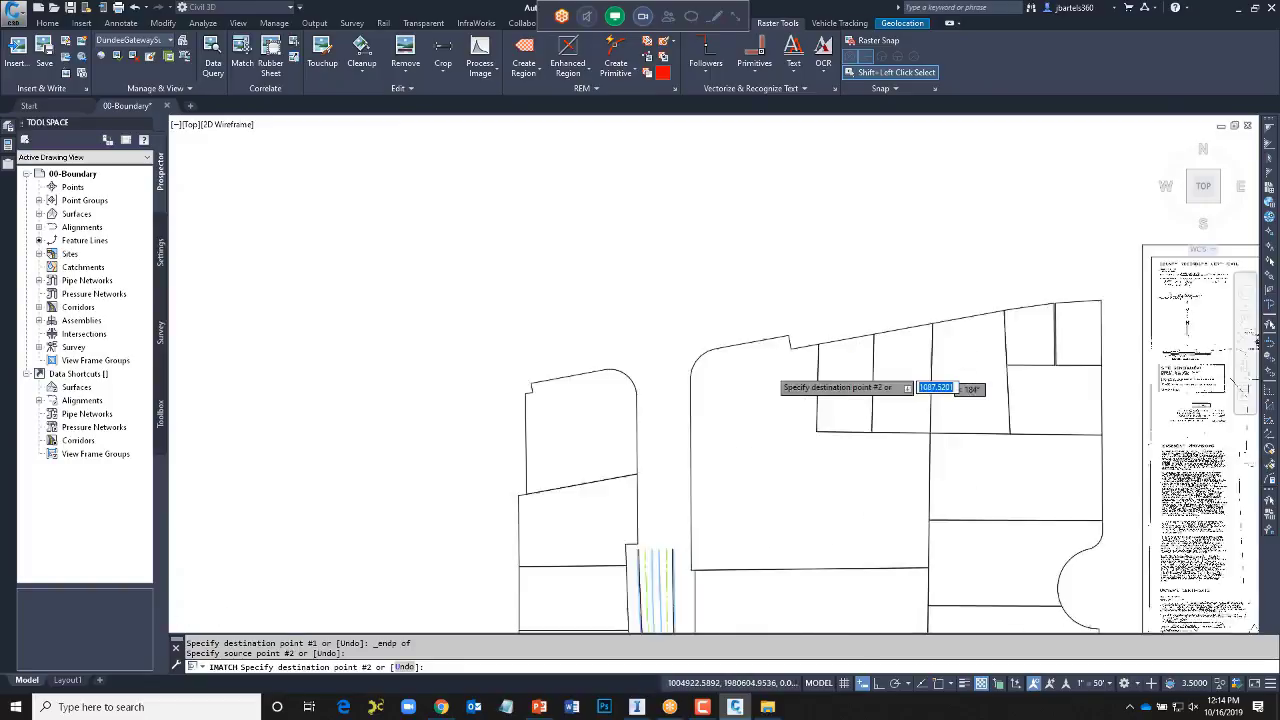
scroll(840, 290, up, 1)
shift+right_click(836, 258)
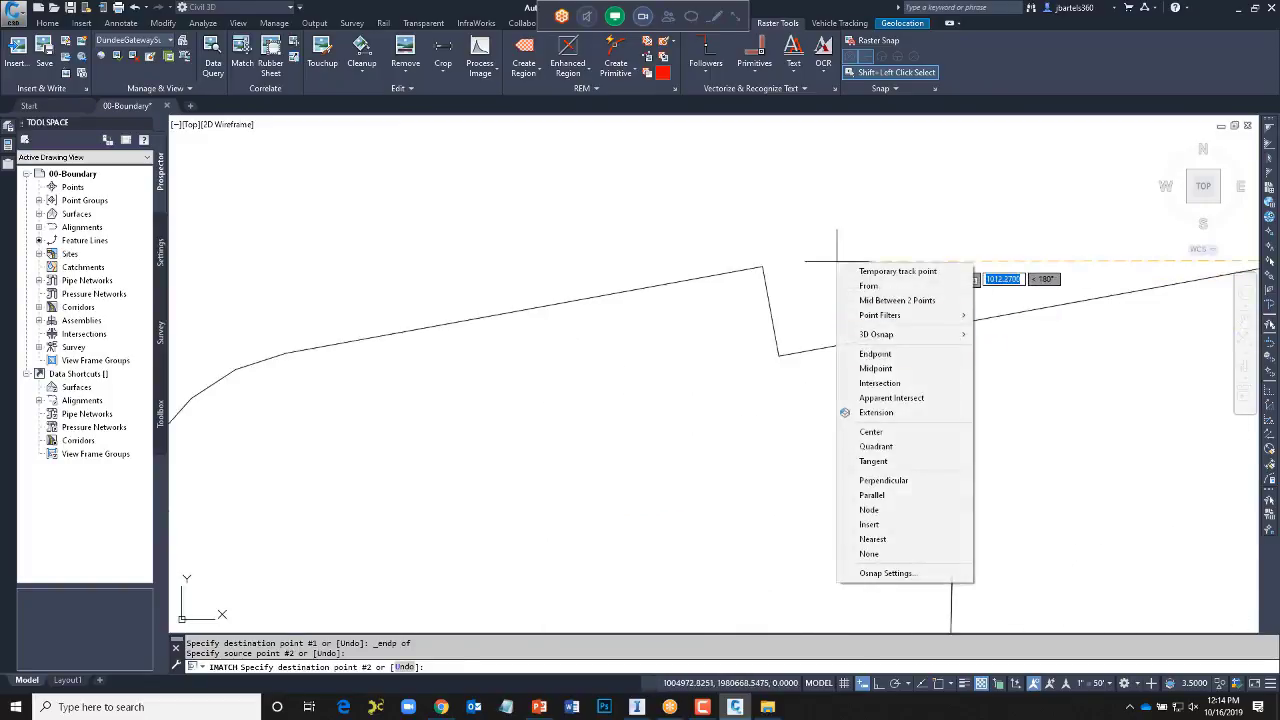
click(882, 354)
click(762, 268)
- Send the matched plat image to the back of the display order so the parcel linework shows above it
scroll(762, 268, down, 6)
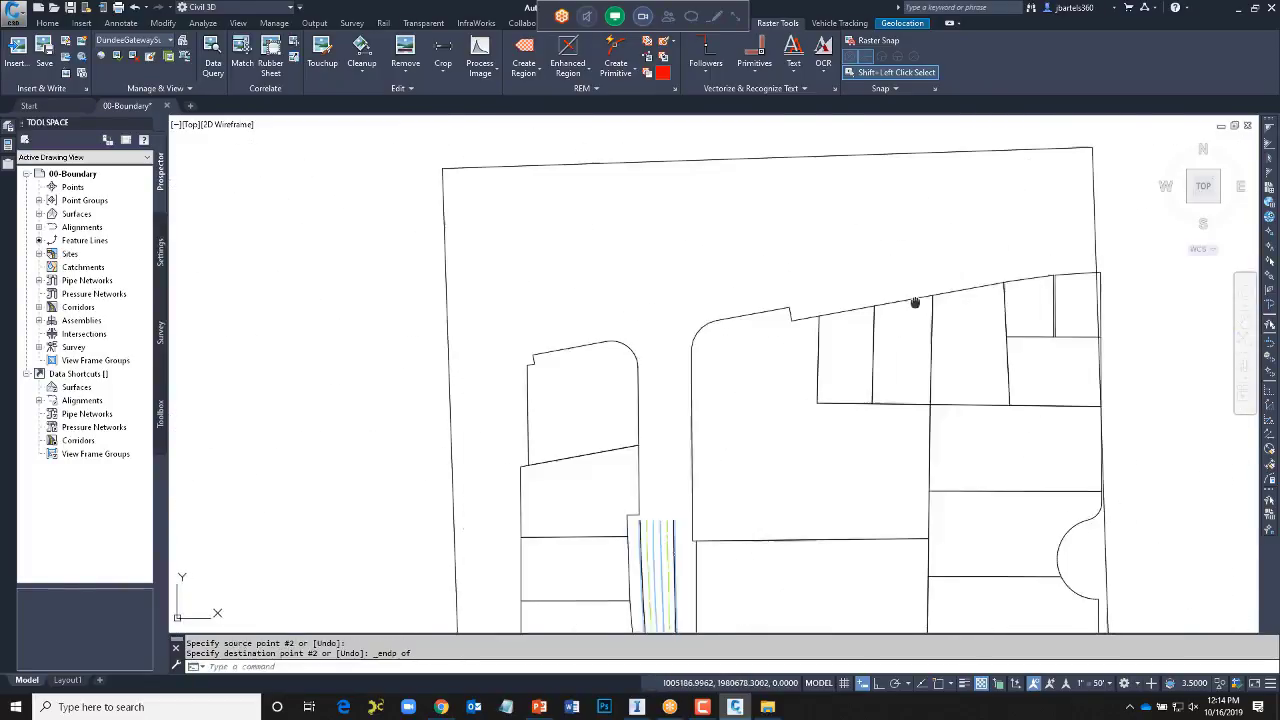
click(980, 246)
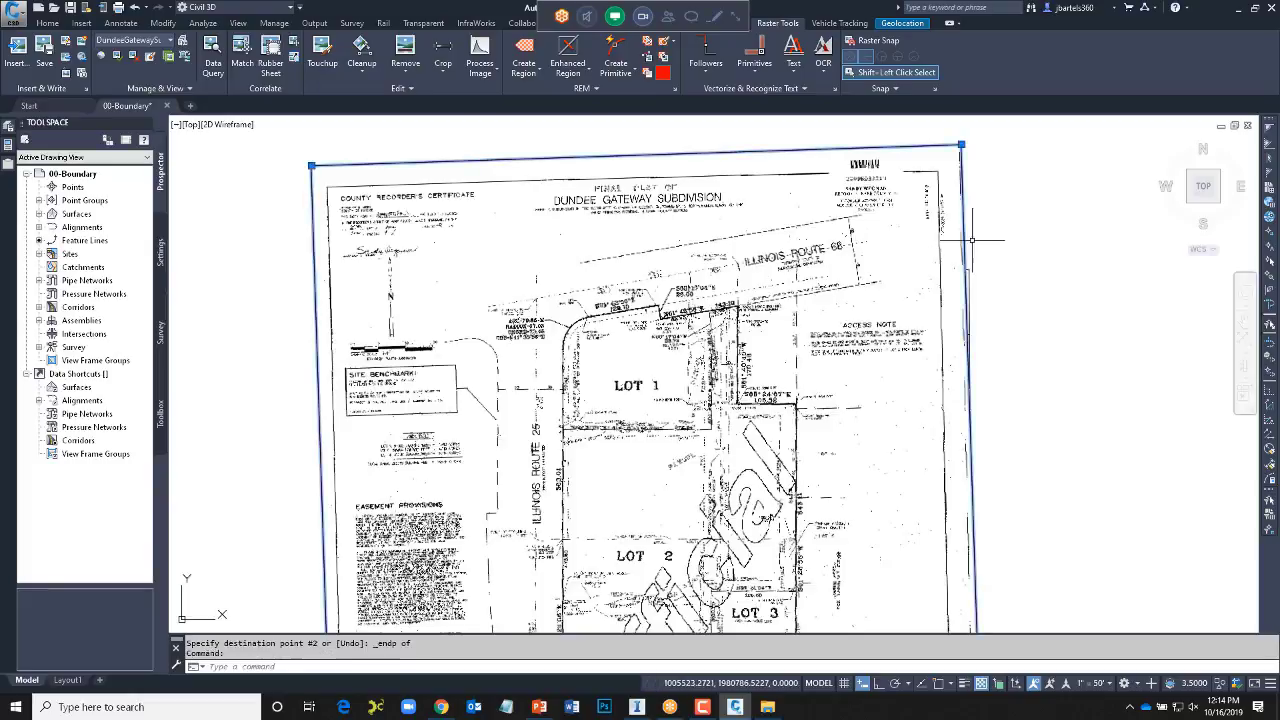
right_click(989, 237)
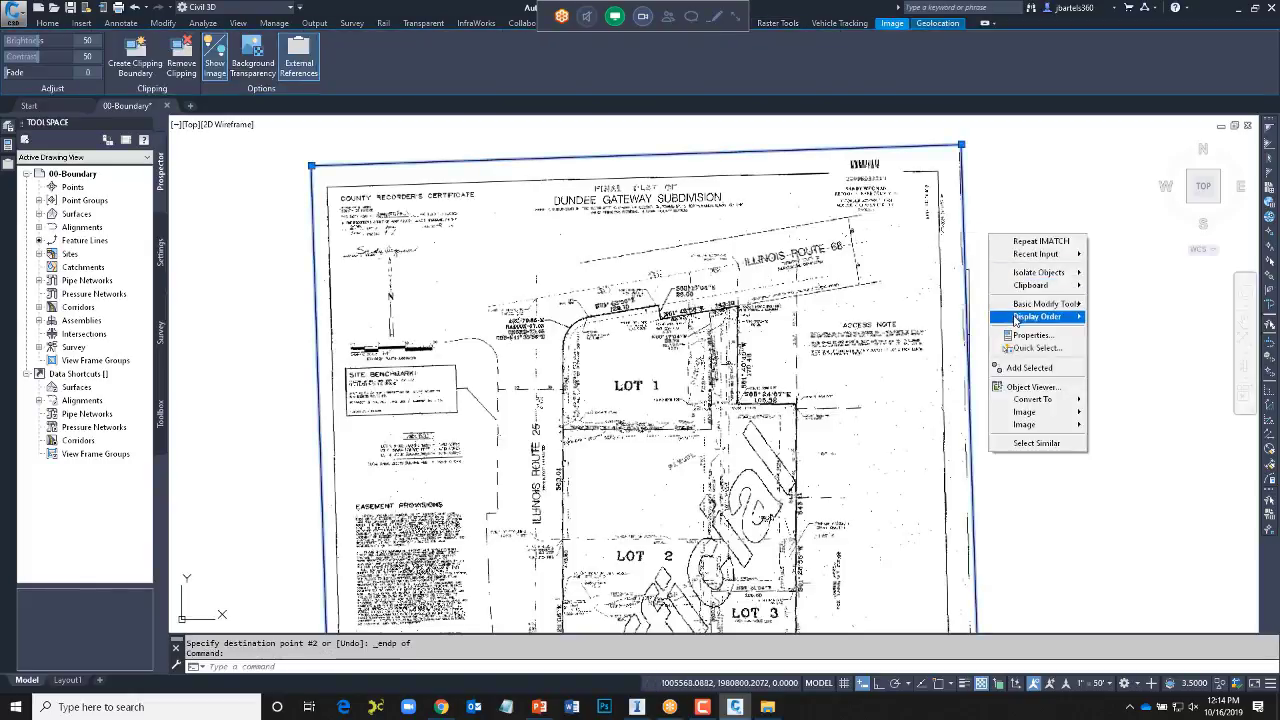
mouse_move(1049, 322)
click(1129, 332)
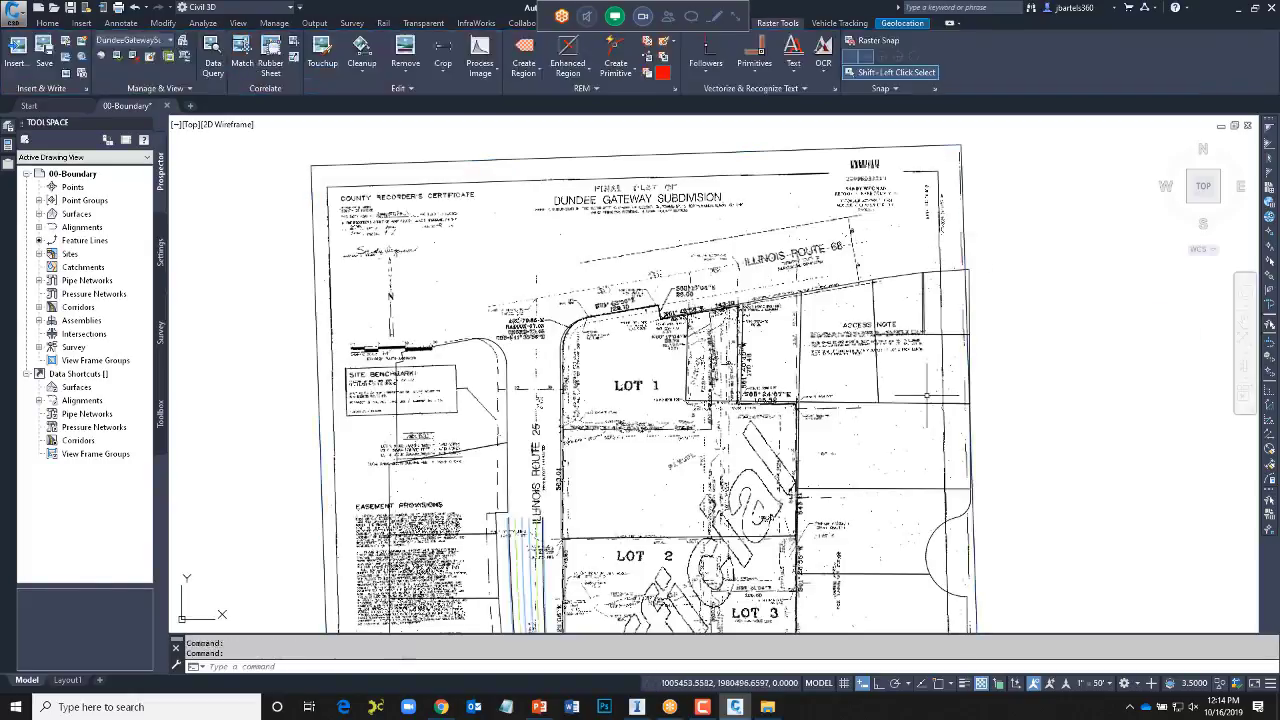
- Reload the unloaded 01-Prop-Conditions reference to overlay the proposed site layout on Lot 2
scroll(601, 411, up, 3)
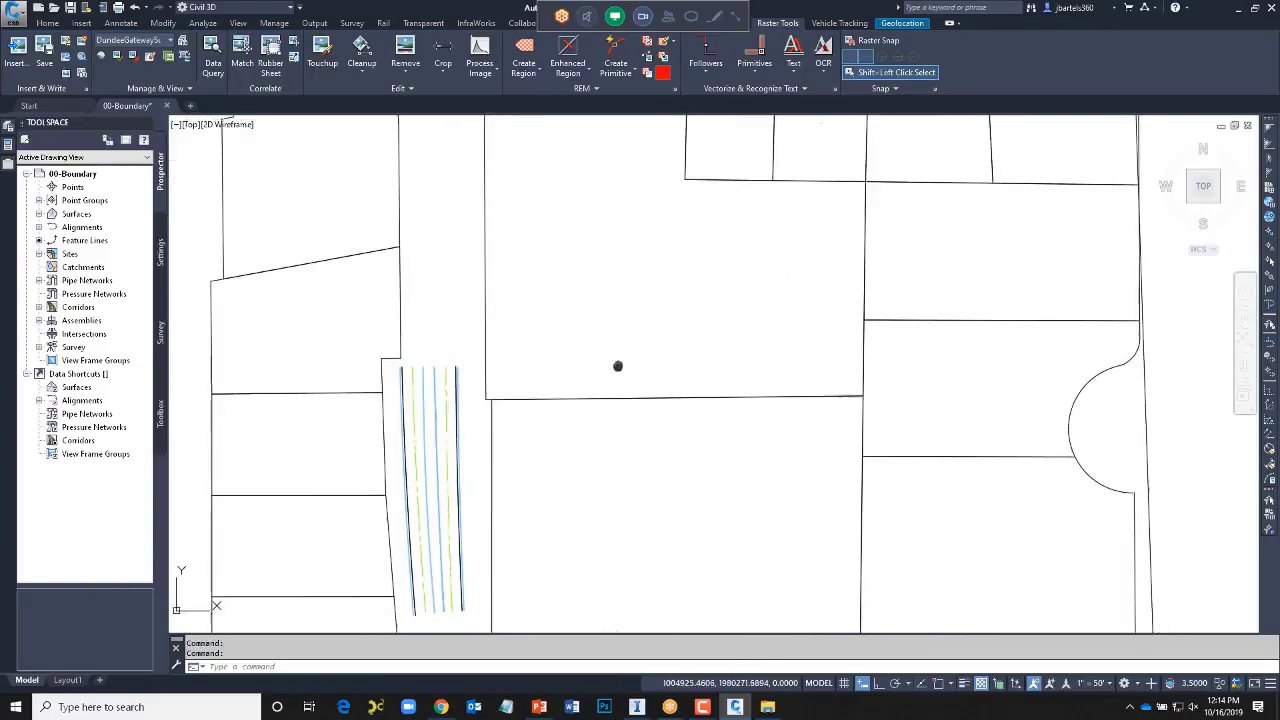
middle_drag(614, 346, 611, 323)
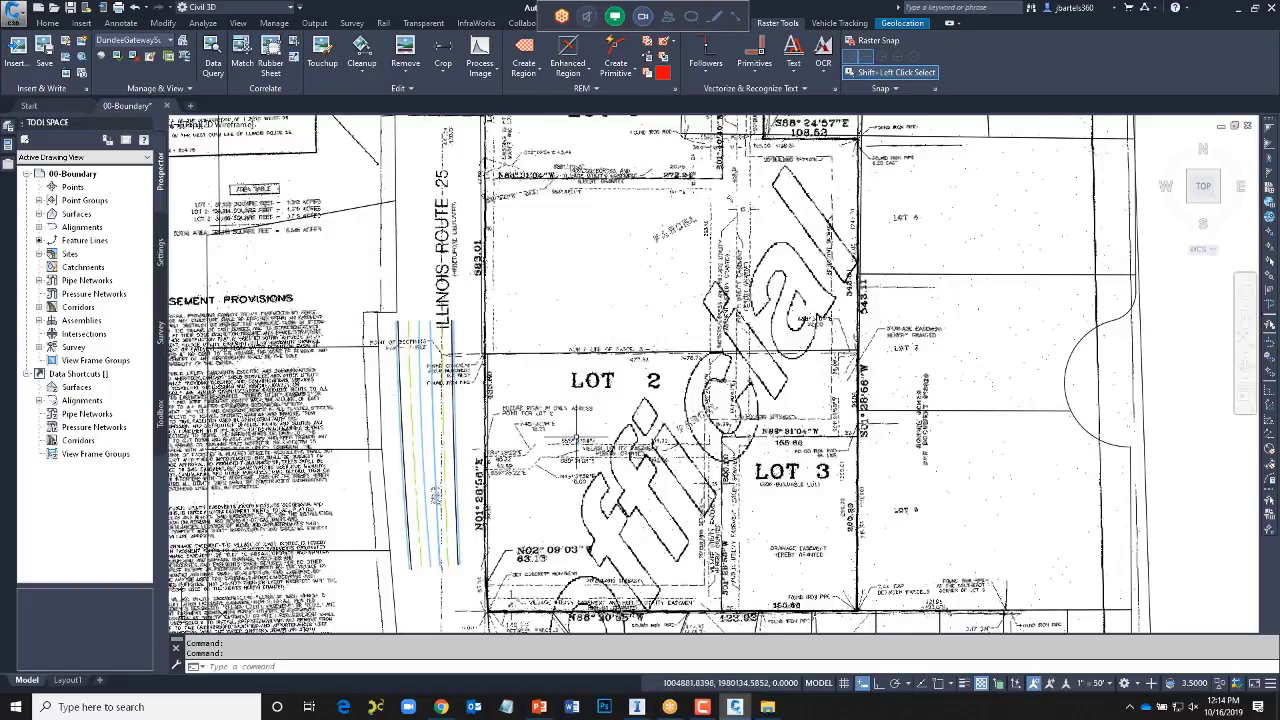
scroll(600, 400, up, 5)
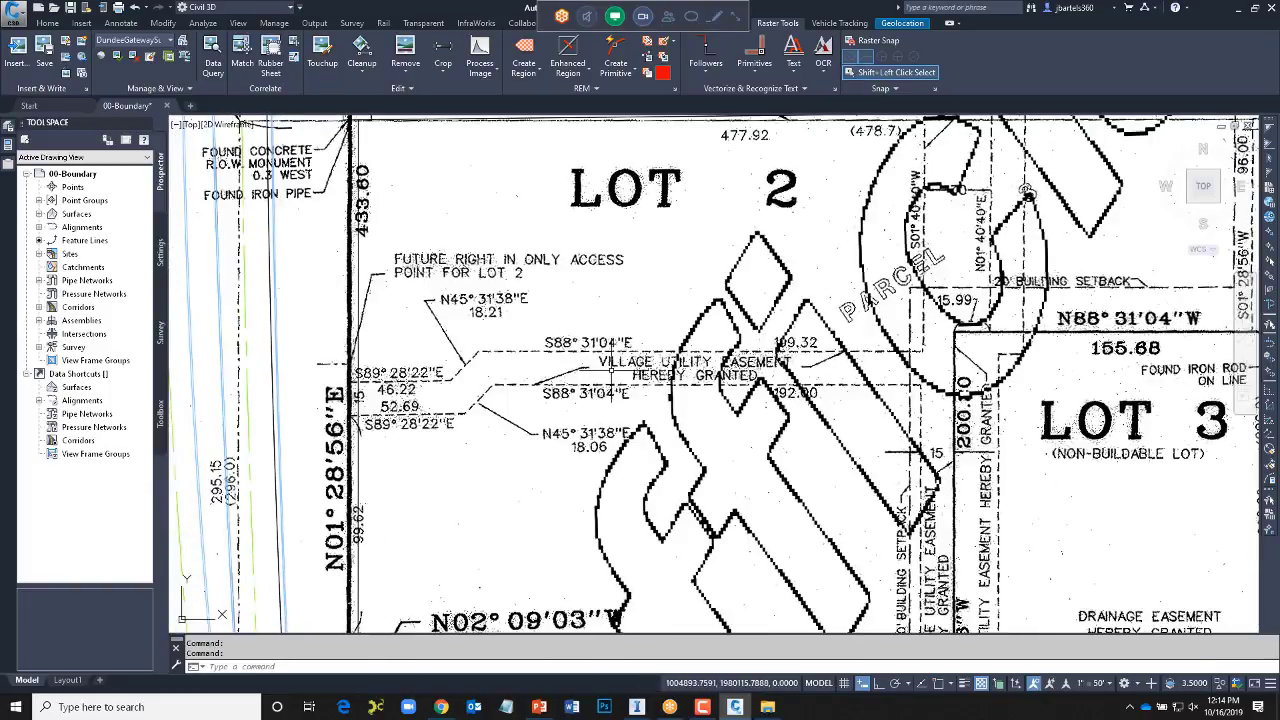
scroll(620, 365, down, 2)
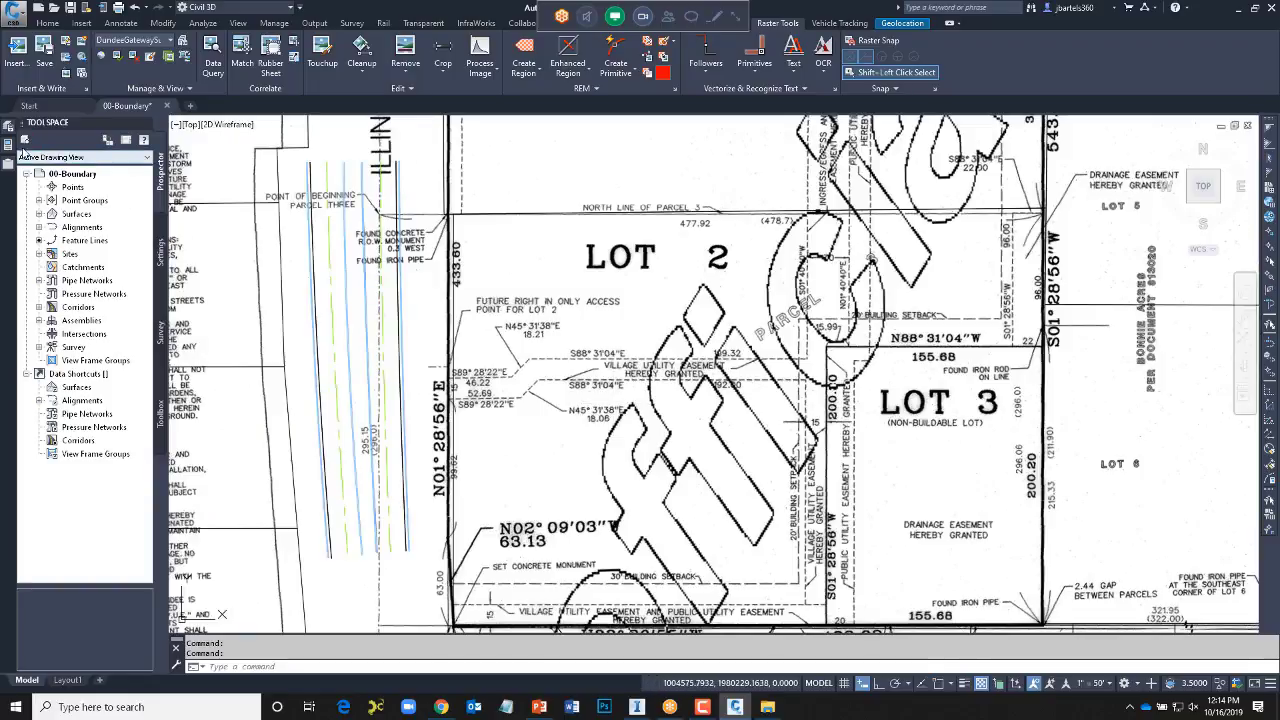
mouse_move(10, 145)
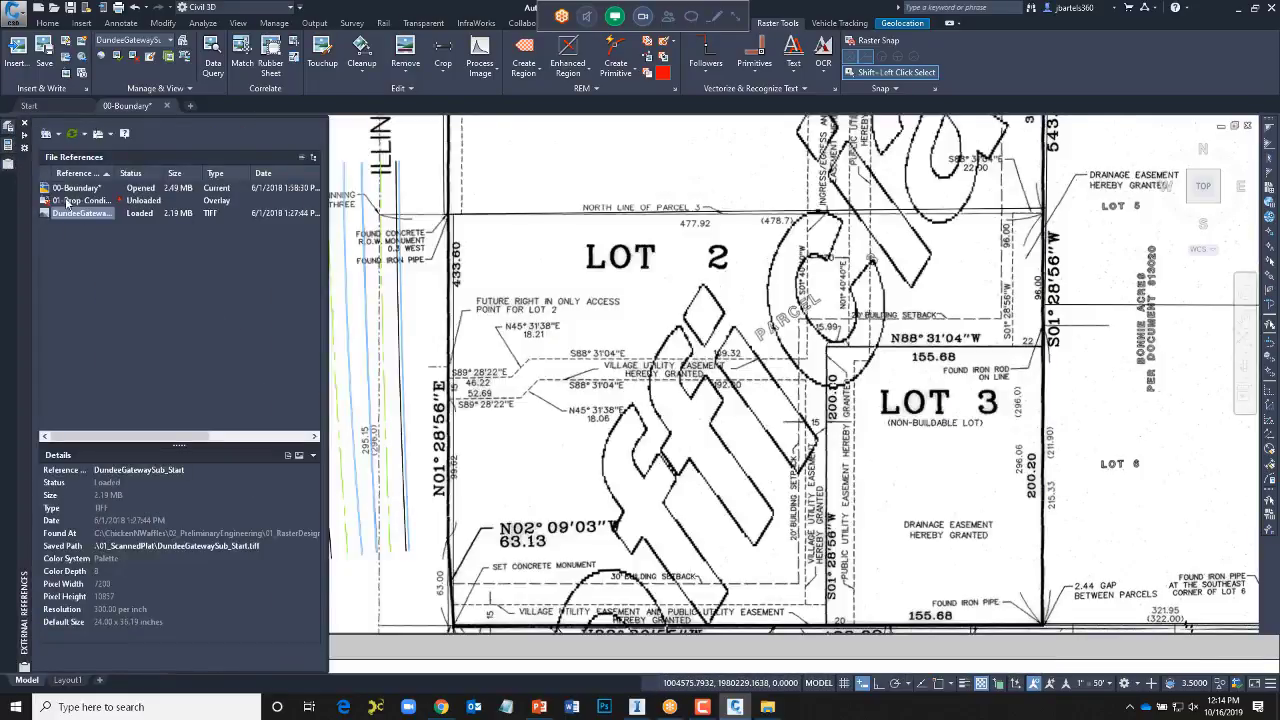
right_click(67, 203)
click(95, 258)
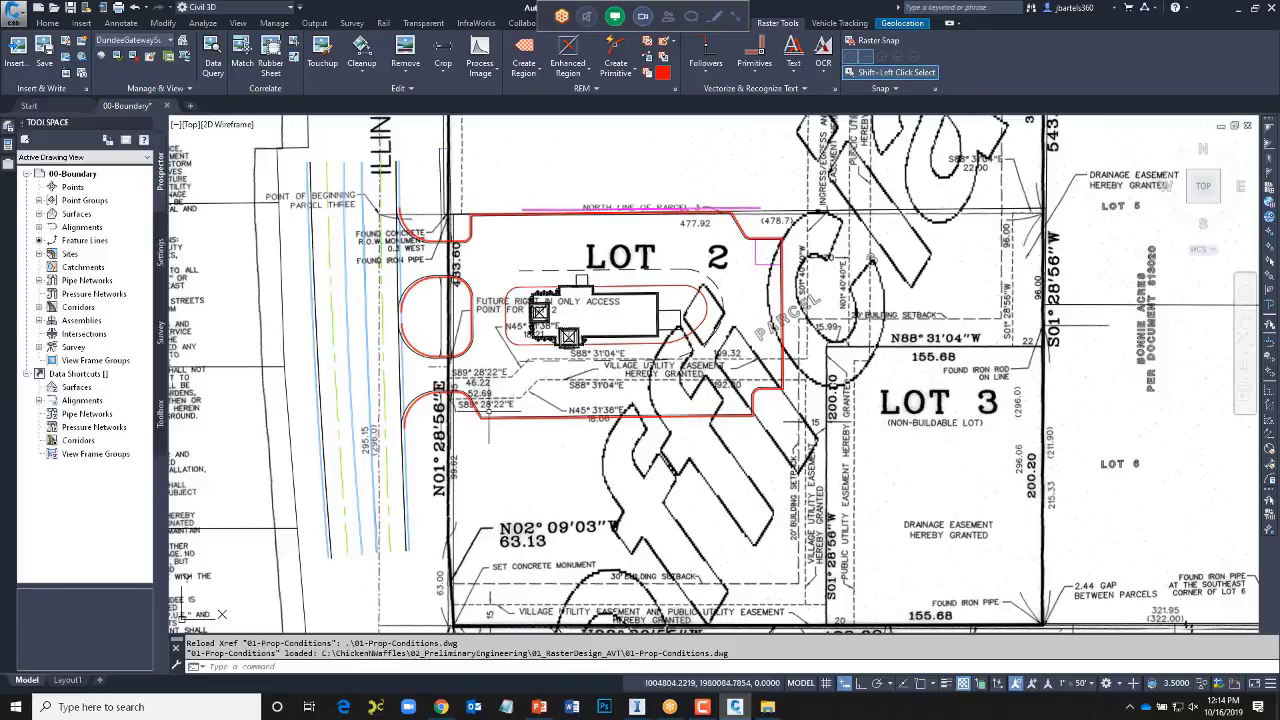
- Examine the proposed layout against Lot 2's easements and setbacks, and the scan quality of the Surveyor's Certificate text
scroll(461, 383, up, 2)
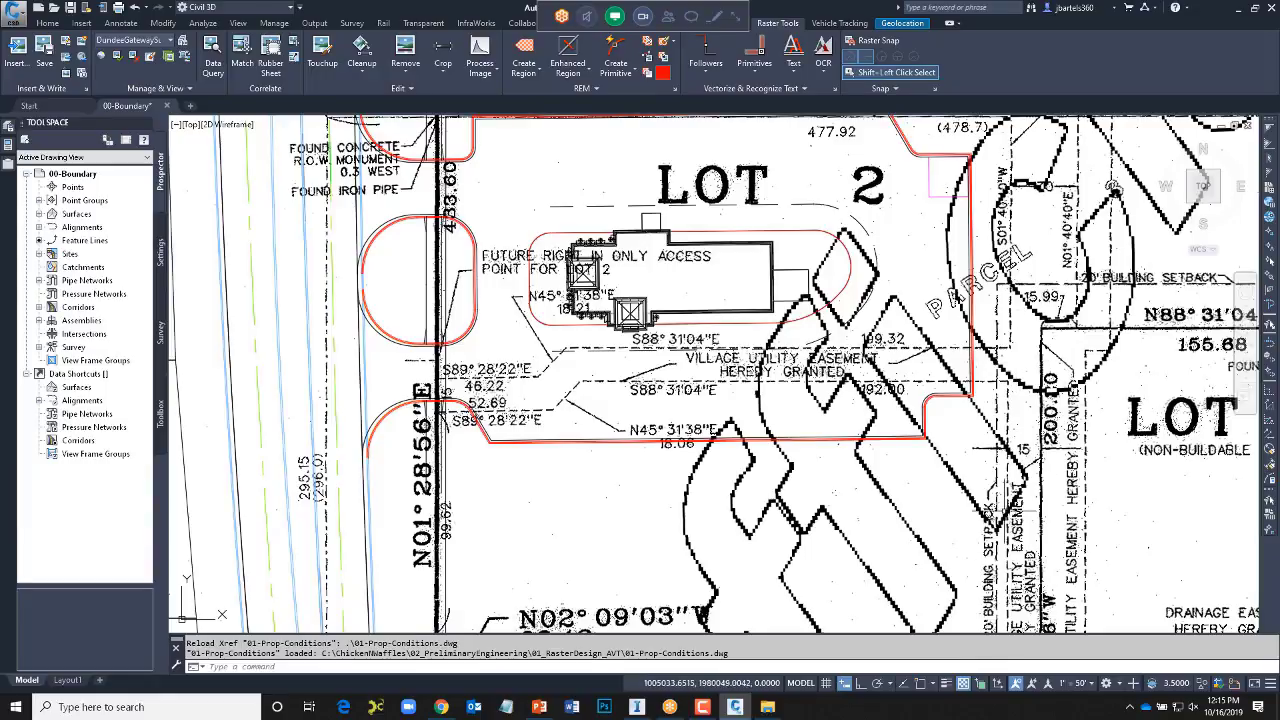
middle_drag(1004, 525, 940, 421)
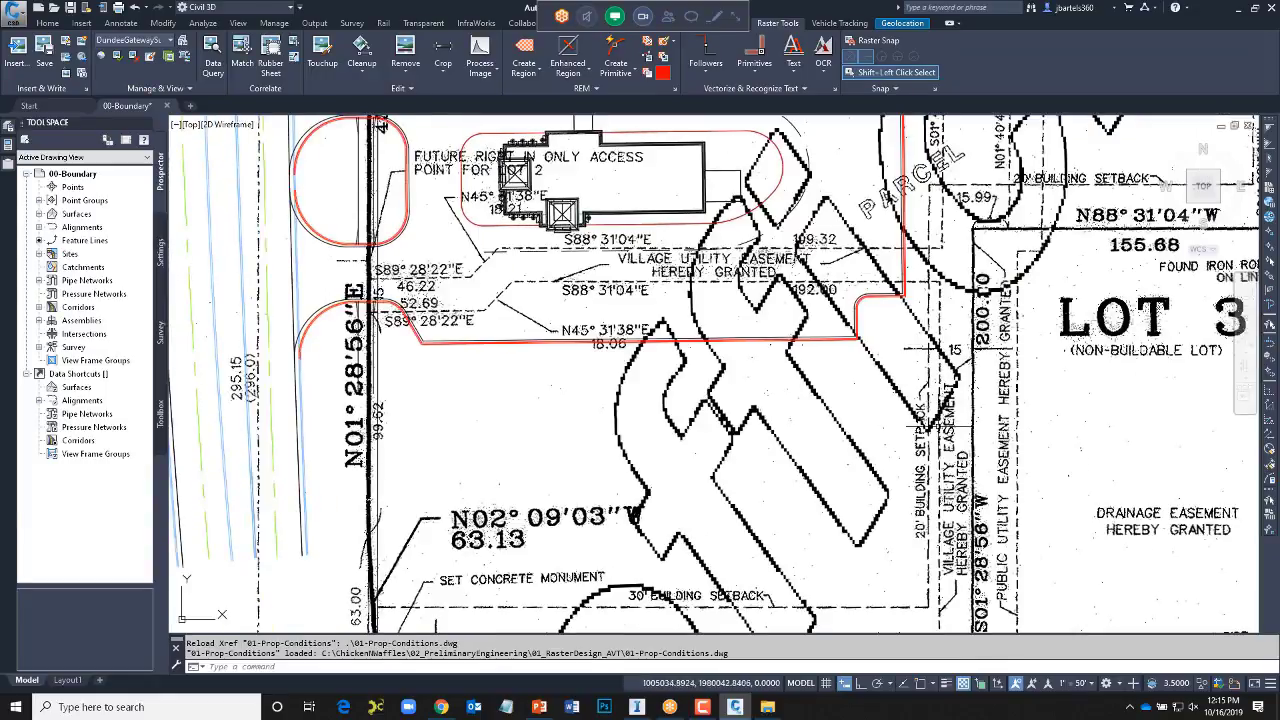
scroll(873, 431, down, 2)
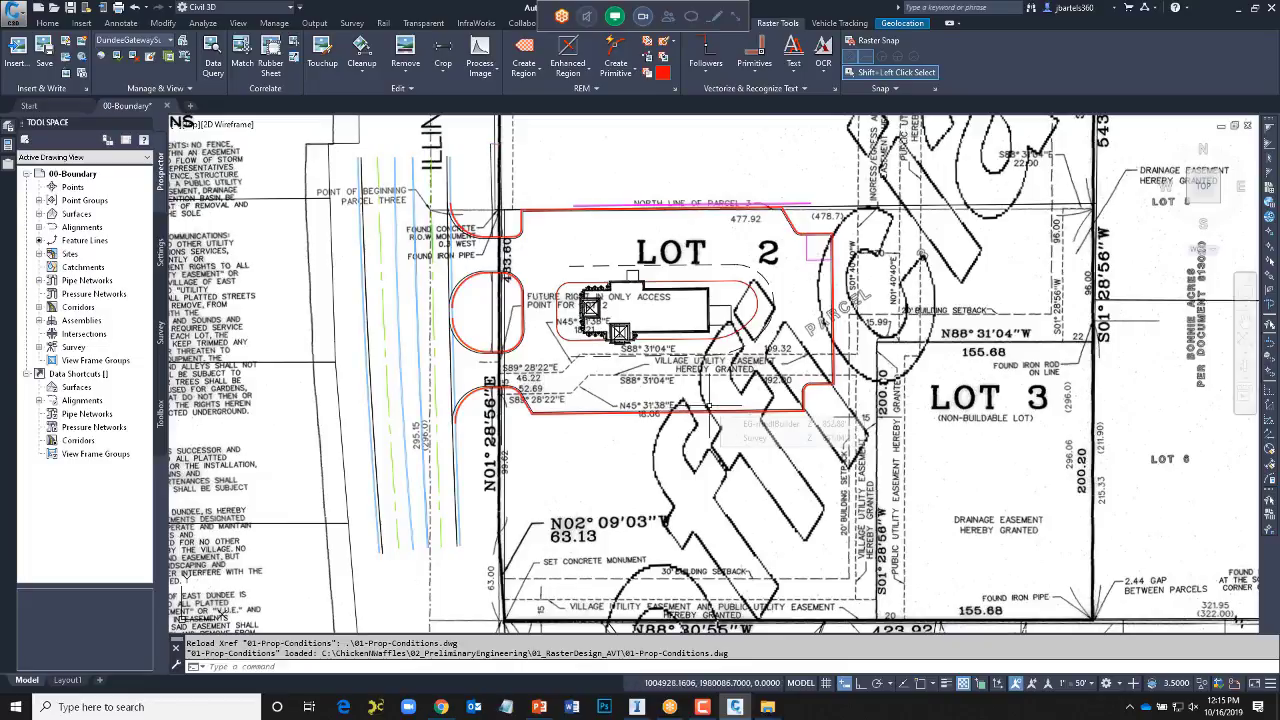
middle_drag(800, 460, 660, 398)
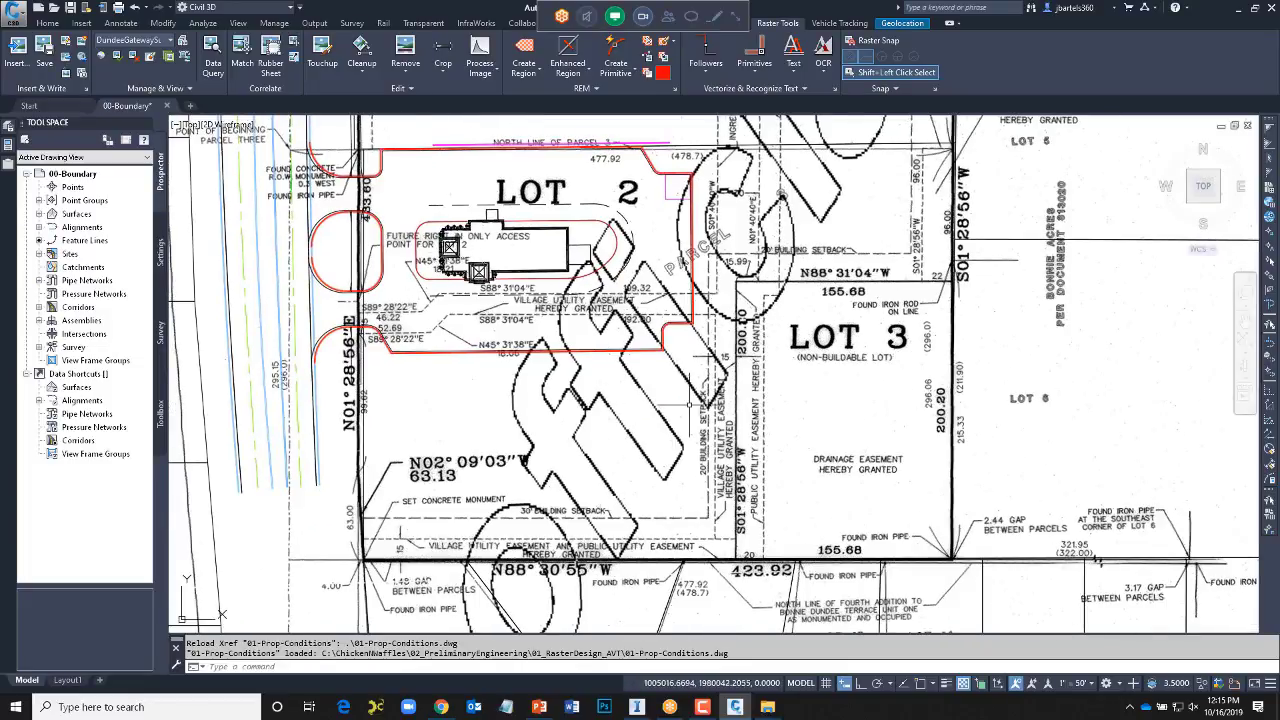
mouse_move(763, 403)
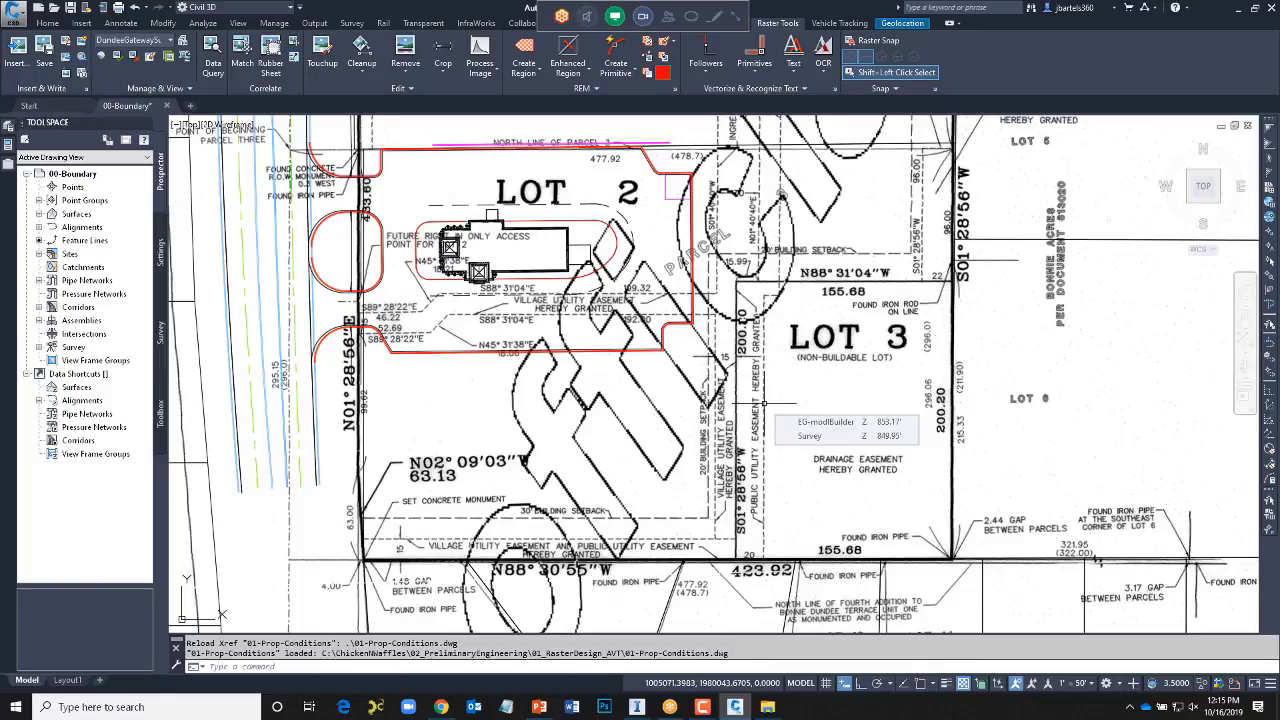
mouse_move(763, 403)
middle_down()
mouse_move(789, 349)
mouse_move(704, 170)
middle_up()
scroll(706, 342, up, 5)
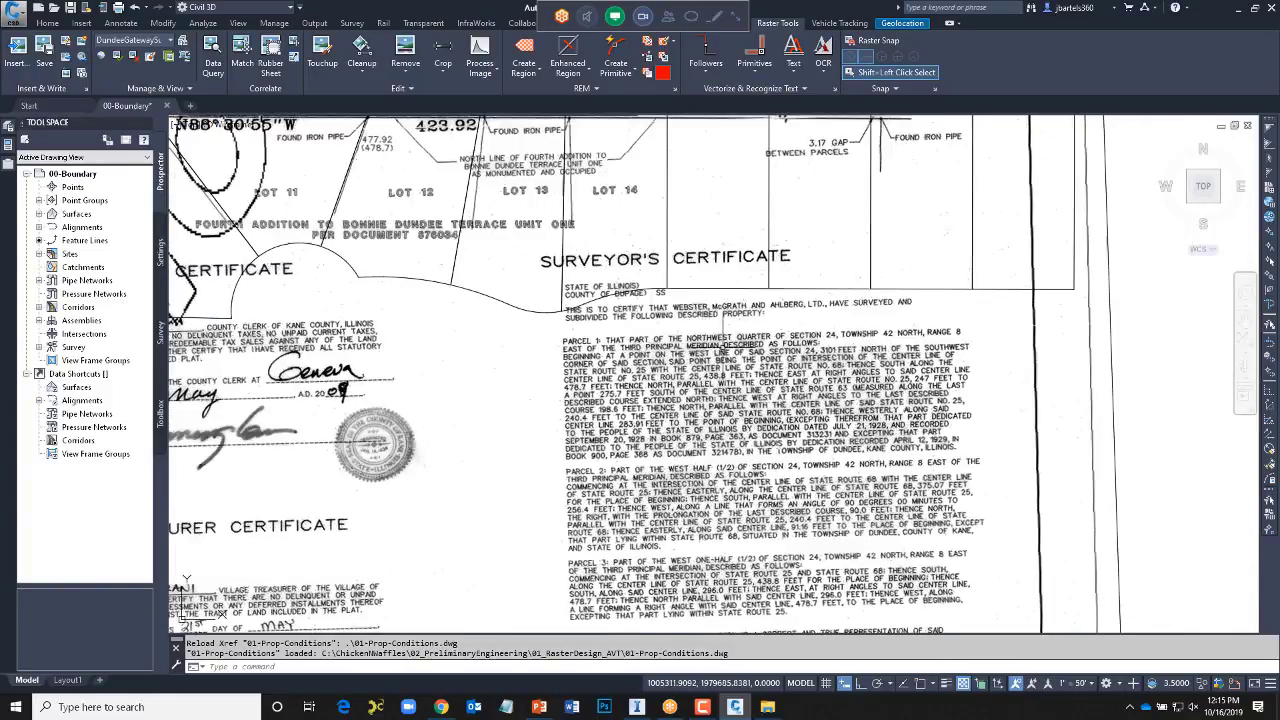
scroll(718, 405, up, 5)
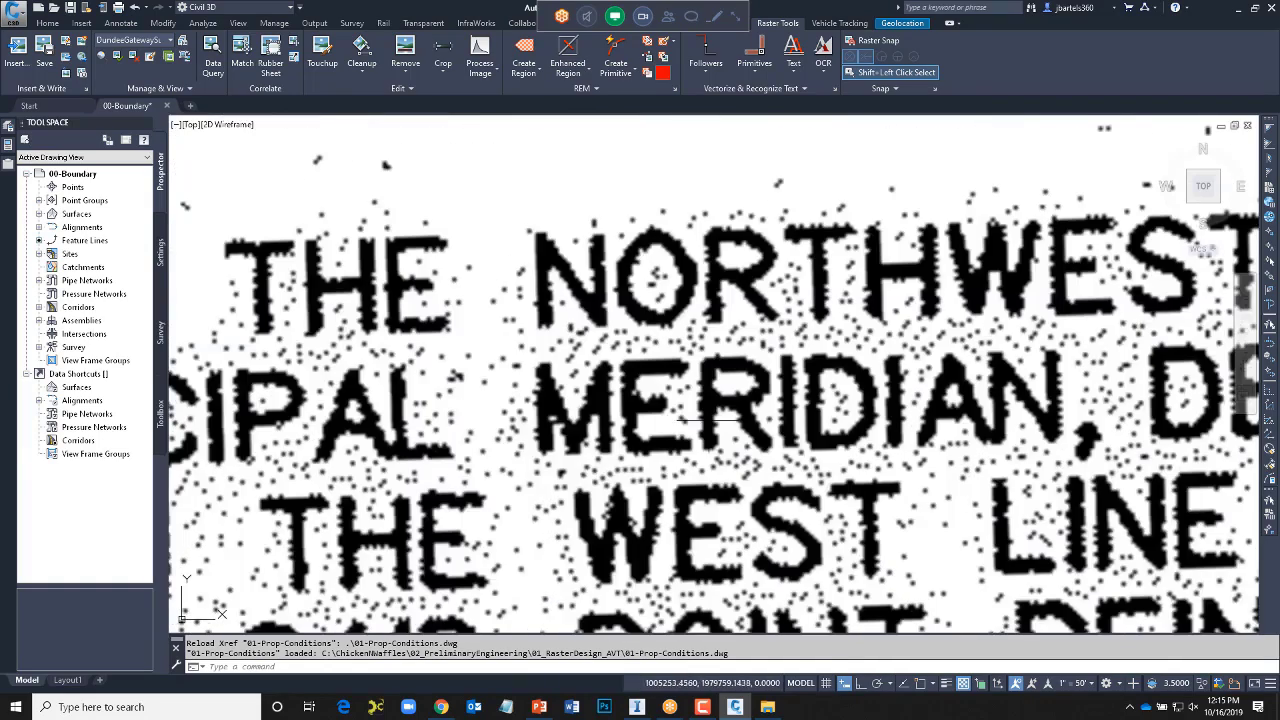
scroll(710, 421, down, 5)
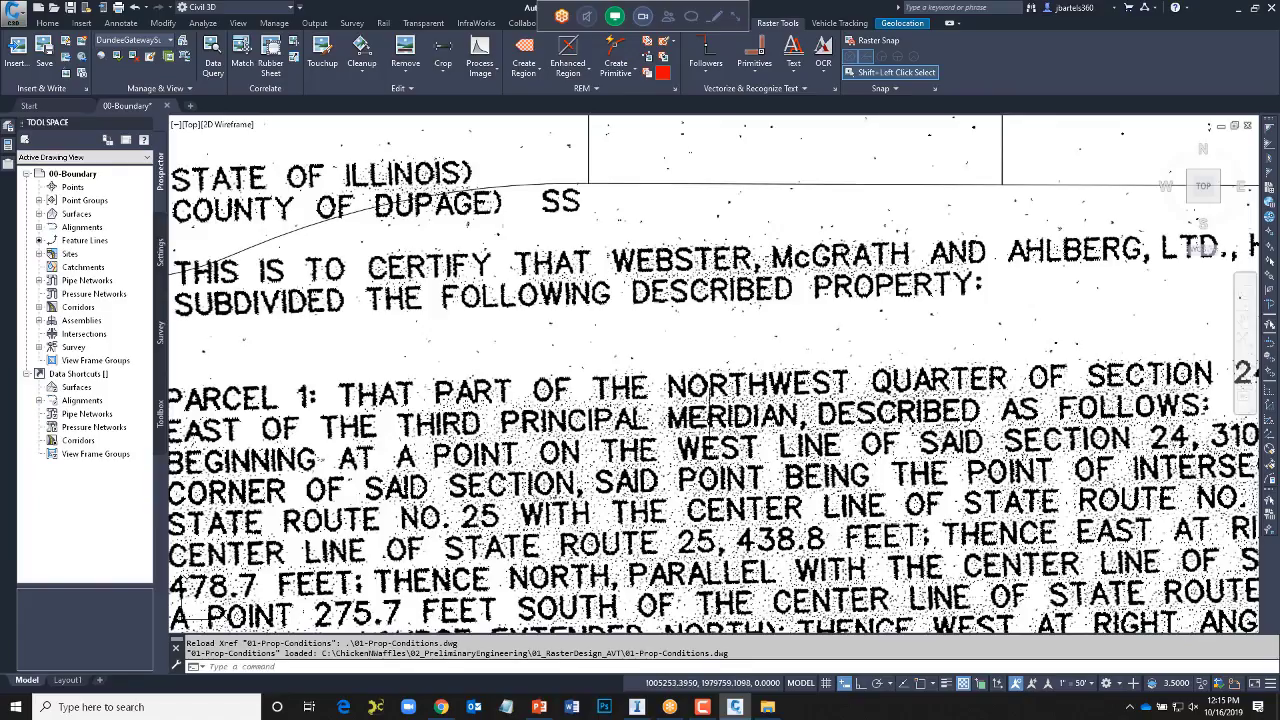
scroll(710, 421, down, 5)
middle_drag(710, 340, 692, 424)
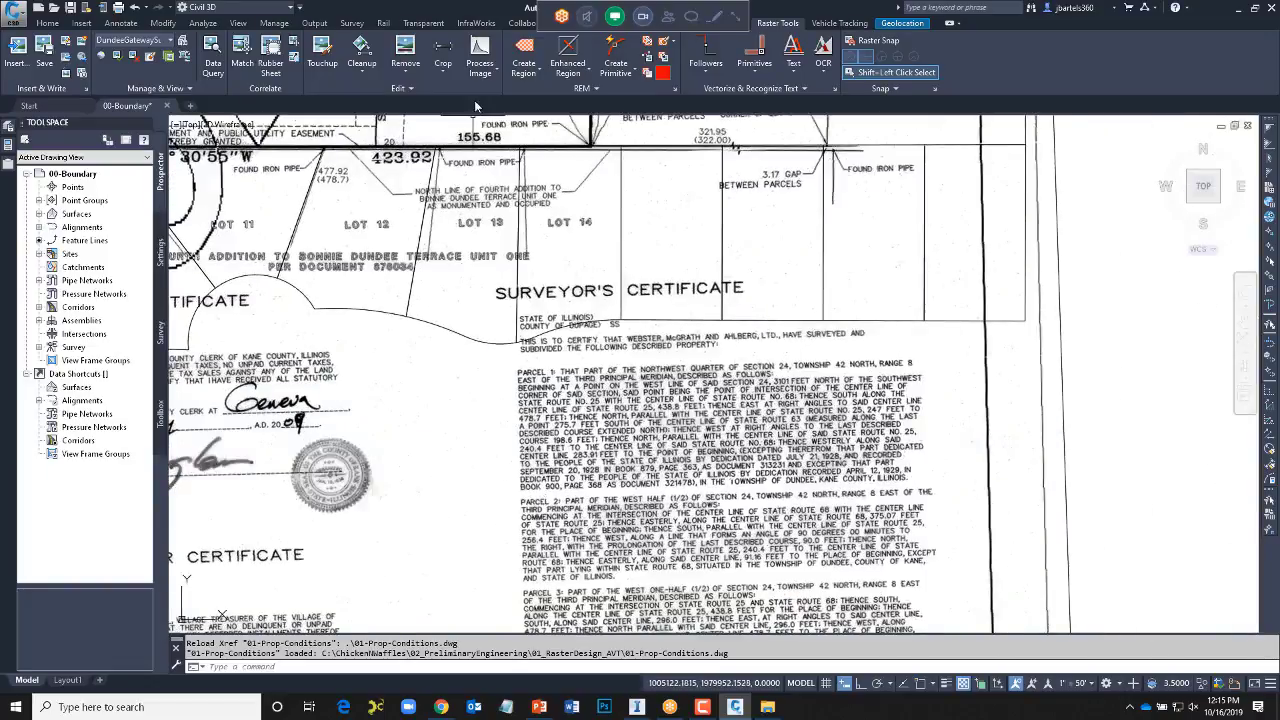
- Change the plat image's color depth to Bitonal and invert its colors to restore black linework on white
click(482, 72)
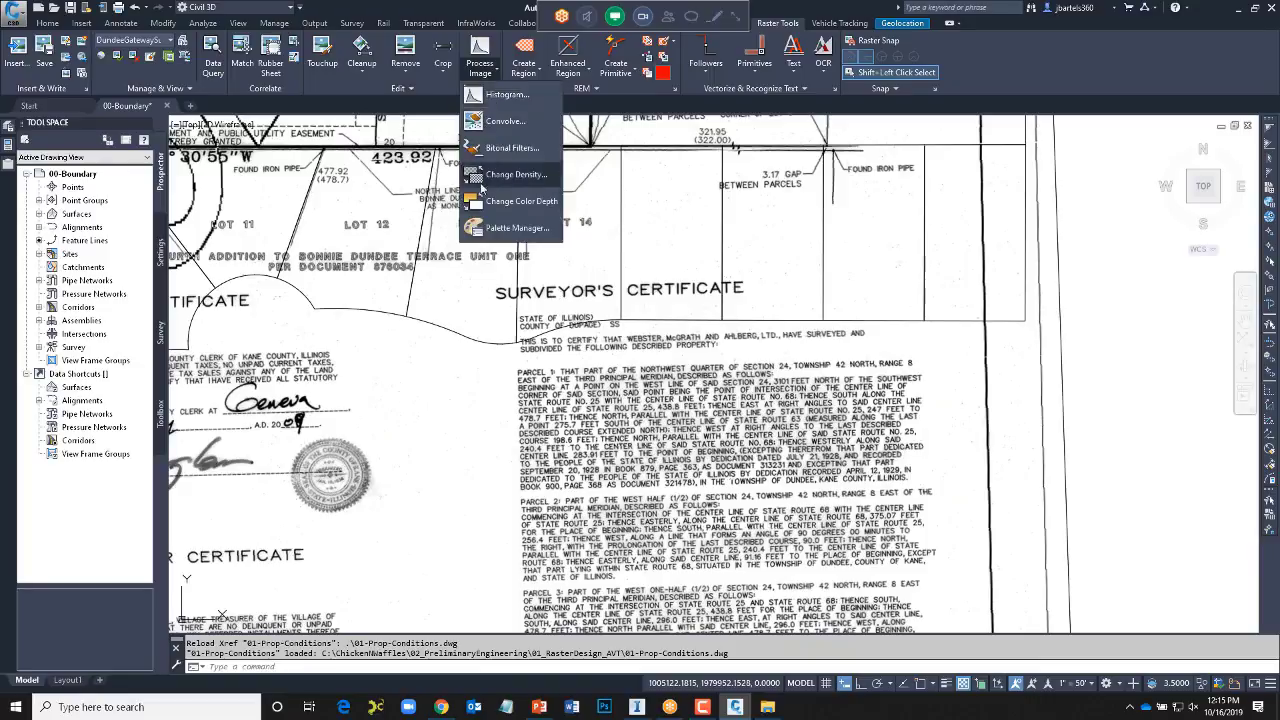
click(490, 203)
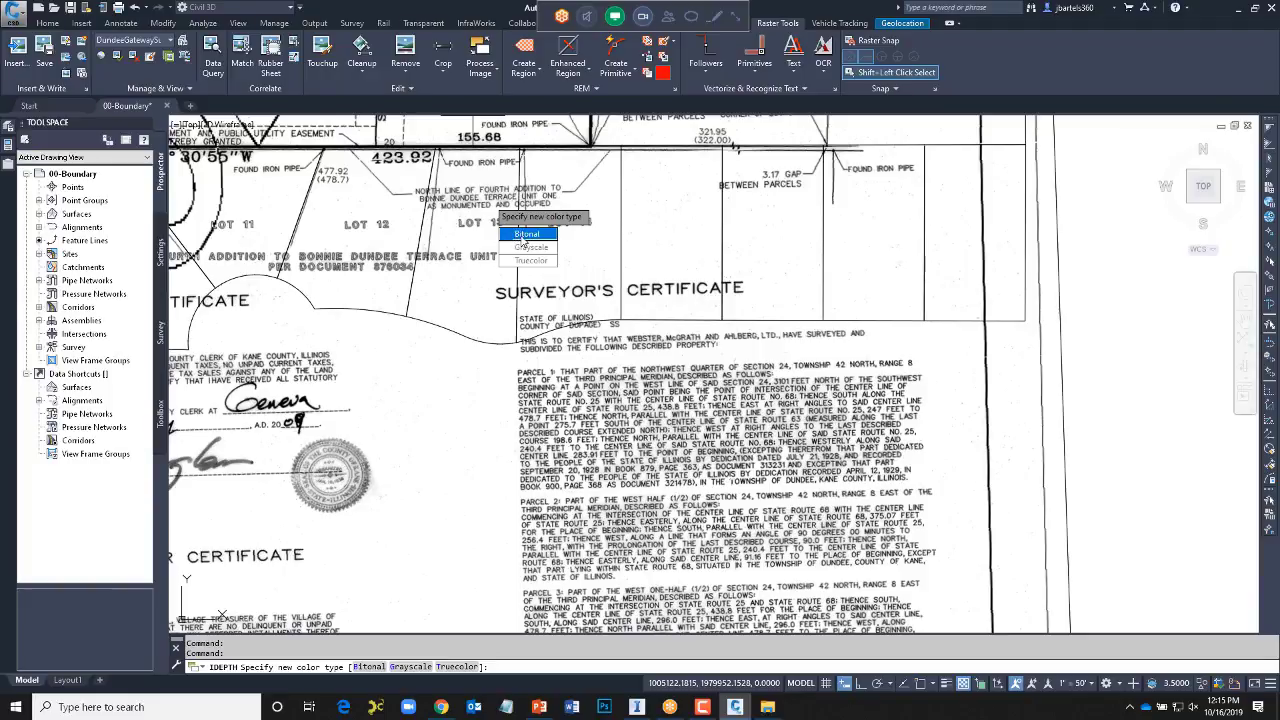
click(524, 236)
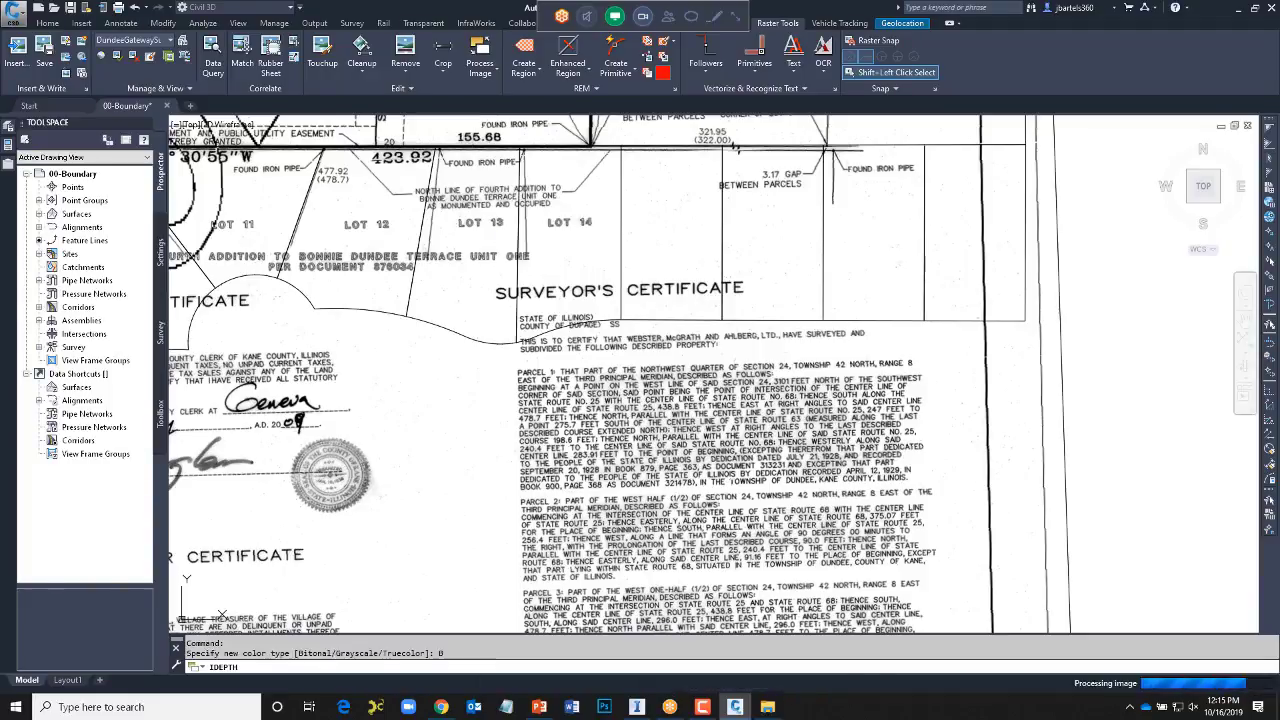
click(364, 72)
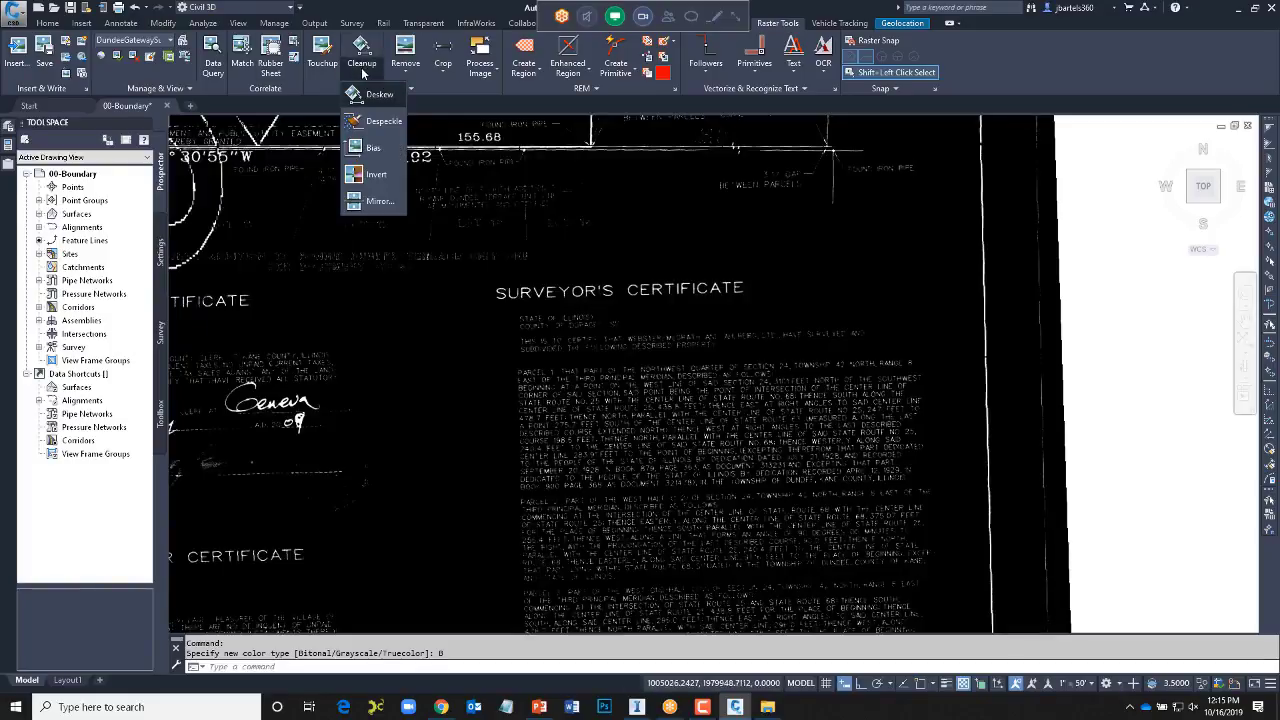
click(372, 176)
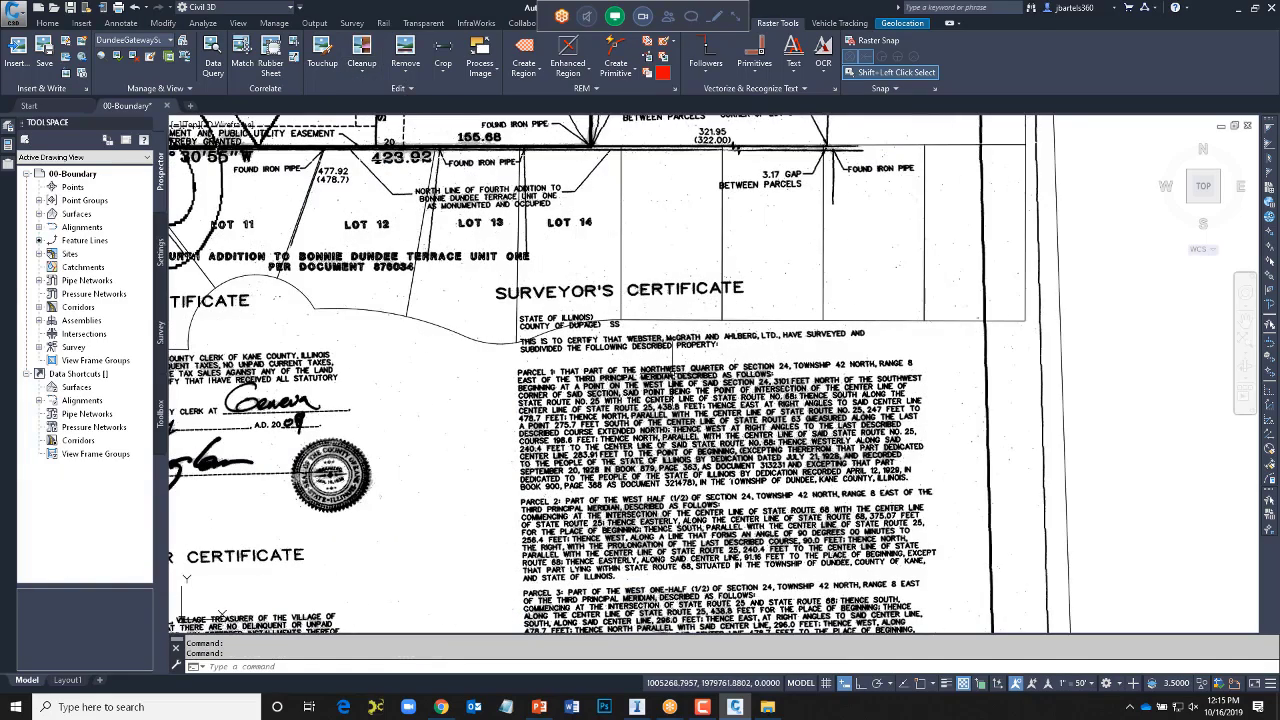
- Start a raster Despeckle on the plat, limited to a window around the Surveyor's Certificate heading and text
scroll(660, 366, up, 10)
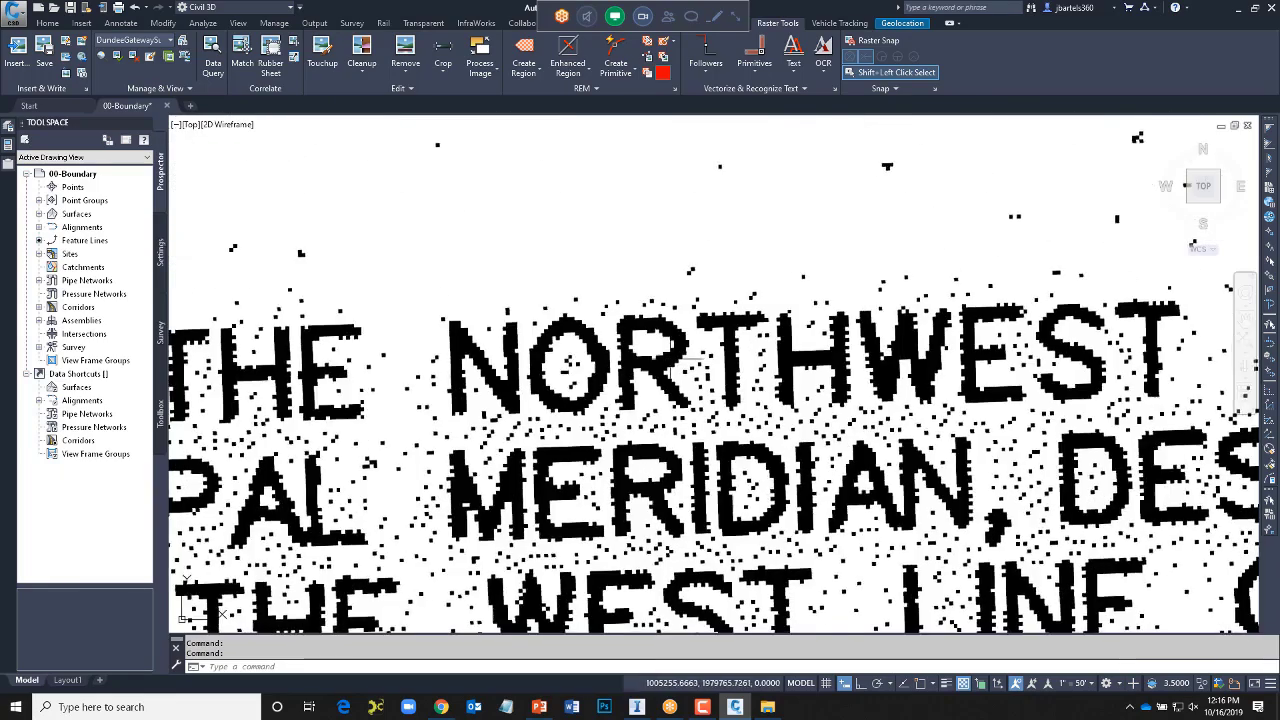
scroll(665, 358, up, 2)
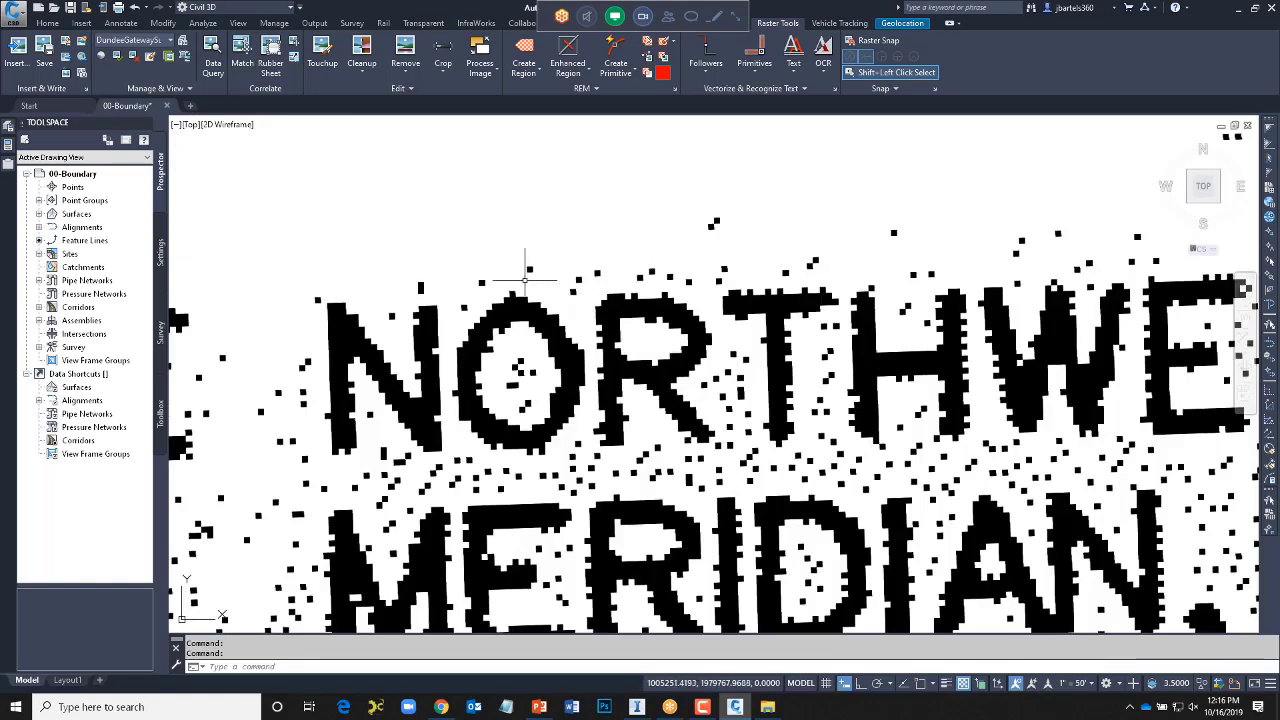
scroll(522, 268, down, 12)
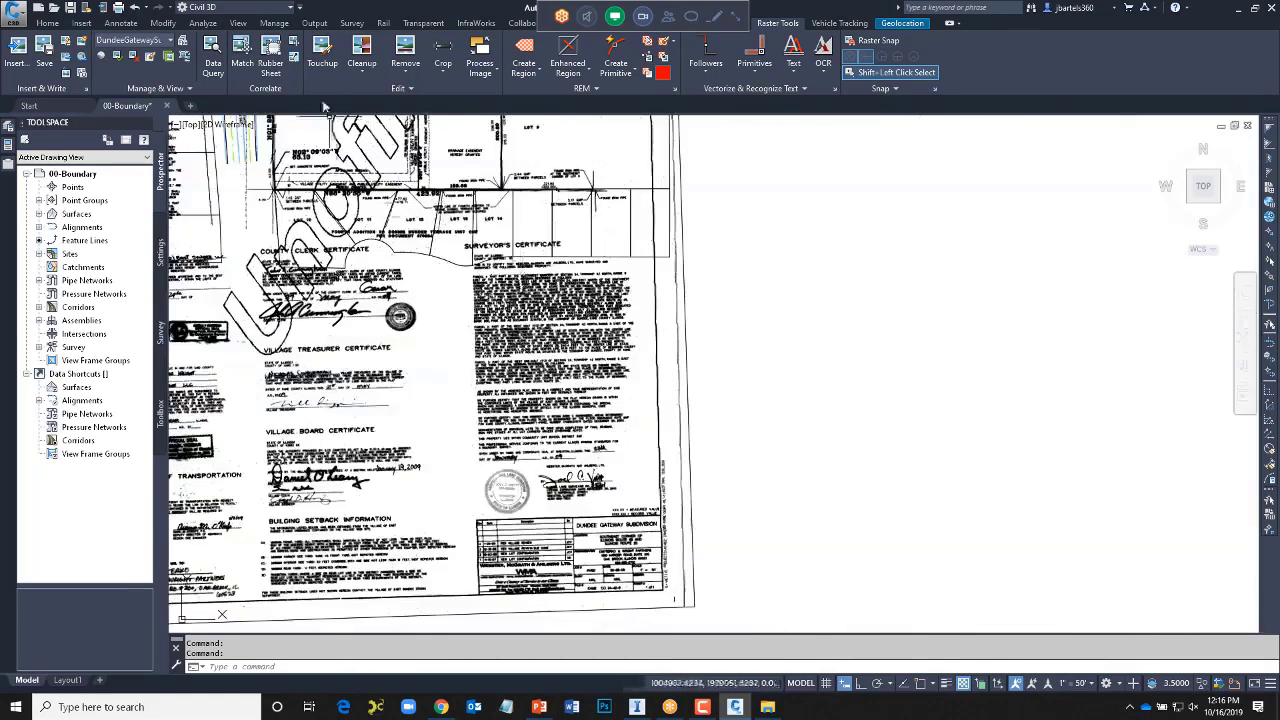
click(358, 77)
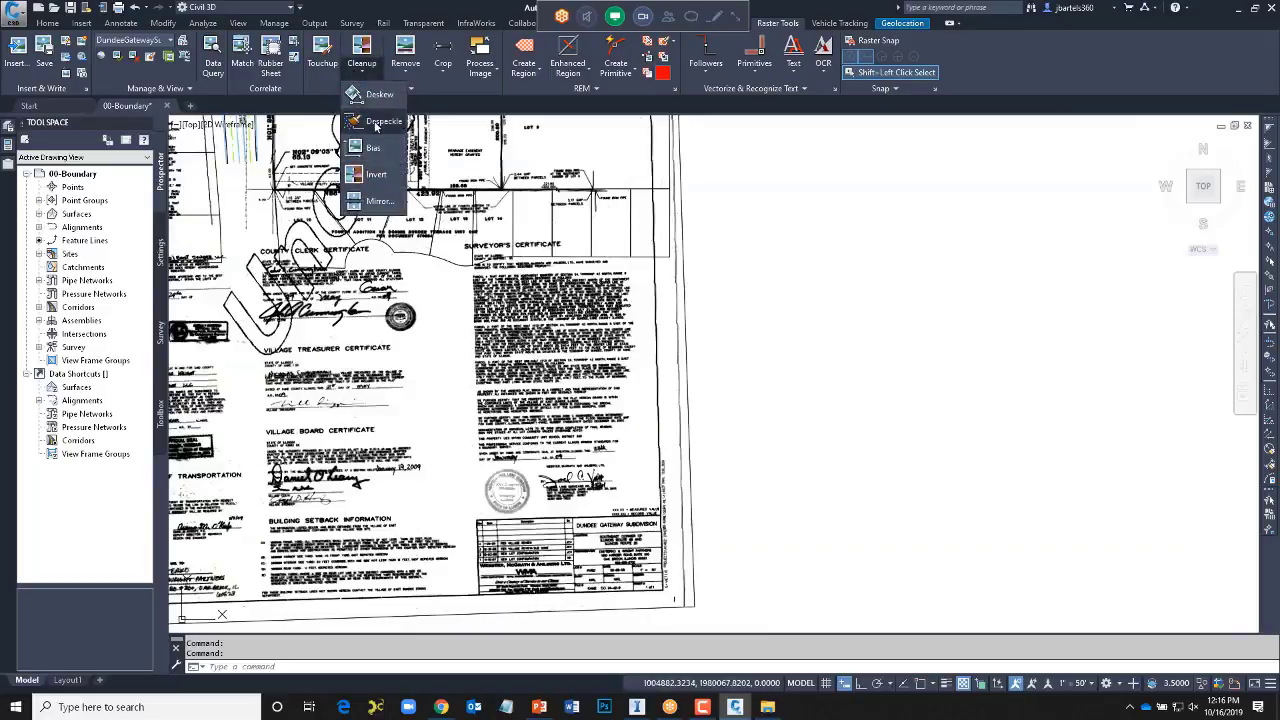
click(378, 121)
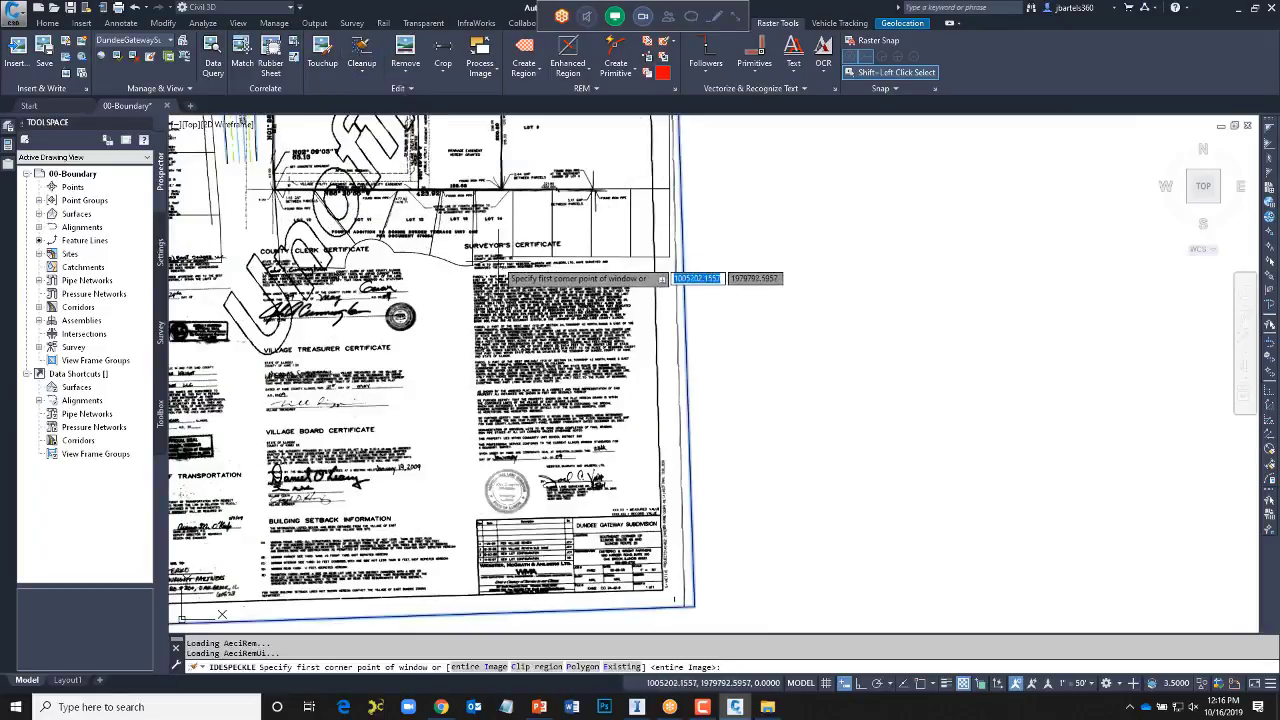
scroll(500, 265, up, 2)
click(437, 224)
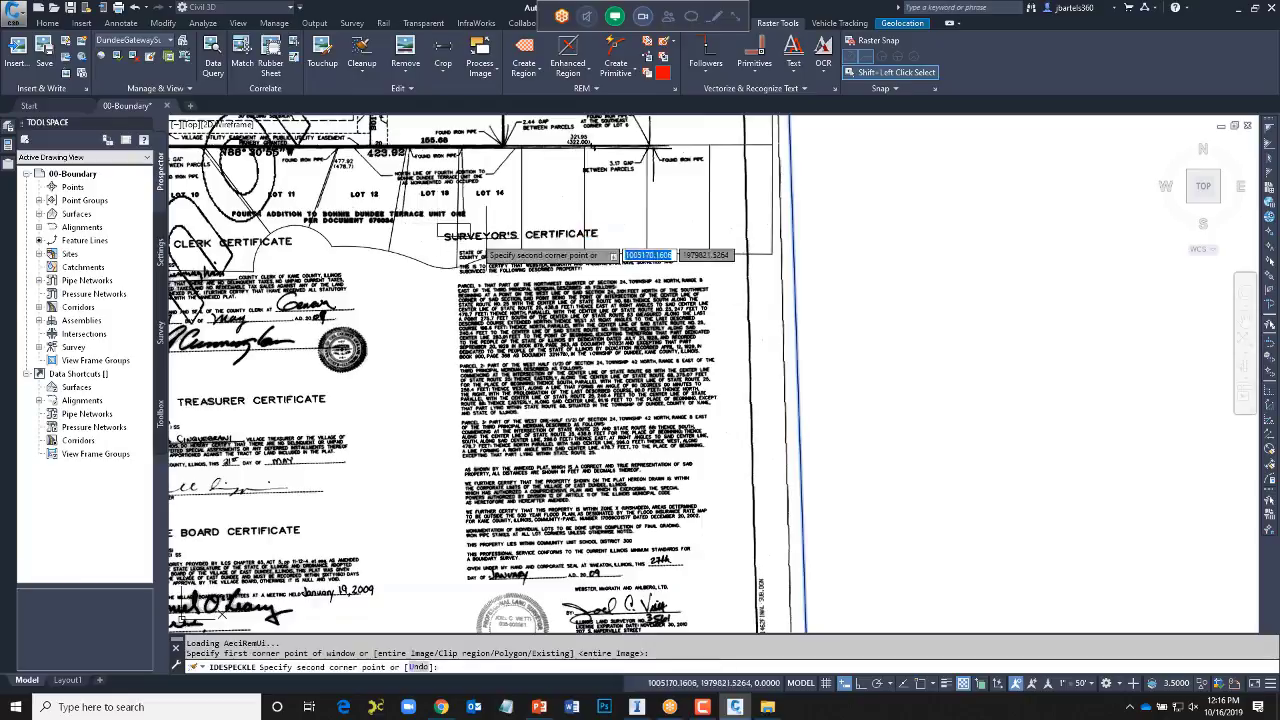
click(732, 584)
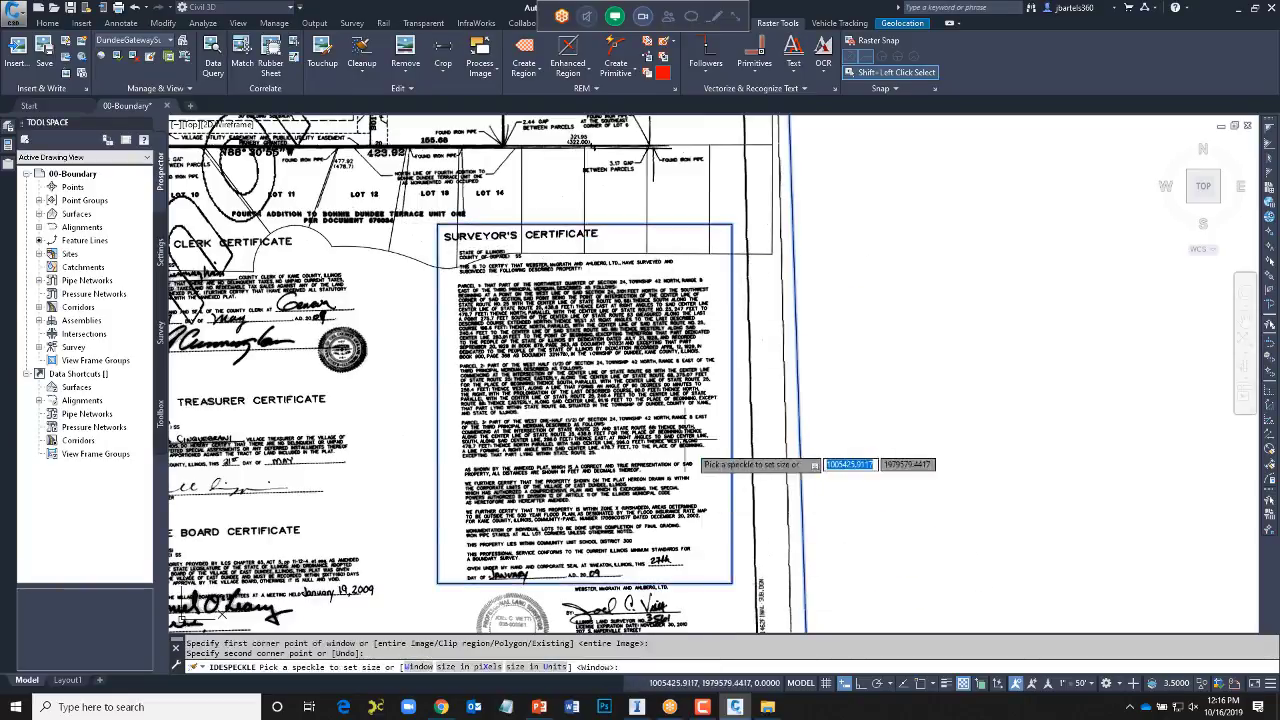
- Set the despeckle size by picking the two-pixel speckle just above the N of NORTHWEST in the certificate
scroll(514, 290, up, 12)
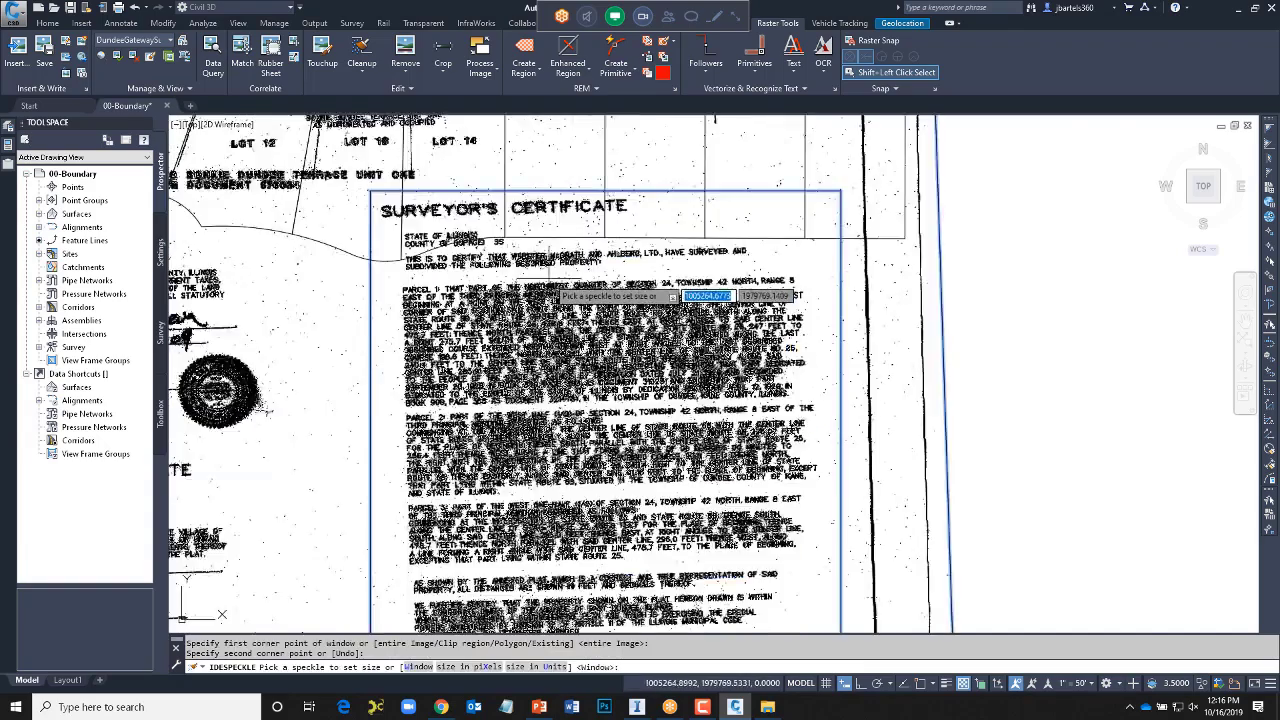
scroll(514, 290, up, 5)
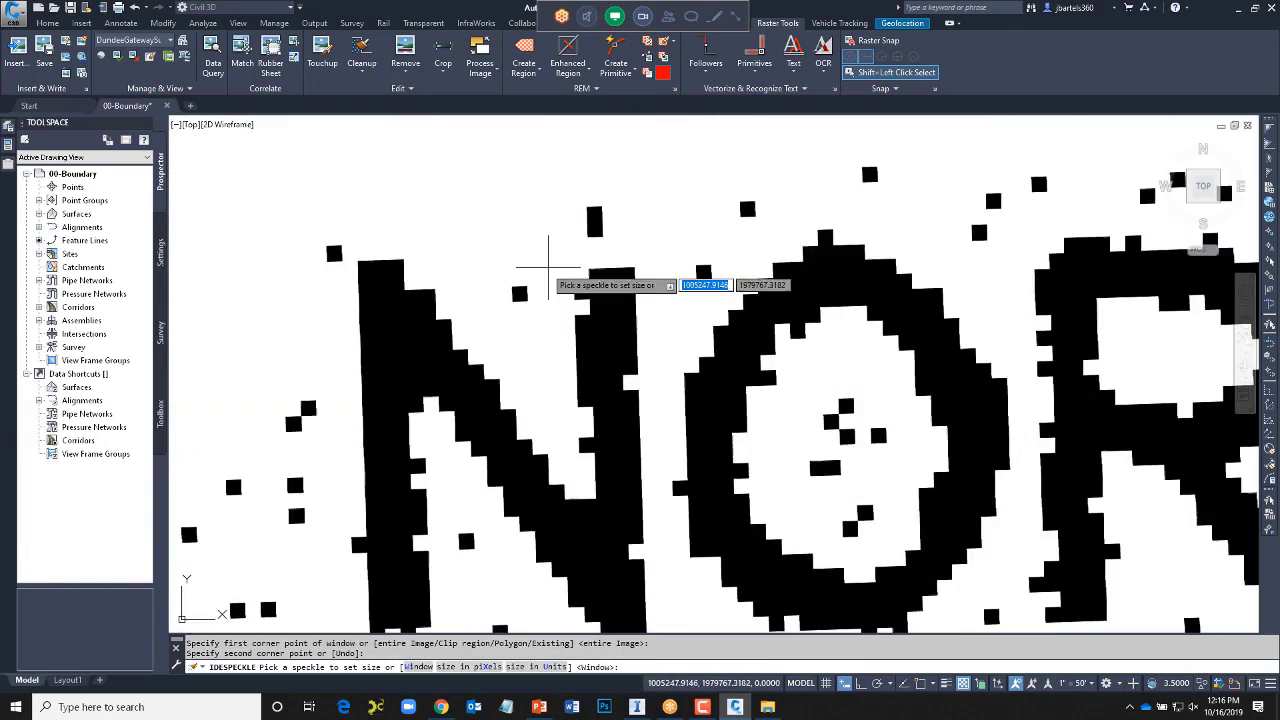
click(594, 218)
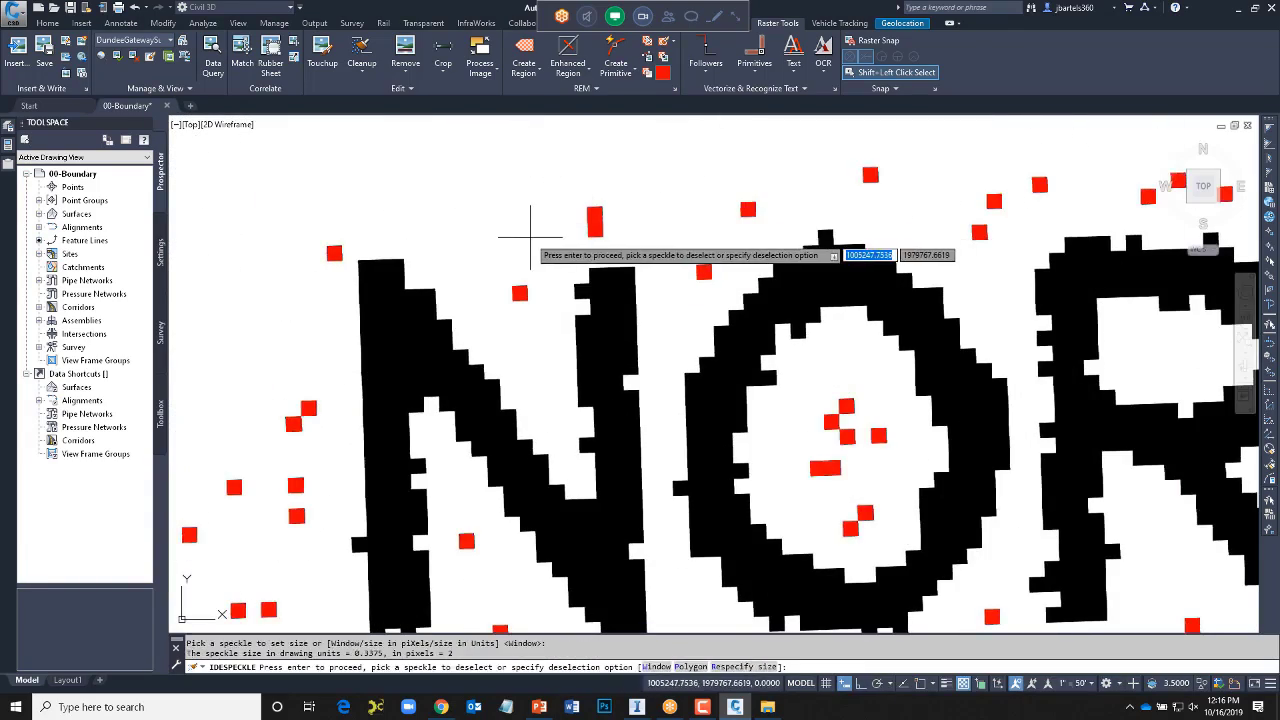
scroll(533, 238, down, 9)
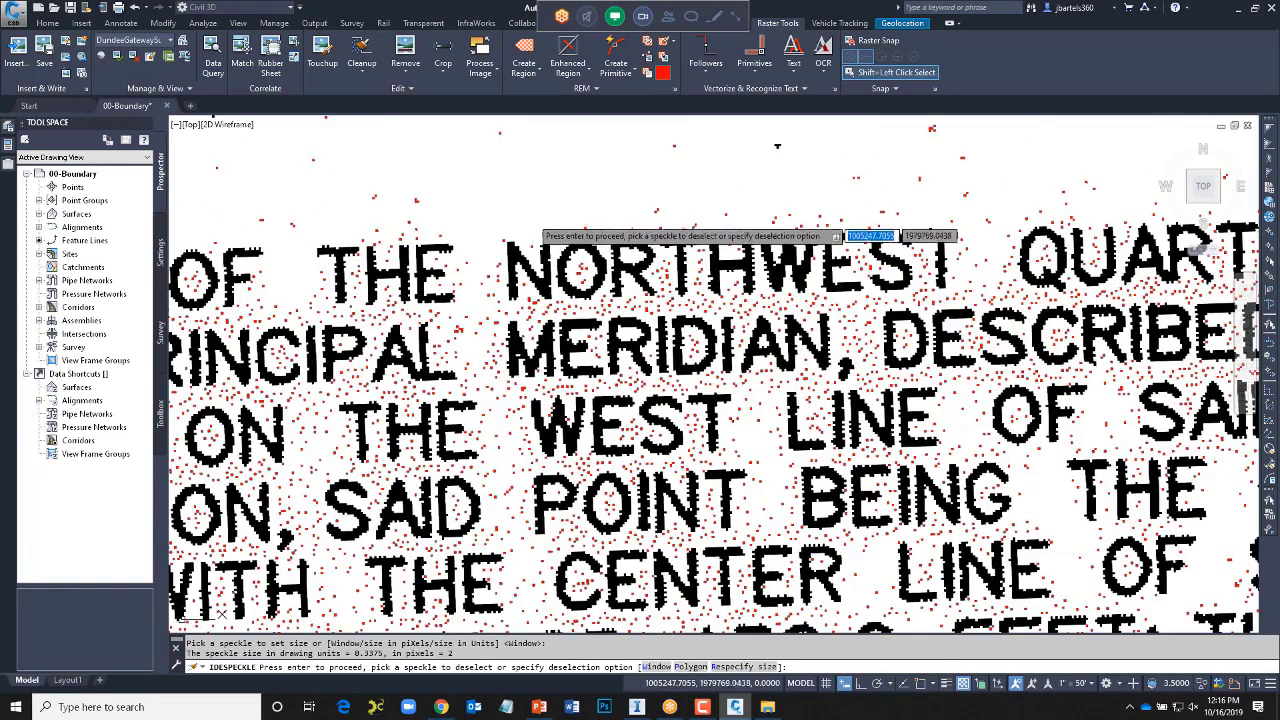
- Apply the despeckle to the speckles found around the Surveyor's Certificate text, check the cleaned wording, and end the command
key(Return)
scroll(556, 250, down, 3)
scroll(556, 240, down, 3)
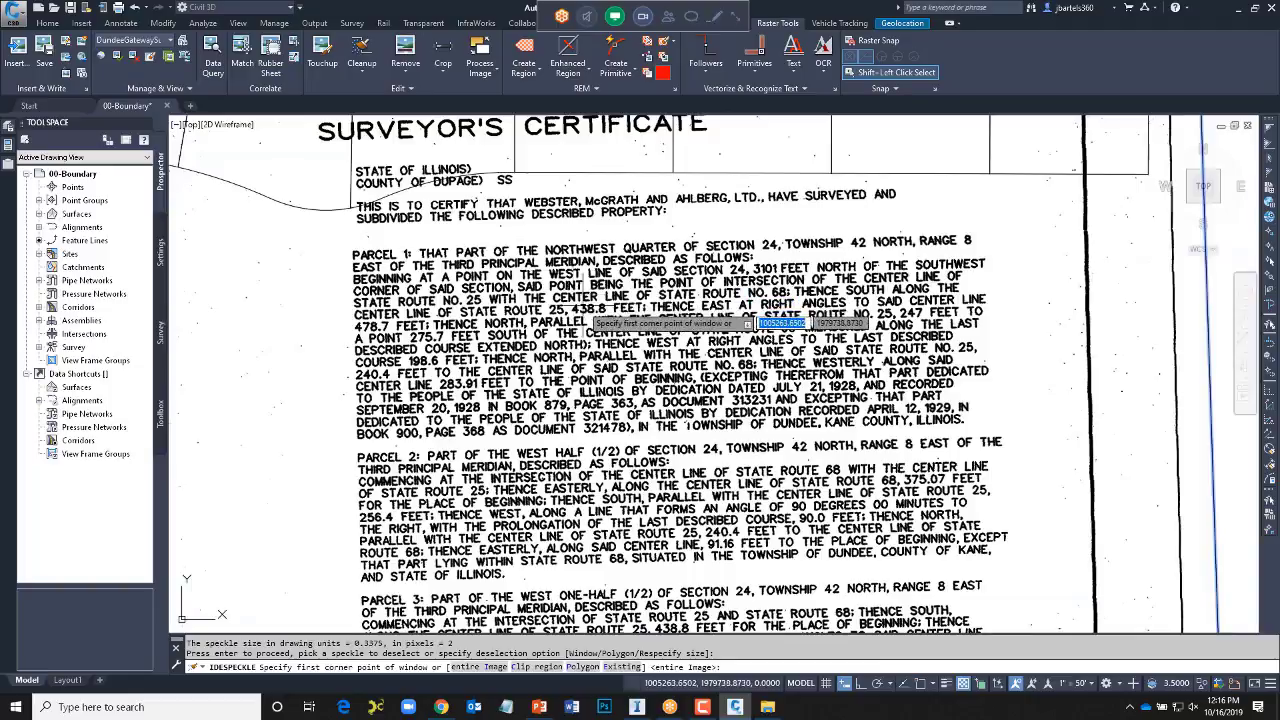
scroll(595, 290, up, 2)
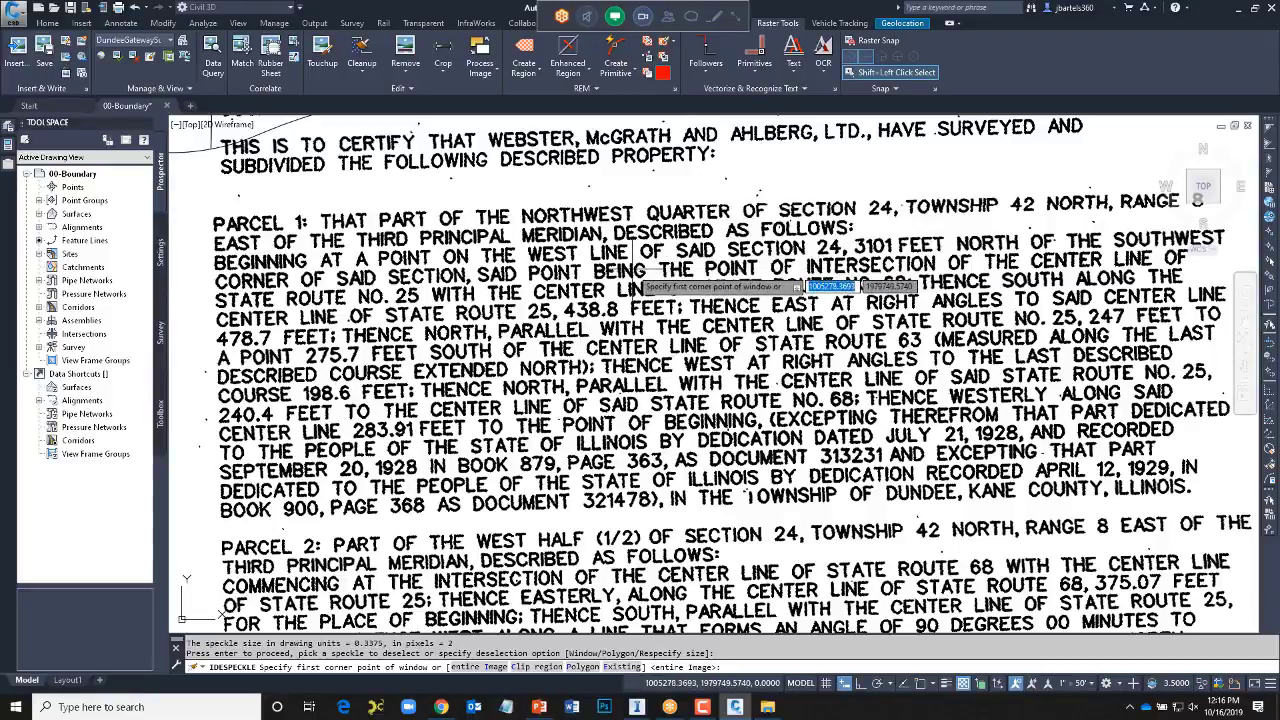
key(Escape)
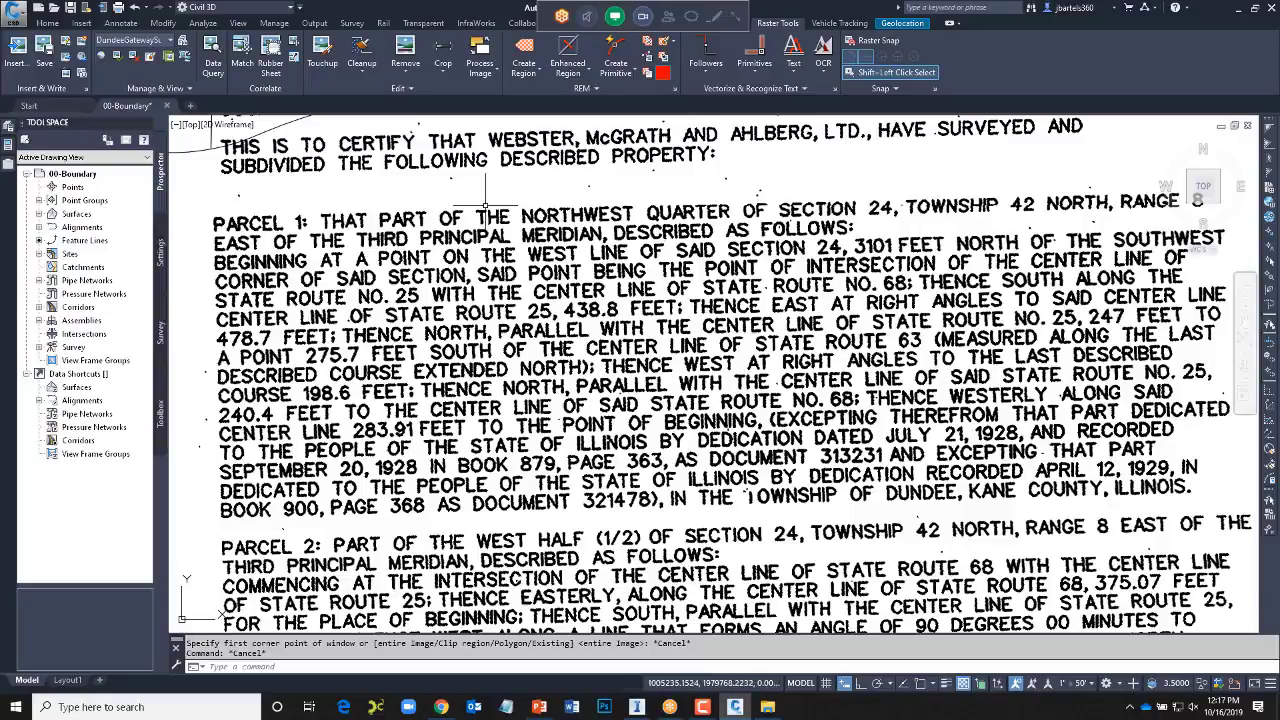
- Run OCR on the certificate text from PARCEL 1 through the school district line, using a rectangle angled to match the text
scroll(486, 205, down, 2)
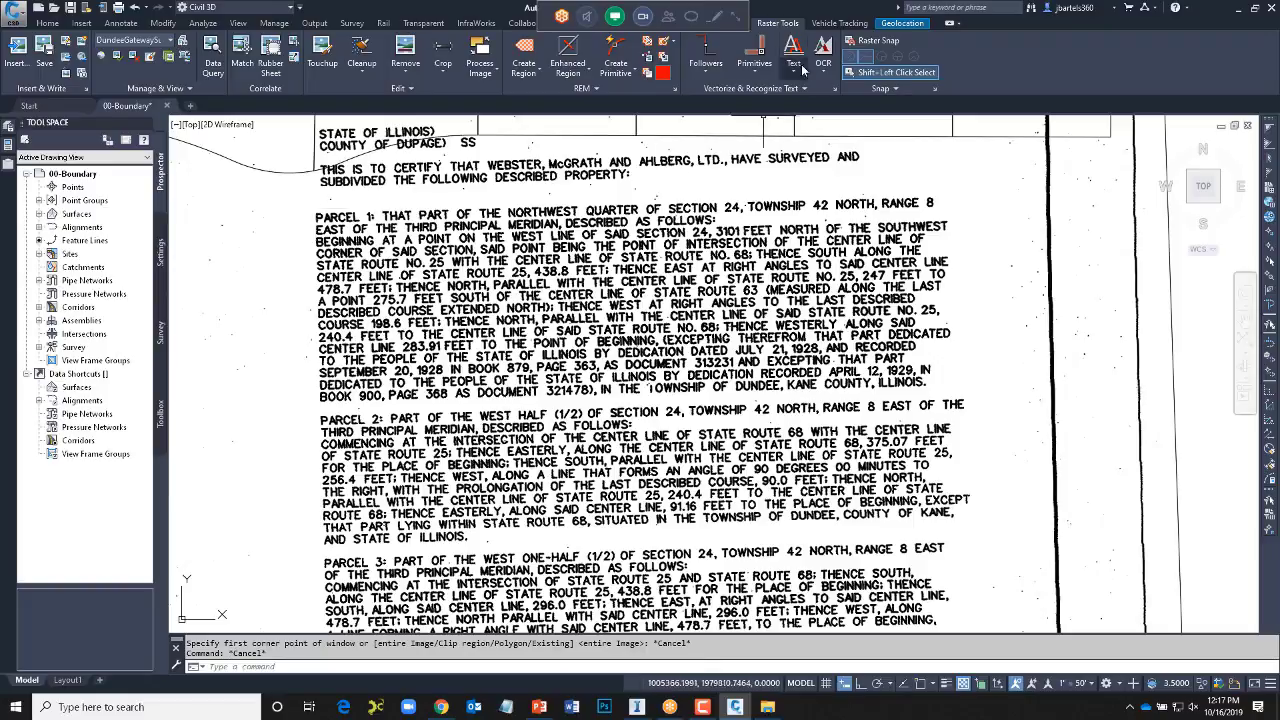
click(826, 42)
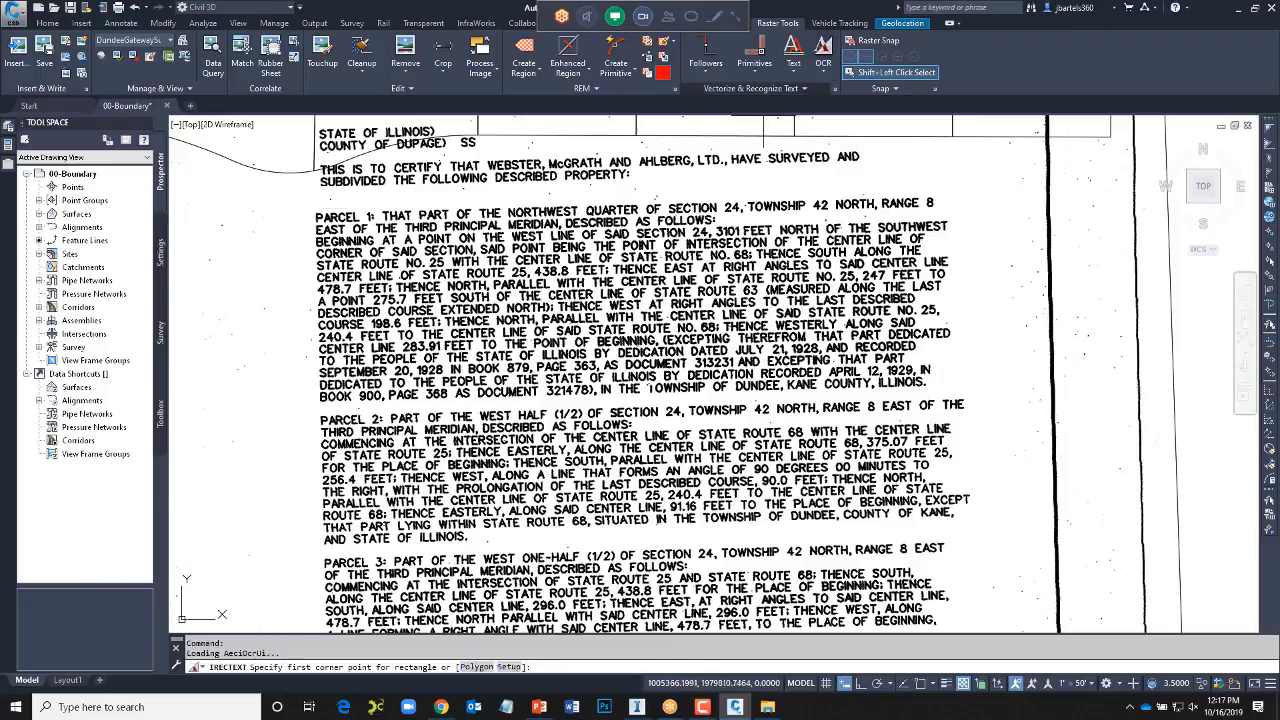
click(316, 212)
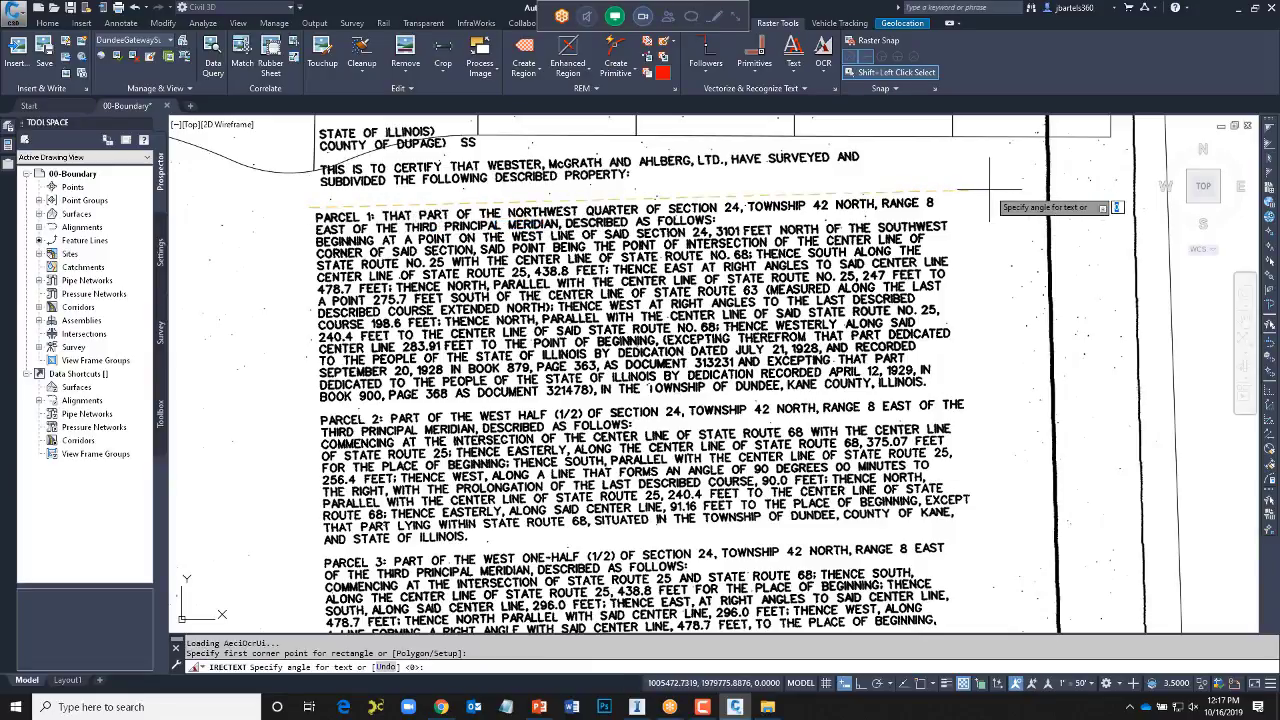
key(Return)
scroll(988, 335, down, 3)
middle_drag(990, 352, 852, 258)
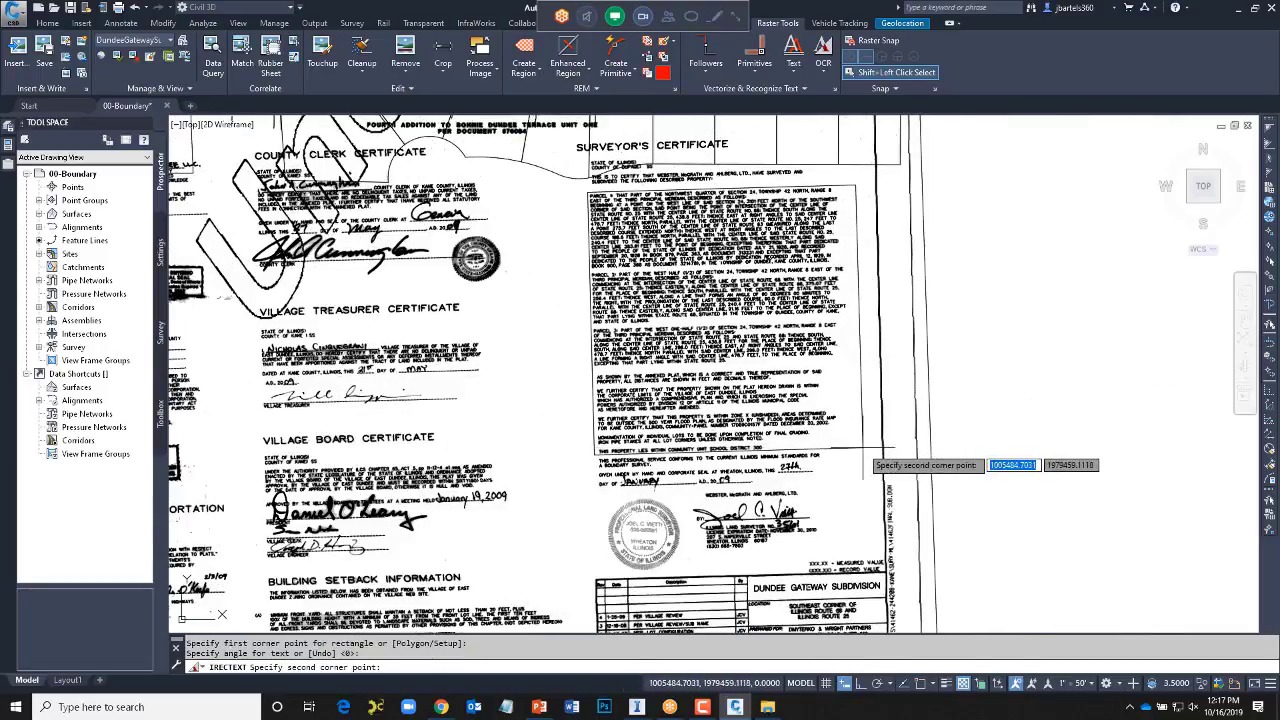
click(863, 451)
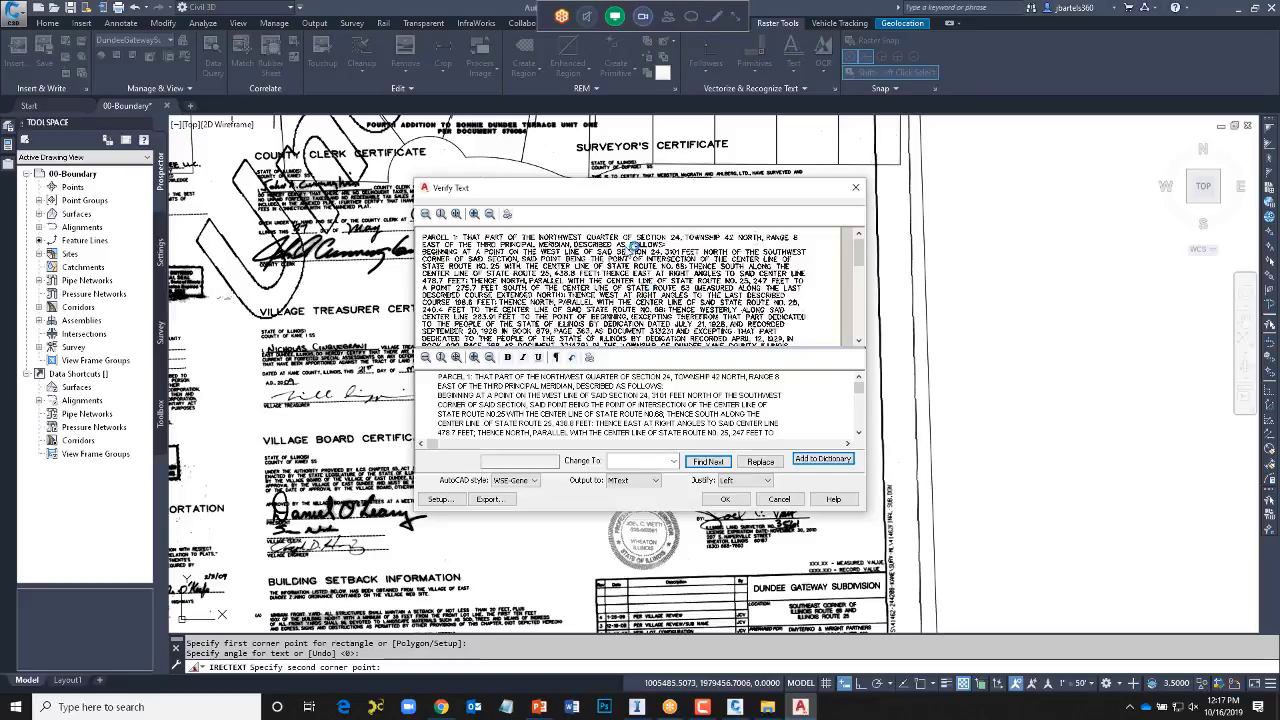
- Correct the flagged word before OF DUNDEE in the recognized Parcel 1 description to TOWNSHIP
mouse_move(860, 258)
mouse_down()
mouse_move(860, 302)
mouse_move(860, 270)
mouse_up()
drag(859, 384, 860, 400)
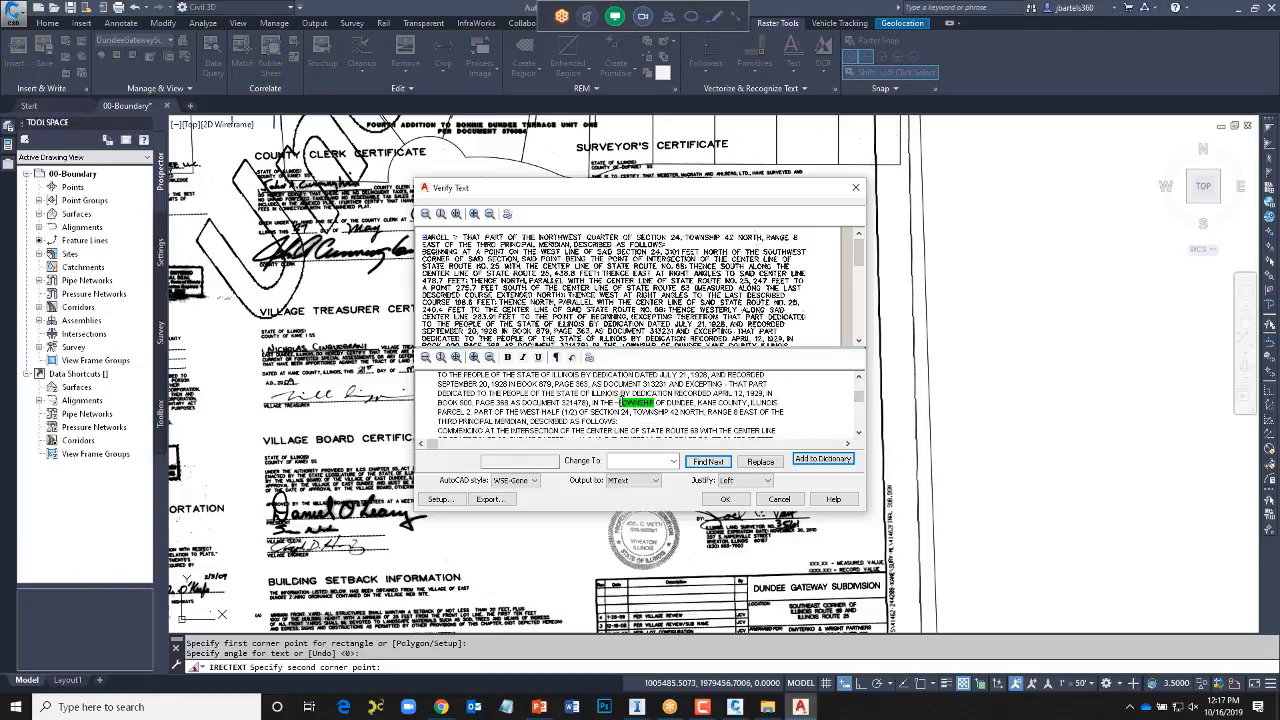
click(624, 402)
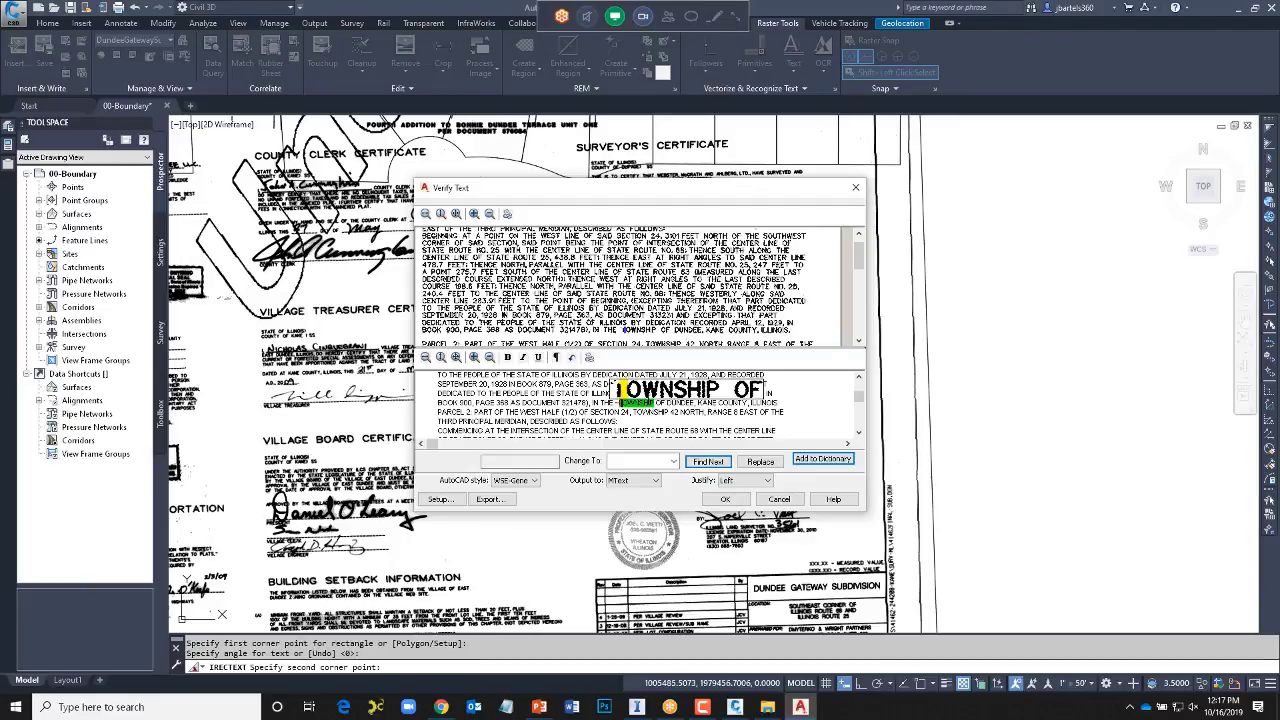
text(TOWNSHIP)
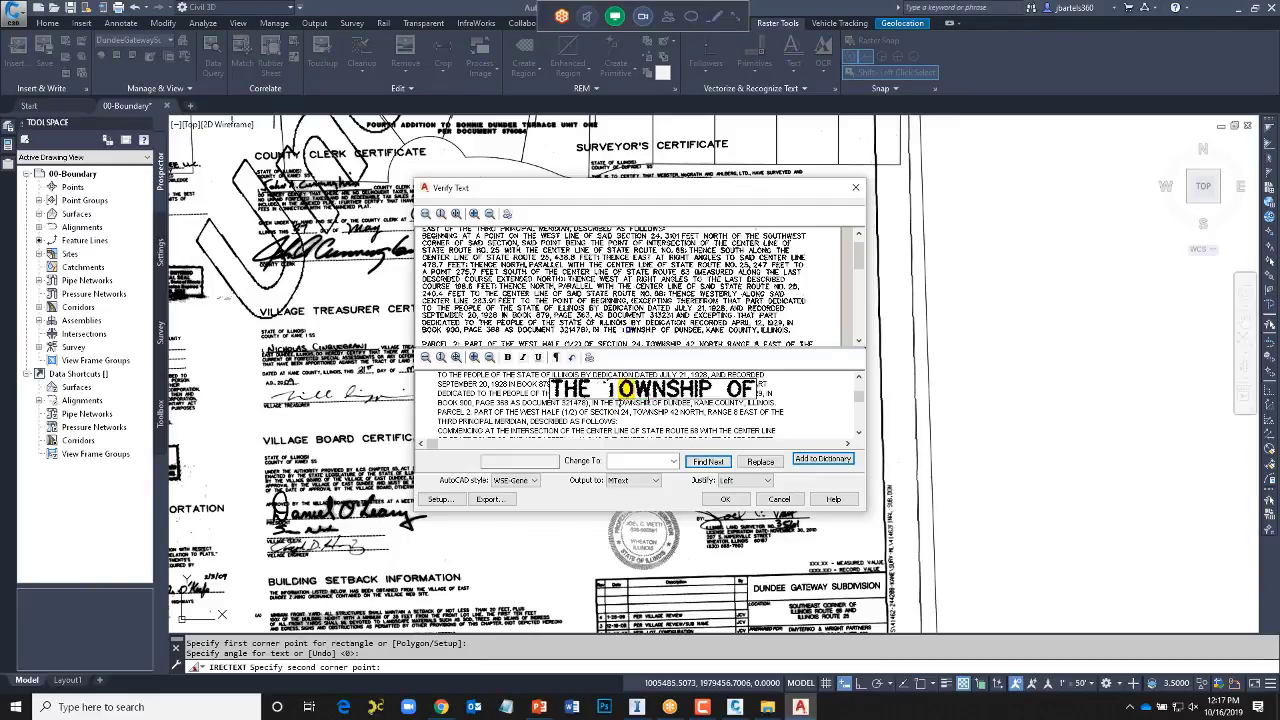
- Check the remaining recognized text against the scan, including the flagged word MONUMENTATION, and output it to the drawing as left-justified MText
scroll(858, 405, down, 2)
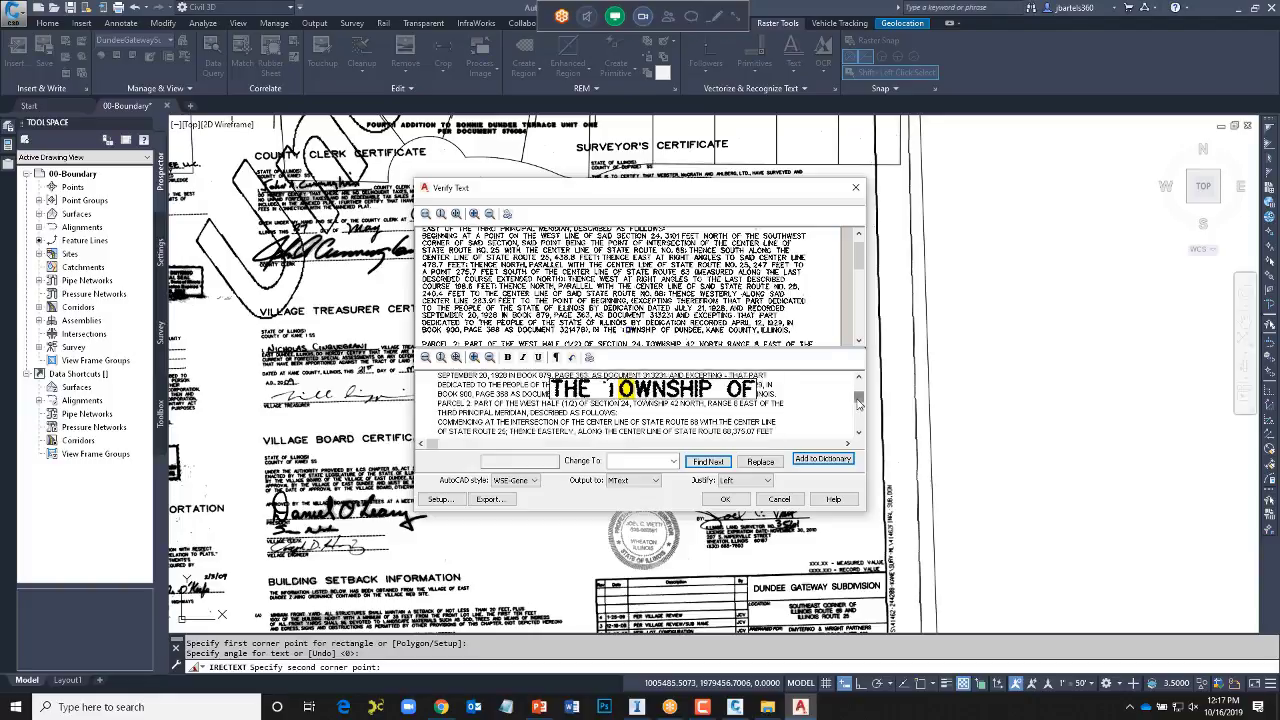
scroll(858, 405, down, 3)
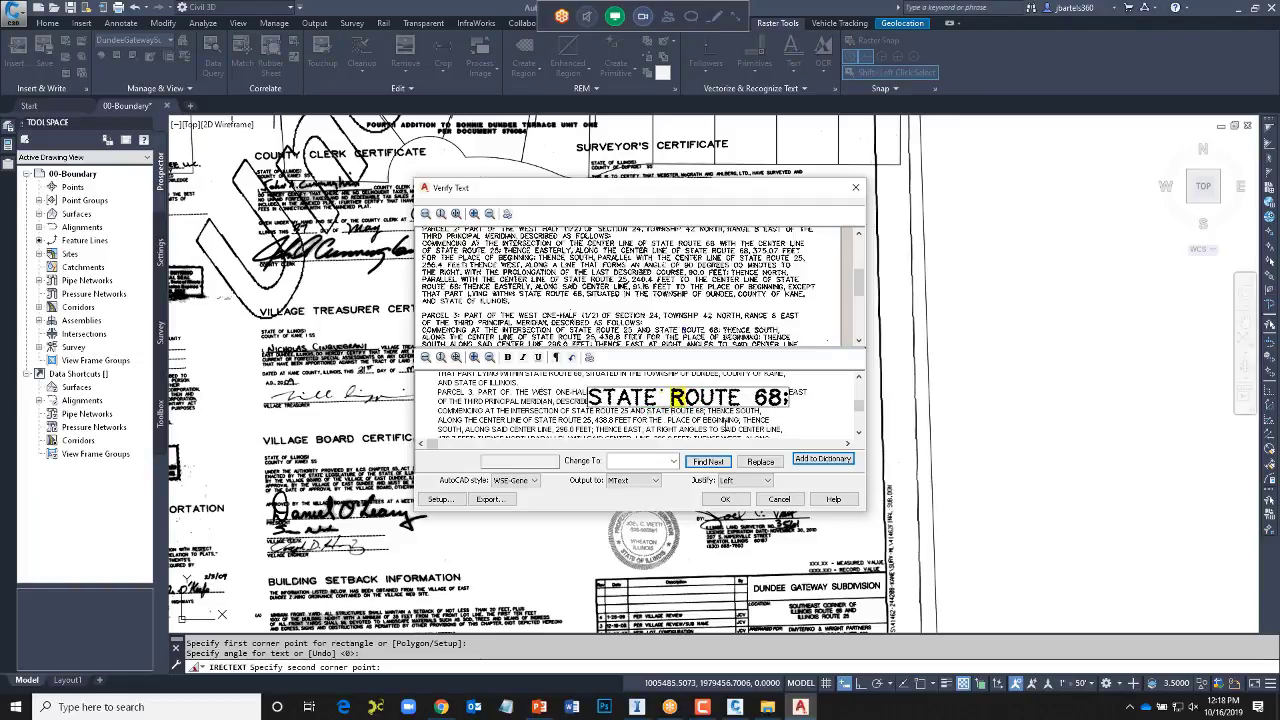
drag(858, 406, 858, 424)
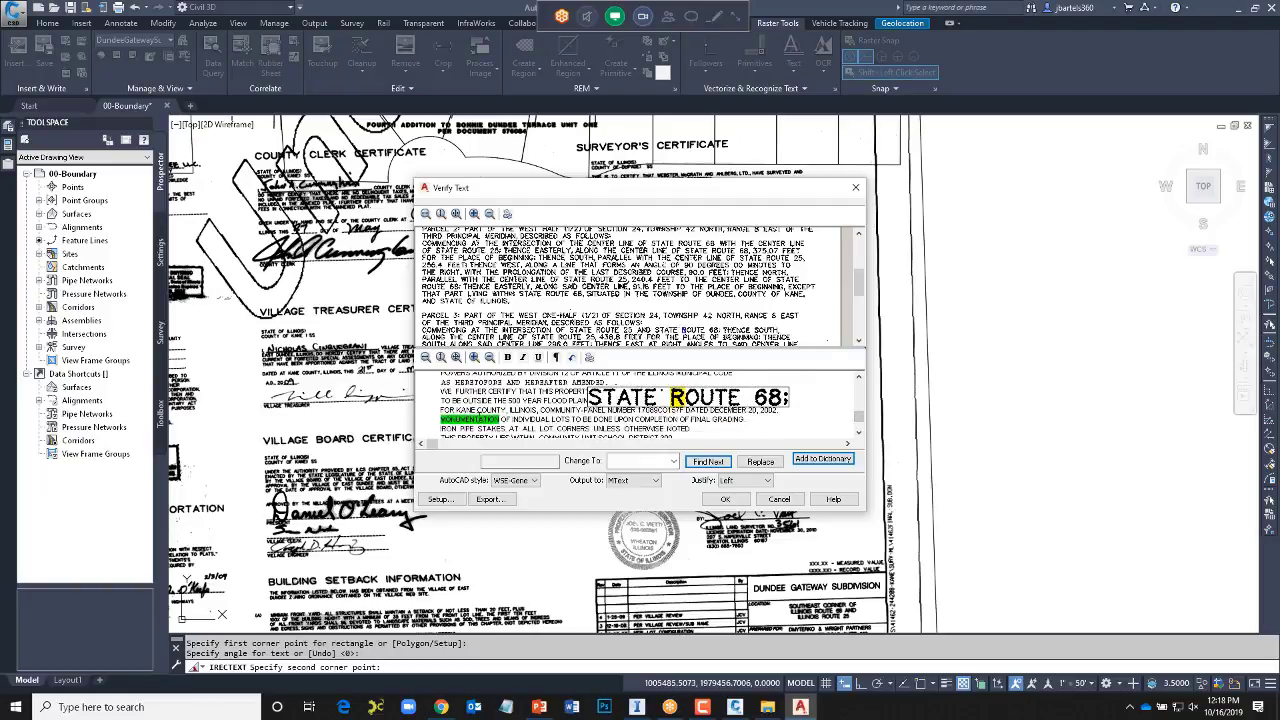
click(476, 421)
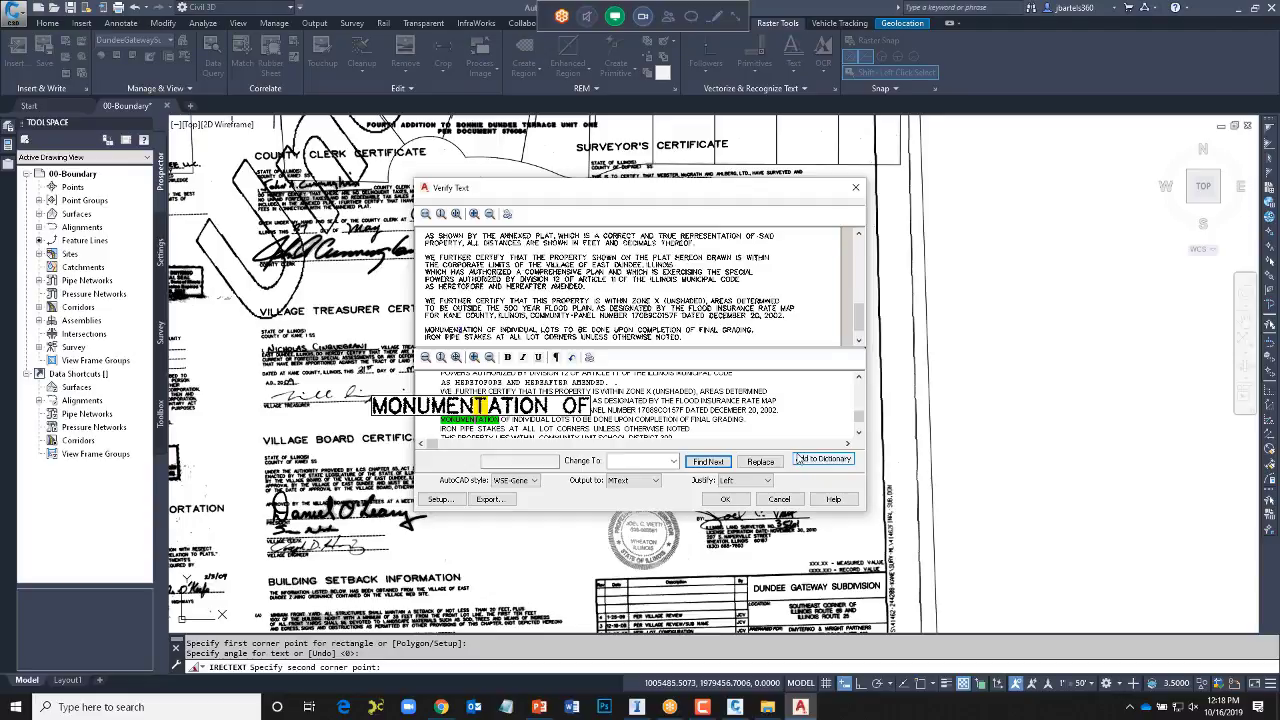
click(726, 500)
click(1140, 94)
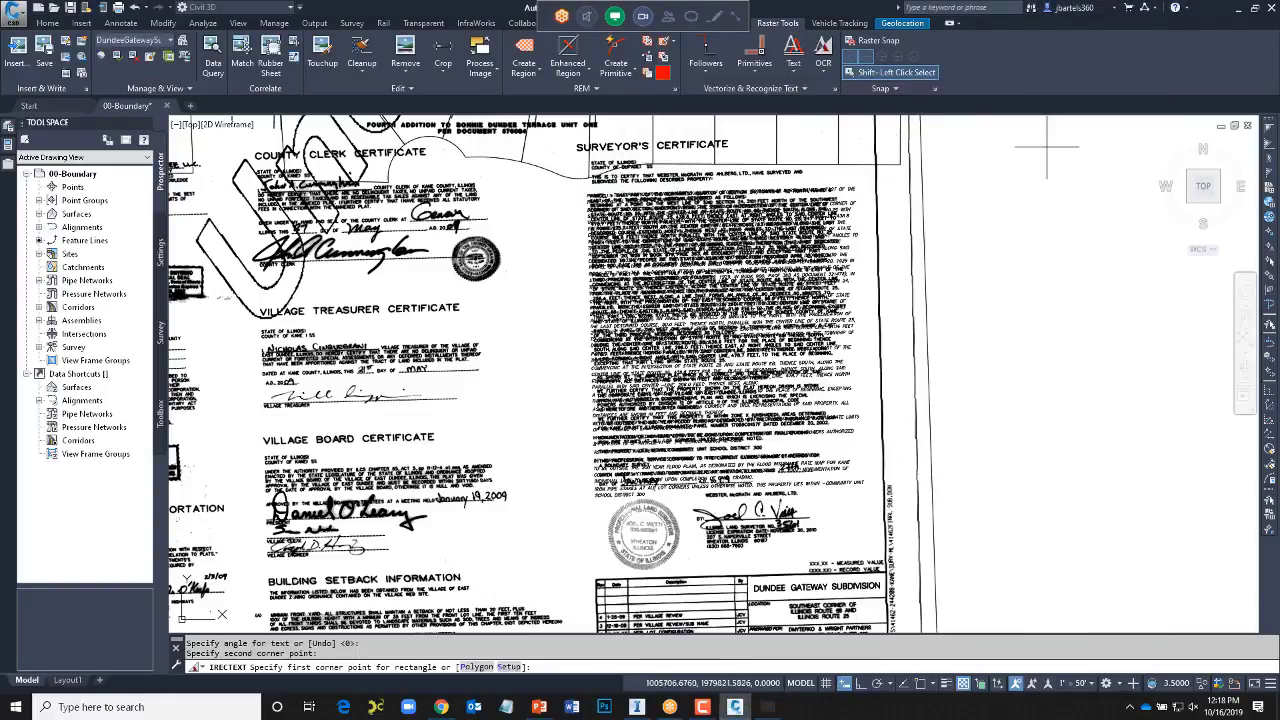
key(Escape)
- Move the recognized MText block off the scanned certificate into the blank area just east of the plat border
click(848, 204)
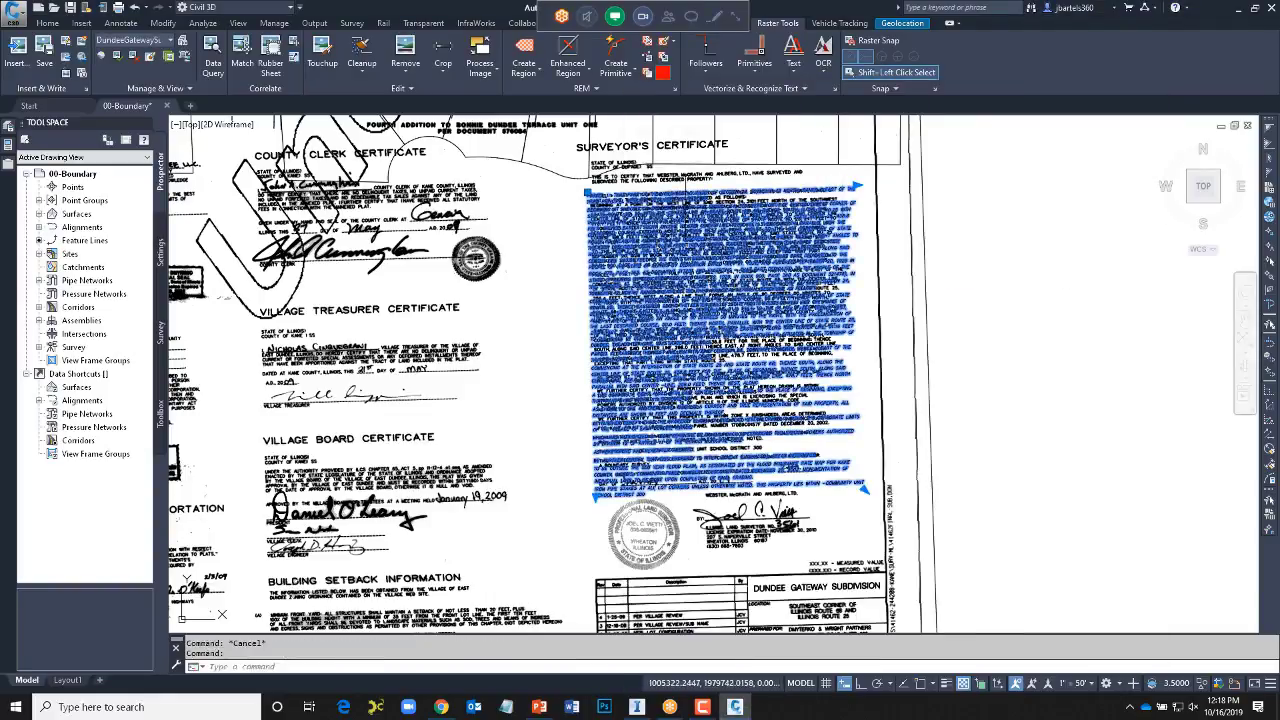
click(588, 191)
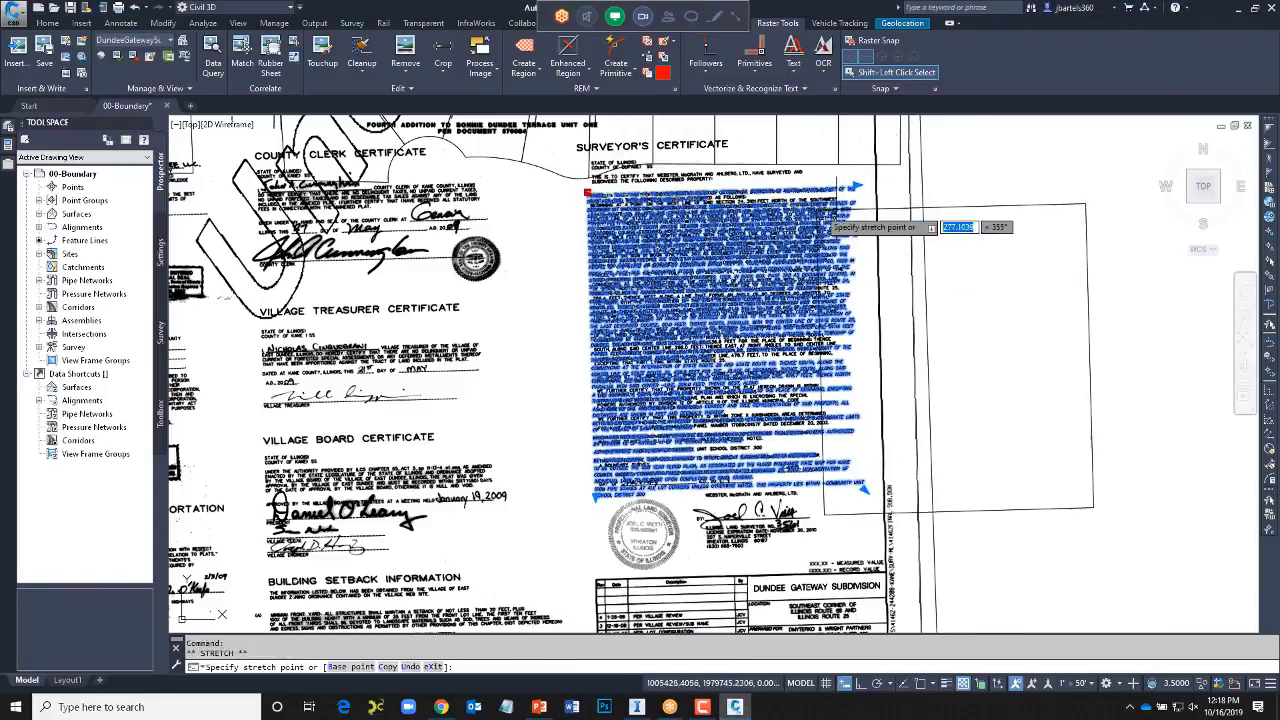
click(934, 185)
middle_drag(1203, 186, 955, 186)
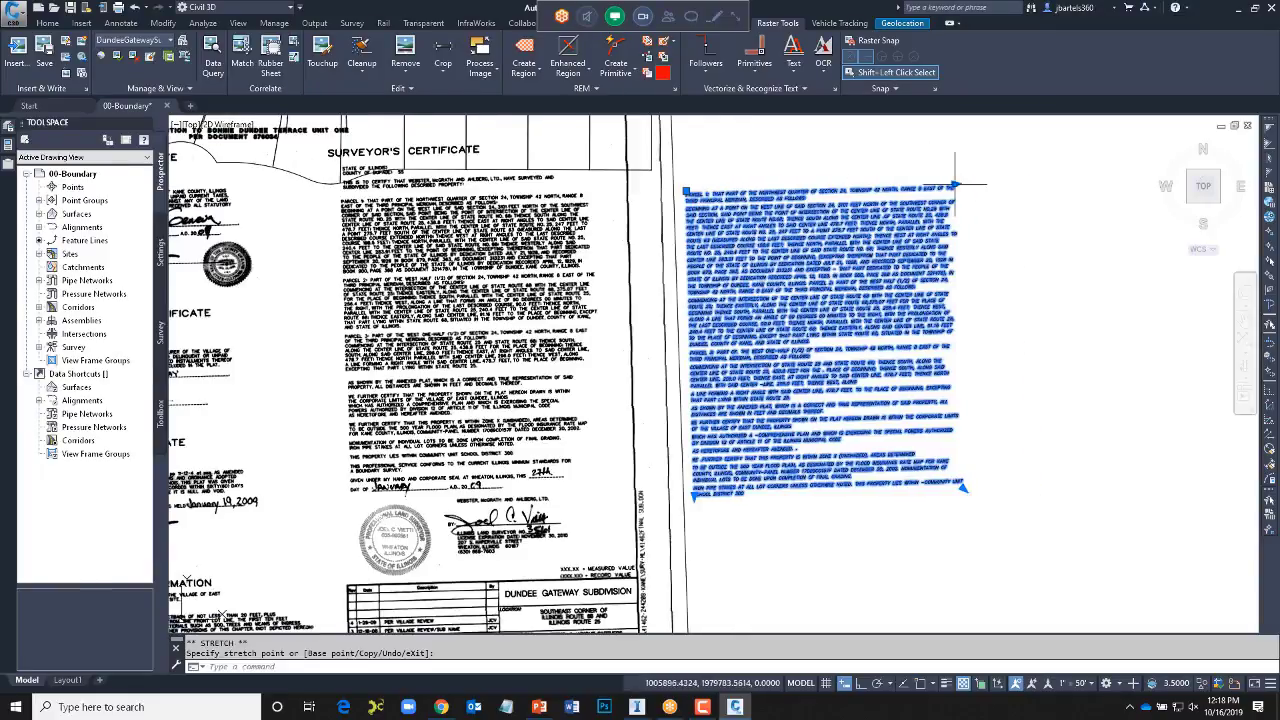
- Narrow the MText block to about half its width so it rewraps, widen it back to roughly the full width, and deselect it
click(955, 185)
click(832, 187)
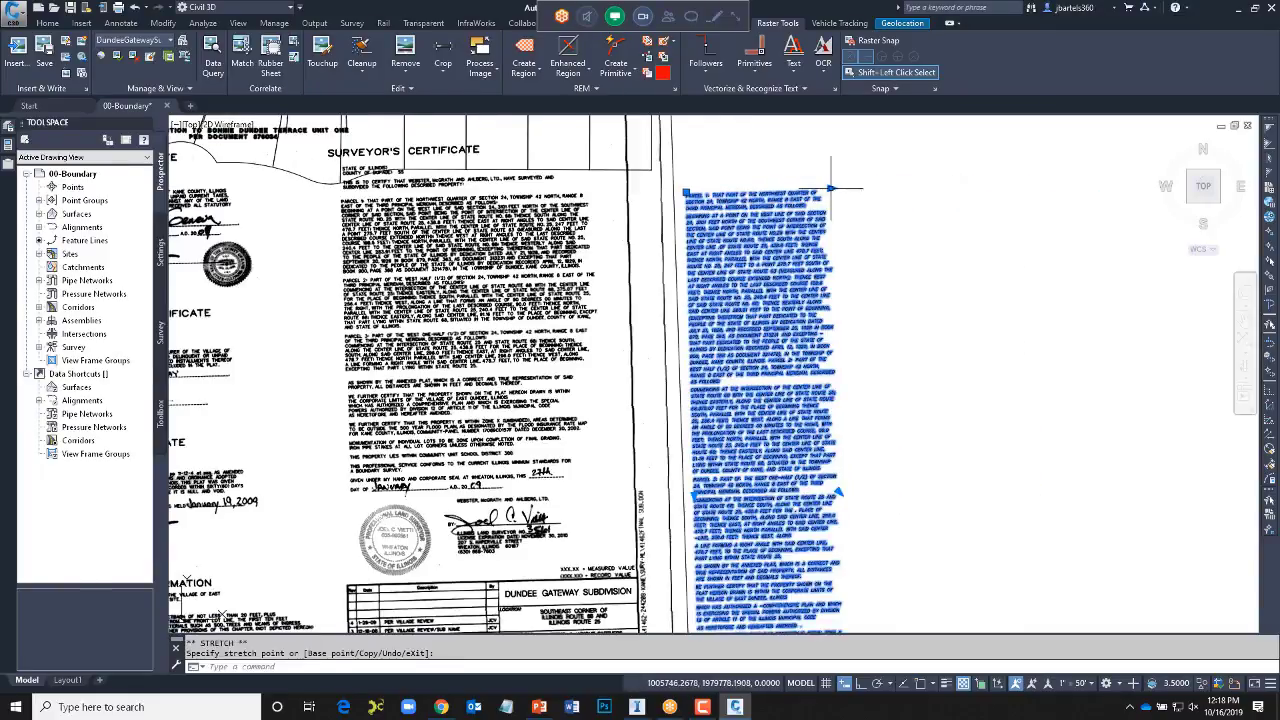
click(962, 186)
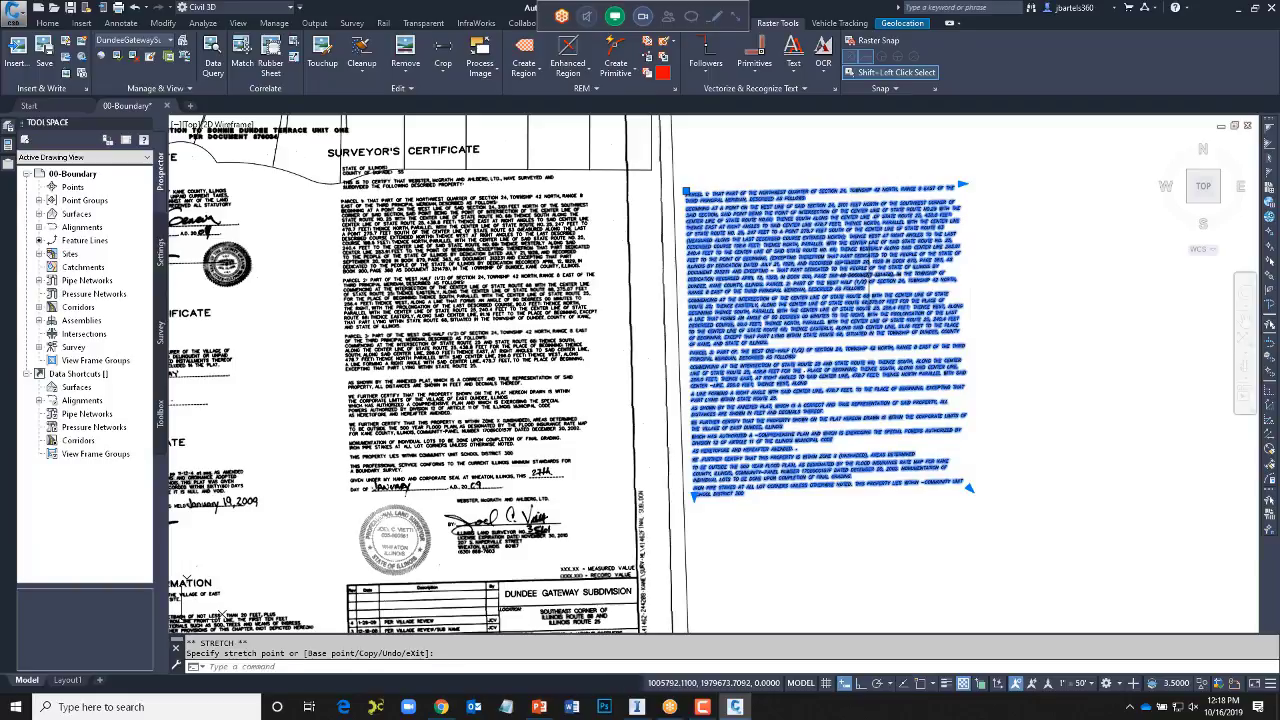
key(Escape)
key(Escape)
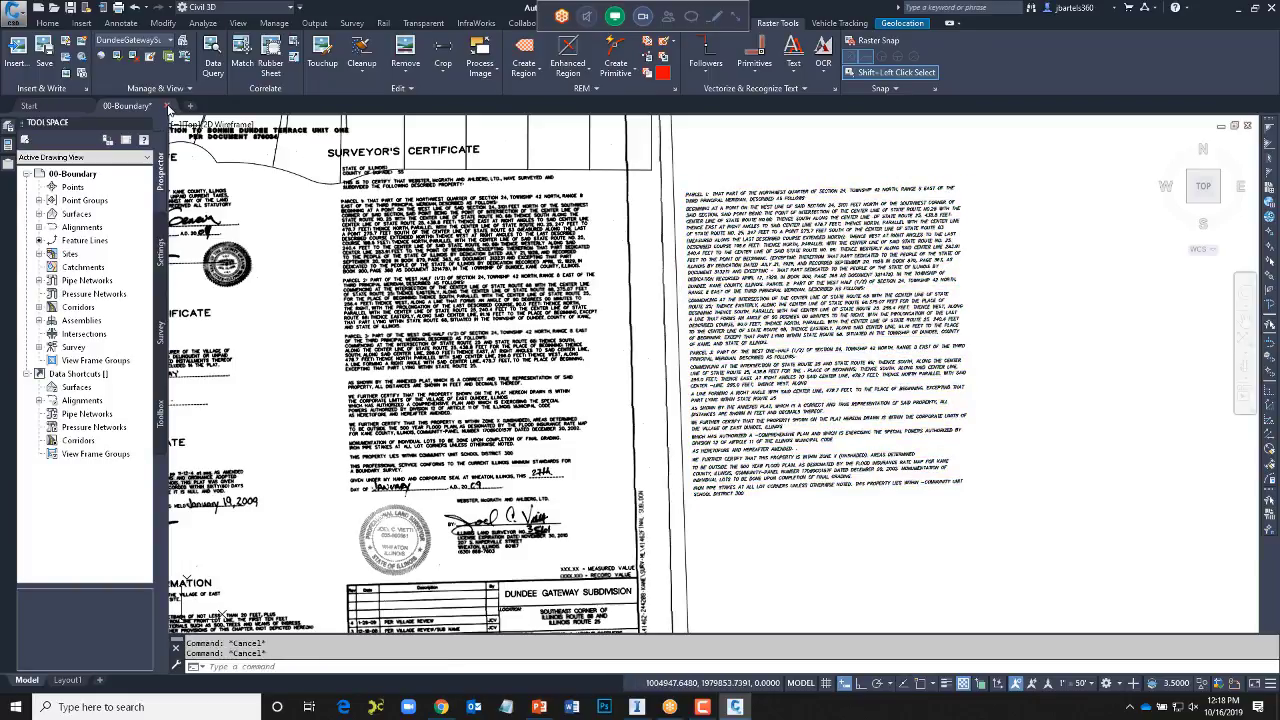
- Close the 00-Boundary drawing, skipping the save of all modified images, and open the recent drawing 01-Prop-Conditions
click(167, 105)
click(680, 390)
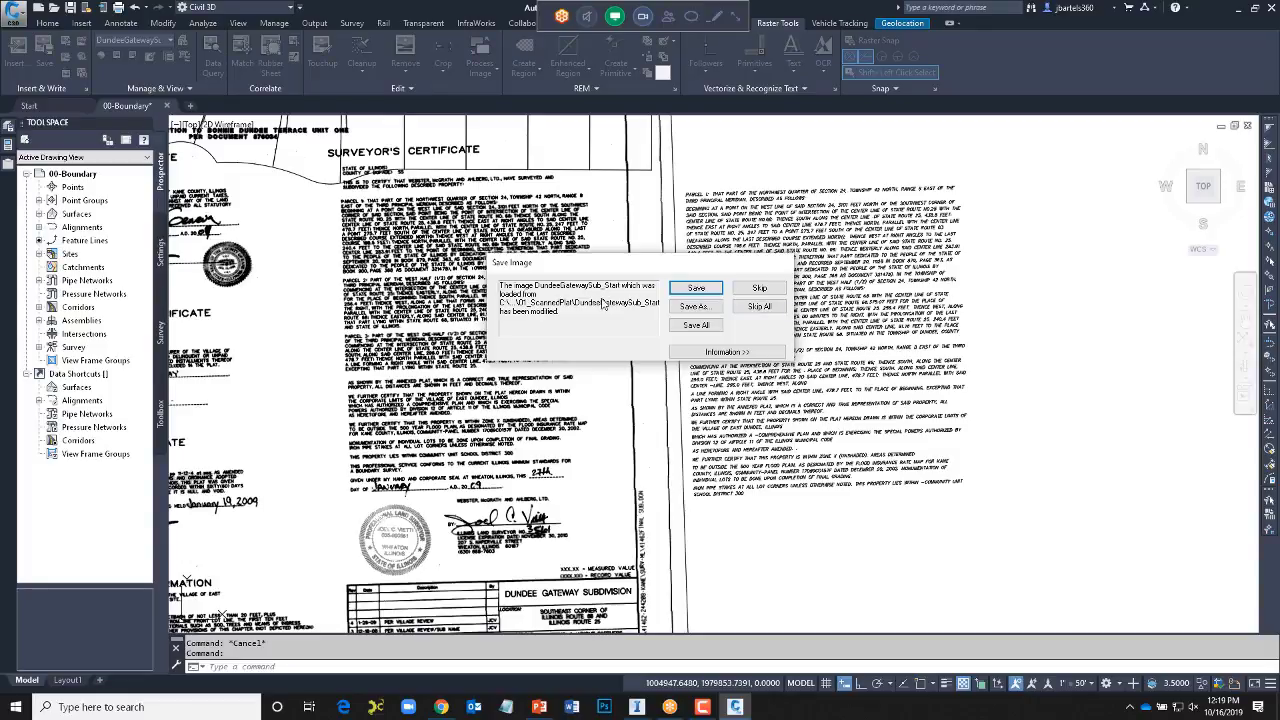
click(756, 307)
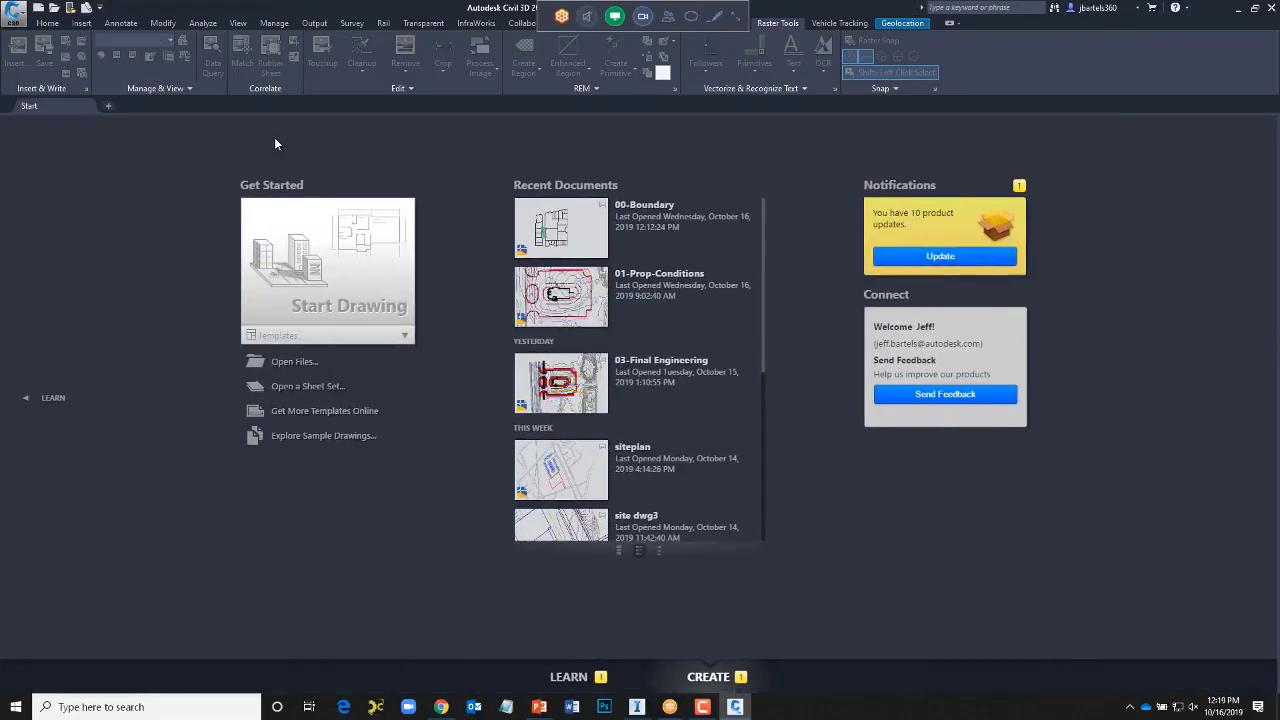
click(557, 294)
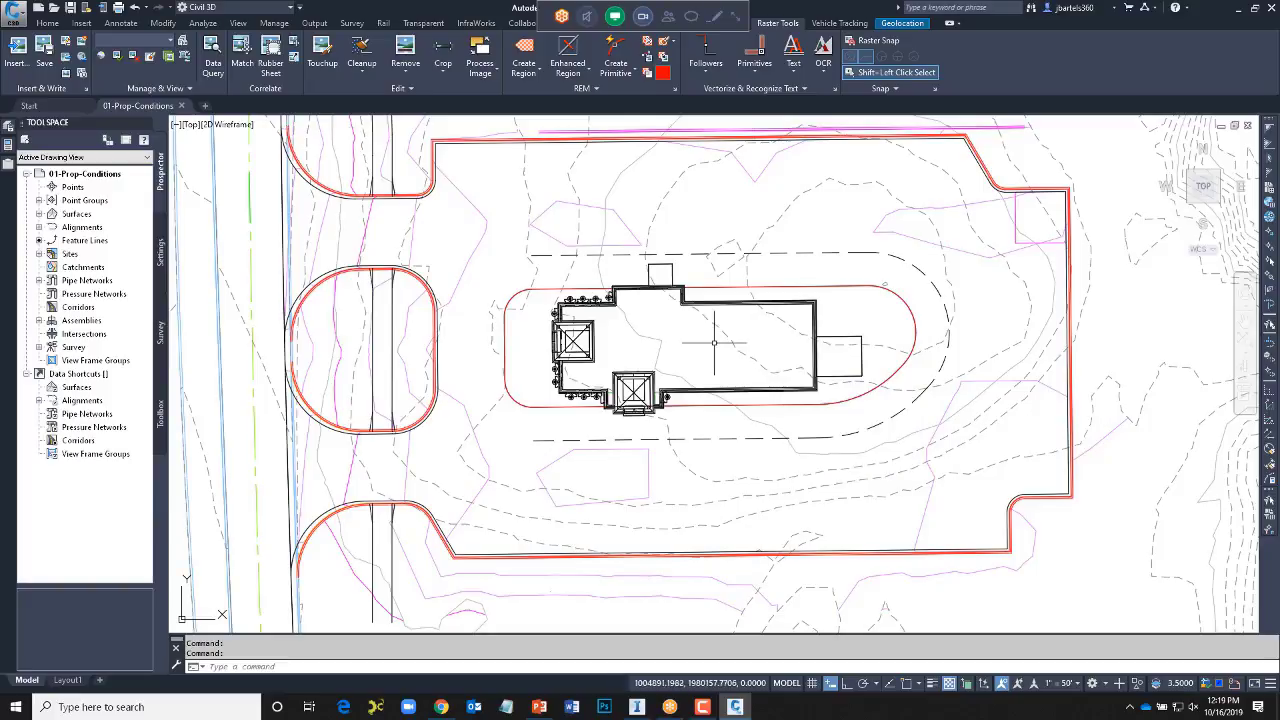
mouse_move(714, 342)
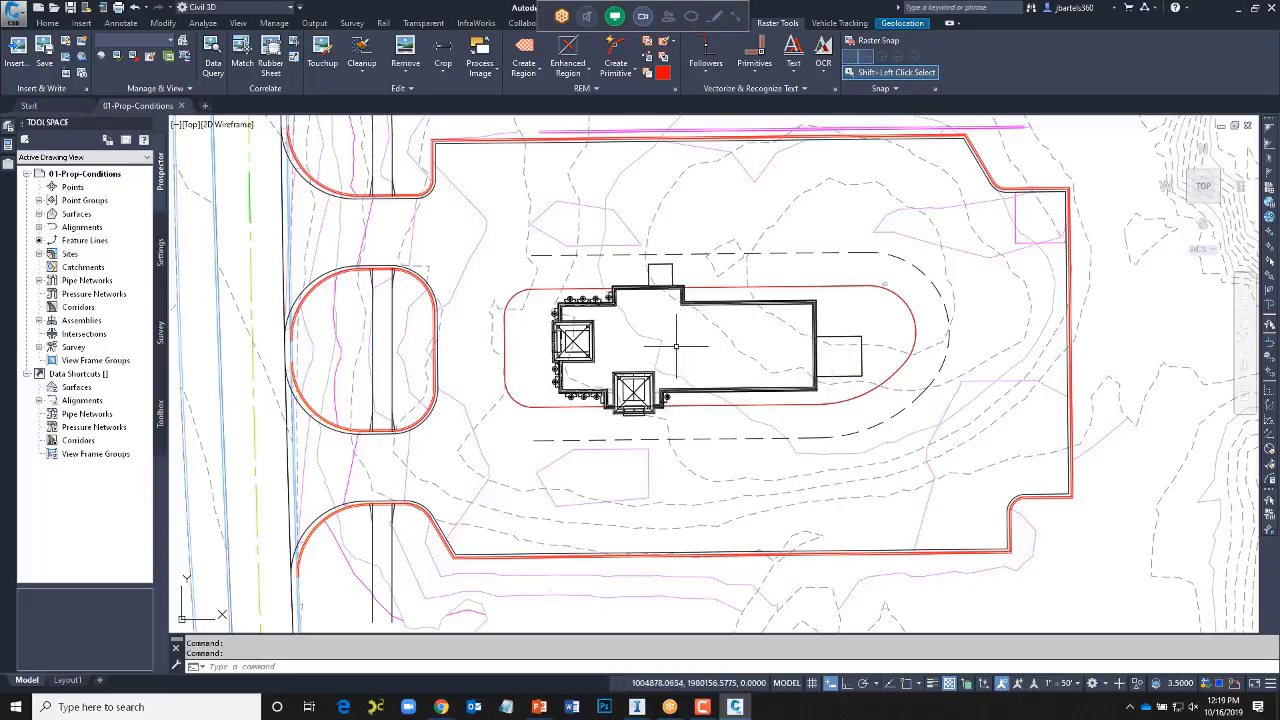
mouse_move(660, 345)
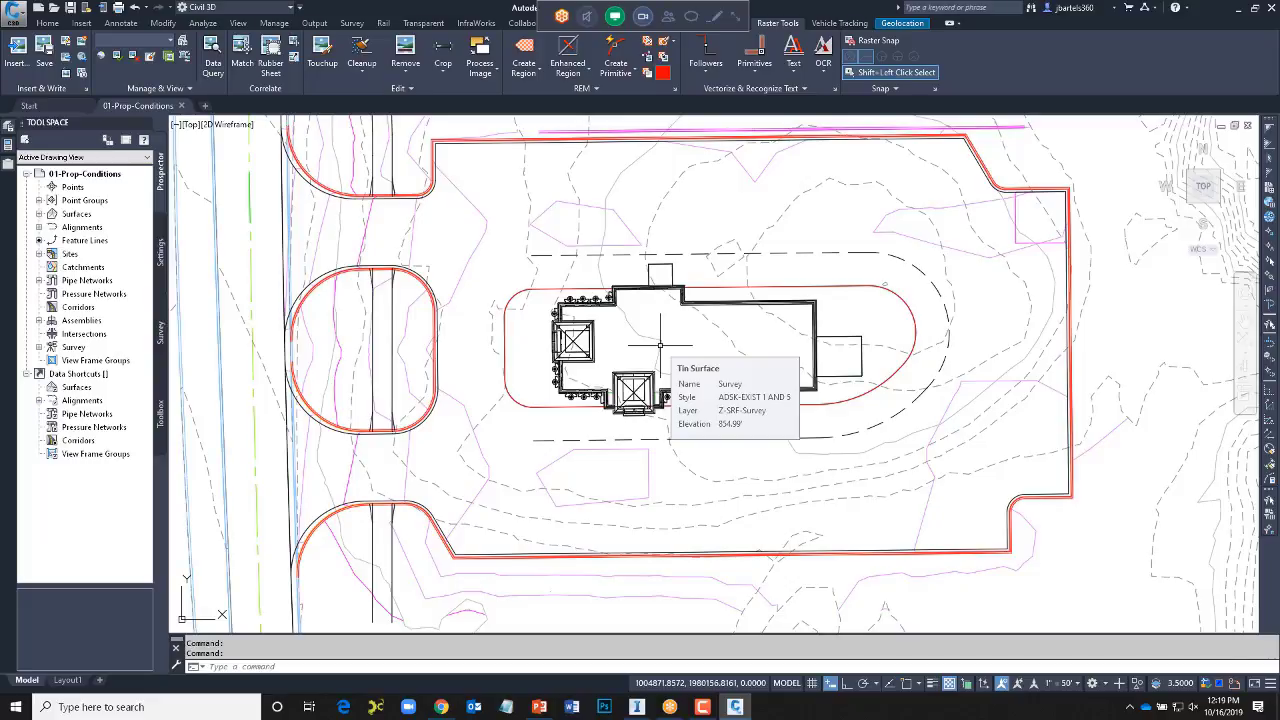
- Open the vehicle-tracking parking standards and view the US standard ITE Guideline for Parking Facility Location and Design
click(831, 24)
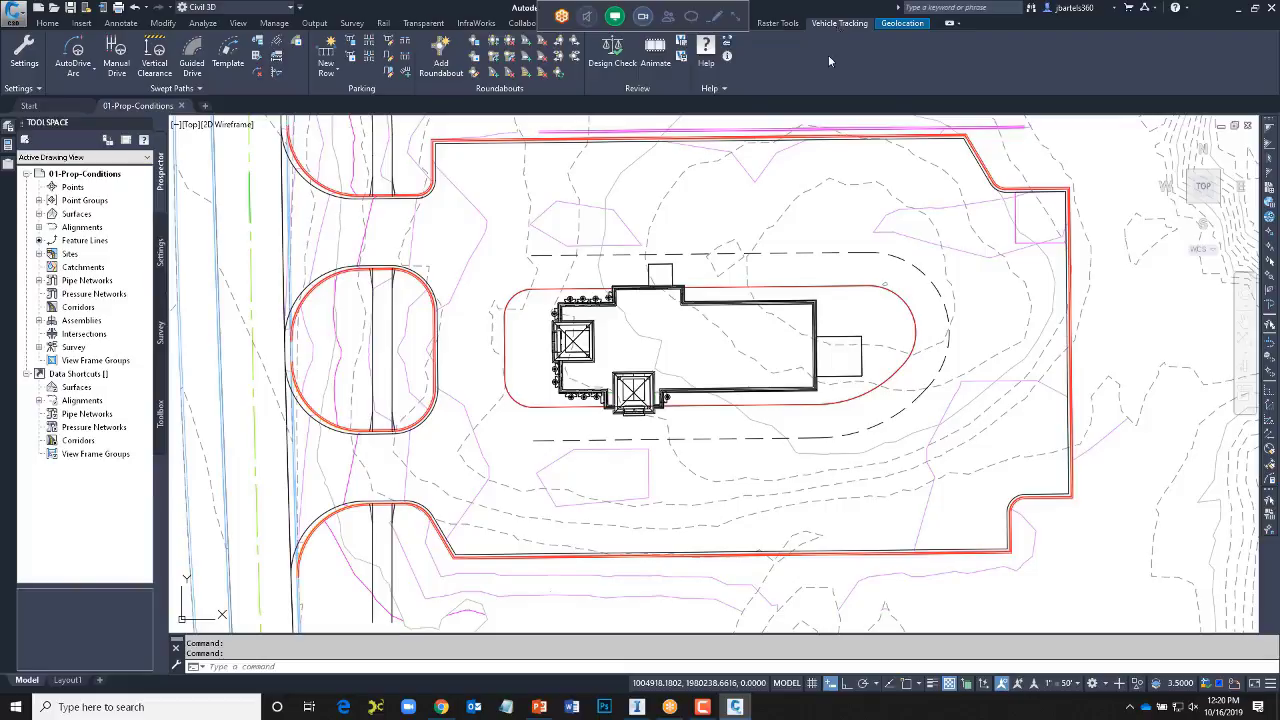
click(351, 41)
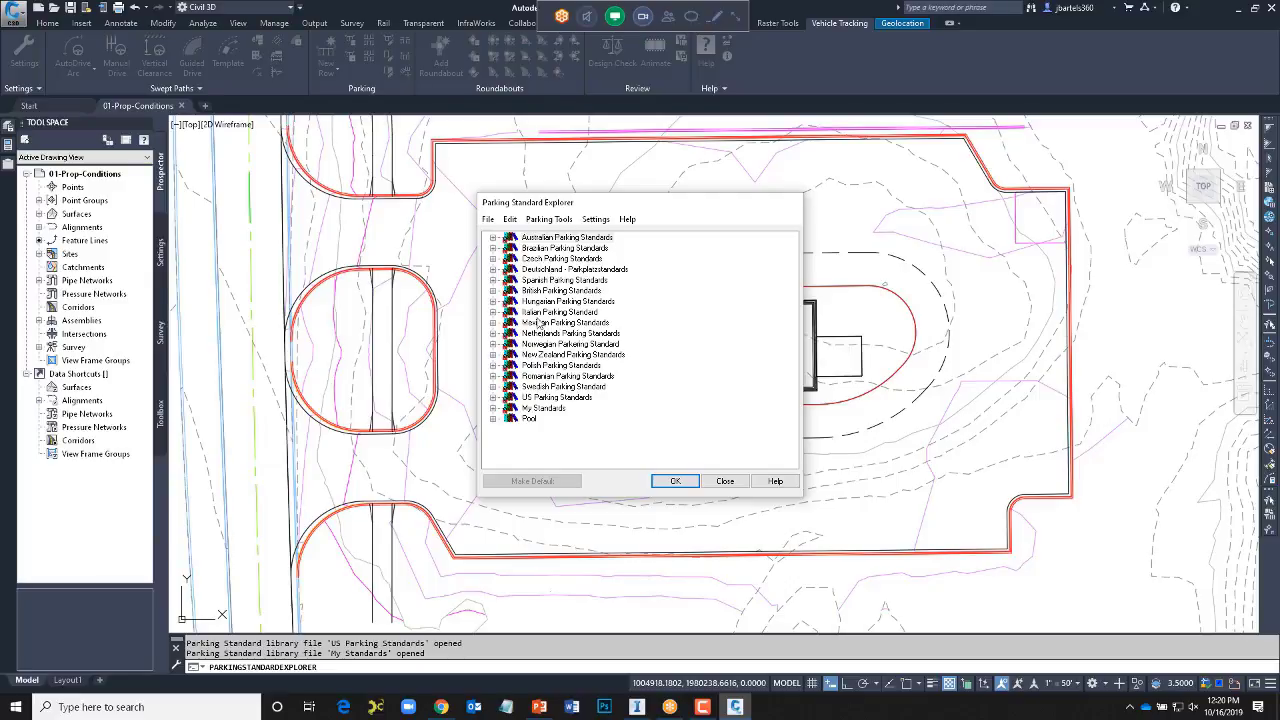
click(493, 398)
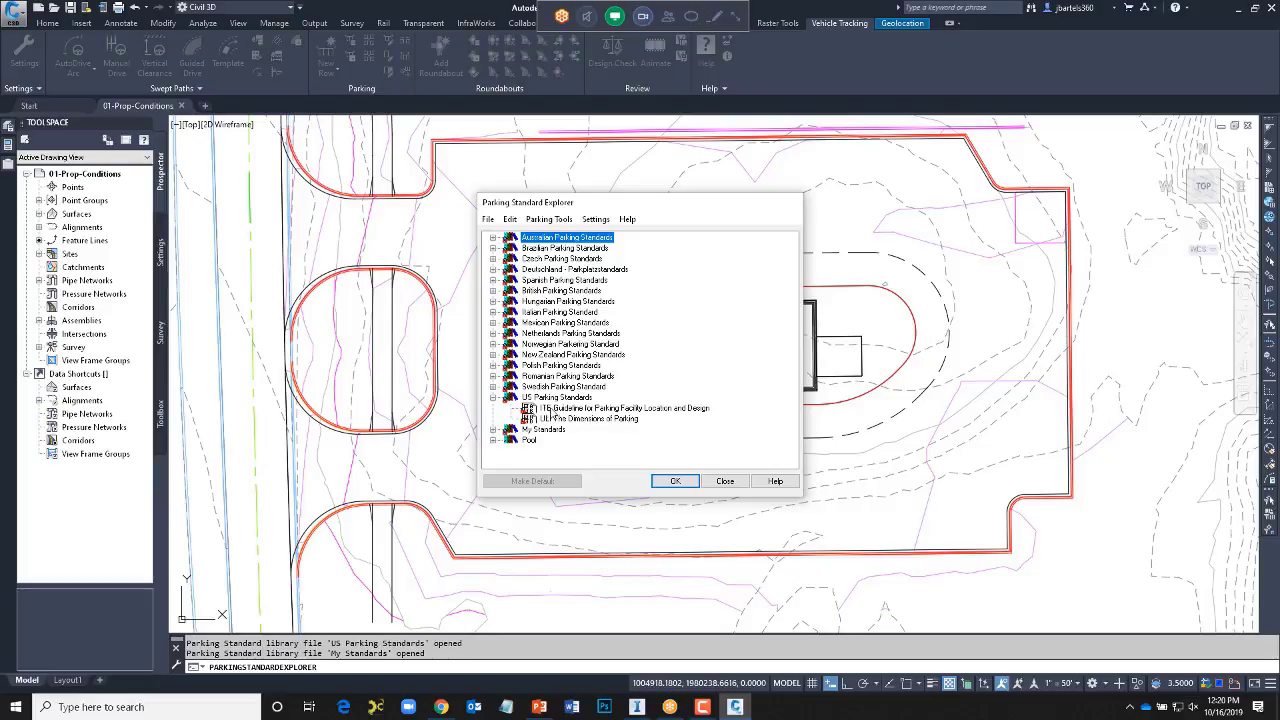
right_click(578, 410)
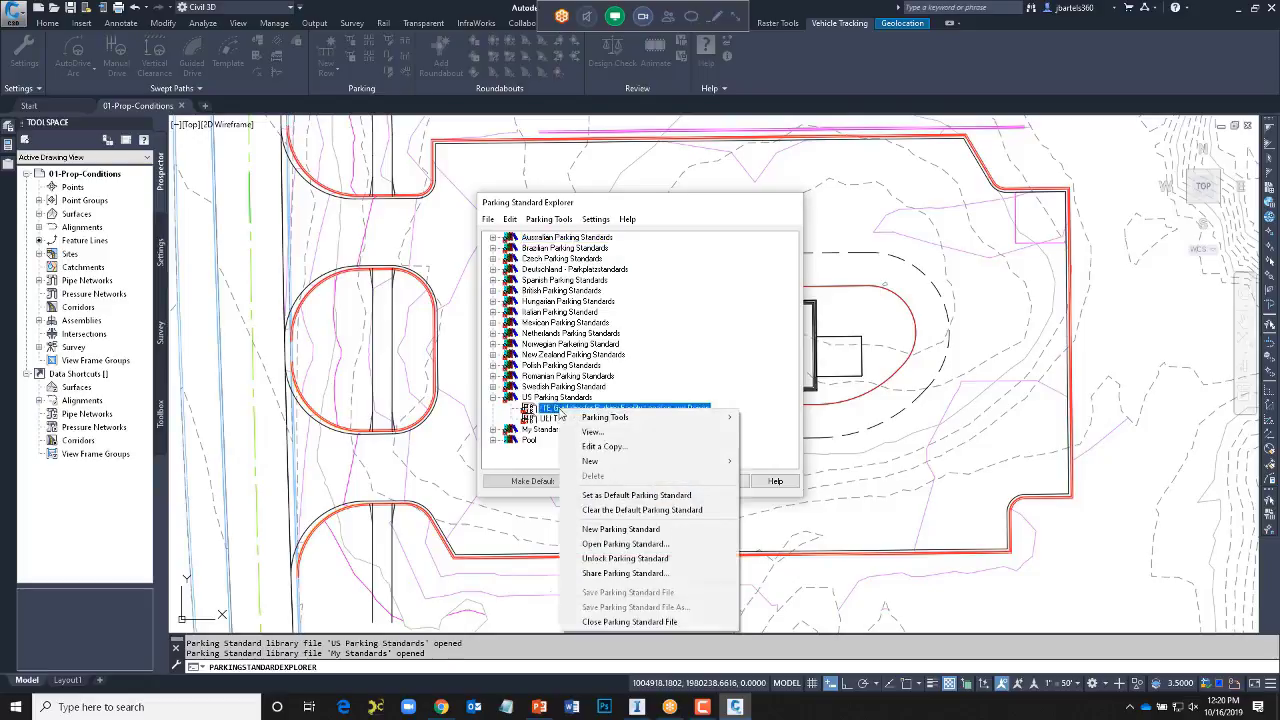
click(590, 432)
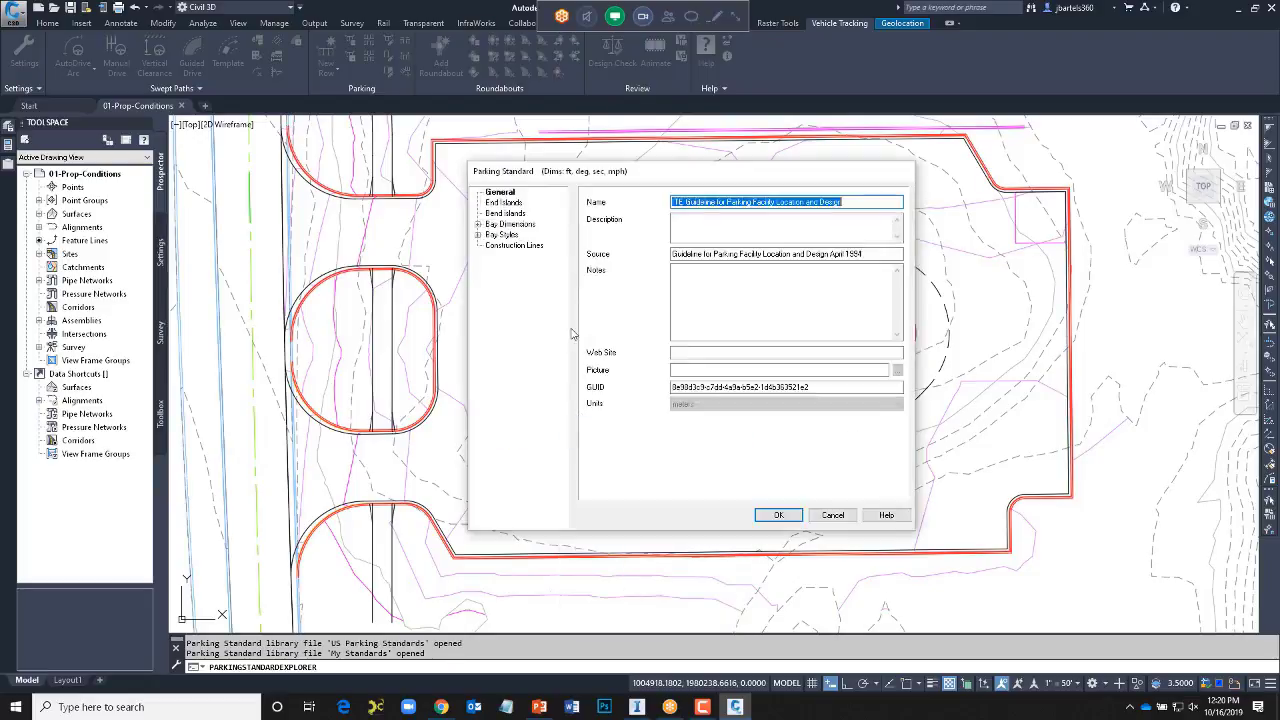
- Review the standard's end island, bend island and bay dimension settings, including service types, vehicle classes and valid bay angles
click(508, 203)
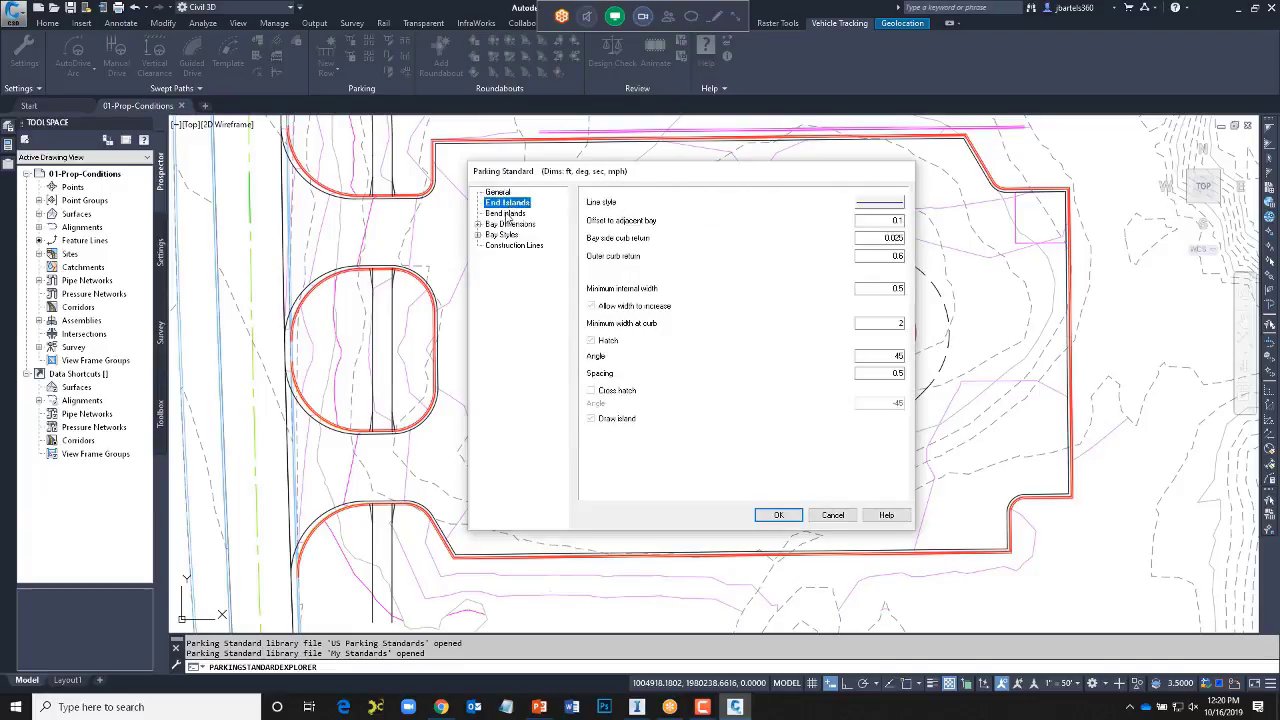
click(508, 214)
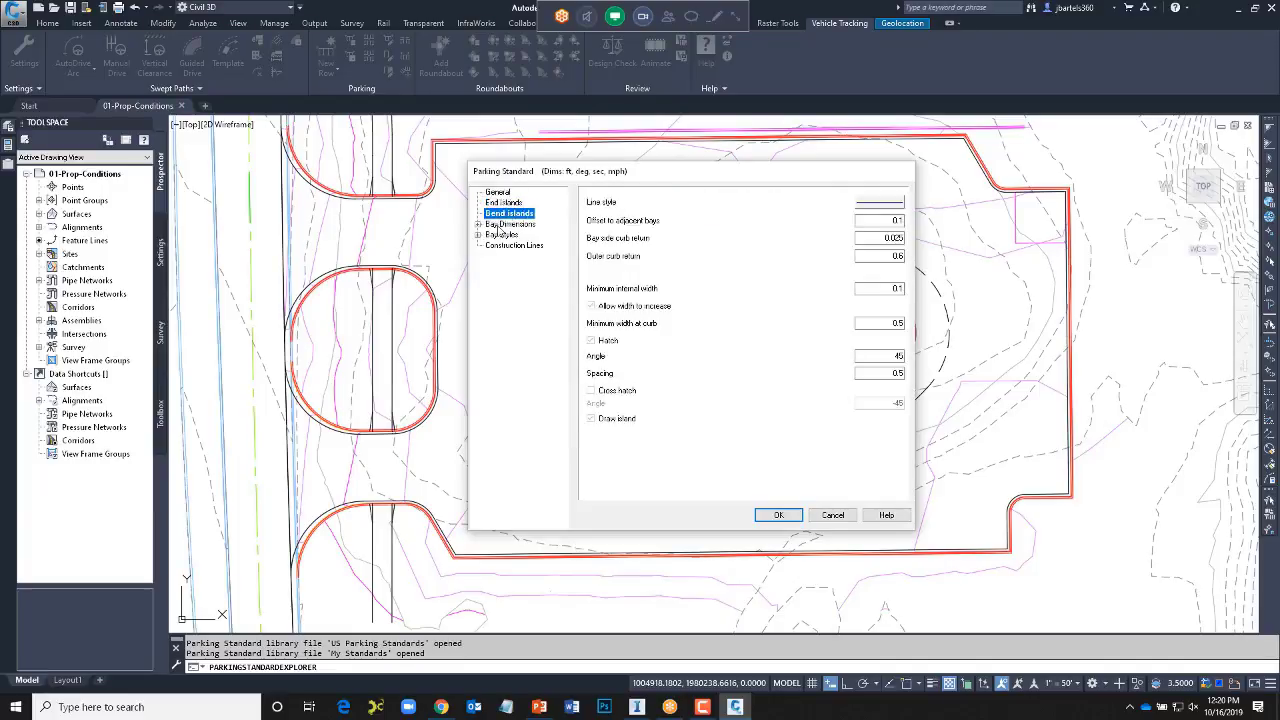
click(505, 224)
click(478, 225)
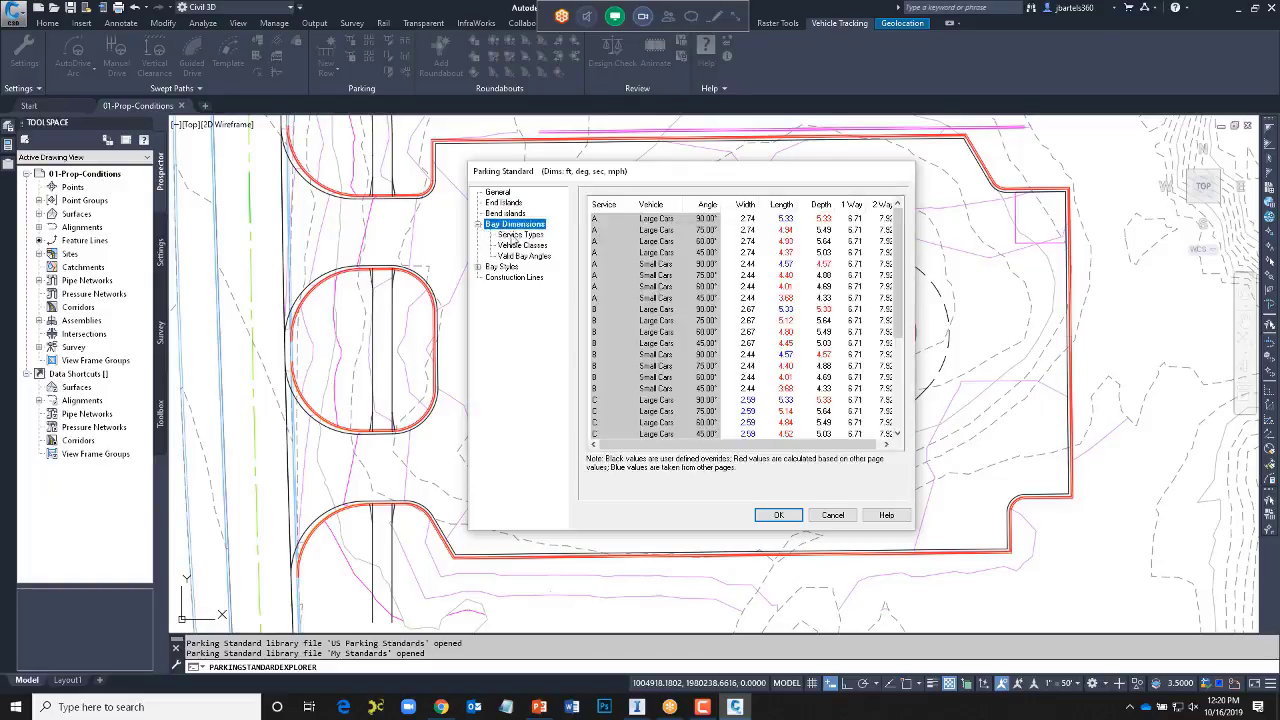
click(520, 234)
click(511, 245)
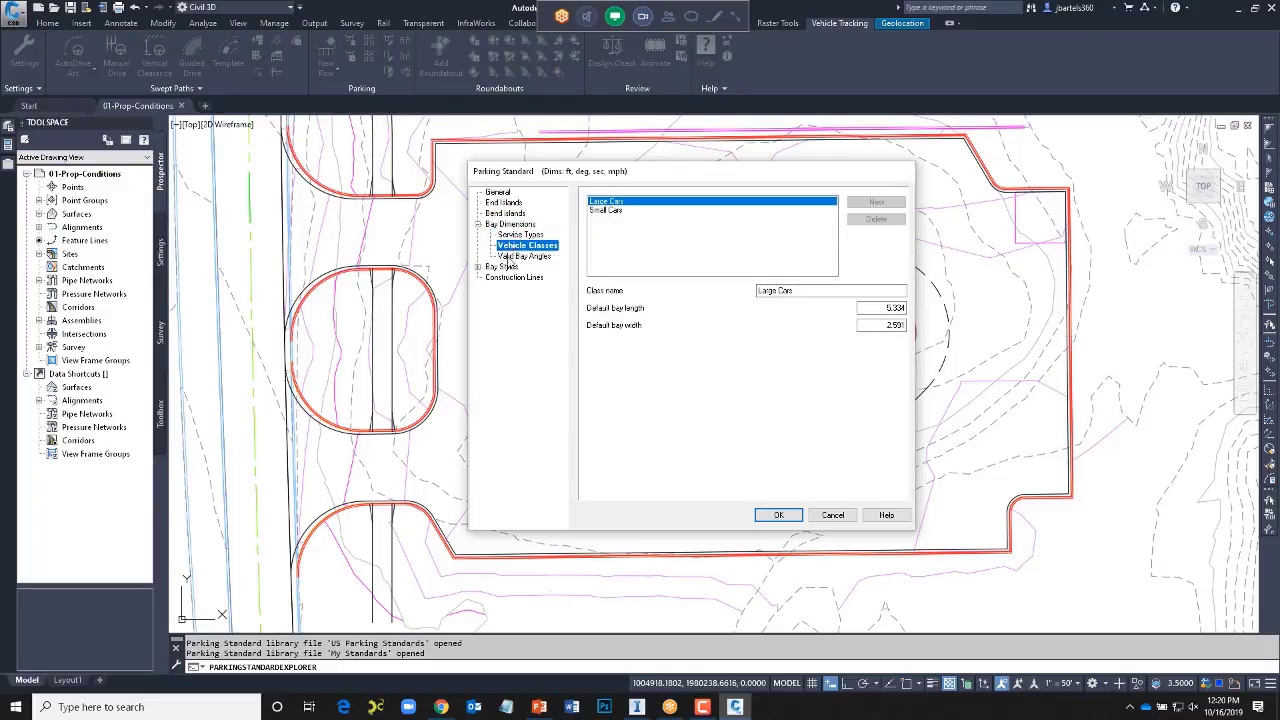
click(510, 257)
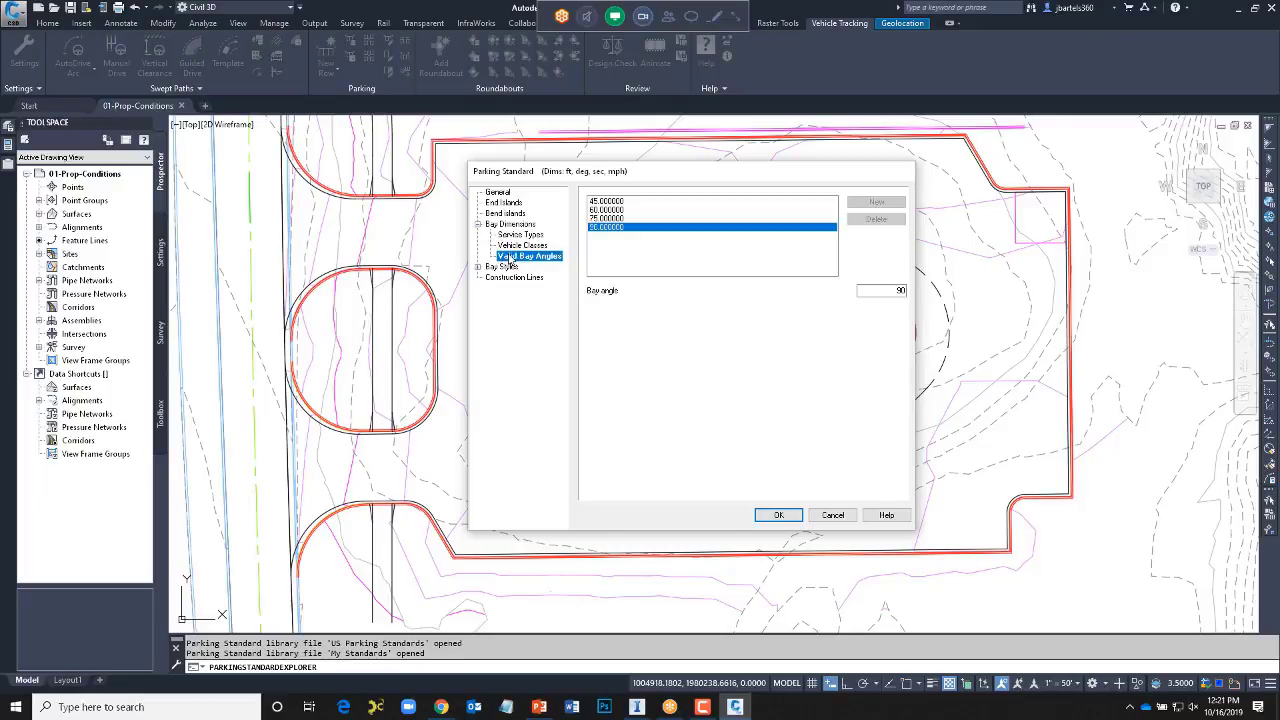
- Examine the wheel stop settings under the bay styles, and close the parking standard and the explorer without making changes
click(479, 267)
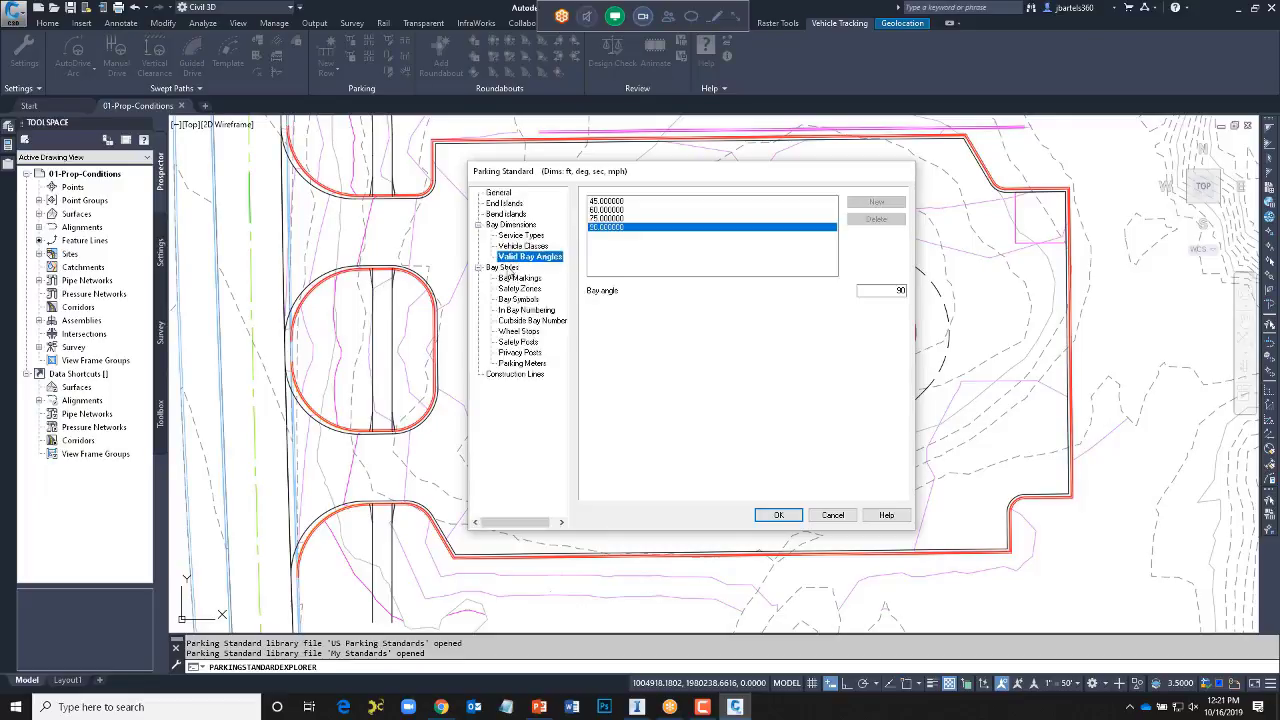
click(520, 332)
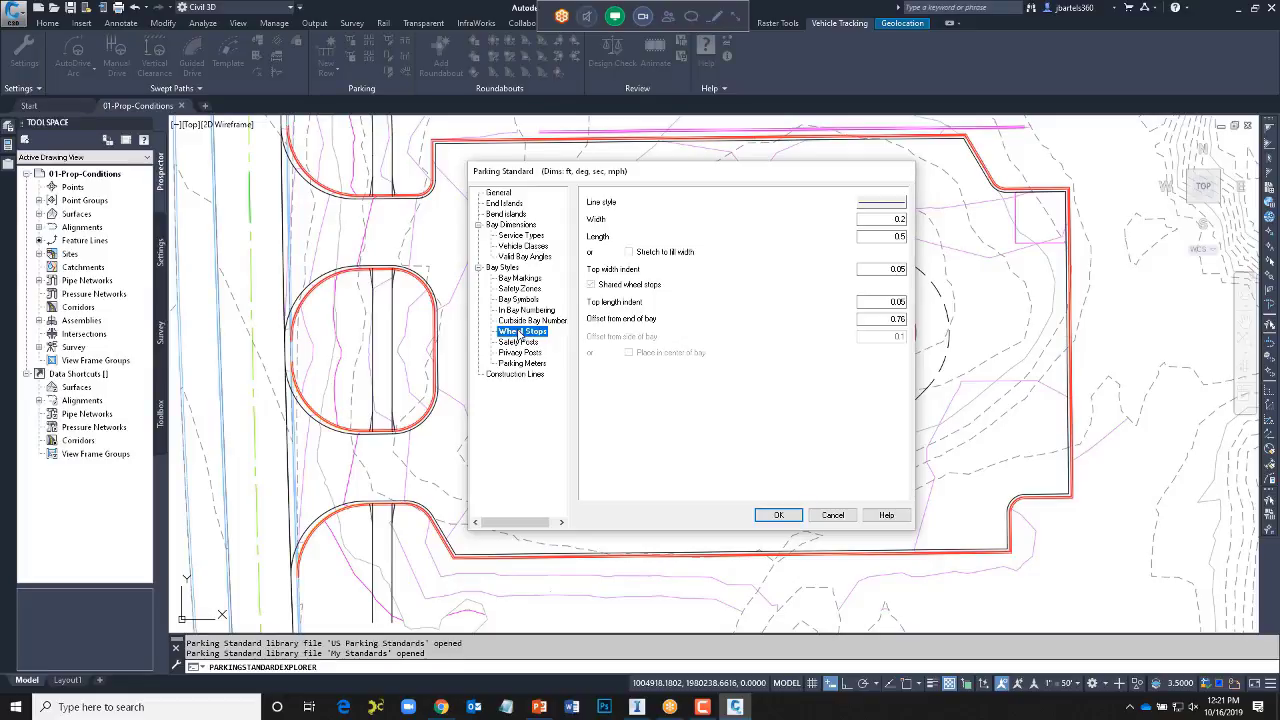
click(833, 515)
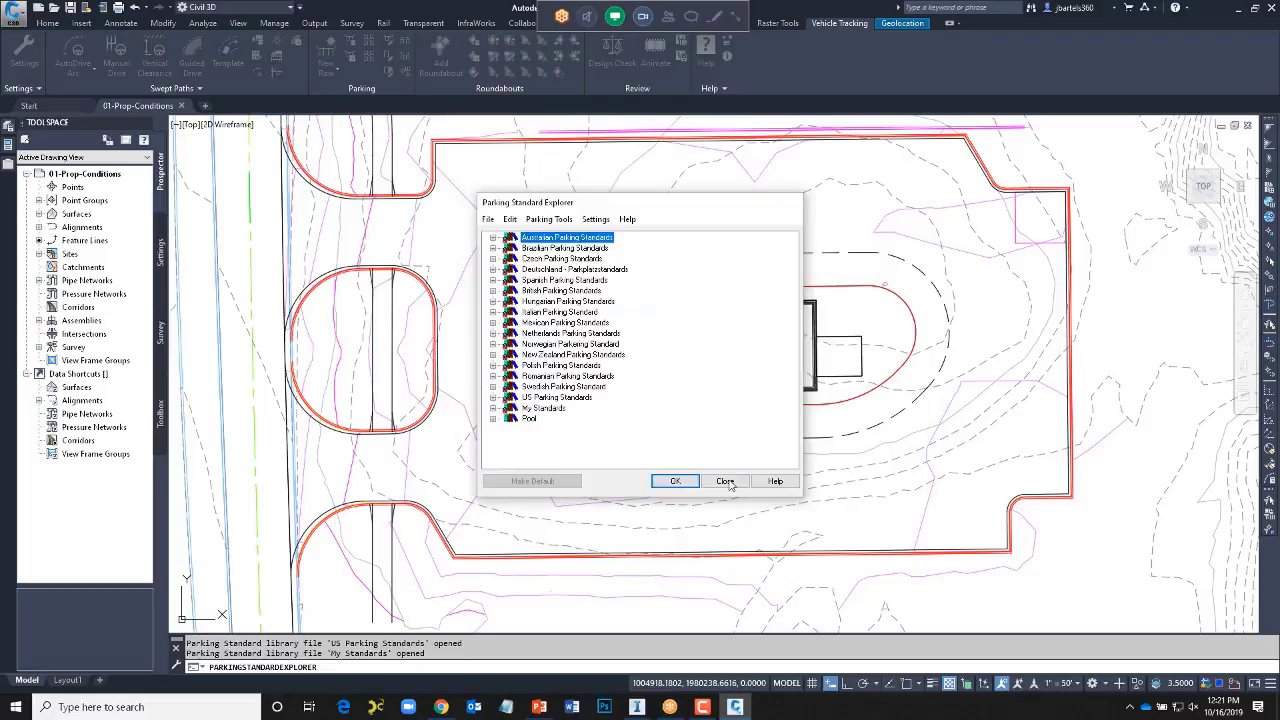
click(725, 481)
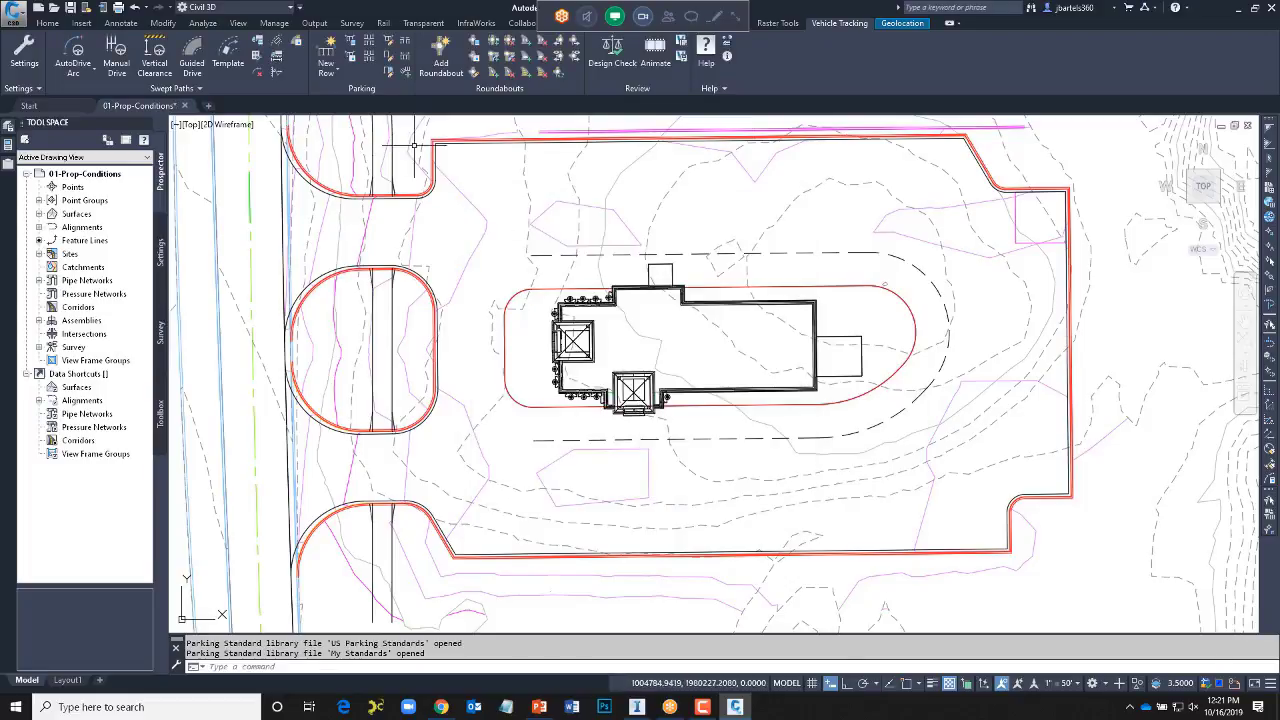
- Begin a new parking row with the default drawing settings, starting at the endpoint of the lot's southwest inner curb corner
click(326, 50)
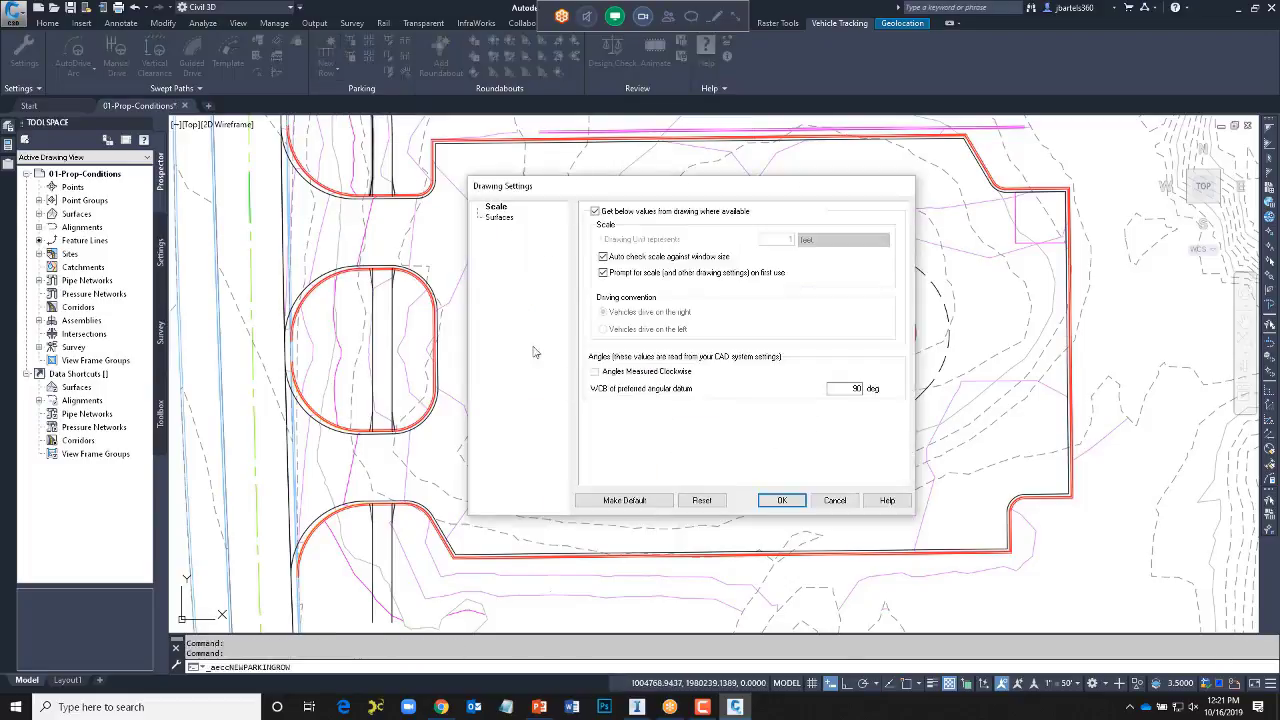
click(772, 500)
scroll(487, 548, up, 5)
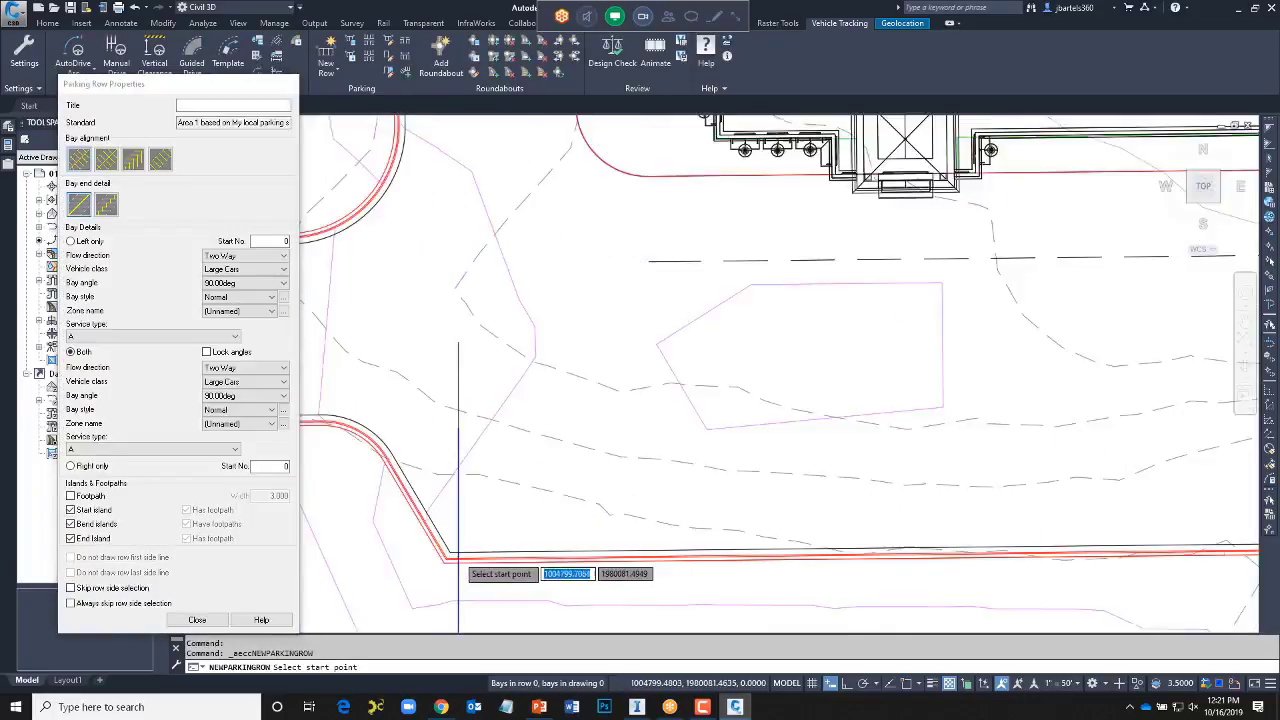
shift+right_click(487, 546)
click(600, 297)
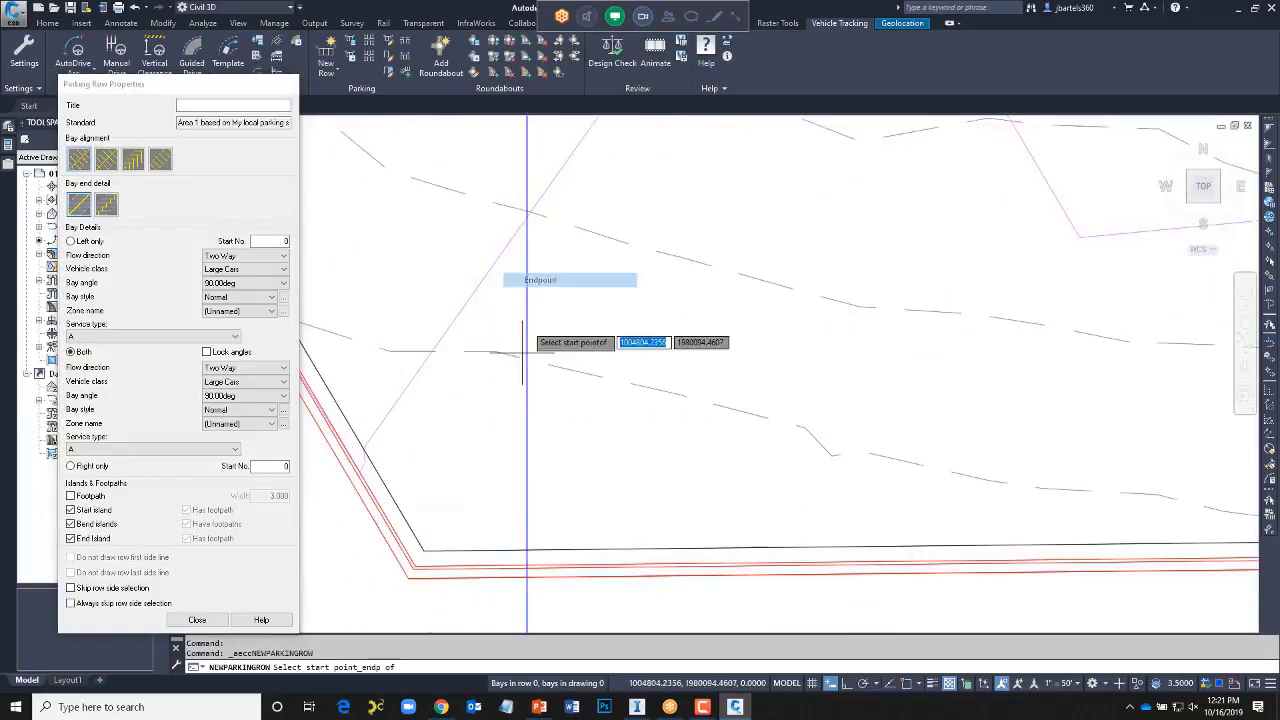
click(423, 549)
scroll(551, 471, down, 5)
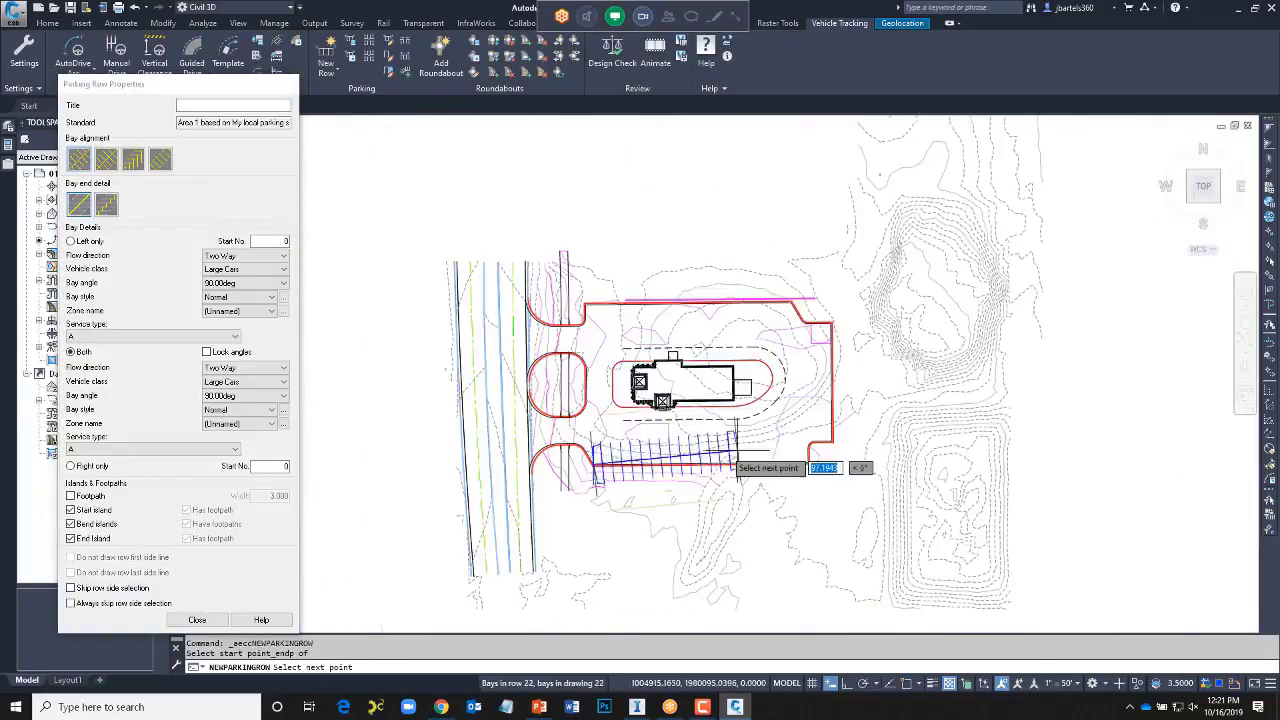
- End the south parking row at the inner curb's southeast endpoint and place its bays on the building side only
middle_drag(828, 466, 738, 443)
scroll(740, 443, up, 5)
shift+right_click(613, 404)
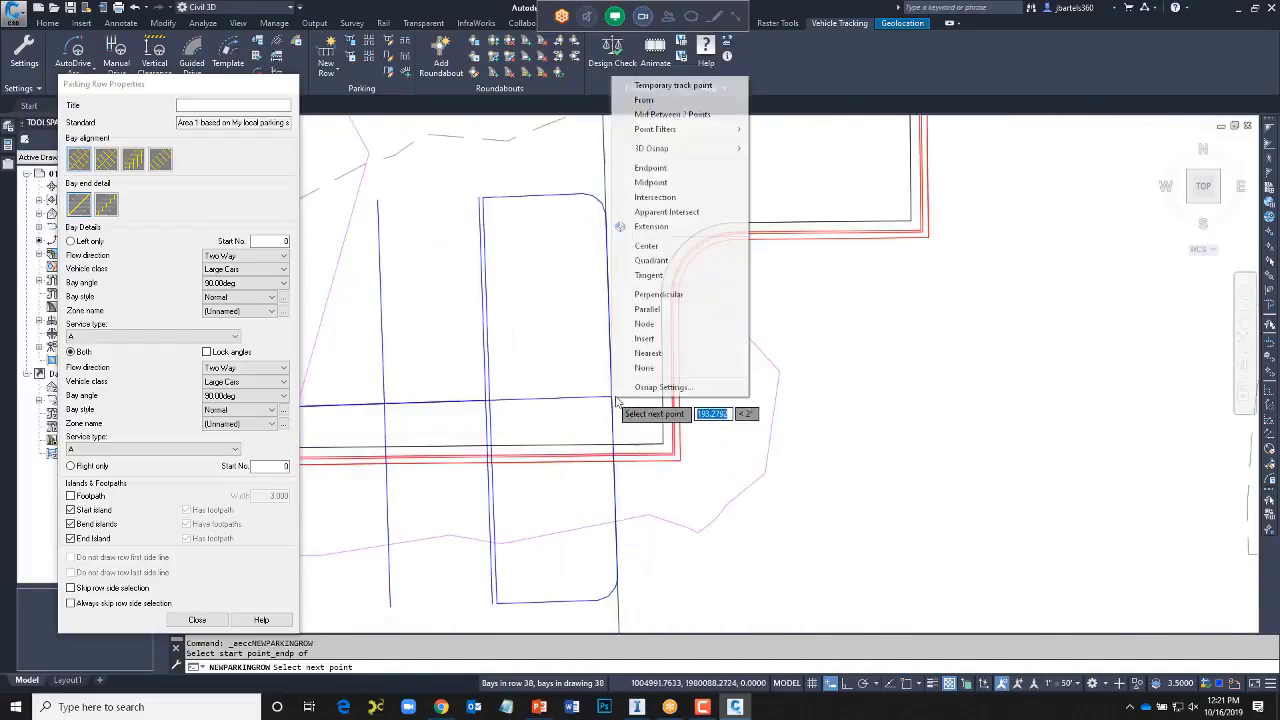
click(650, 167)
click(663, 440)
scroll(730, 412, down, 5)
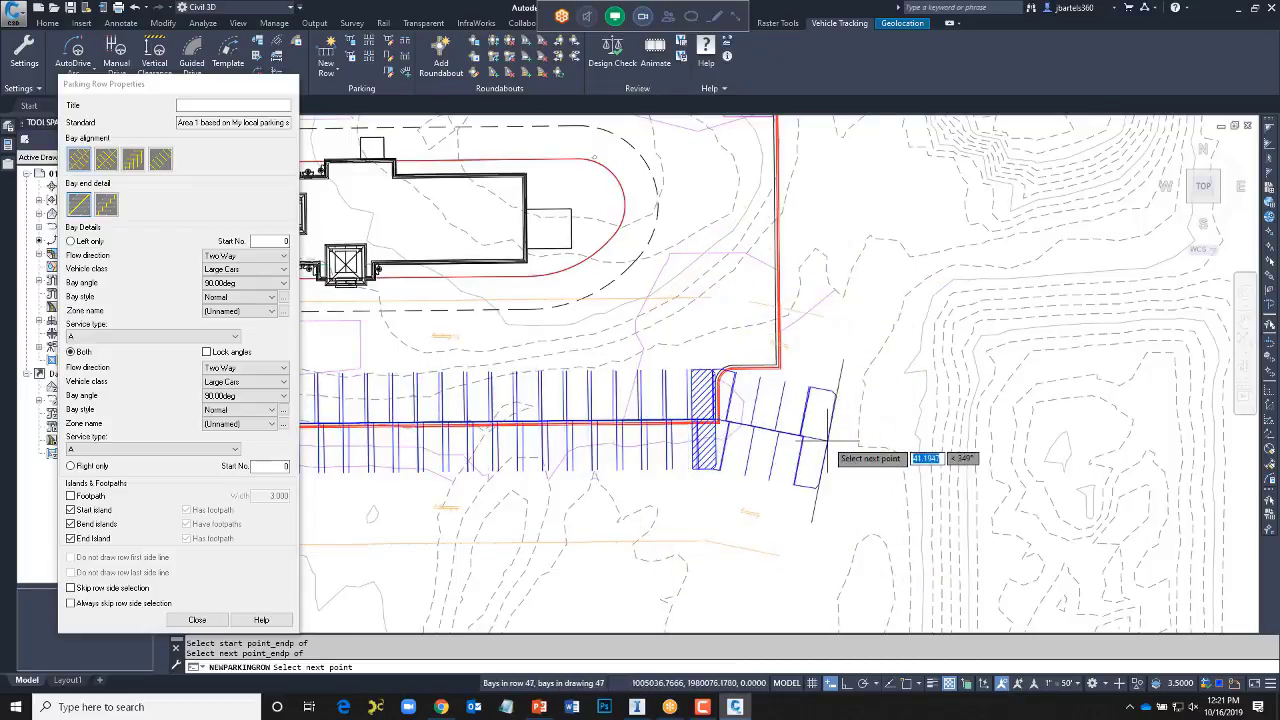
key(Return)
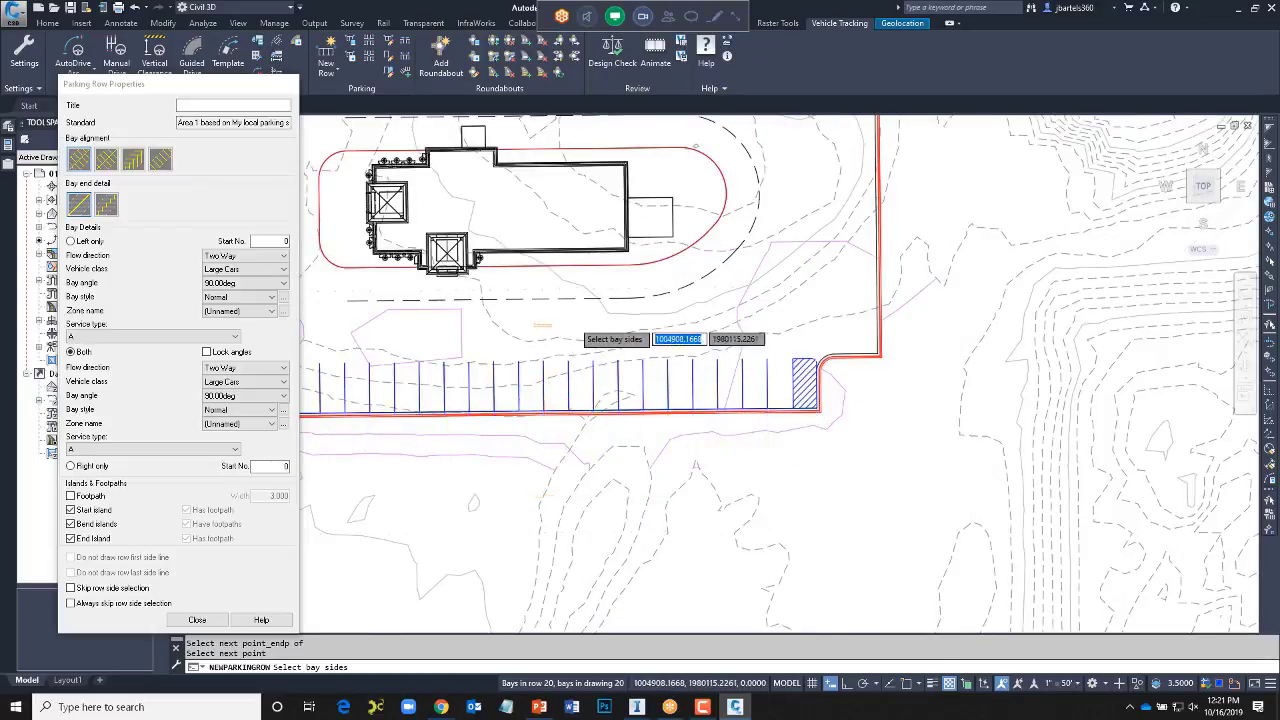
key(Escape)
- Begin another parking row at the endpoint of the inner curb's corner on the east edge, accepting the scale of 1 drawing unit per foot
middle_drag(606, 309, 611, 409)
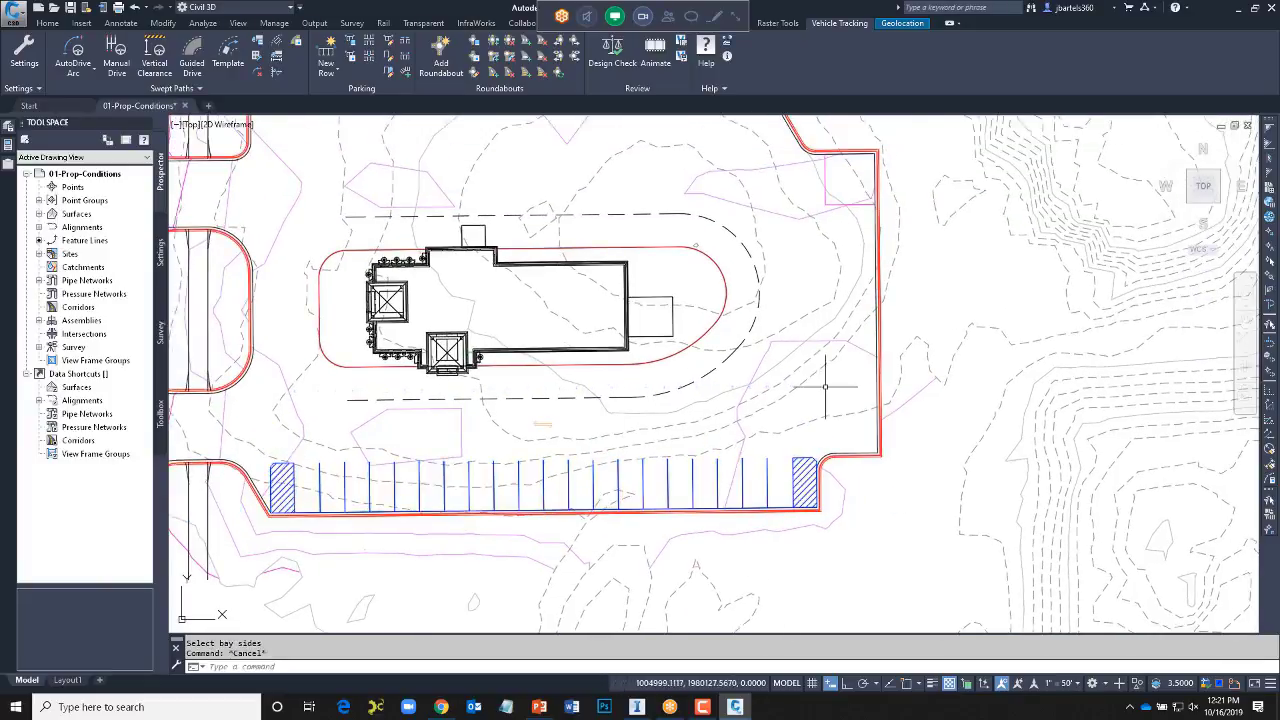
scroll(825, 385, up, 4)
key(Return)
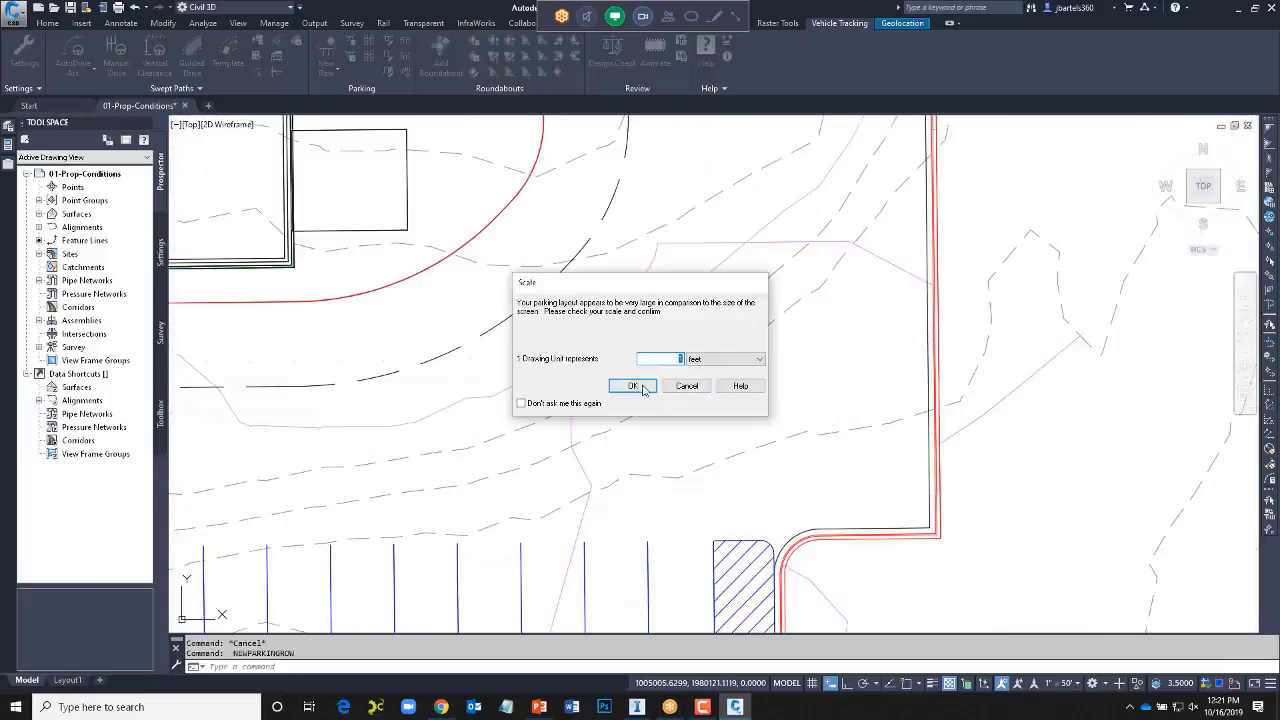
click(640, 387)
shift+right_click(866, 465)
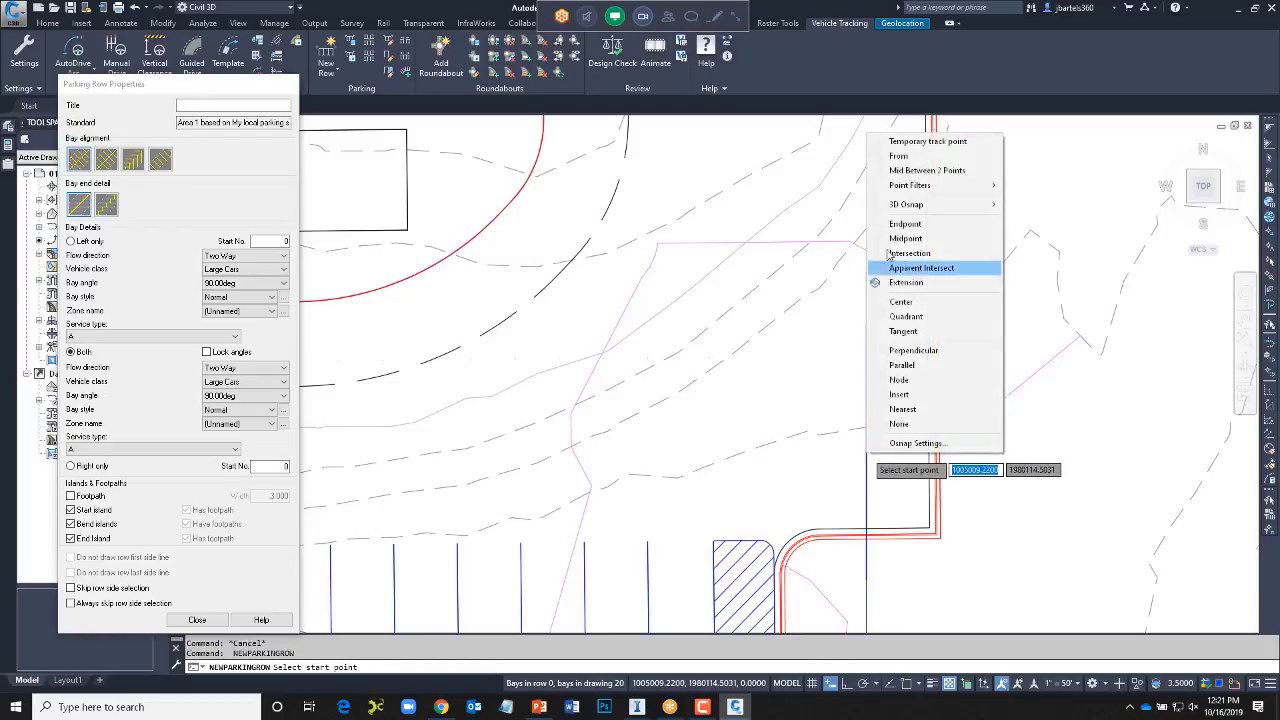
click(895, 223)
click(928, 525)
scroll(886, 205, down, 5)
- End the east row at the endpoint where the northeast magenta square meets the inner curb, placing bays on the building side only
scroll(850, 280, up, 8)
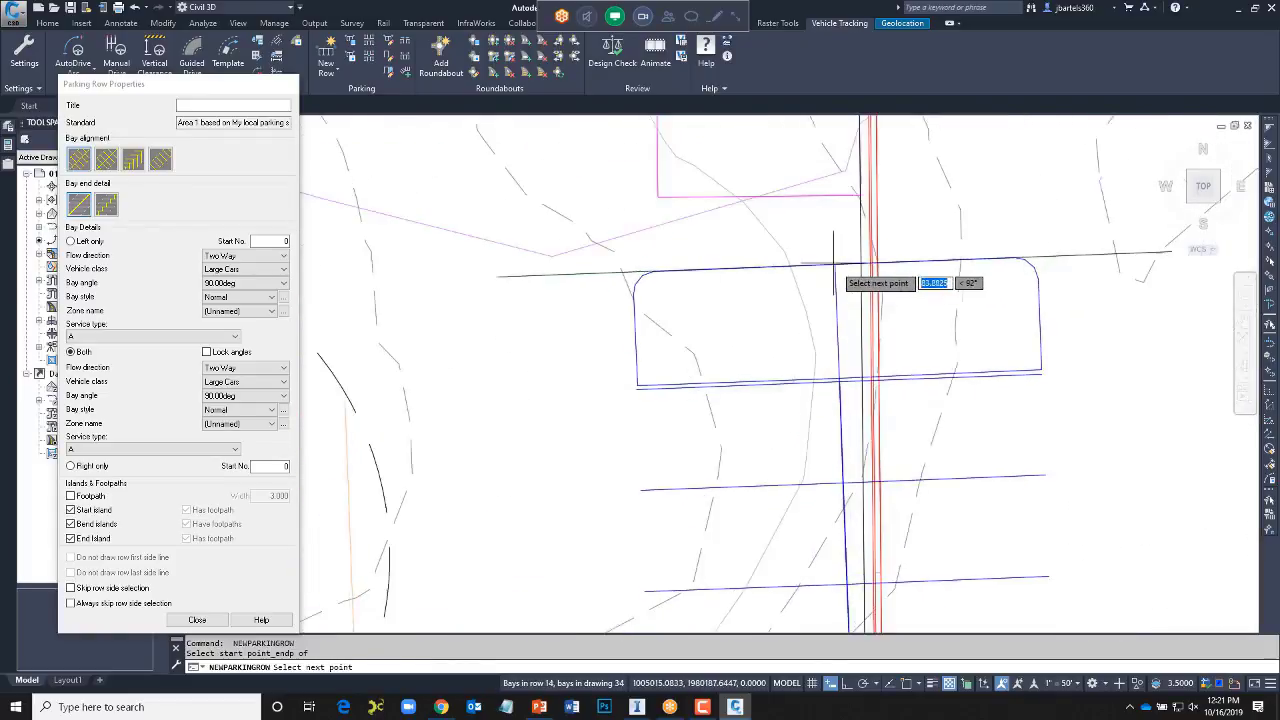
shift+right_click(834, 265)
click(858, 324)
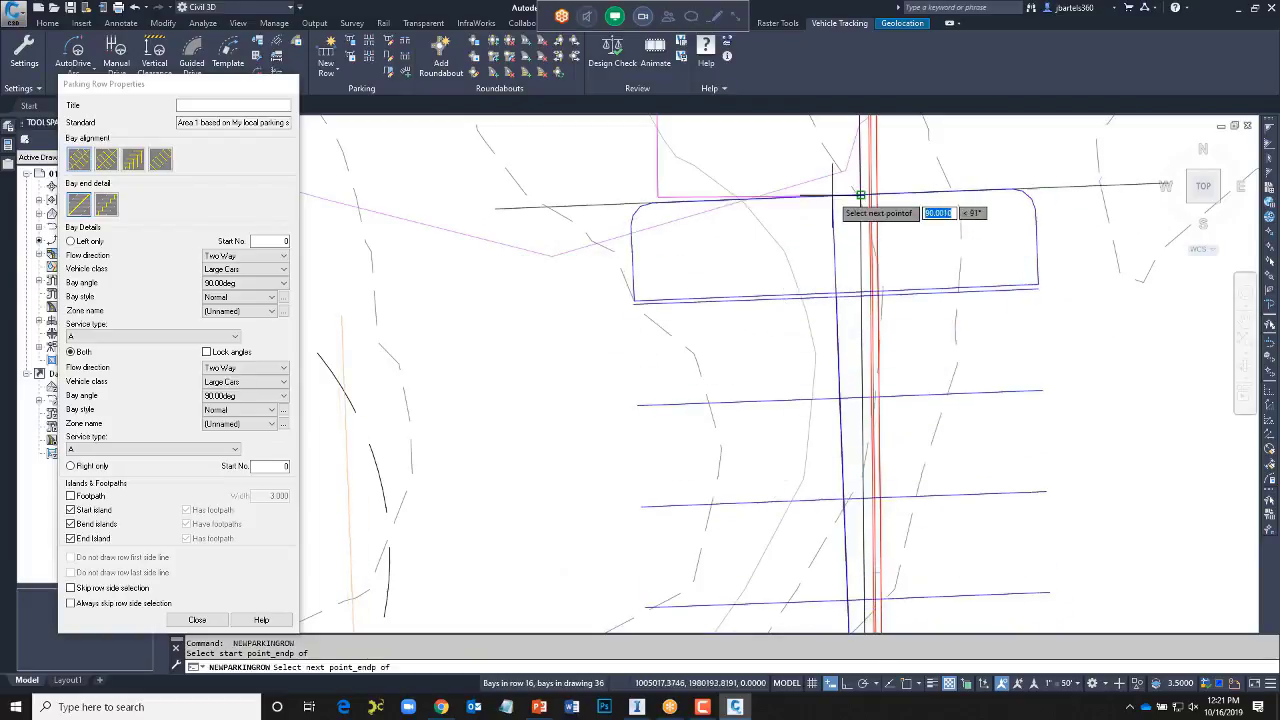
click(860, 194)
key(Return)
scroll(826, 265, down, 4)
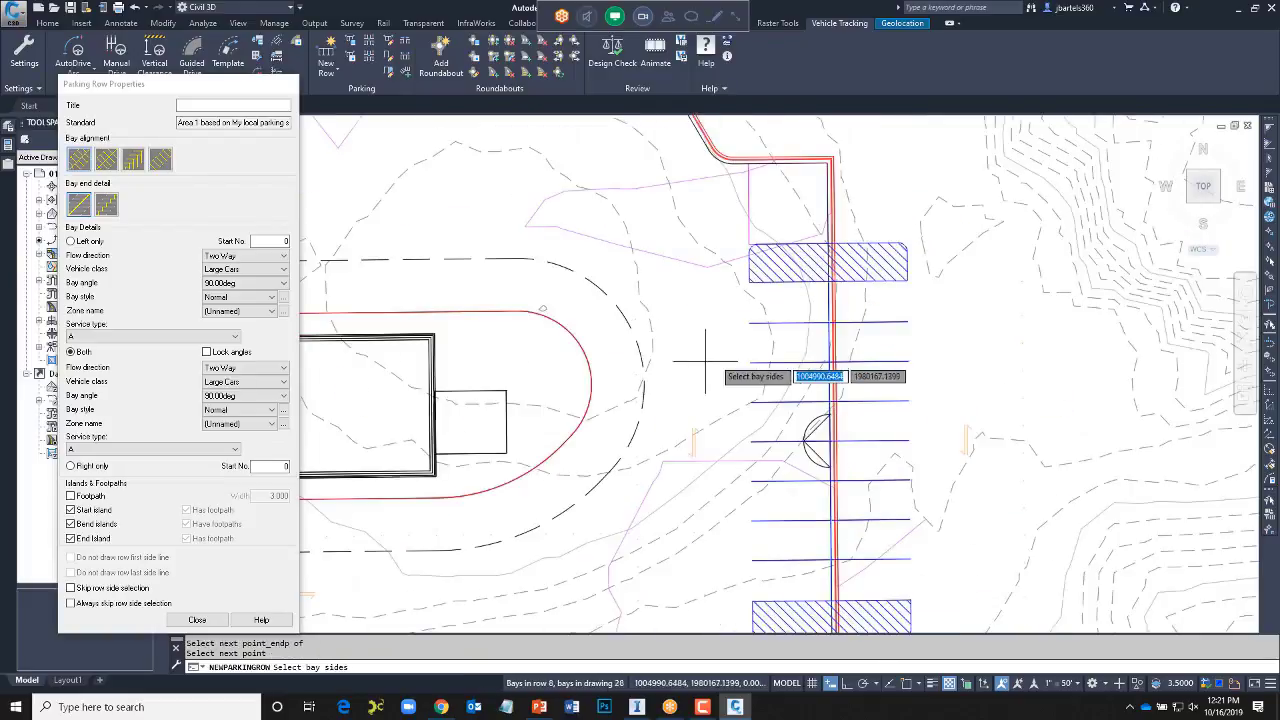
key(Escape)
- Bow the south parking row into an arc by pulling its midpoint southward beyond the curb line, and deselect it
scroll(700, 380, down, 2)
scroll(805, 443, up, 2)
middle_drag(805, 443, 937, 317)
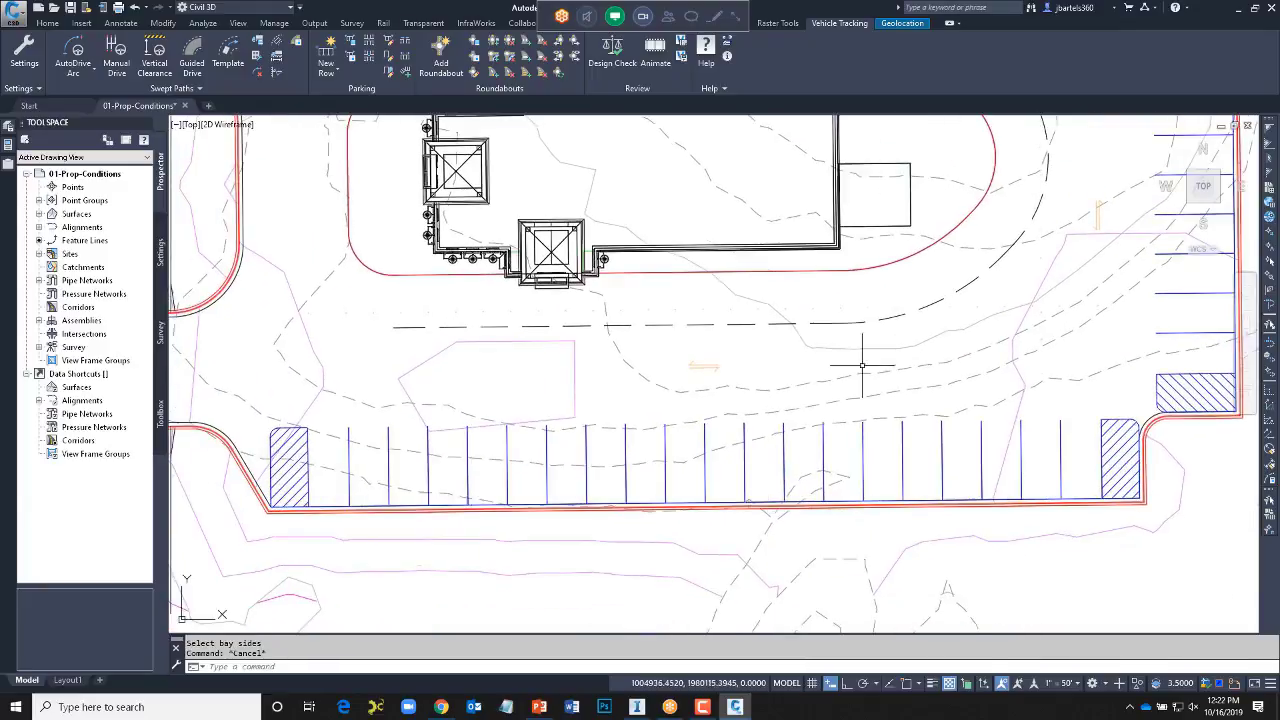
click(744, 425)
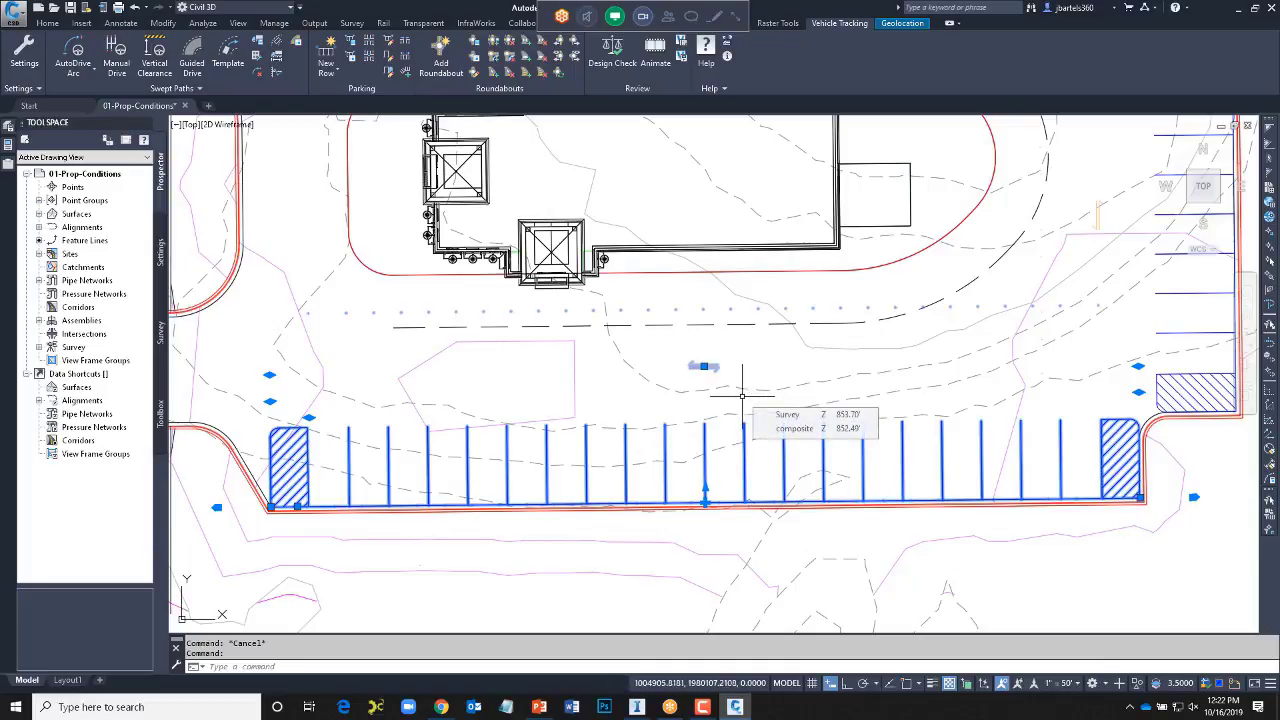
middle_drag(736, 402, 726, 364)
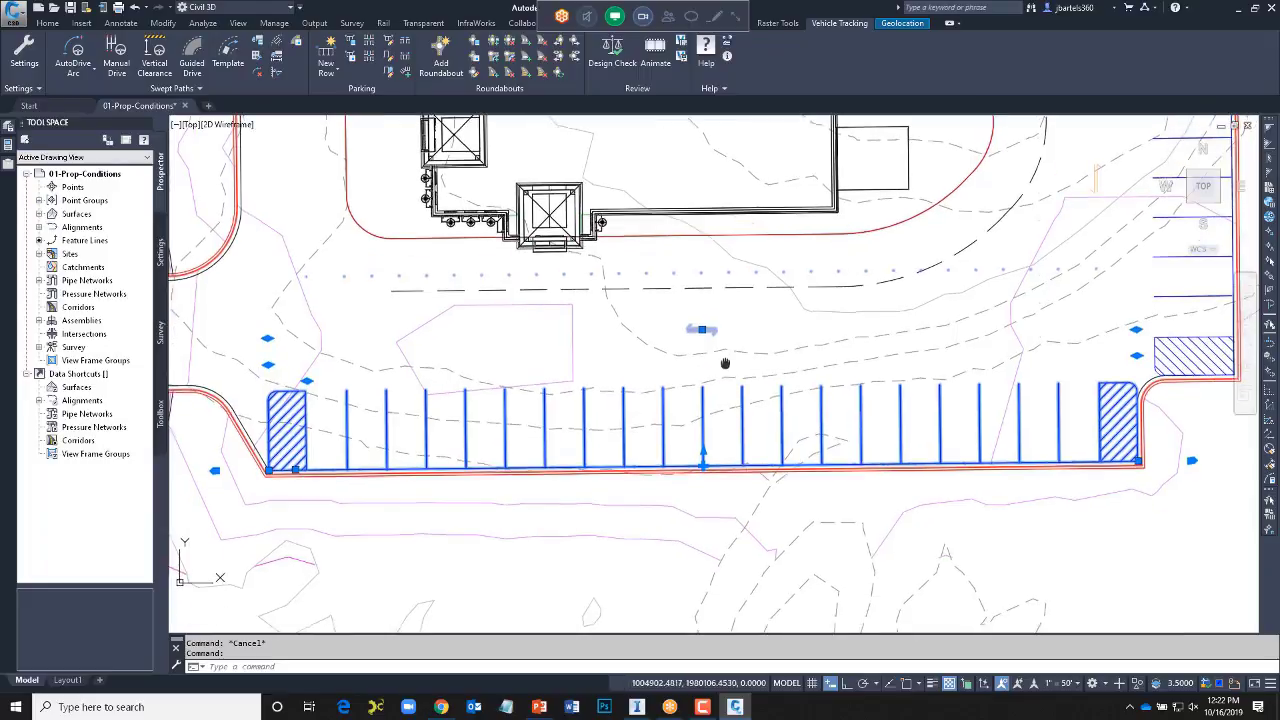
click(703, 452)
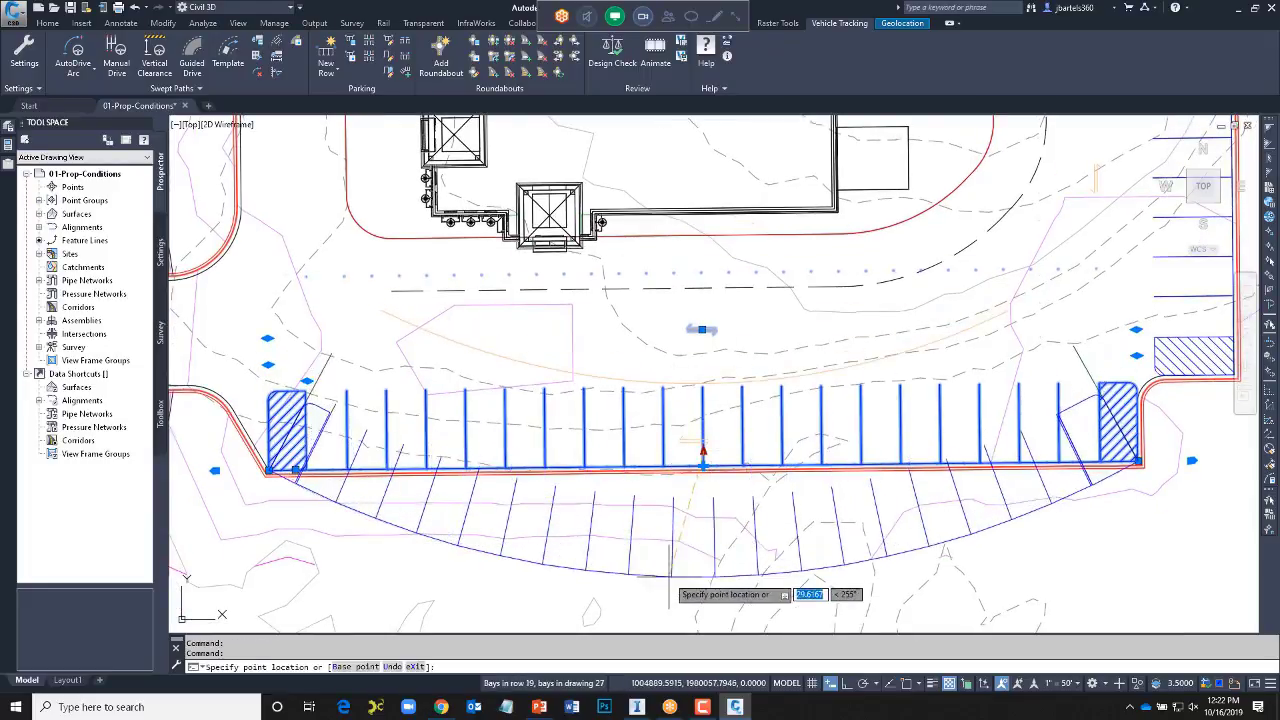
click(704, 576)
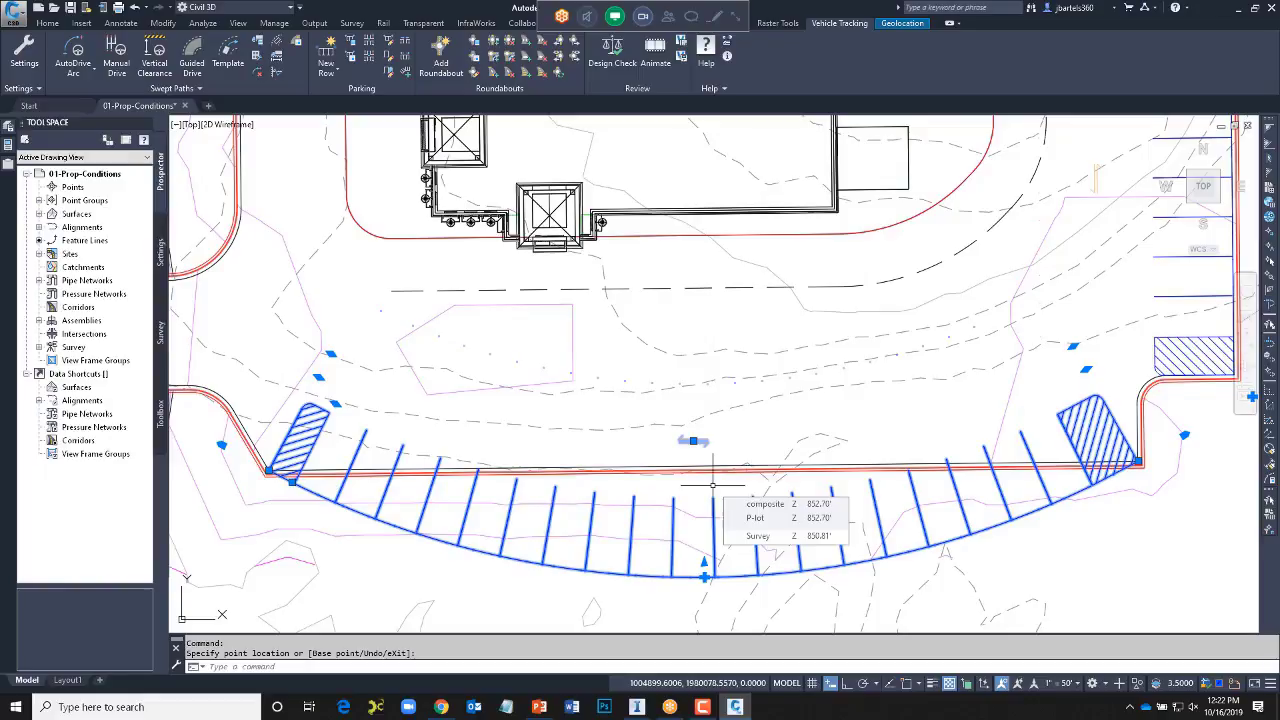
key(Escape)
key(Escape)
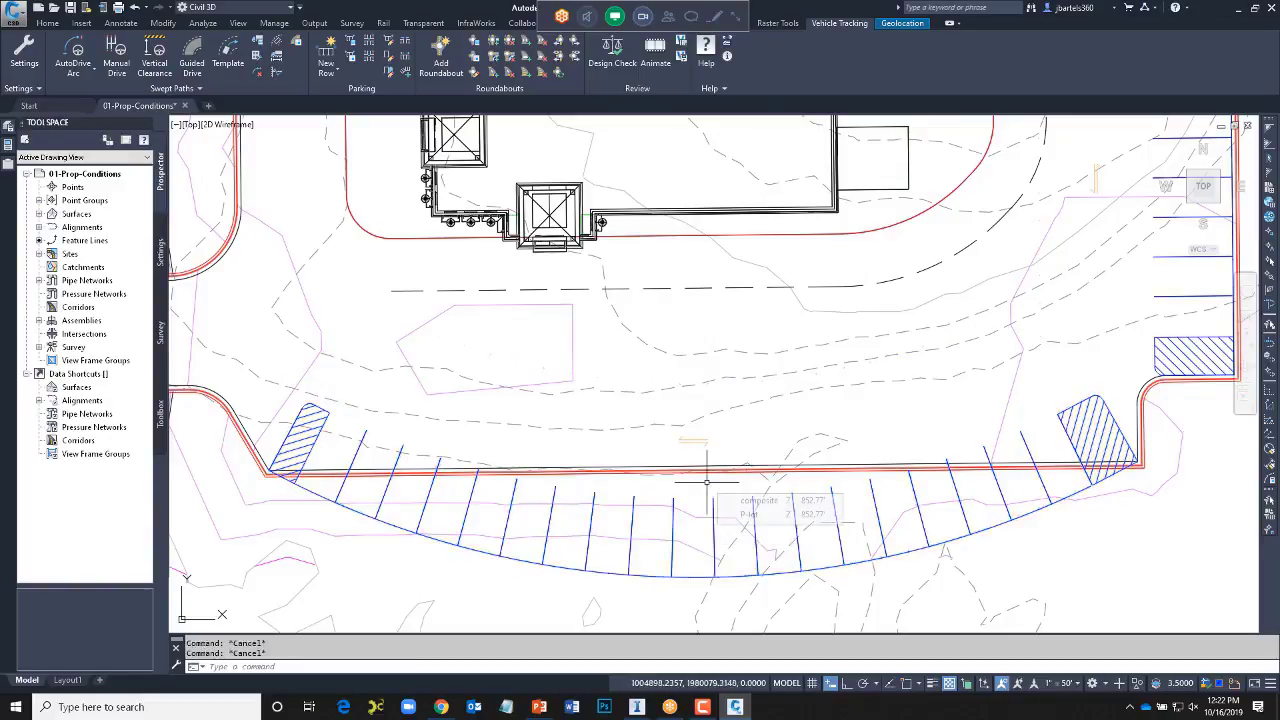
- Start a distance measurement at the curved south parking row
text(di)
key(Return)
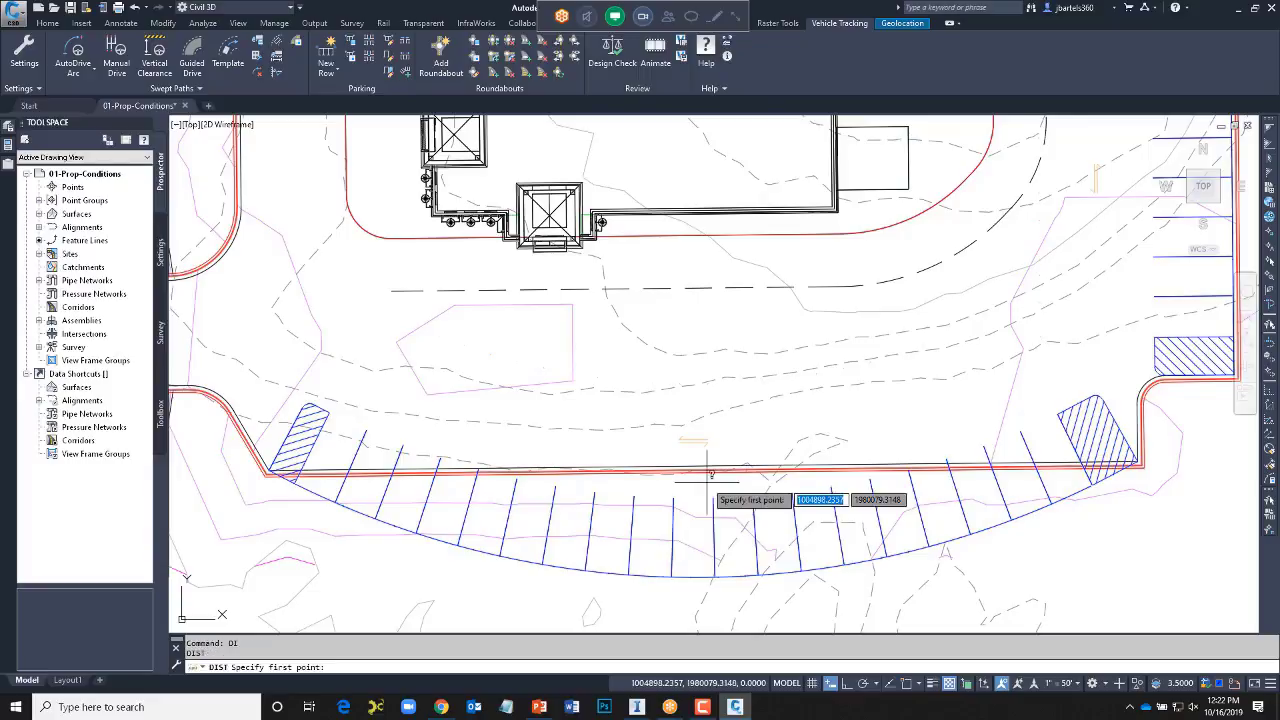
- Measure the distance between the open ends of two neighbouring bay lines near the middle of the curved parking row
shift+right_click(711, 478)
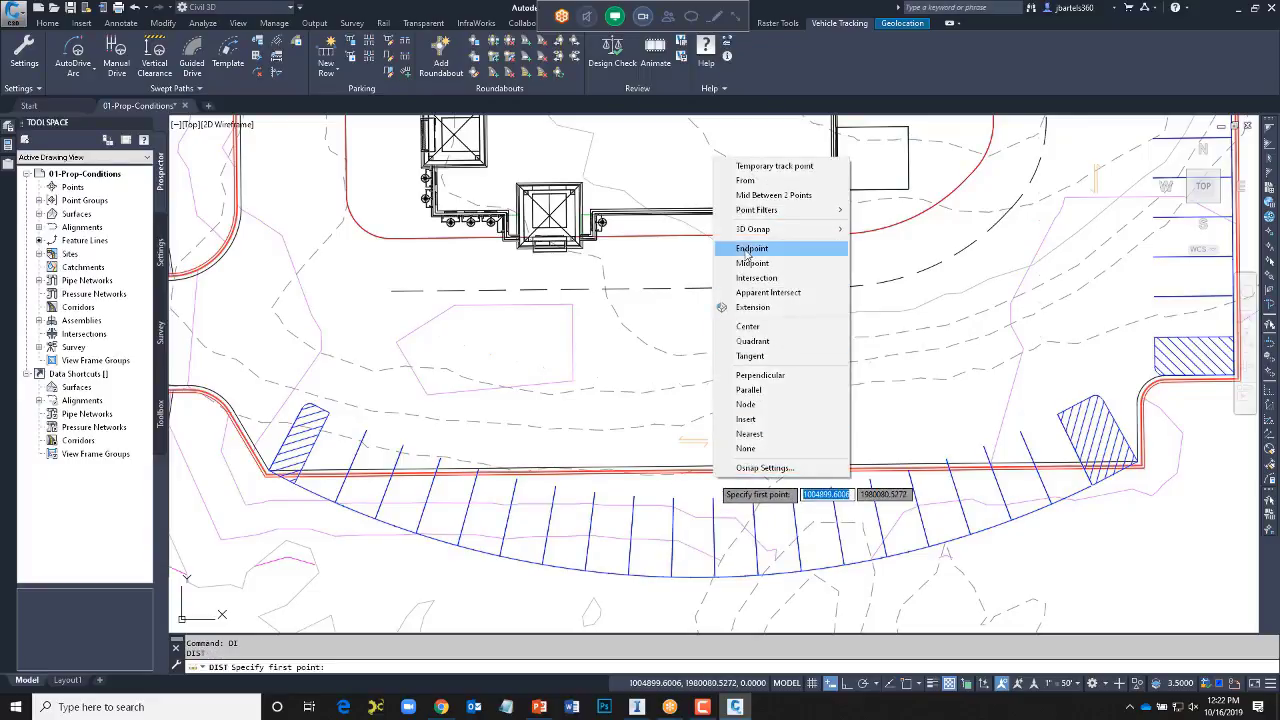
click(752, 248)
click(716, 488)
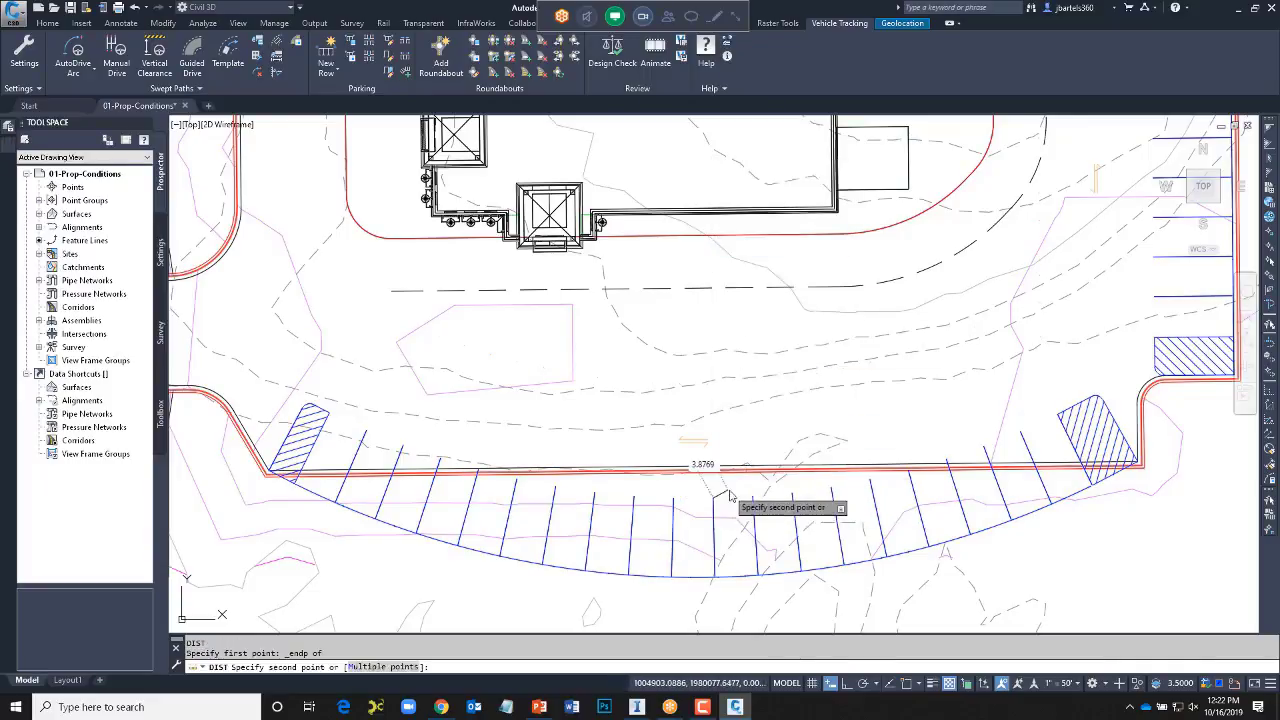
shift+right_click(727, 492)
click(767, 261)
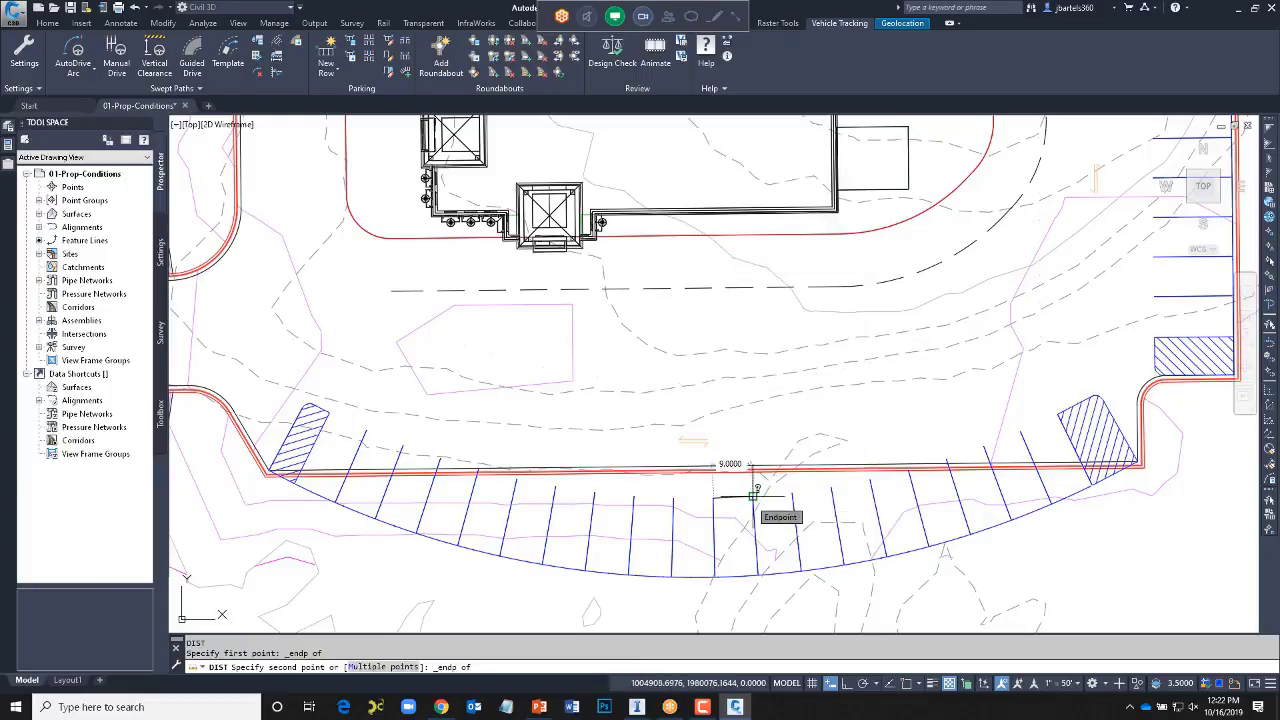
key(Escape)
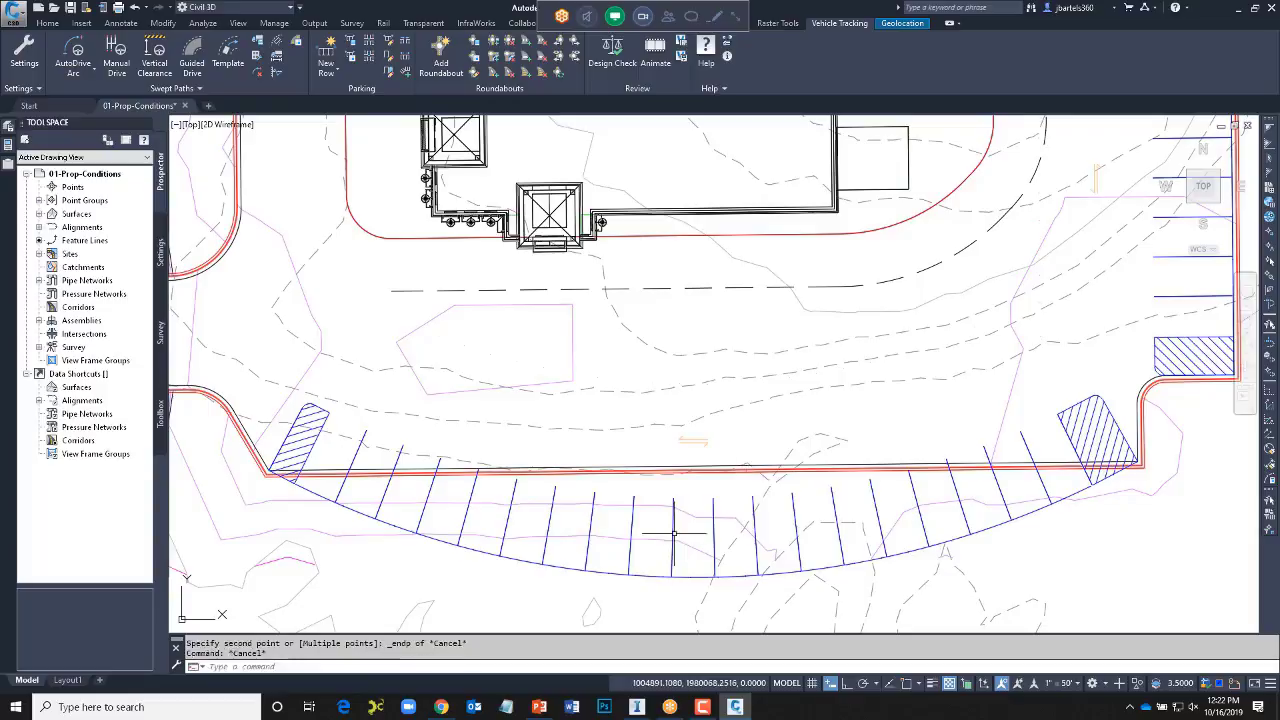
- Undo the grip edit that curved the southern parking row and switch its aisle flow from two-way to one-way eastbound
key(ctrl+z)
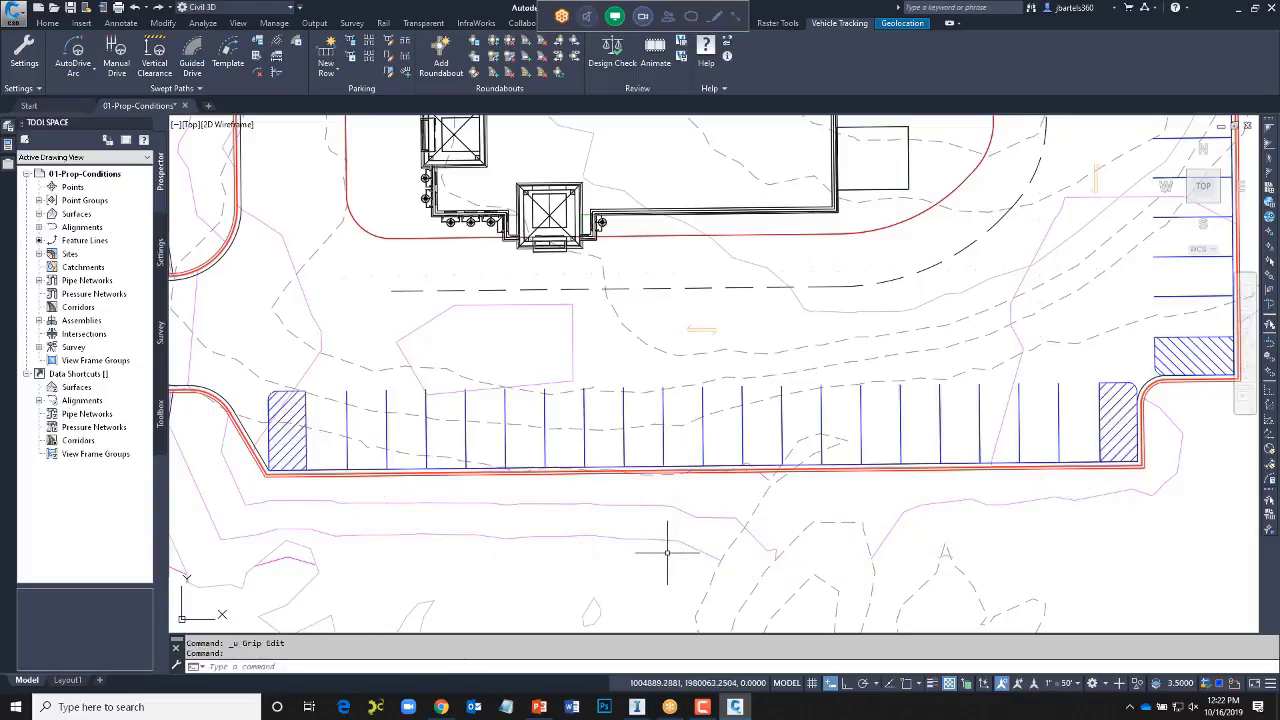
scroll(700, 314, up, 4)
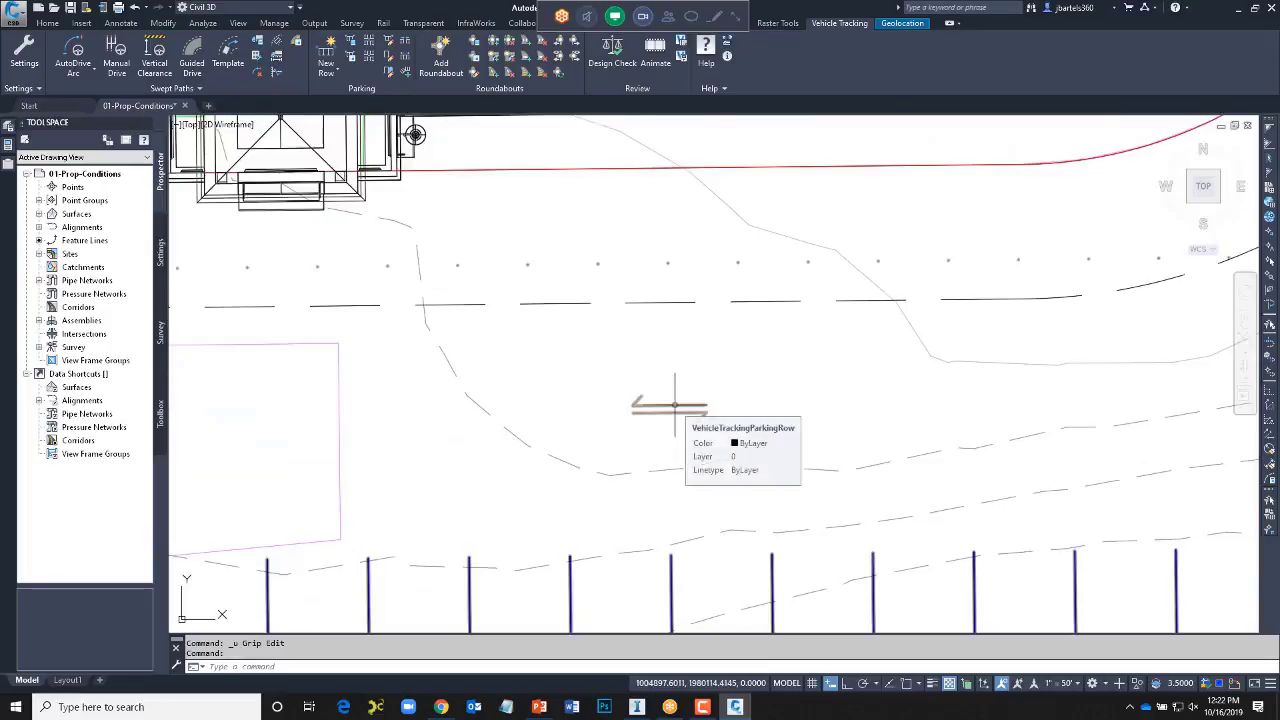
click(674, 405)
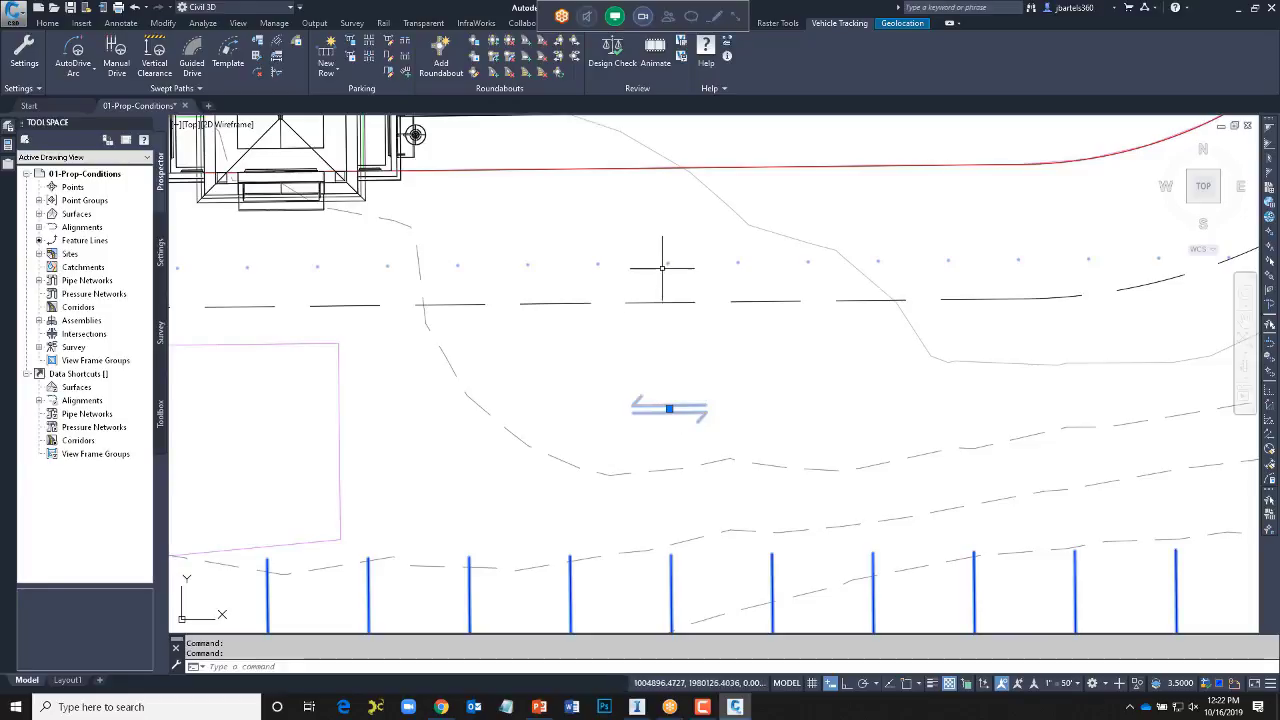
click(669, 409)
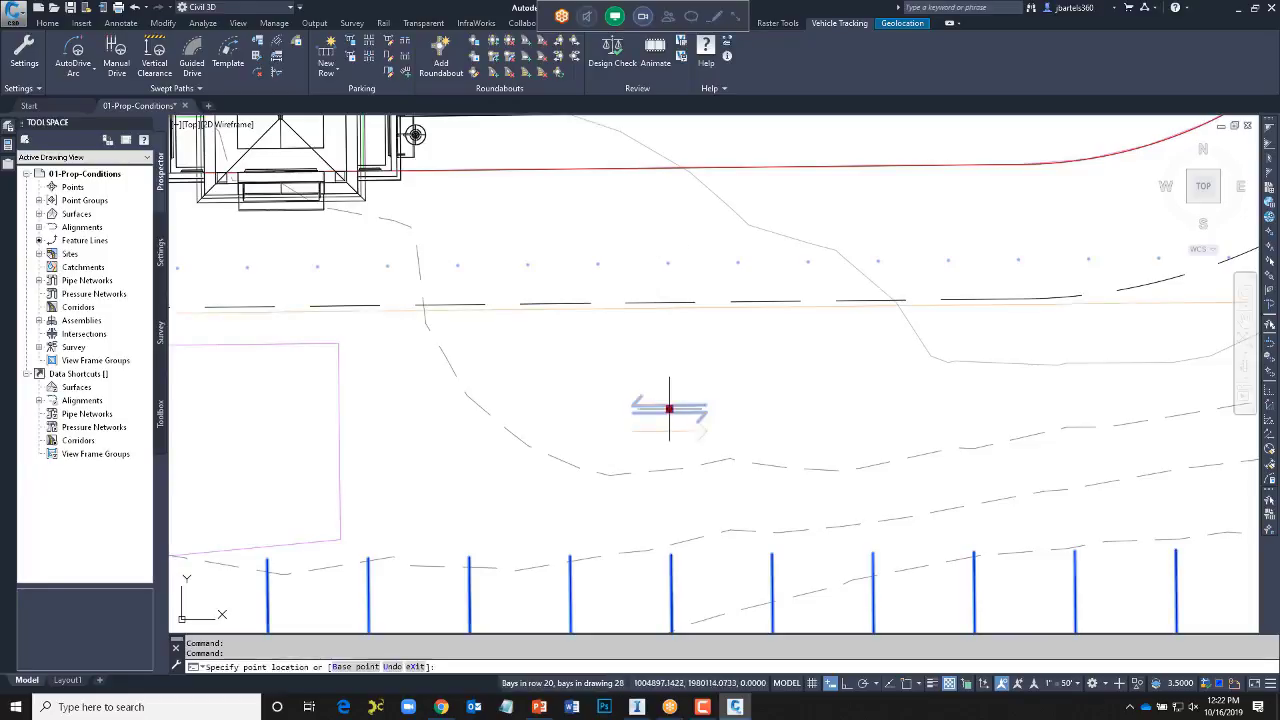
click(800, 425)
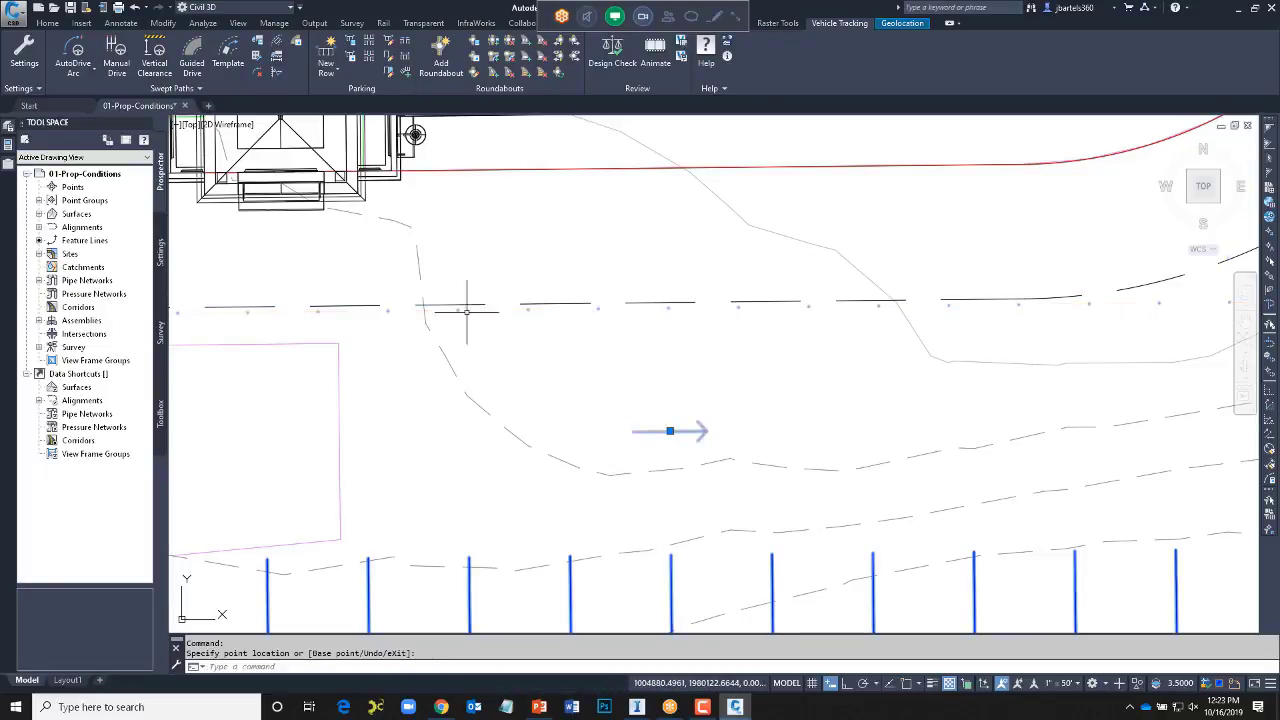
- Slant the southern row's bays to 60 degrees, with their open ends leaning west
scroll(684, 408, down, 1)
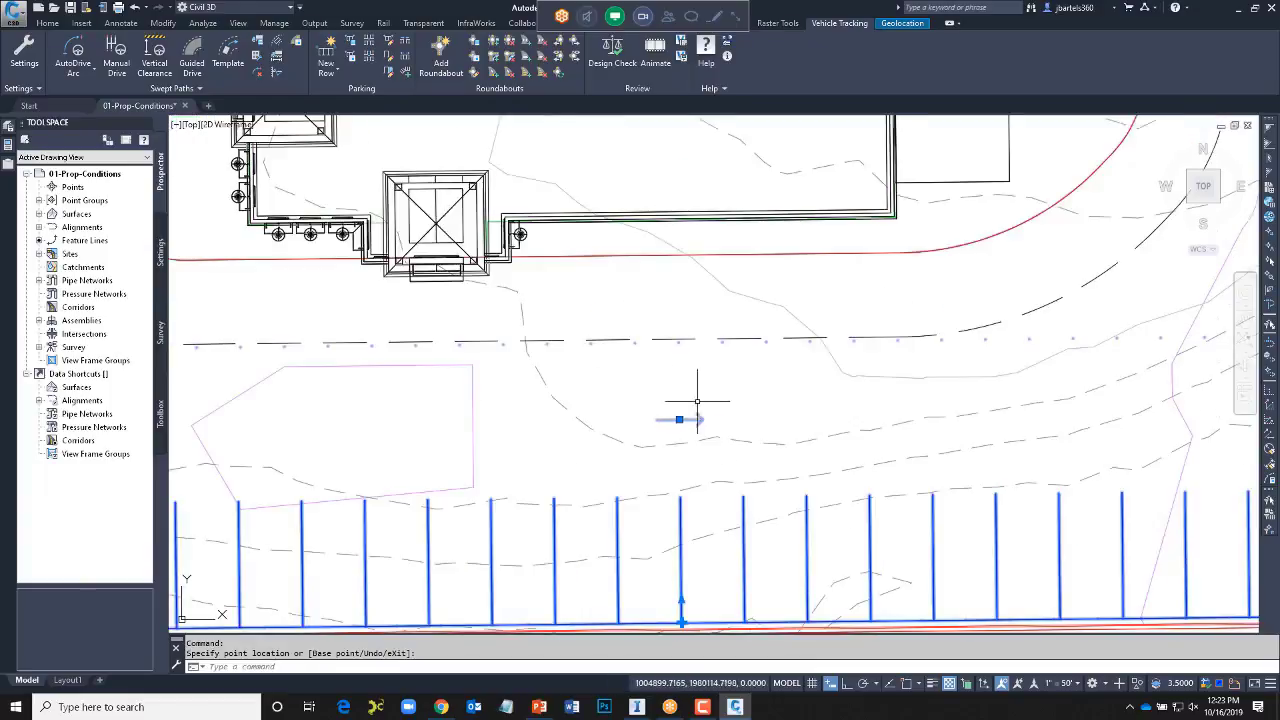
mouse_move(527, 363)
middle_down()
mouse_move(537, 380)
mouse_move(887, 366)
middle_up()
click(447, 462)
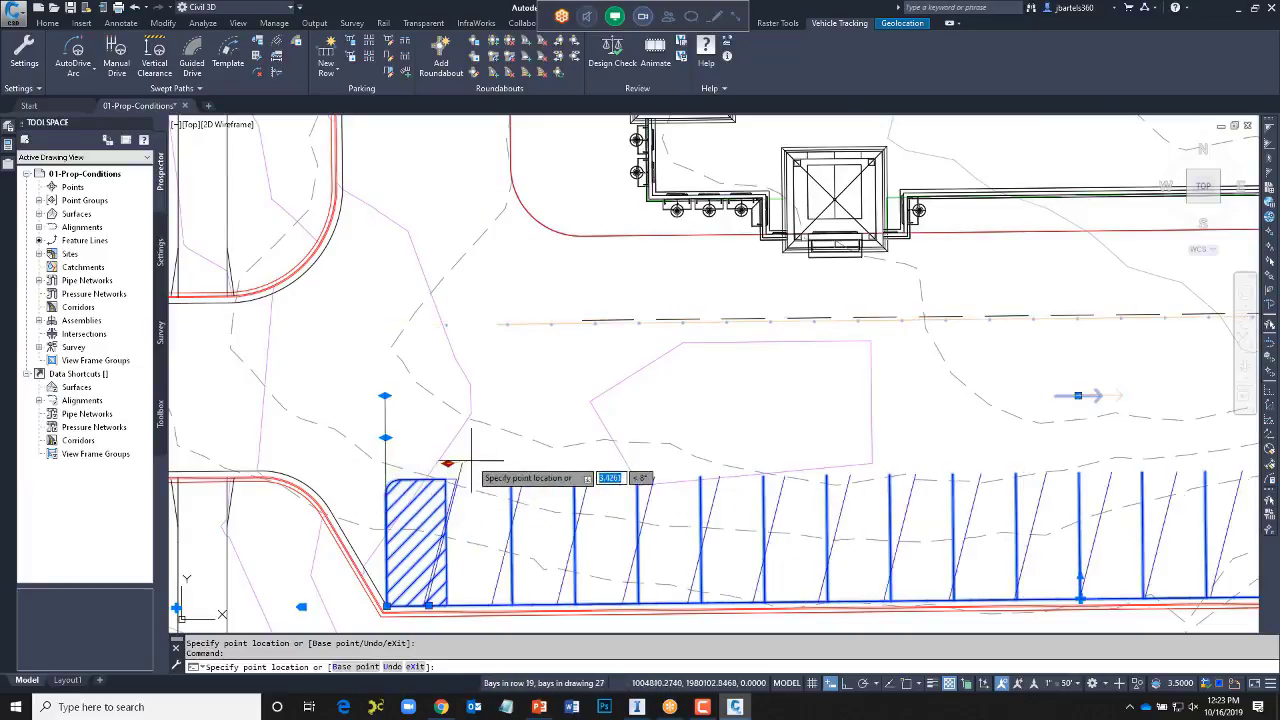
click(388, 472)
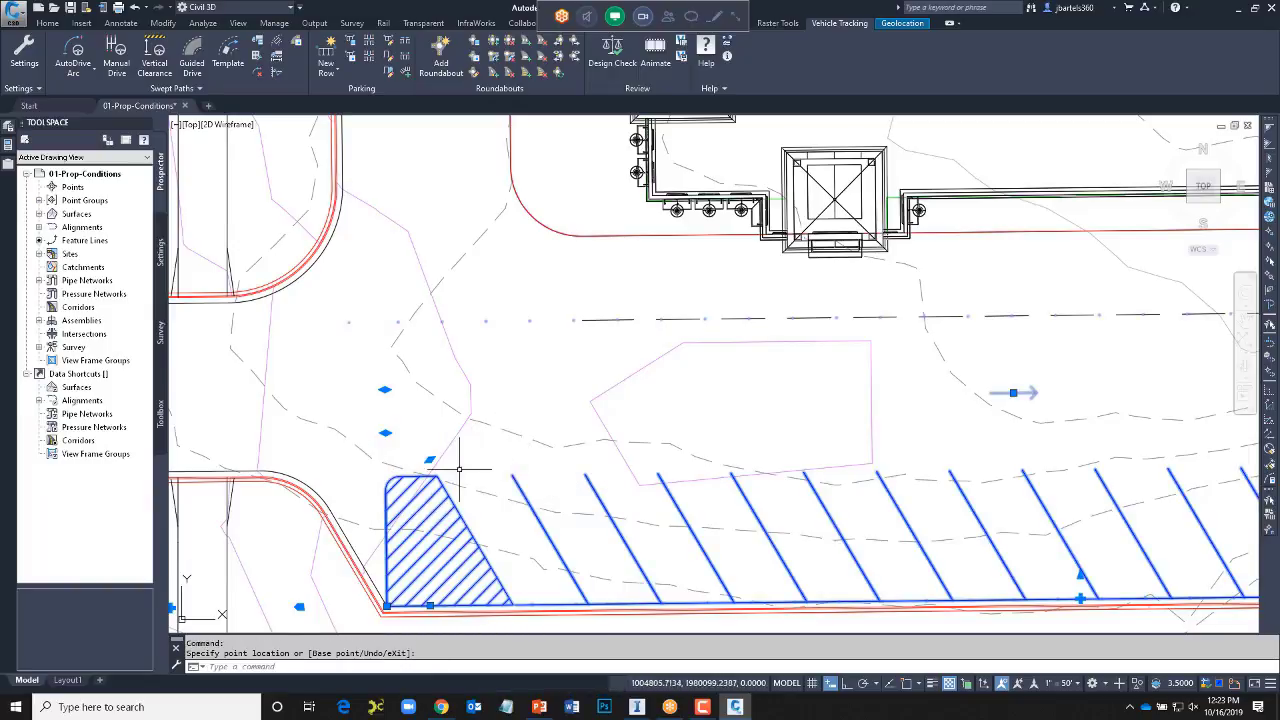
- Remove the start island at the west end of the southern parking row, keeping the end island
click(388, 43)
click(71, 510)
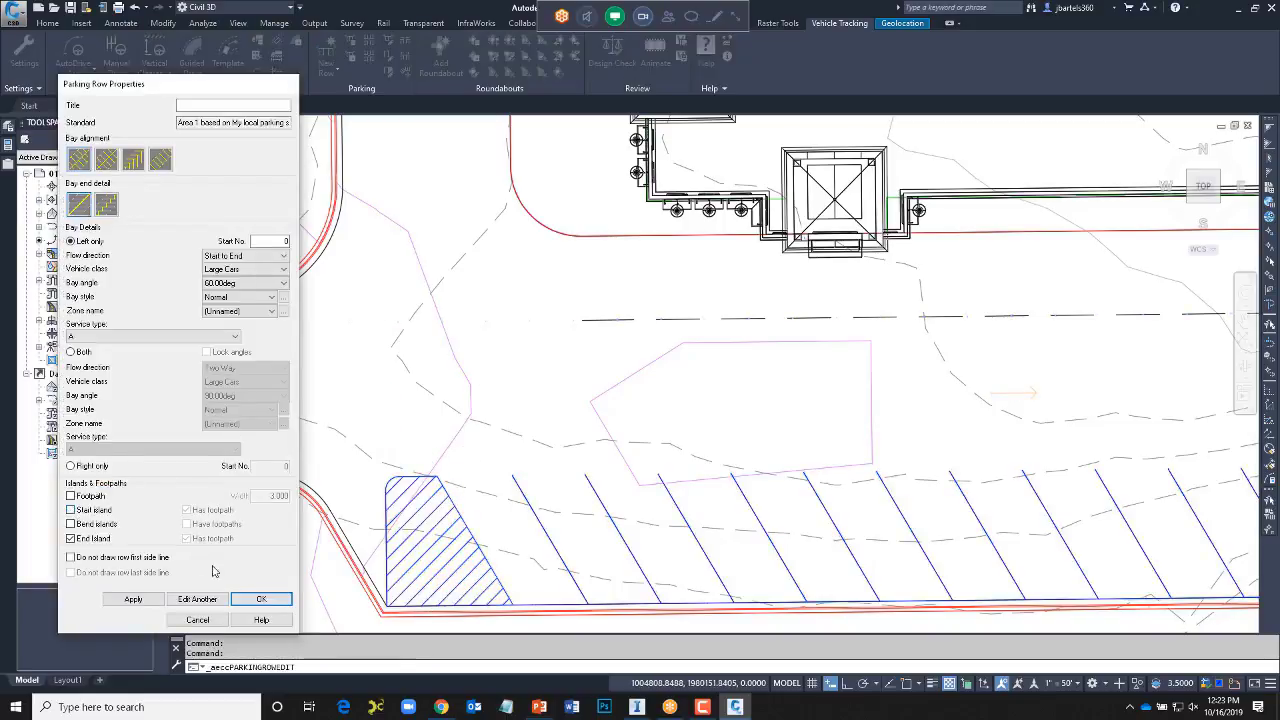
click(258, 600)
- Generate the parking bay report and review the stall counts for the angled layout
scroll(771, 413, down, 4)
middle_drag(771, 413, 634, 446)
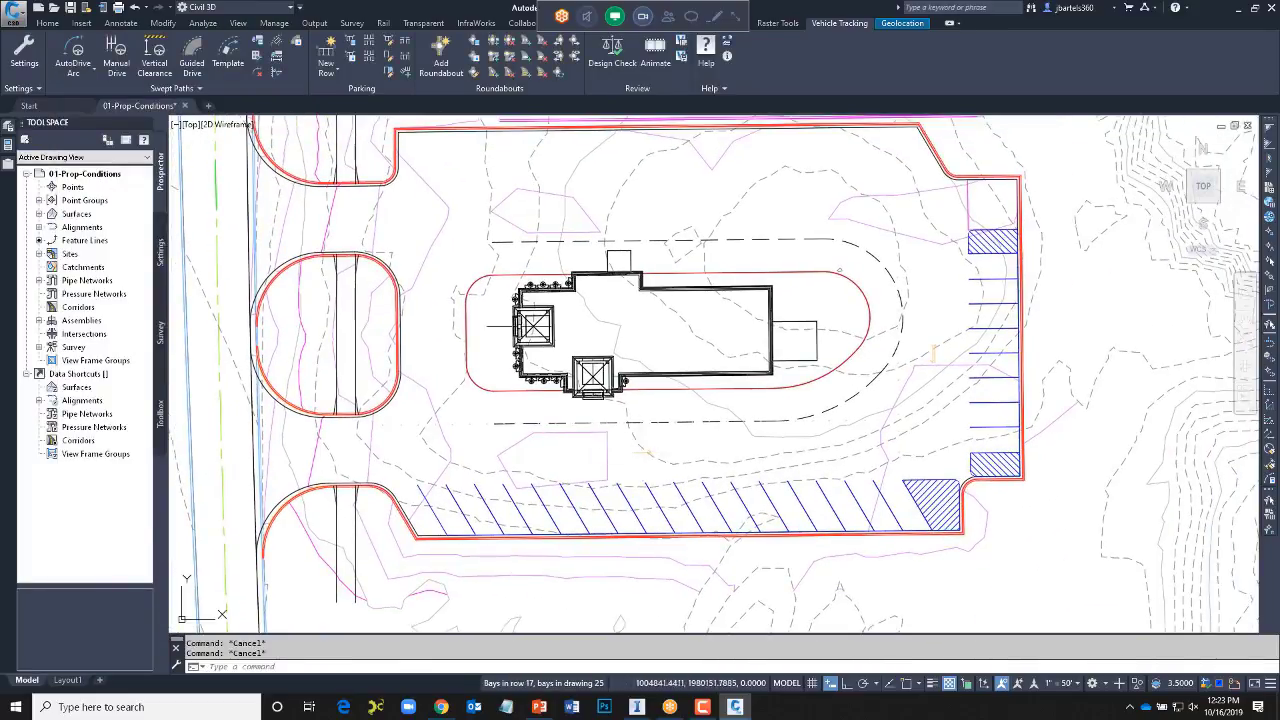
click(351, 57)
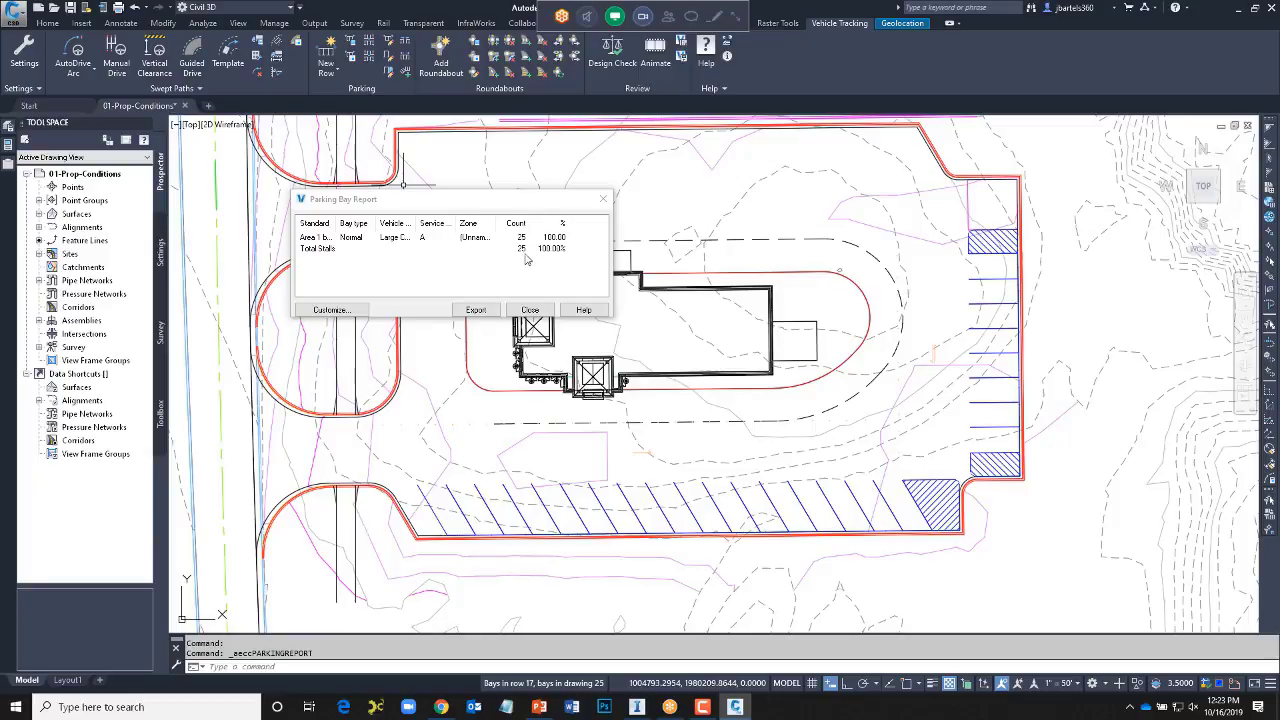
click(603, 199)
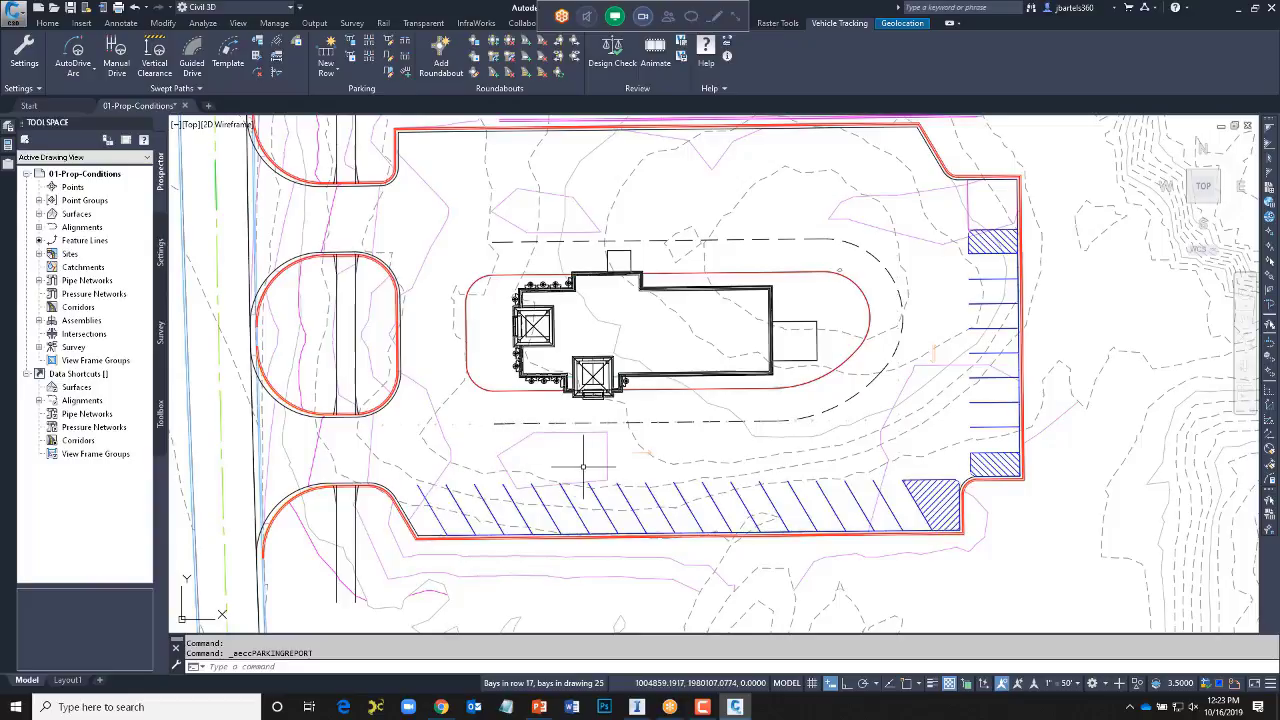
- Set the bay type to Accessible for a bay near the middle of the southern row, just east of the building entrance
mouse_move(576, 462)
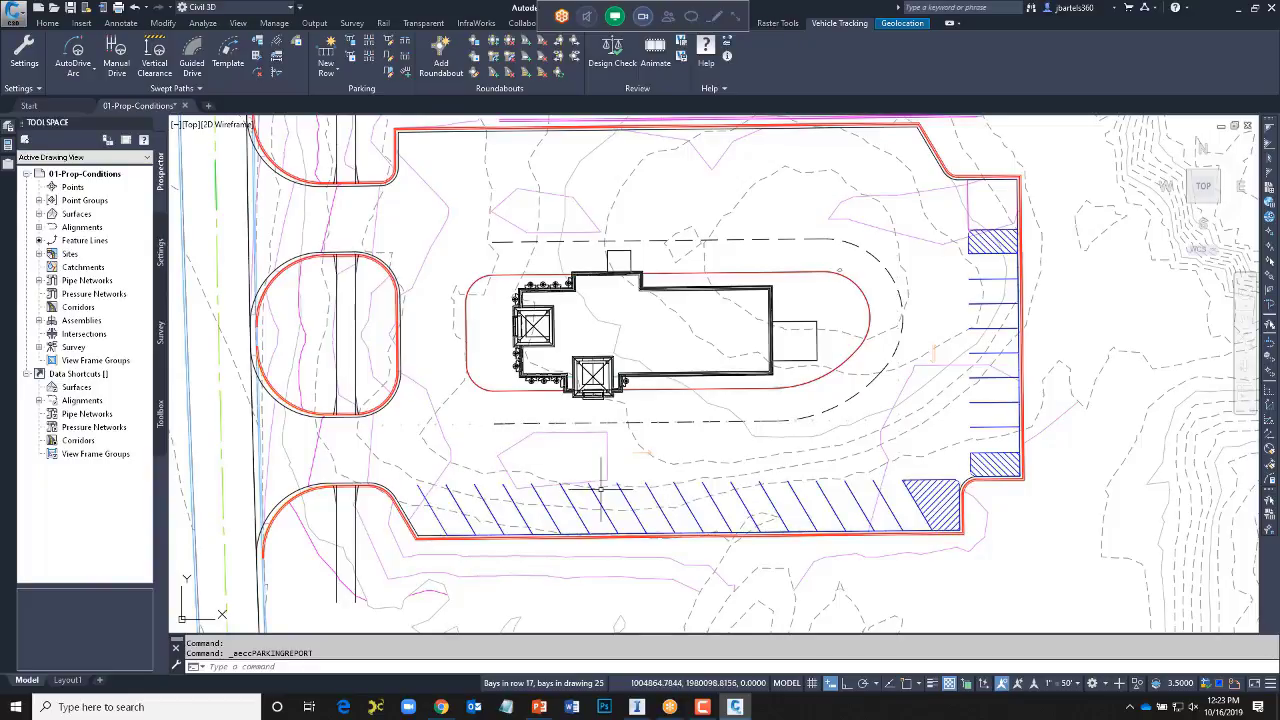
scroll(617, 503, up, 2)
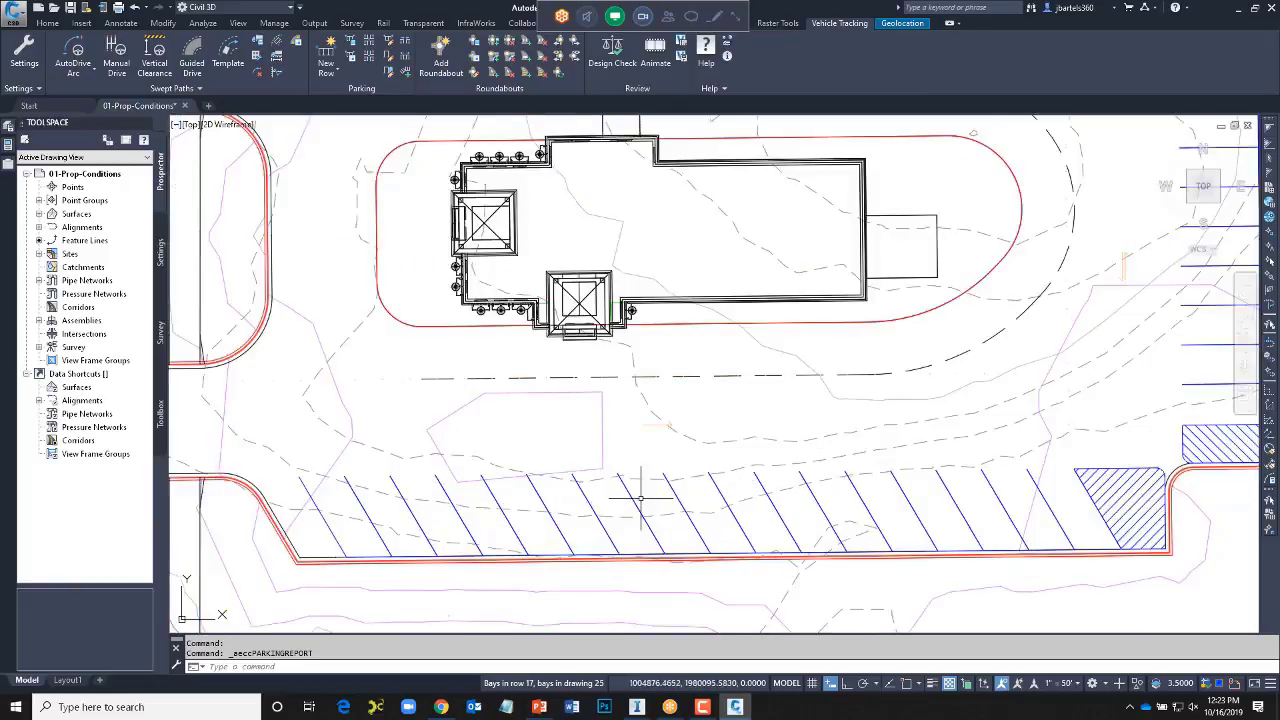
click(389, 57)
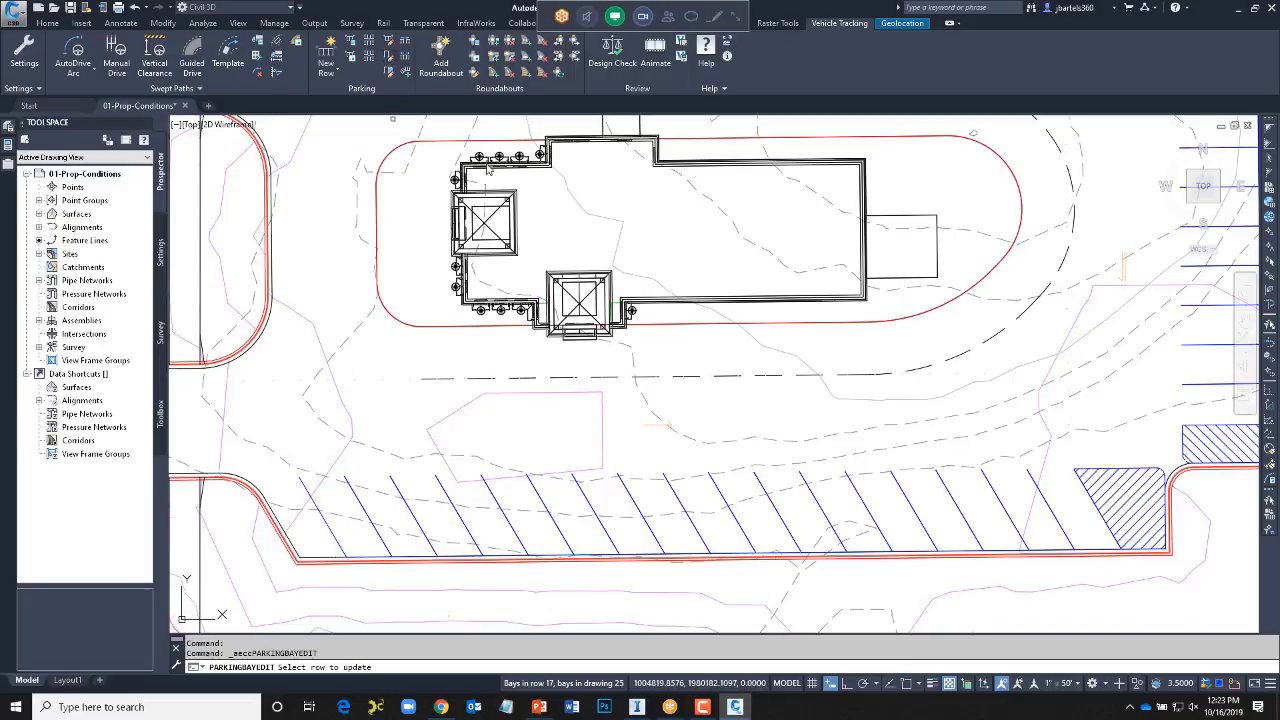
click(674, 494)
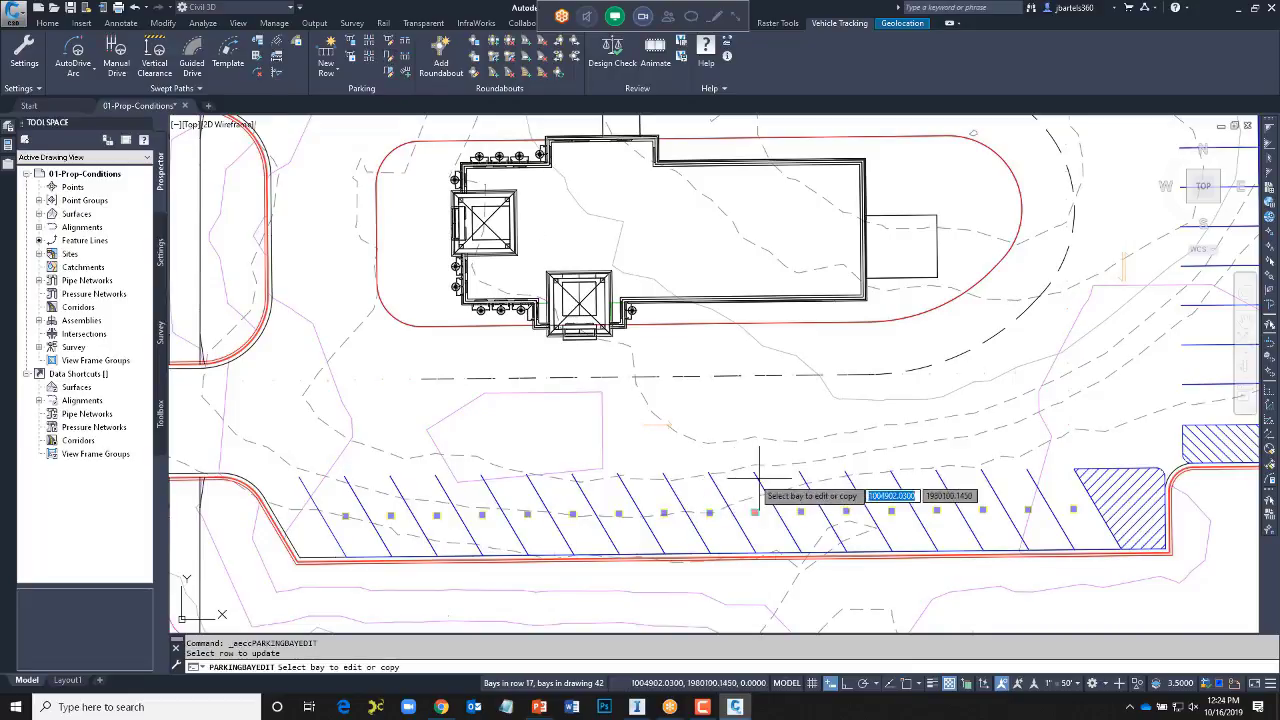
click(690, 490)
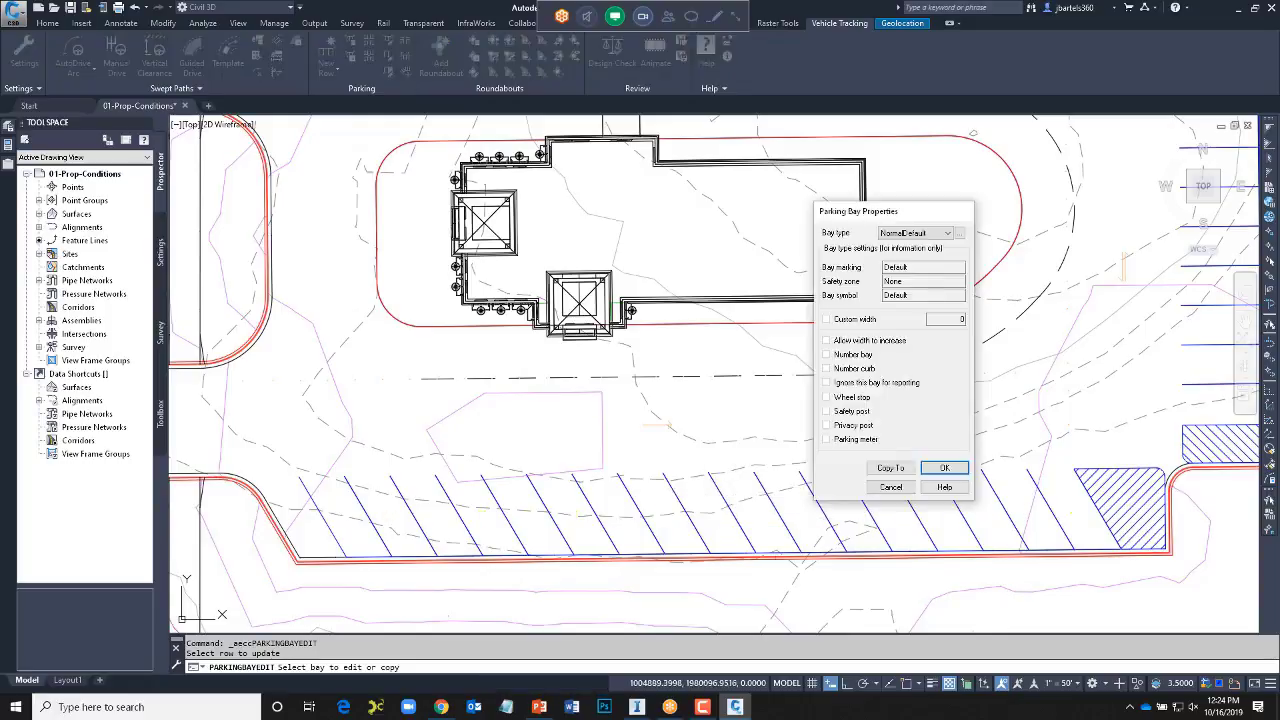
click(905, 233)
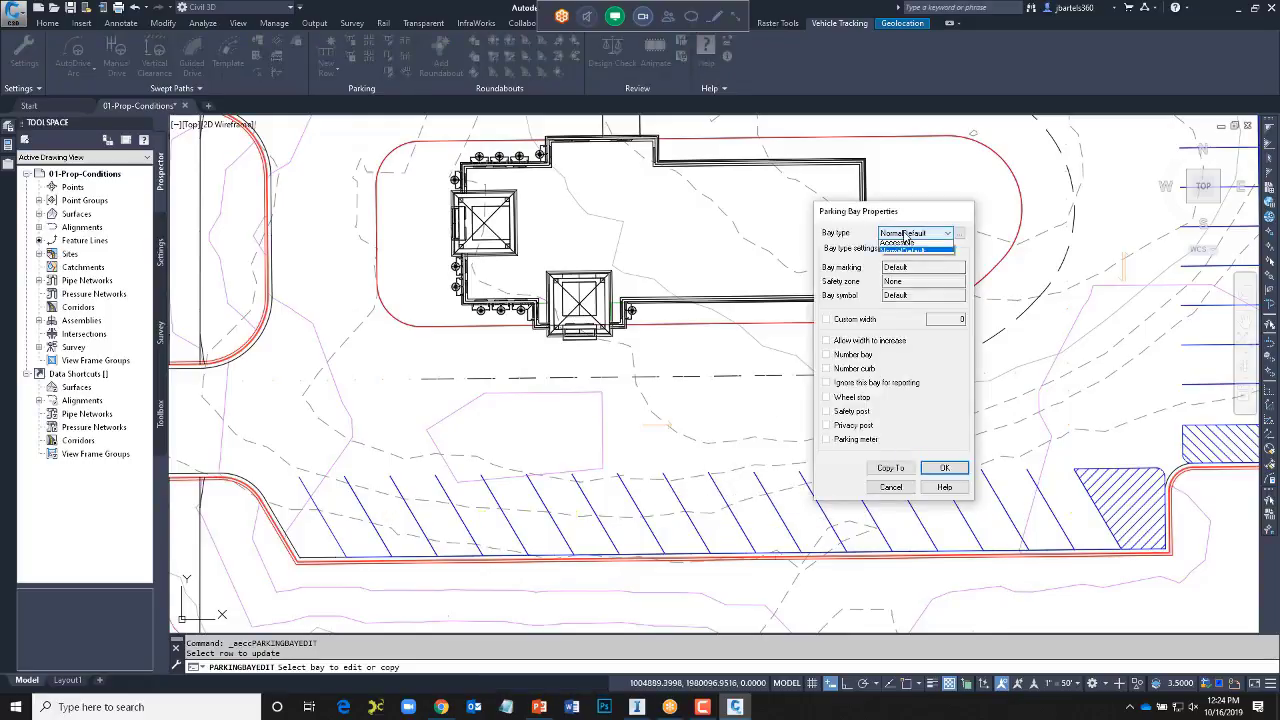
click(890, 245)
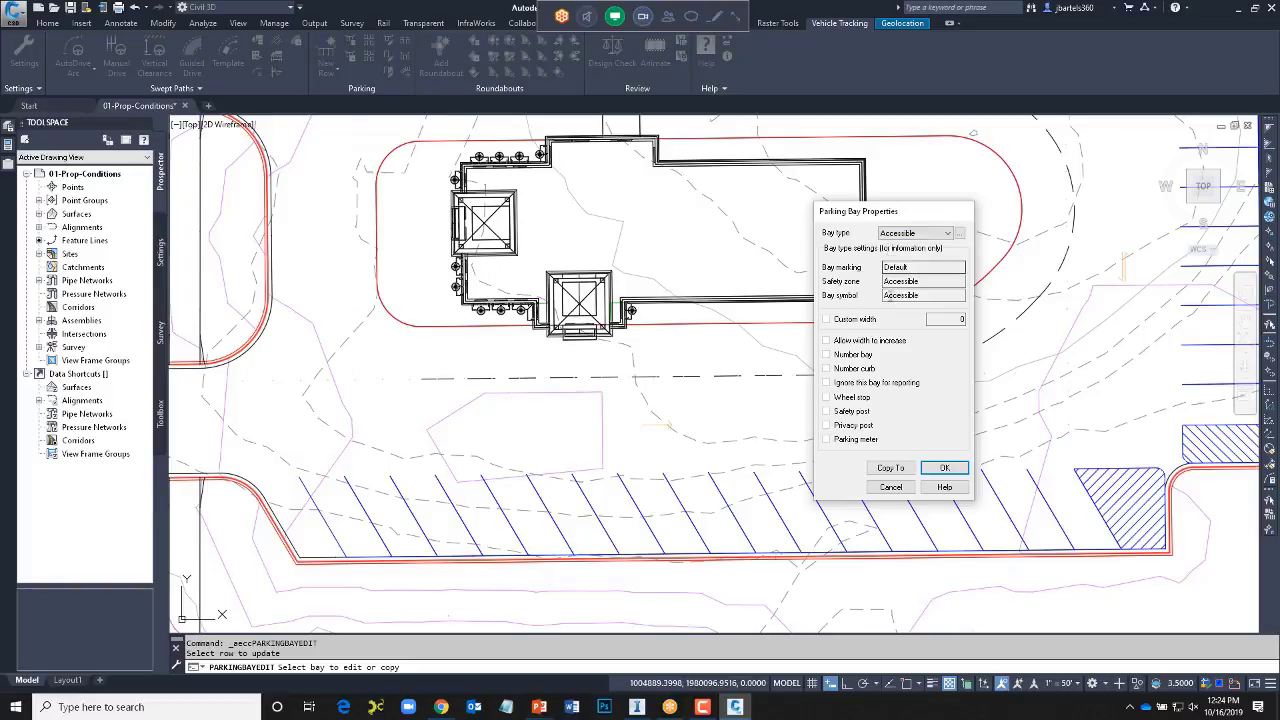
- Apply the Accessible bay and copy its properties to two more bays to its west, finishing the bay edit
click(886, 468)
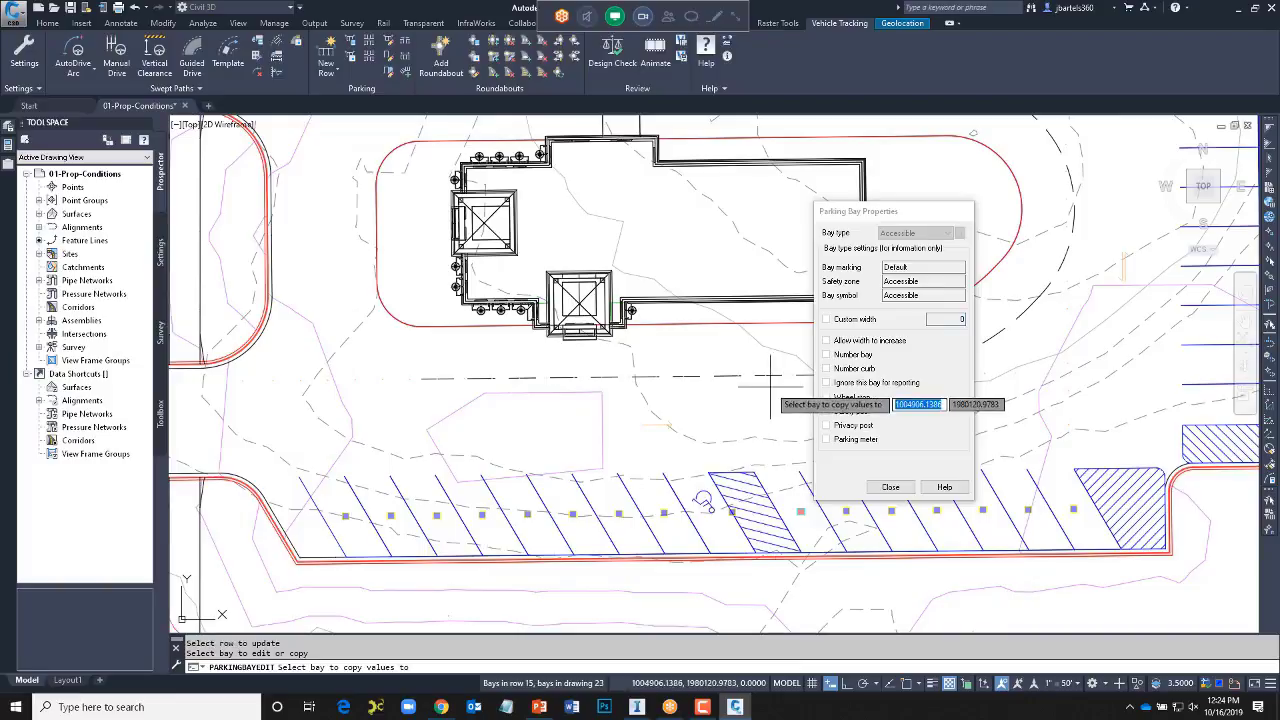
click(655, 495)
click(606, 498)
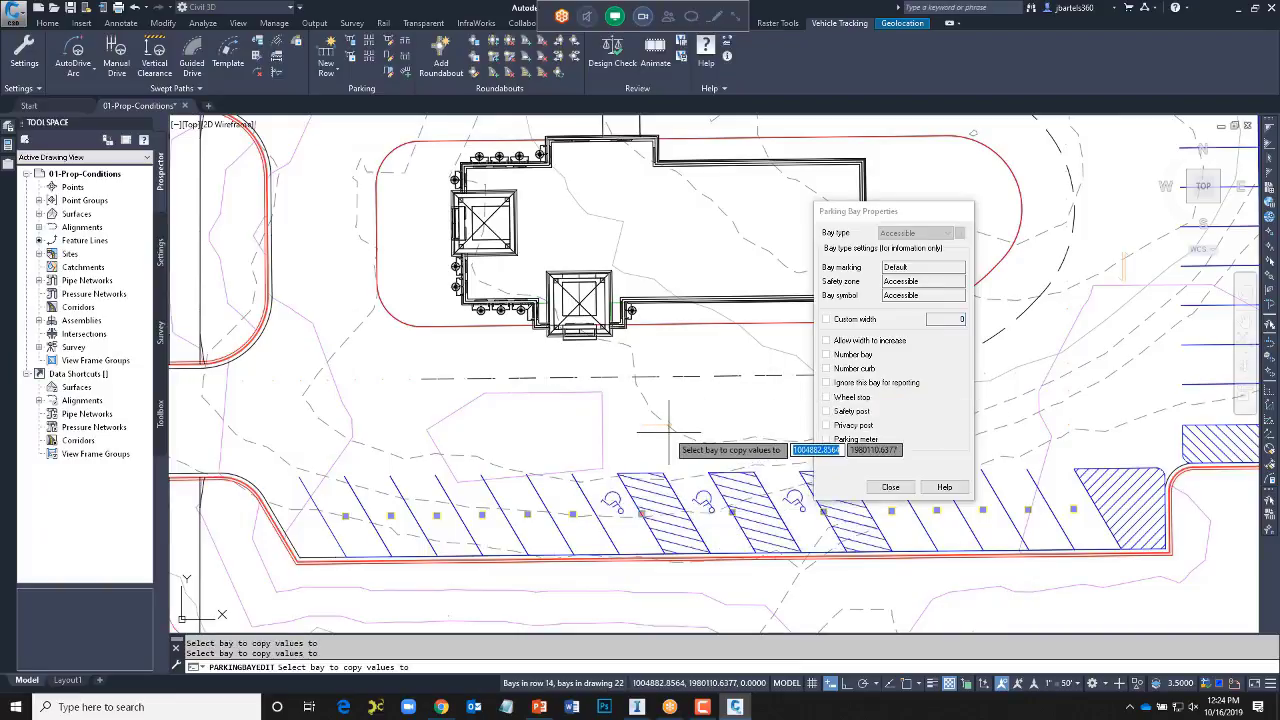
click(890, 487)
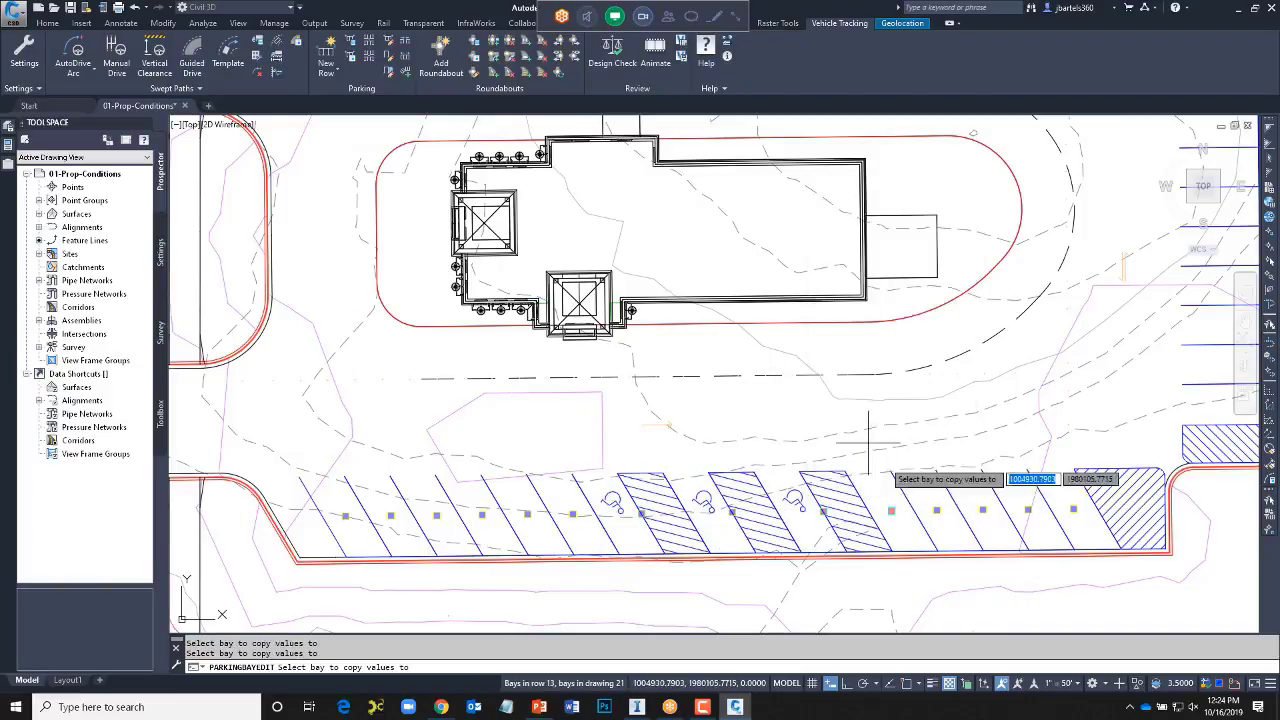
key(Escape)
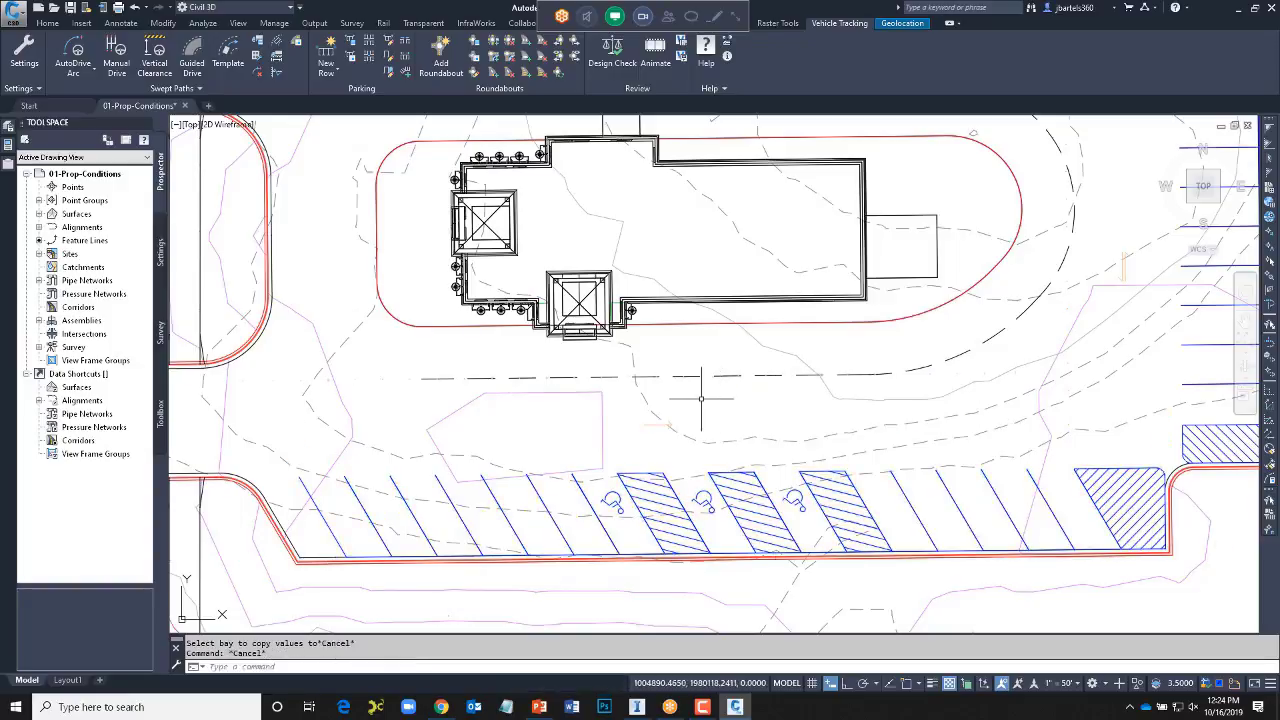
- Generate the parking bay report again and review the split between normal and accessible stalls
click(352, 58)
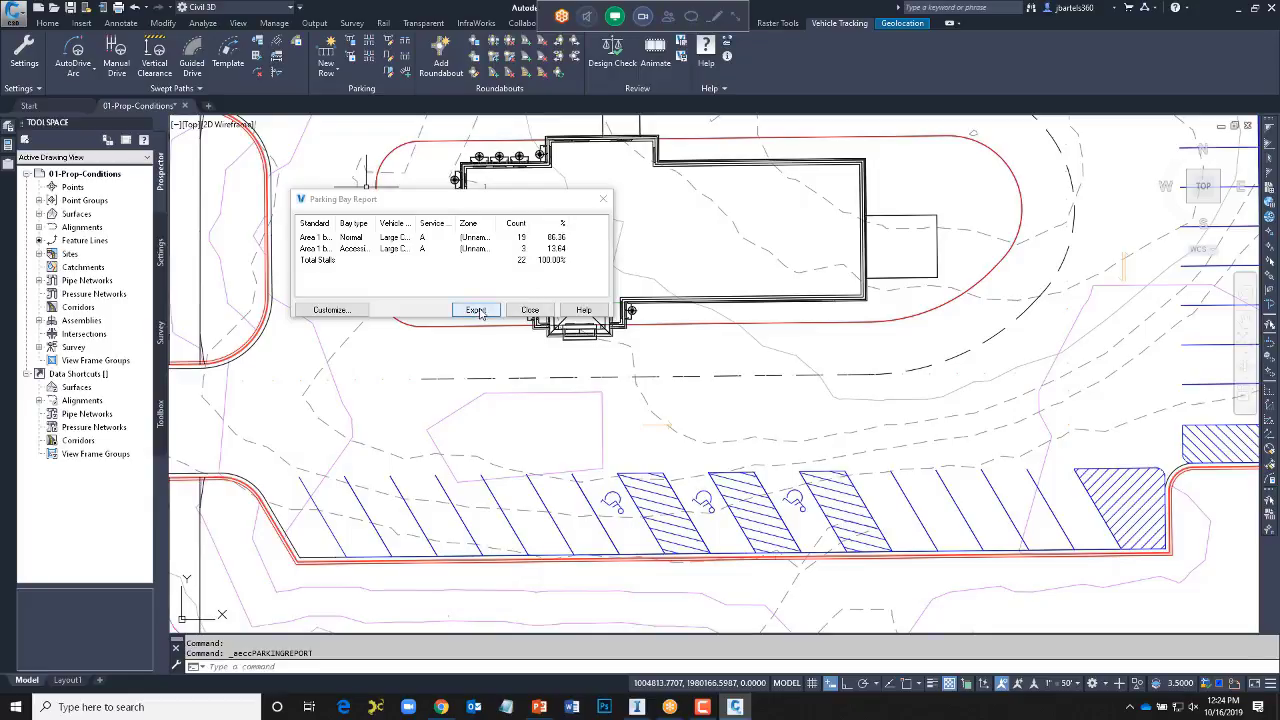
click(603, 199)
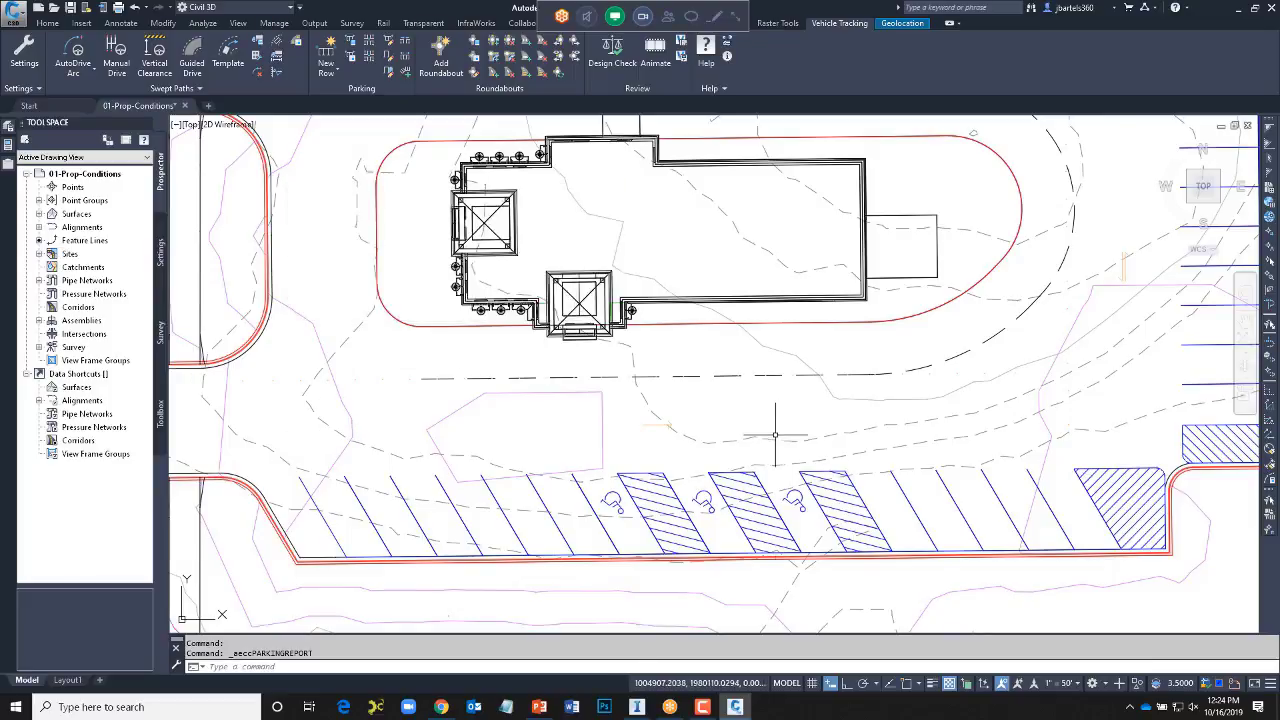
scroll(586, 400, down, 3)
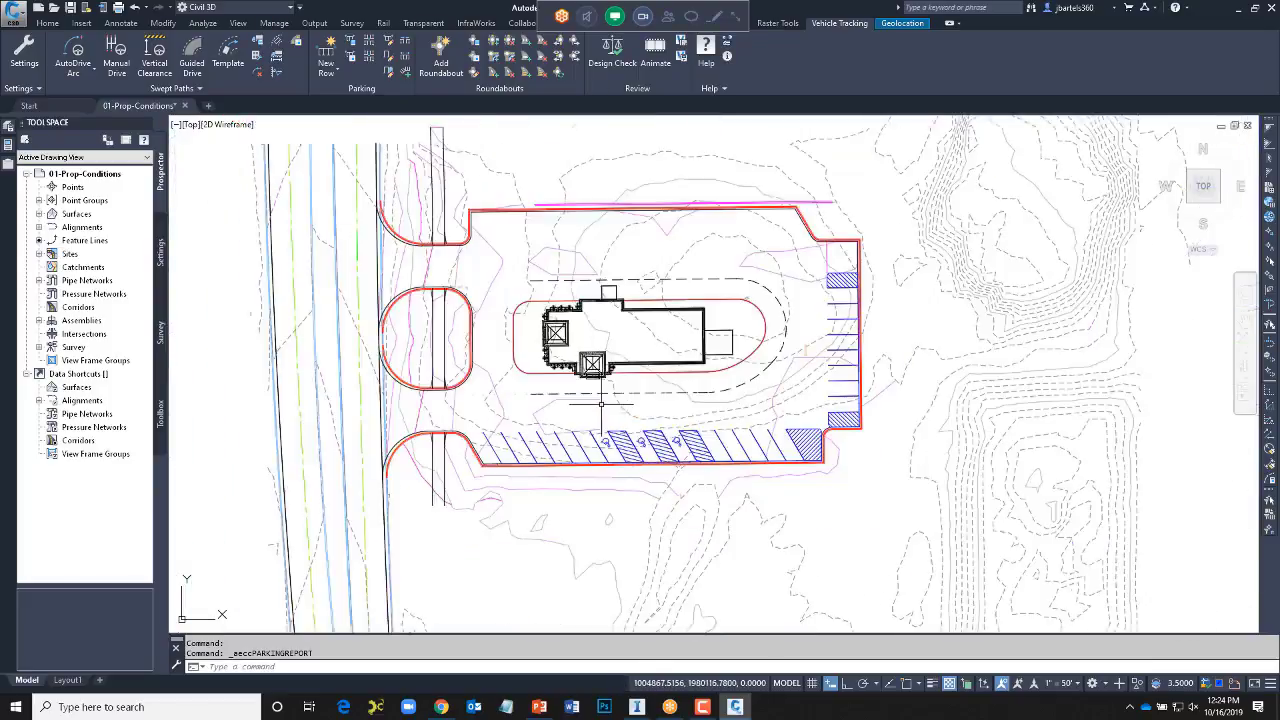
key(Escape)
scroll(535, 455, up, 3)
middle_drag(535, 460, 590, 481)
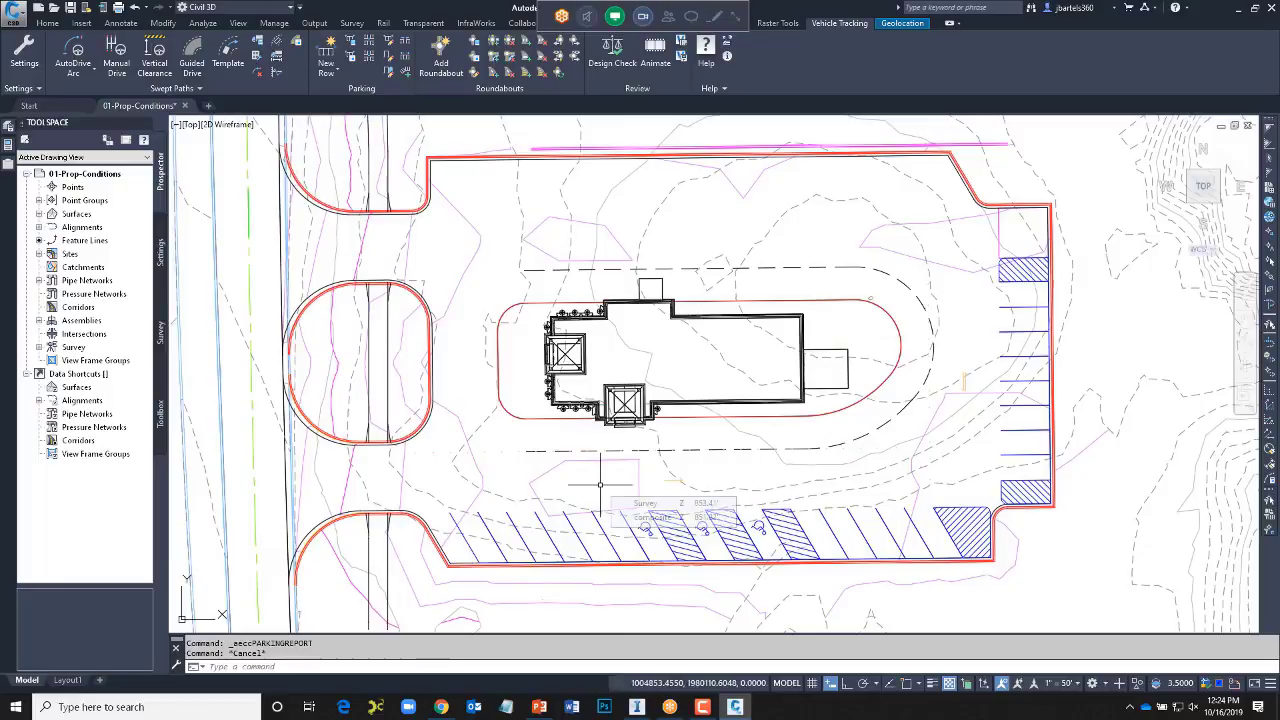
- Start an AutoDrive Arc path and expand the US Design Vehicles library to the State-wide (AASHTO) 2011 US Customary vehicles
scroll(596, 484, down, 3)
scroll(595, 457, up, 1)
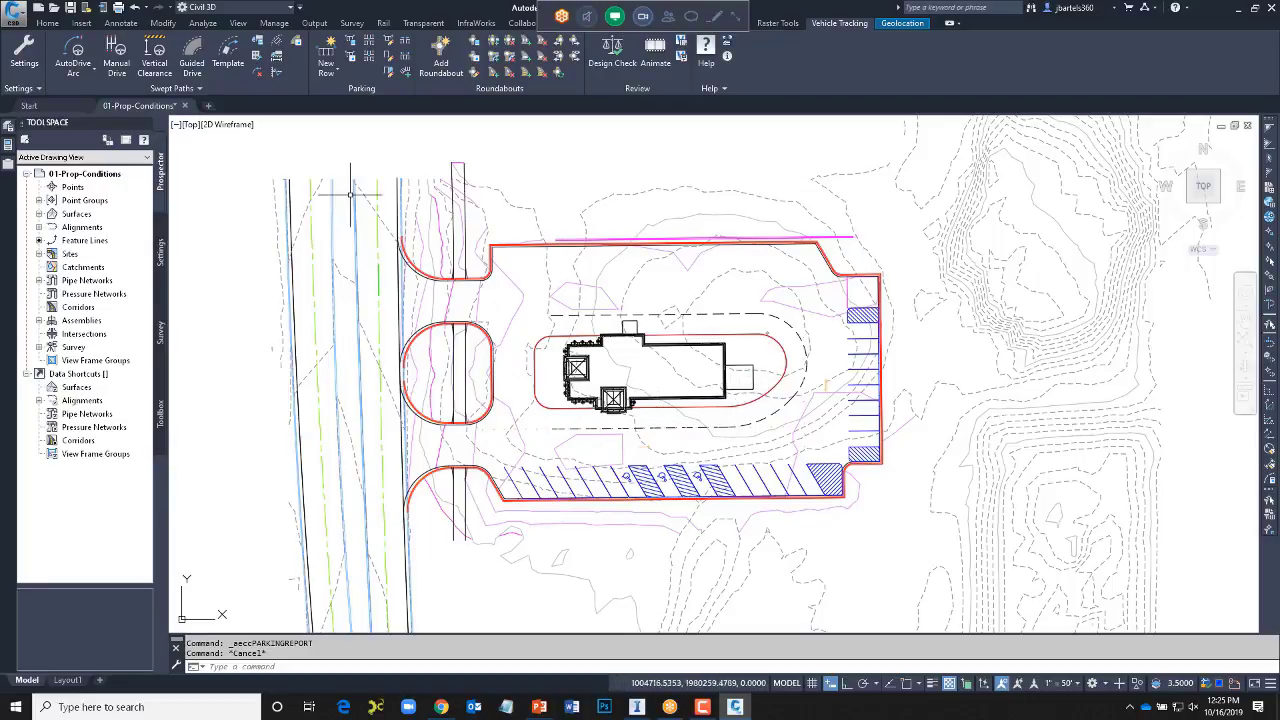
click(77, 50)
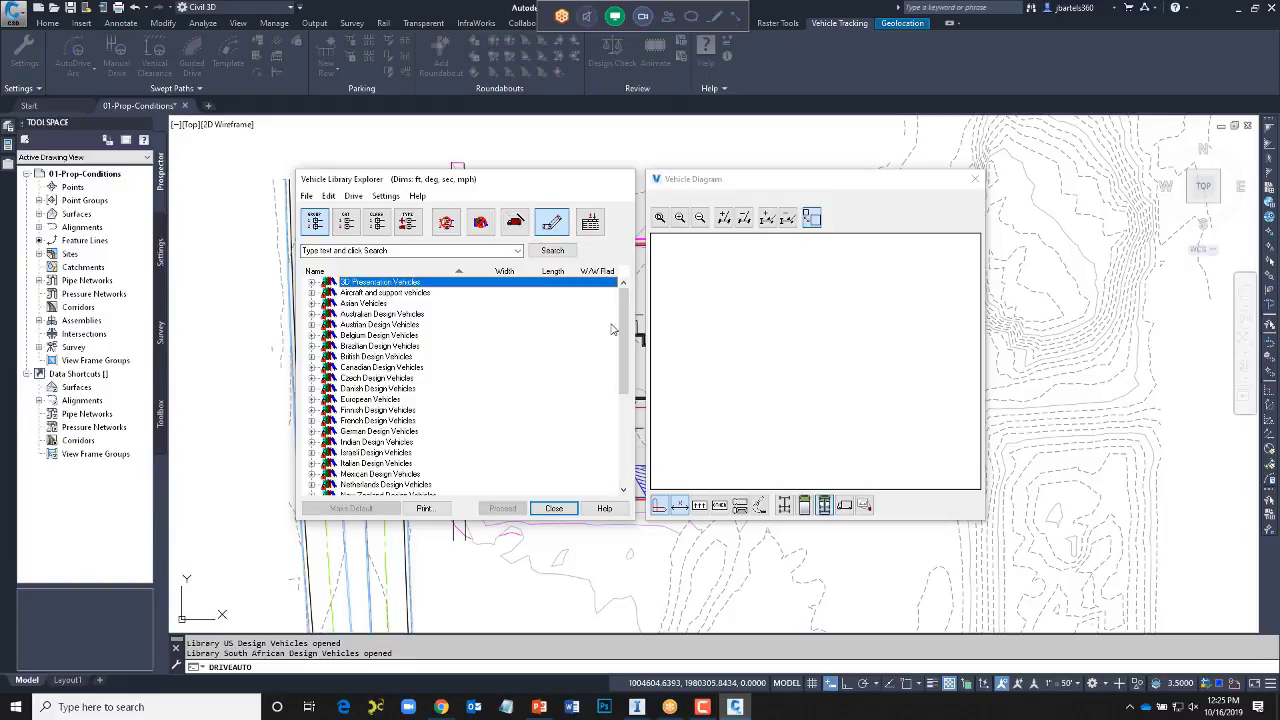
drag(628, 333, 628, 428)
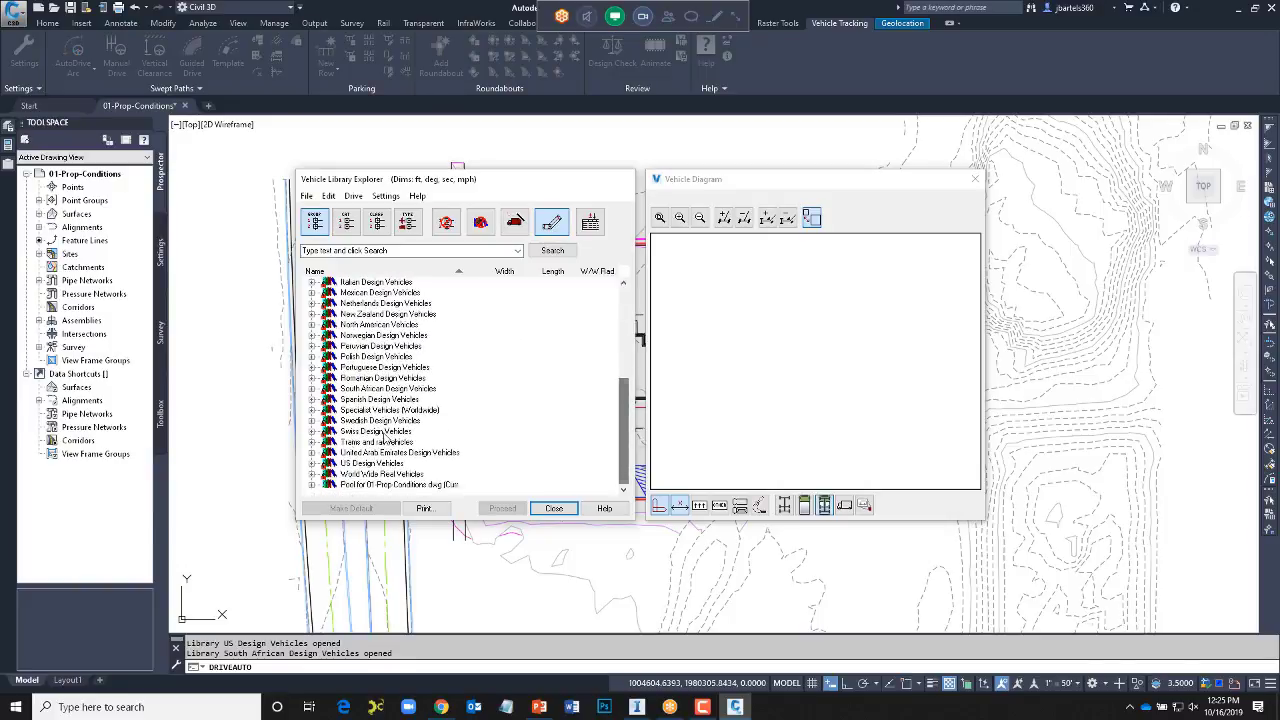
click(312, 463)
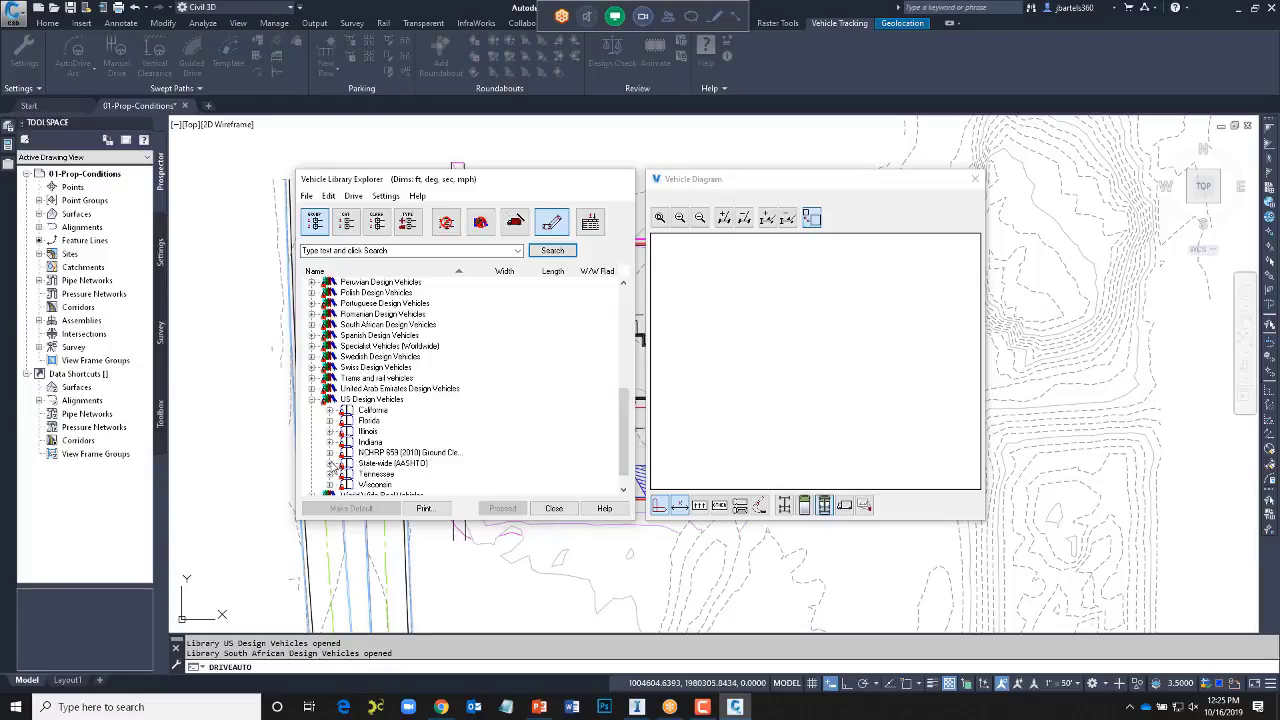
click(330, 463)
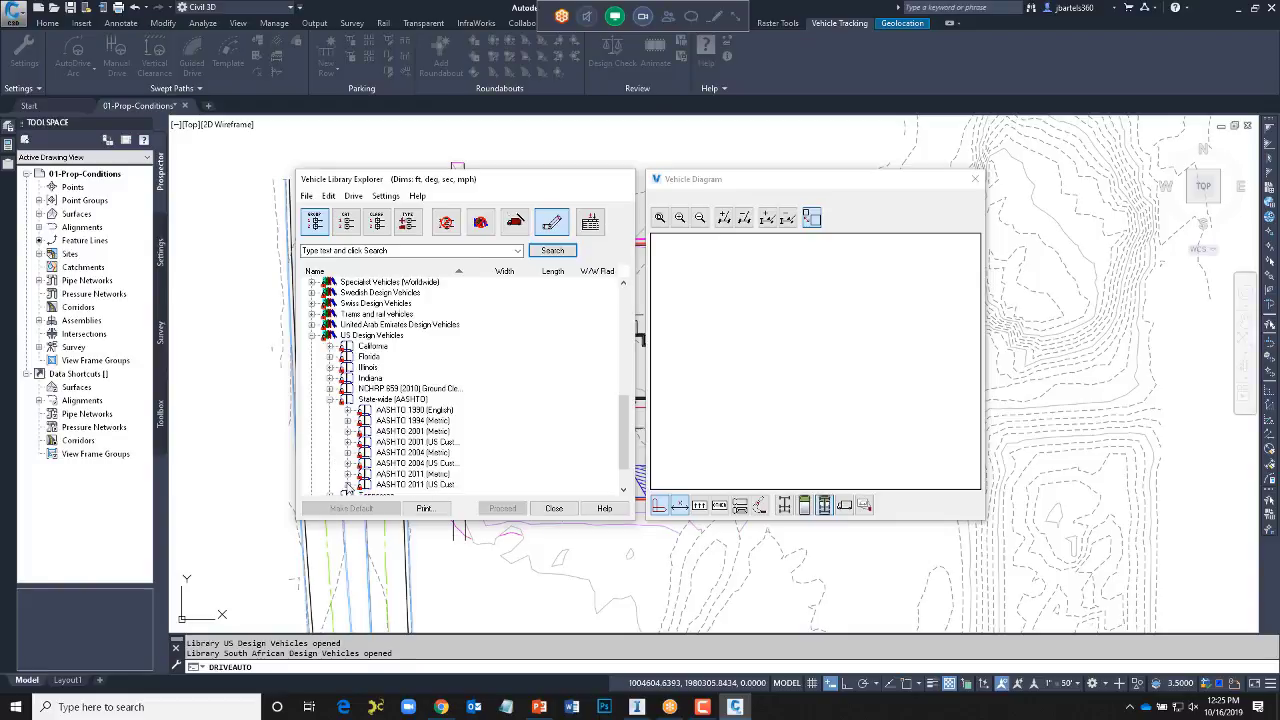
click(348, 484)
- Compare the diagrams of several AASHTO 2011 vehicles, including the passenger car, the motorhome and the WB-100T triple semi-trailer
click(418, 346)
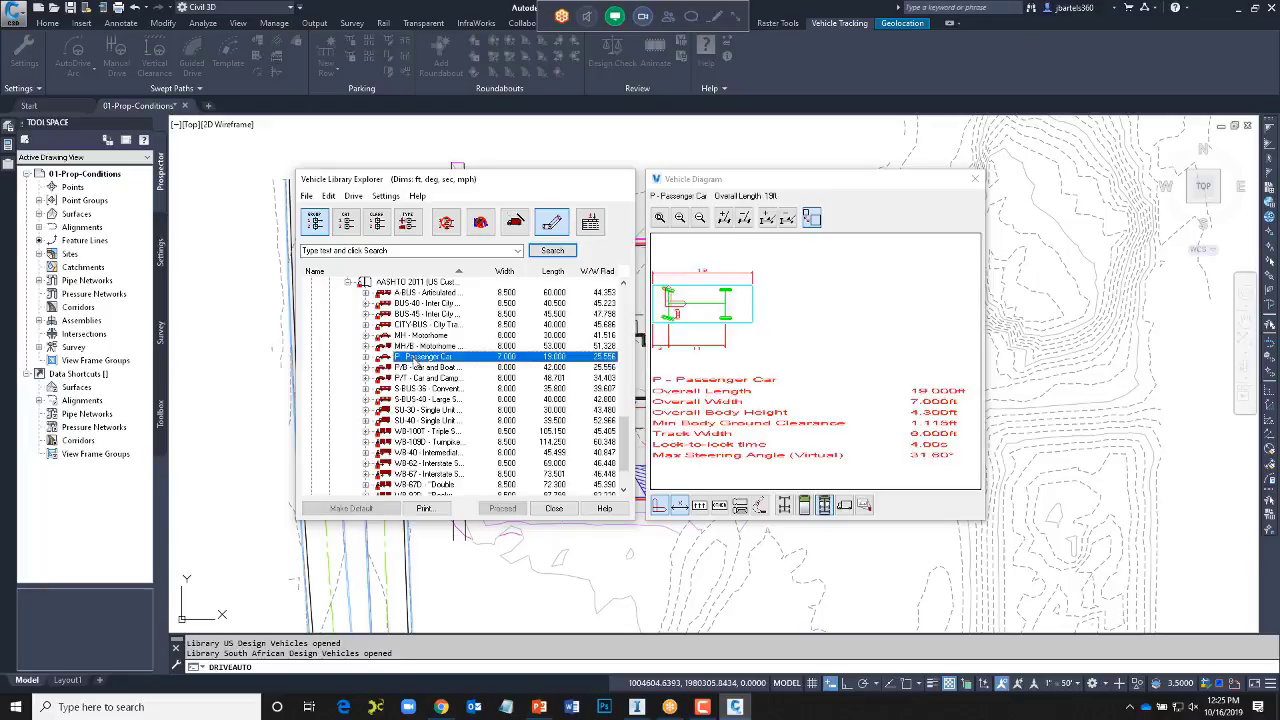
click(420, 335)
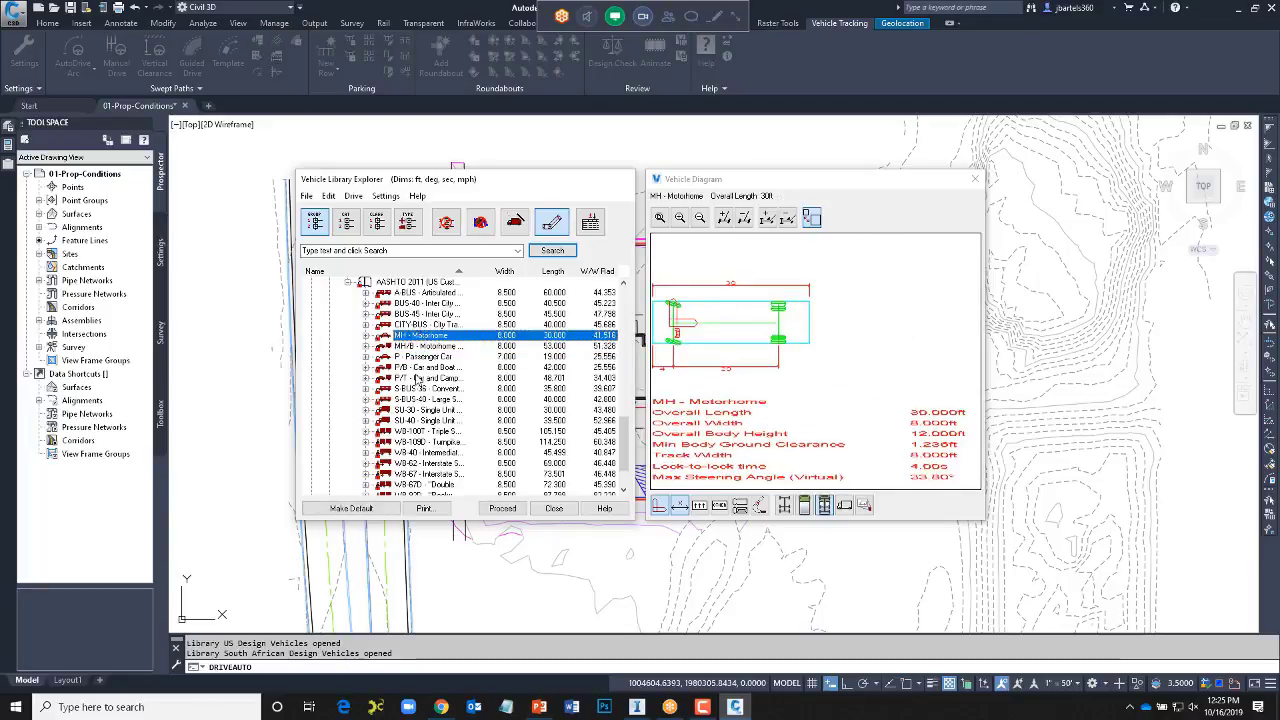
click(420, 378)
click(420, 399)
click(420, 420)
click(420, 431)
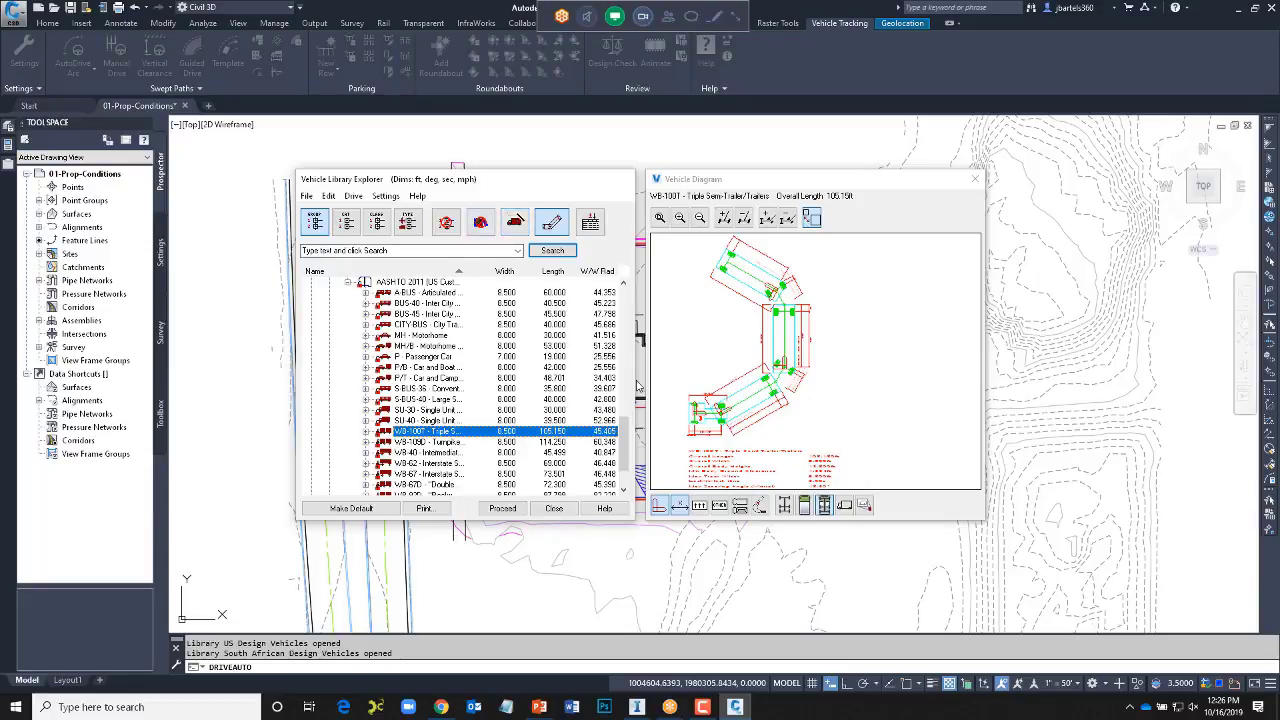
- Choose the WB-40 Intermediate Semi-Trailer as the design vehicle without making it the default vehicle
click(430, 454)
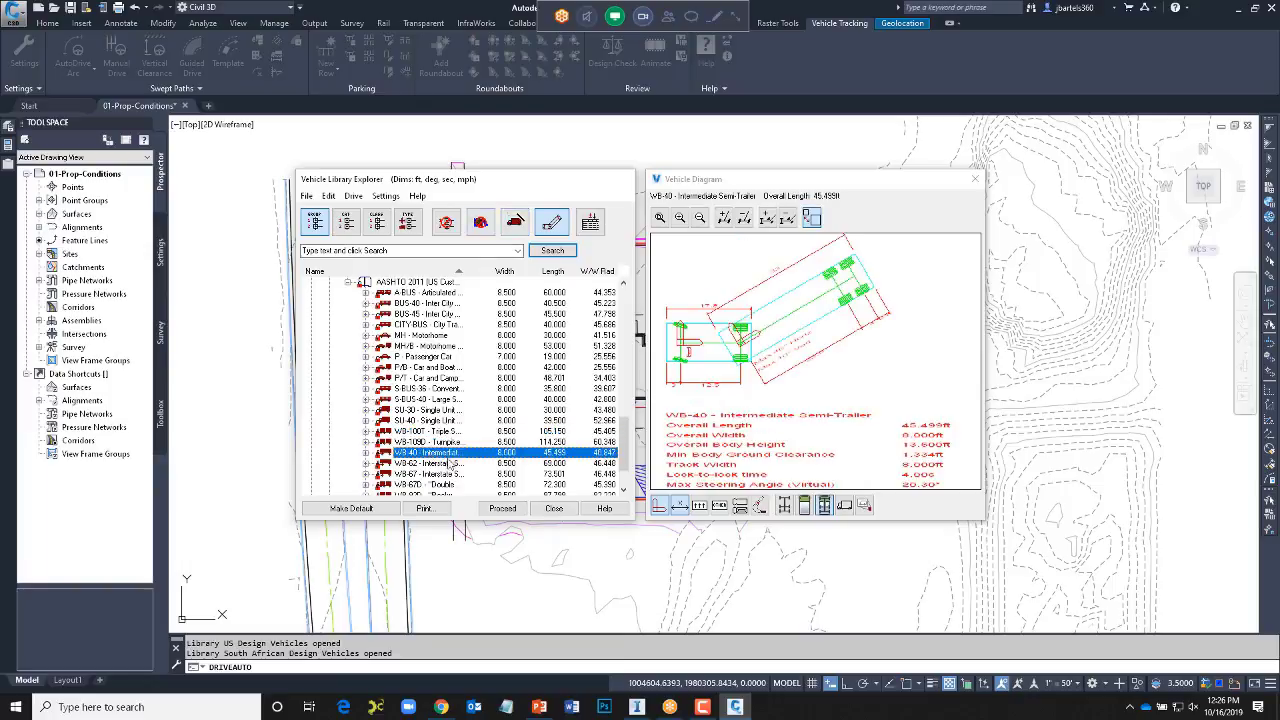
click(767, 222)
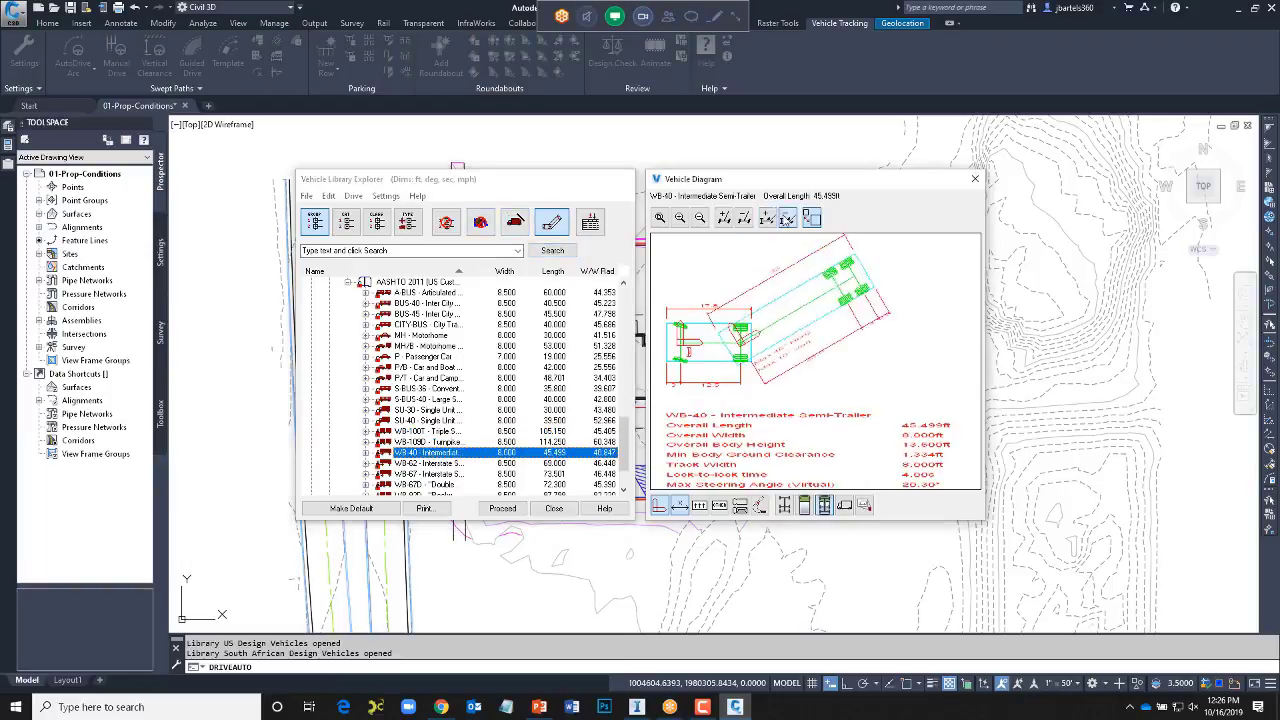
click(502, 508)
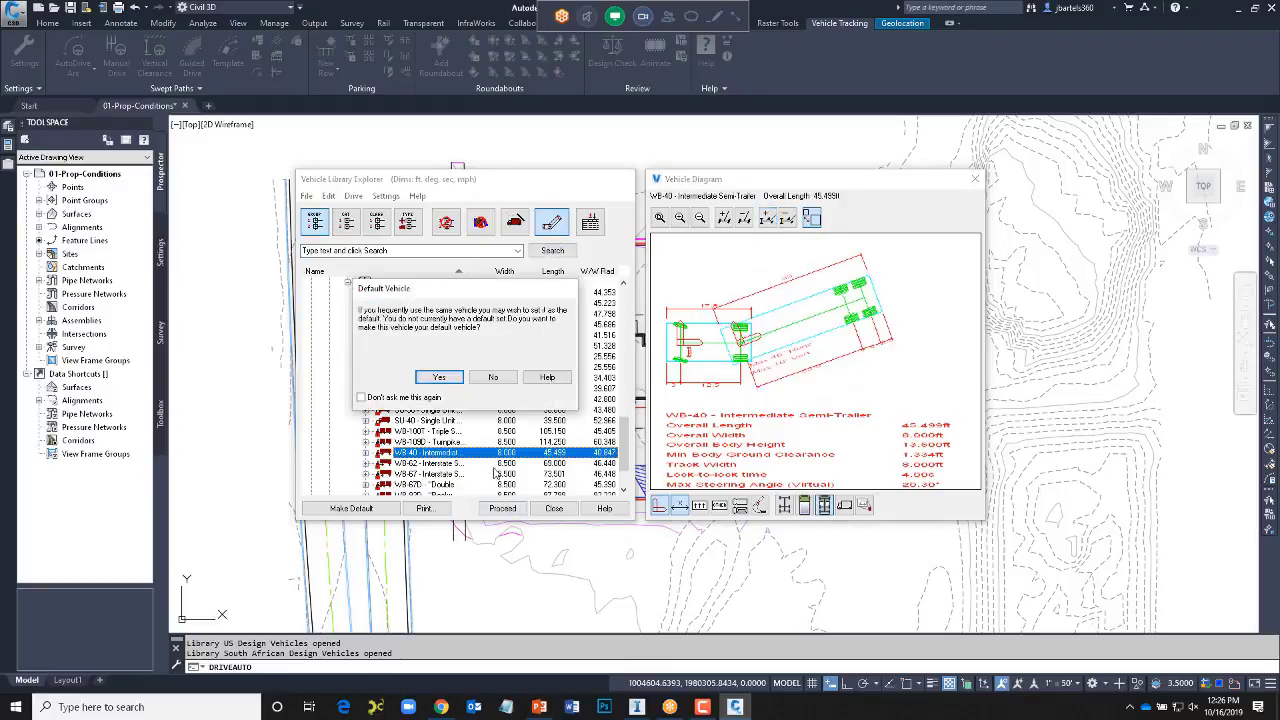
click(497, 378)
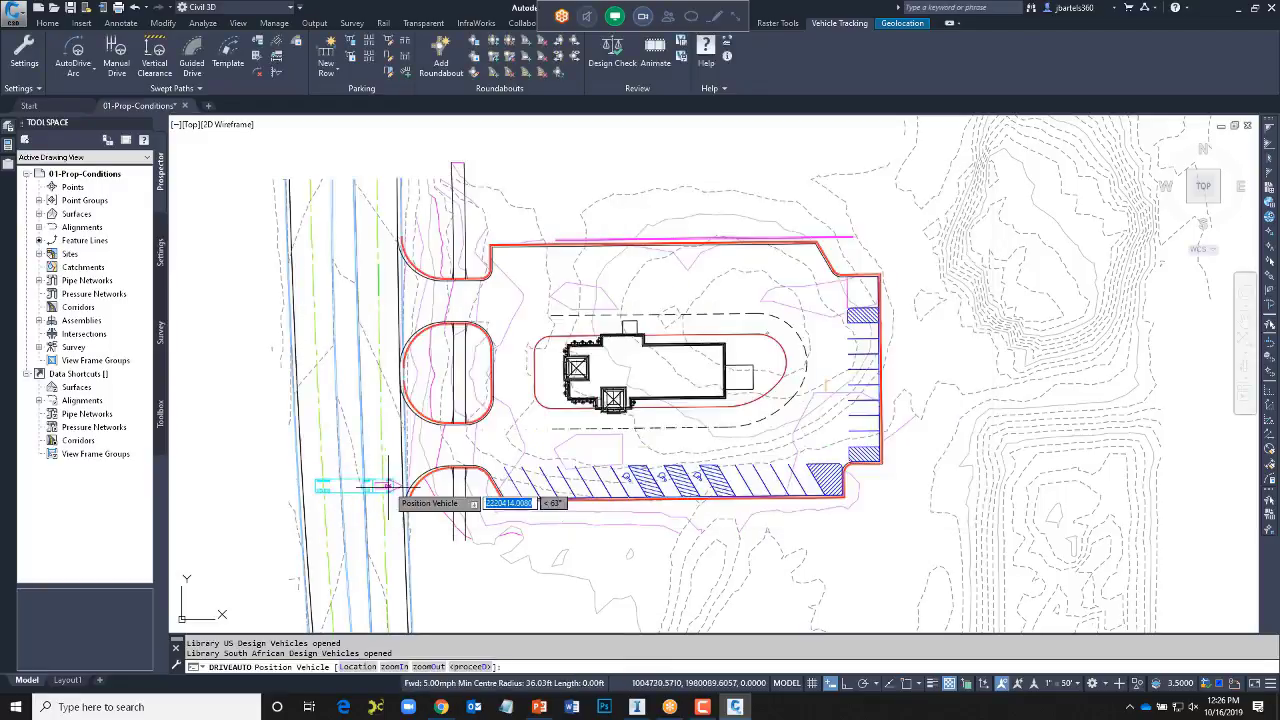
- Position the WB-40 in the road lane beside the southern entrance, heading north, and accept its placement
scroll(390, 515, up, 5)
click(371, 507)
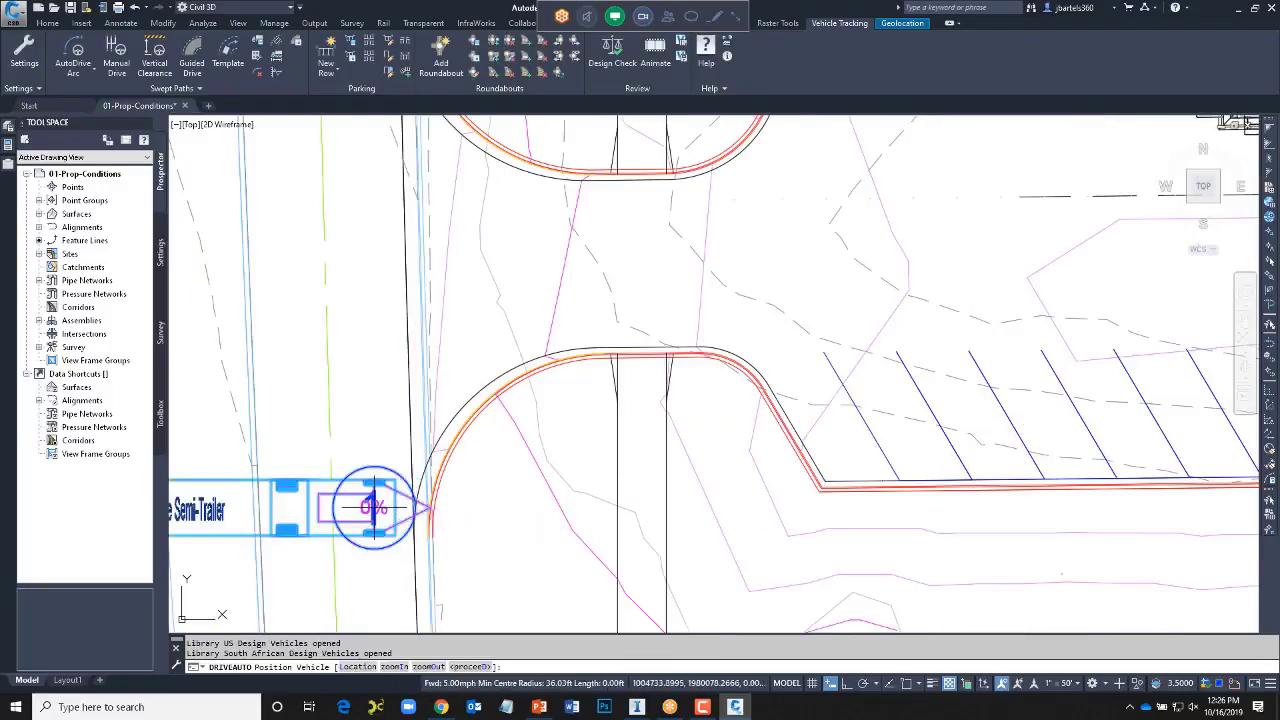
click(372, 430)
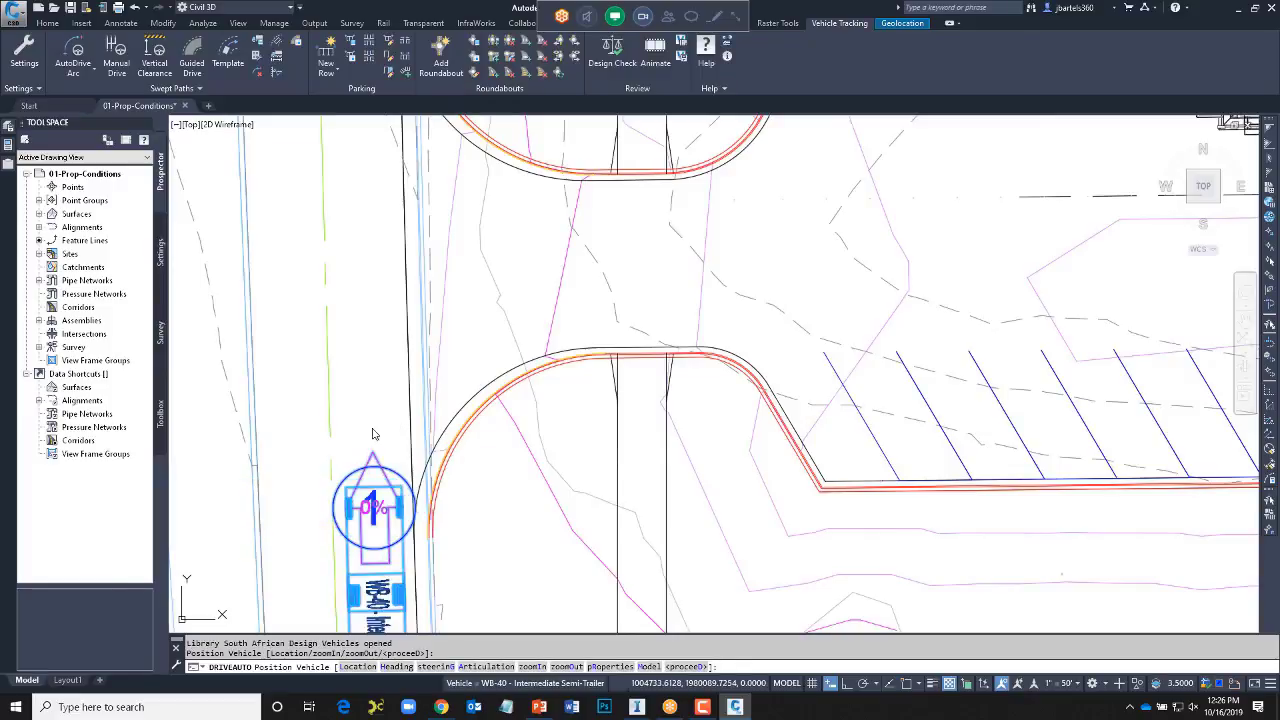
click(613, 411)
- Drive the WB-40 straight north along the road to a point beside the island between the two entrances
scroll(466, 323, down, 3)
scroll(449, 286, up, 4)
scroll(492, 366, up, 1)
scroll(491, 366, up, 1)
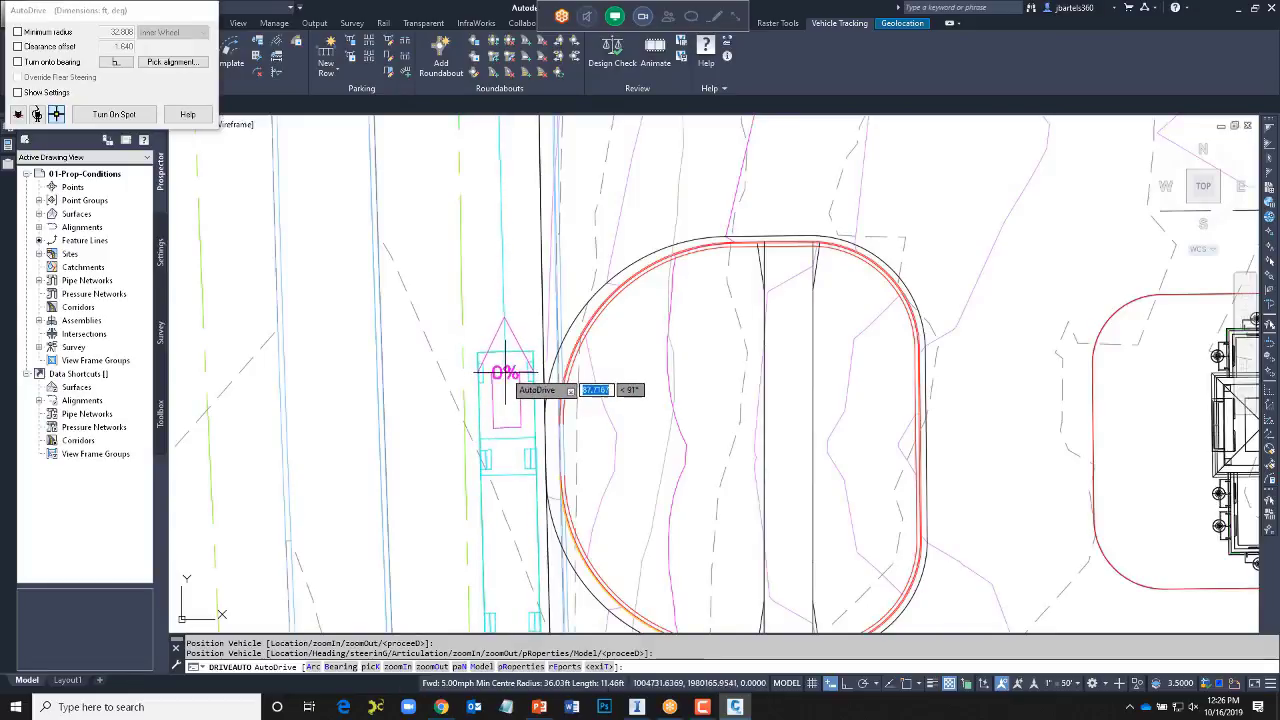
click(505, 365)
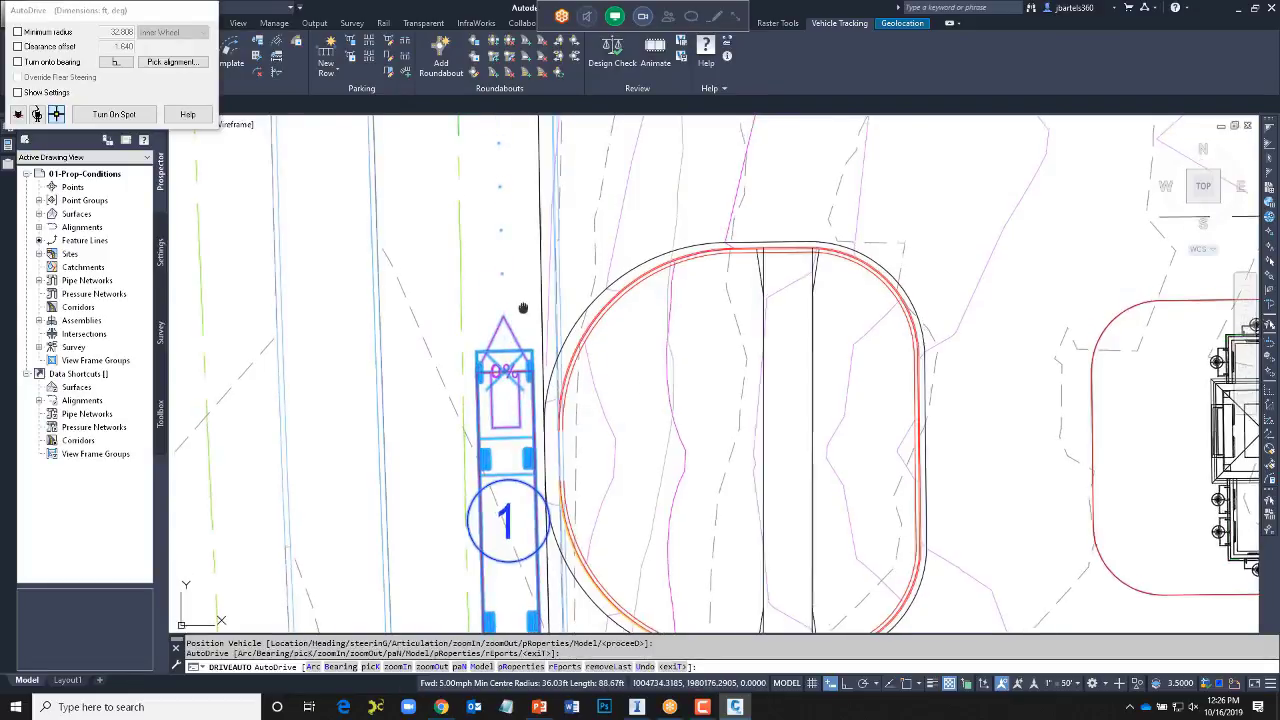
- Turn the WB-40 right from the road into the middle of the northern site entrance
middle_drag(518, 302, 513, 517)
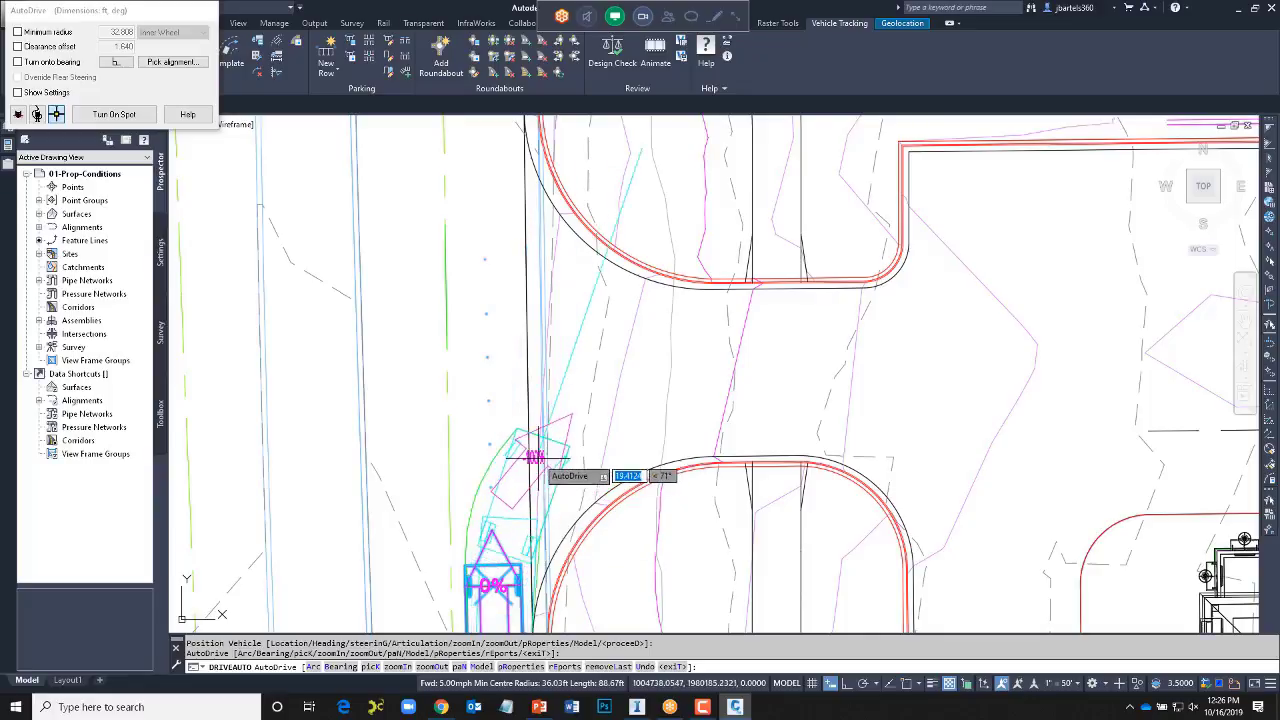
scroll(545, 462, down, 1)
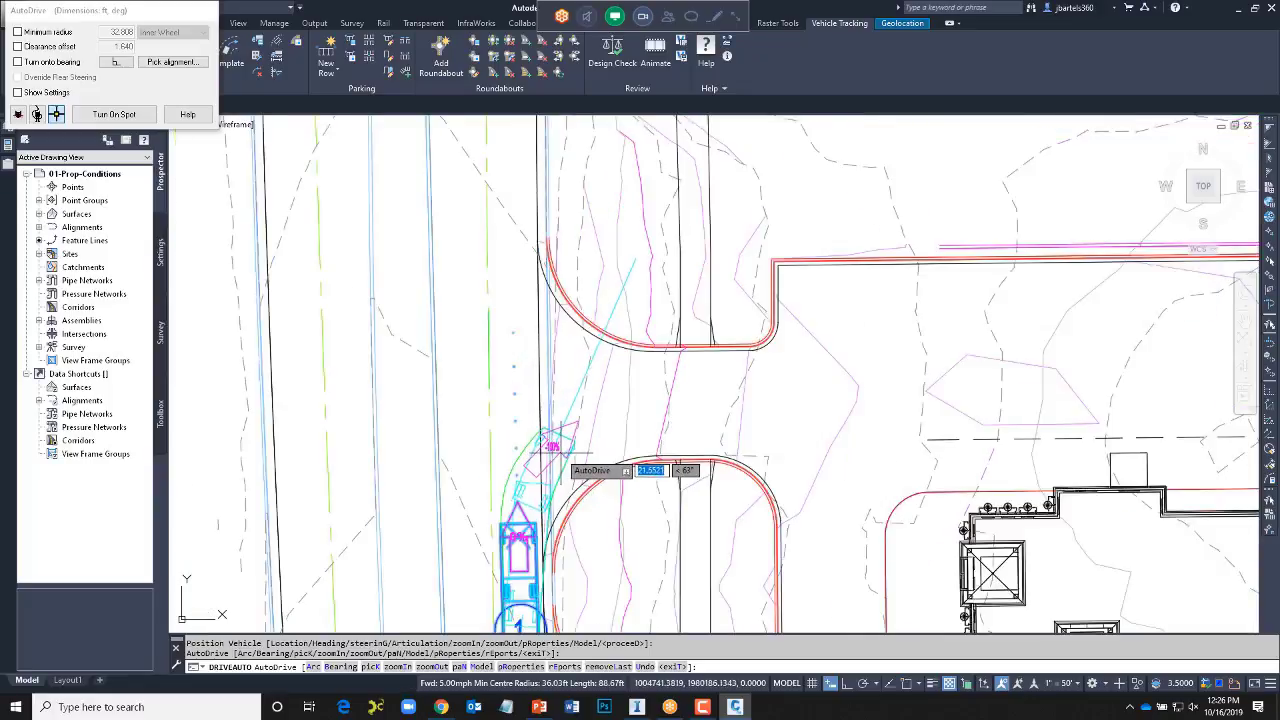
scroll(568, 450, down, 2)
scroll(563, 440, up, 2)
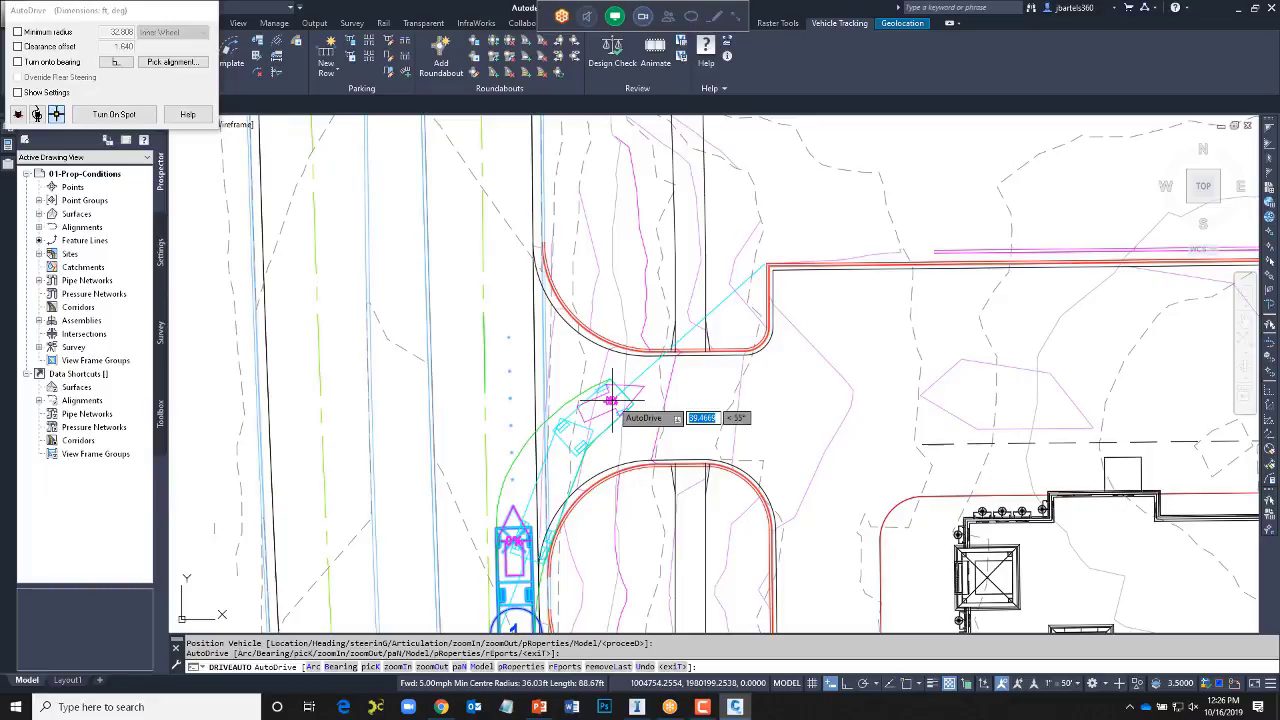
click(613, 403)
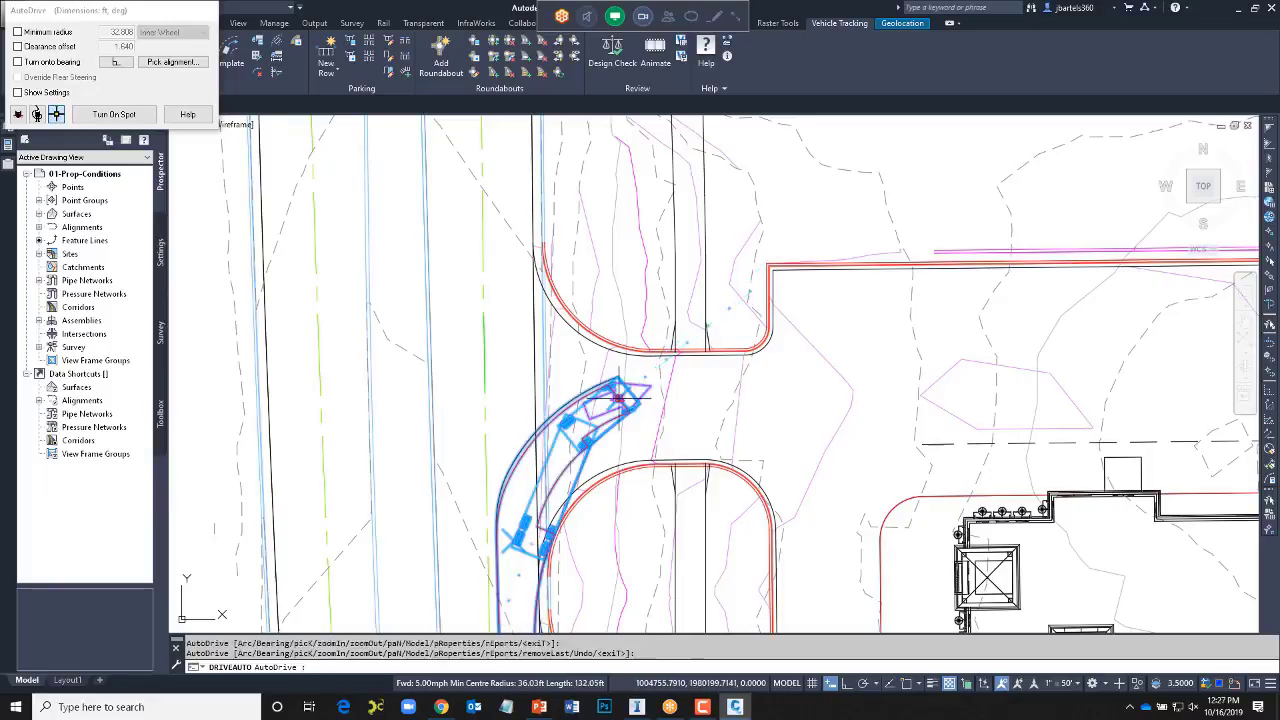
- Continue the WB-40 path east into the drive aisle north of the building and end the AutoDrive path
middle_drag(673, 387, 595, 409)
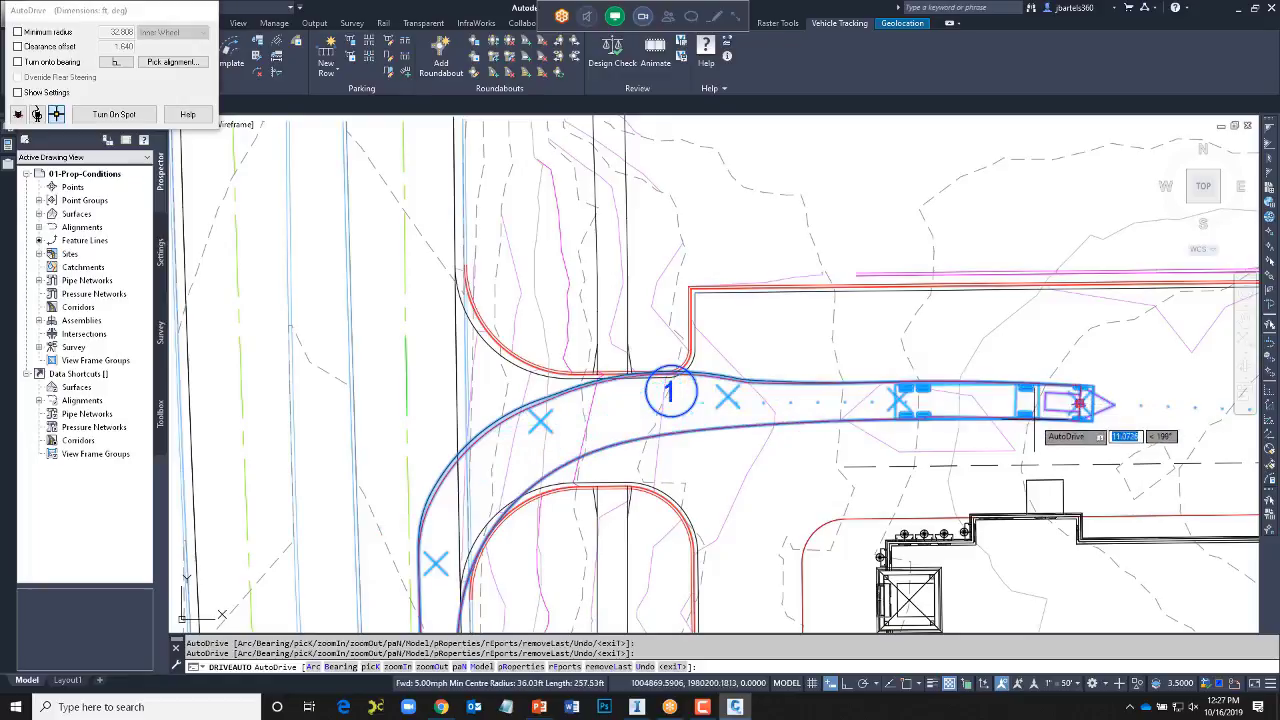
middle_drag(1006, 422, 700, 402)
scroll(700, 402, up, 5)
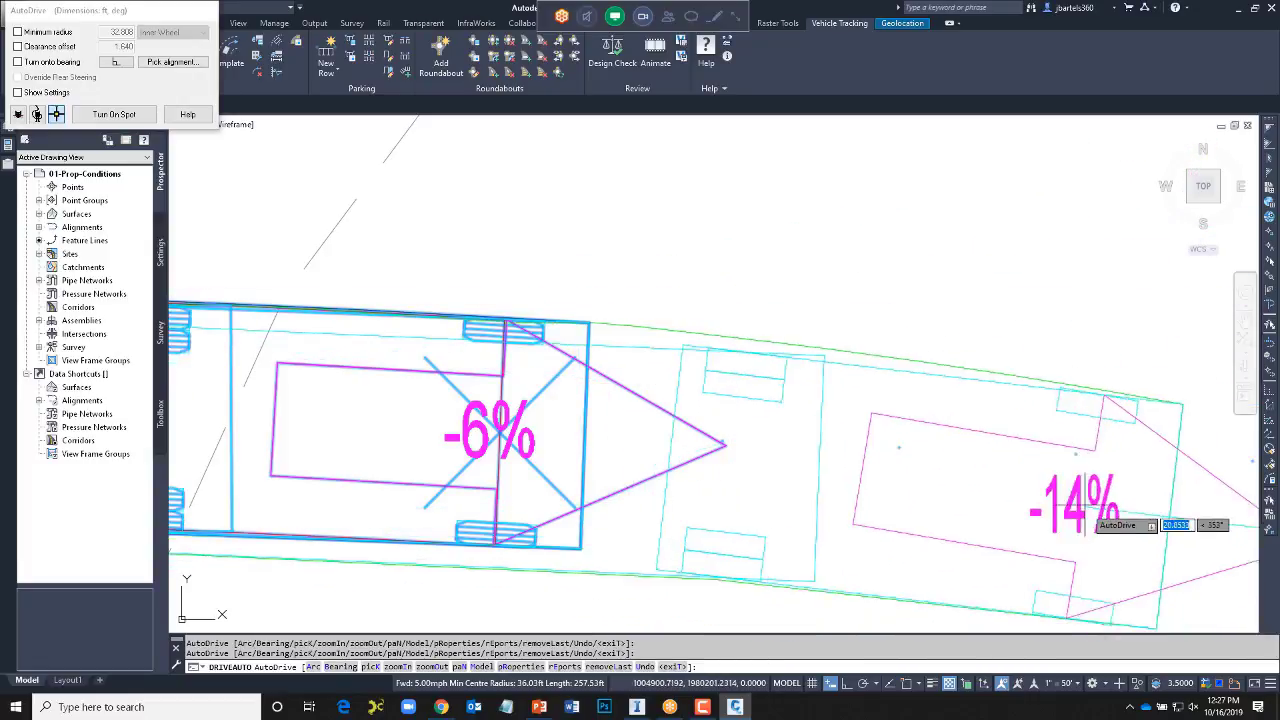
key(Escape)
scroll(900, 420, down, 3)
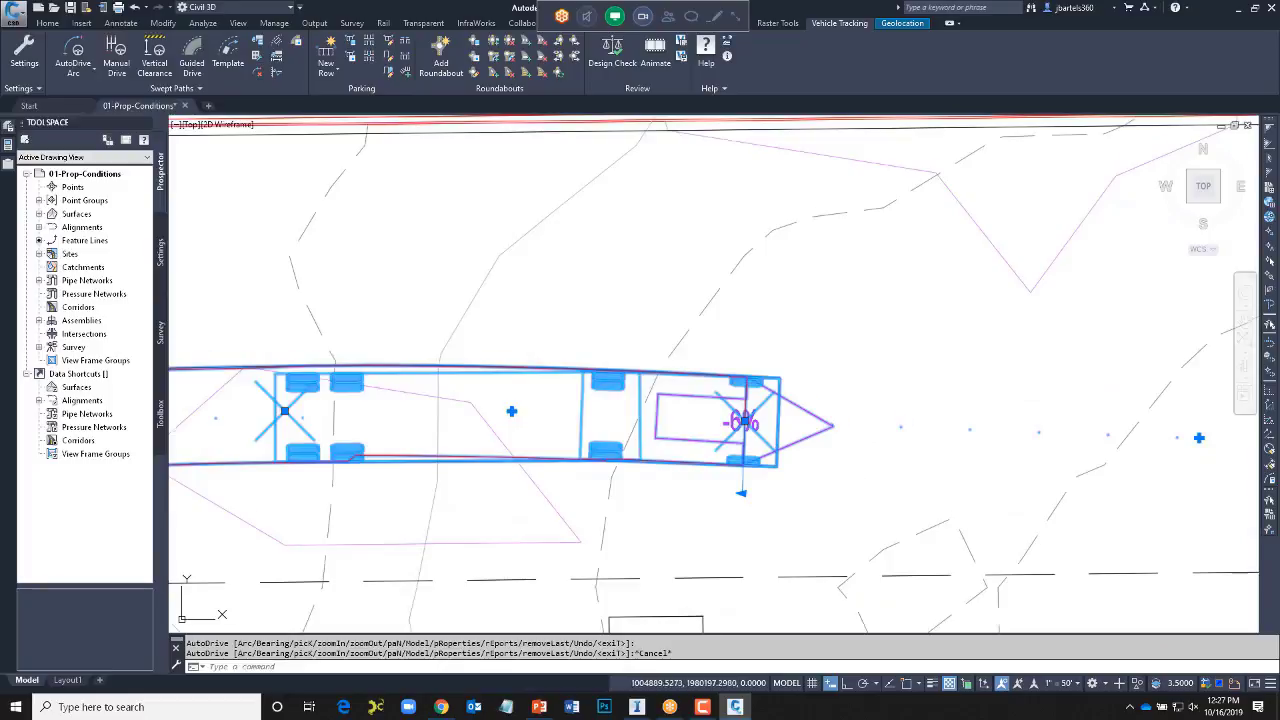
key(Escape)
- Examine the swept path against both curb returns at the northern entrance for overlaps
scroll(1006, 441, down, 2)
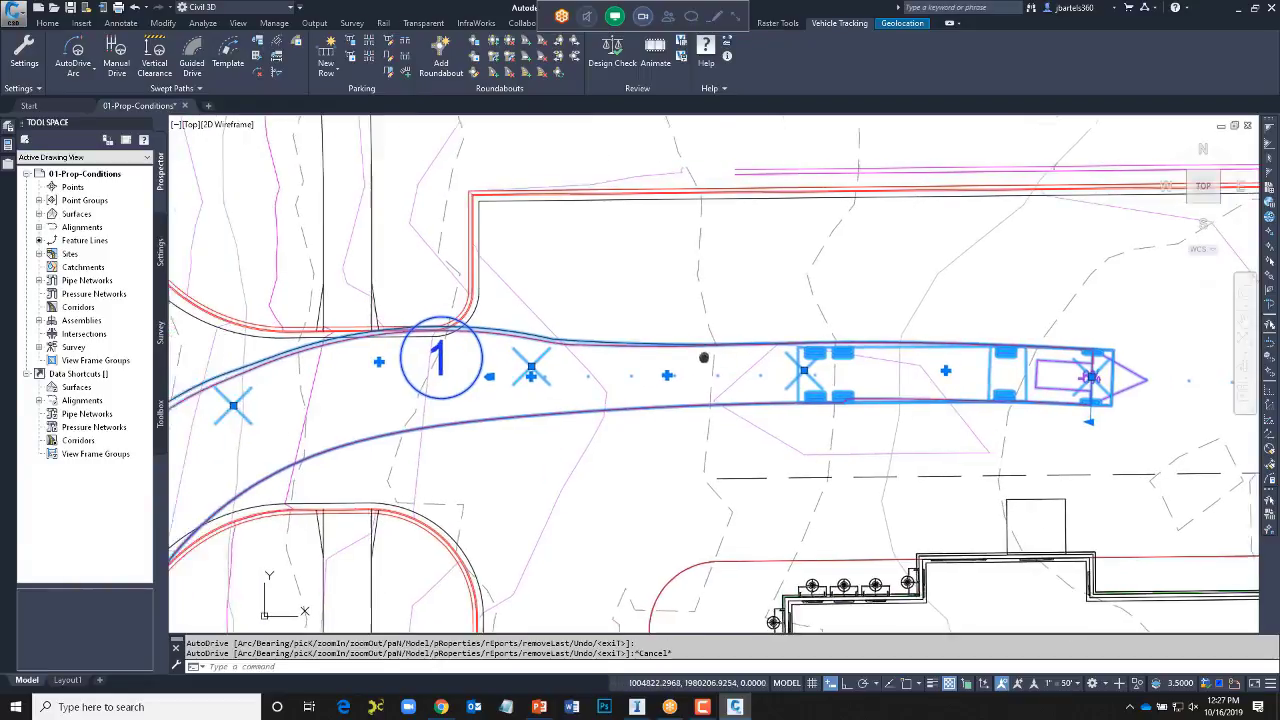
scroll(541, 345, up, 4)
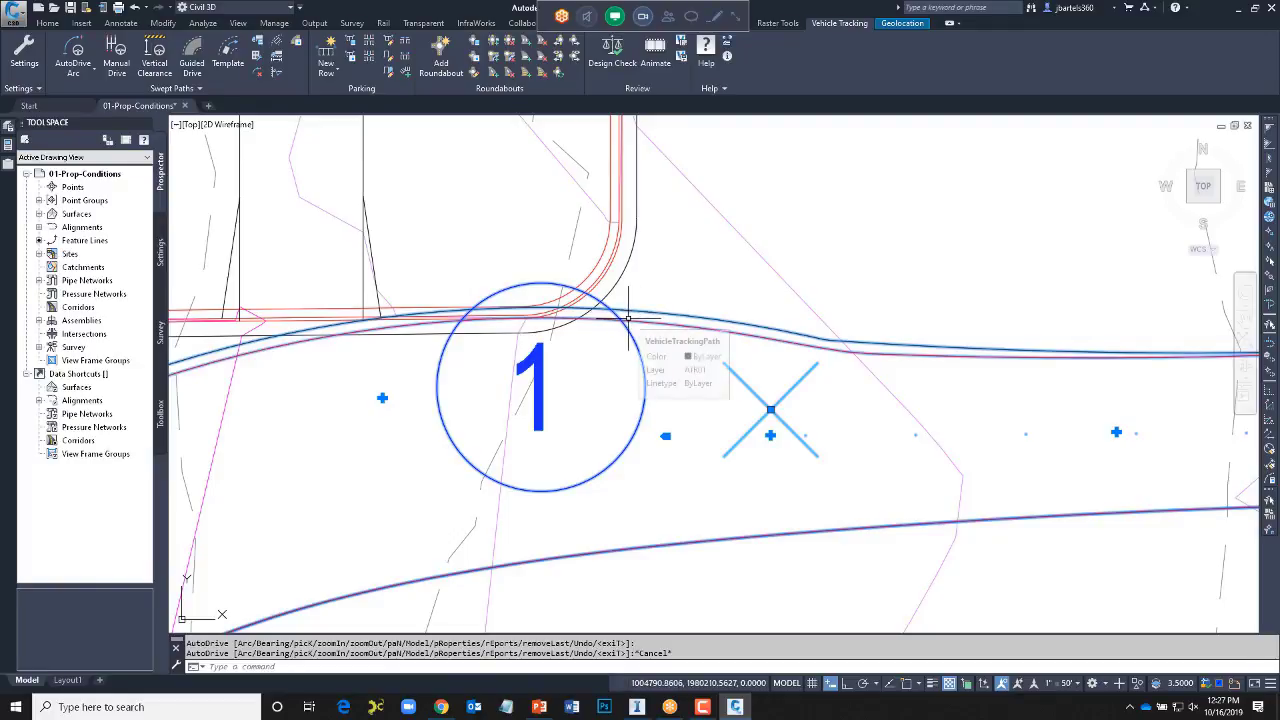
scroll(679, 365, down, 5)
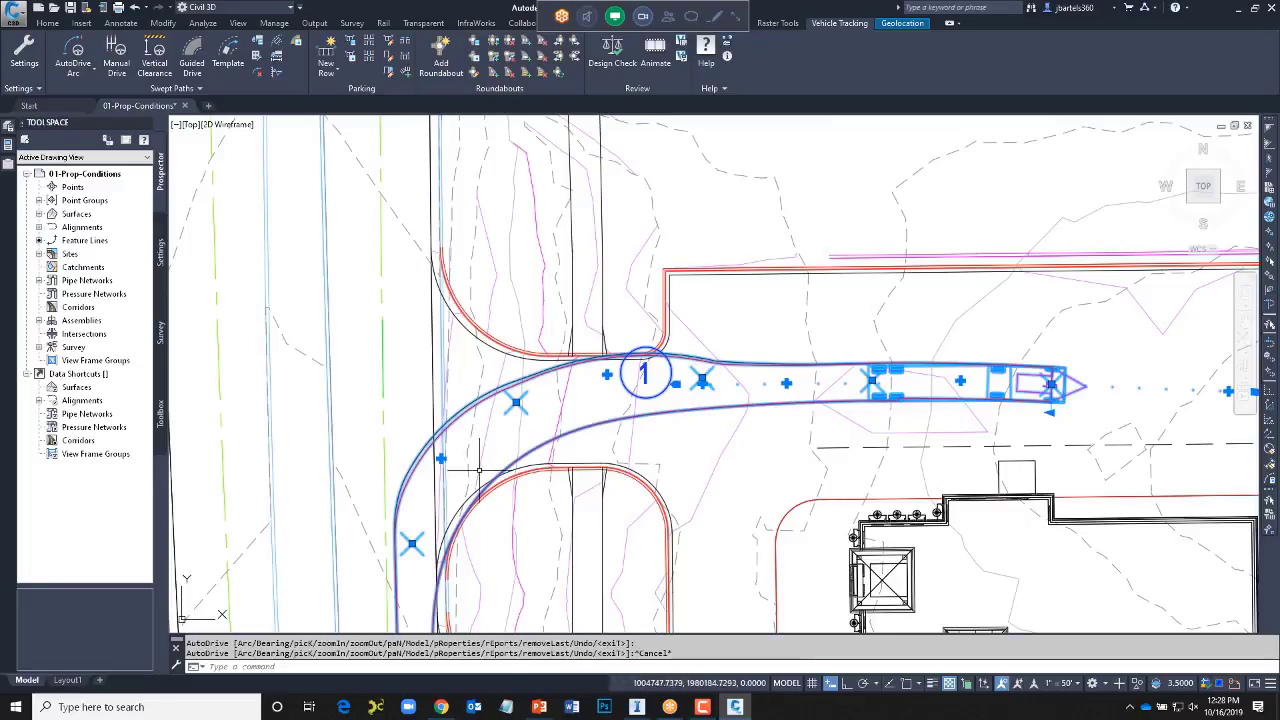
scroll(627, 396, up, 5)
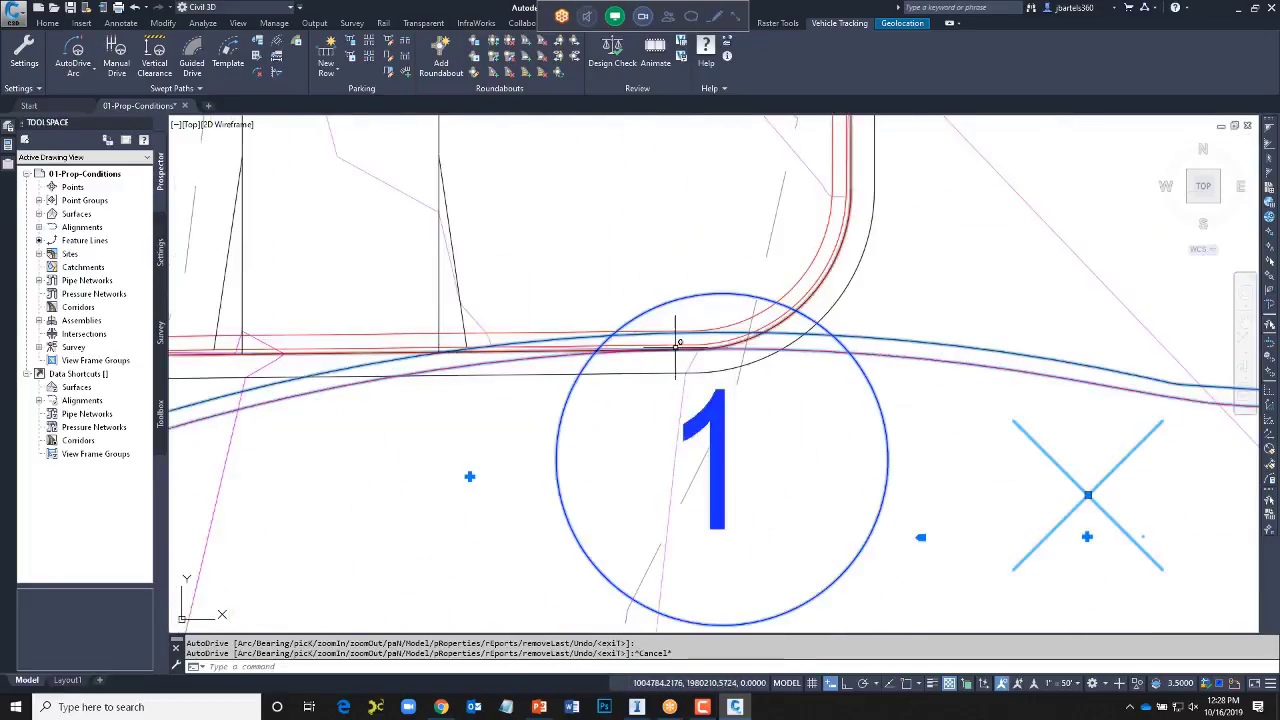
scroll(680, 366, down, 2)
middle_drag(720, 380, 565, 356)
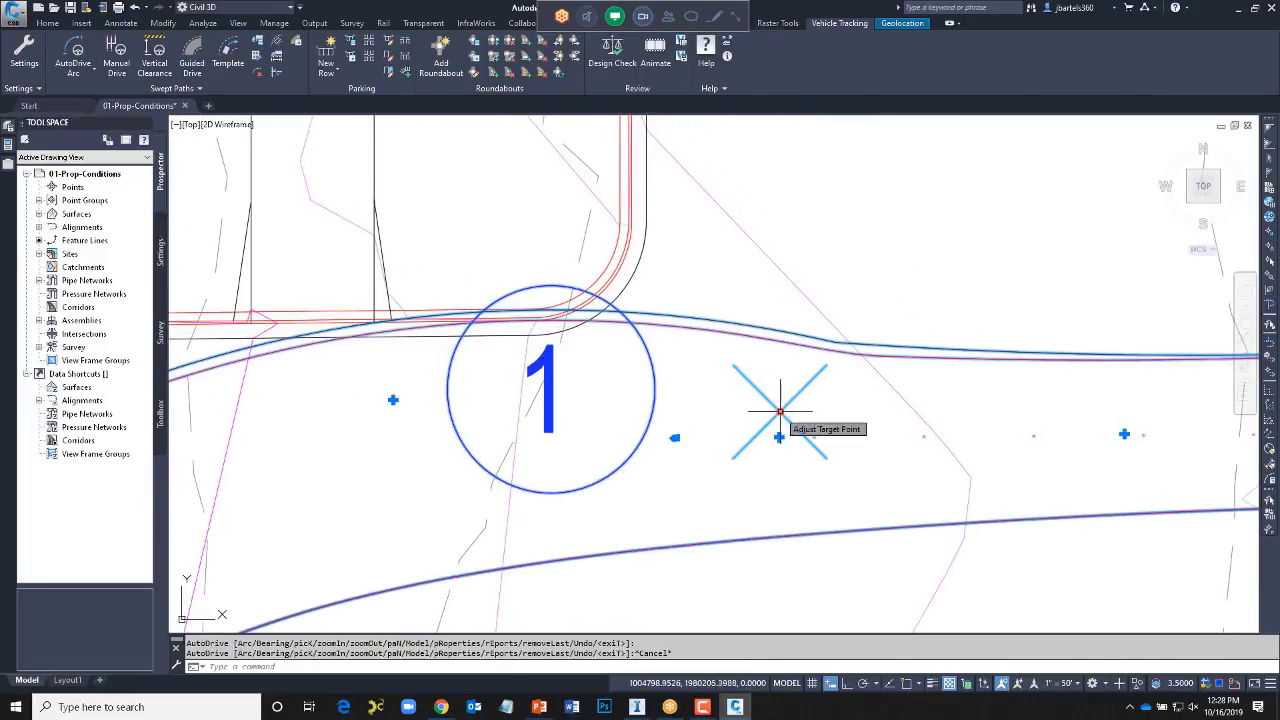
- Move the path's target point just inside the northern entrance slightly south, away from the entrance's north curb return
click(779, 410)
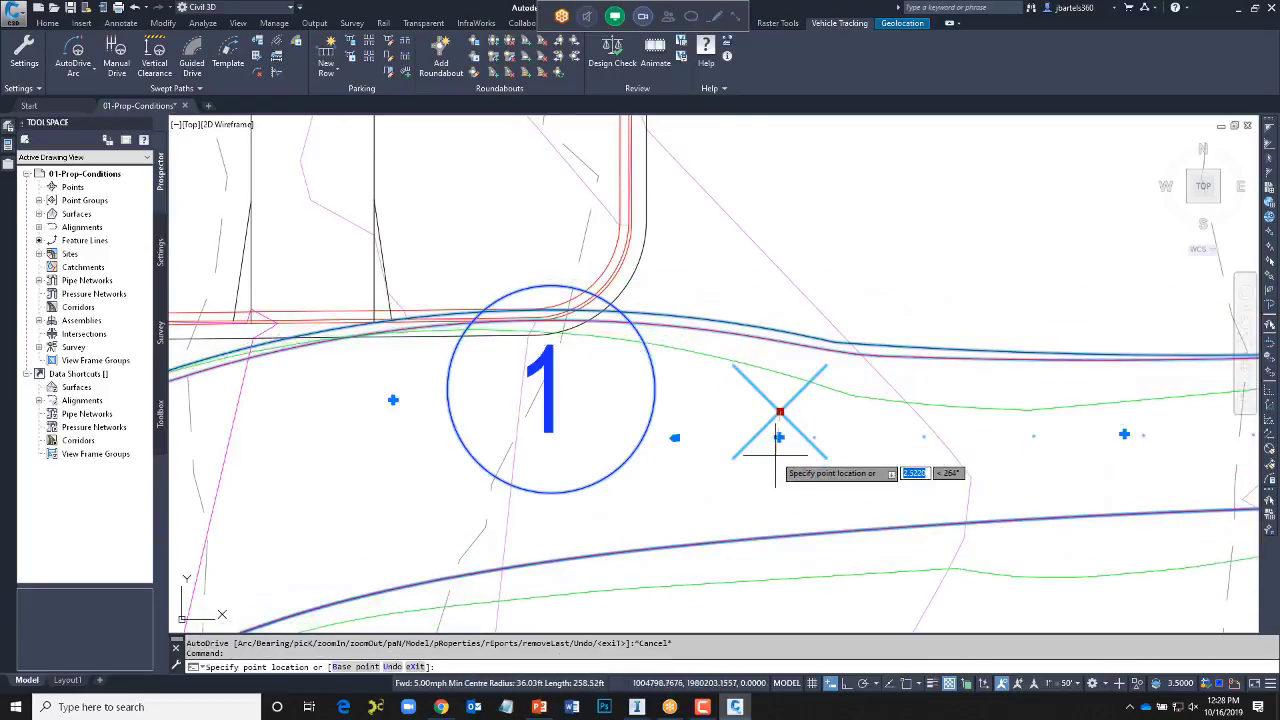
middle_drag(726, 429, 523, 357)
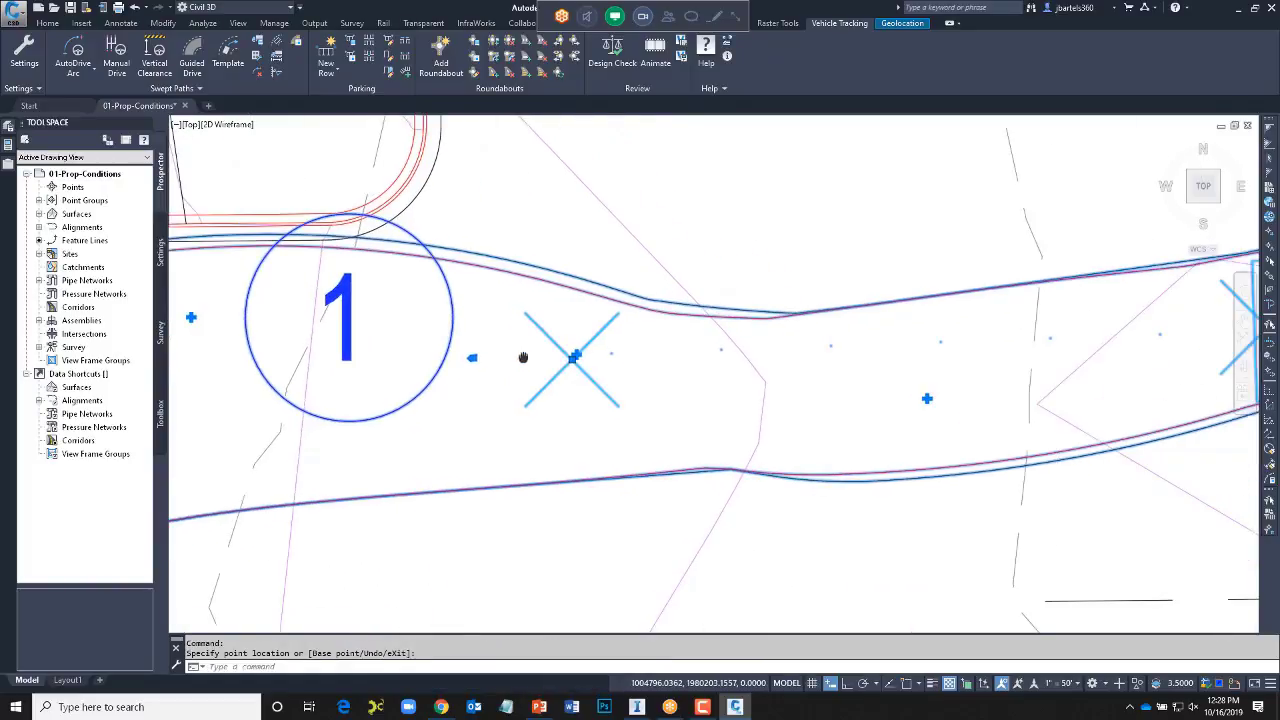
click(576, 364)
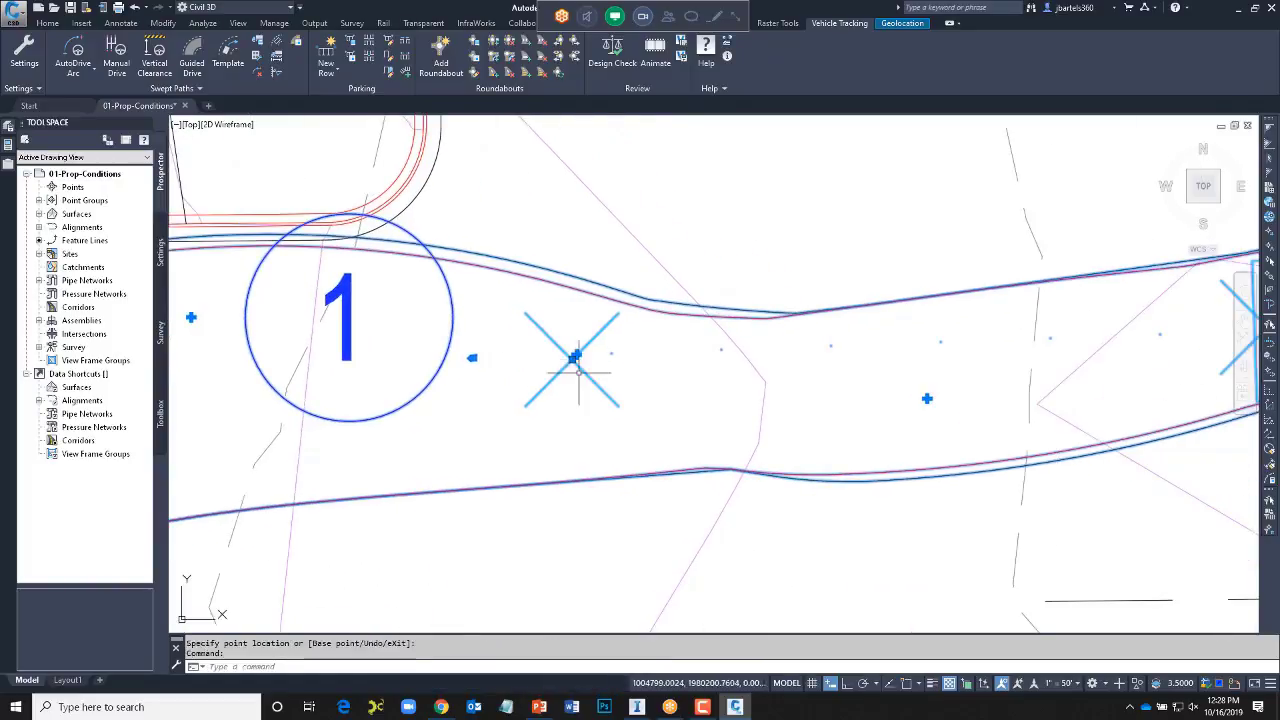
key(Return)
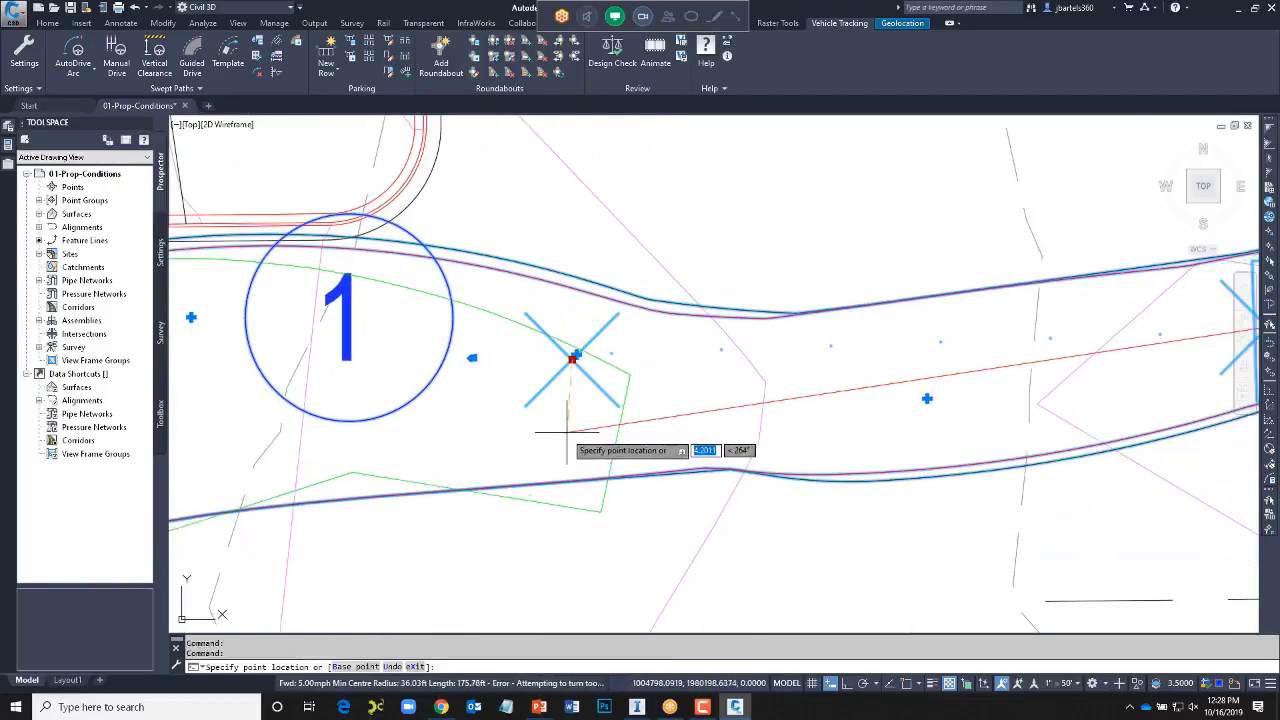
key(Return)
scroll(767, 432, down, 5)
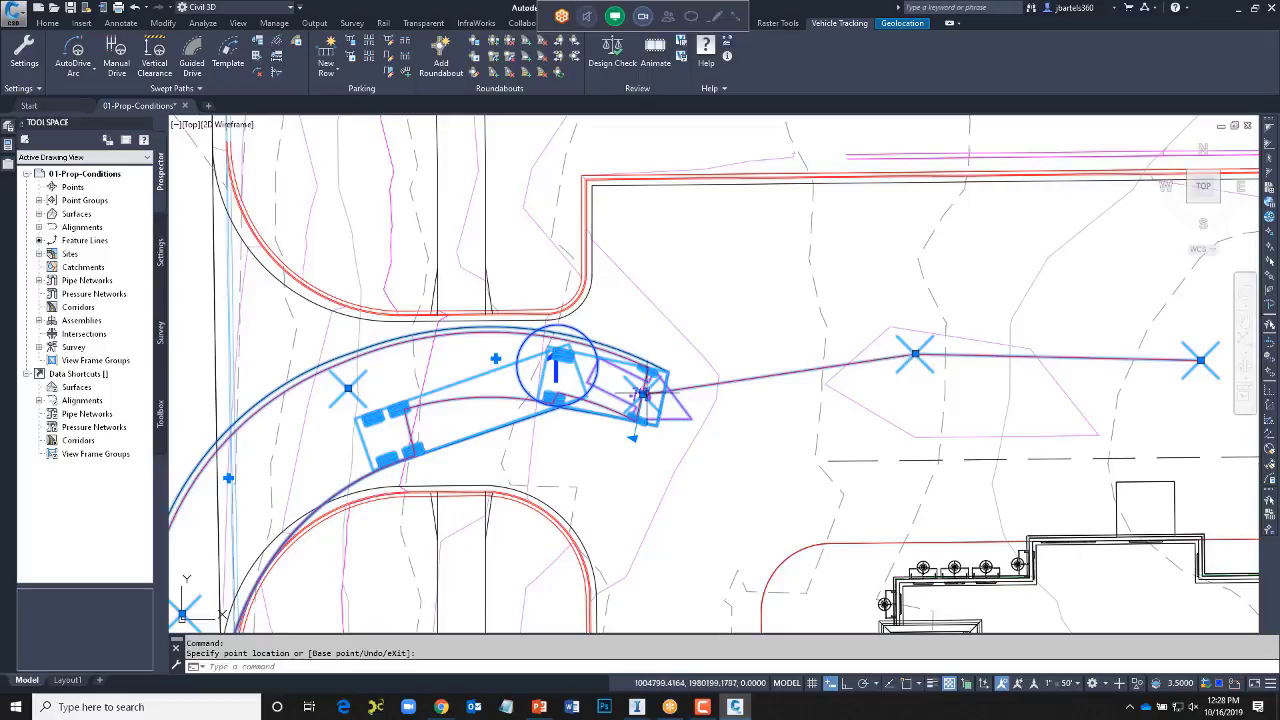
click(655, 364)
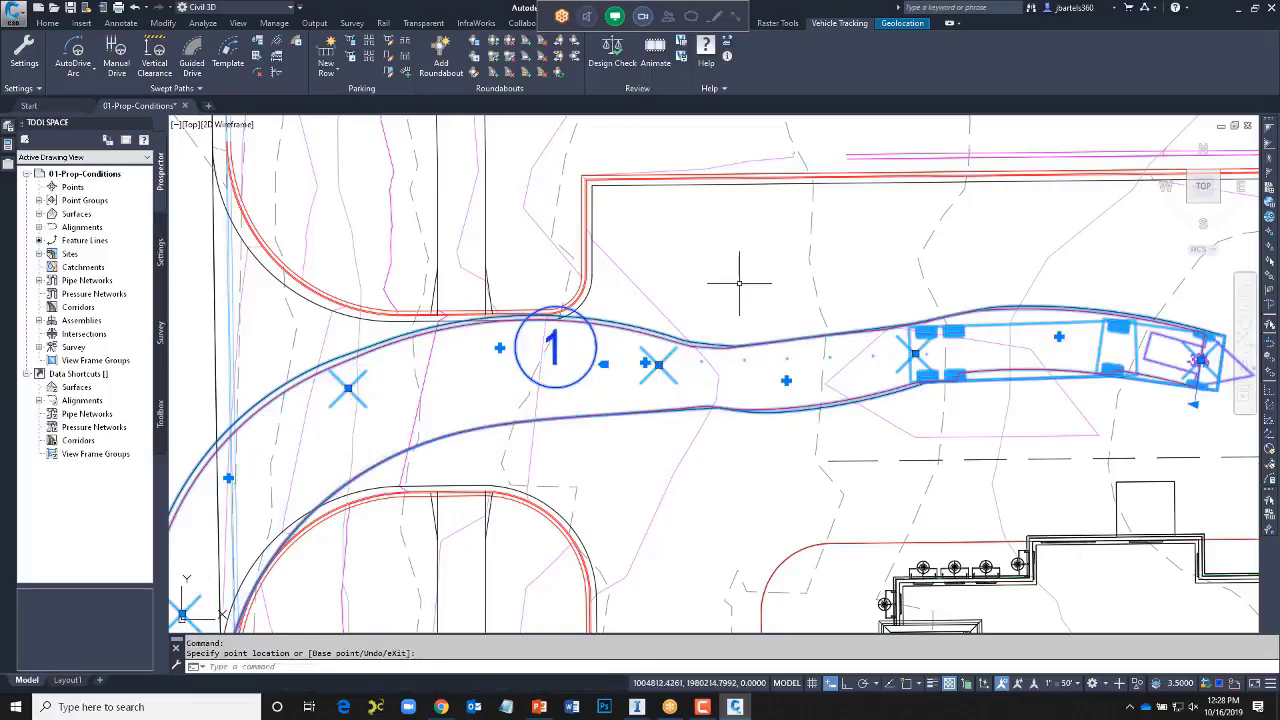
middle_drag(737, 277, 675, 263)
scroll(675, 263, down, 2)
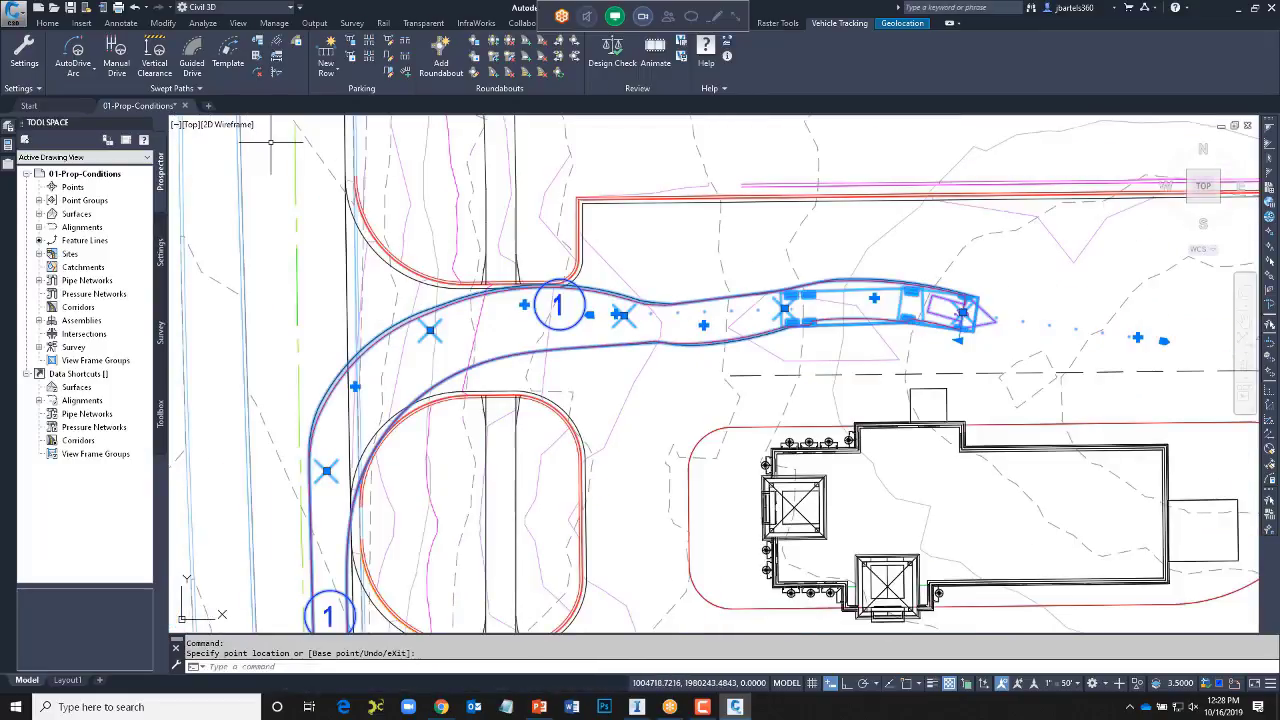
- Continue the WB-40's AutoDrive path and back it up to the straight stretch on the road, removing the maneuvers beyond
click(78, 48)
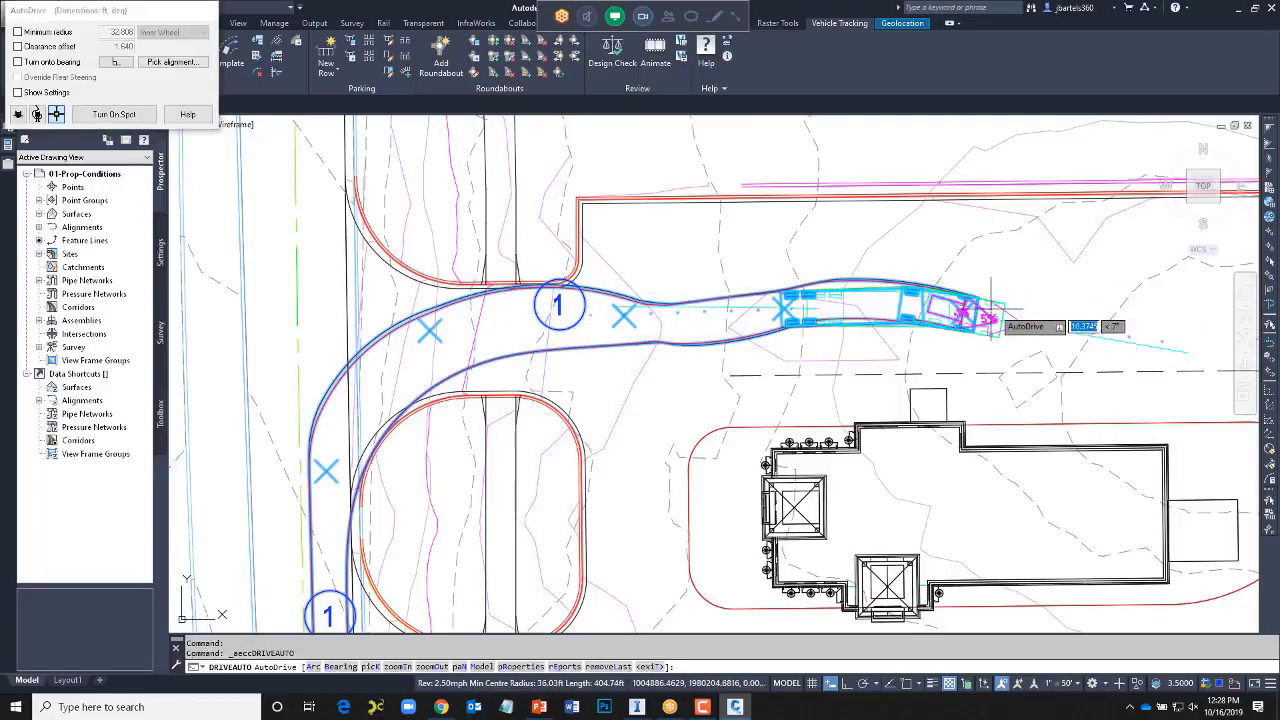
click(963, 310)
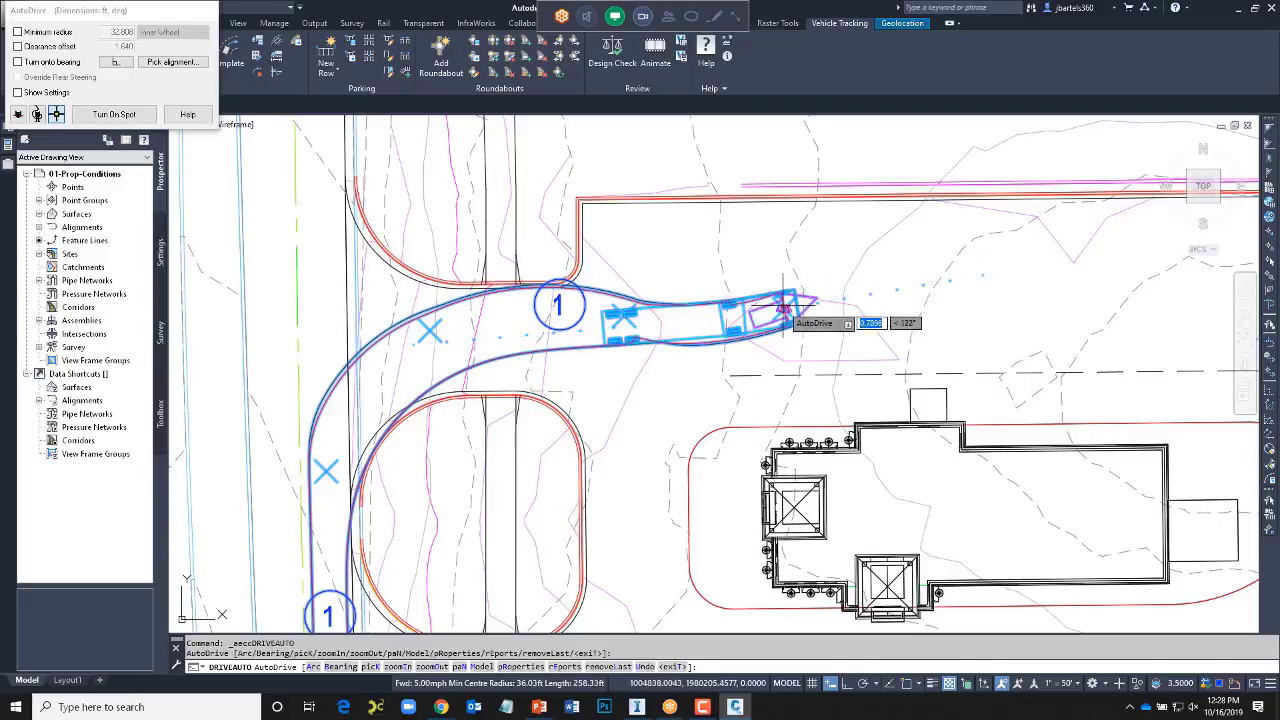
click(693, 310)
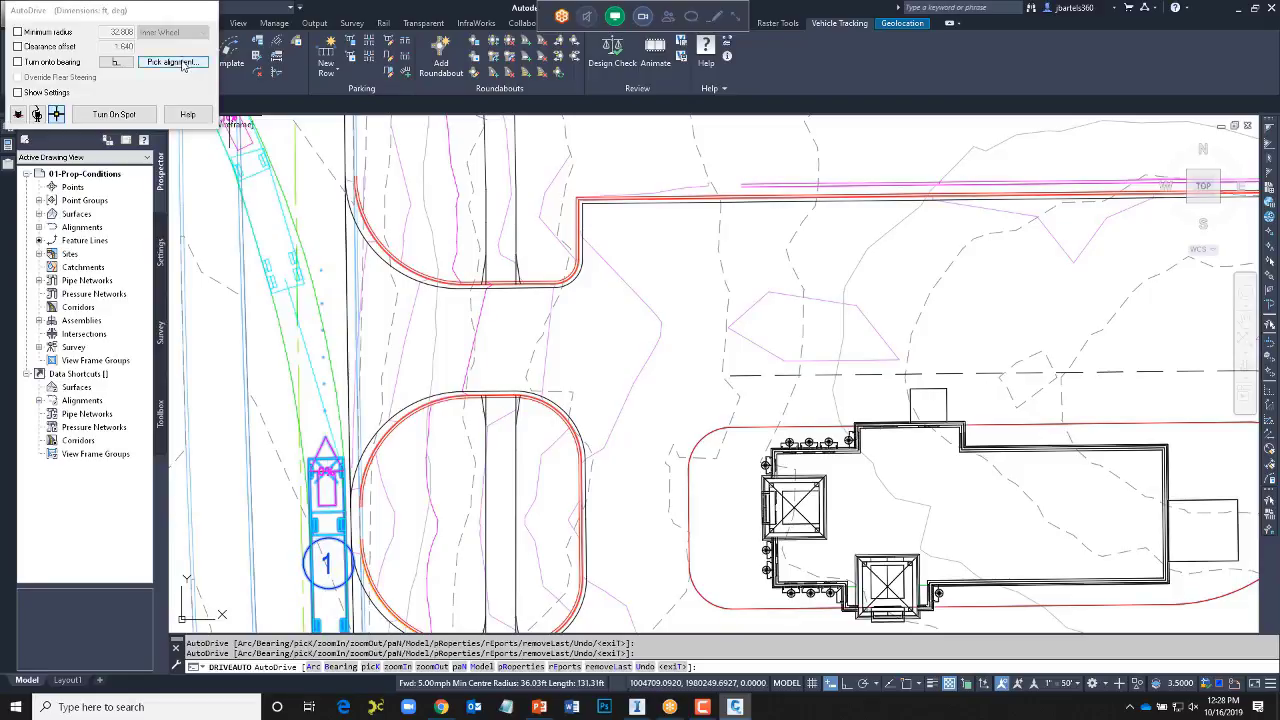
- Turn the WB-40 through the northern entrance onto the bearing of the site's north curb line, ending north of the building
click(172, 62)
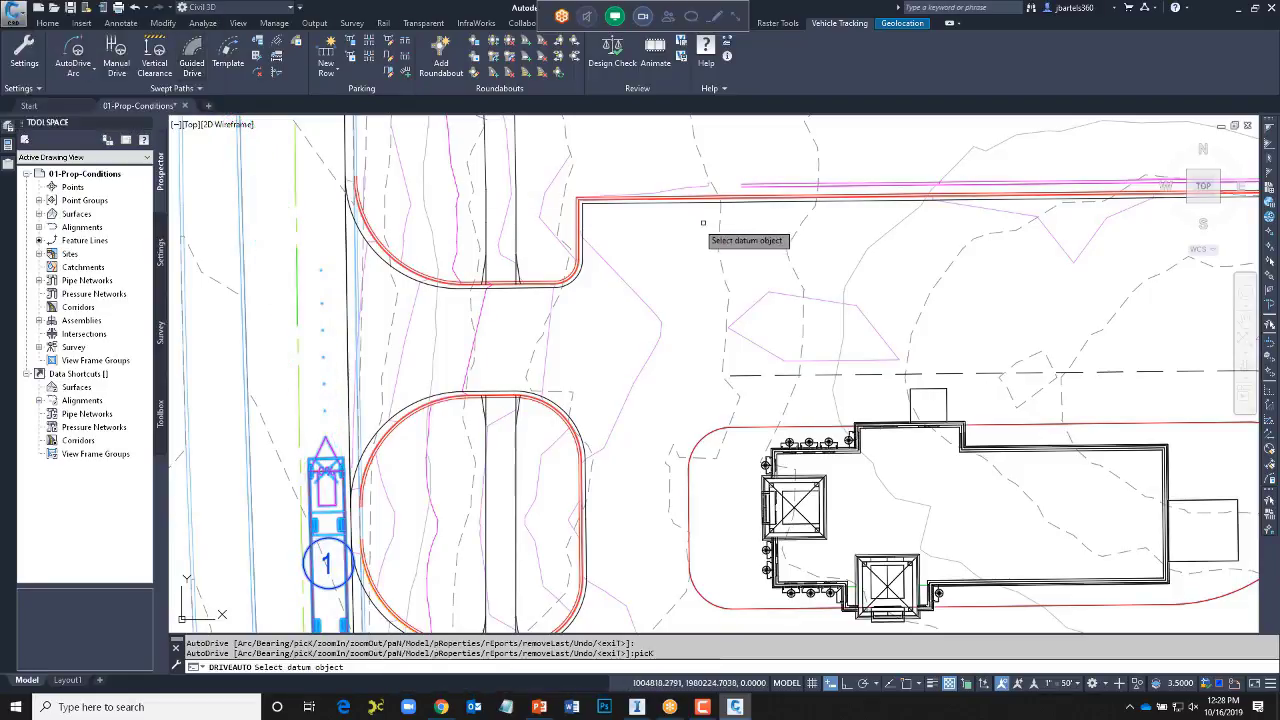
click(743, 192)
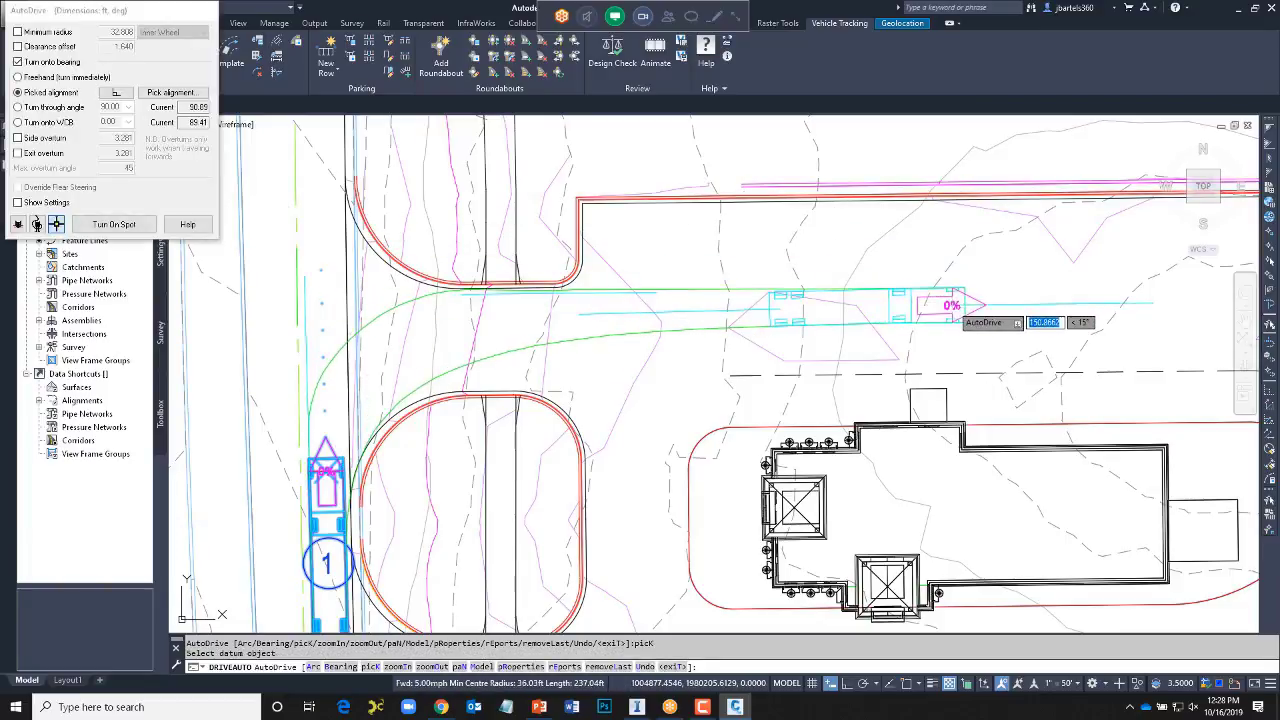
click(949, 314)
- Align the next turn with the site's east curb and drive the WB-40 around the building's northeast corner, heading south
scroll(690, 318, down, 2)
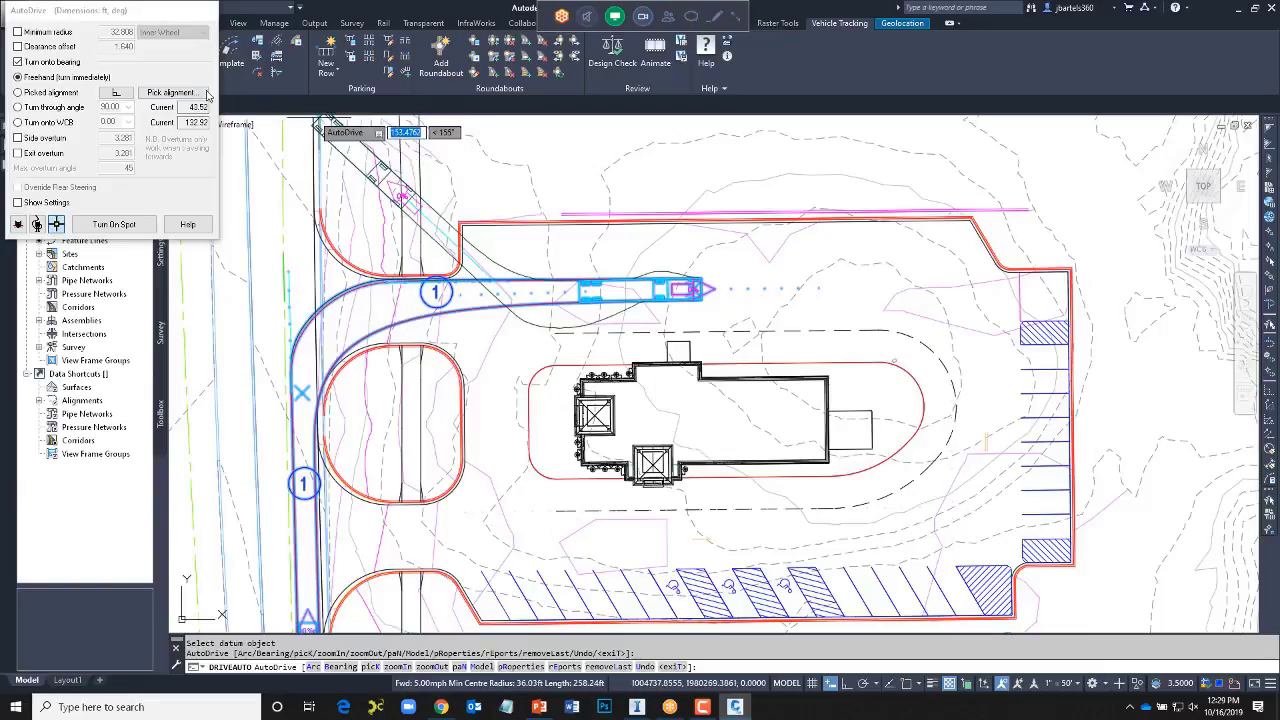
click(170, 92)
scroll(1030, 320, up, 3)
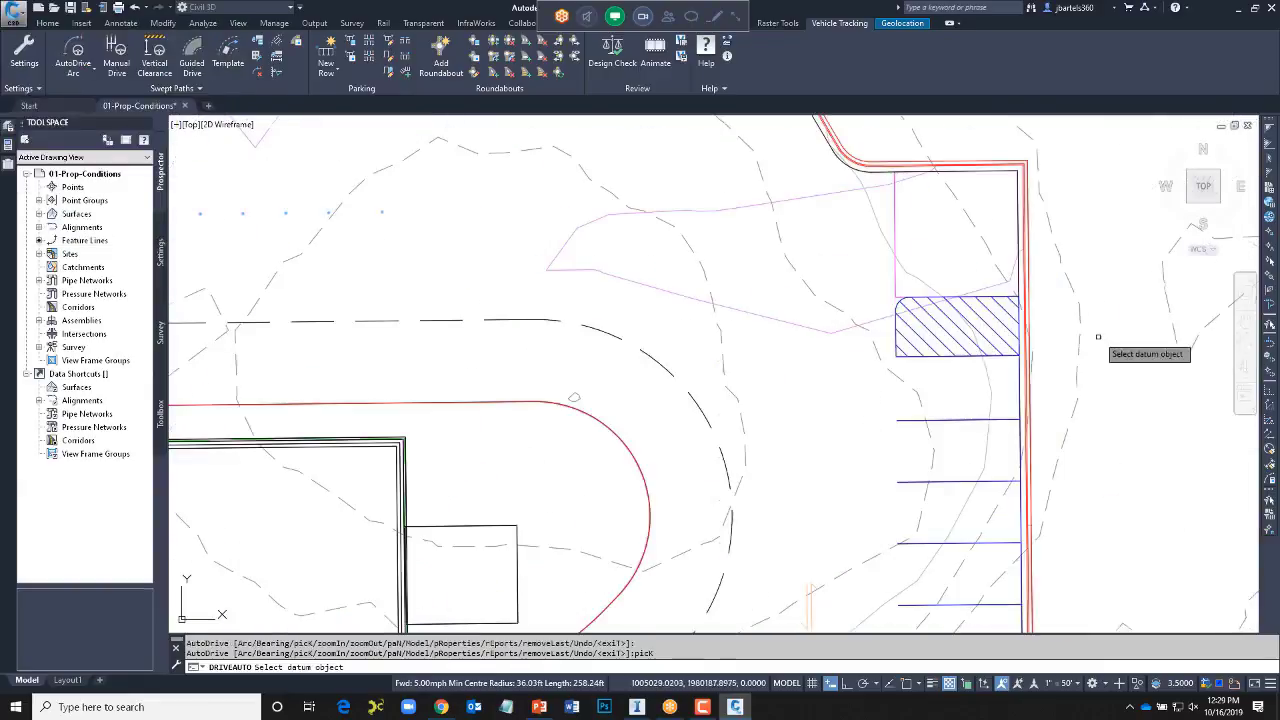
click(1029, 320)
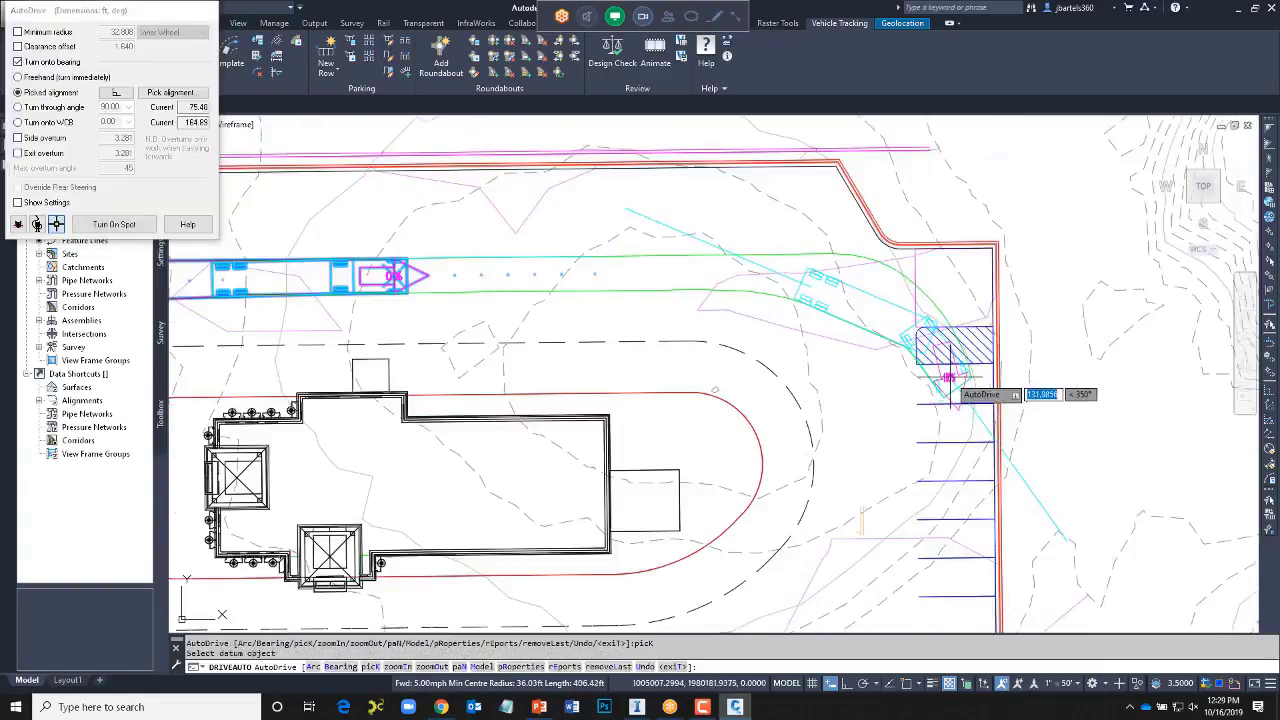
click(853, 447)
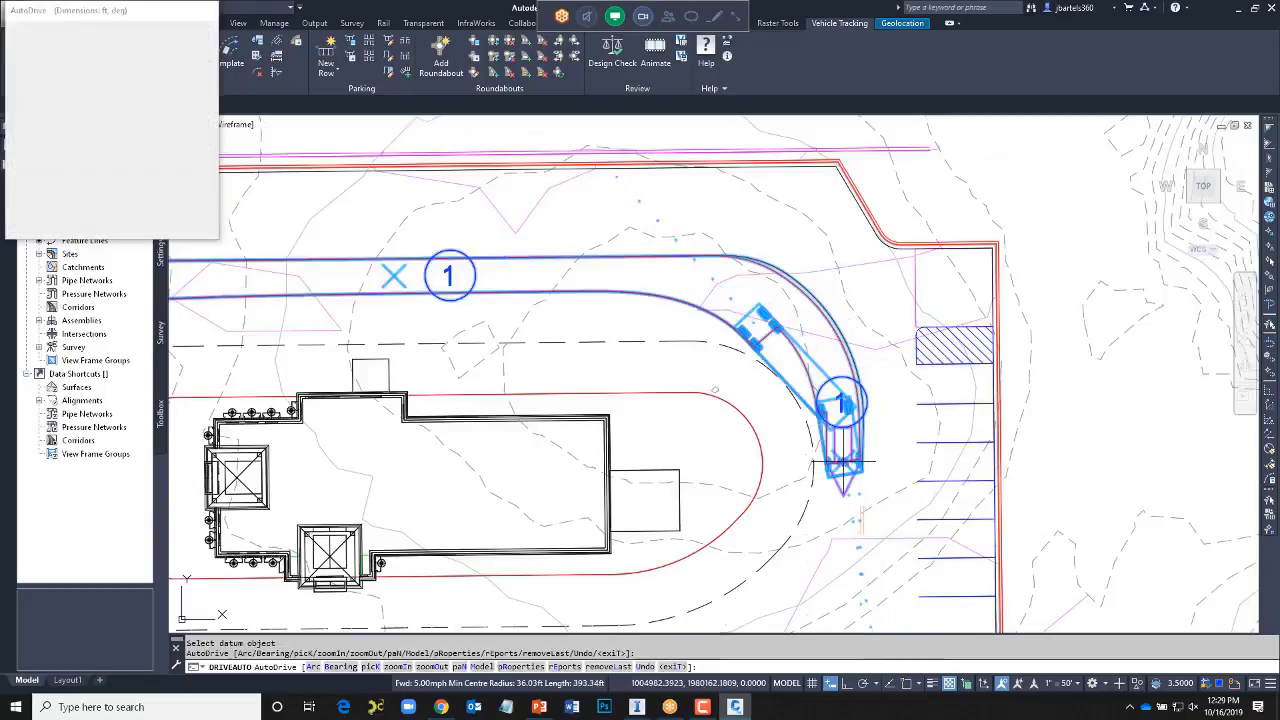
- Align the next turn with the site's south curb and drive the WB-40 west in front of the building's south tower
click(170, 92)
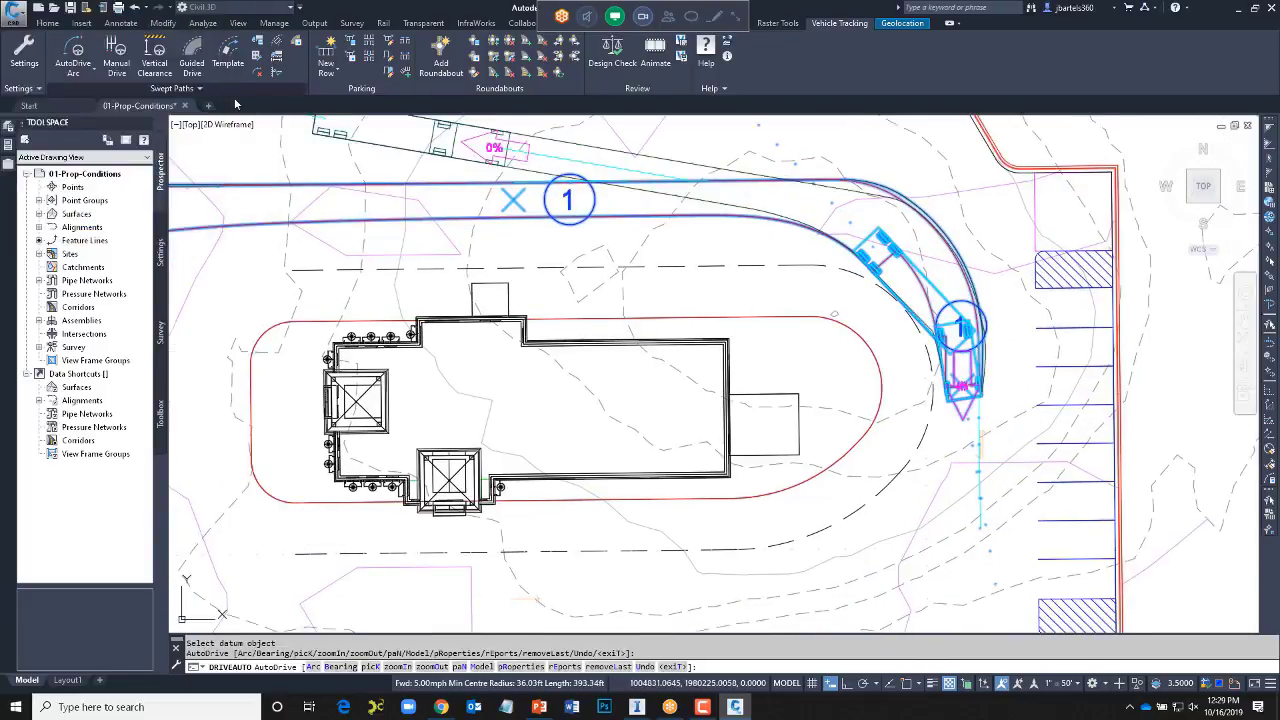
scroll(516, 193, down, 4)
mouse_move(590, 332)
middle_down()
mouse_move(634, 352)
mouse_move(600, 330)
middle_up()
scroll(590, 348, up, 4)
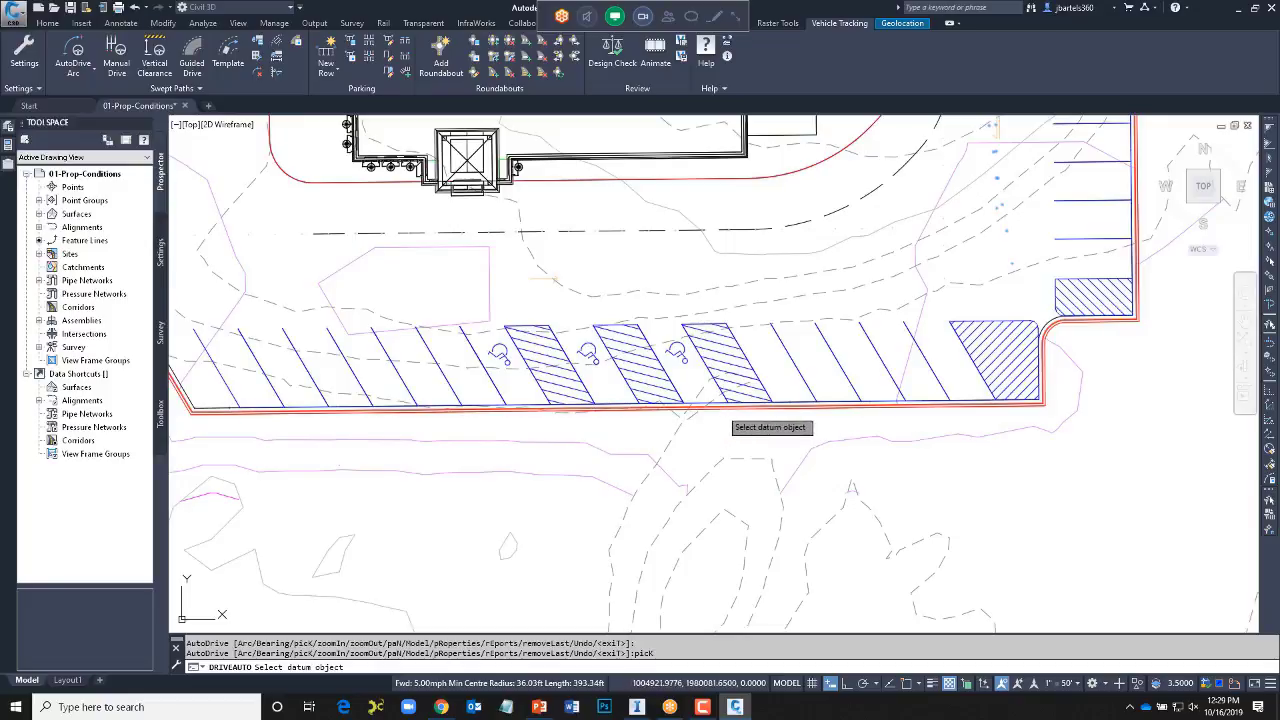
click(718, 411)
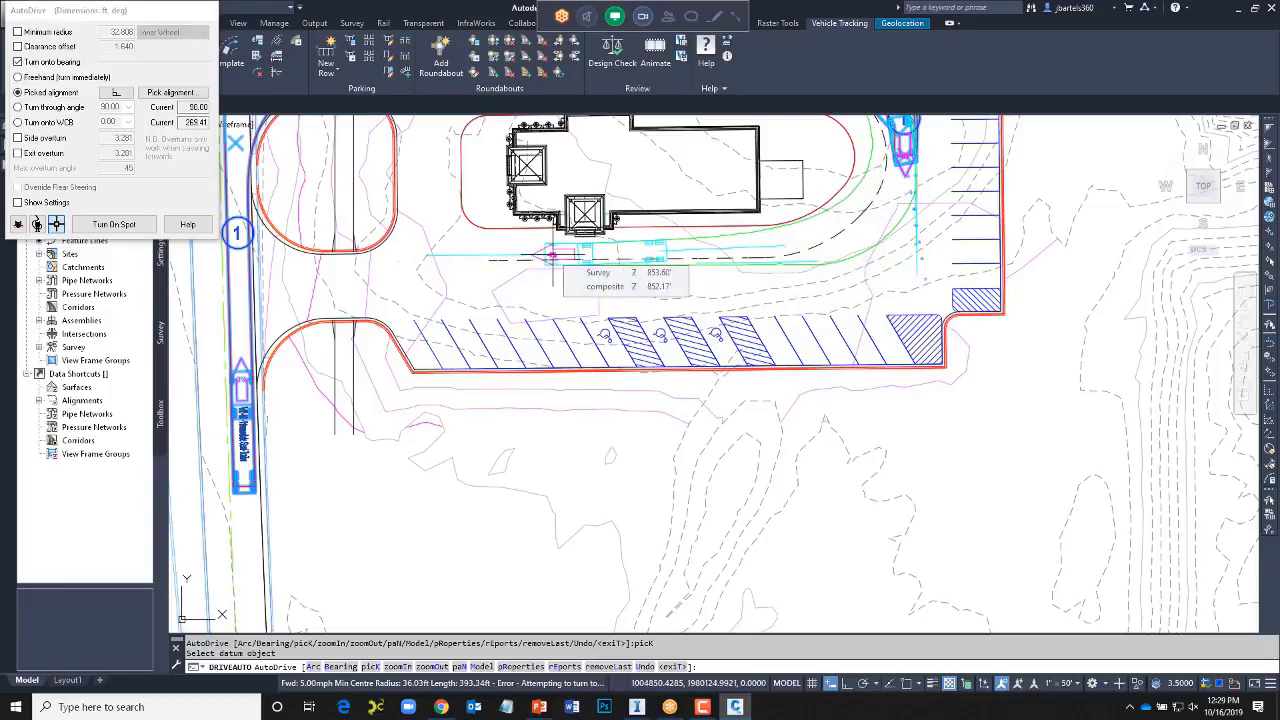
click(553, 257)
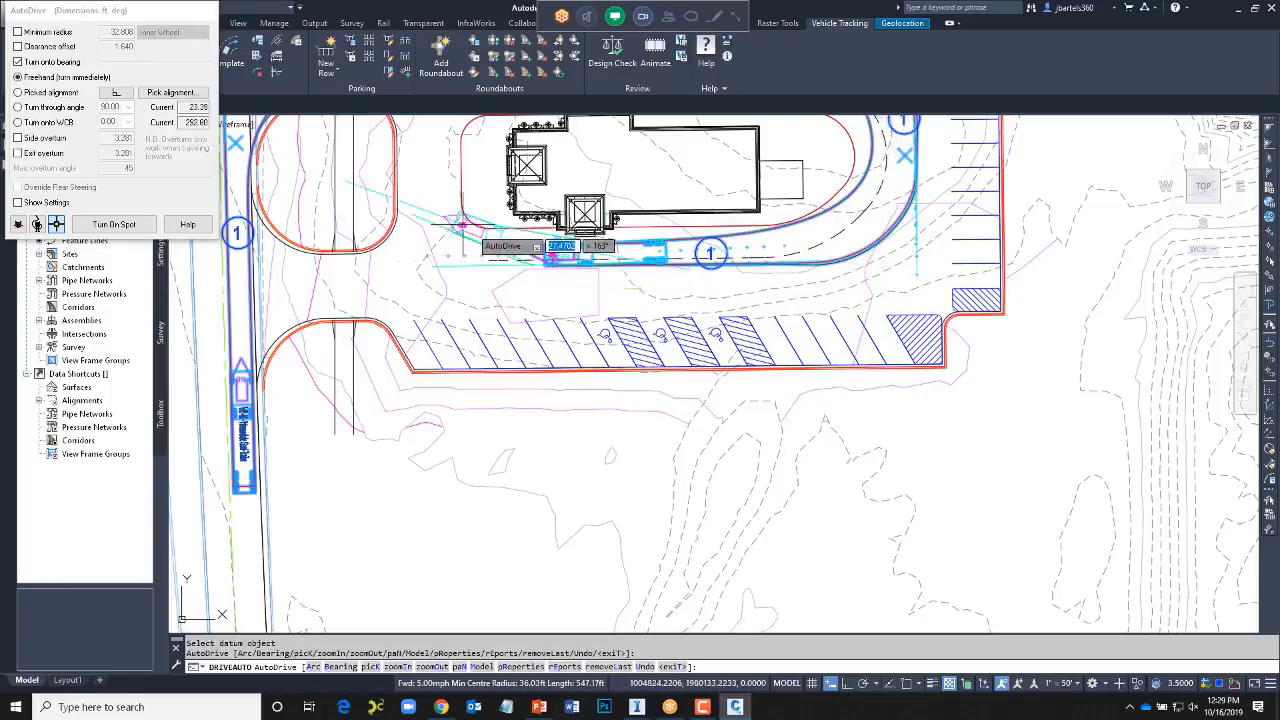
- Turn off turning onto a bearing, reverse the WB-40 east along the drive south of the building, and end the path
click(17, 62)
scroll(737, 248, up, 4)
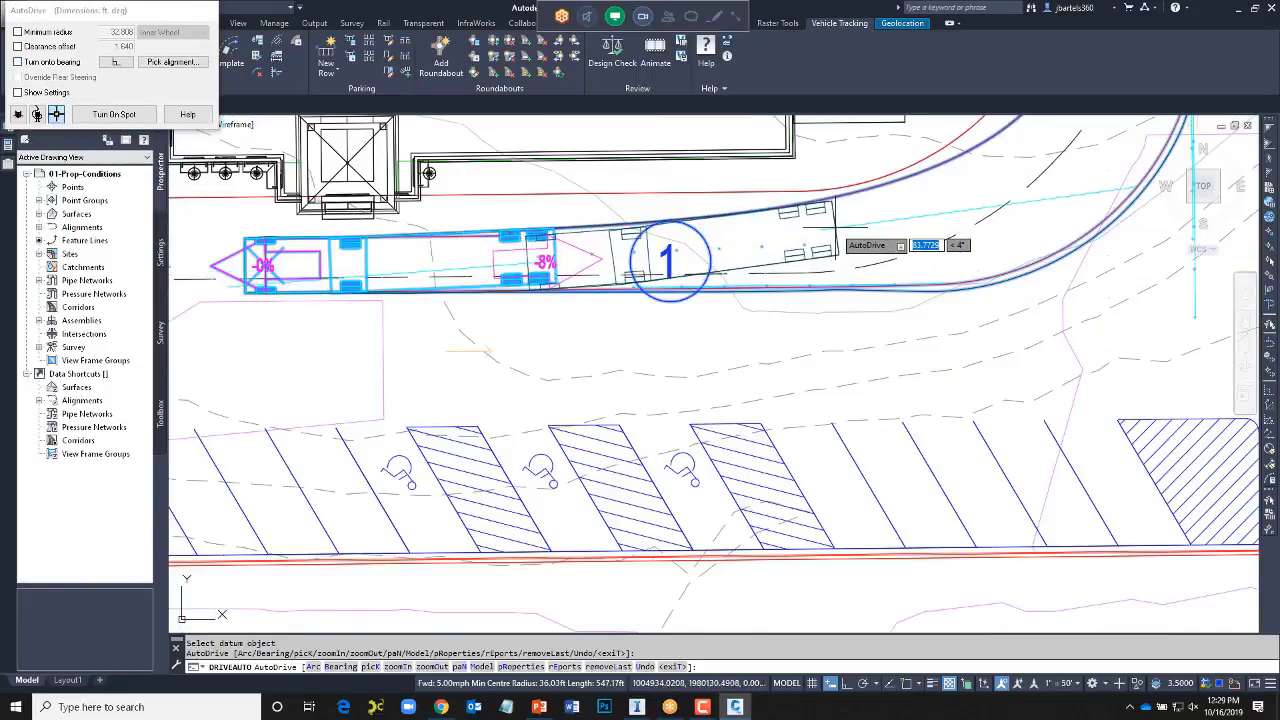
click(836, 236)
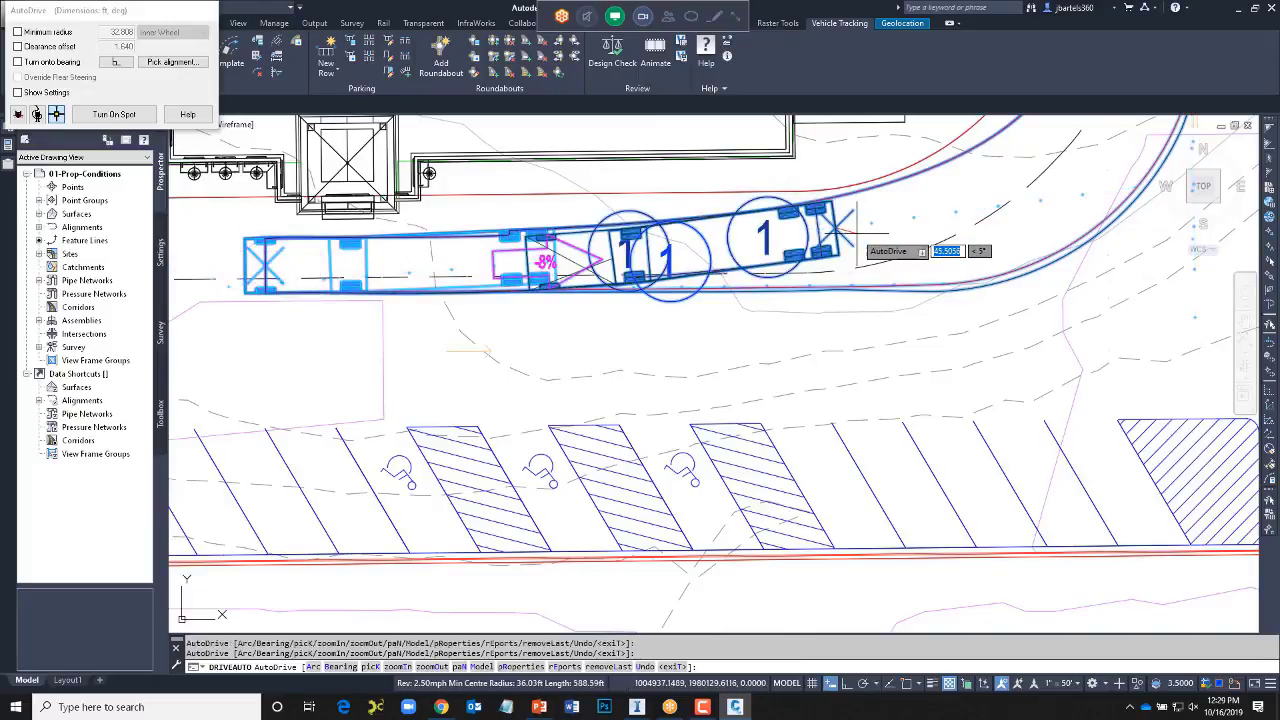
key(Escape)
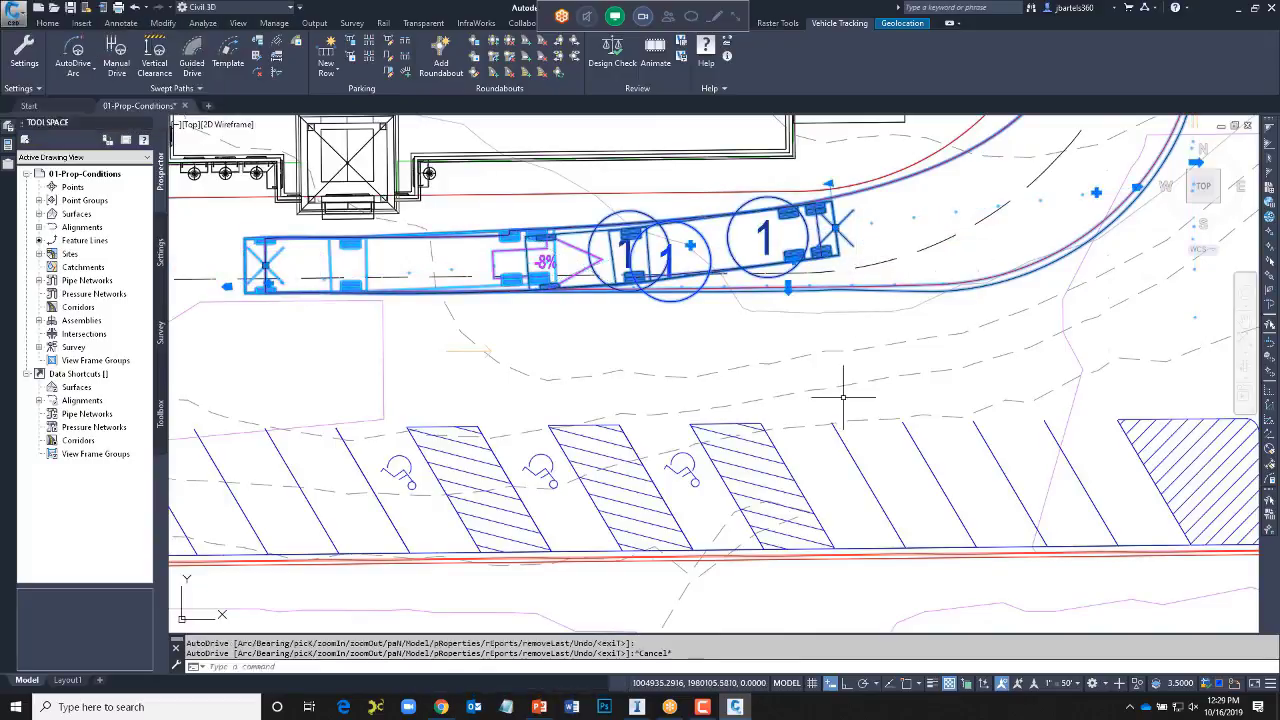
- Review the full route around the building and preview the WB-40's body outline with visibility sightlines along the path, without placing it
scroll(845, 400, down, 2)
middle_drag(825, 403, 852, 543)
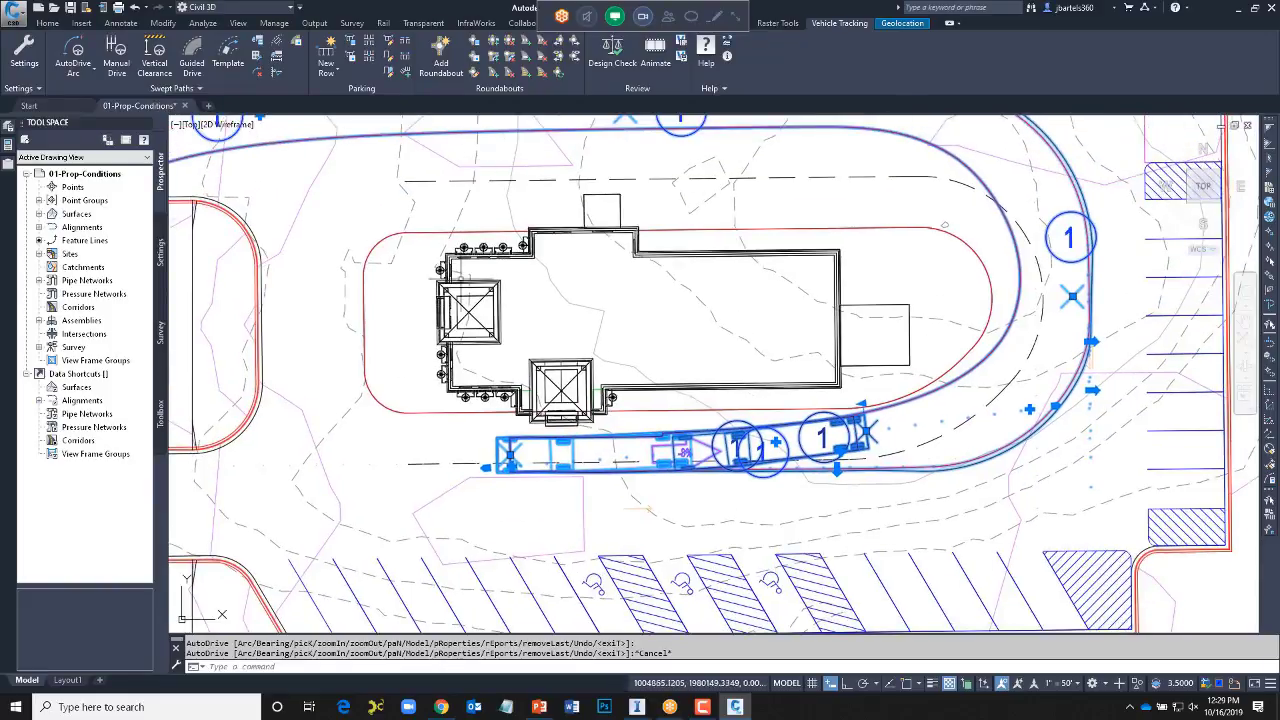
scroll(304, 371, down, 2)
middle_drag(304, 371, 464, 397)
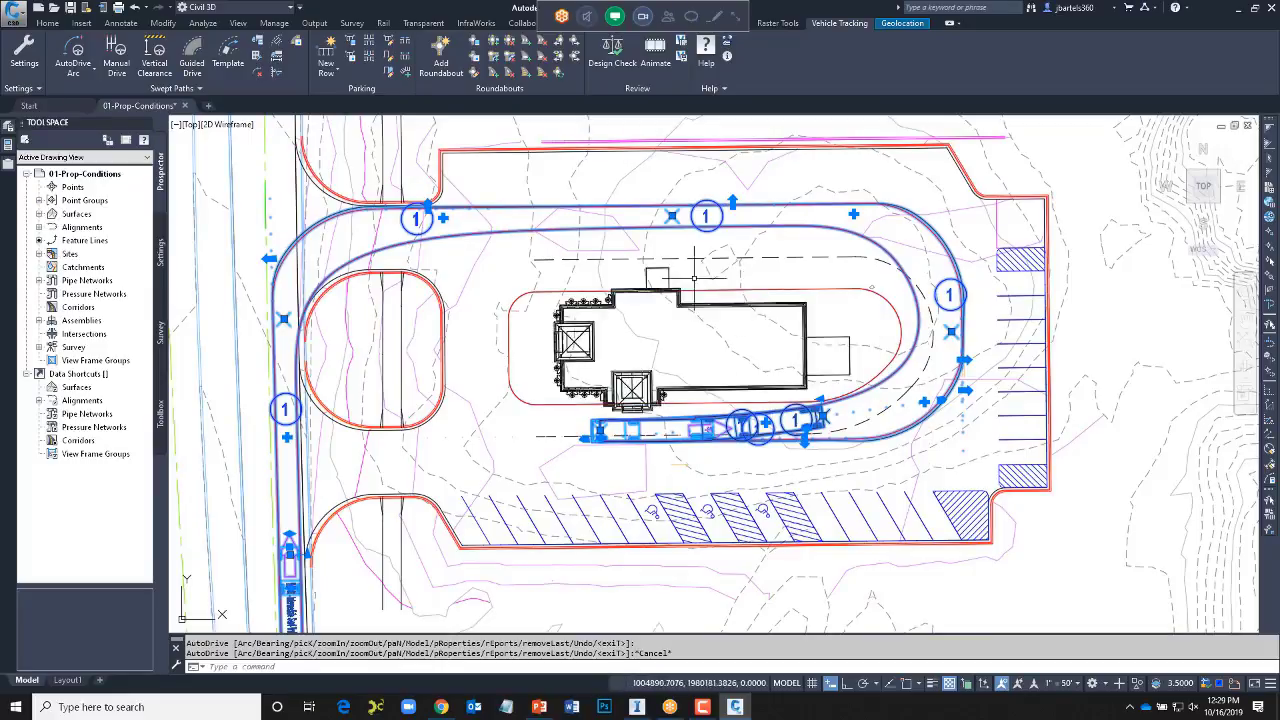
click(276, 44)
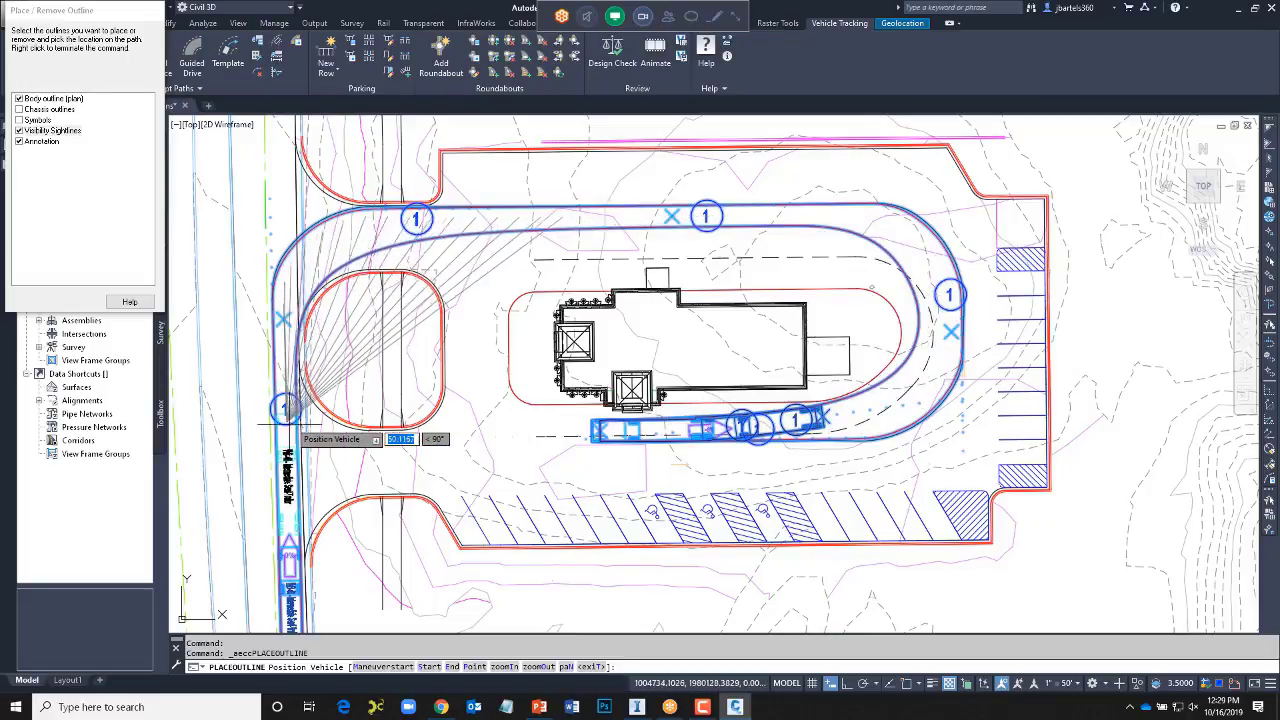
key(Escape)
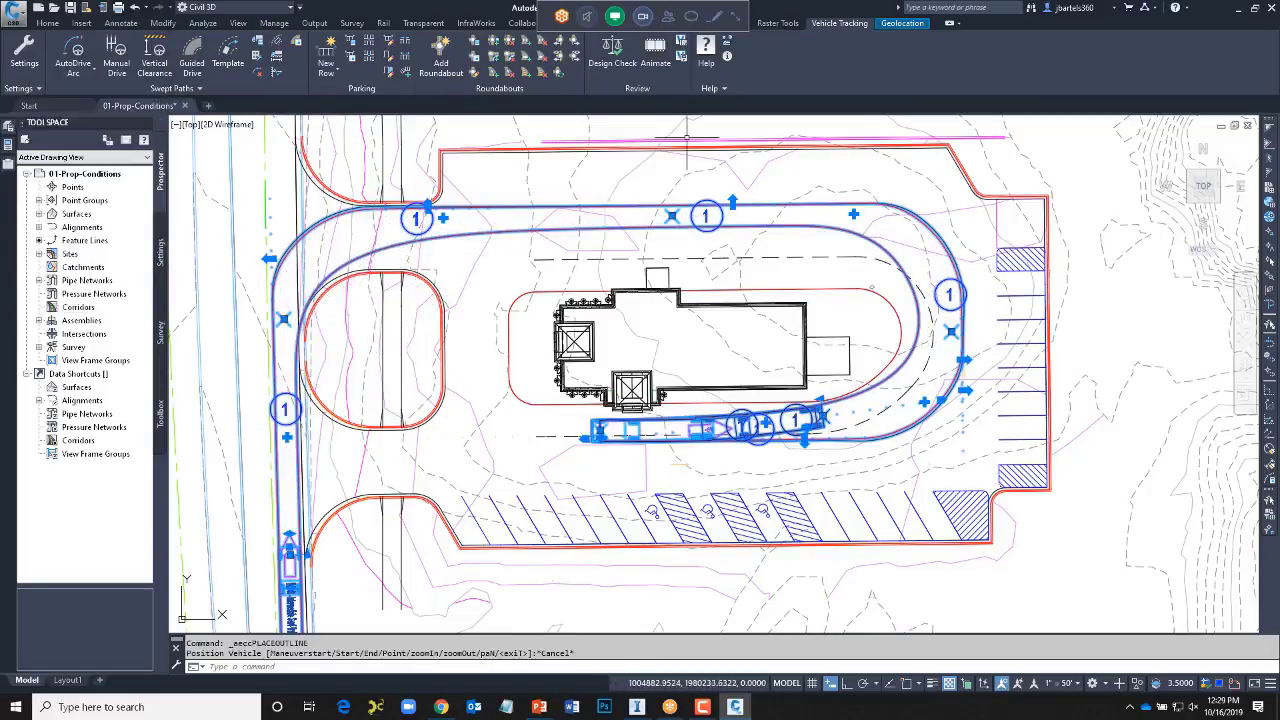
- Set the surface options in the swept path's properties and accept them
click(682, 57)
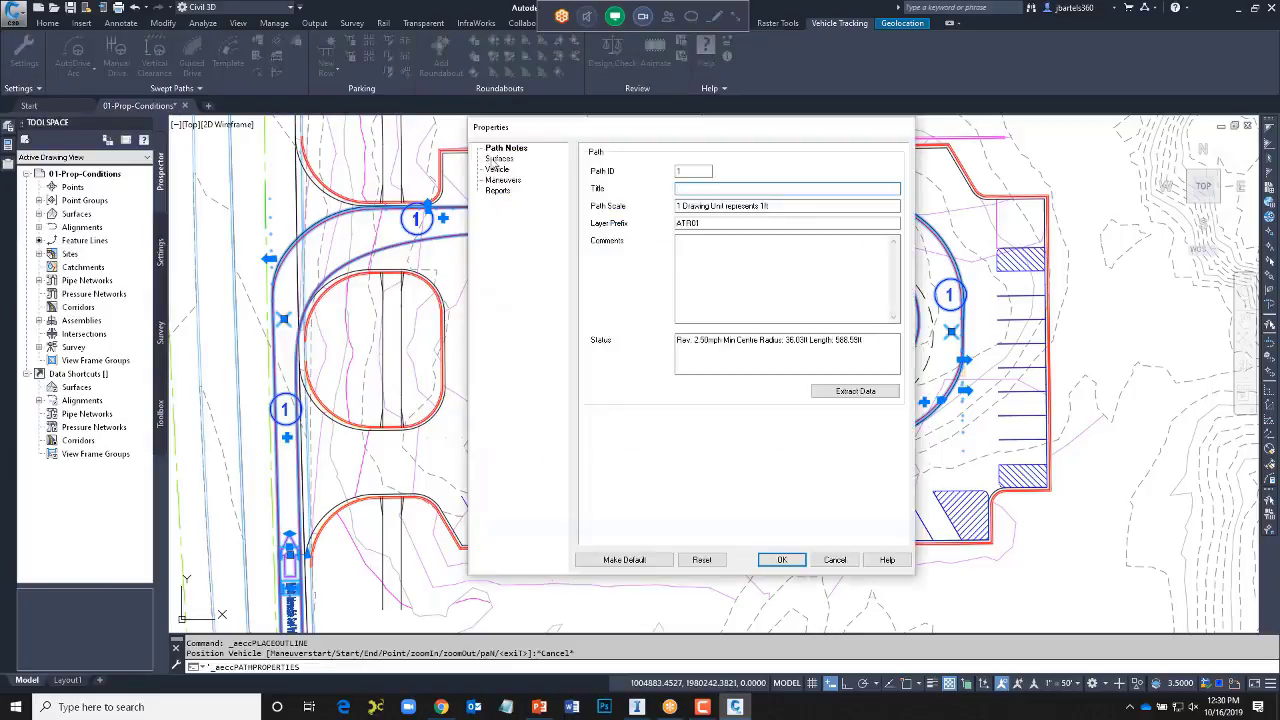
click(497, 159)
click(745, 185)
click(746, 203)
click(595, 203)
click(783, 560)
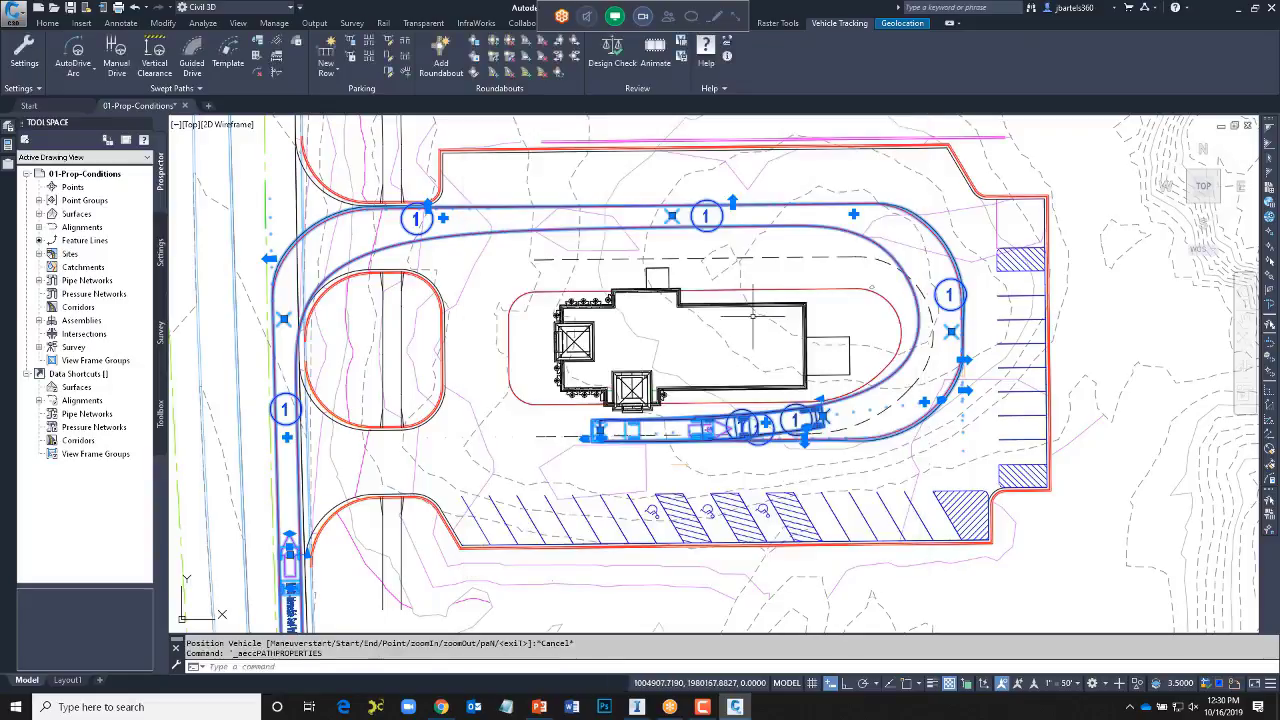
- Animate the WB-40 path in a 3D view using a camera that tracks the vehicle
click(662, 55)
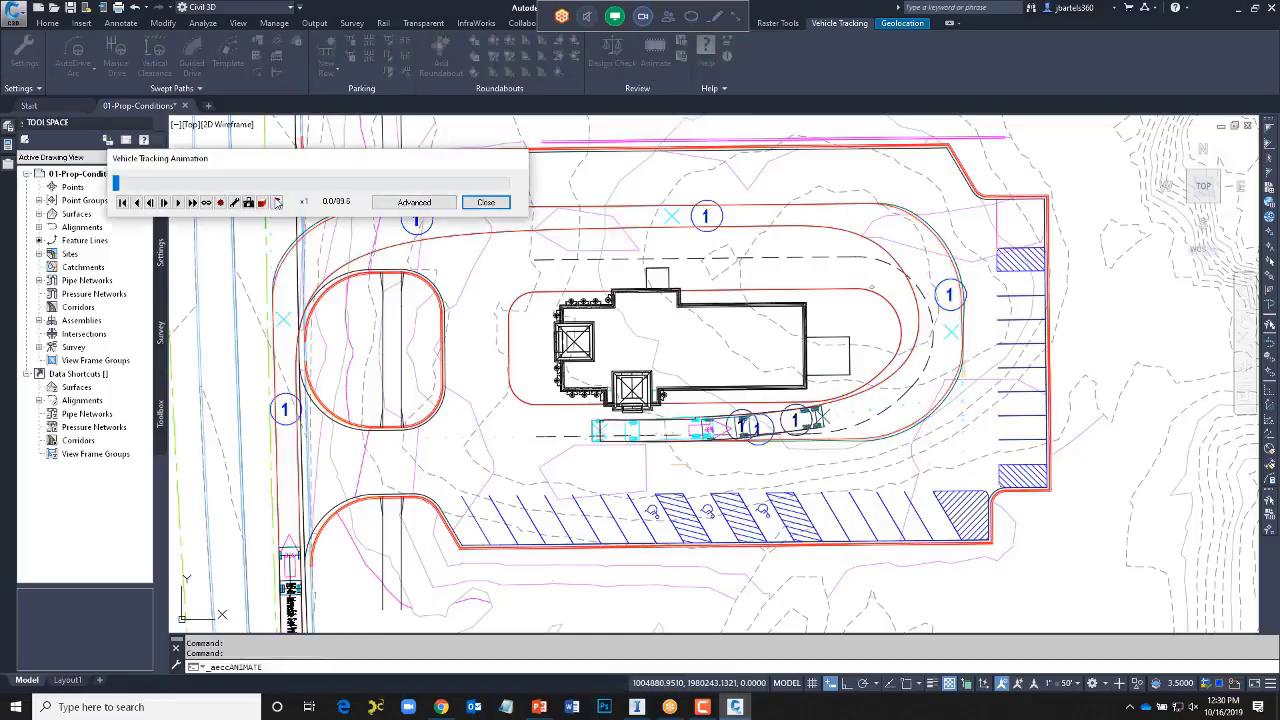
click(278, 202)
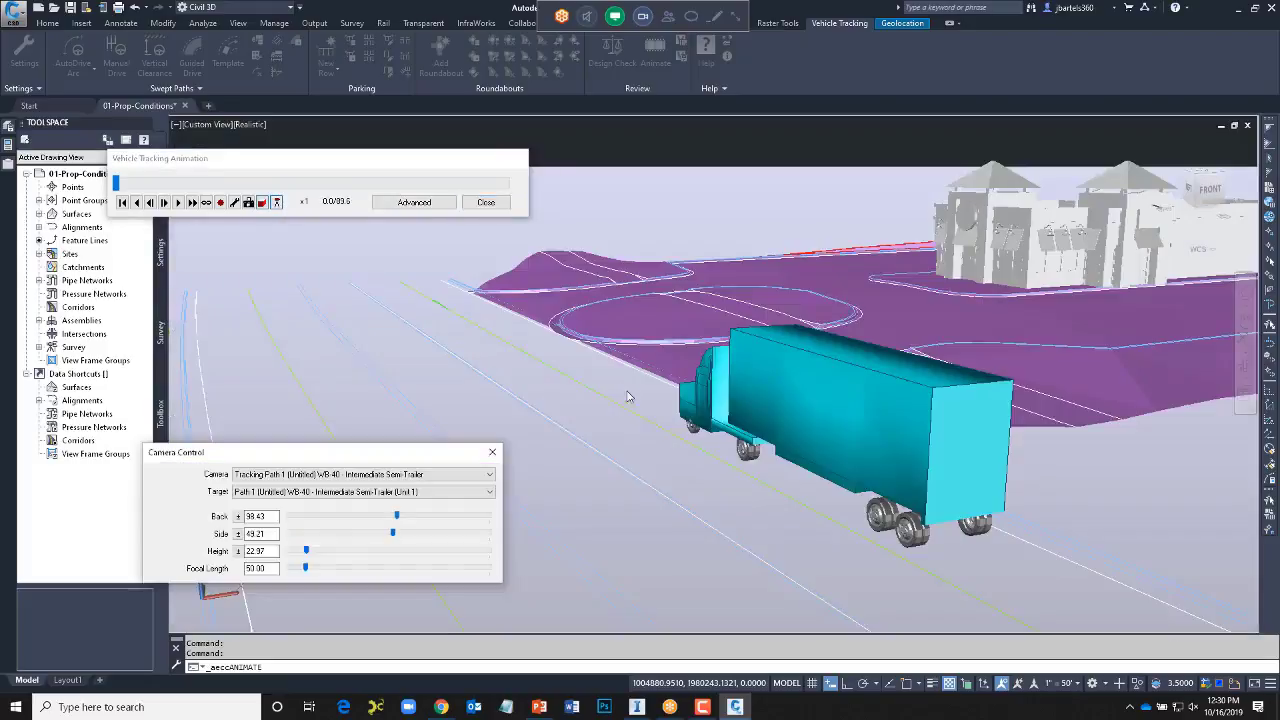
click(178, 202)
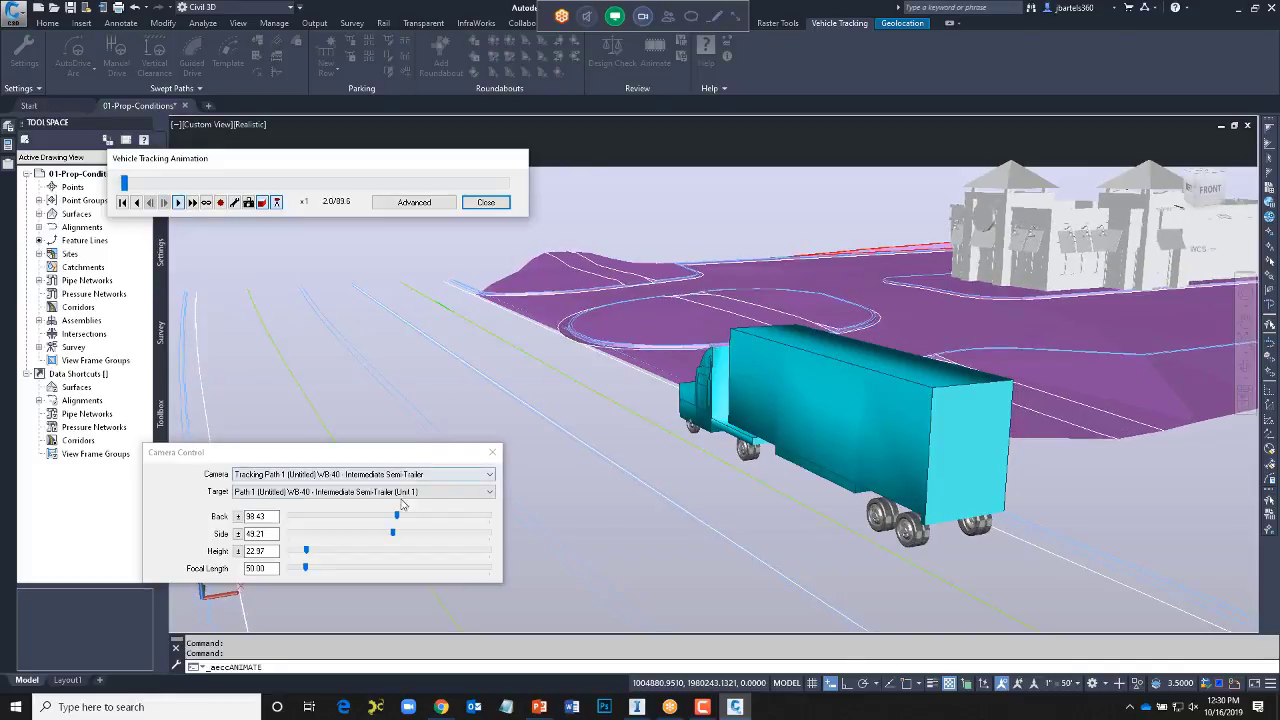
- Set the tracking camera to Back 92 and Side -48 and lower its height slightly while the animation plays
mouse_move(398, 517)
mouse_down()
mouse_move(384, 523)
mouse_move(396, 518)
mouse_up()
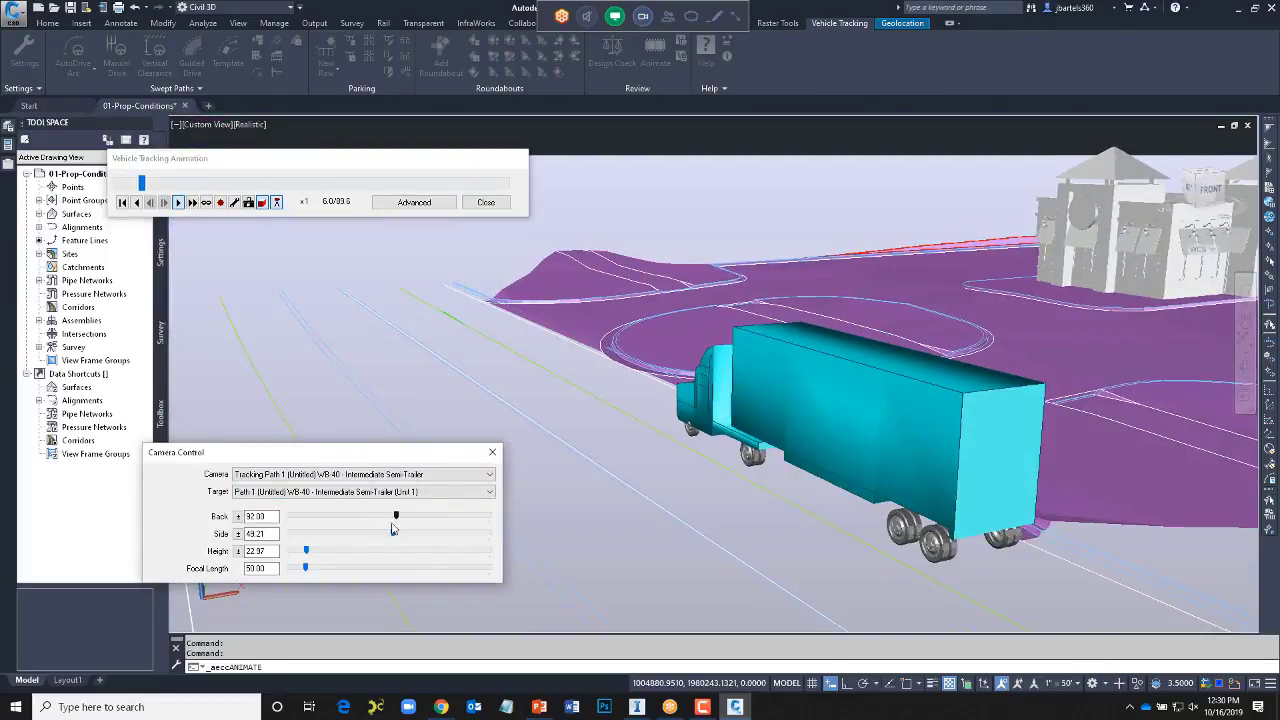
click(387, 537)
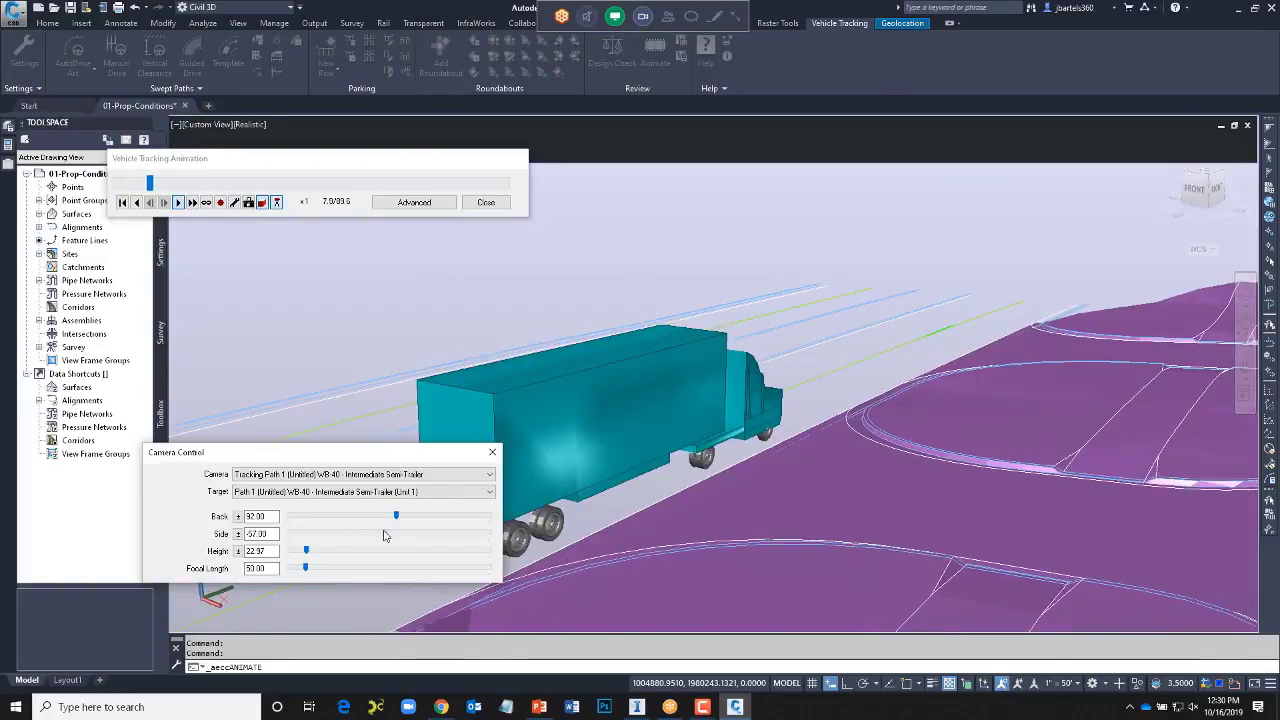
click(387, 537)
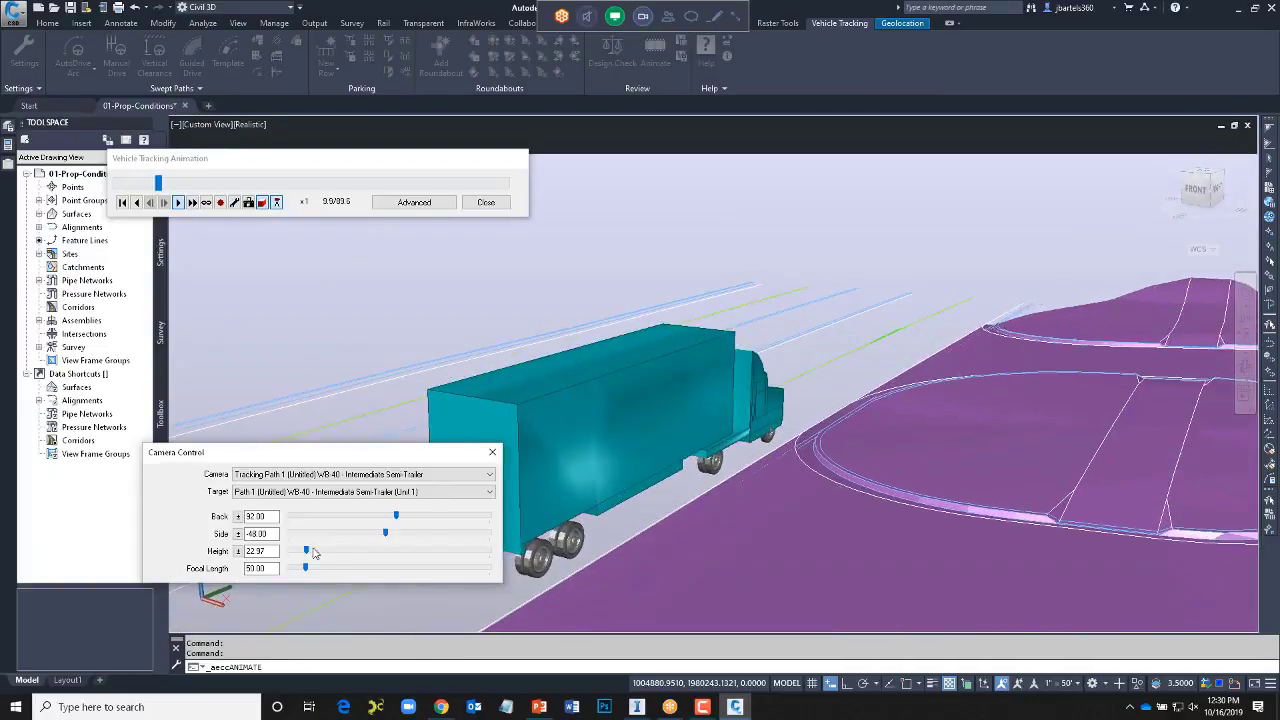
drag(306, 554, 306, 558)
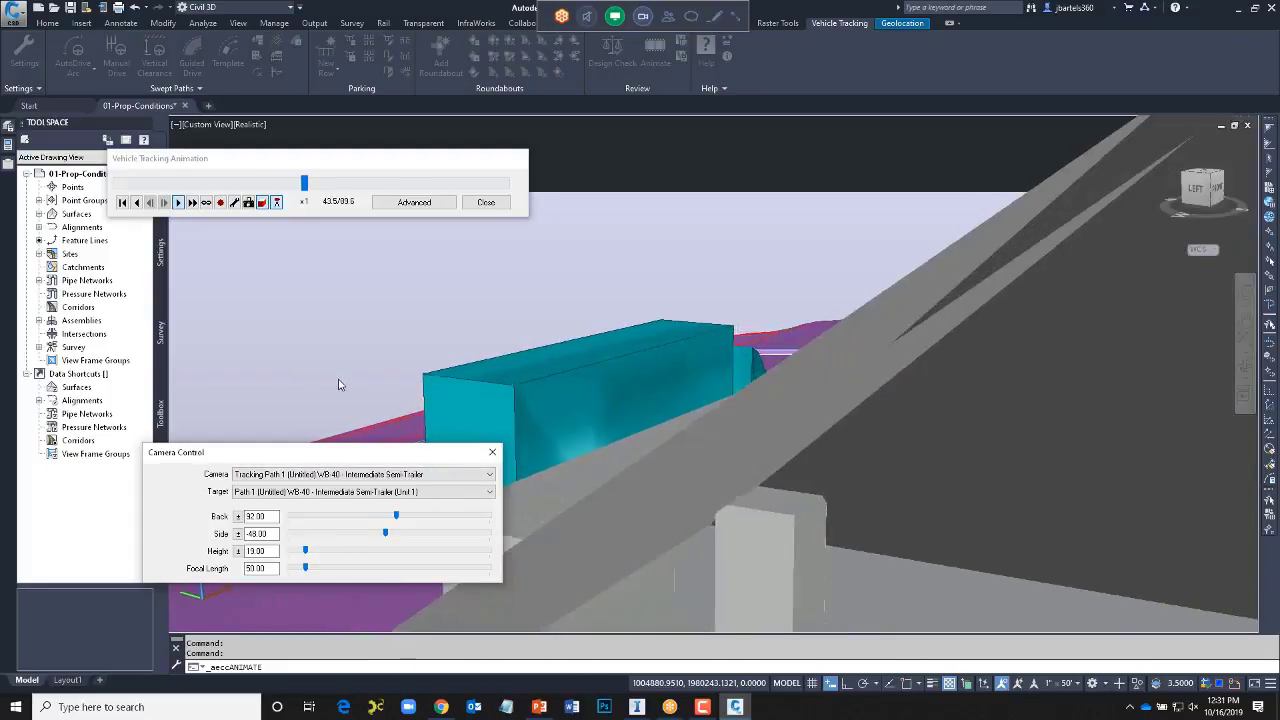
- Watch the animation from a camera height of 216, skip ahead to about 68 seconds, and switch to the driver's eye camera
drag(305, 551, 334, 557)
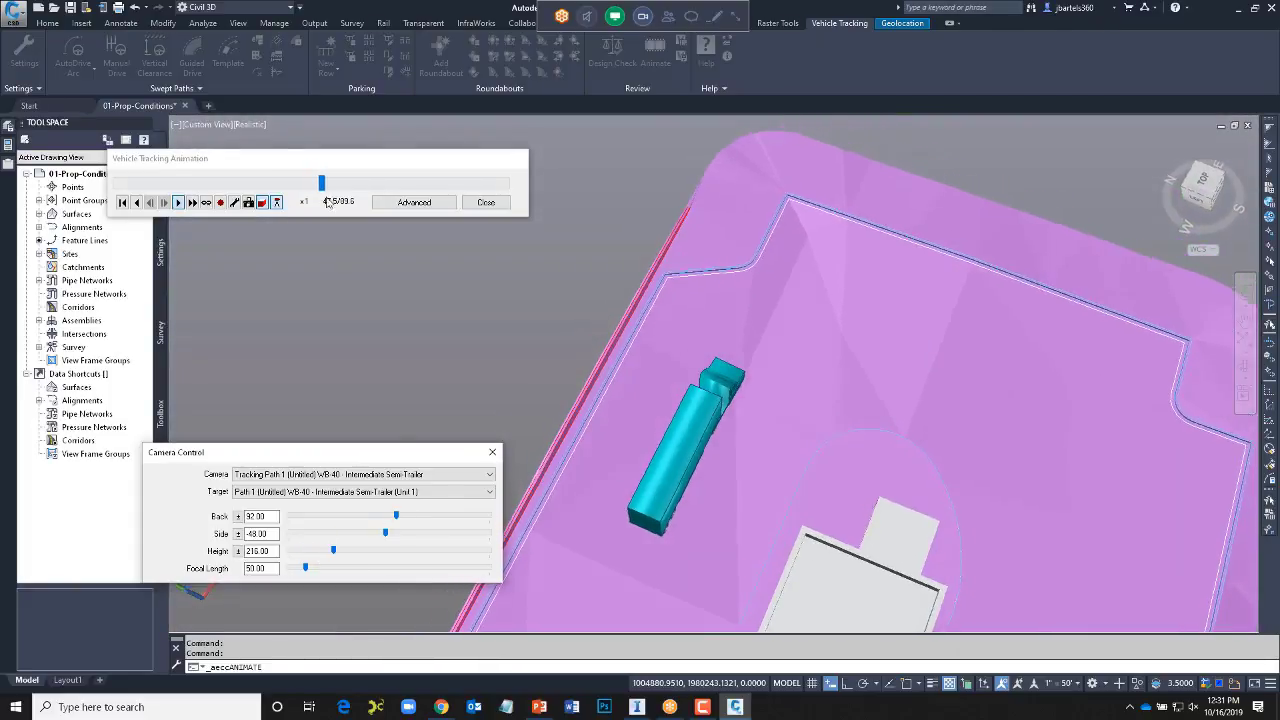
drag(321, 183, 413, 256)
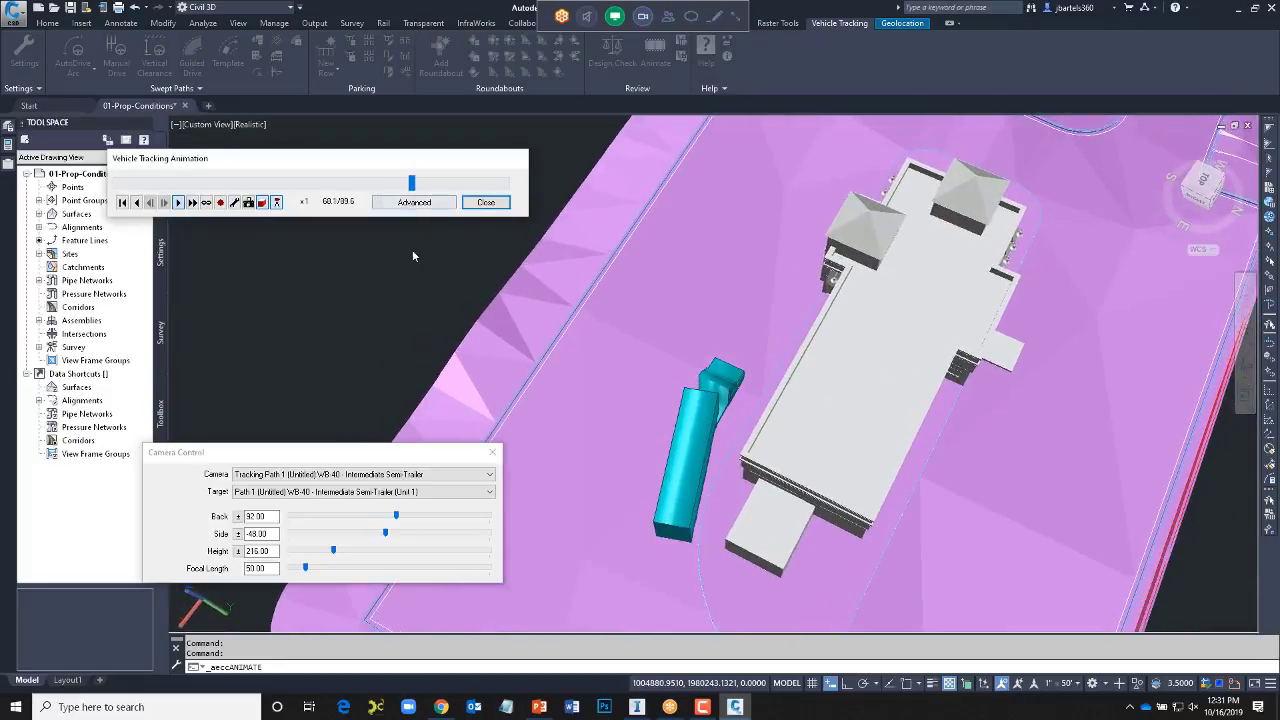
click(300, 474)
click(287, 495)
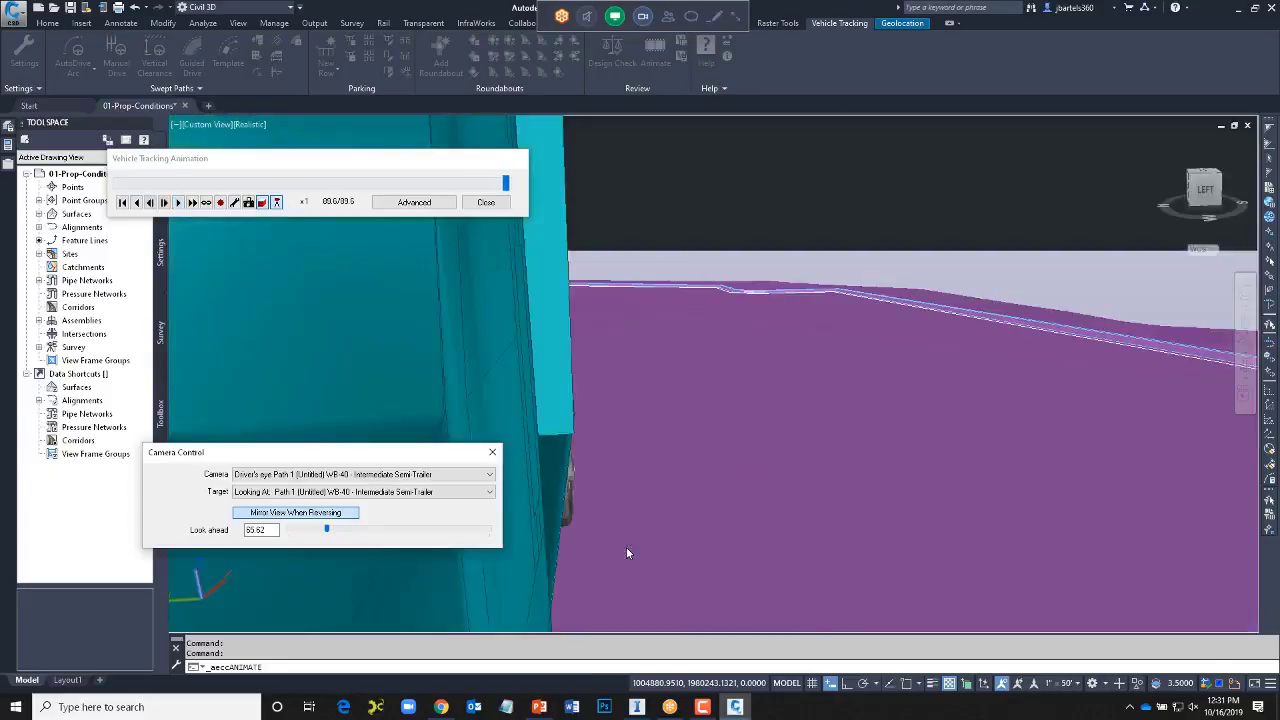
- Close the animation without saving the viewpoint and regenerate the drawing
click(481, 203)
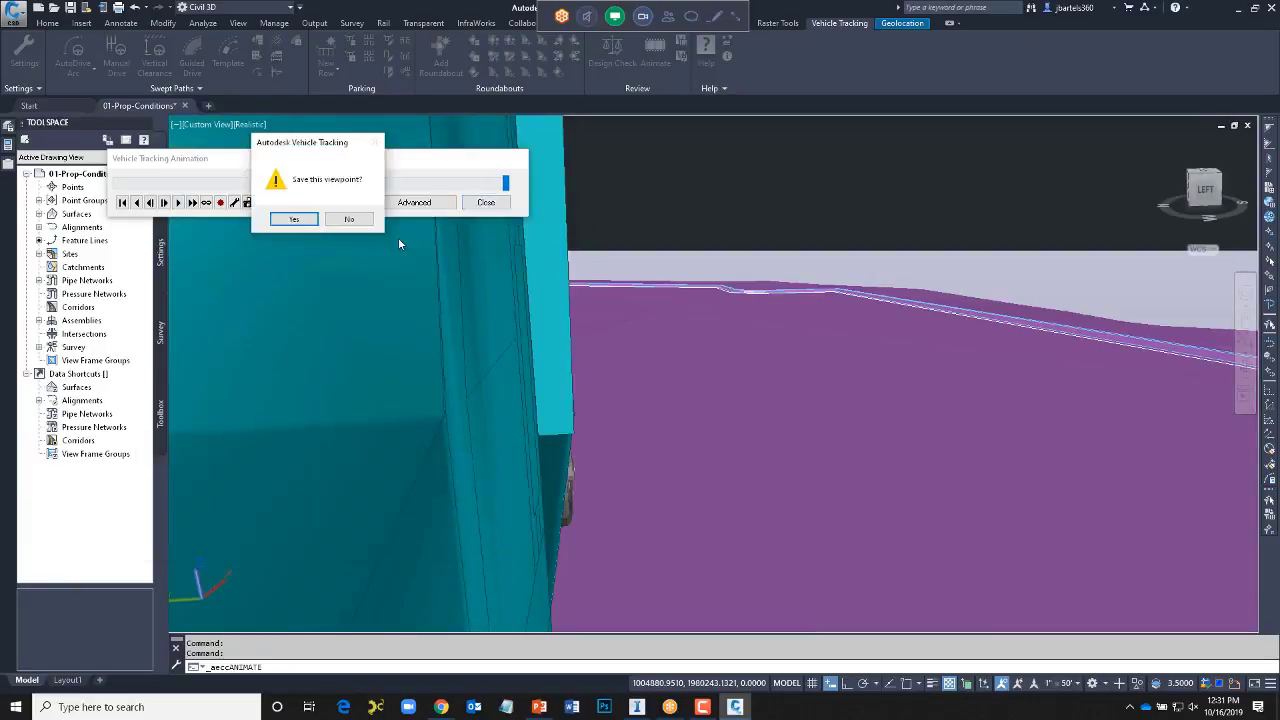
click(347, 220)
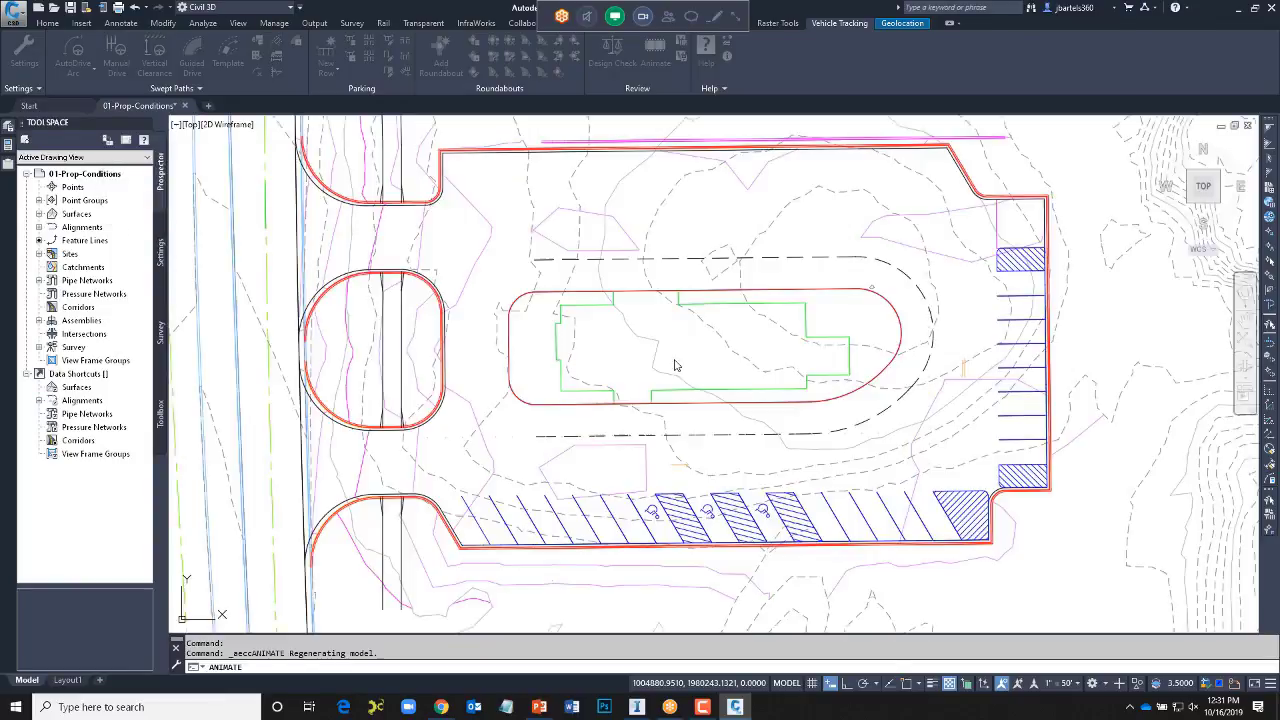
text(re)
key(Return)
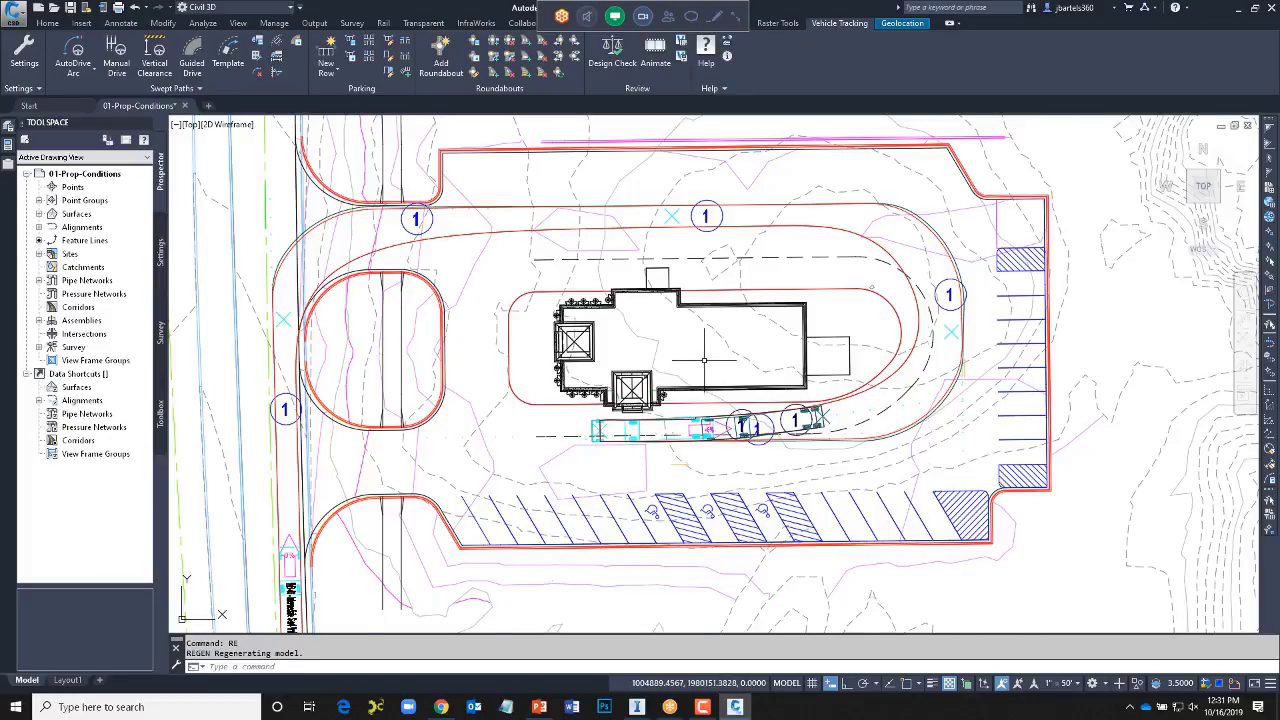
- Close the Civil 3D drawing session and switch to the CWConcept model in InfraWorks
scroll(704, 360, down, 2)
middle_drag(704, 360, 609, 357)
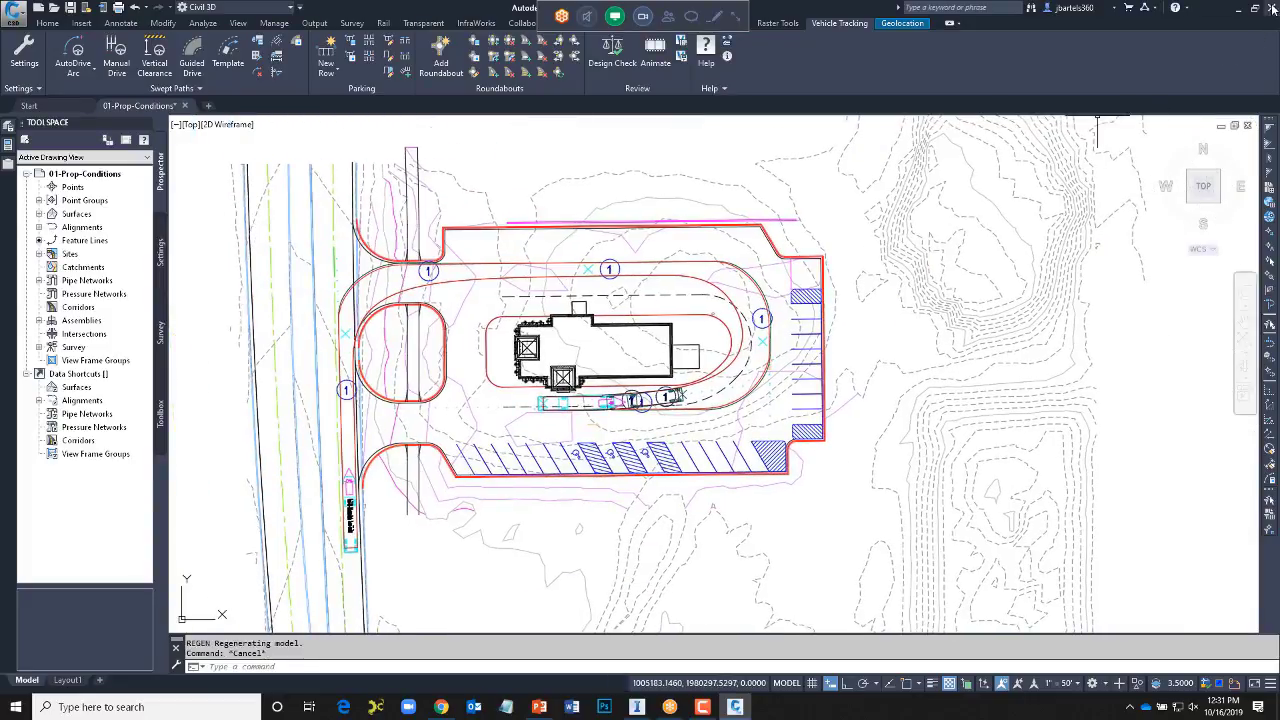
key(ctrl+q)
click(684, 382)
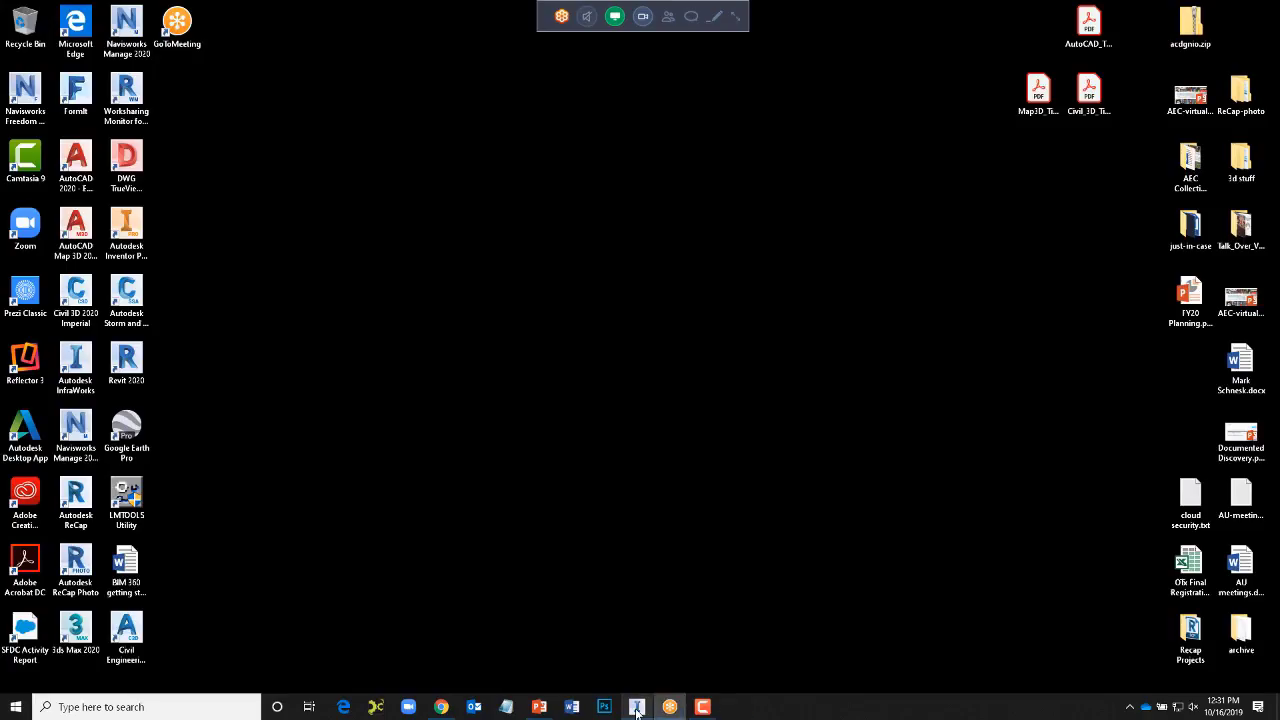
click(636, 707)
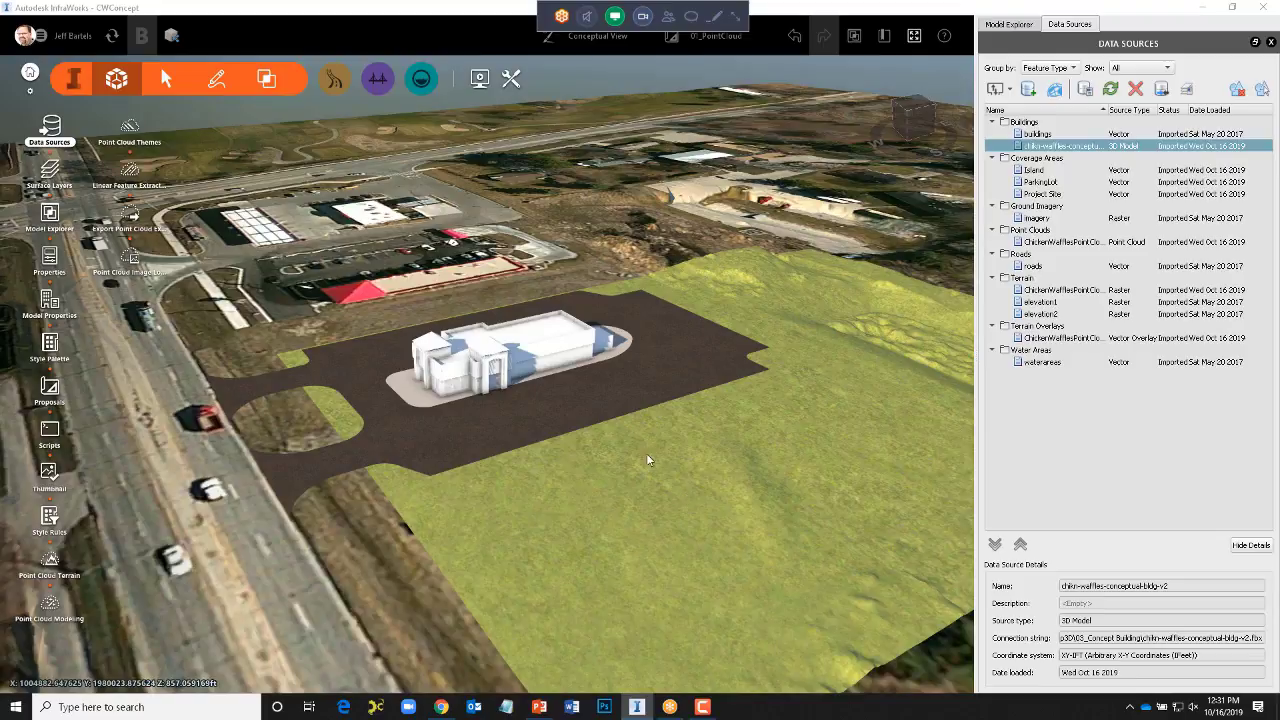
- Place one T02-V02 Light Green tree on the grass island between the two site entrances using Stand of Trees
scroll(623, 492, up, 4)
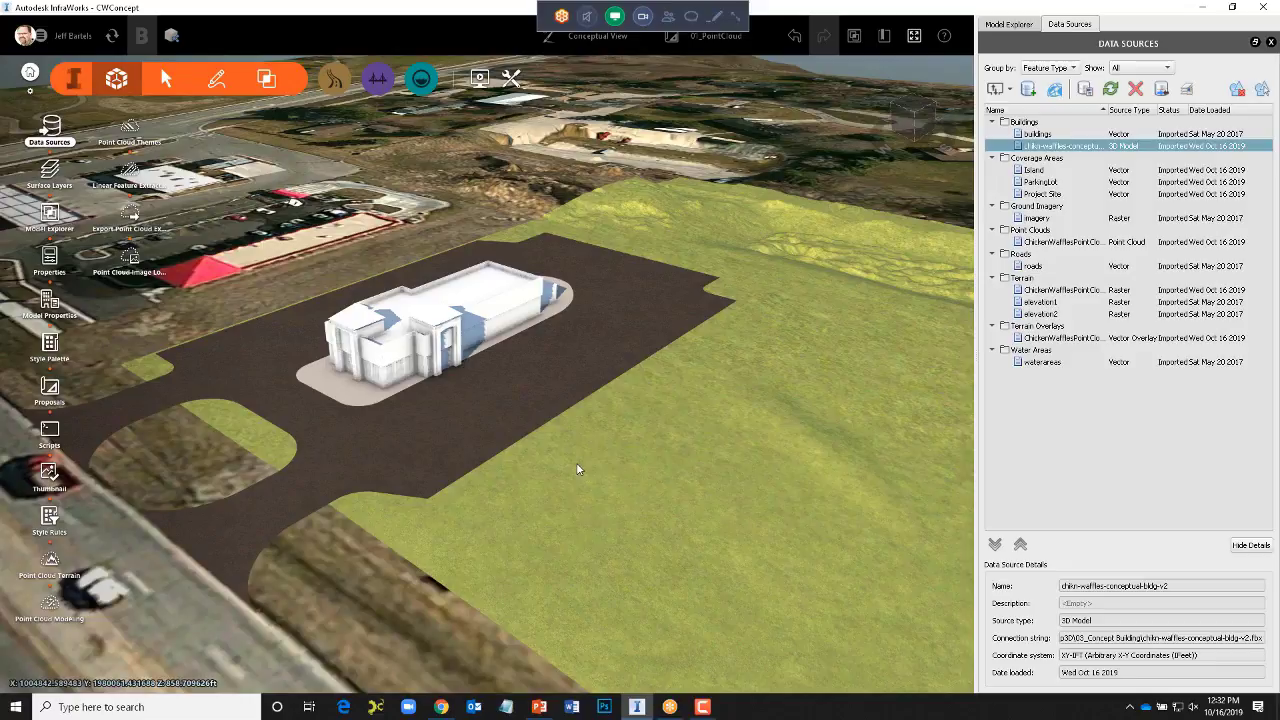
shift+drag(529, 455, 465, 444)
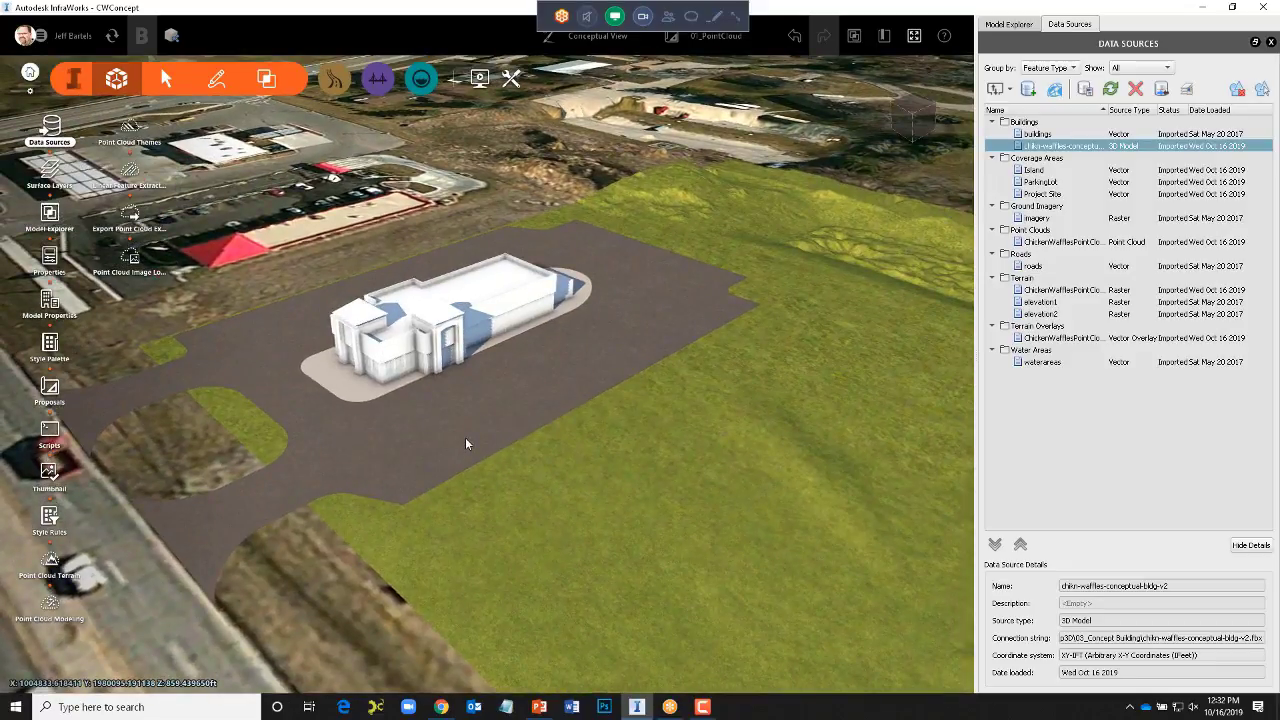
scroll(300, 415, up, 3)
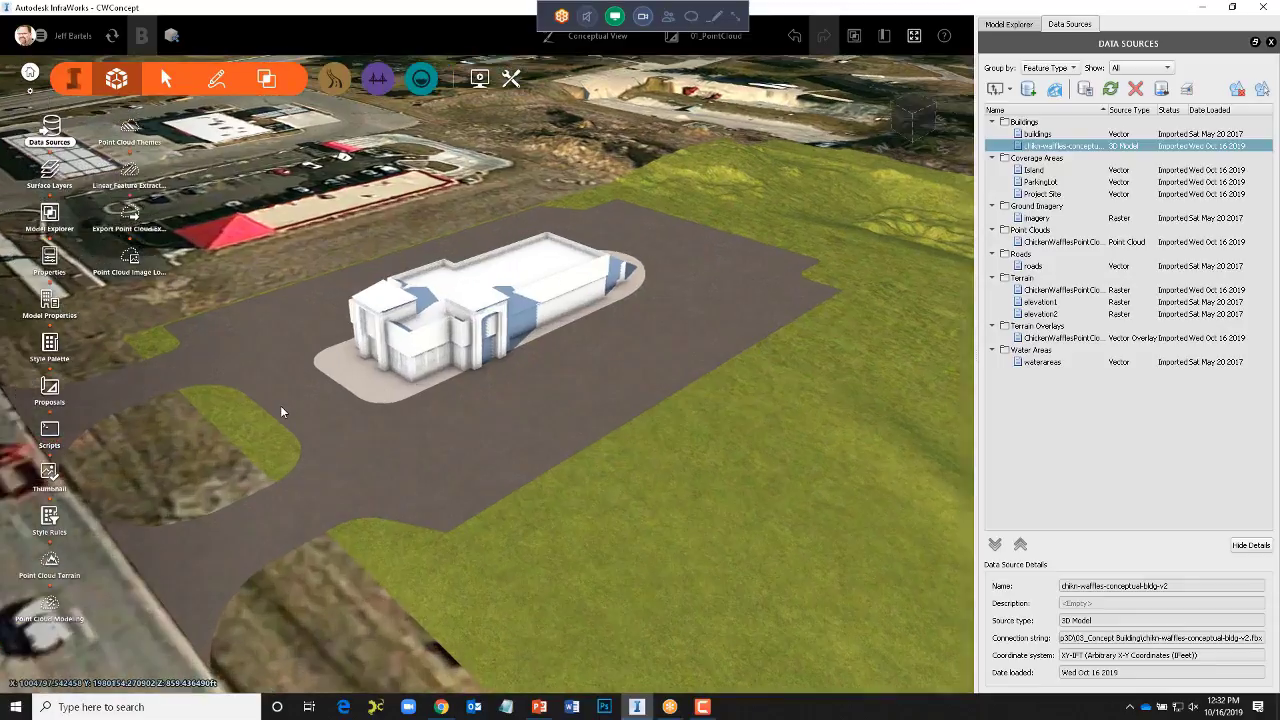
scroll(292, 422, up, 2)
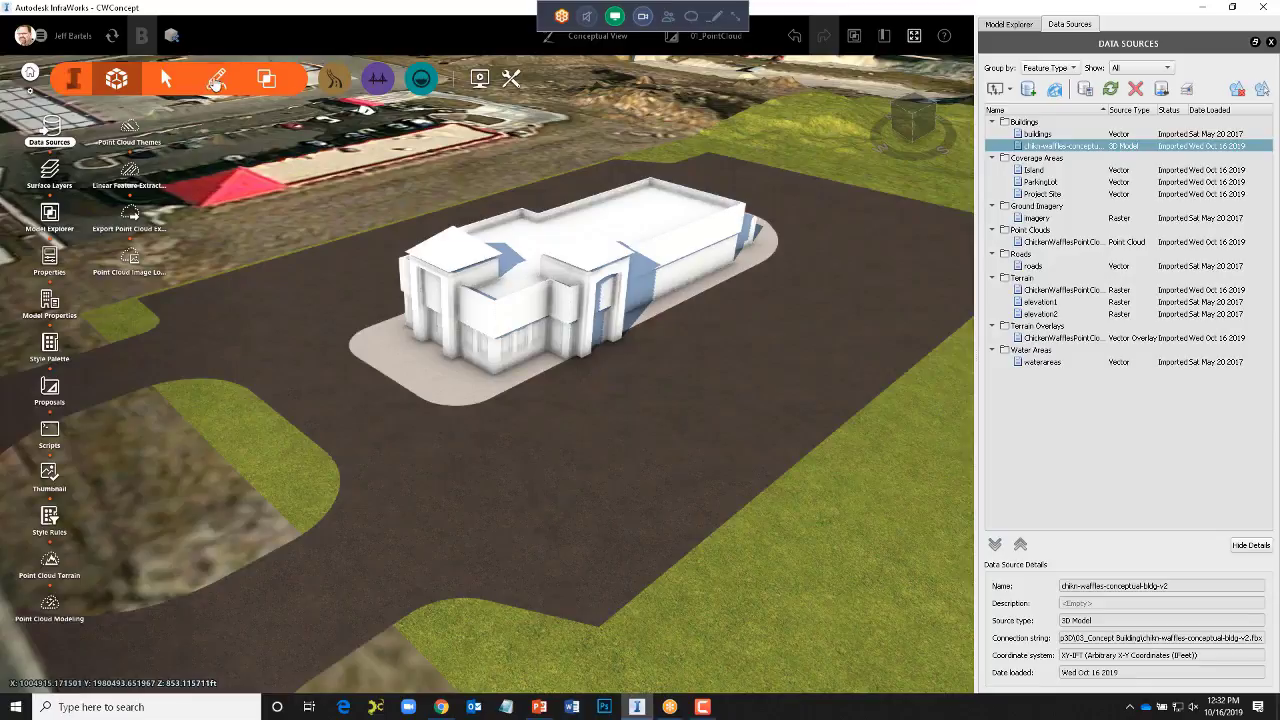
mouse_move(216, 80)
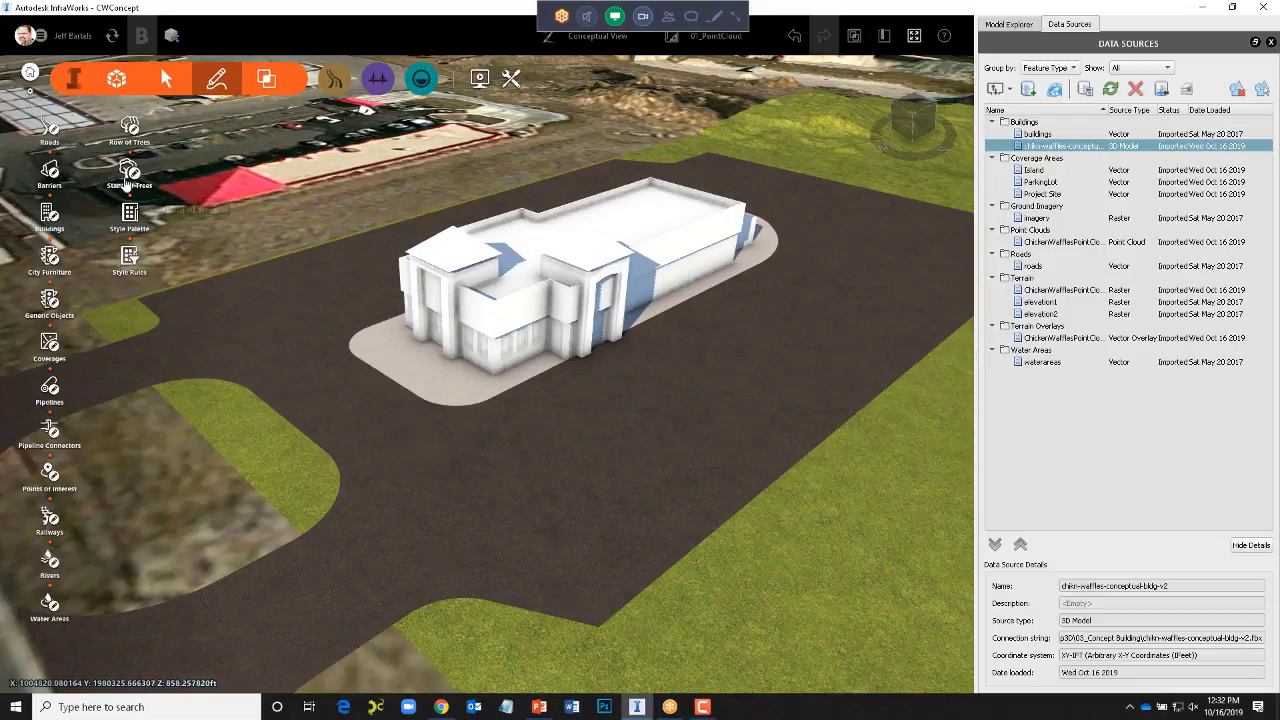
click(130, 172)
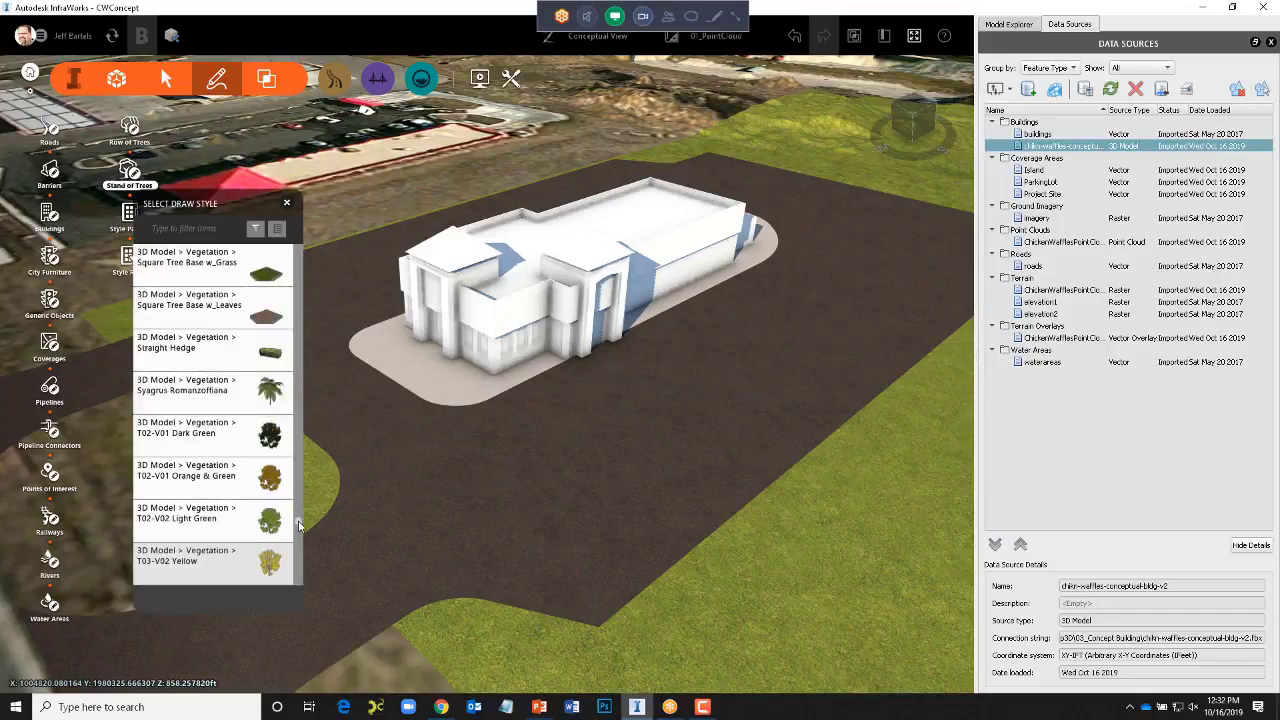
drag(298, 525, 304, 537)
scroll(302, 533, down, 10)
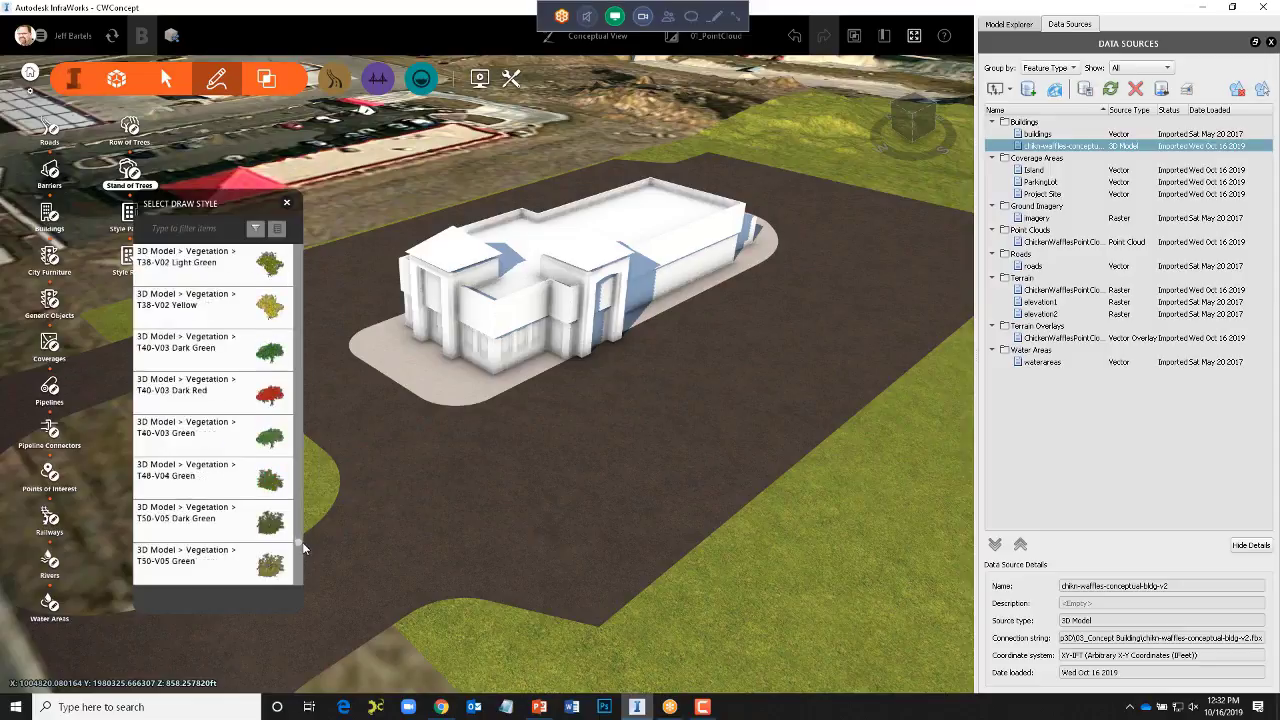
drag(303, 539, 303, 526)
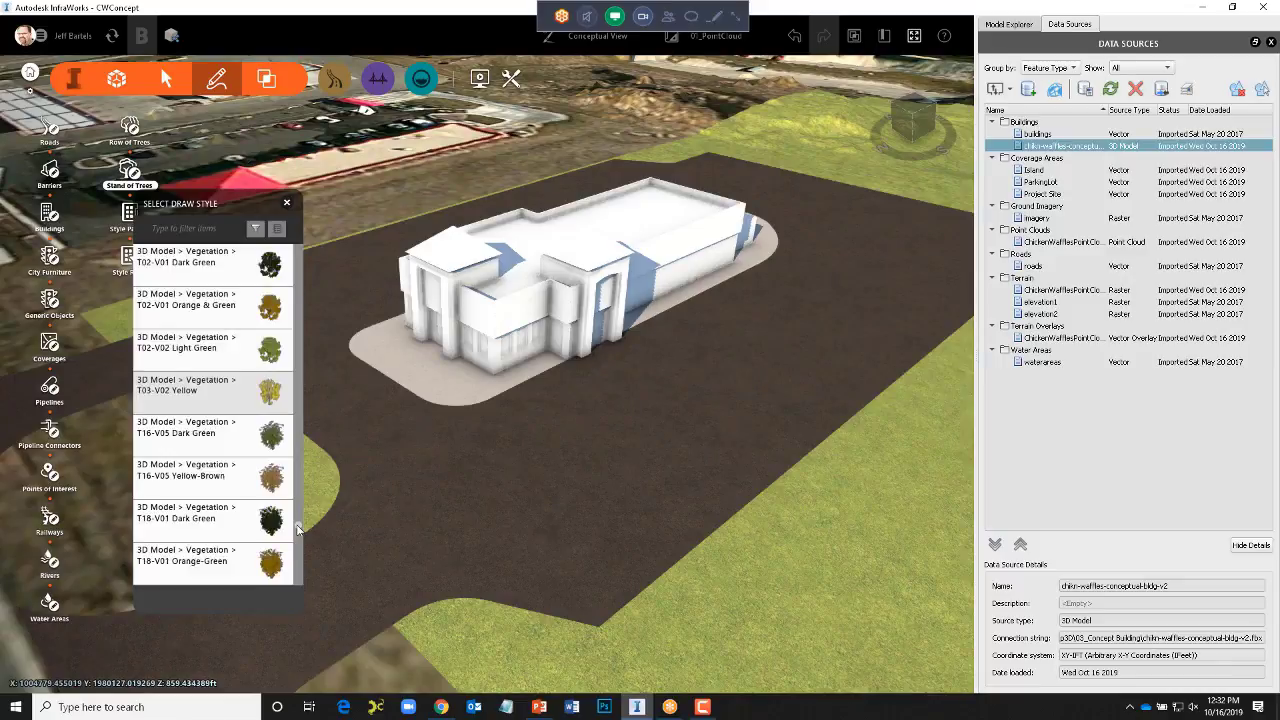
click(262, 348)
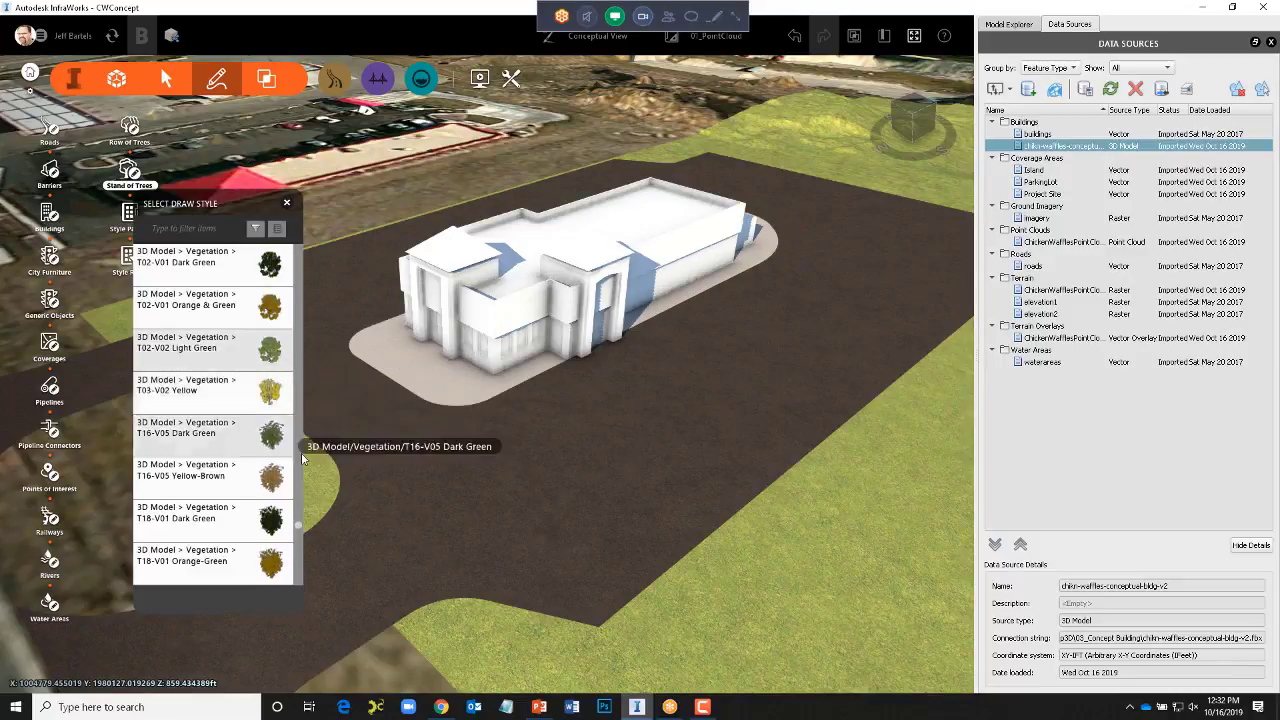
double_click(313, 482)
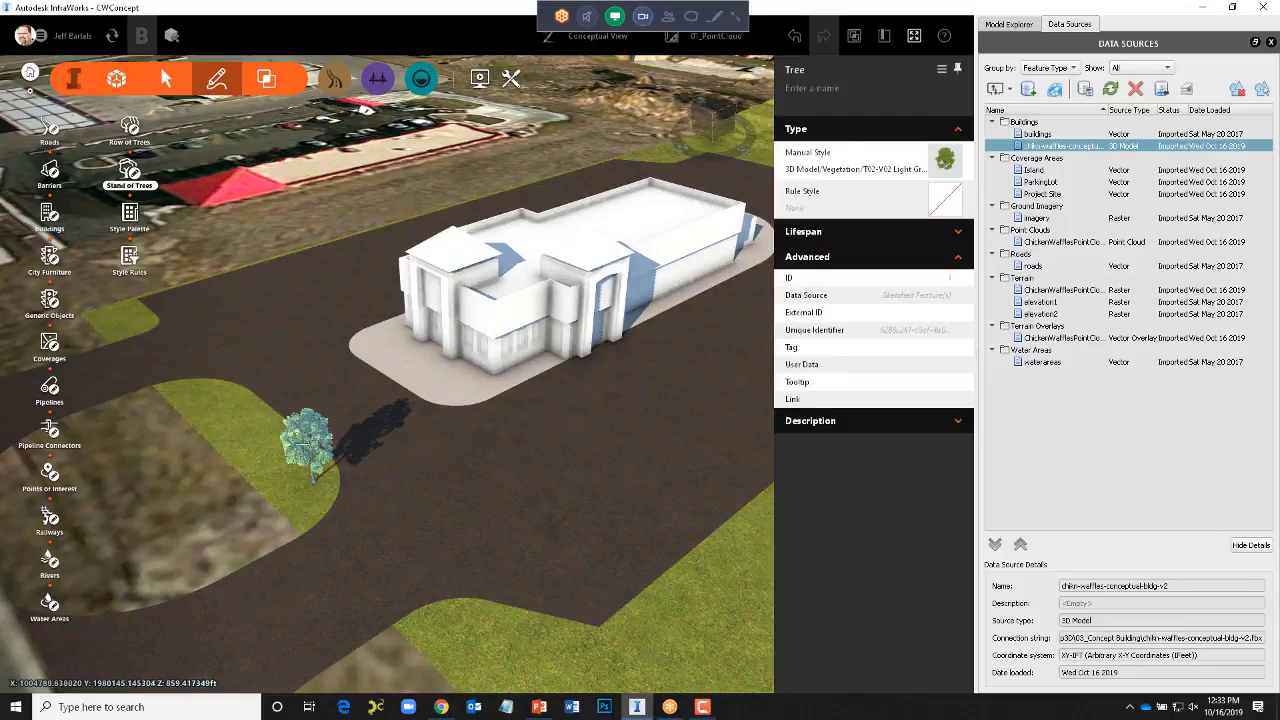
- Reduce the island tree's height slightly, rotate it a little and move it farther inside the grass island
click(308, 438)
scroll(308, 438, up, 5)
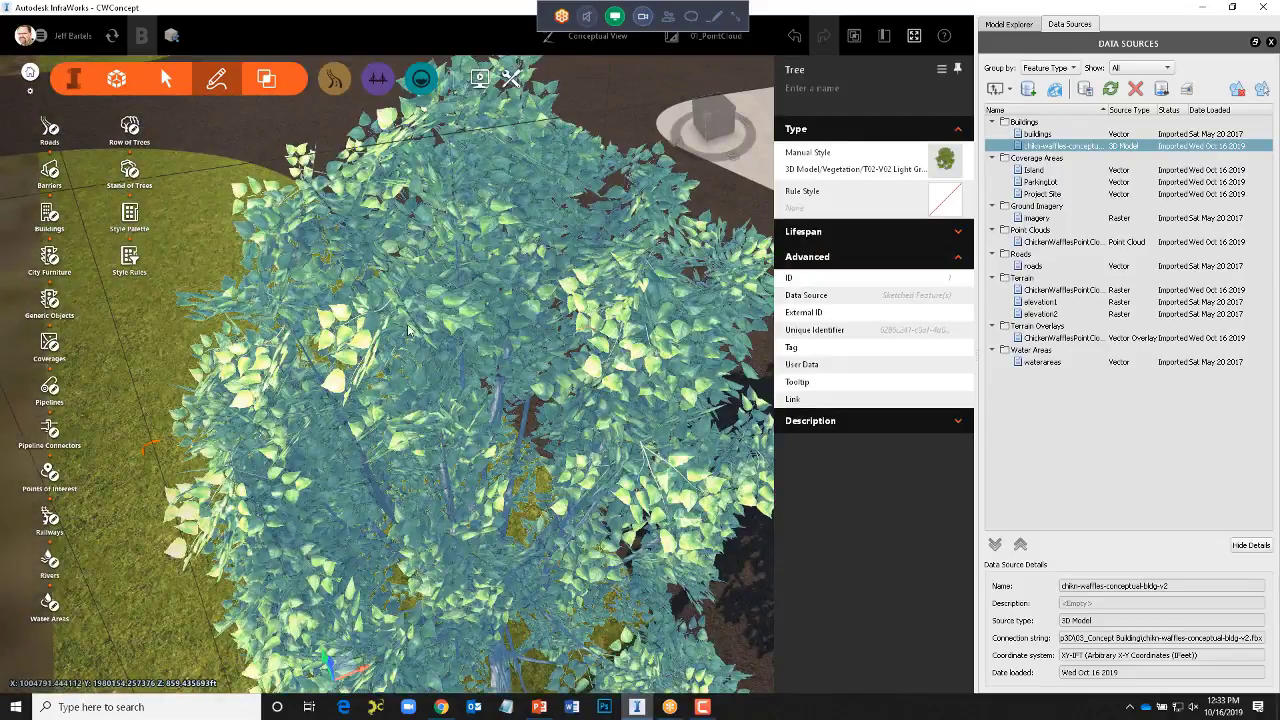
key(Escape)
scroll(434, 300, up, 4)
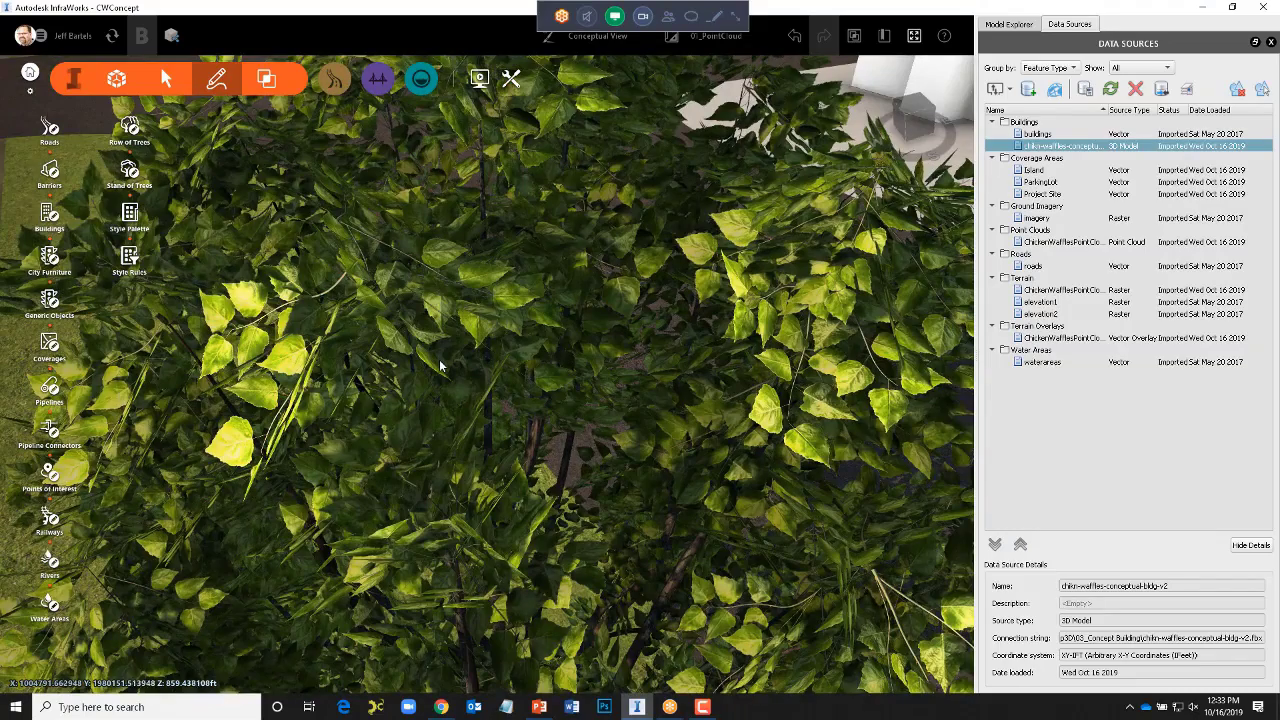
scroll(440, 366, down, 5)
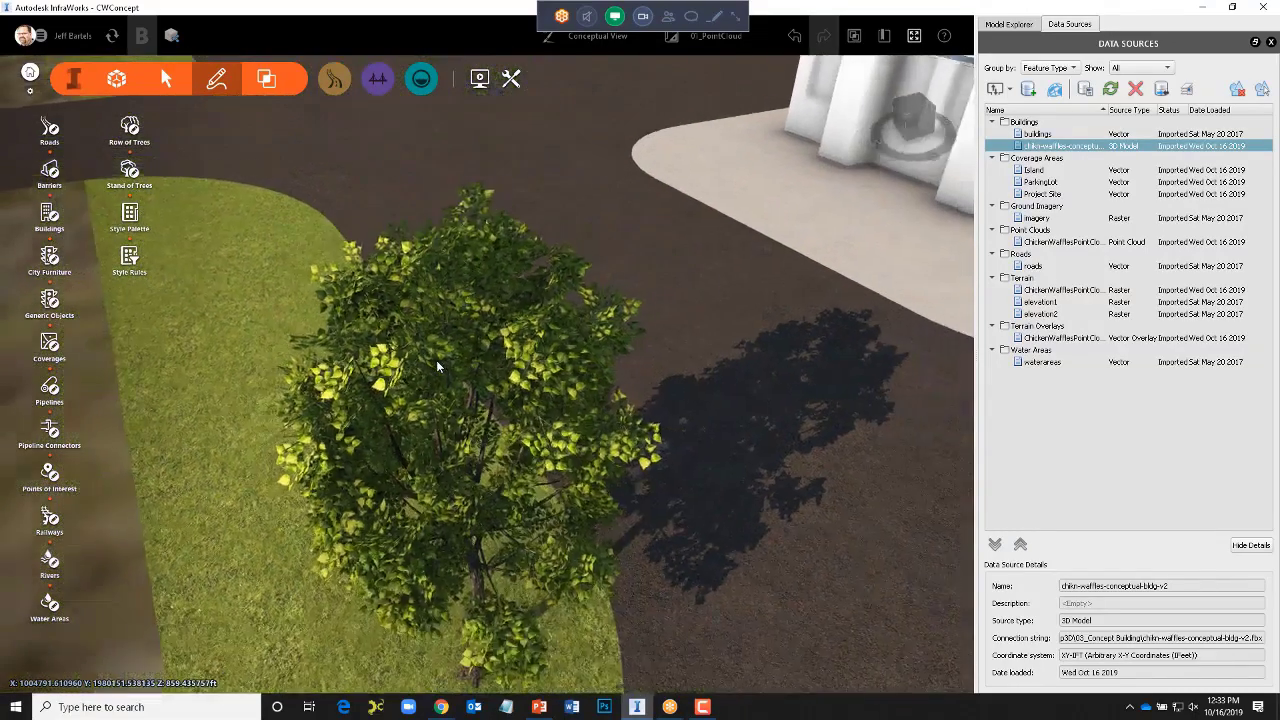
scroll(437, 366, down, 4)
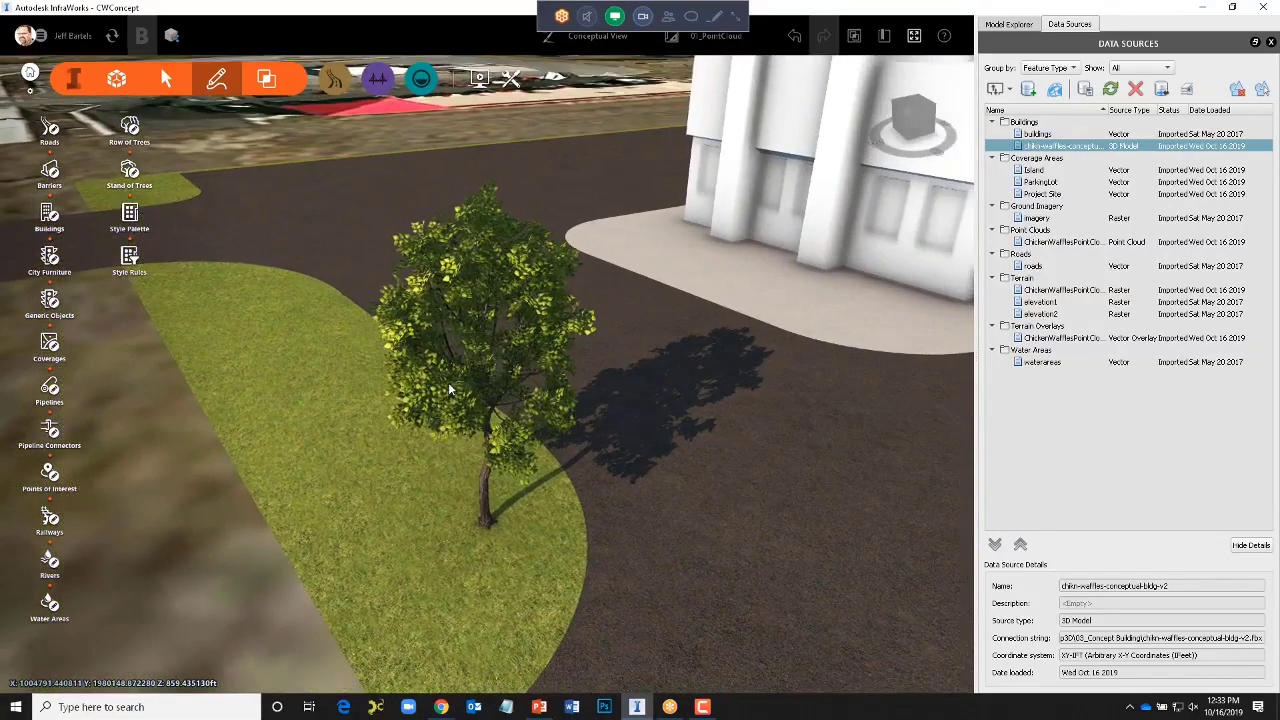
click(456, 287)
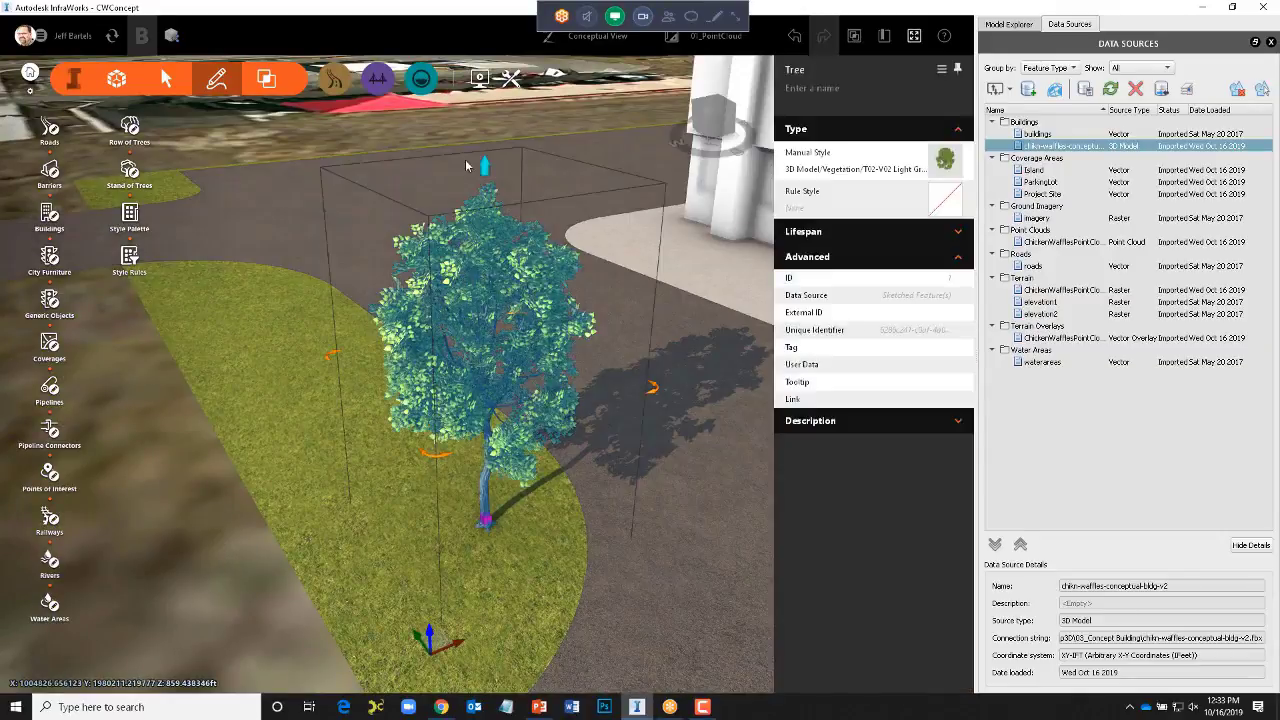
mouse_move(483, 165)
mouse_down()
mouse_move(483, 278)
mouse_move(480, 166)
mouse_move(483, 176)
mouse_up()
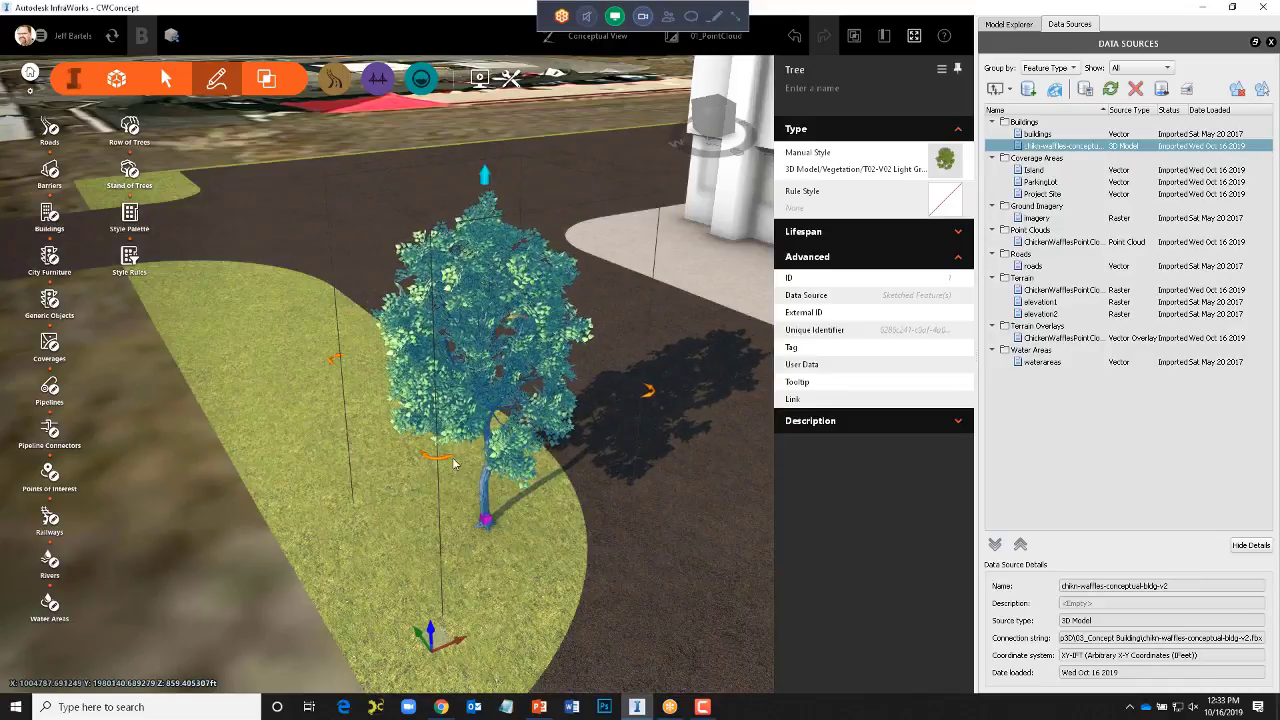
drag(443, 461, 456, 463)
drag(428, 642, 342, 692)
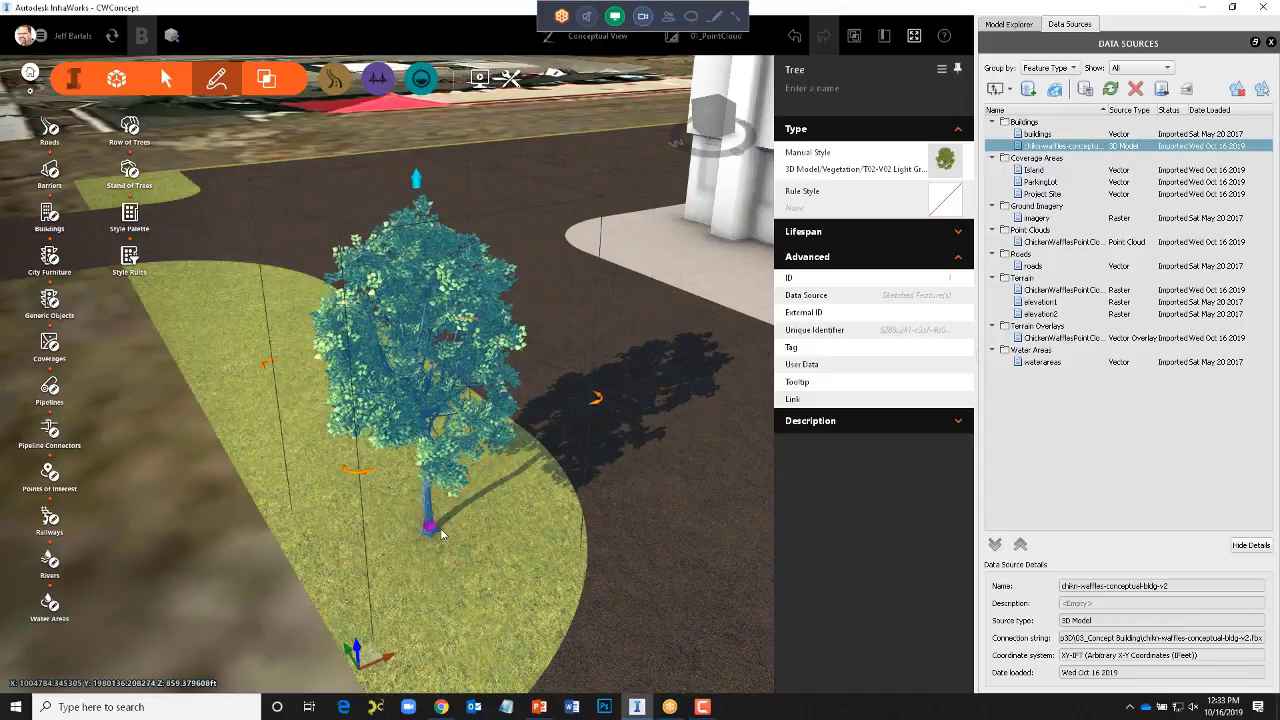
key(Escape)
- Draw a bending row of T03-V02 Yellow trees in the lawn along the long outer edge of the parking lot
scroll(440, 535, down, 10)
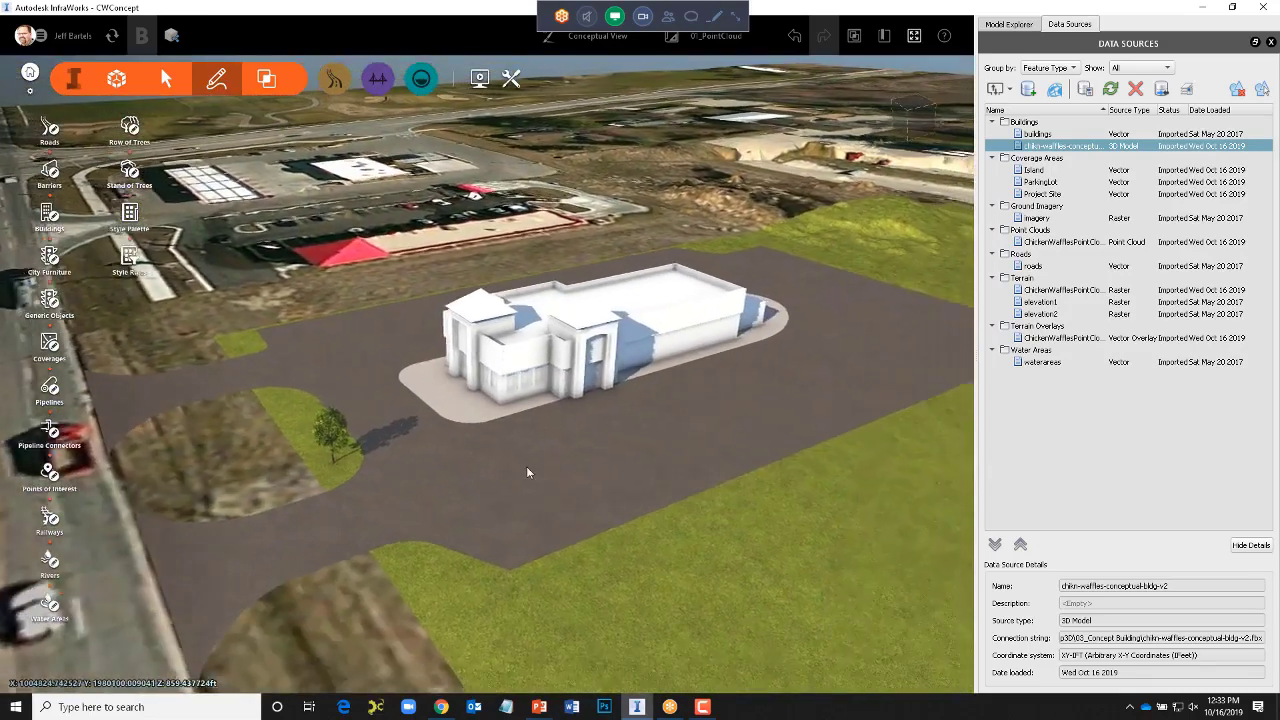
drag(528, 472, 484, 478)
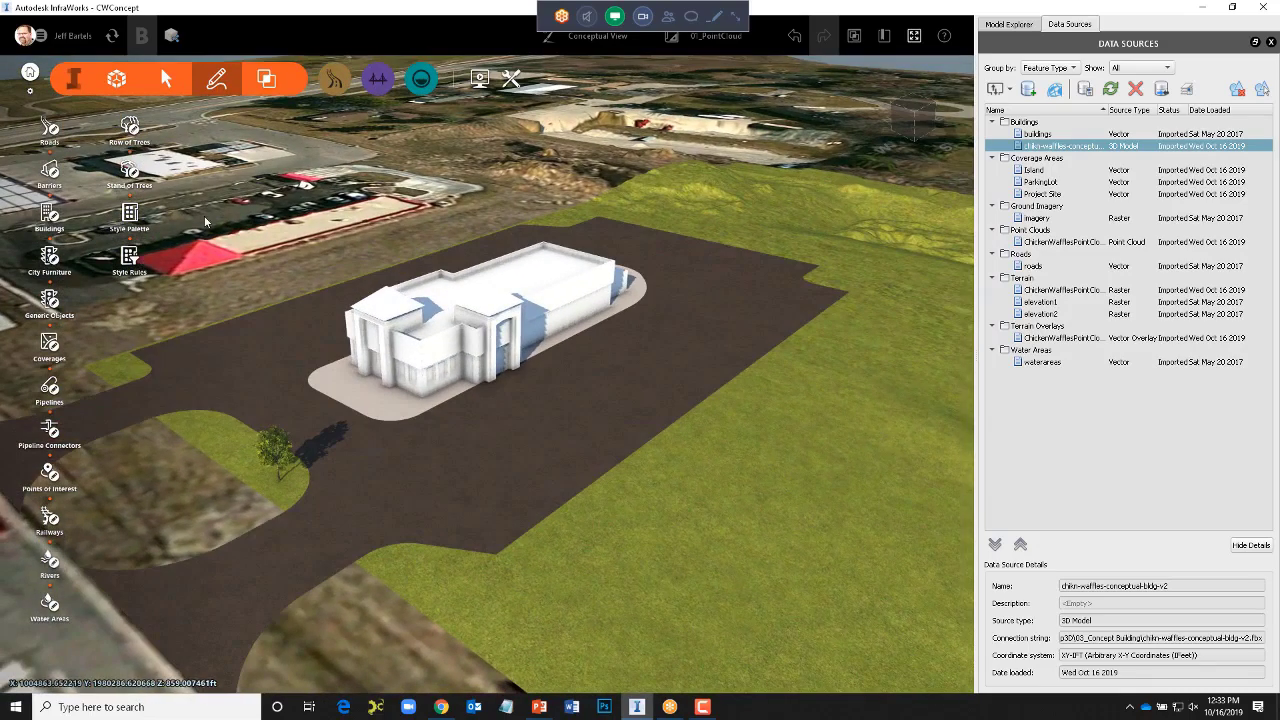
click(131, 127)
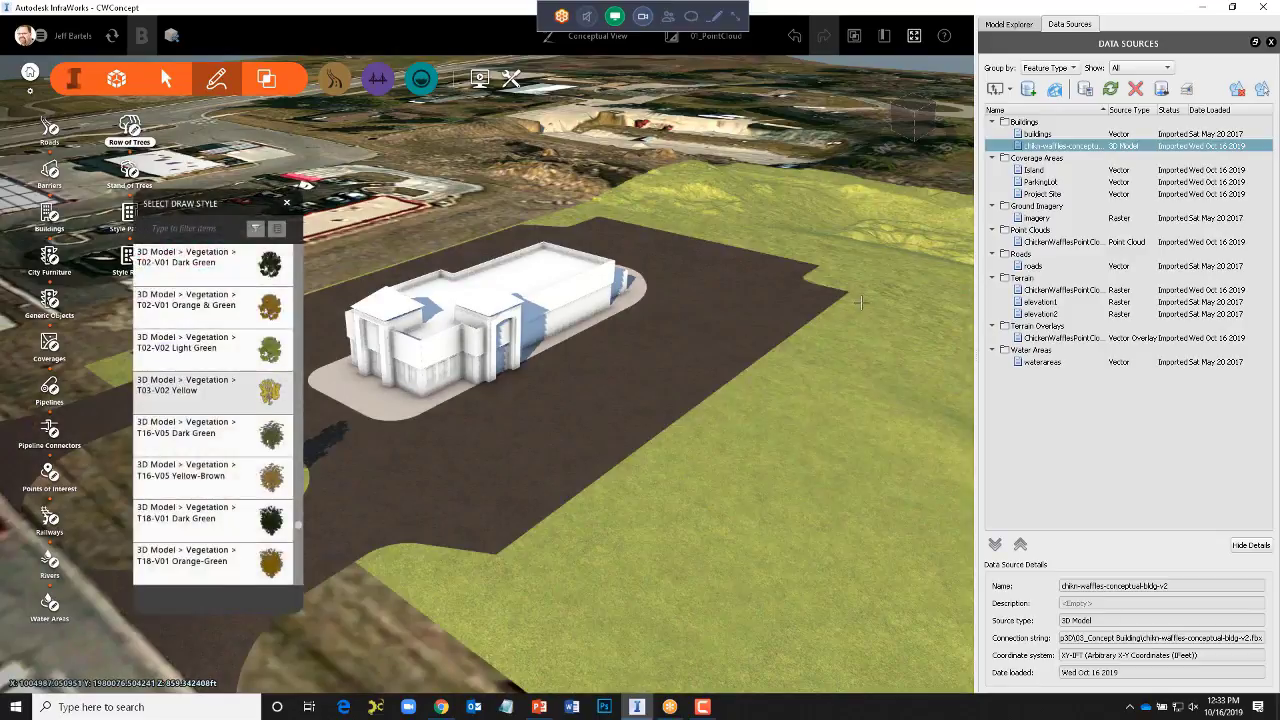
click(860, 302)
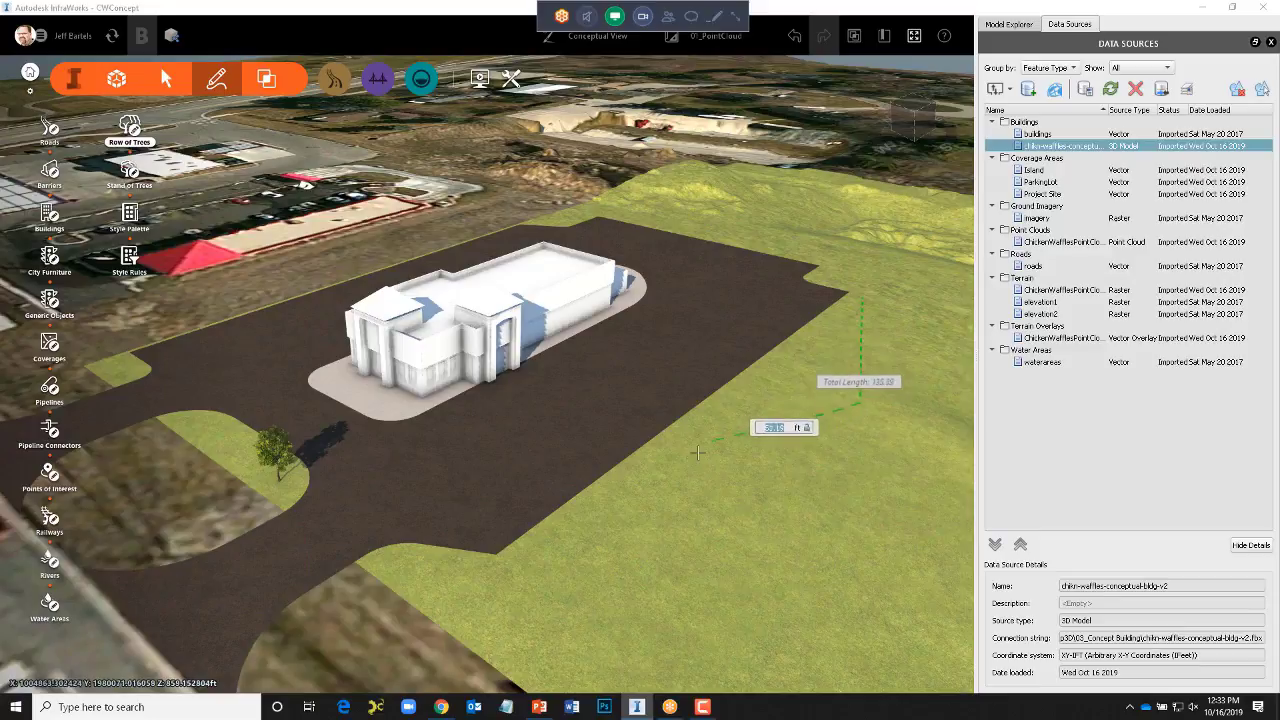
double_click(587, 583)
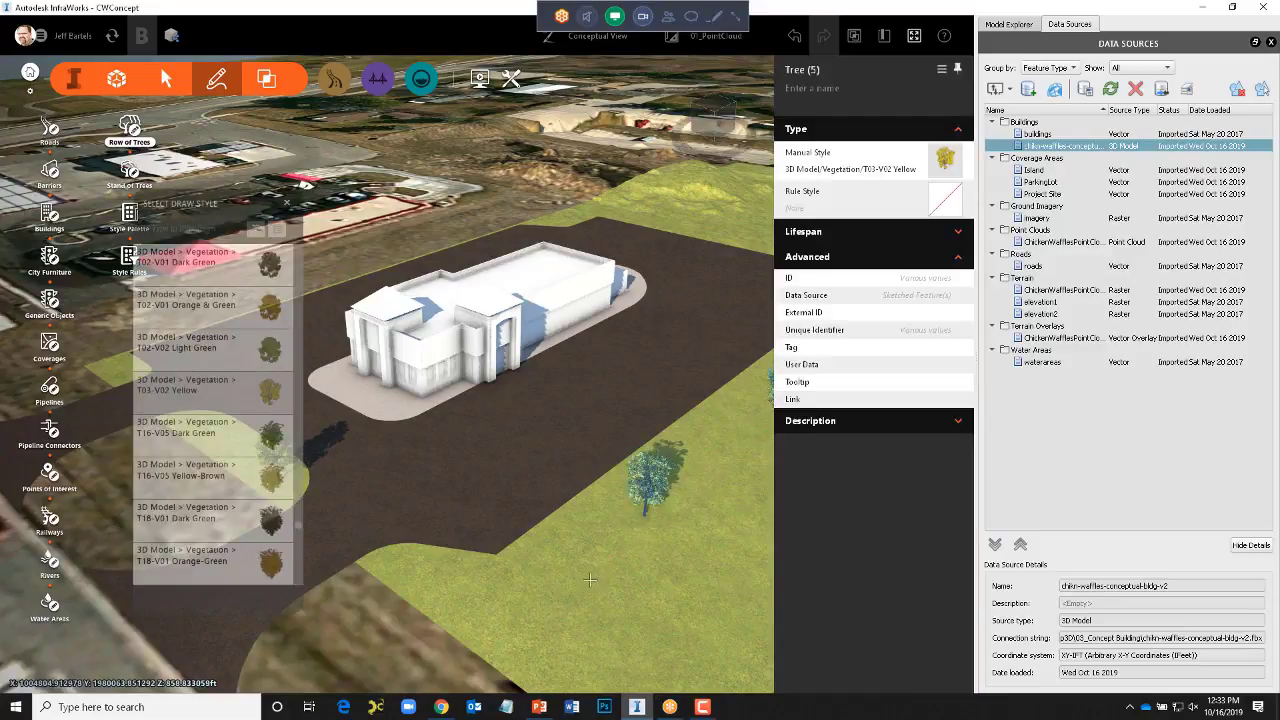
- Raise the density of the yellow tree row to nearly the maximum and deselect it
drag(587, 583, 470, 494)
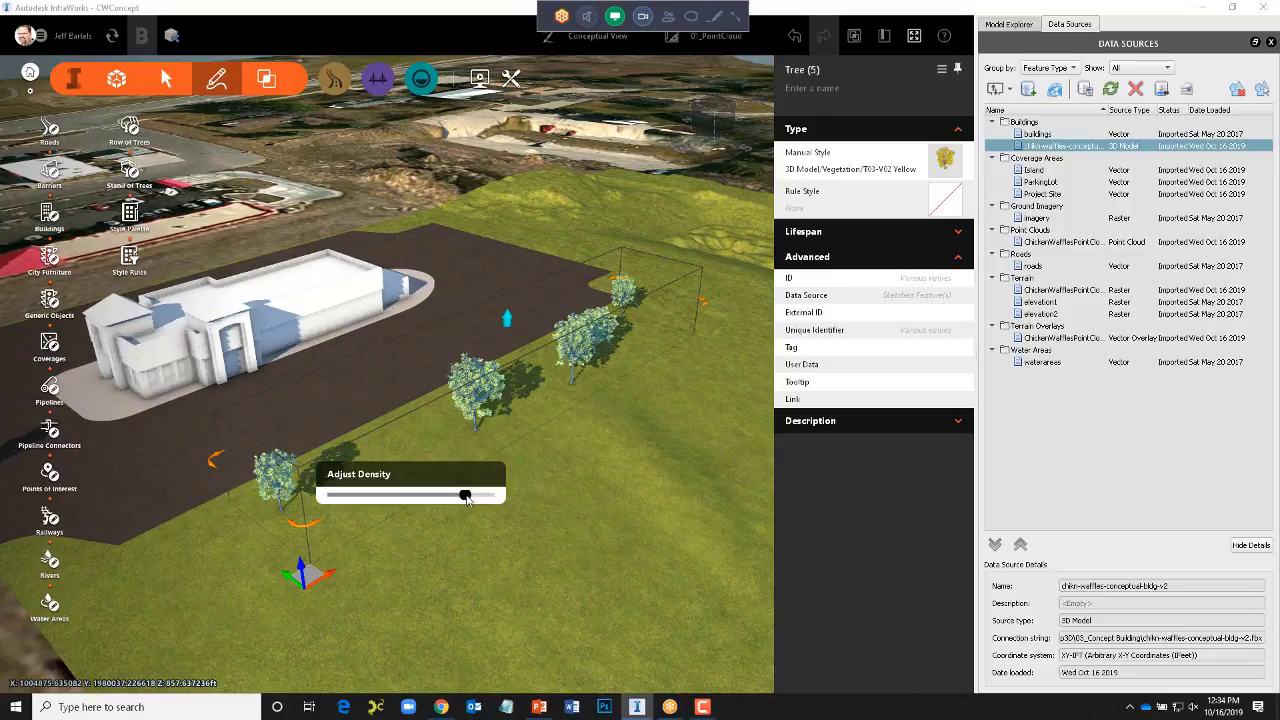
drag(482, 498, 486, 496)
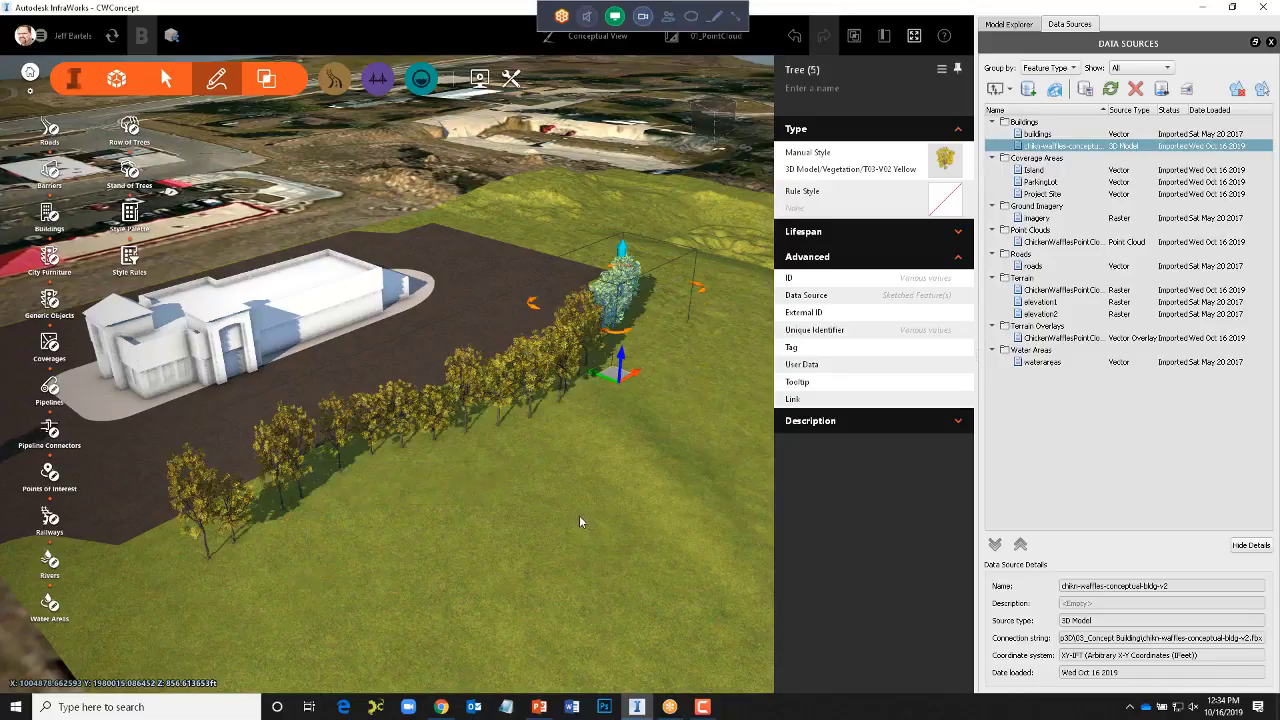
click(496, 513)
- Select the whole yellow tree row and make its trees slightly taller
shift+middle_drag(496, 513, 541, 499)
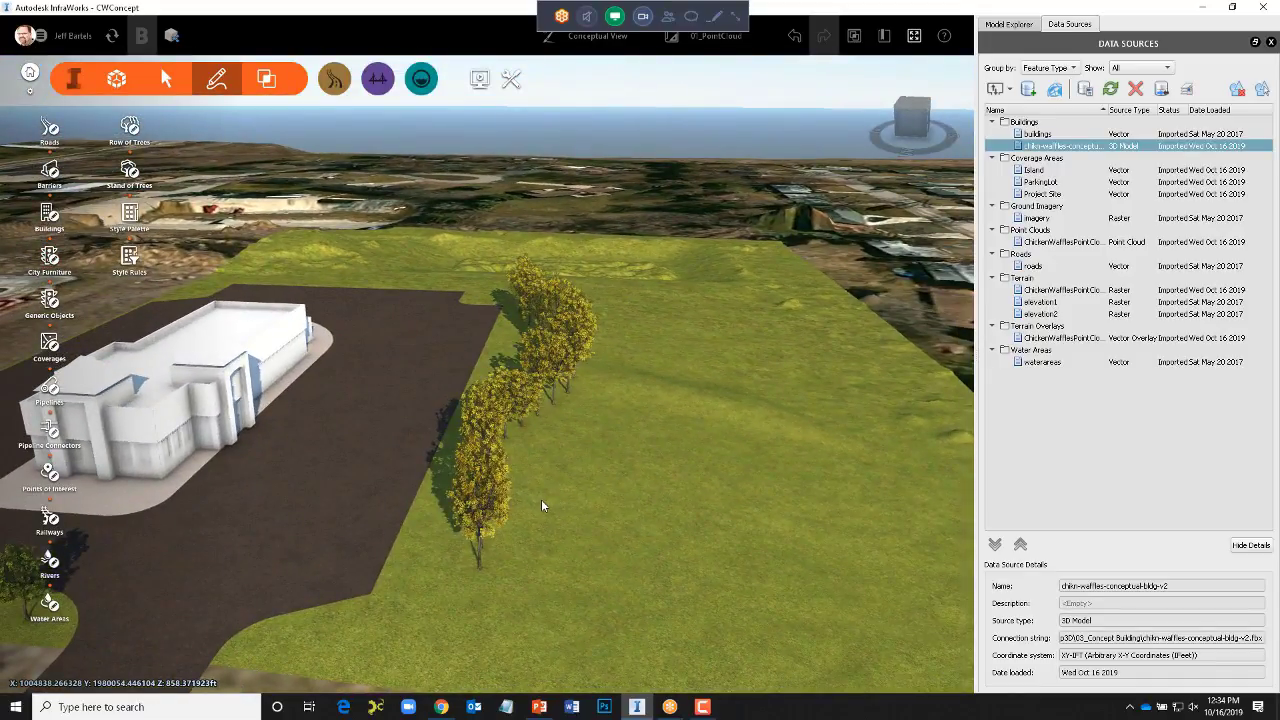
scroll(536, 499, up, 5)
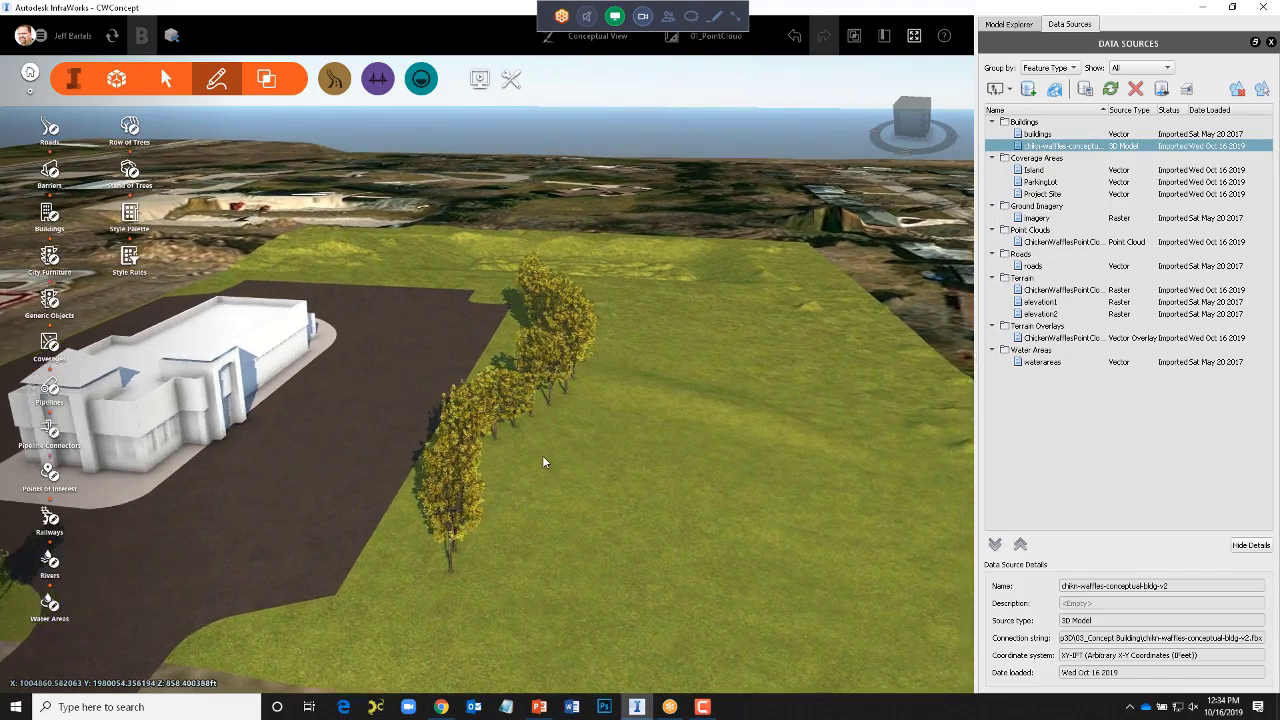
shift+middle_drag(540, 465, 626, 458)
click(828, 384)
shift+middle_drag(697, 390, 580, 340)
mouse_move(577, 333)
mouse_down()
mouse_move(585, 300)
mouse_move(573, 308)
mouse_up()
click(548, 365)
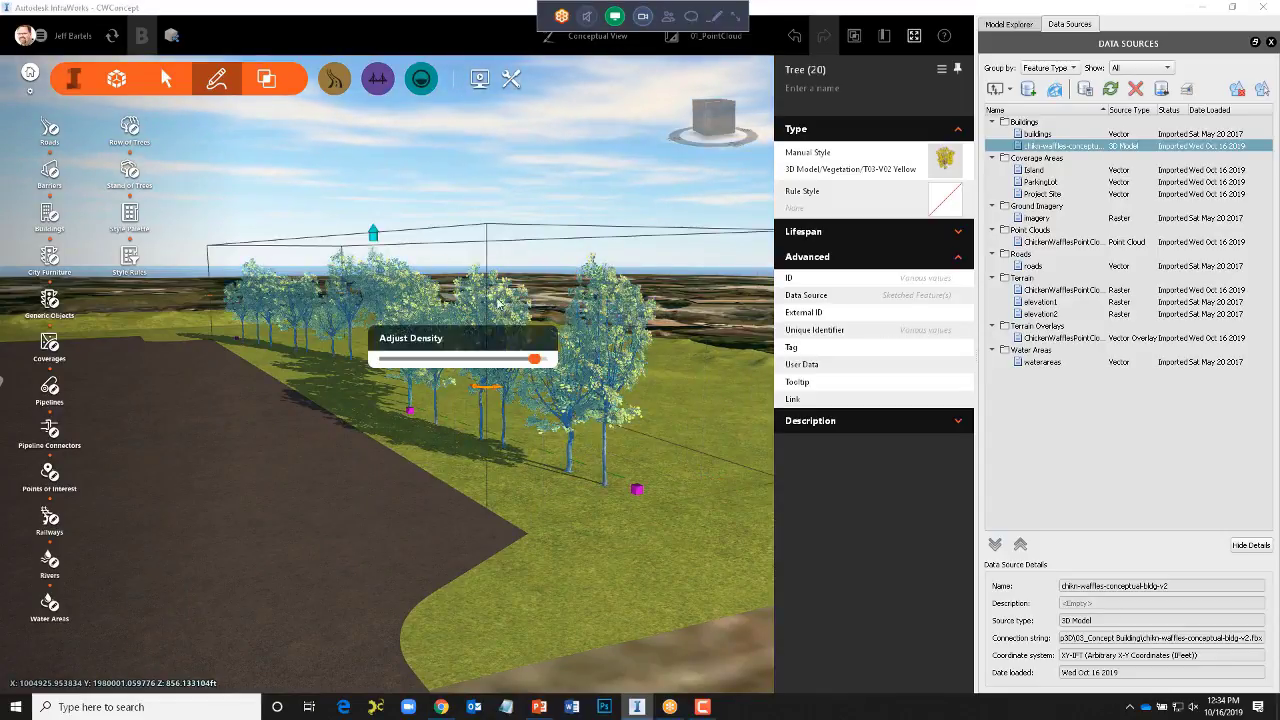
mouse_move(373, 233)
mouse_down()
mouse_move(365, 200)
mouse_move(366, 230)
mouse_up()
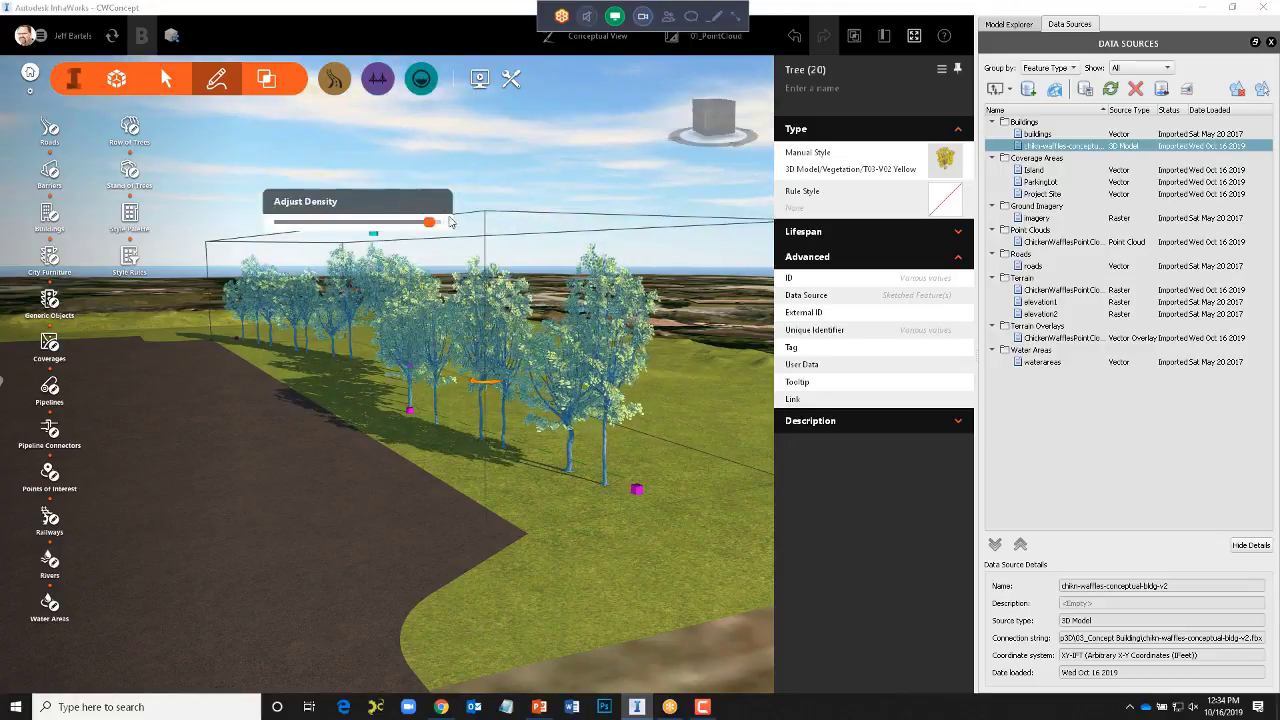
click(428, 174)
- Place an Audi A8 from the vehicle styles as city furniture on the pavement near the yellow tree row
drag(432, 293, 486, 414)
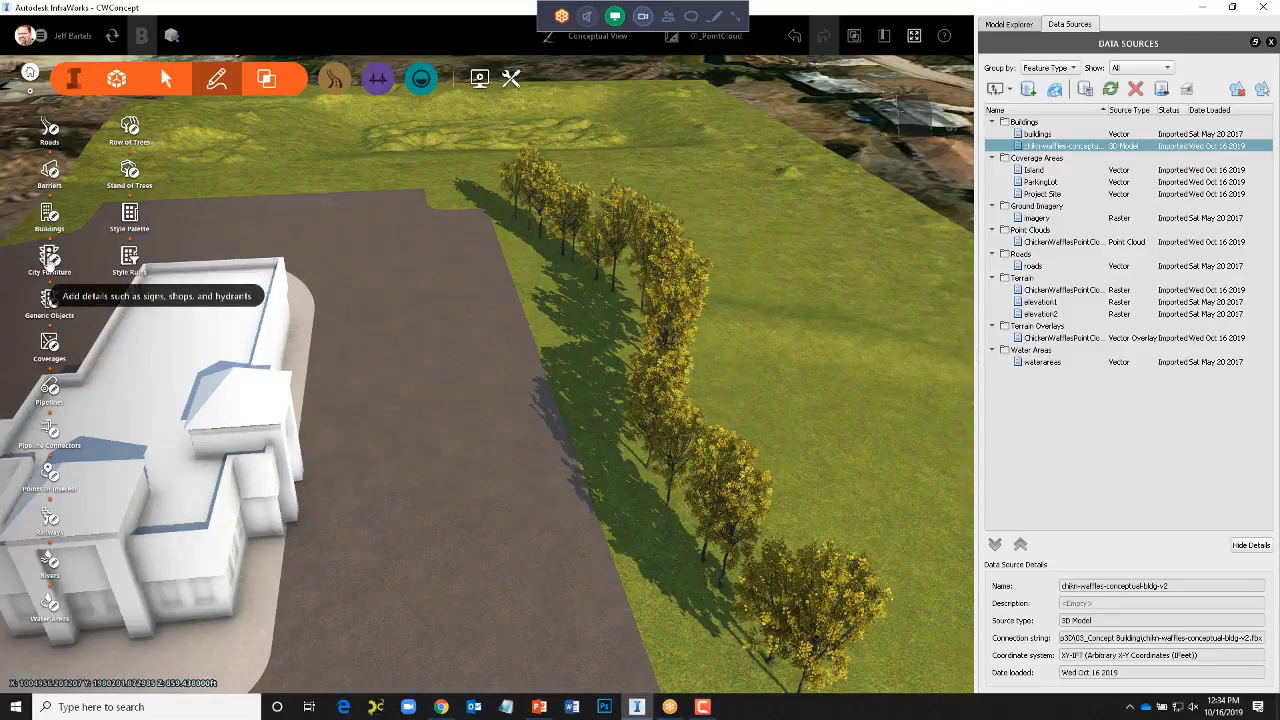
click(49, 257)
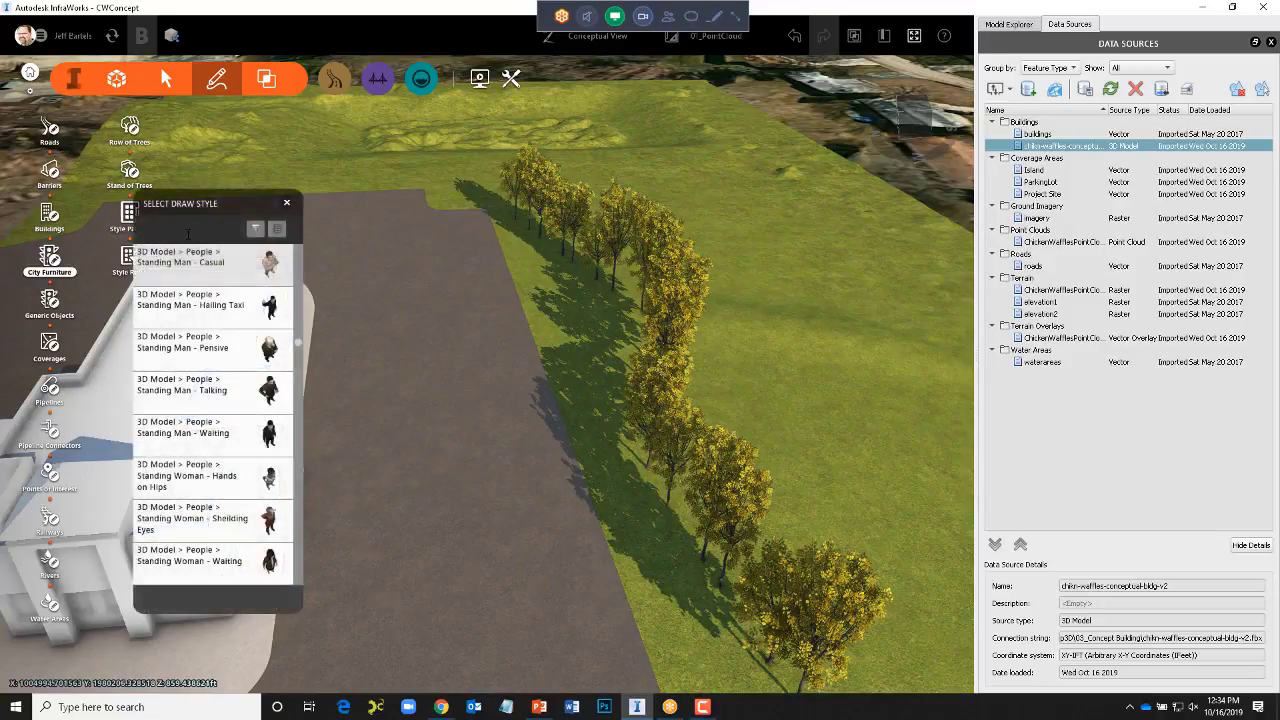
text(veh)
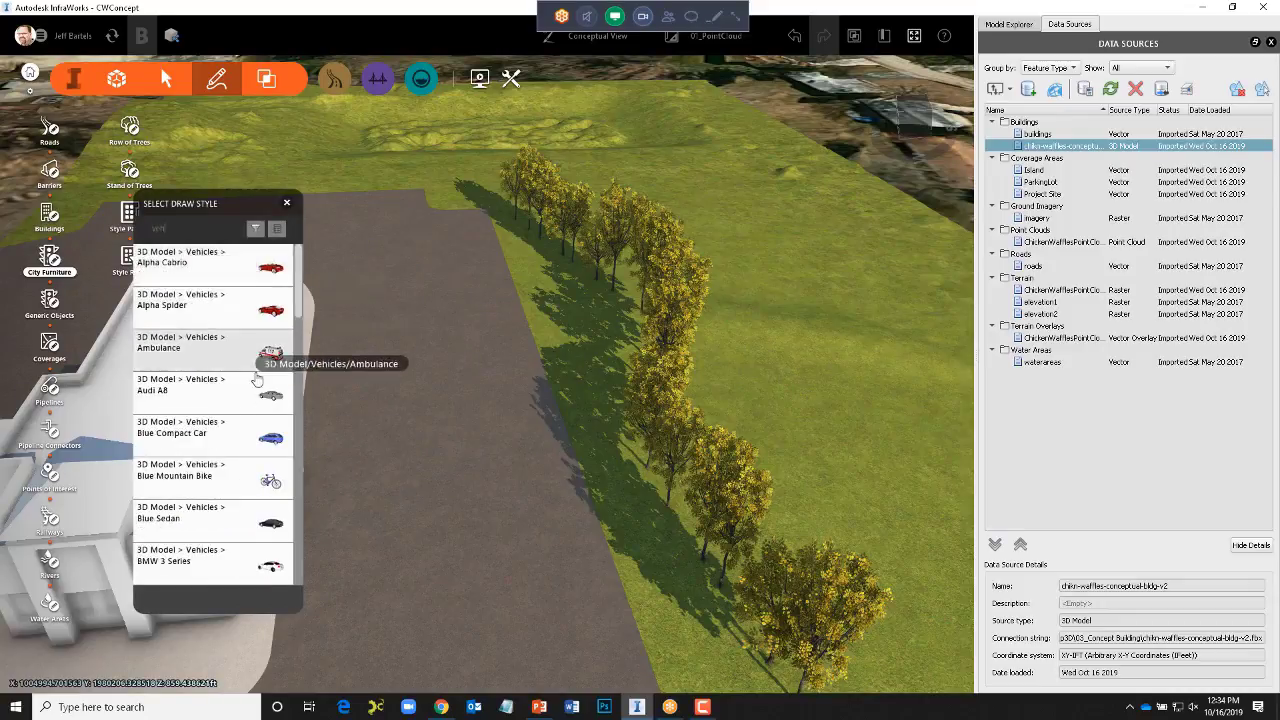
click(270, 400)
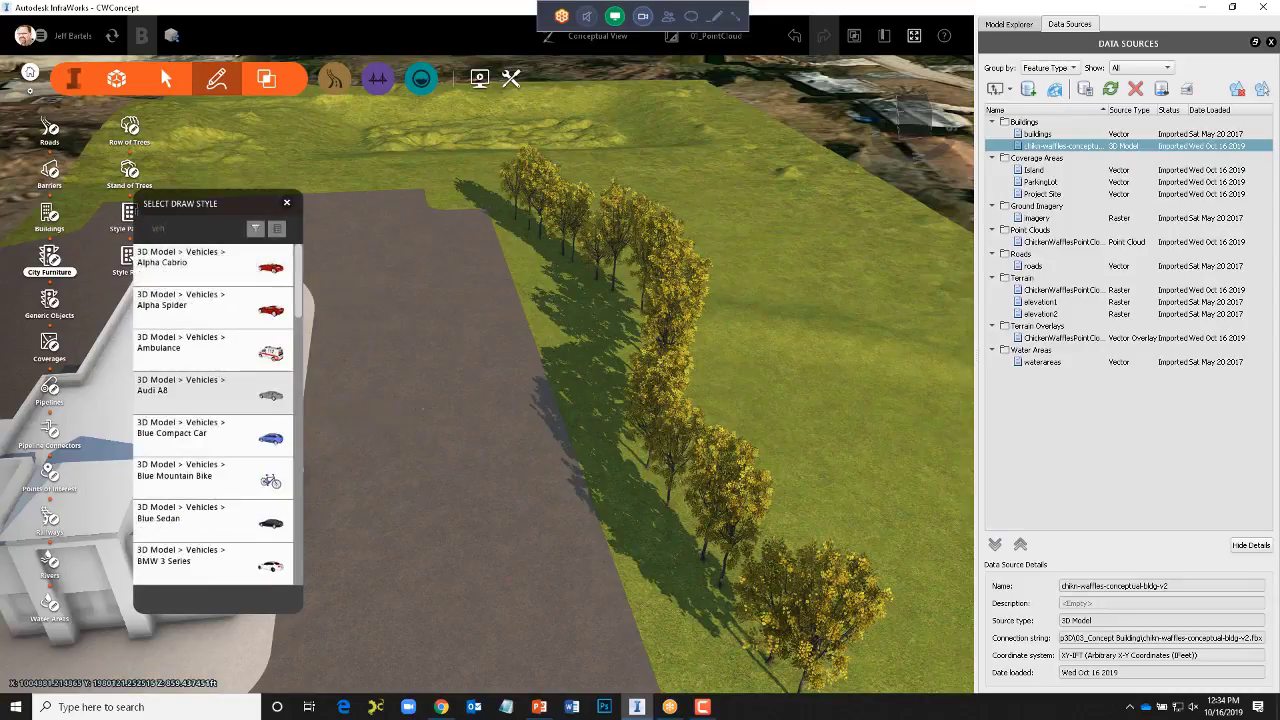
click(505, 360)
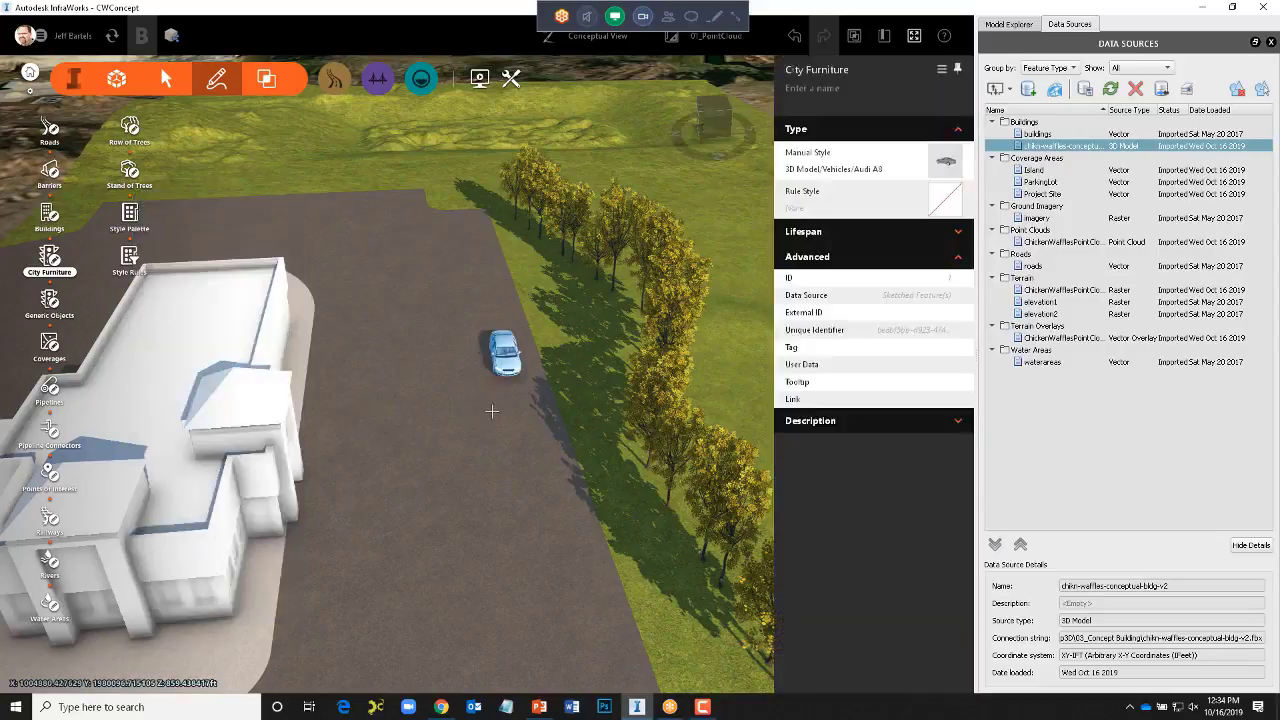
- Rotate the Audi A8 so its front faces the lawn edge and deselect it
scroll(508, 362, up, 2)
scroll(510, 365, up, 3)
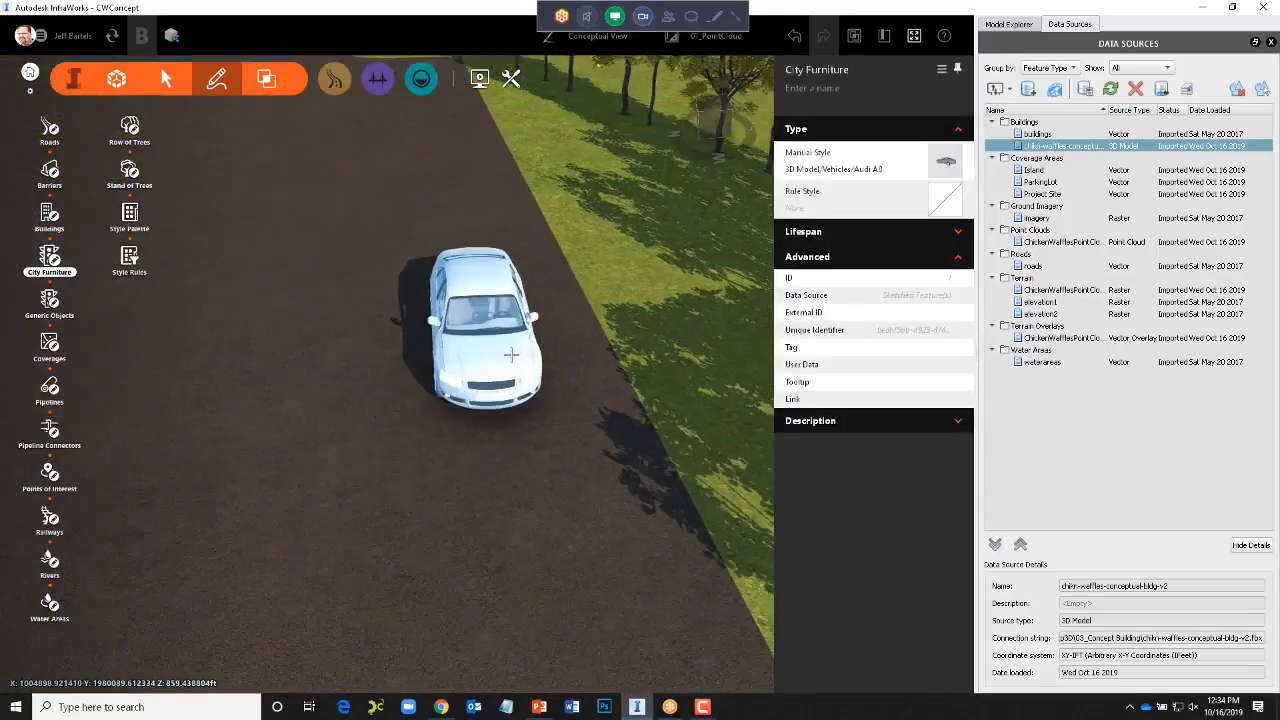
click(483, 390)
drag(403, 414, 512, 424)
drag(665, 401, 633, 409)
click(450, 480)
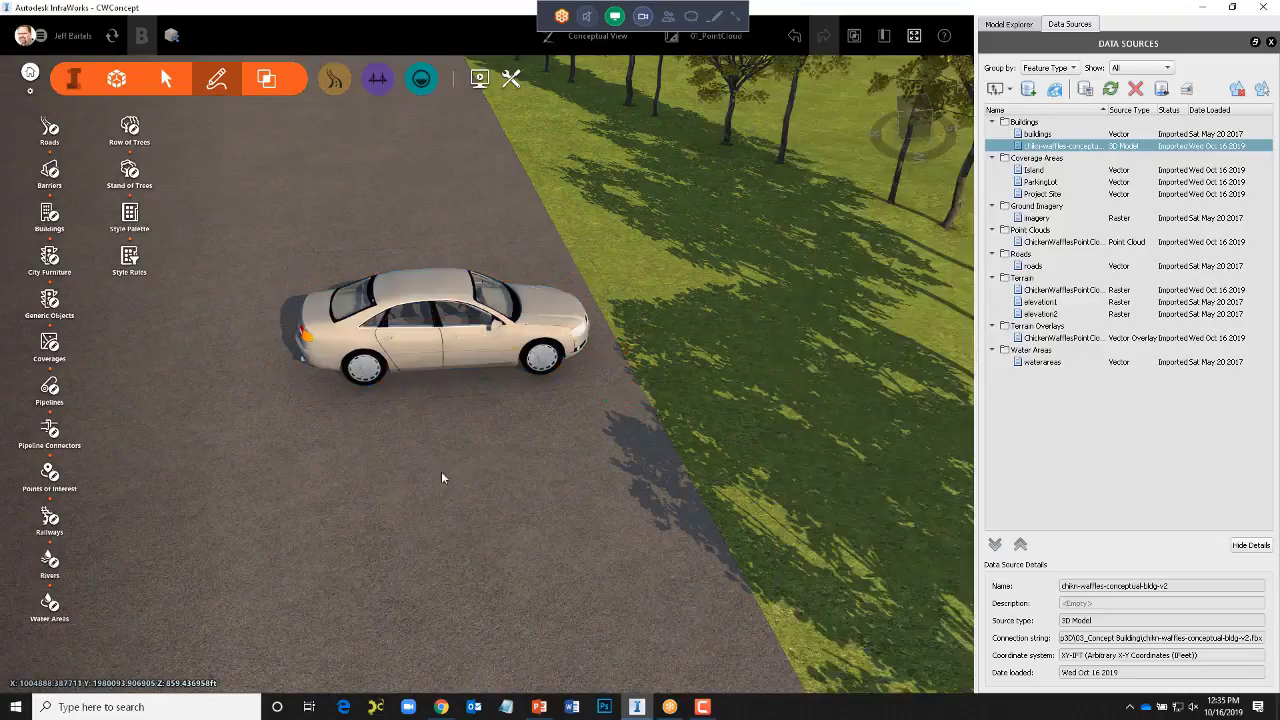
- Place a Standing Man - Casual figure as city furniture beside the front door of the car
click(49, 258)
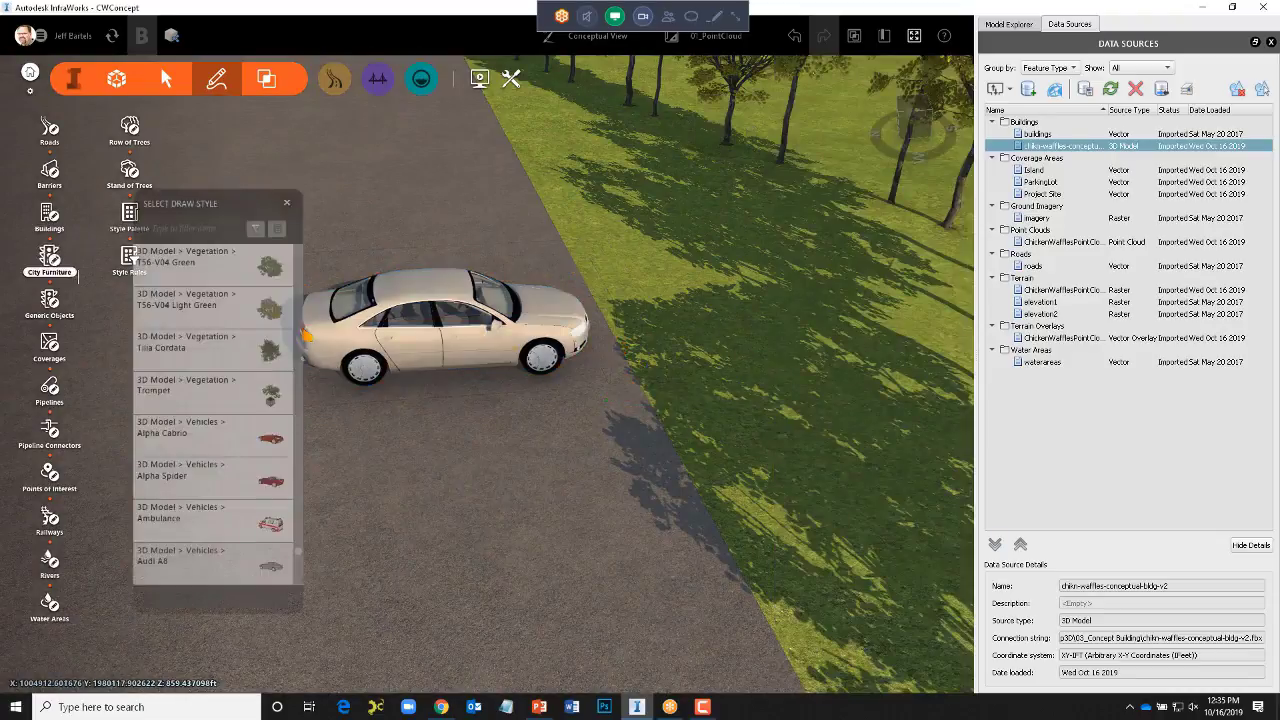
text(peop)
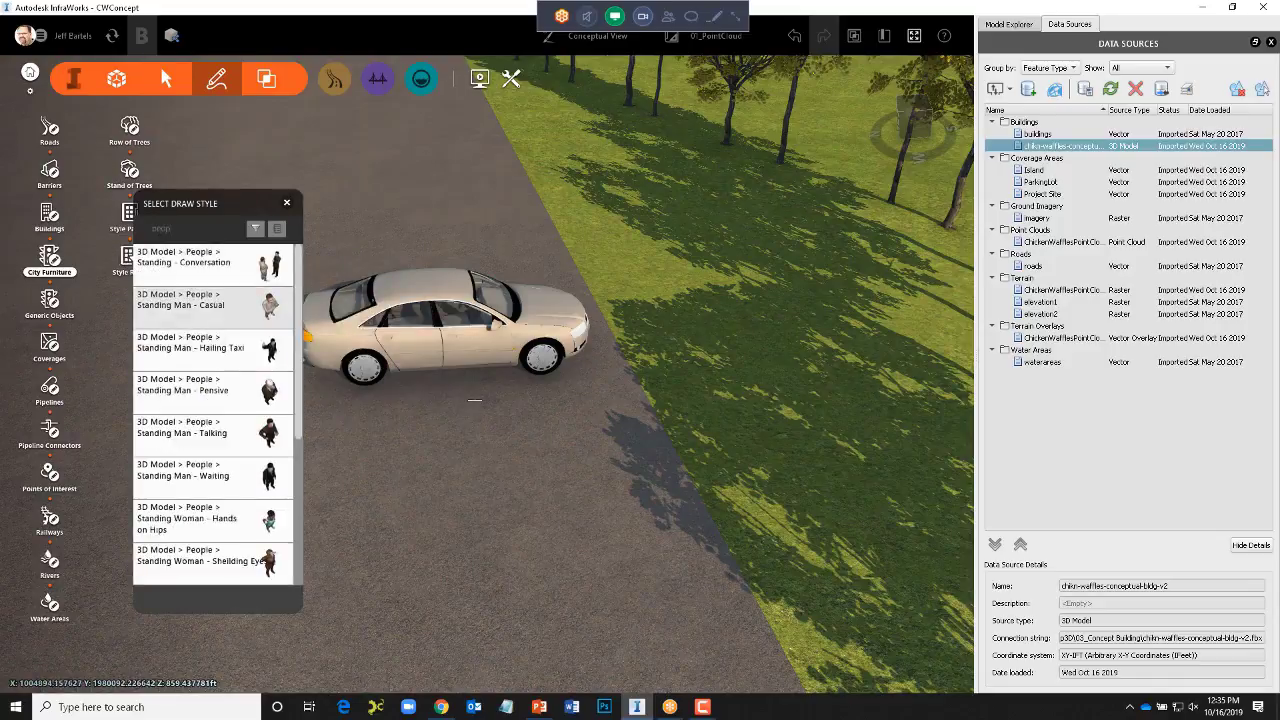
click(478, 446)
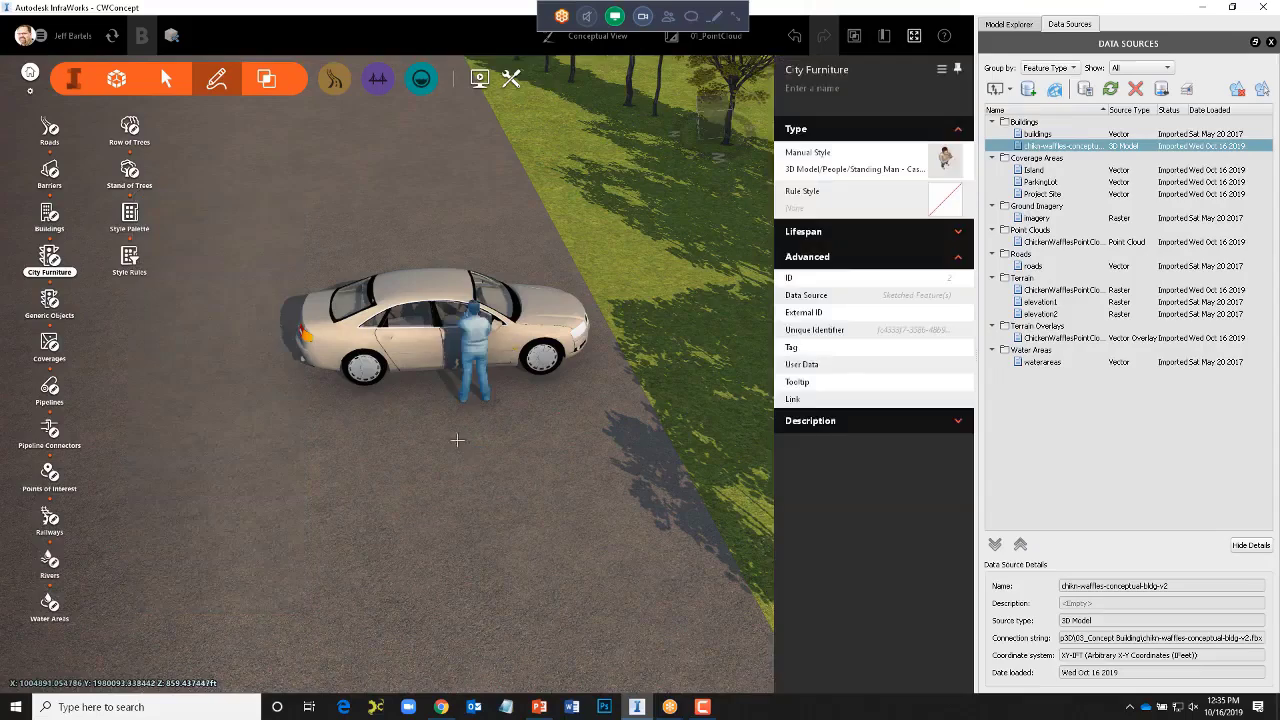
key(Escape)
- Rotate the standing man about his vertical axis so he turns away from the car, and deselect him
shift+middle_drag(429, 409, 507, 352)
click(507, 350)
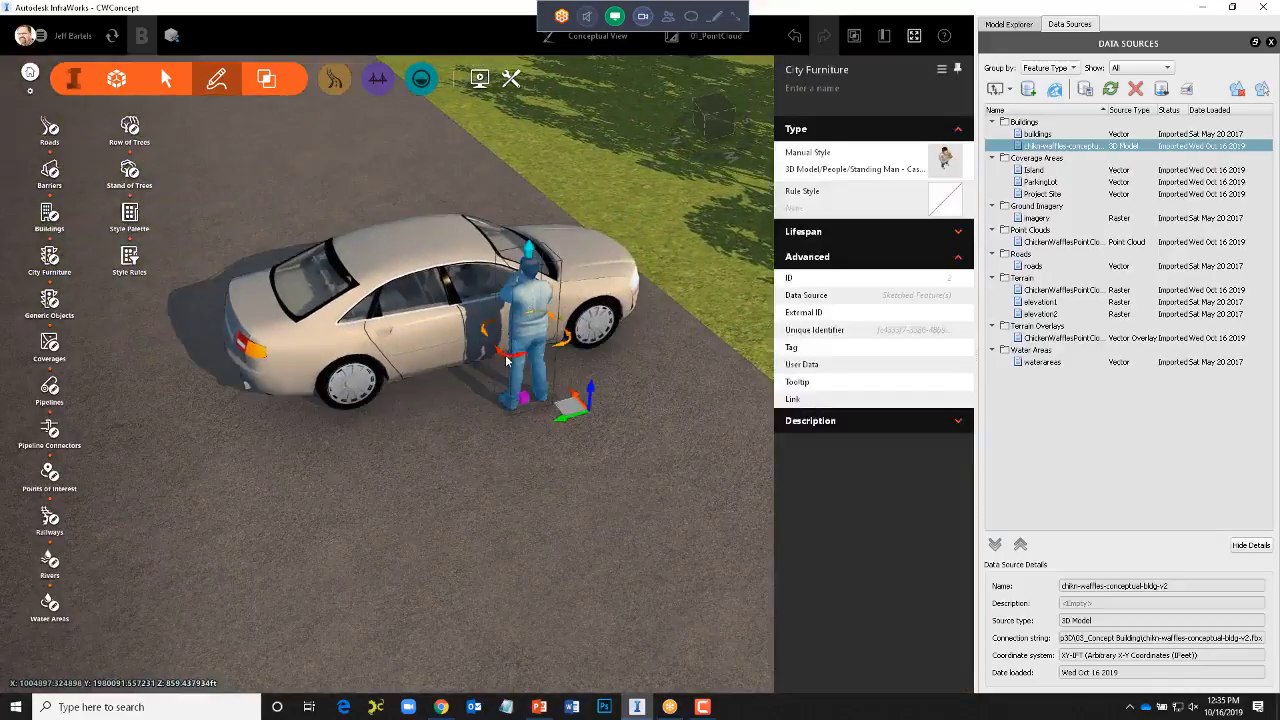
drag(507, 350, 637, 375)
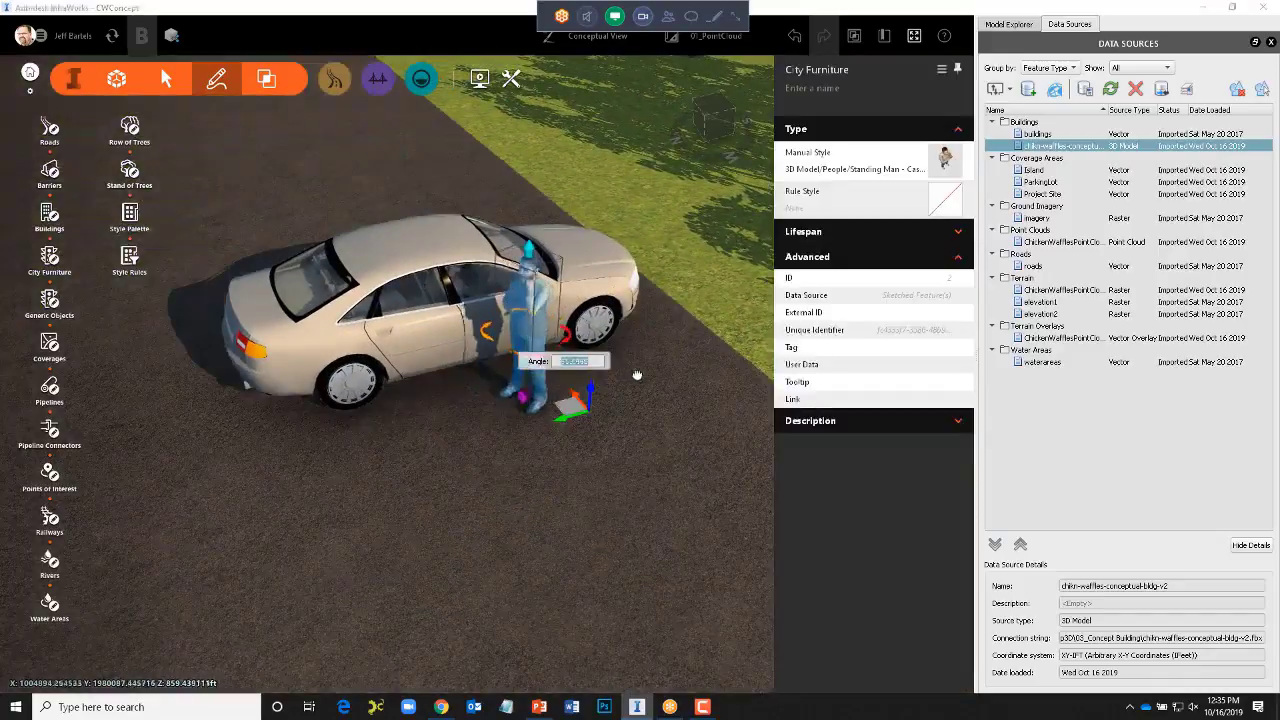
scroll(490, 505, down, 10)
click(480, 497)
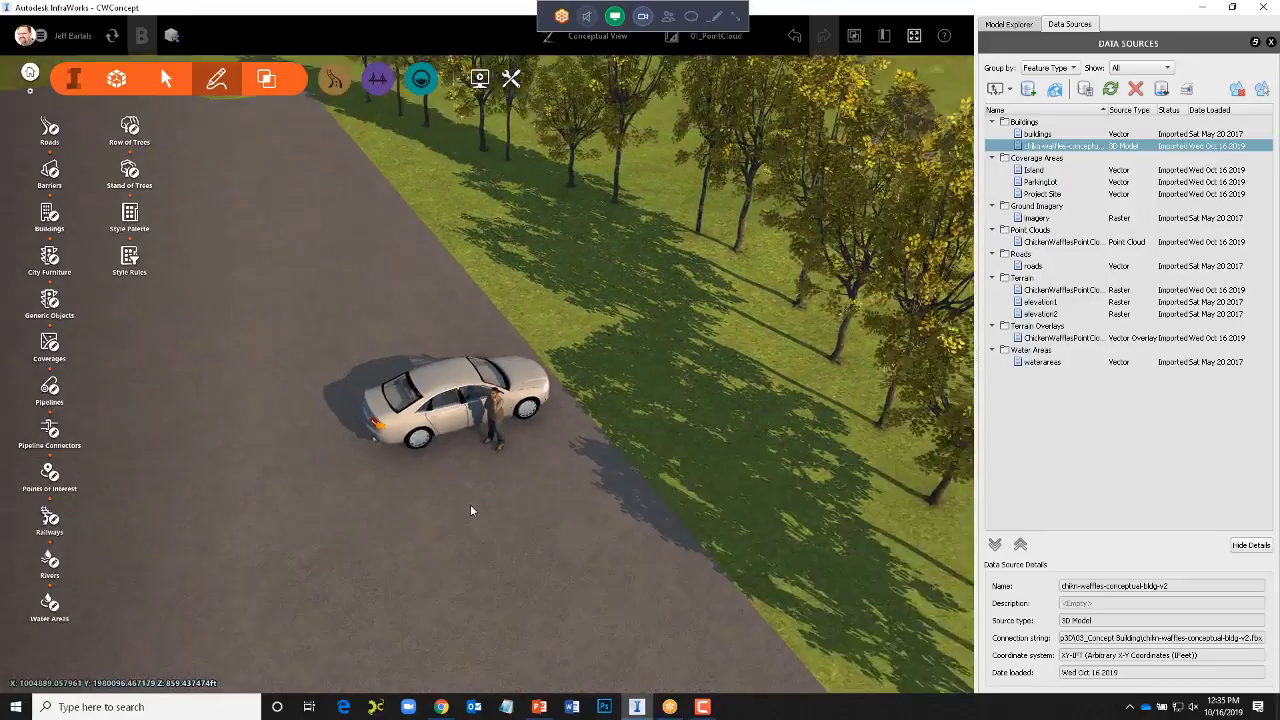
scroll(478, 490, down, 3)
drag(486, 473, 562, 425)
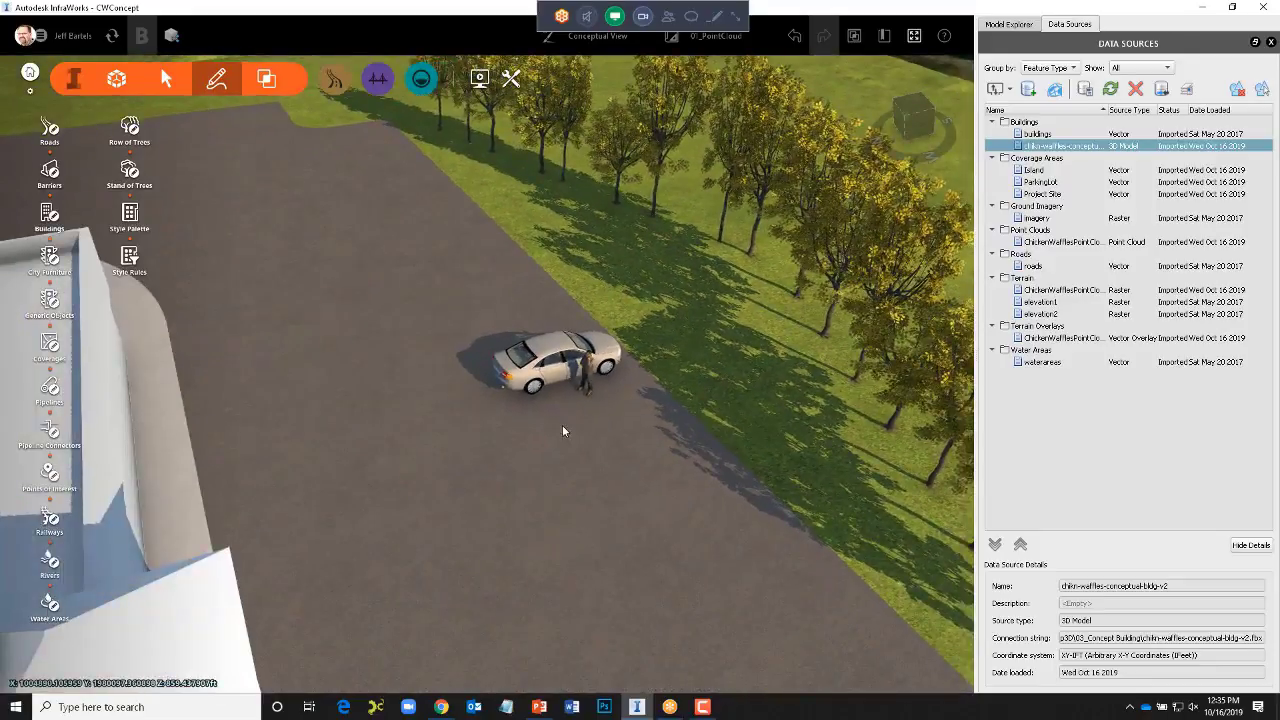
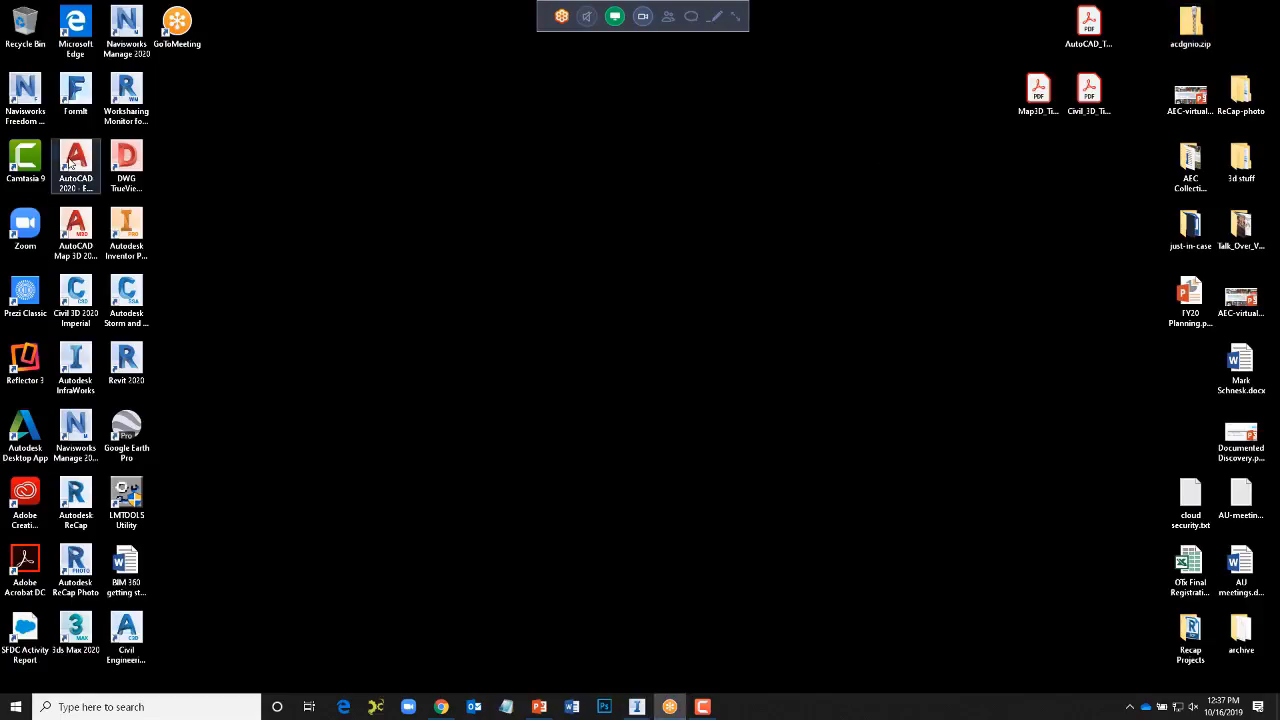
- Start AutoCAD 2020 from the desktop
double_click(70, 165)
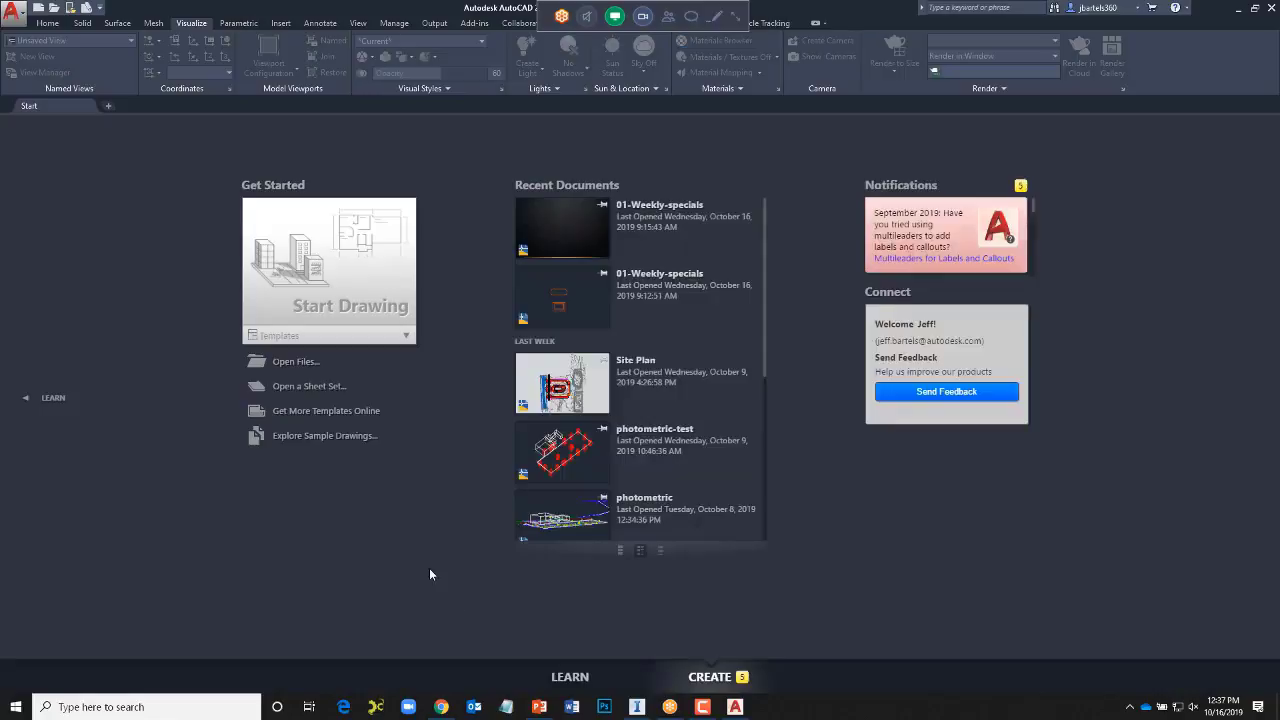
- View weekly-menu.jpg from ChickenNWaffles > 02_PreliminaryEngineering > 02_AutoCAD > 01_MenuGraphic, and close the image and the file browser
key(super+e)
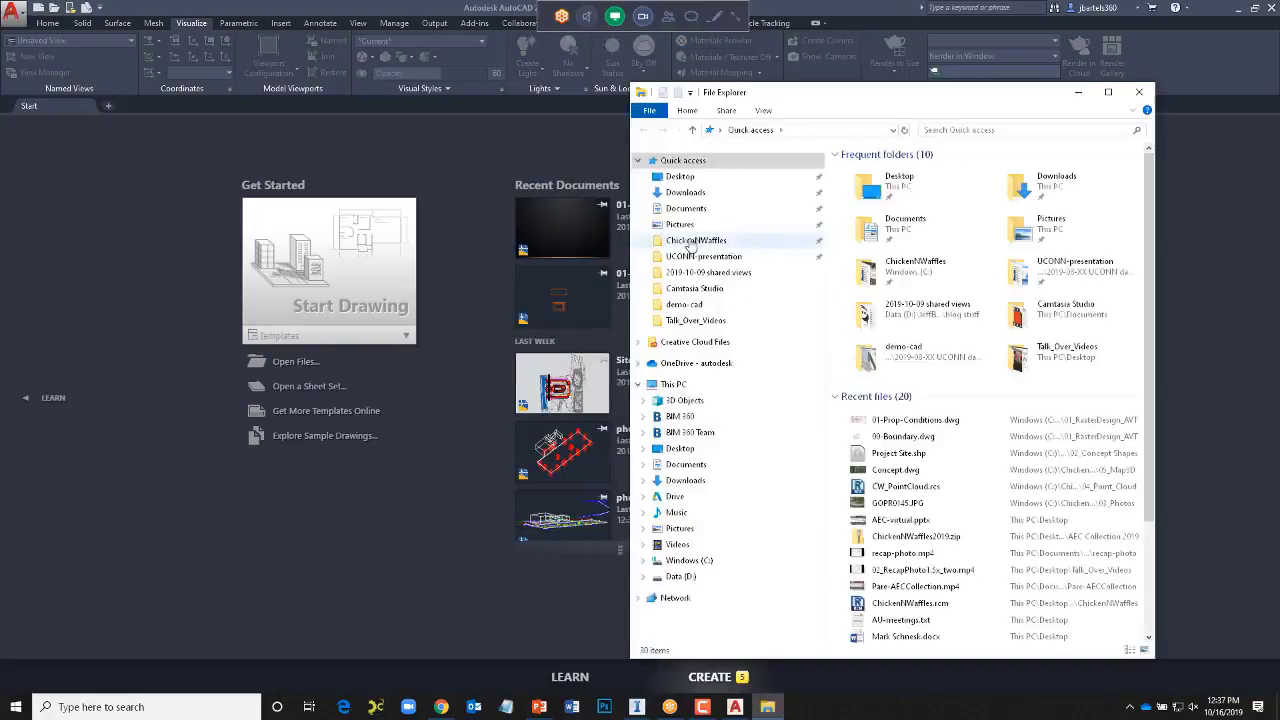
click(690, 241)
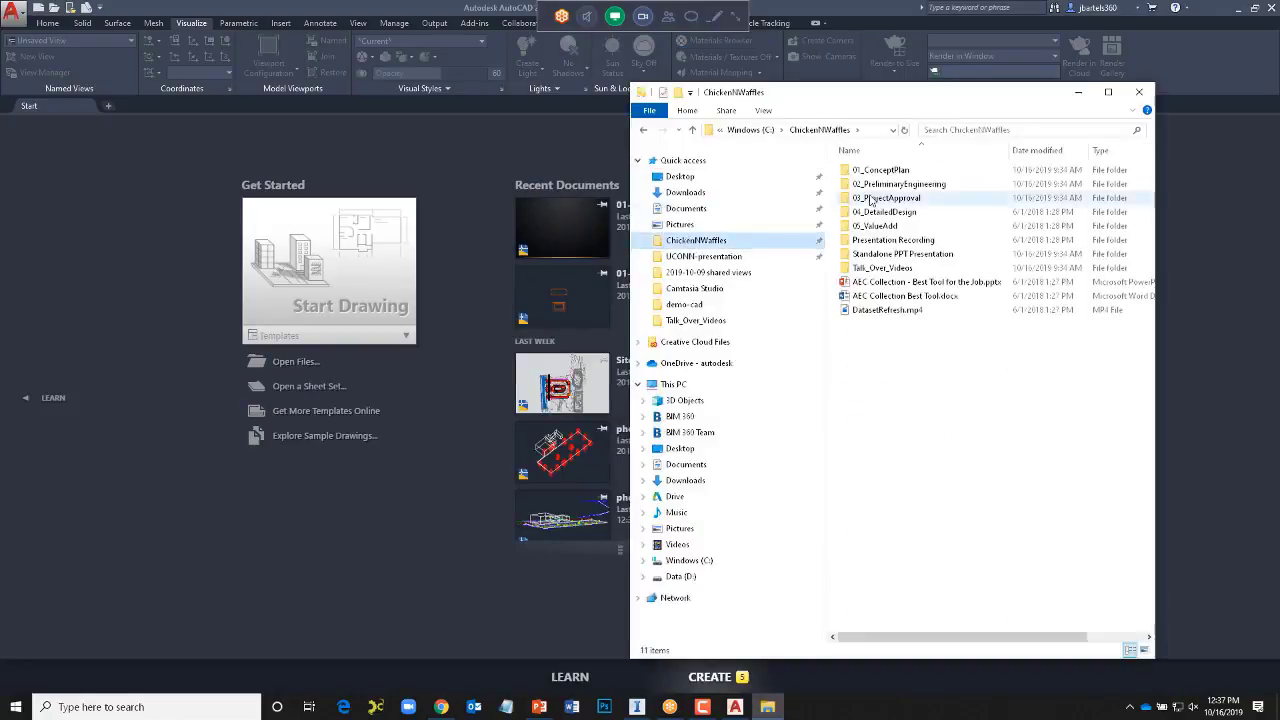
double_click(872, 184)
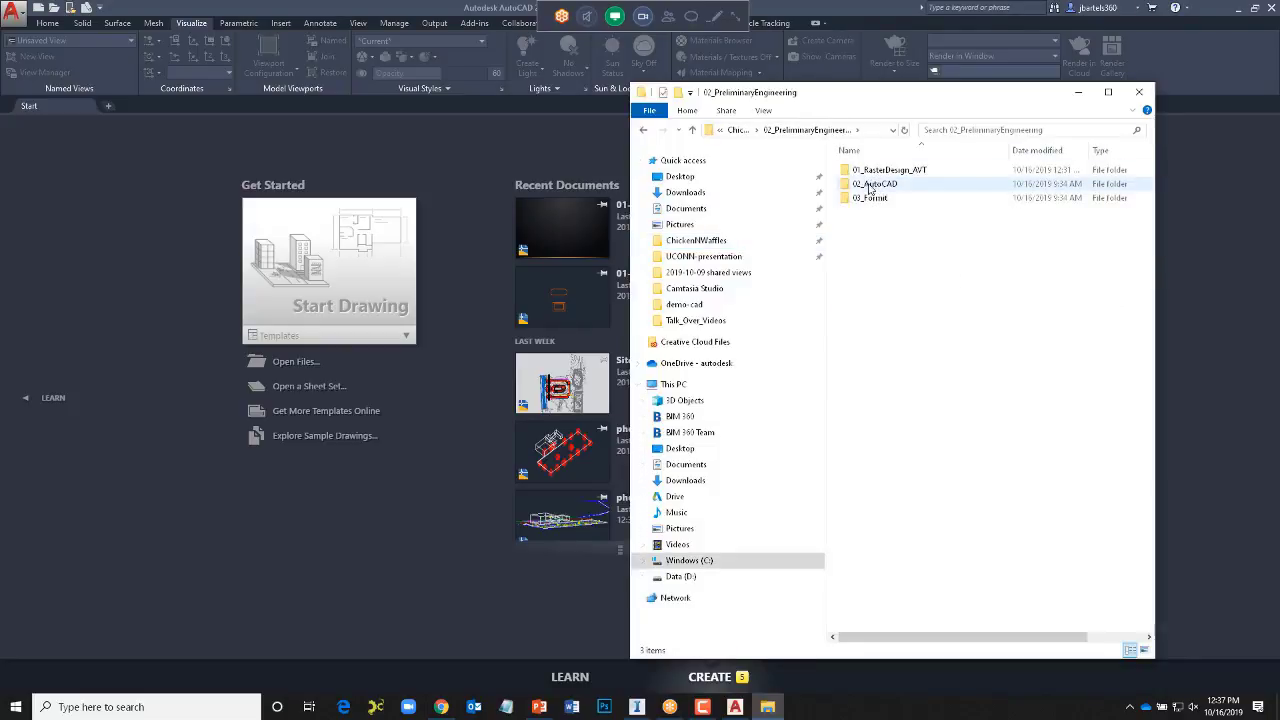
double_click(870, 186)
double_click(872, 176)
click(873, 176)
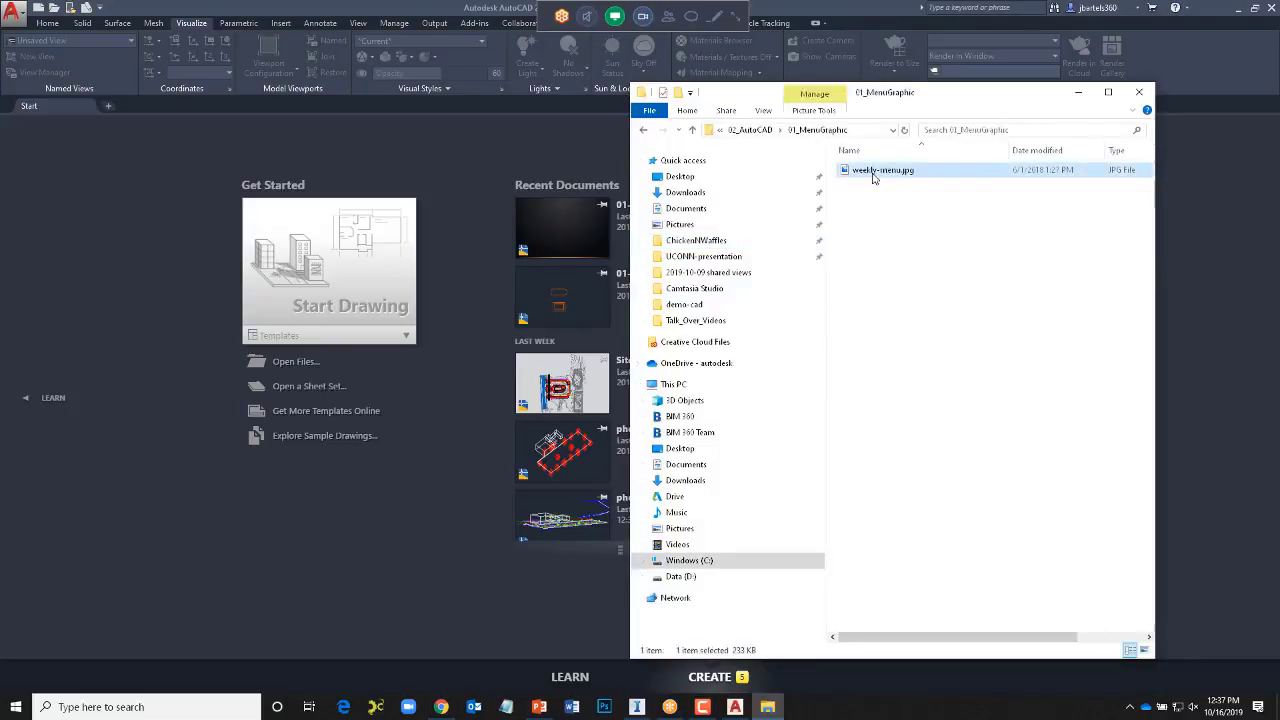
double_click(873, 174)
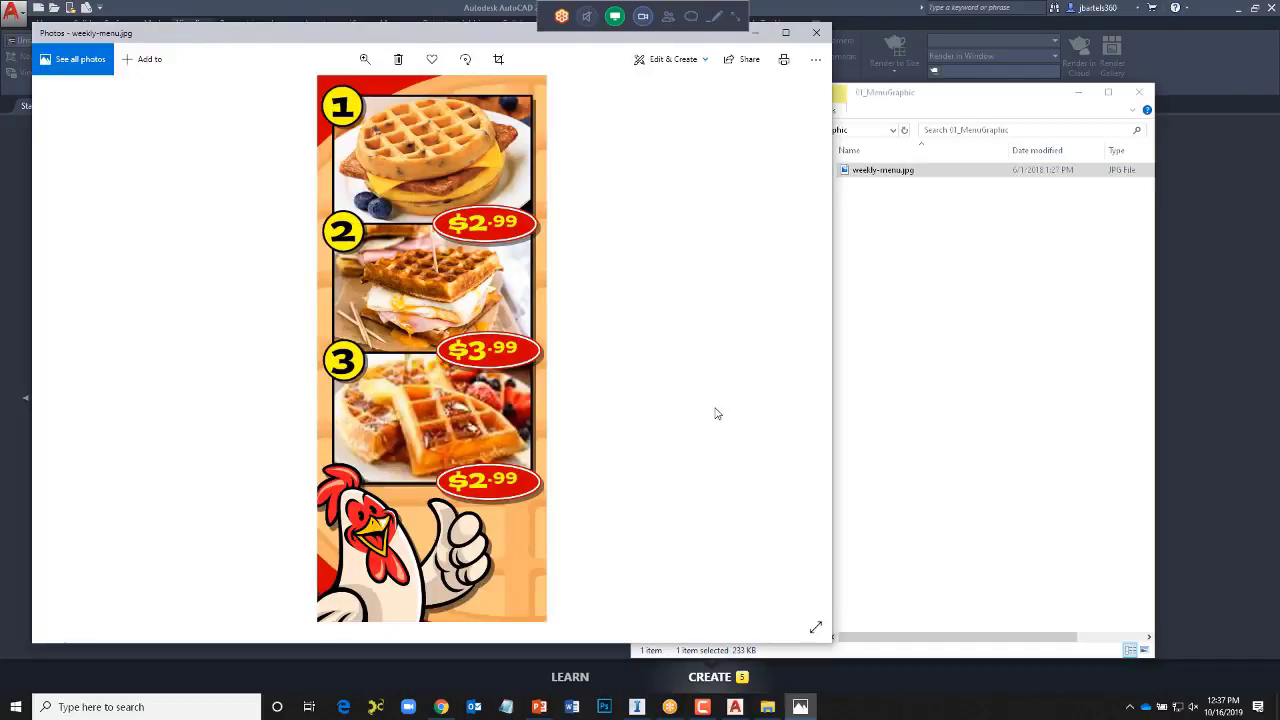
click(817, 35)
click(1139, 94)
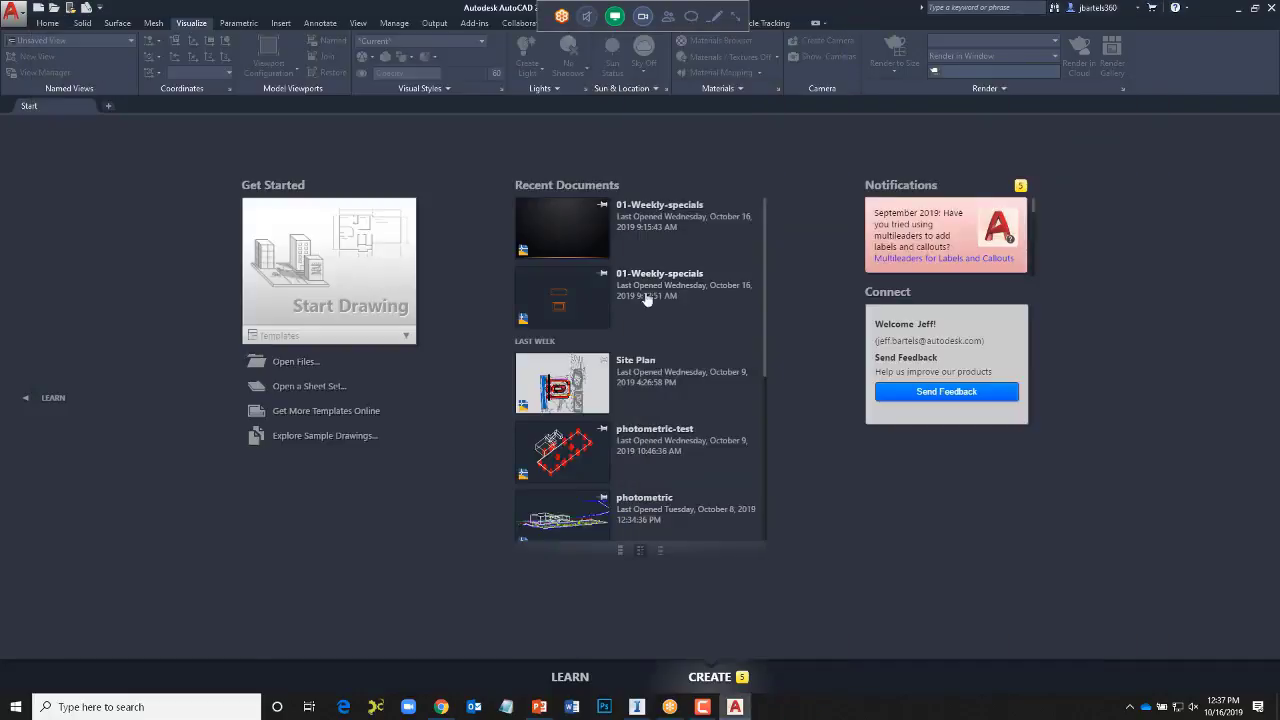
- Open the most recently used 01-Weekly-specials drawing and close the Materials Browser
click(568, 252)
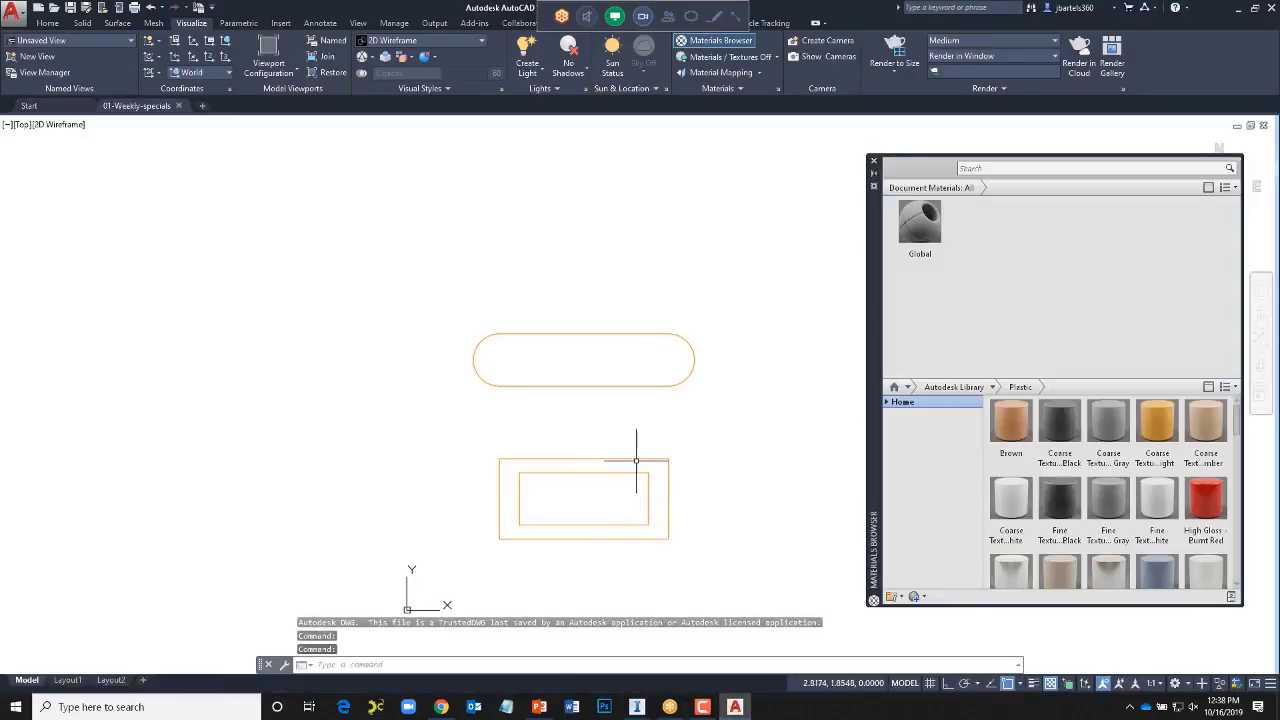
click(873, 161)
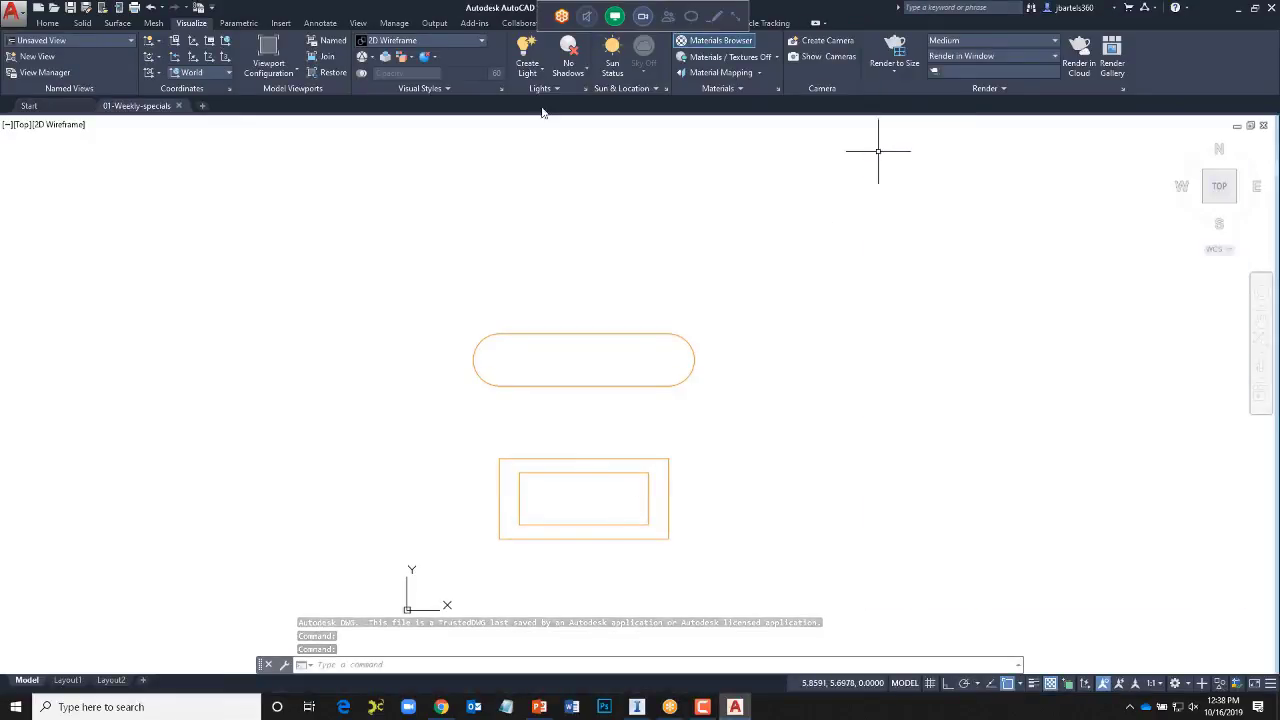
click(1187, 684)
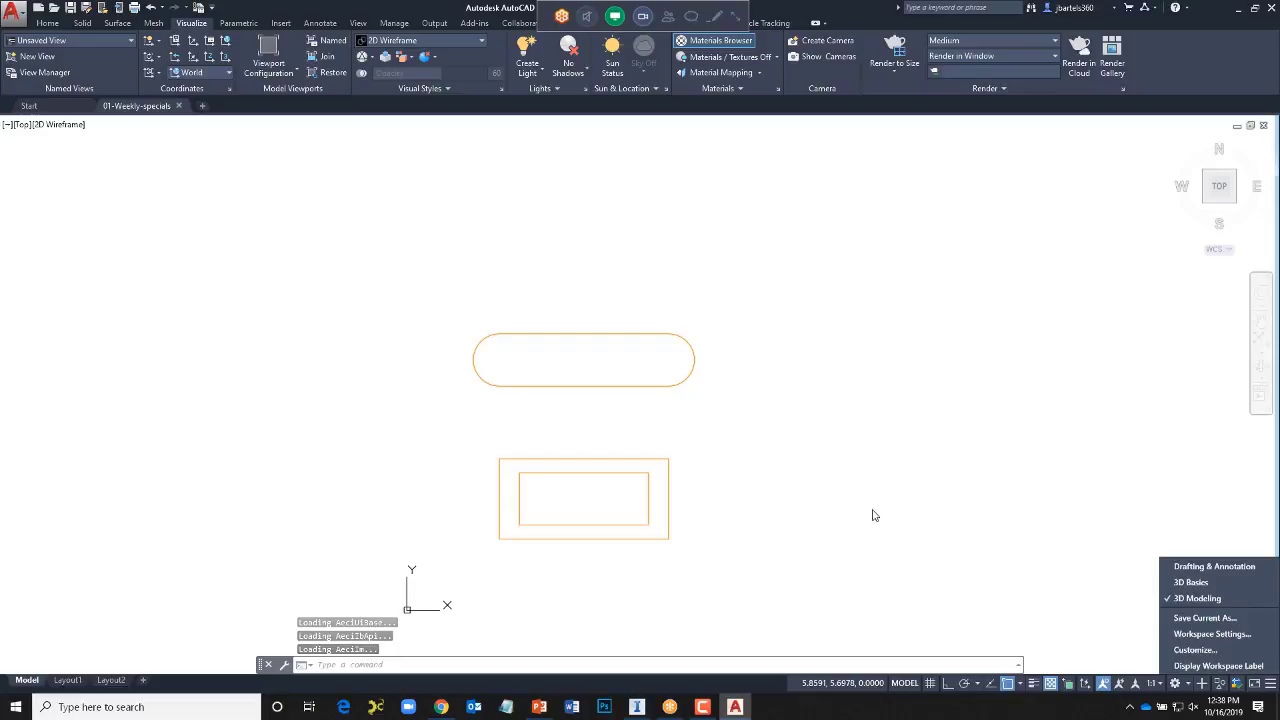
click(846, 495)
- Move the inner rectangle 1.5 units straight up above the outer rectangle with Ortho on
mouse_move(841, 505)
shift+middle_down()
mouse_move(814, 466)
mouse_move(846, 403)
mouse_move(843, 374)
mouse_move(813, 347)
mouse_move(797, 429)
shift+middle_up()
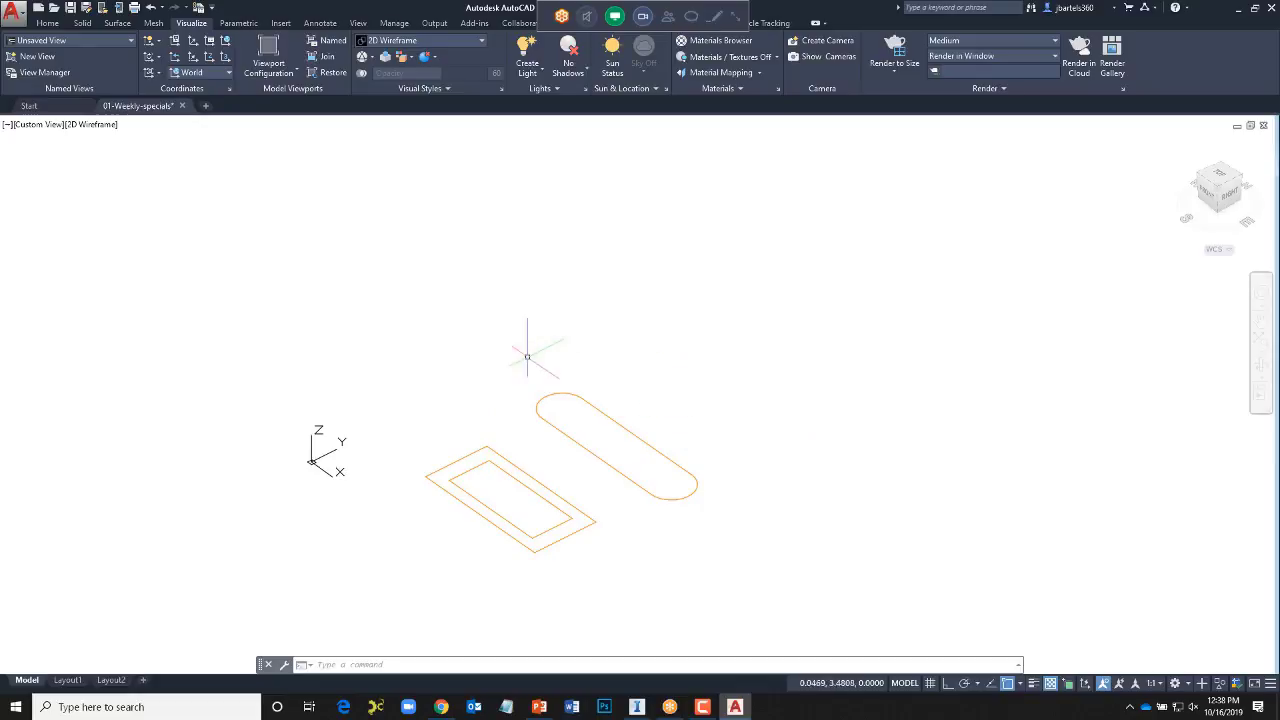
click(48, 23)
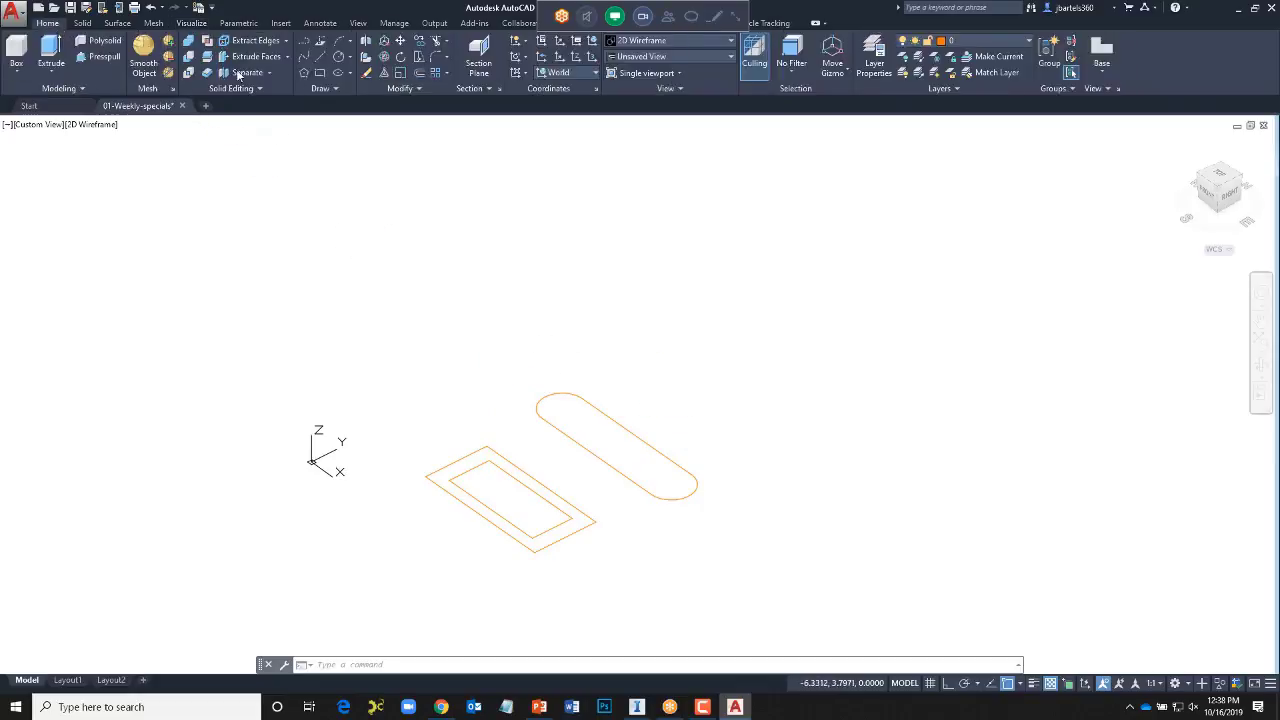
click(399, 41)
click(465, 473)
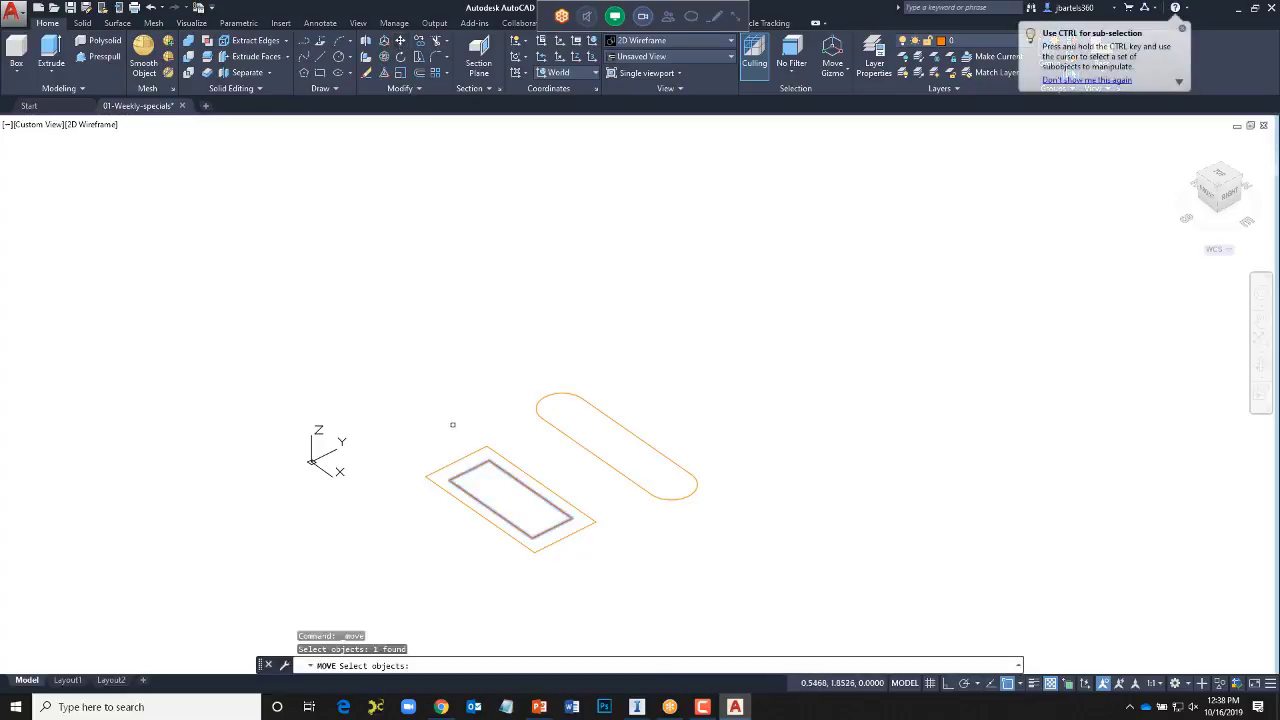
key(Return)
click(445, 420)
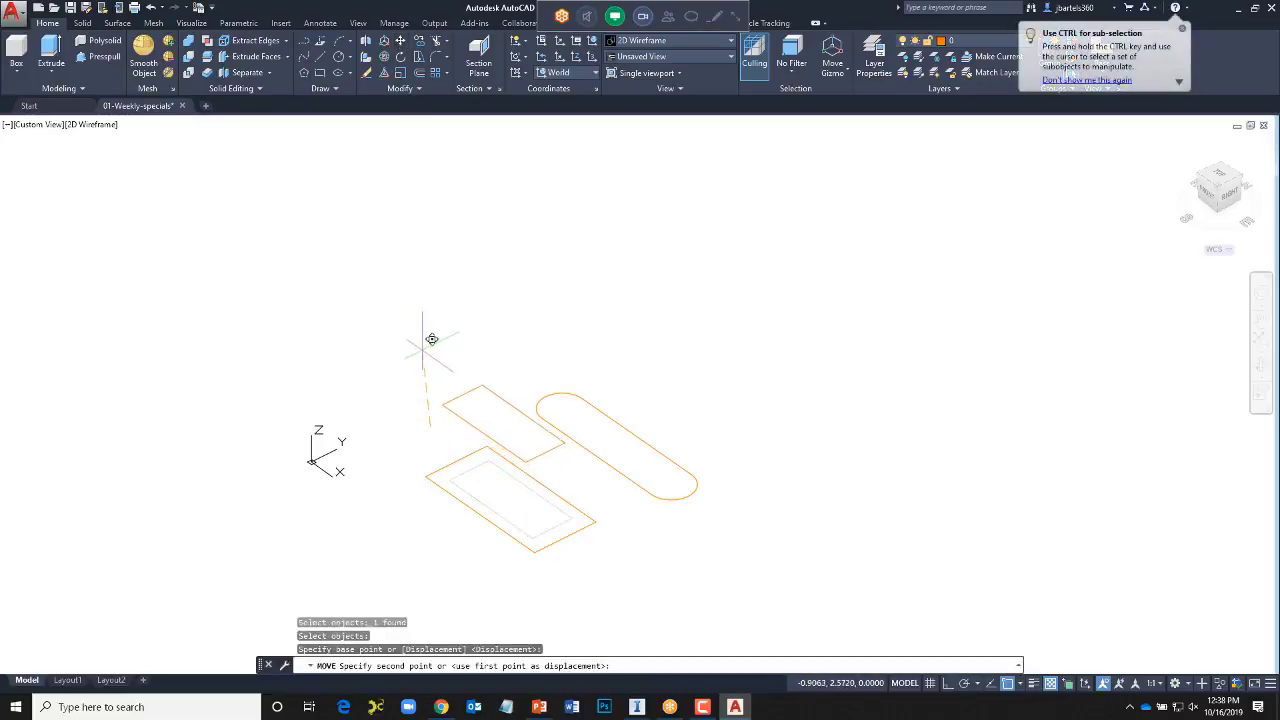
key(F8)
key(Escape)
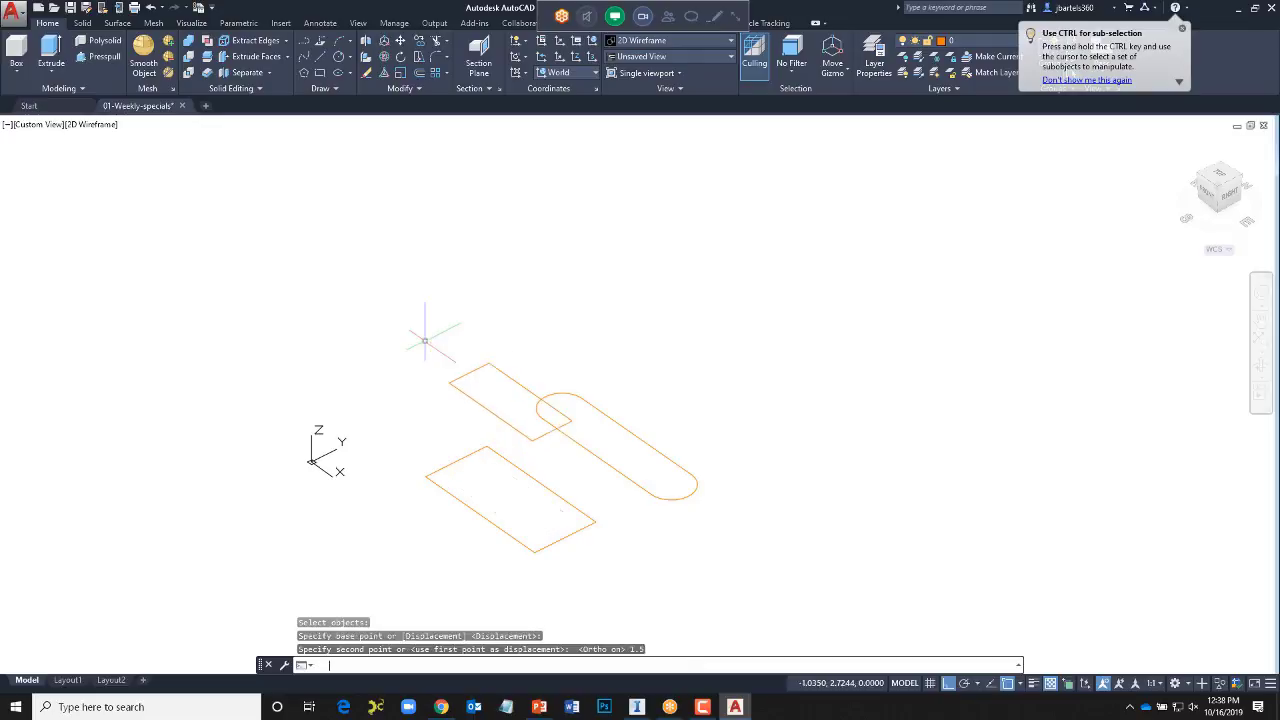
key(Escape)
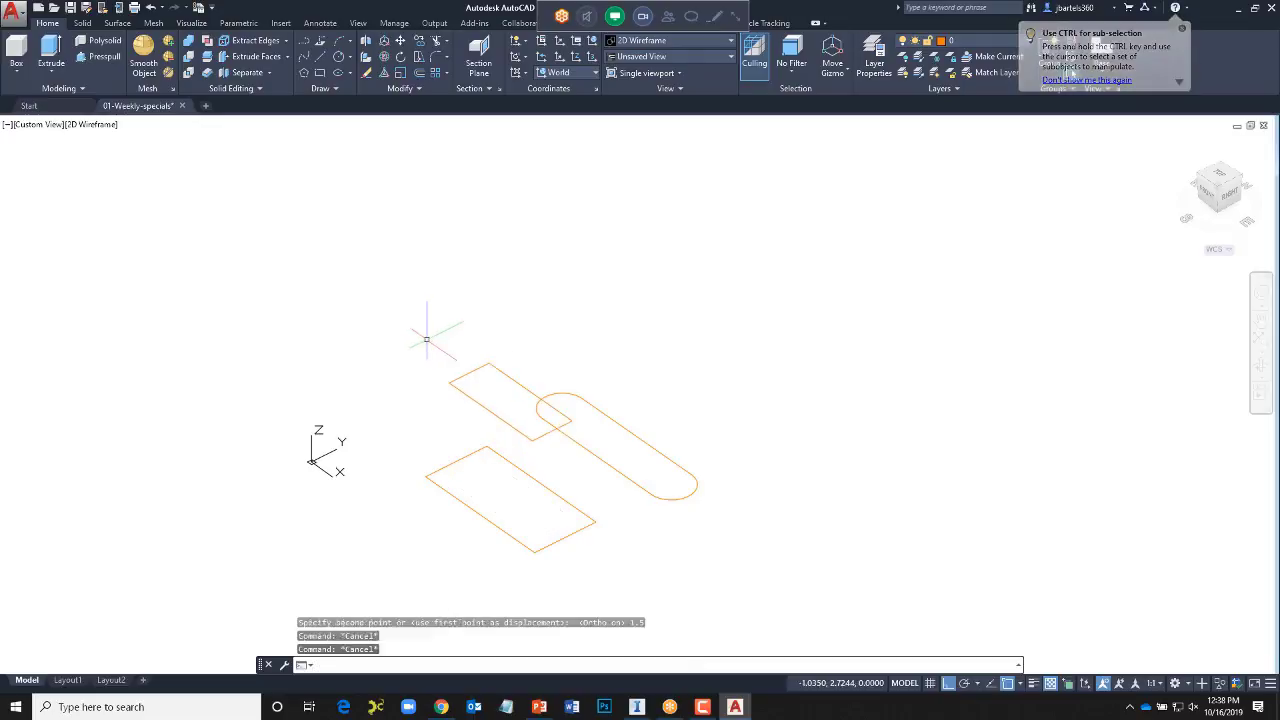
- Loft a solid between the raised rectangle and the base rectangle using cross sections only
click(51, 70)
click(50, 128)
click(463, 348)
click(404, 506)
key(Return)
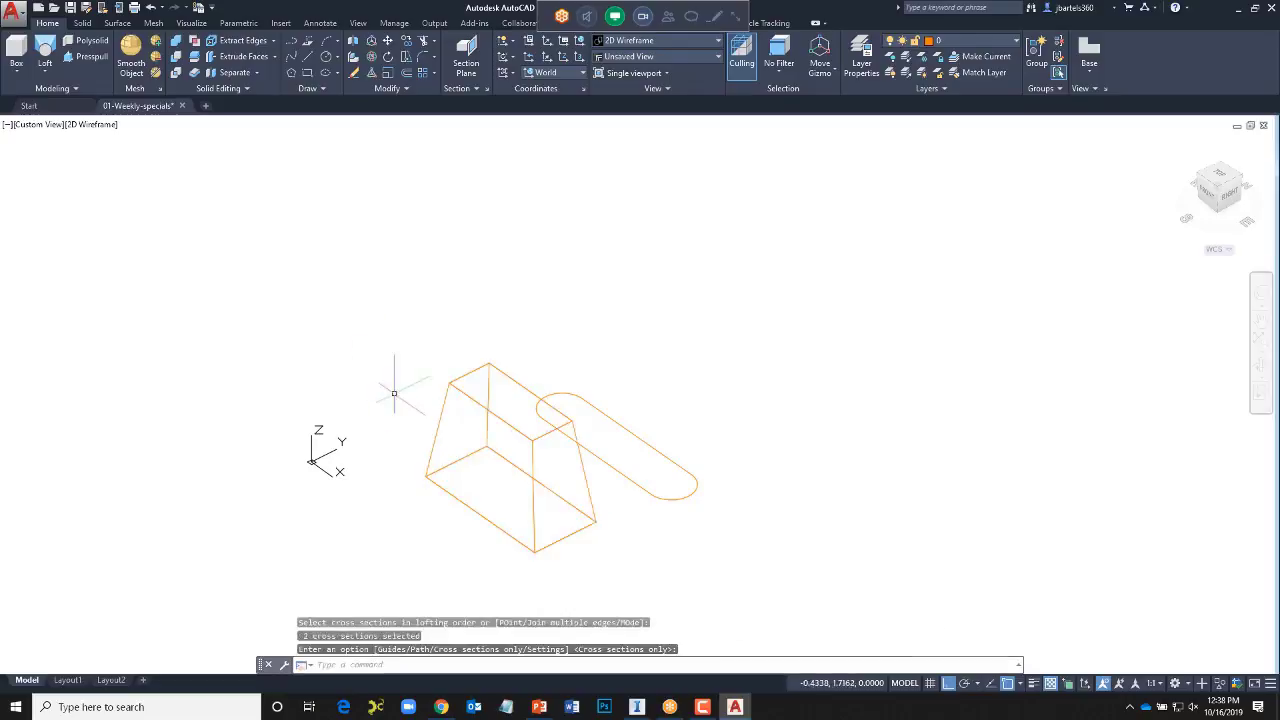
- Display the model in the Conceptual visual style
click(100, 125)
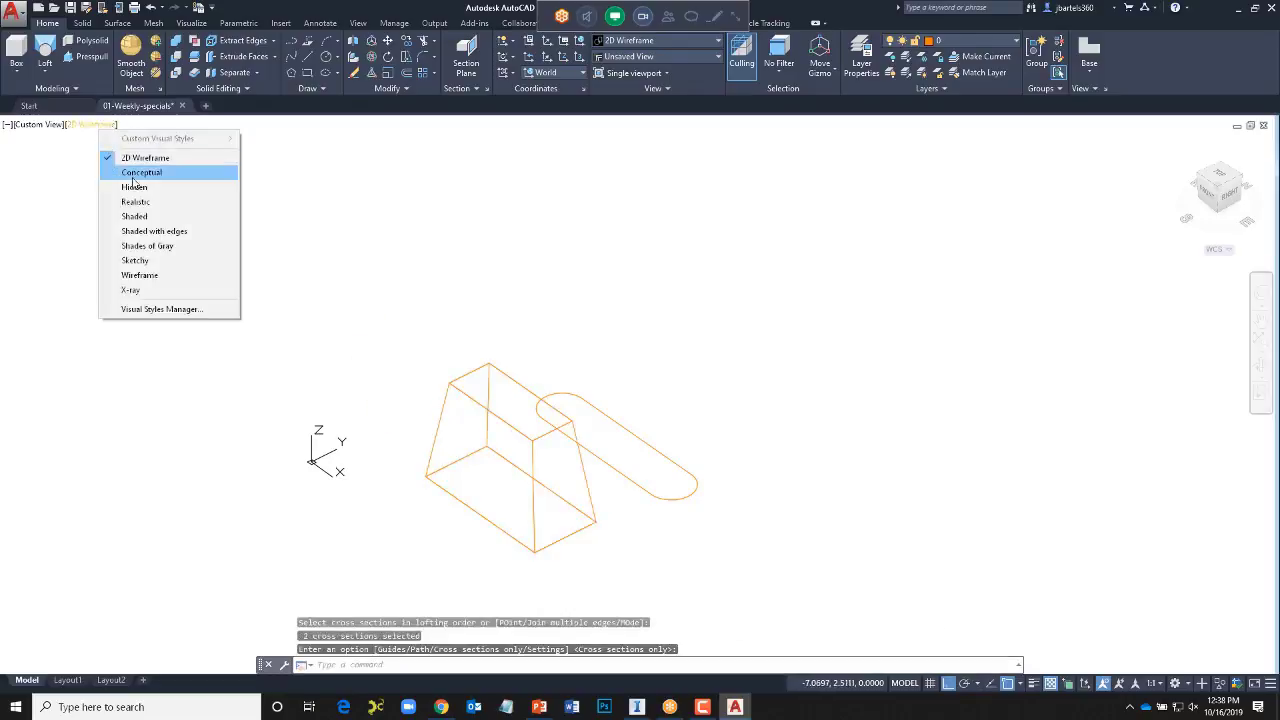
click(141, 172)
shift+middle_drag(733, 468, 705, 448)
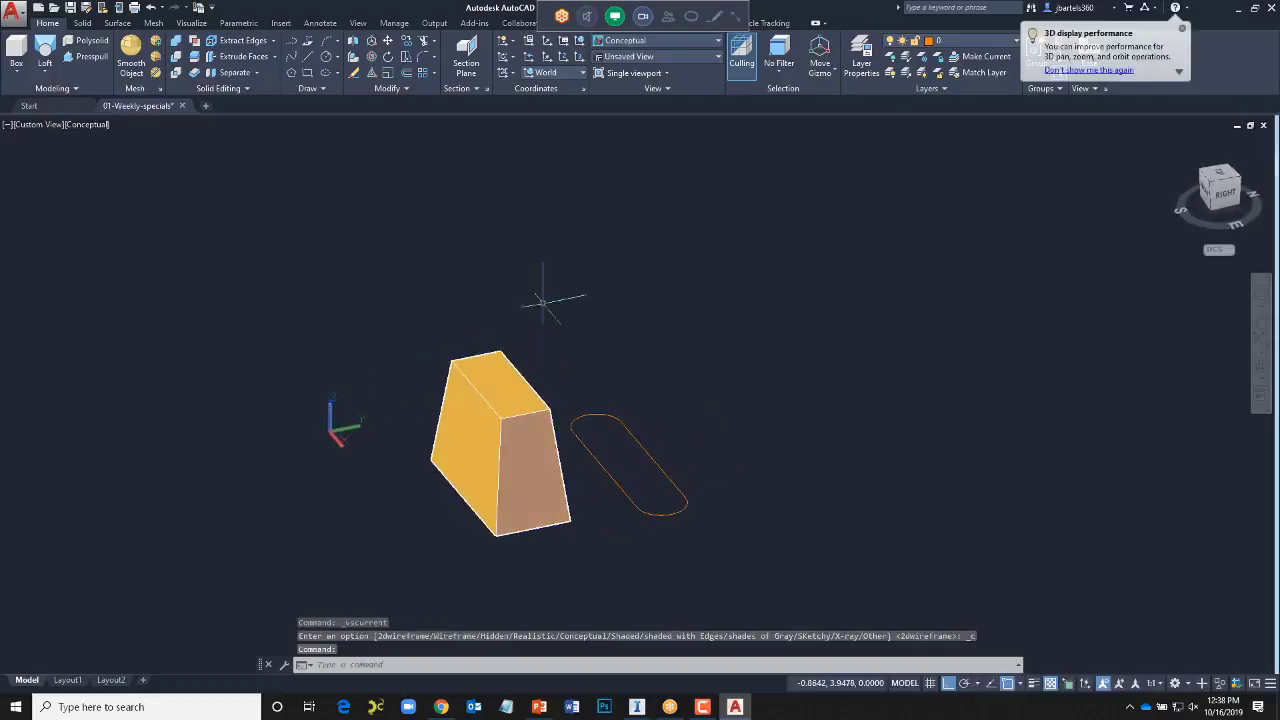
- Extrude the closed slot-shaped profile beside the tapered base into a solid 5.5 units high
click(45, 72)
click(58, 93)
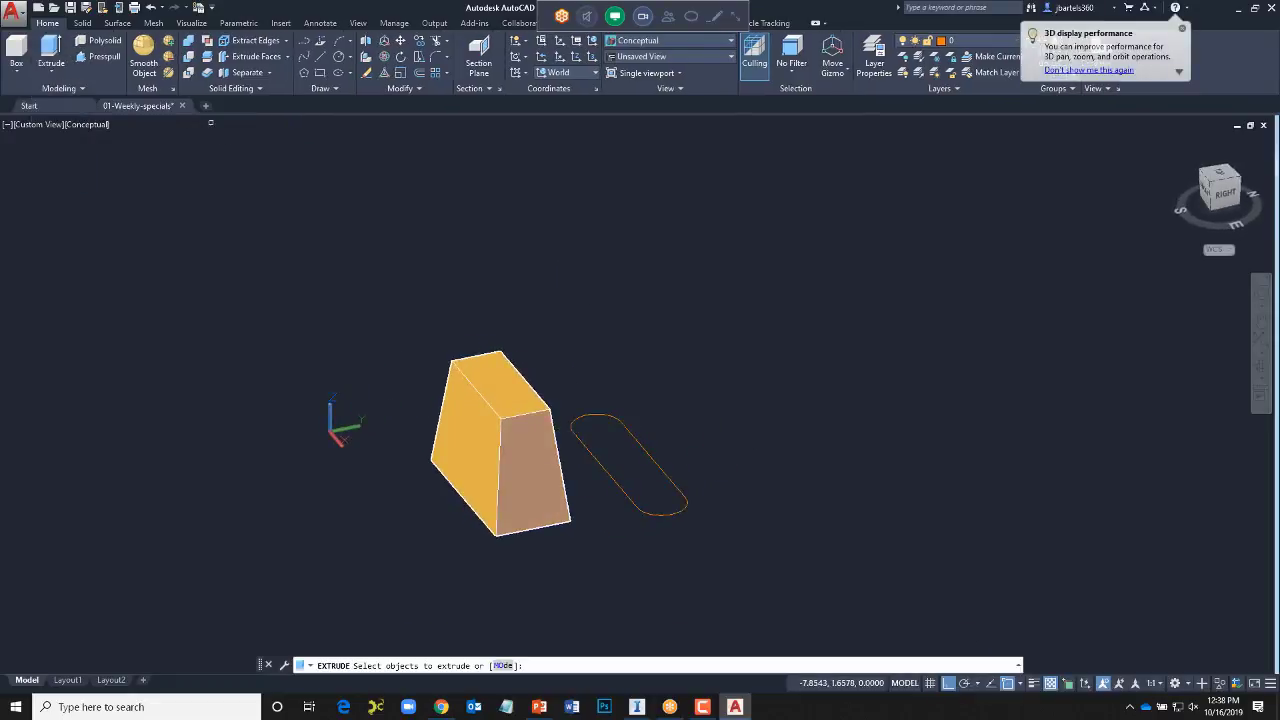
click(628, 425)
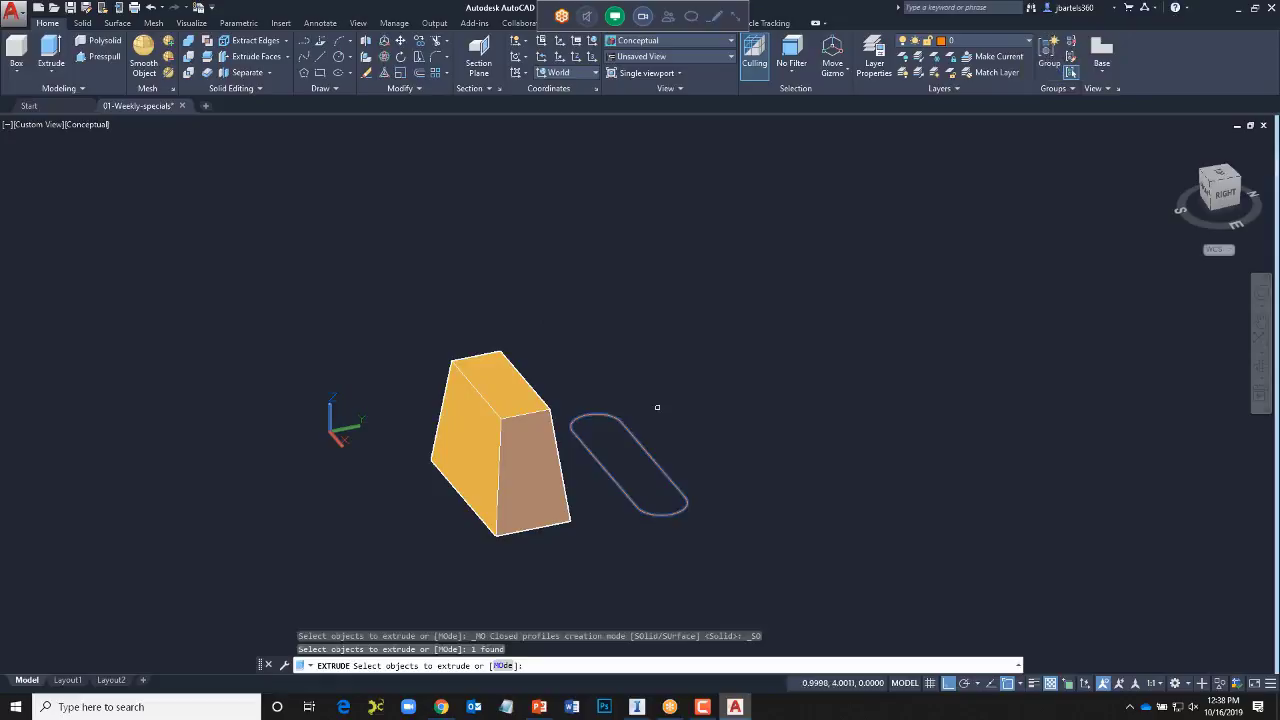
key(Return)
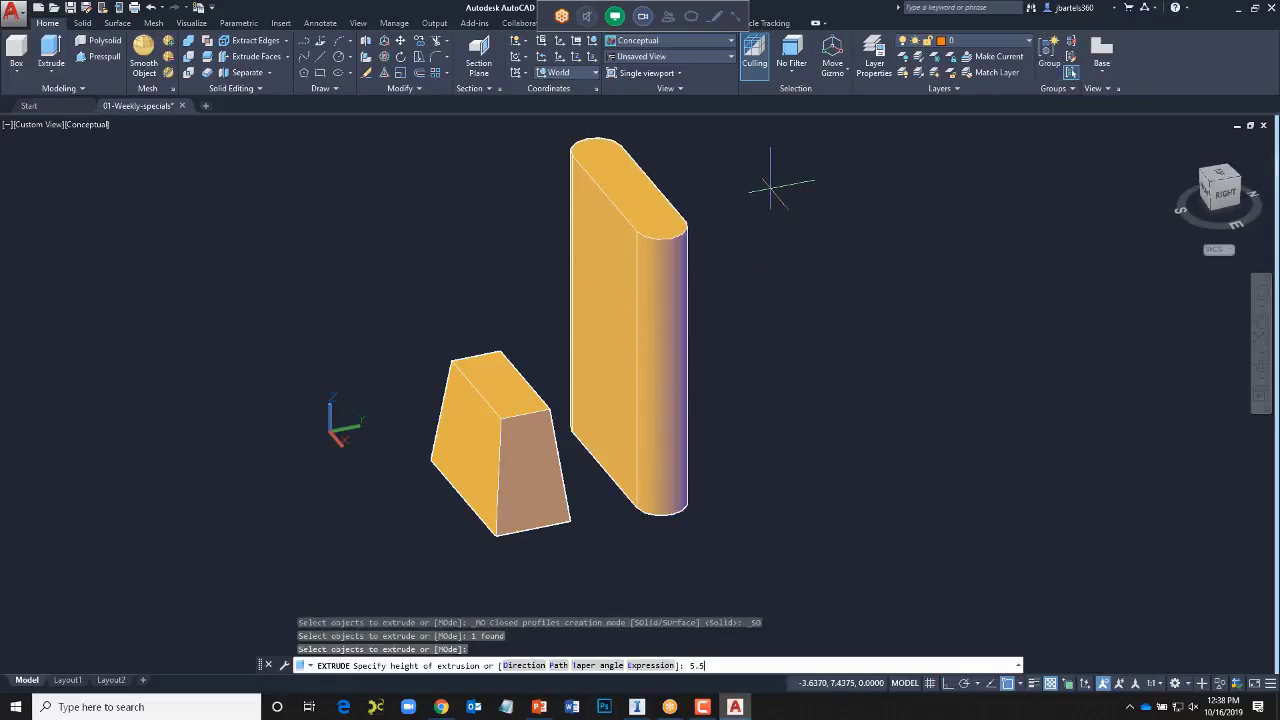
text(5.5)
key(Return)
scroll(770, 188, down, 3)
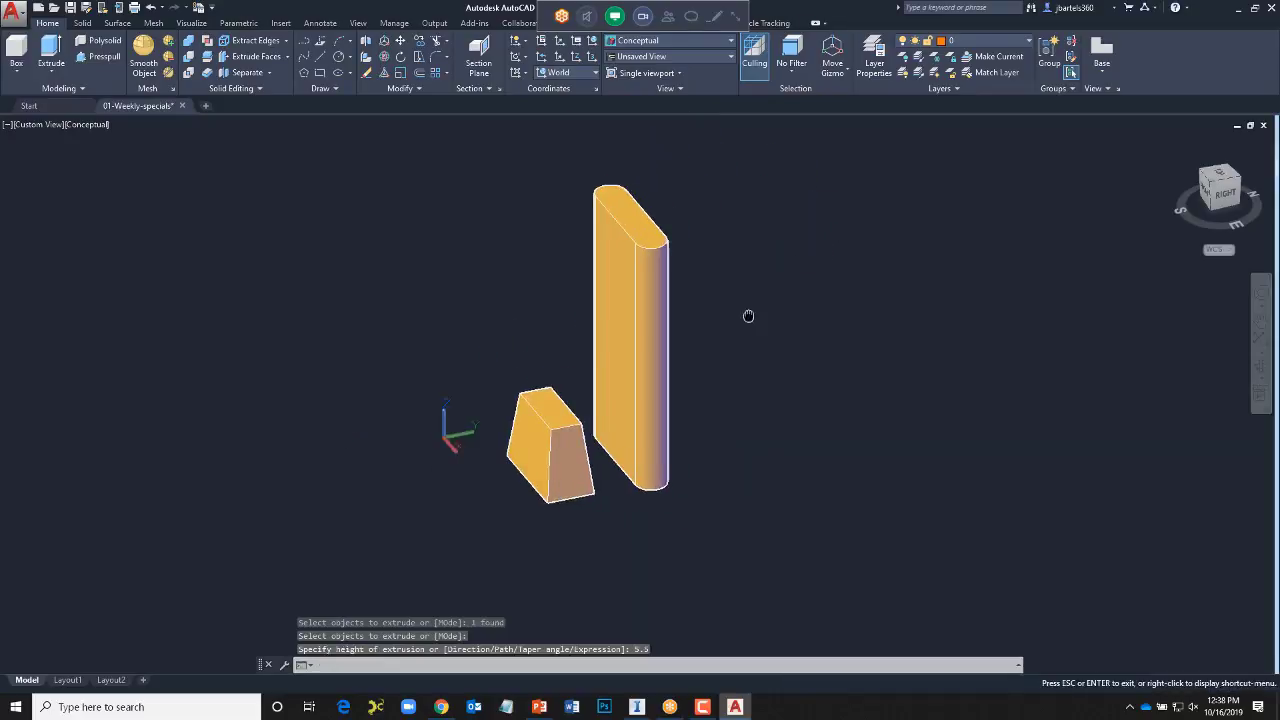
key(Escape)
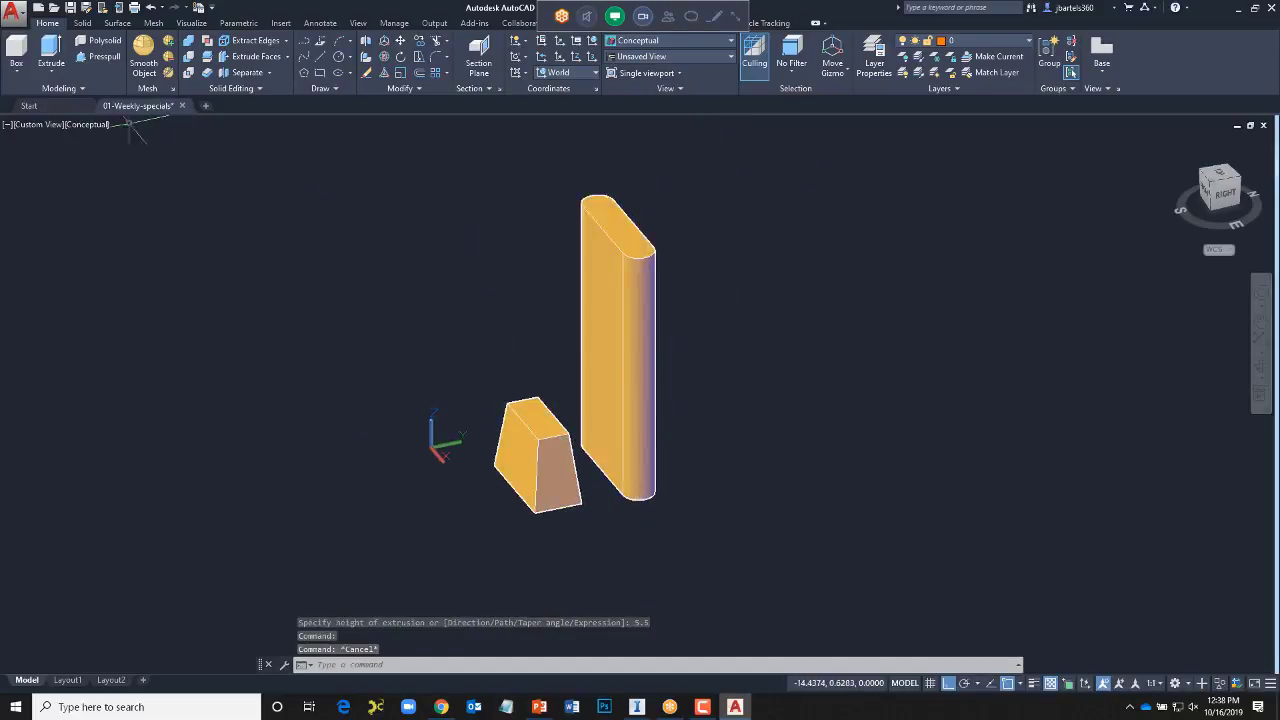
- In the X-ray visual style, move the tall panel by its bottom face's midpoint onto the middle of the tapered base's top face
click(88, 124)
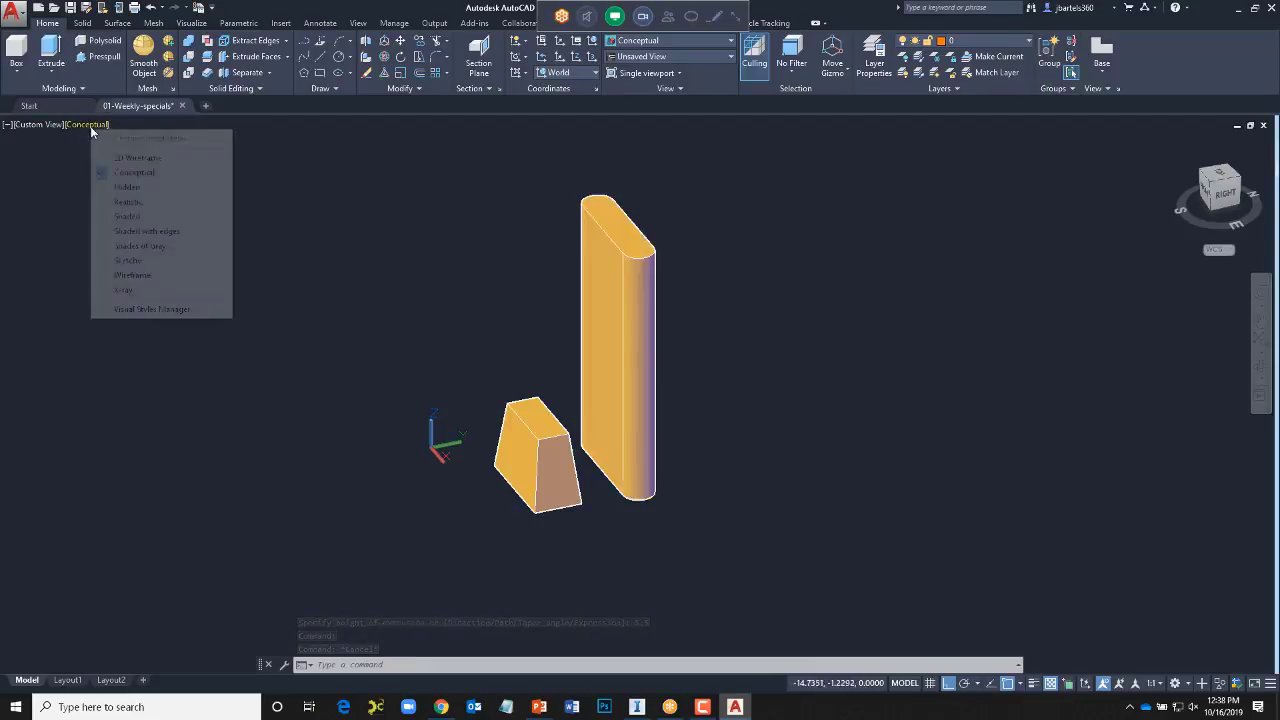
click(124, 290)
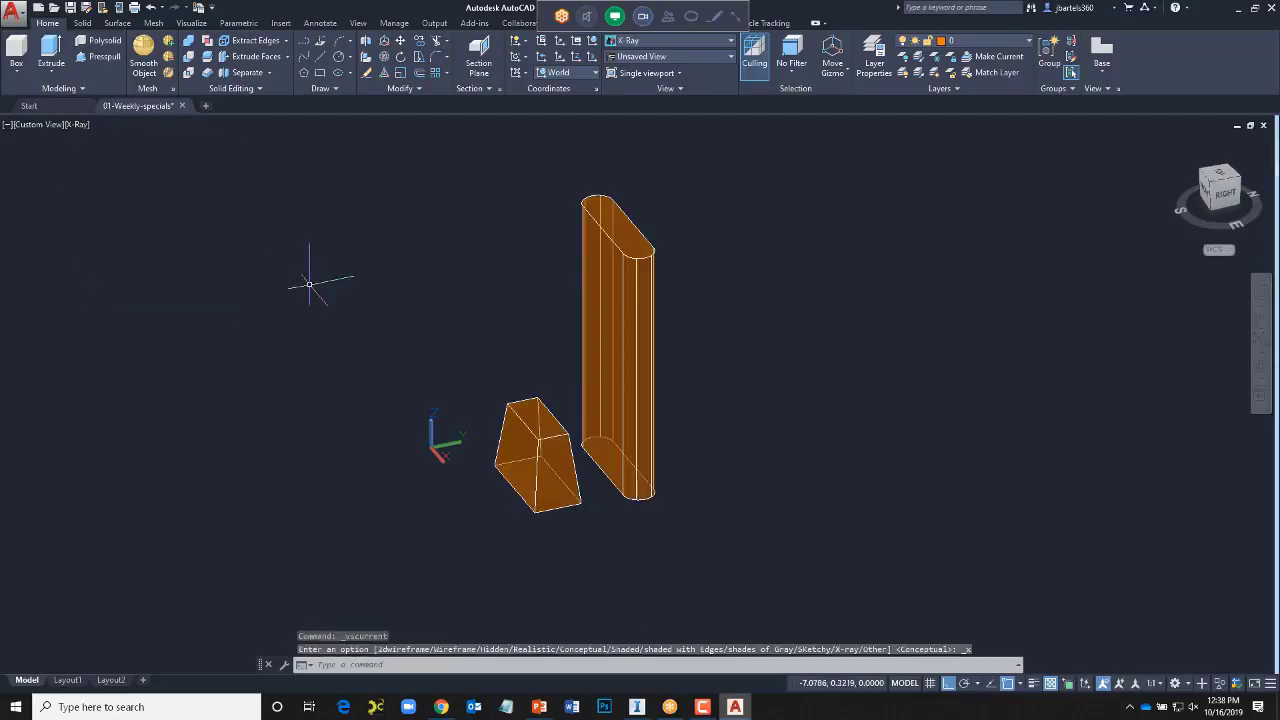
click(400, 41)
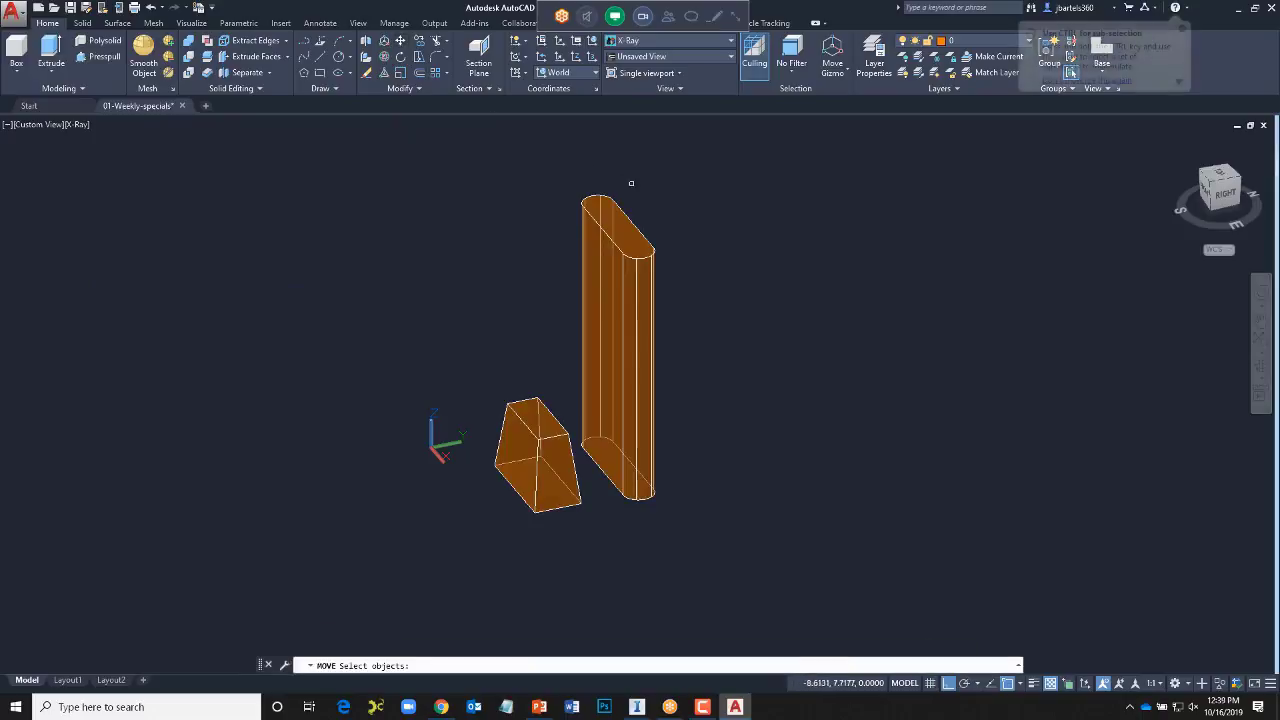
click(672, 195)
click(586, 267)
key(Return)
shift+right_click(524, 250)
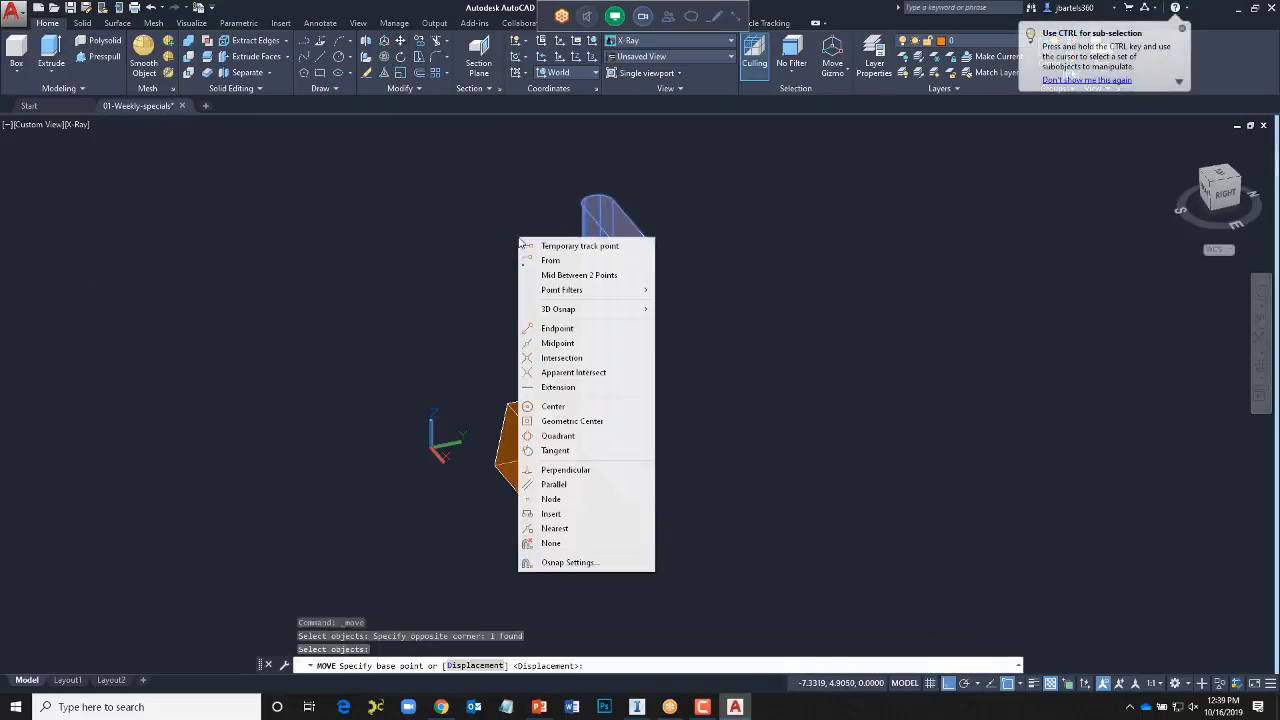
click(545, 272)
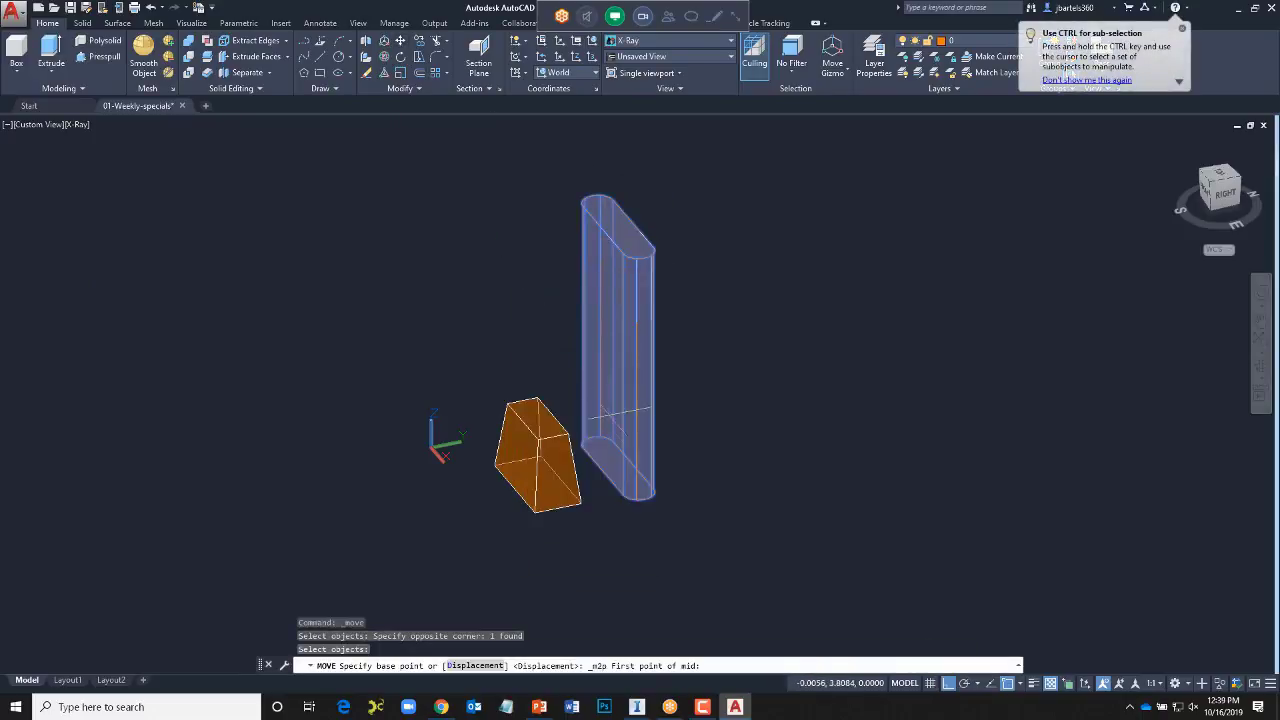
click(597, 444)
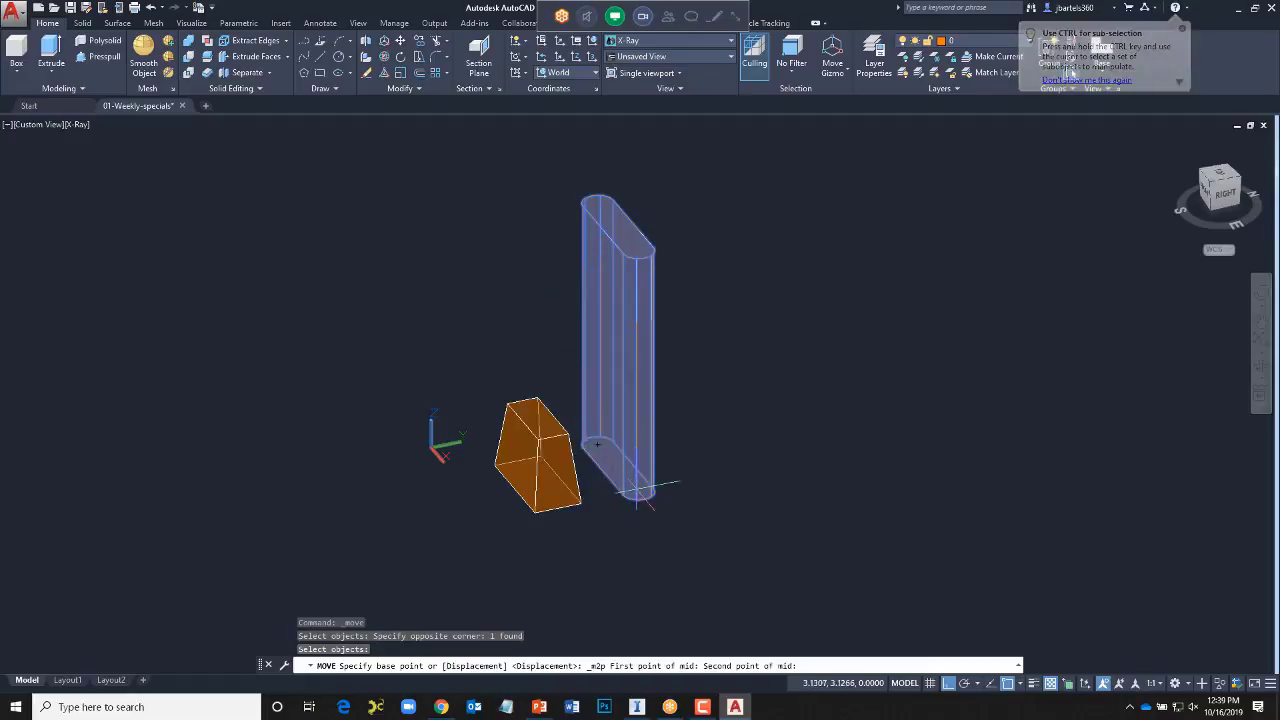
click(650, 488)
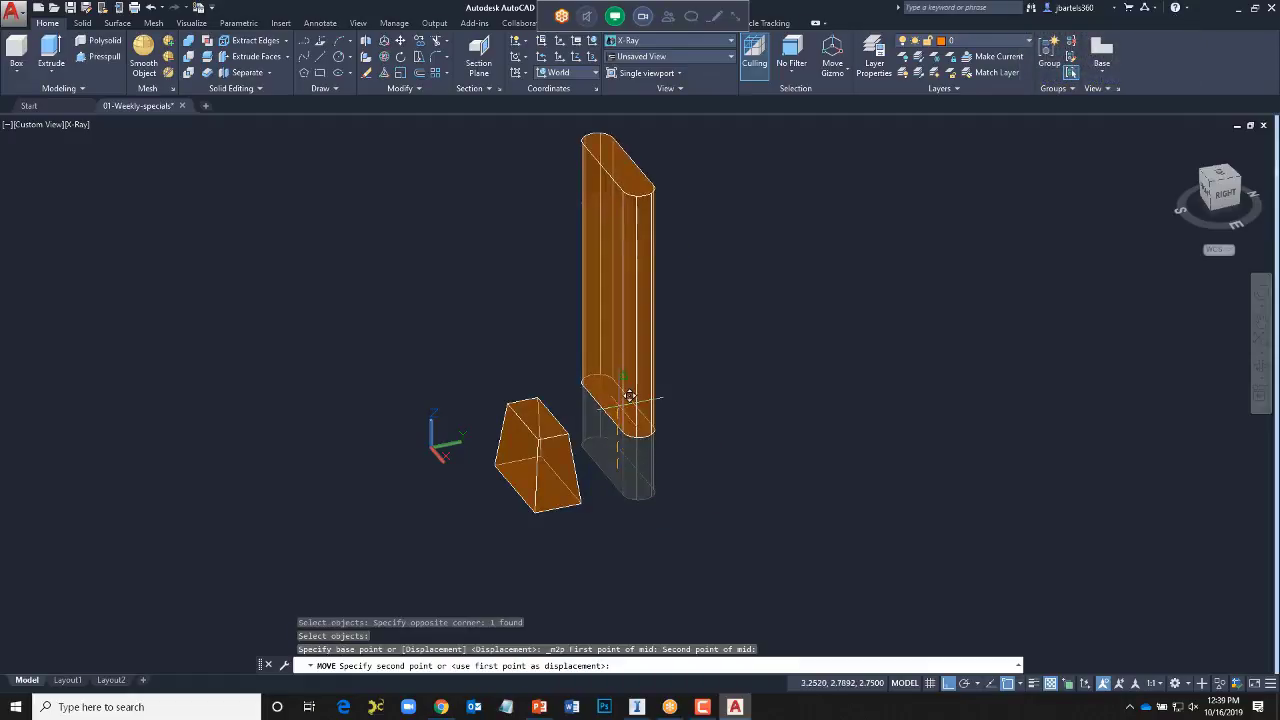
shift+right_click(614, 368)
click(670, 74)
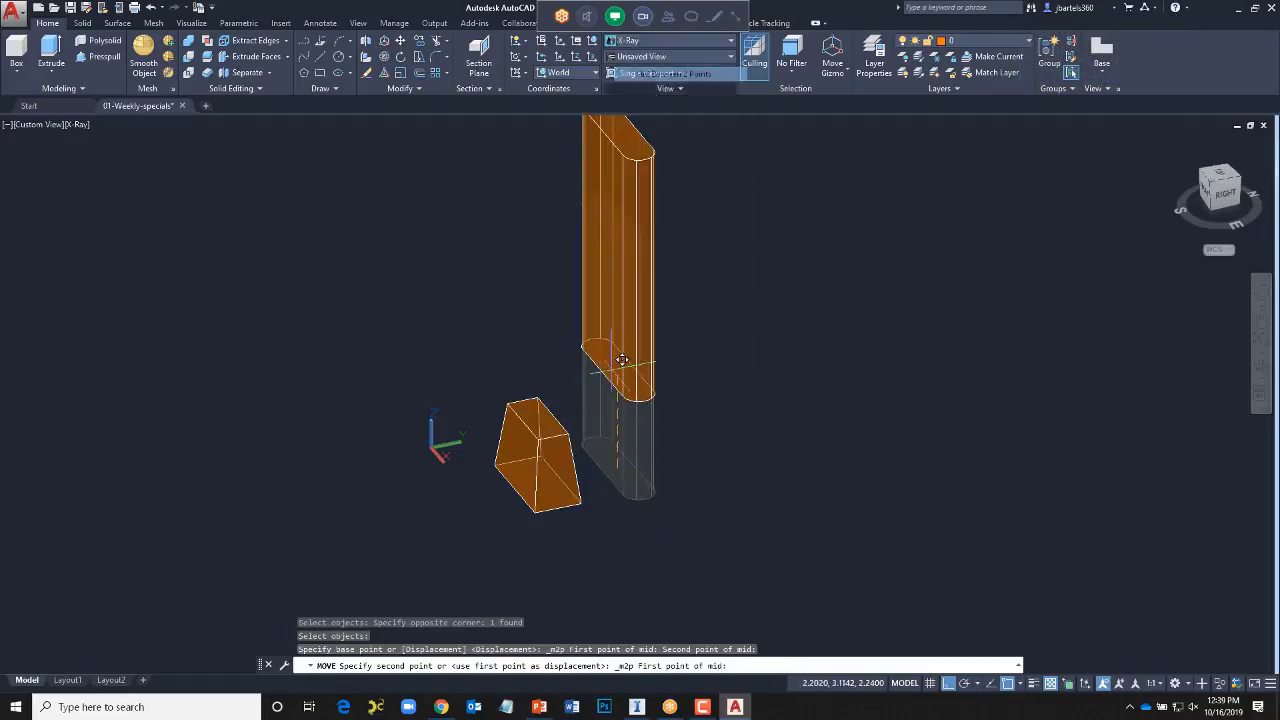
click(548, 387)
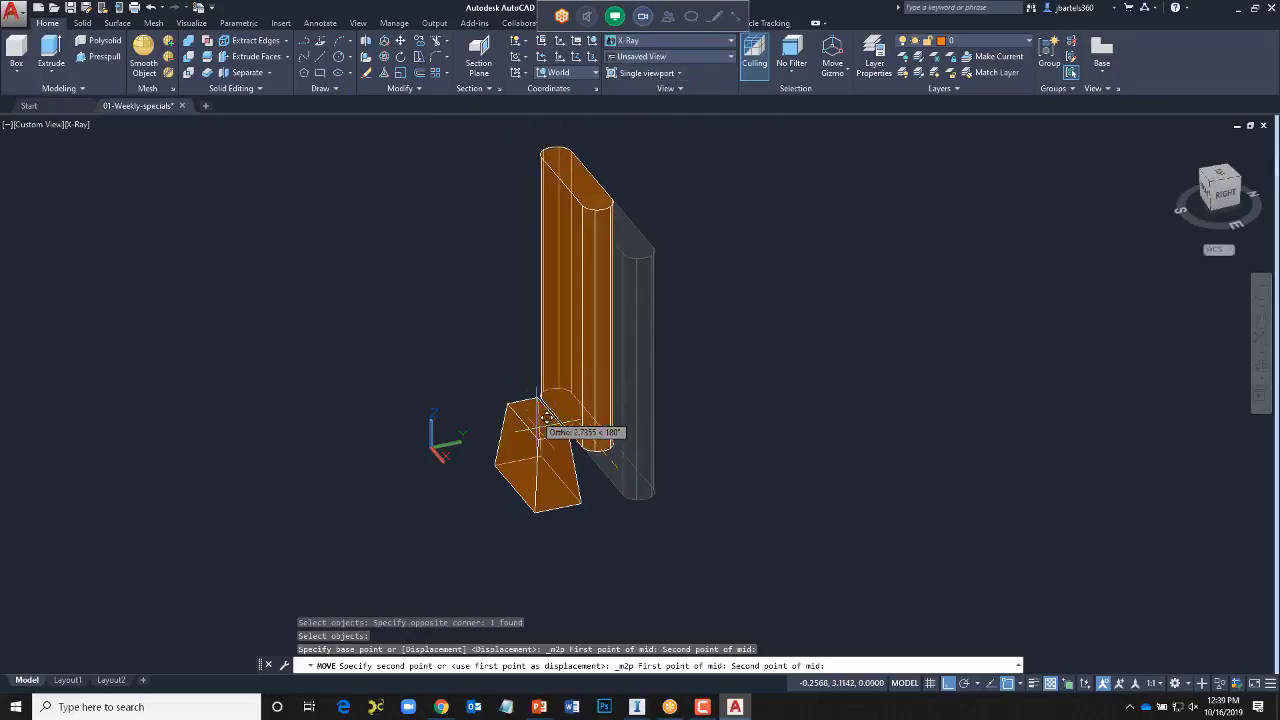
click(540, 440)
shift+middle_drag(608, 540, 866, 526)
middle_drag(857, 371, 692, 394)
key(Escape)
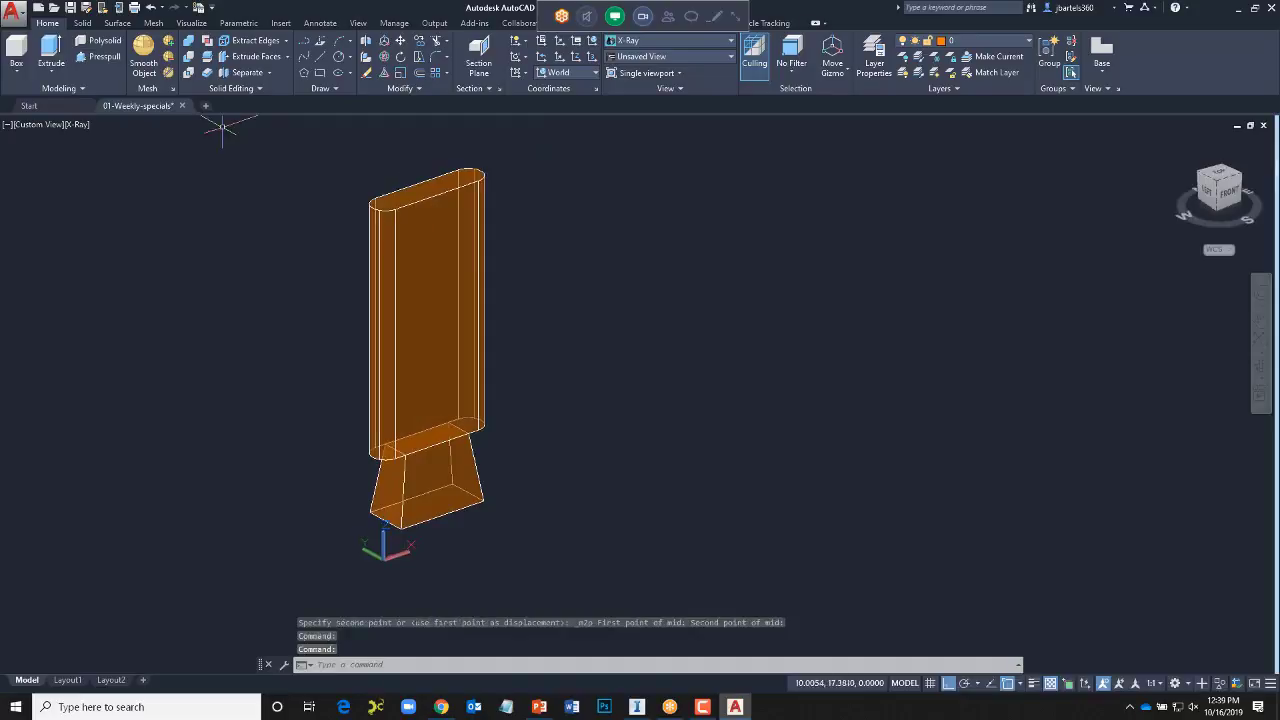
- Return to the Conceptual visual style and draw lines along the top and bottom edges of the panel's flat front face
click(78, 125)
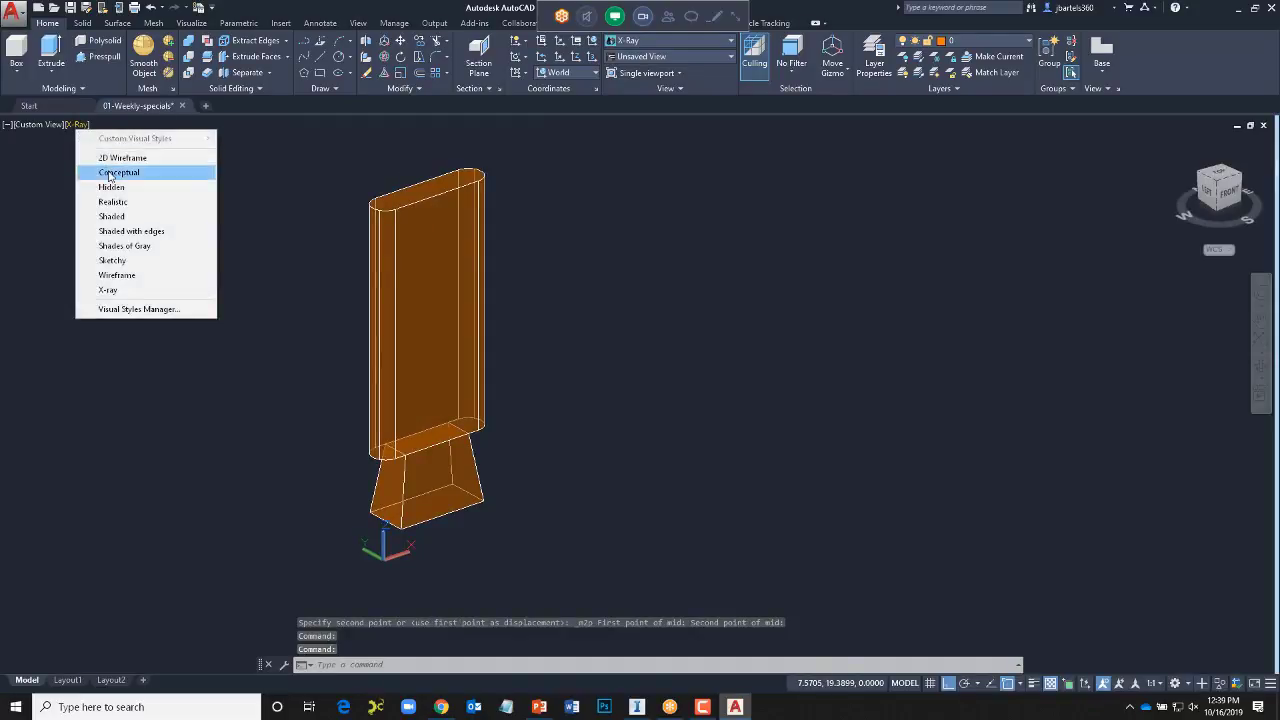
click(110, 172)
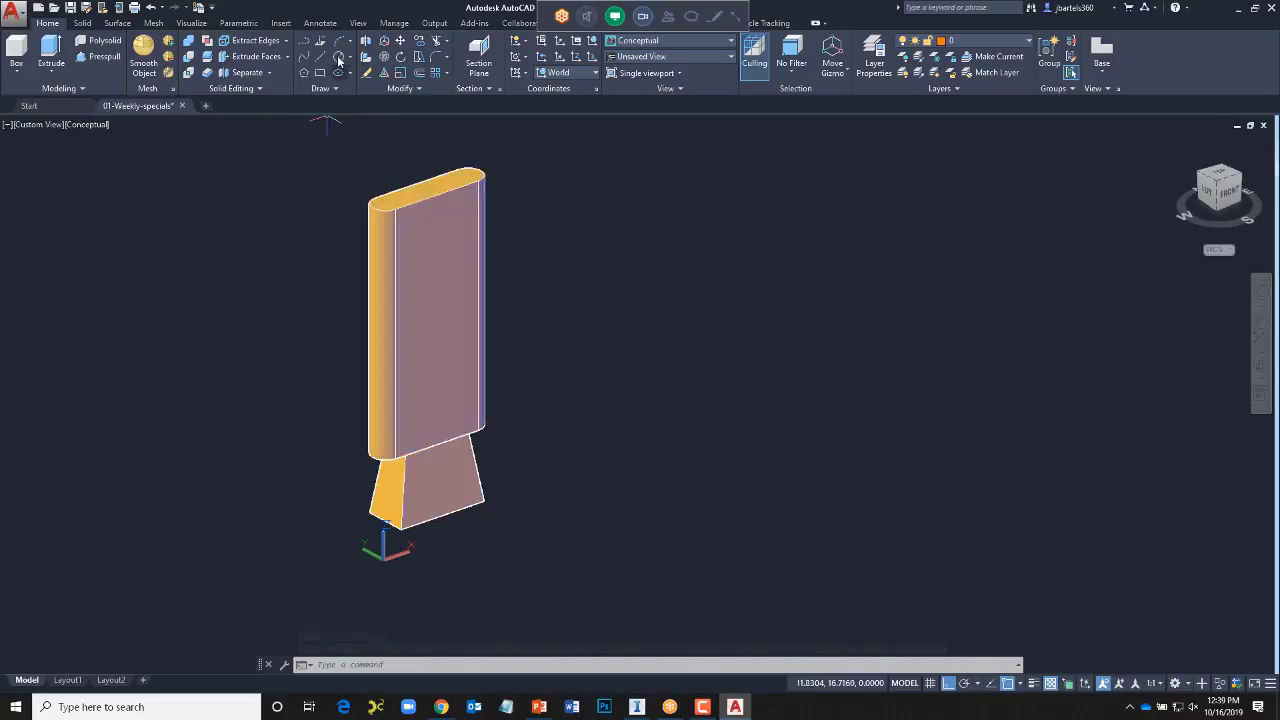
text(l)
key(Return)
click(395, 208)
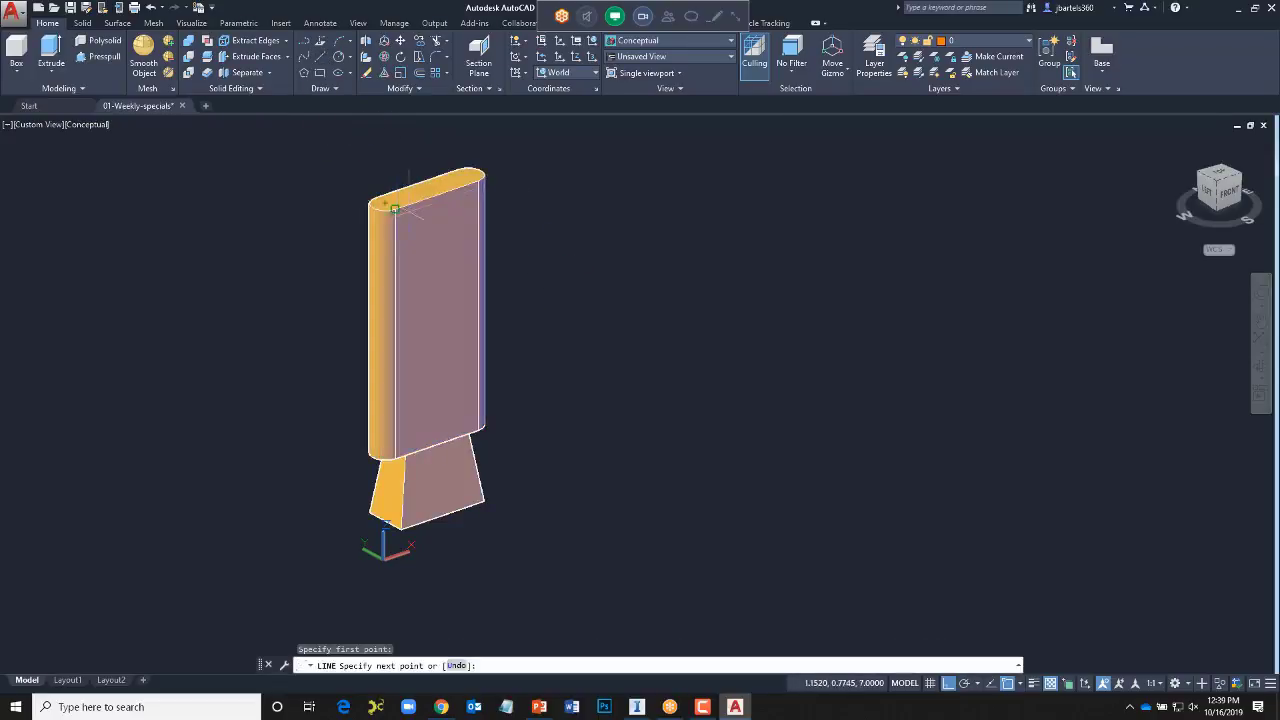
click(479, 180)
key(Return)
key(Return)
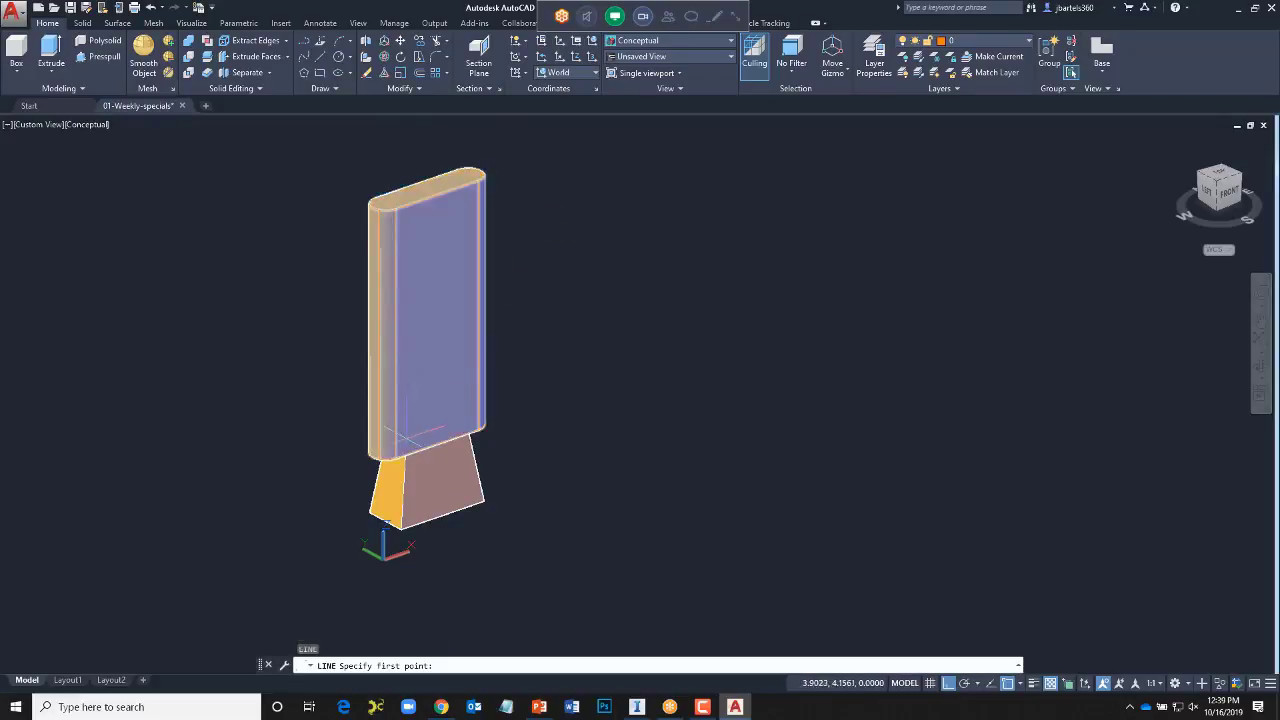
click(395, 458)
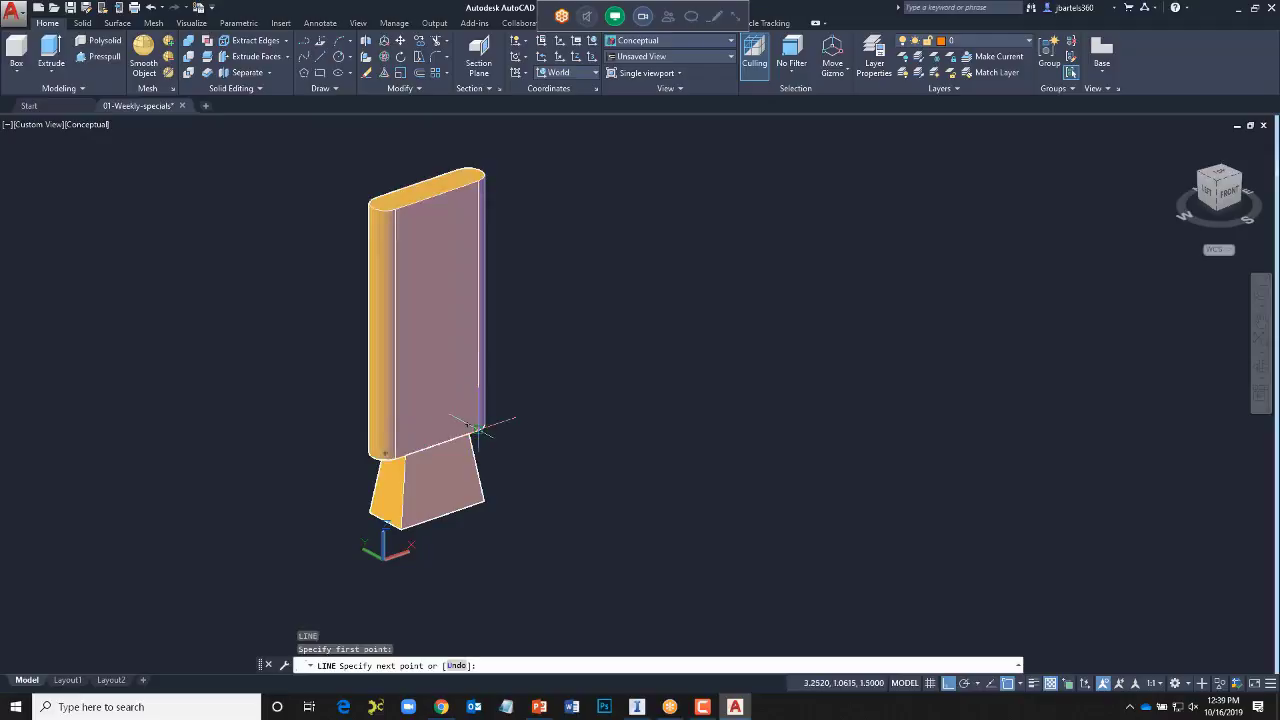
key(Escape)
key(Return)
key(Escape)
key(Escape)
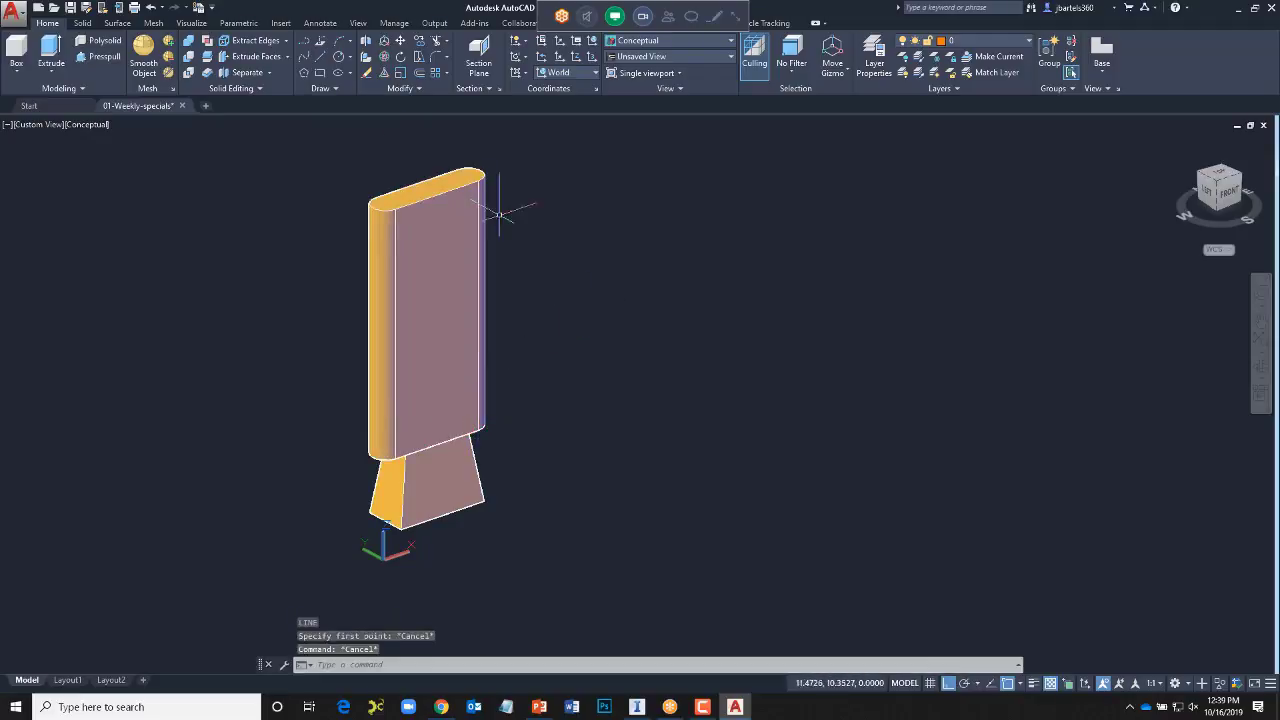
- Move the top line straight down and the bottom line straight up by 0.25 units on the panel's front face
click(400, 42)
click(360, 149)
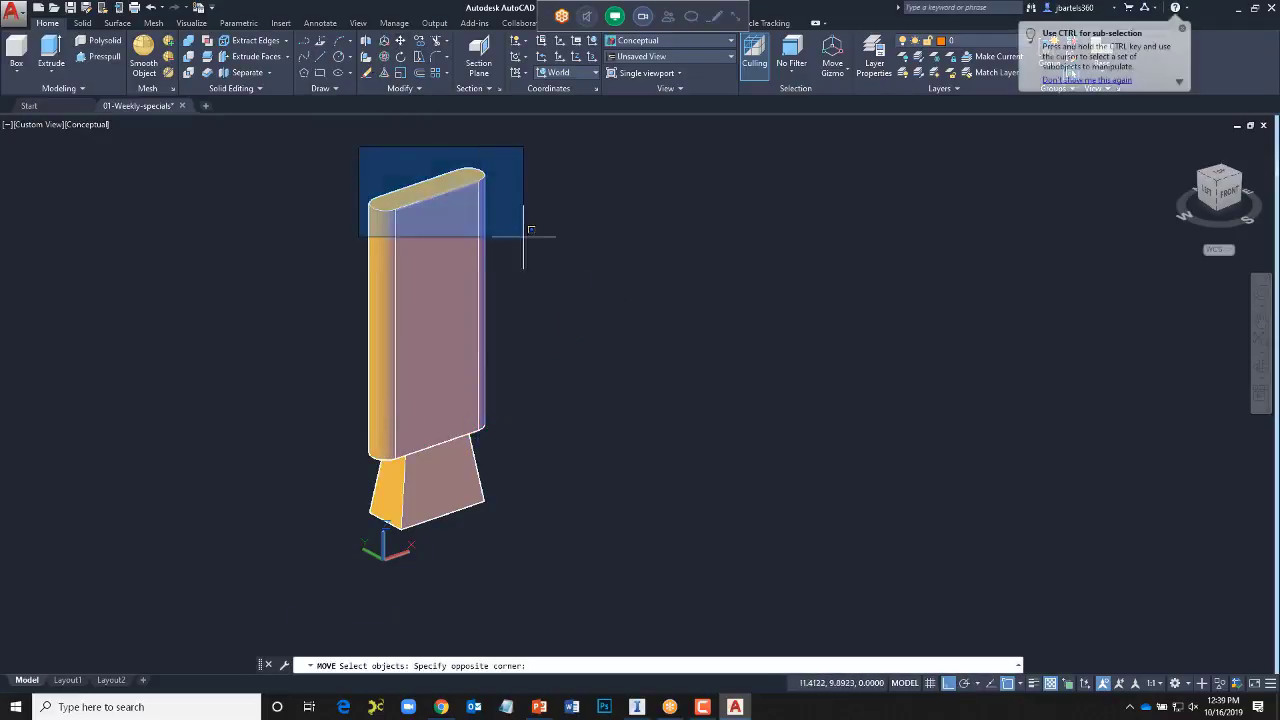
click(525, 238)
key(Return)
click(575, 232)
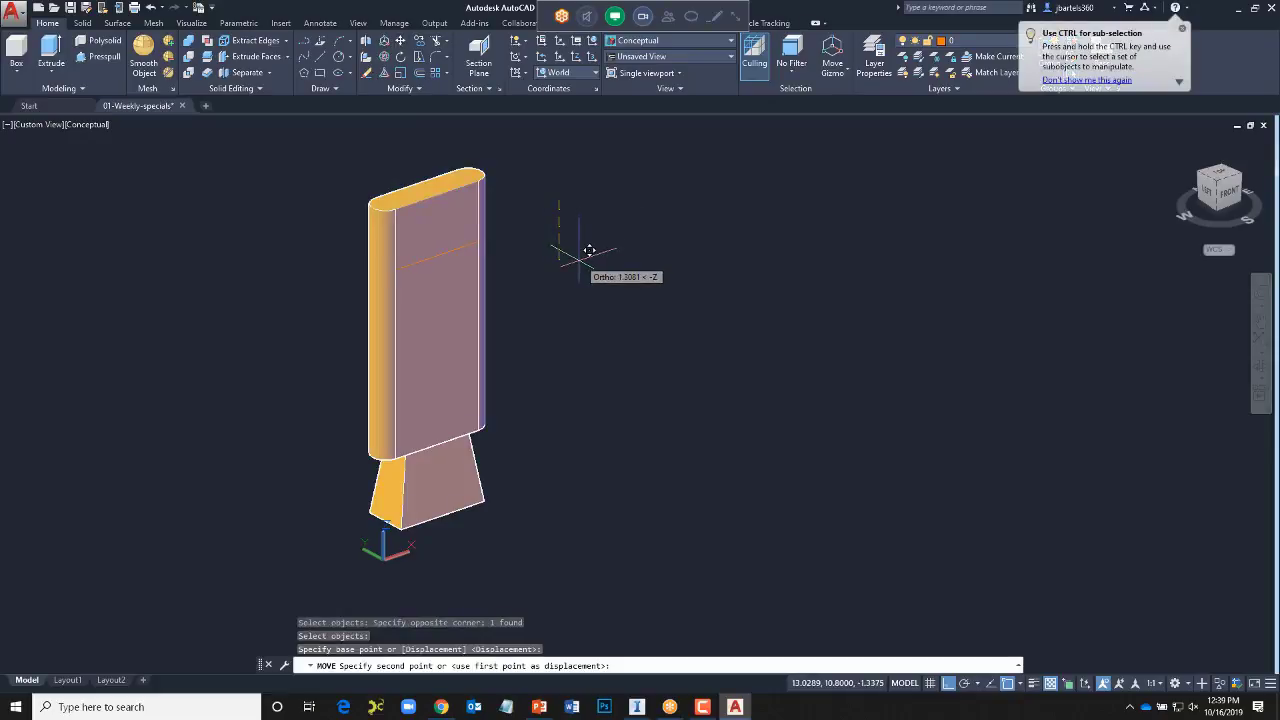
key(Return)
key(Escape)
key(Return)
drag(320, 383, 544, 494)
key(Return)
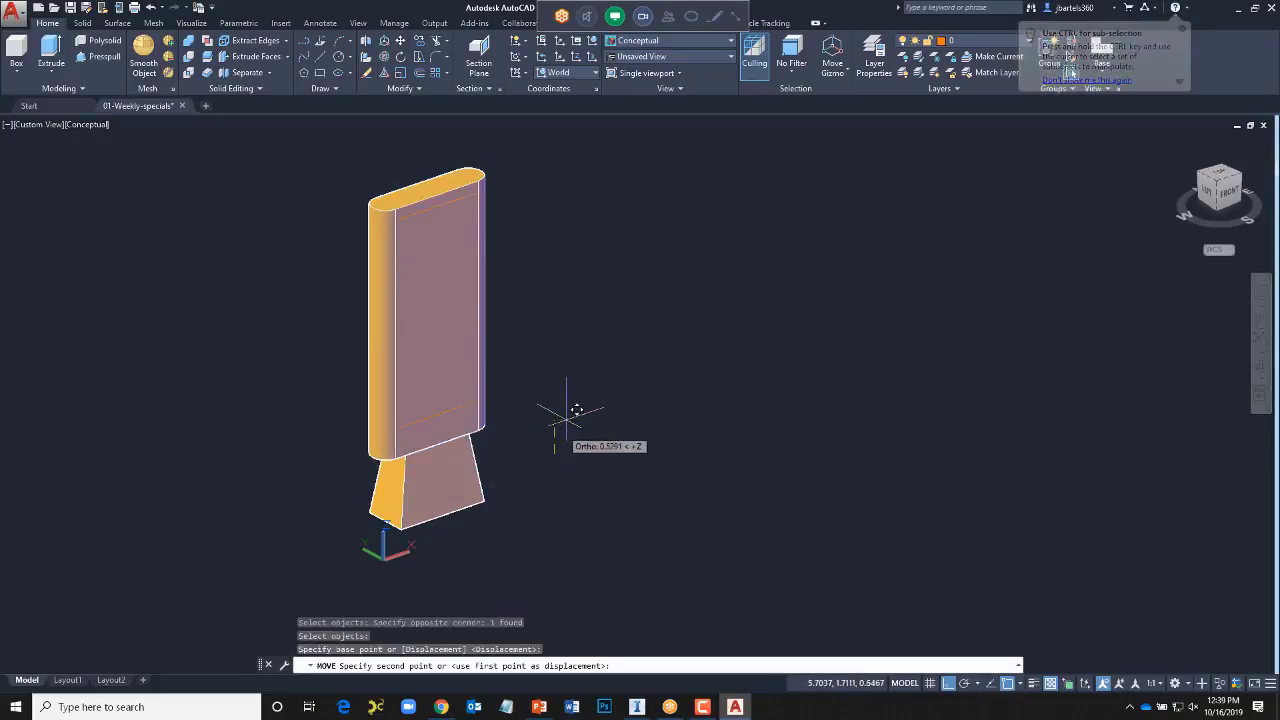
click(556, 418)
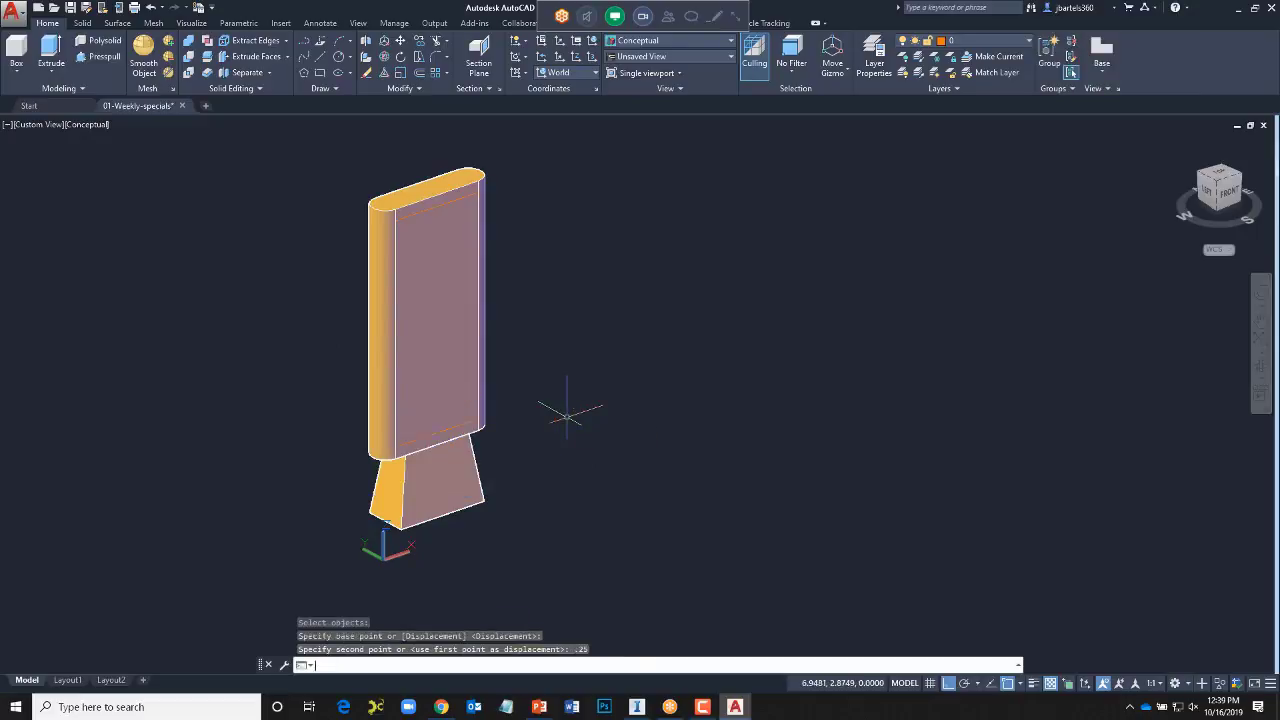
key(Return)
- Presspull the front-face area between the two lines inward by 0.05 units to recess it
click(103, 58)
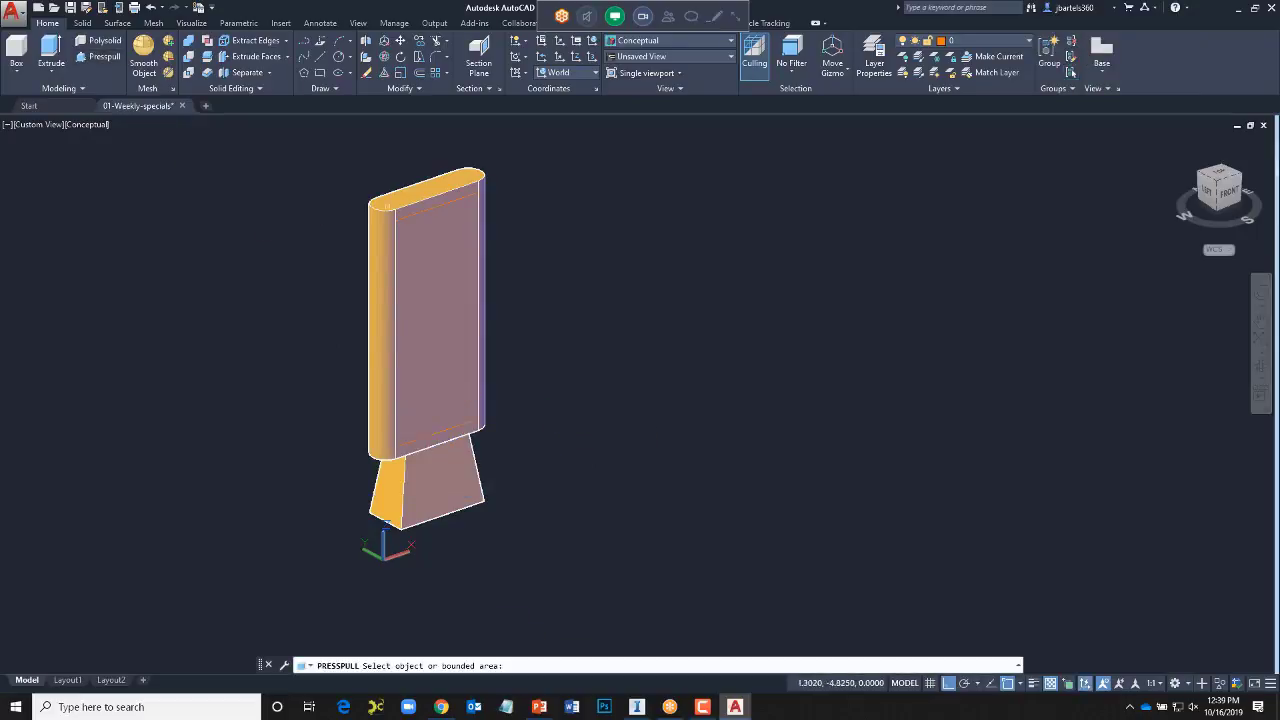
click(434, 266)
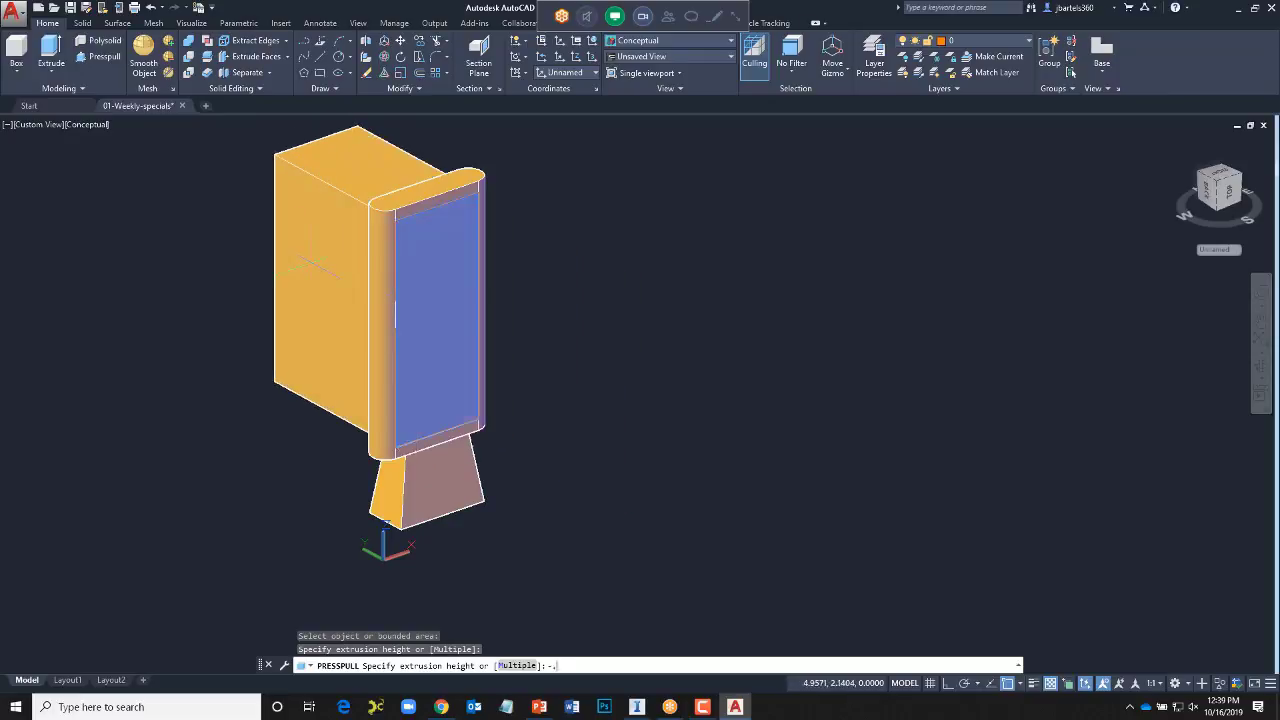
key(Return)
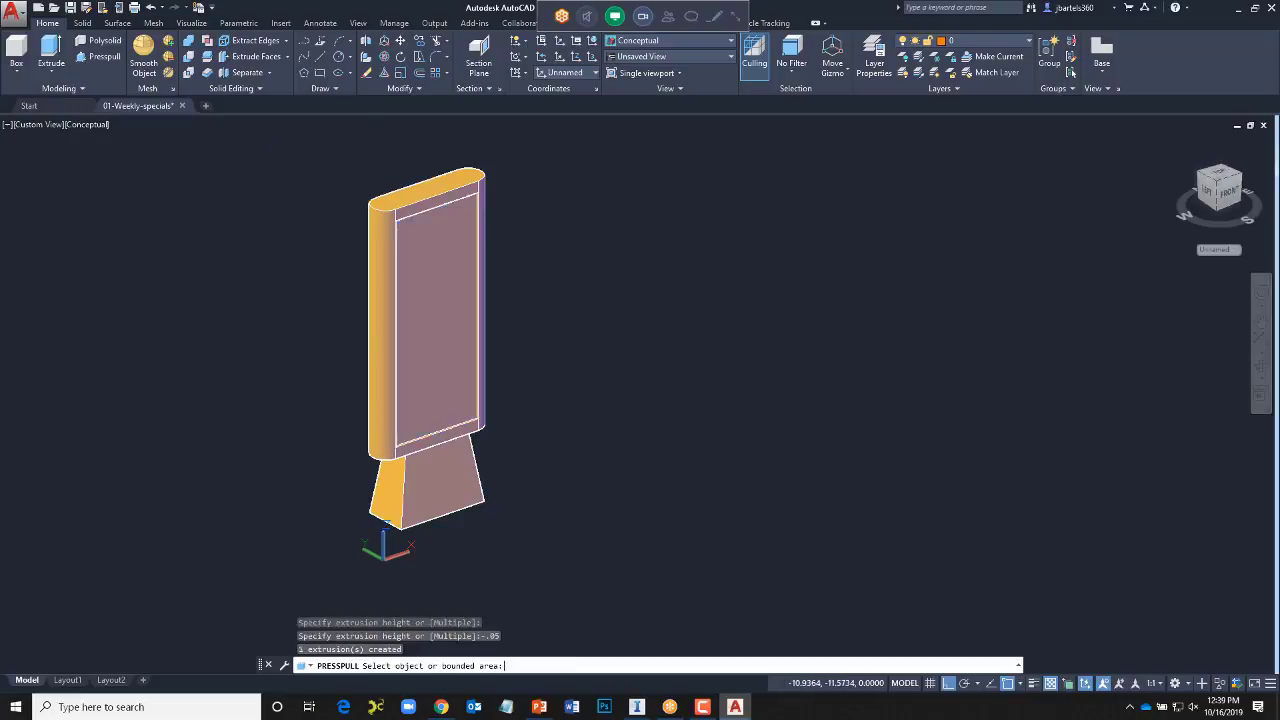
scroll(399, 454, up, 5)
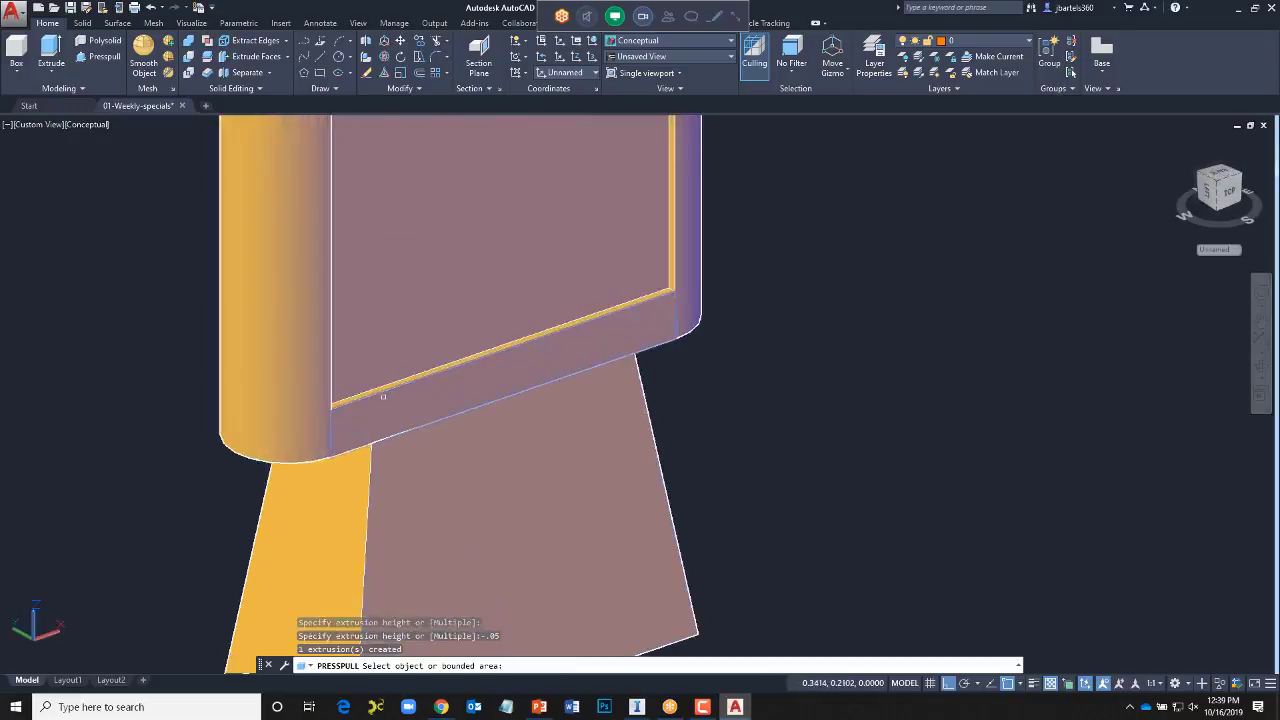
scroll(413, 261, down, 6)
key(Escape)
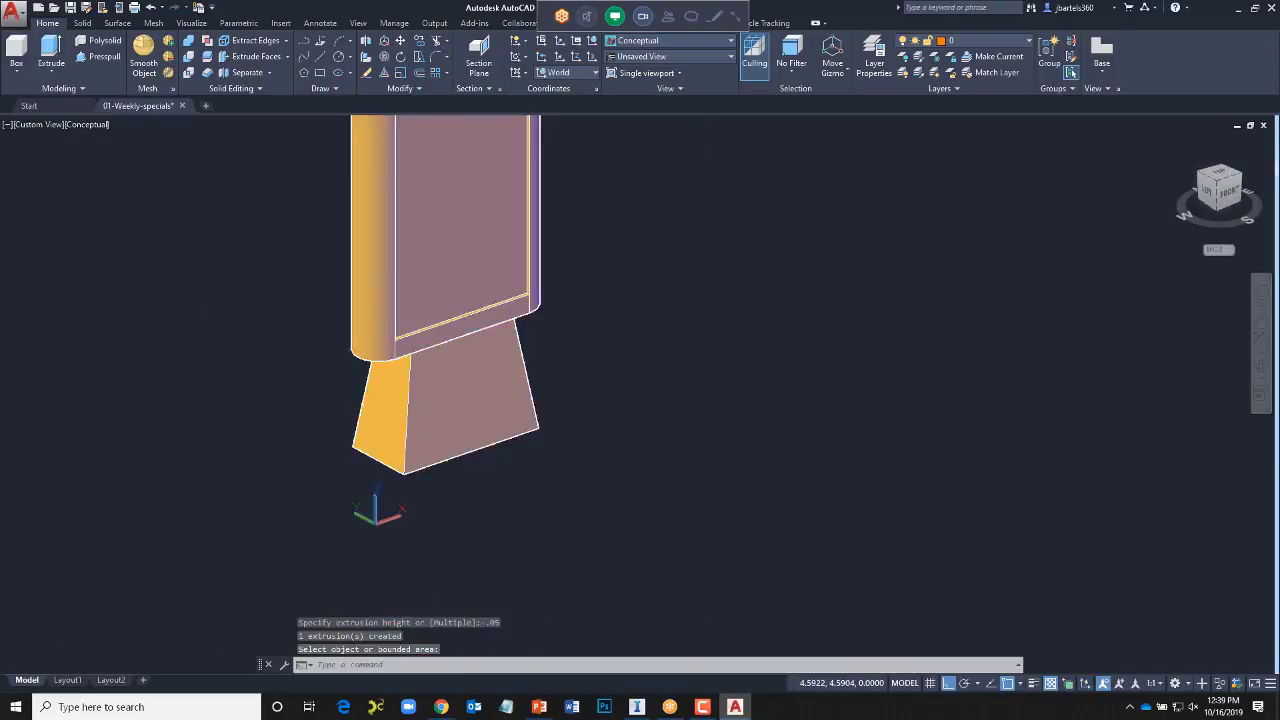
key(Return)
scroll(393, 300, up, 2)
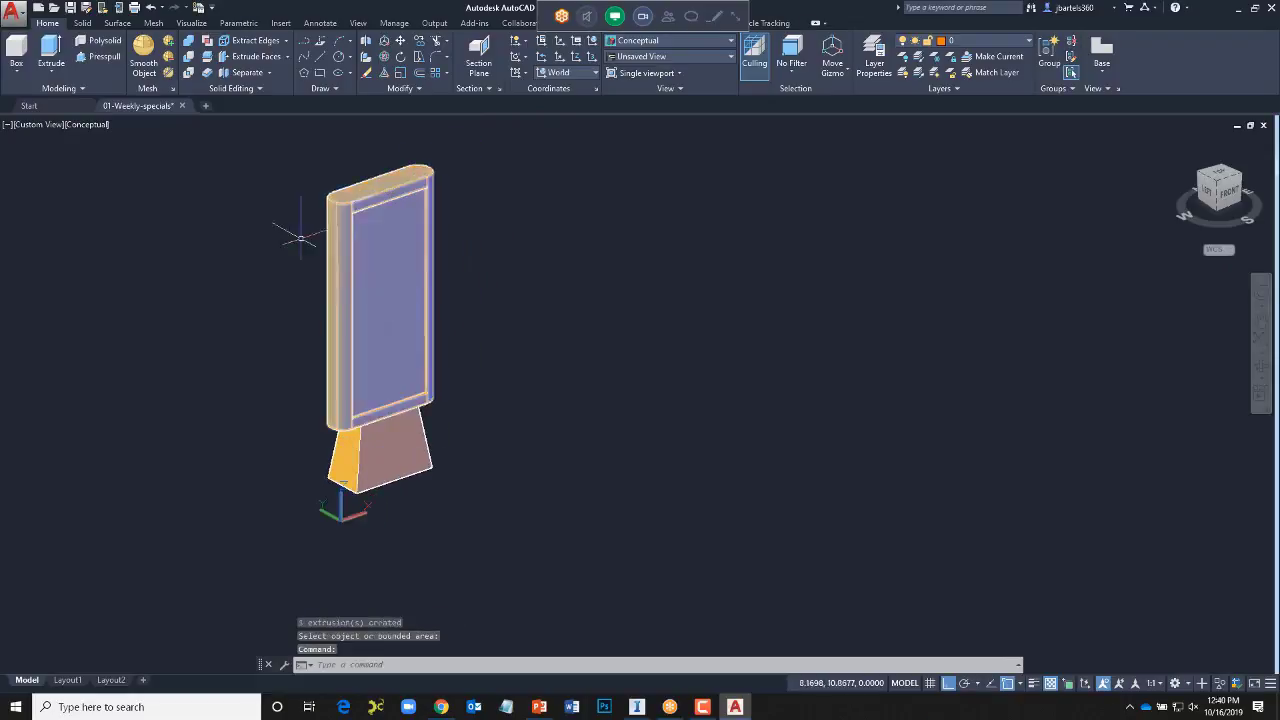
- Display the model in the Realistic visual style and open the Materials Browser
click(89, 125)
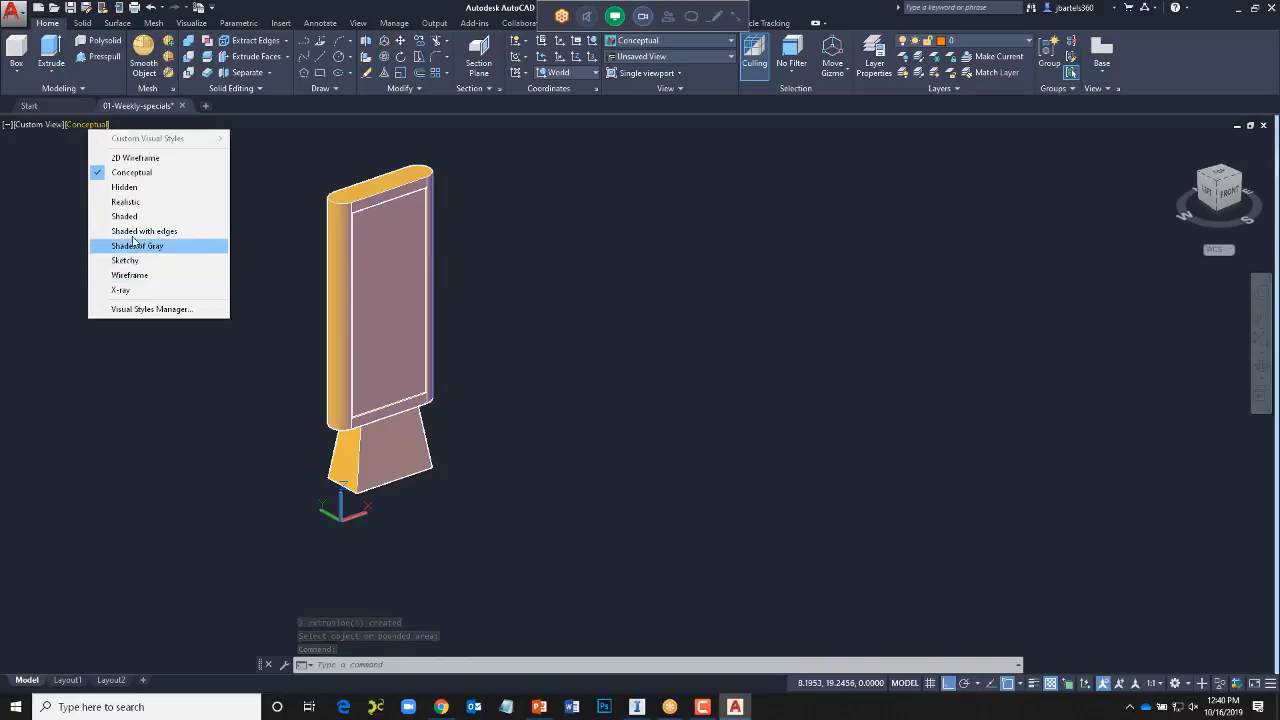
click(137, 203)
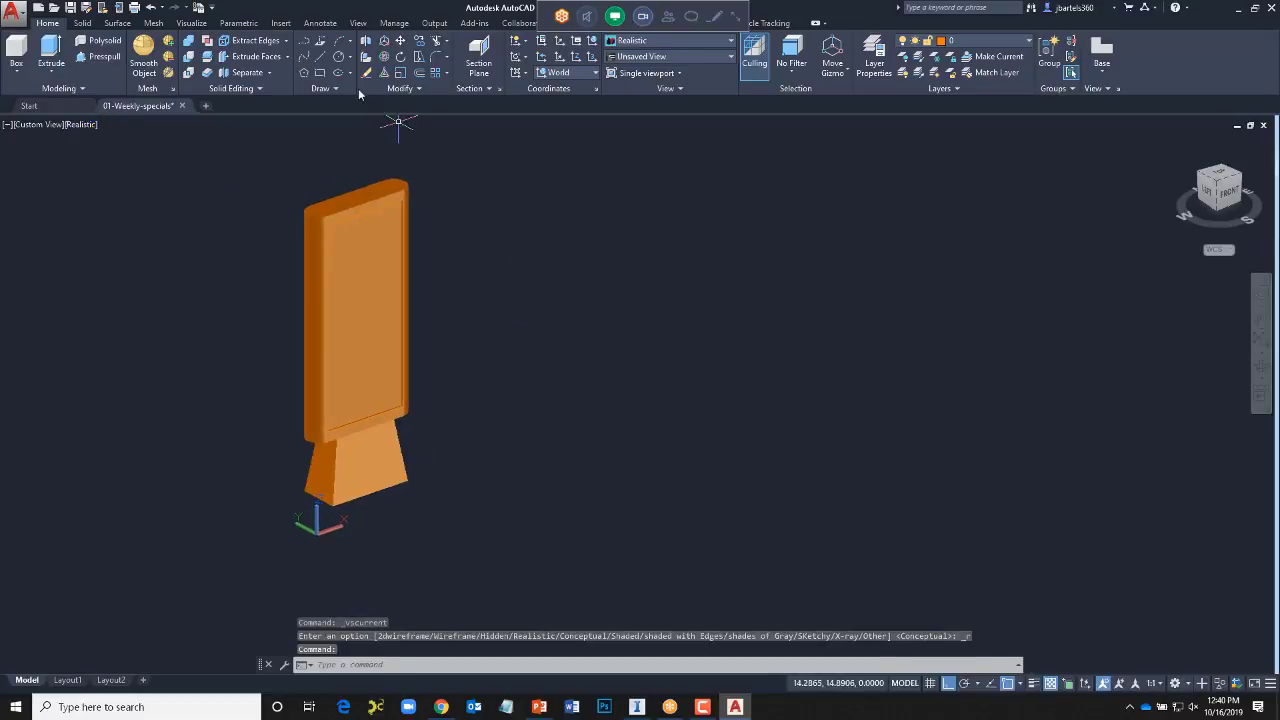
click(192, 23)
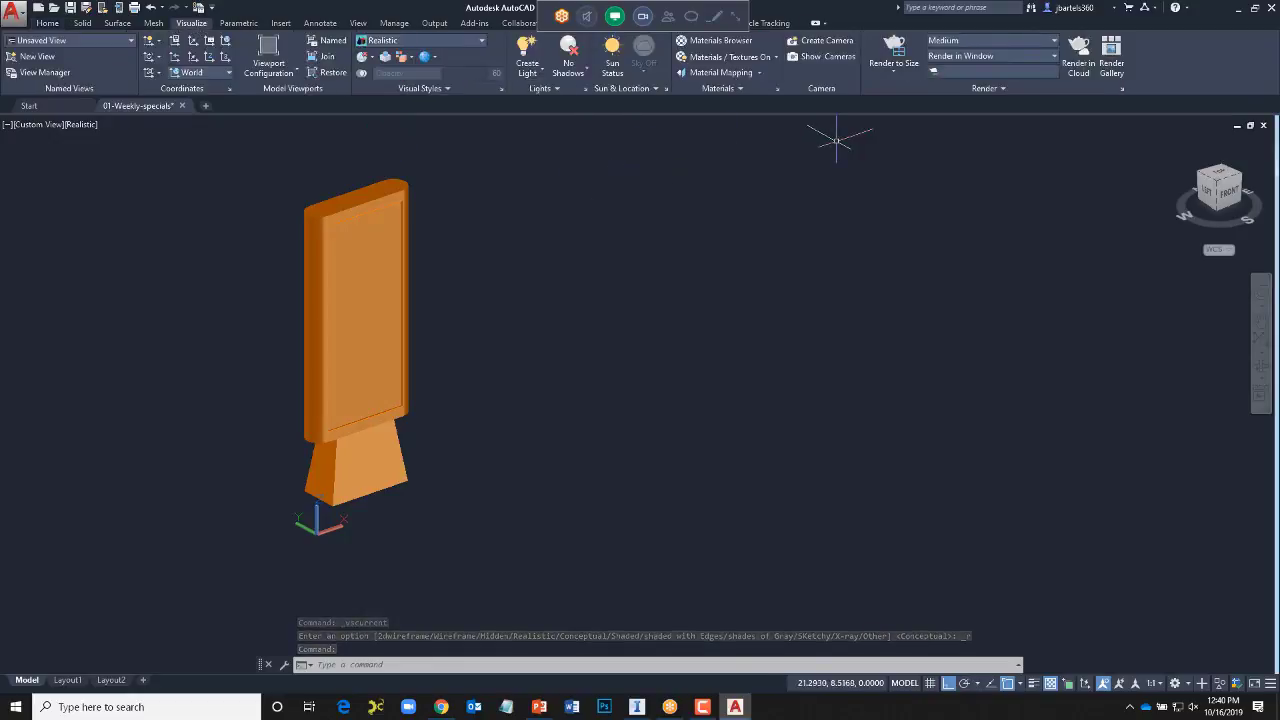
click(720, 41)
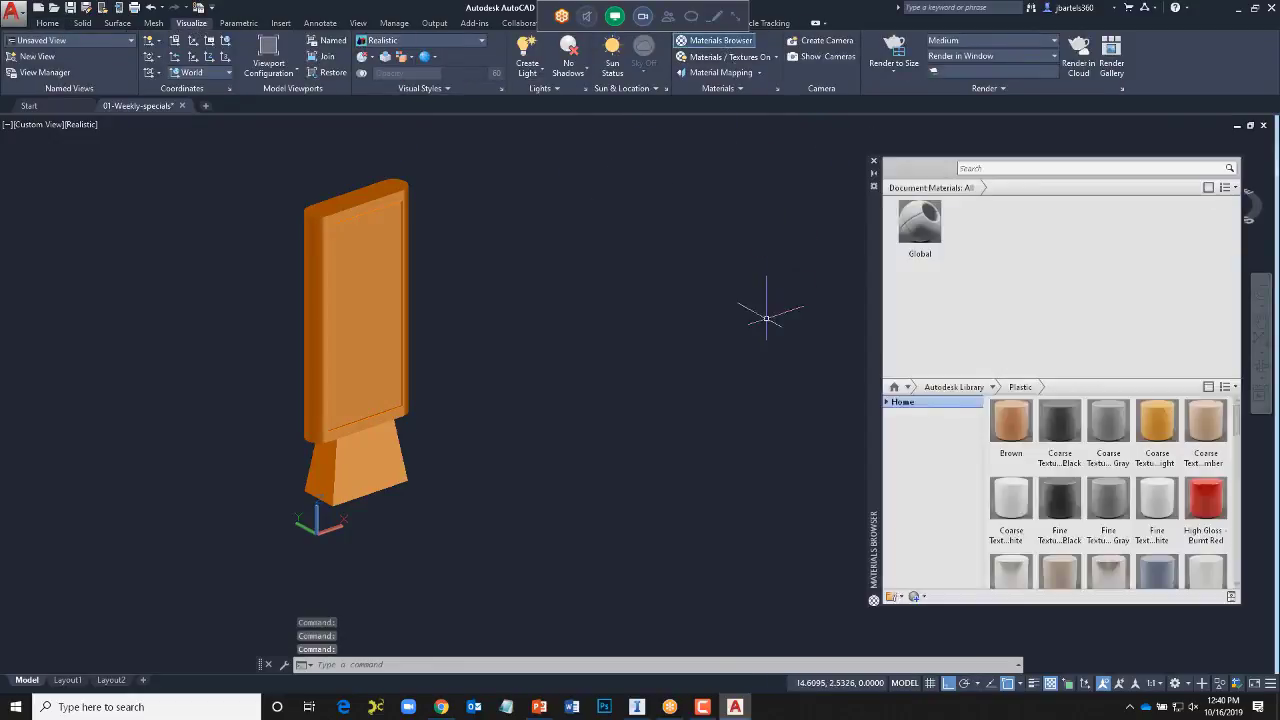
- Search the material libraries for "yellow" and show the matches in the Plastic category of the Autodesk Library
scroll(1150, 560, down, 1)
scroll(1110, 470, up, 1)
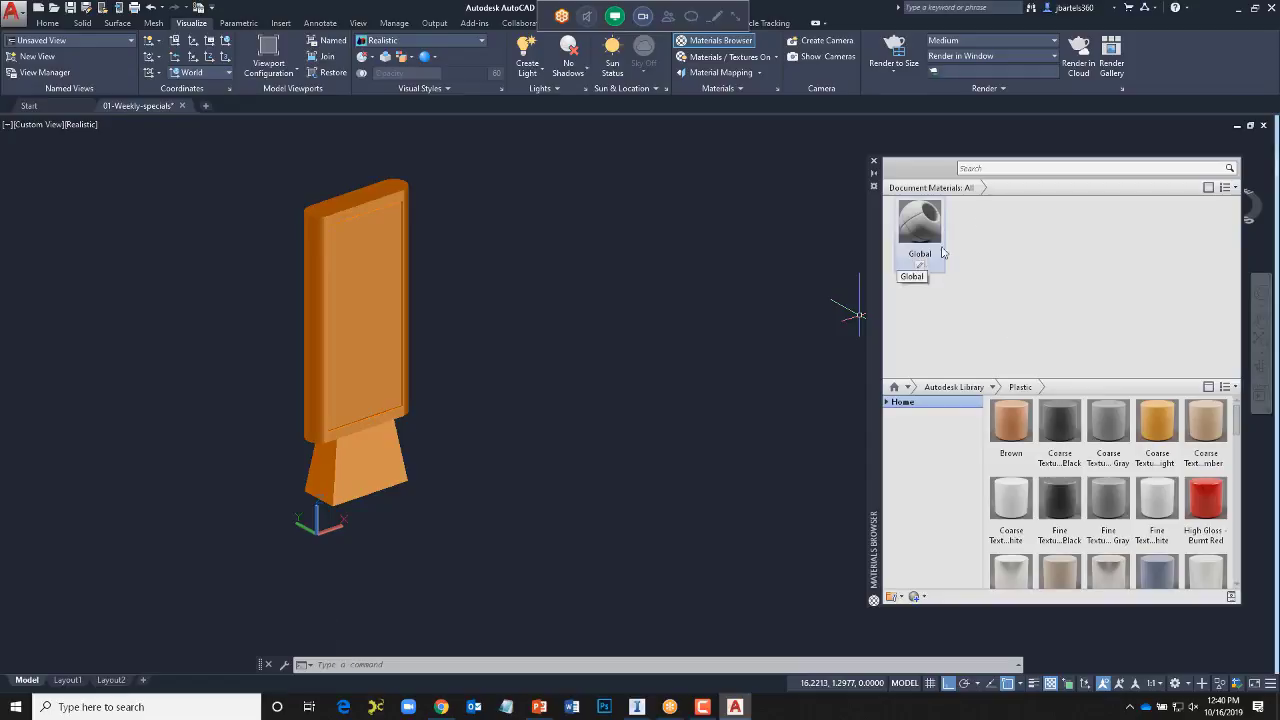
click(985, 170)
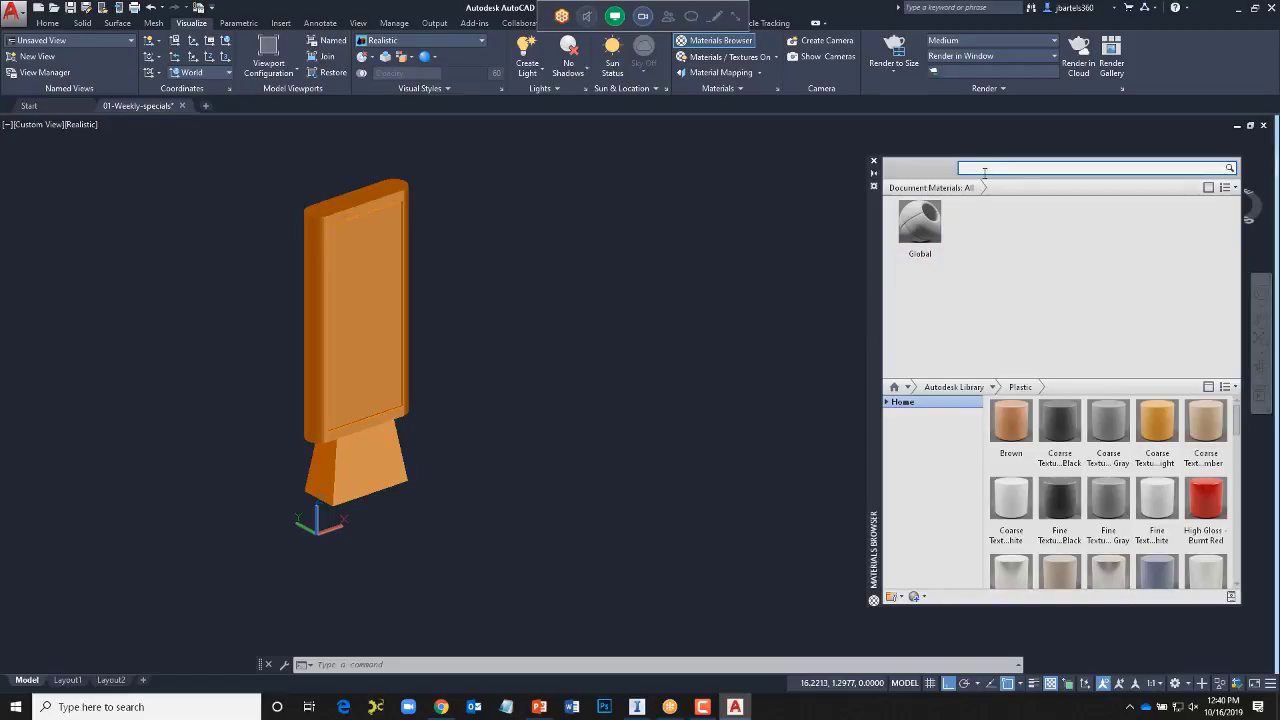
key(Return)
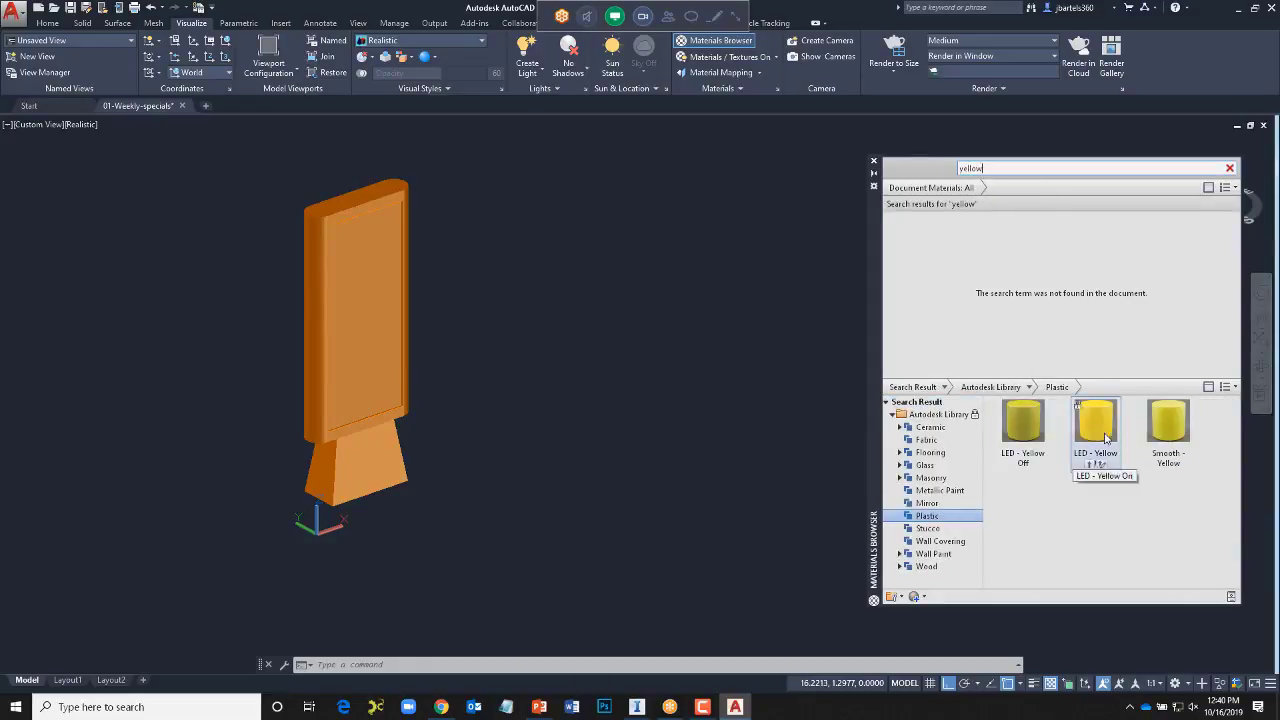
click(934, 430)
click(928, 440)
click(930, 452)
click(925, 465)
click(930, 478)
click(927, 515)
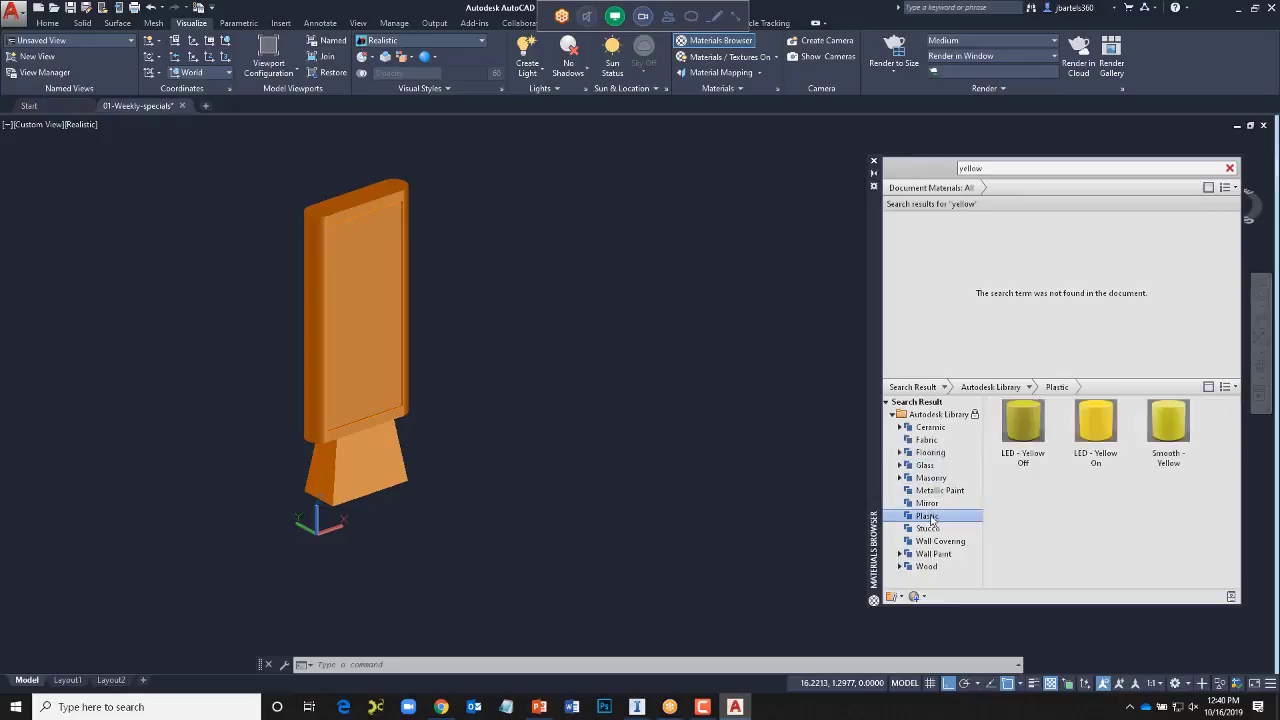
- Add the Smooth - Yellow plastic to the document materials and apply it to the sign panel and its base
drag(1166, 425, 1030, 343)
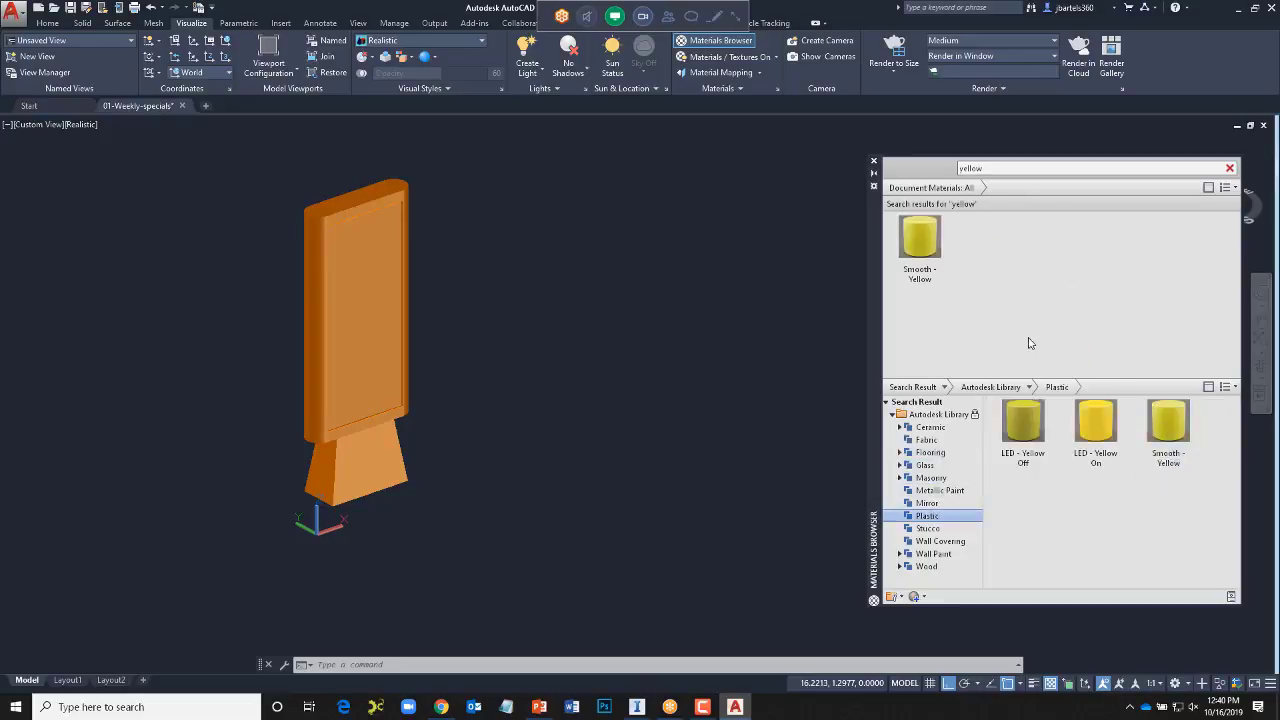
drag(920, 238, 420, 315)
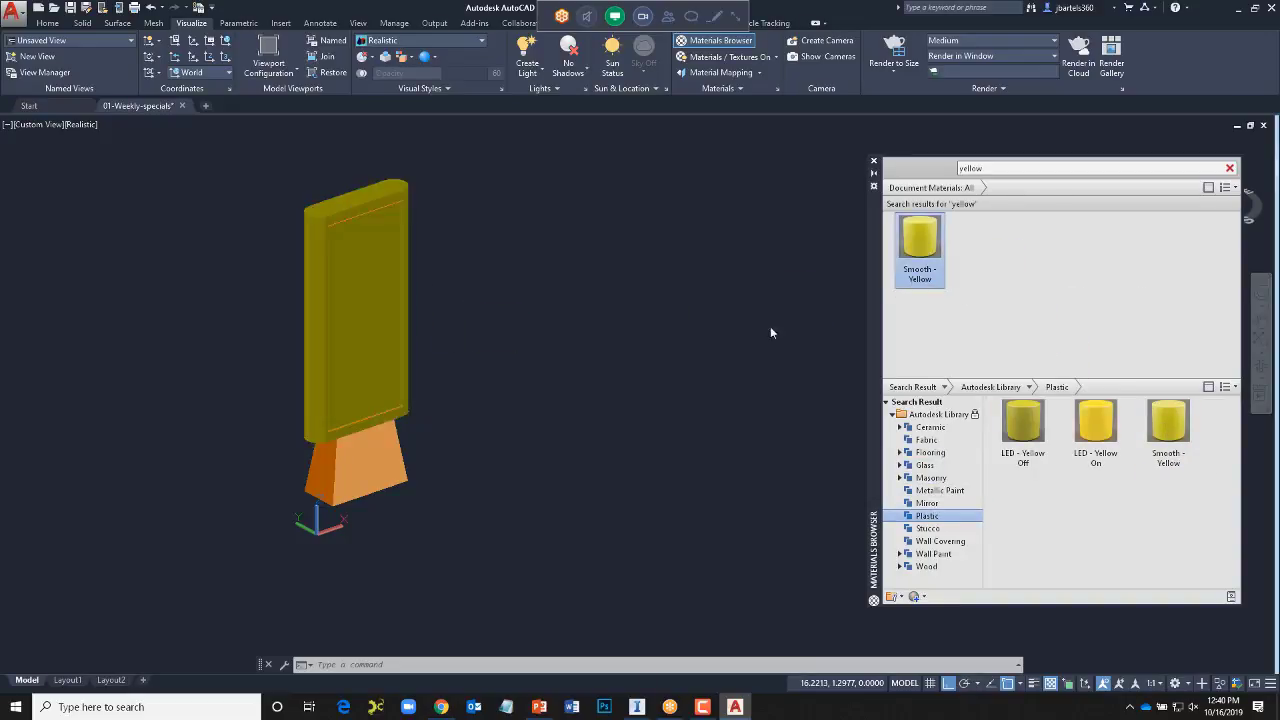
drag(927, 253, 381, 432)
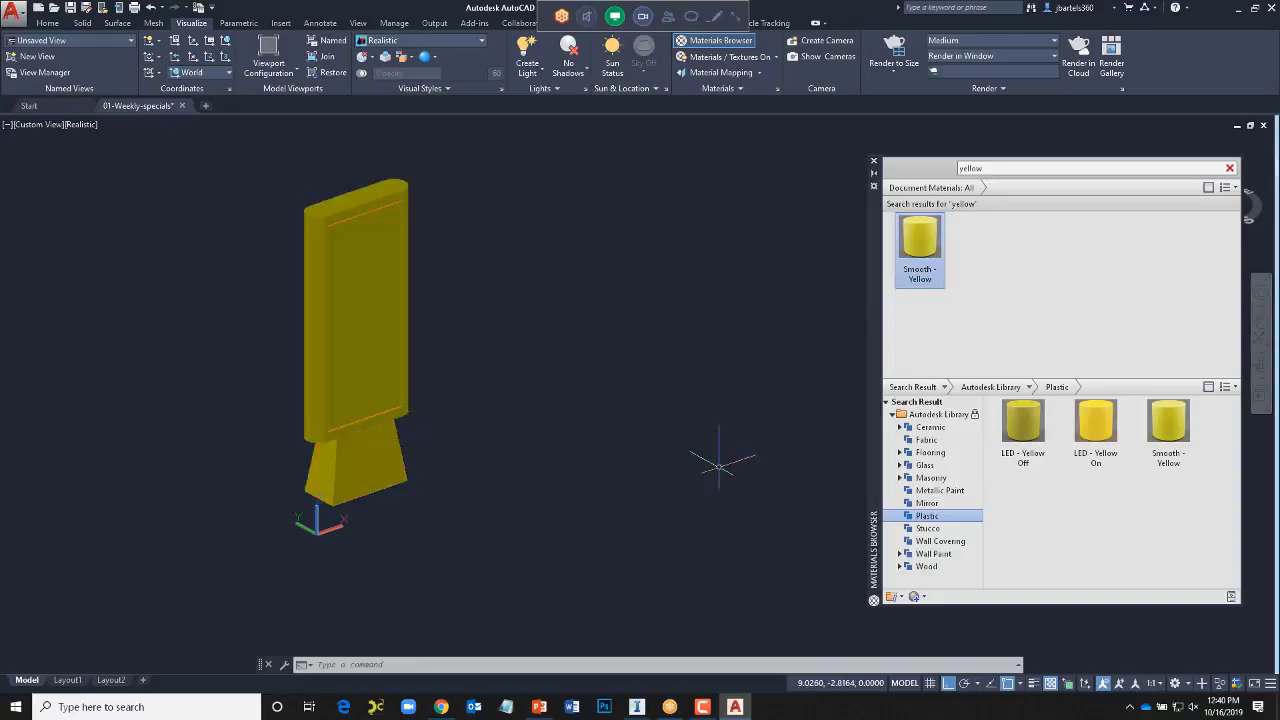
- Create a new generic material named menuboard and assign weekly-menu.jpg as its image
click(924, 597)
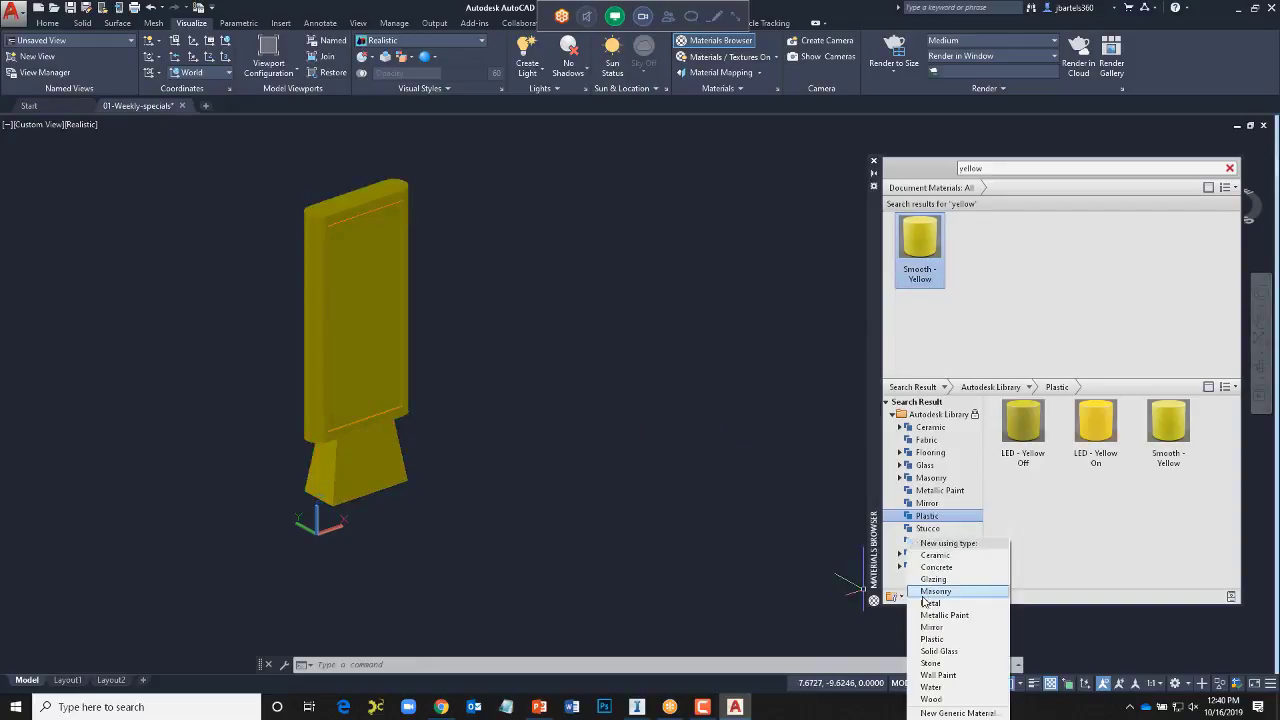
click(955, 713)
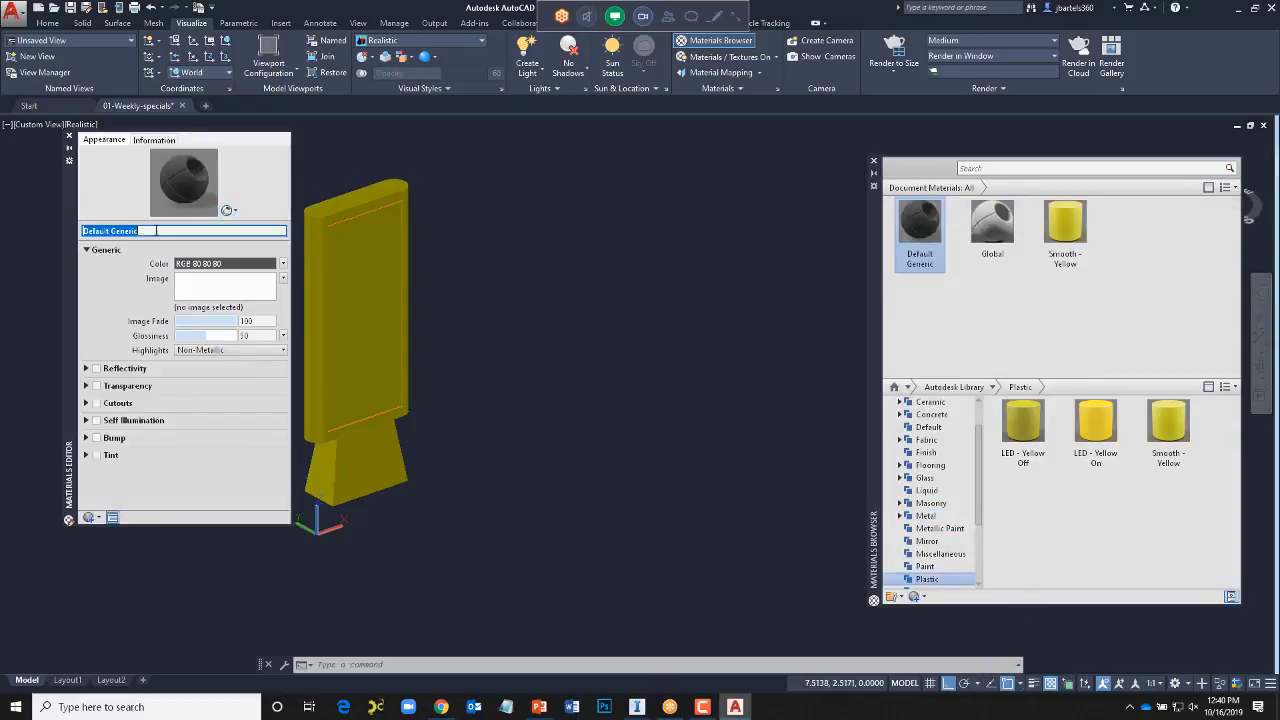
text(menubl)
key(Return)
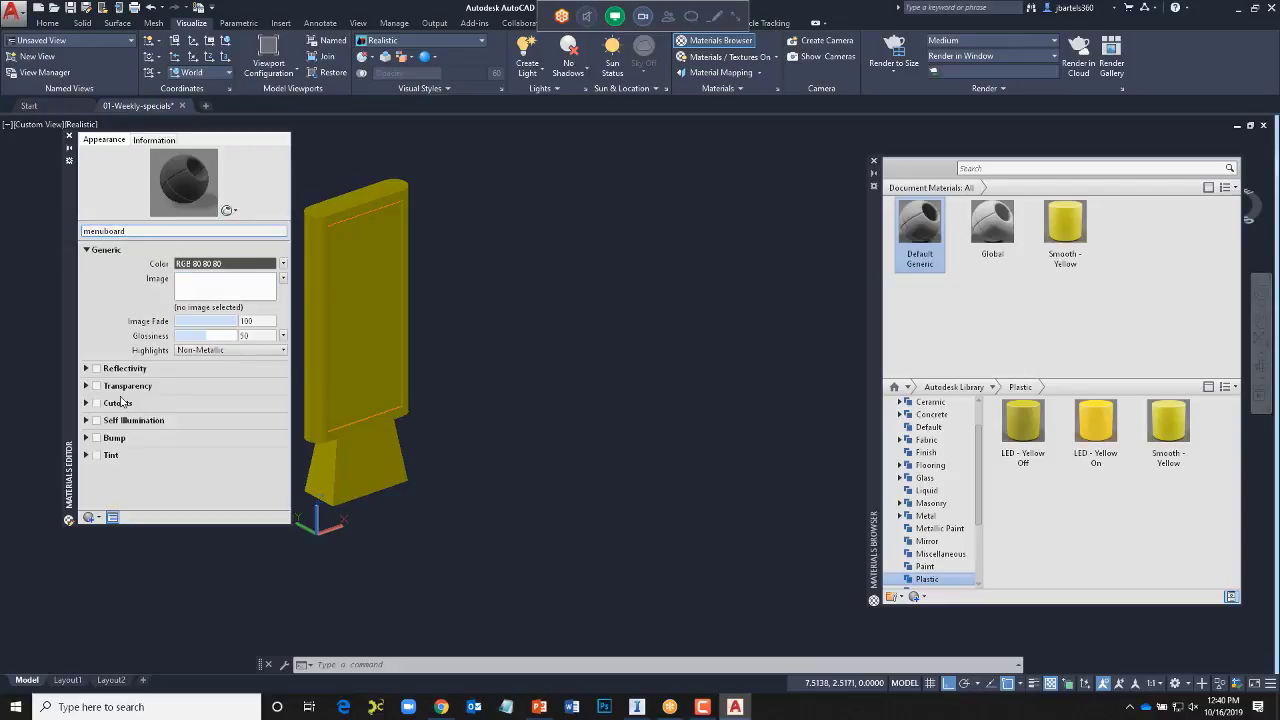
click(200, 289)
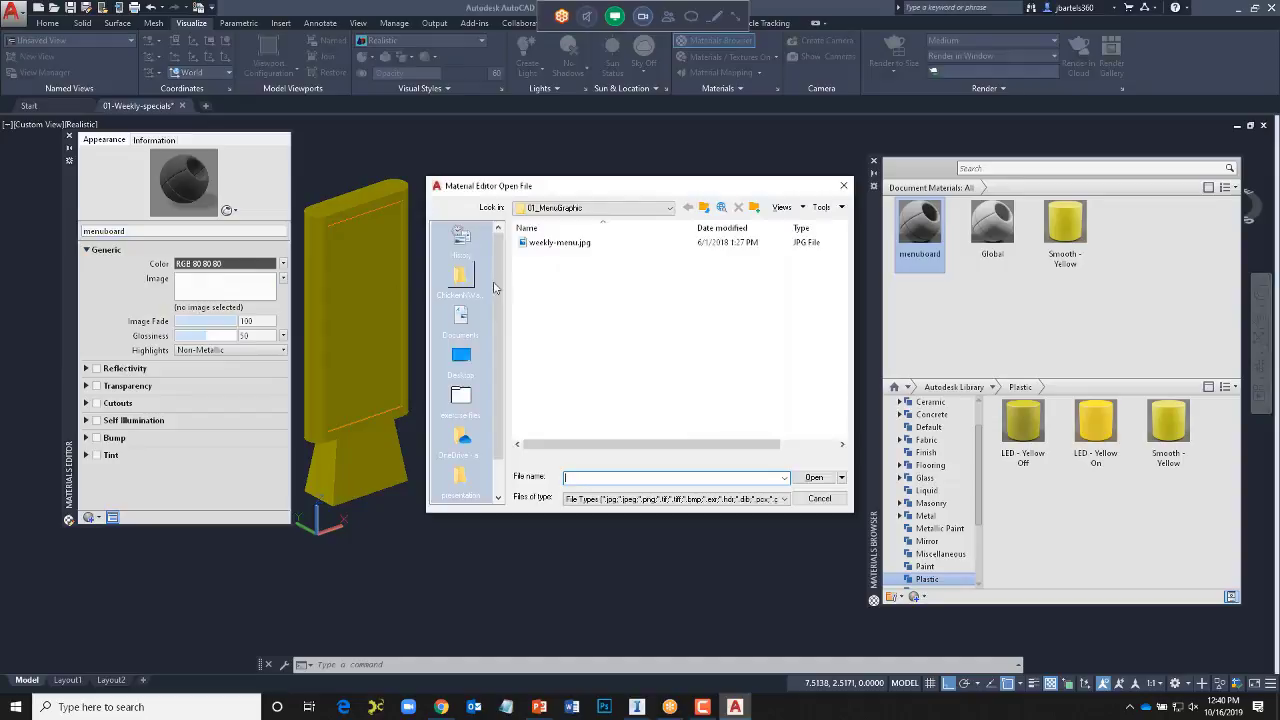
click(550, 243)
click(812, 478)
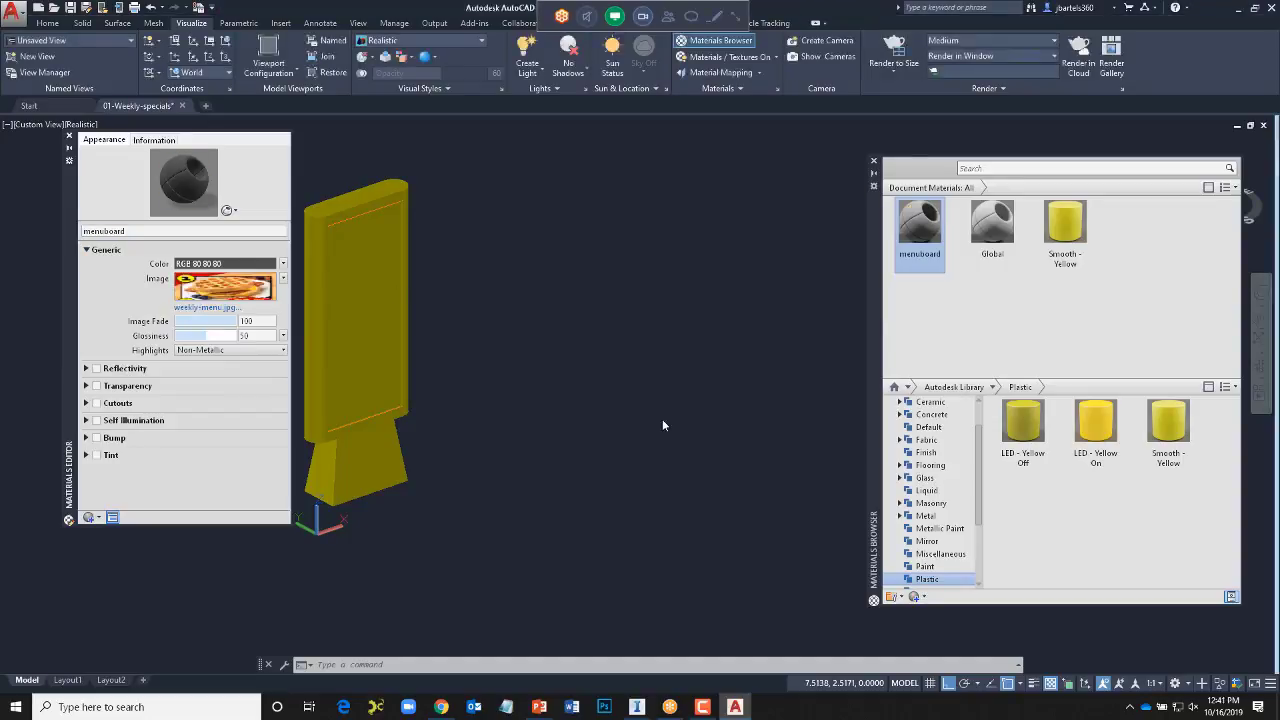
- Set the menuboard texture's sample size to 2.1 ft wide and 5 ft high, with width and height unlinked
click(231, 289)
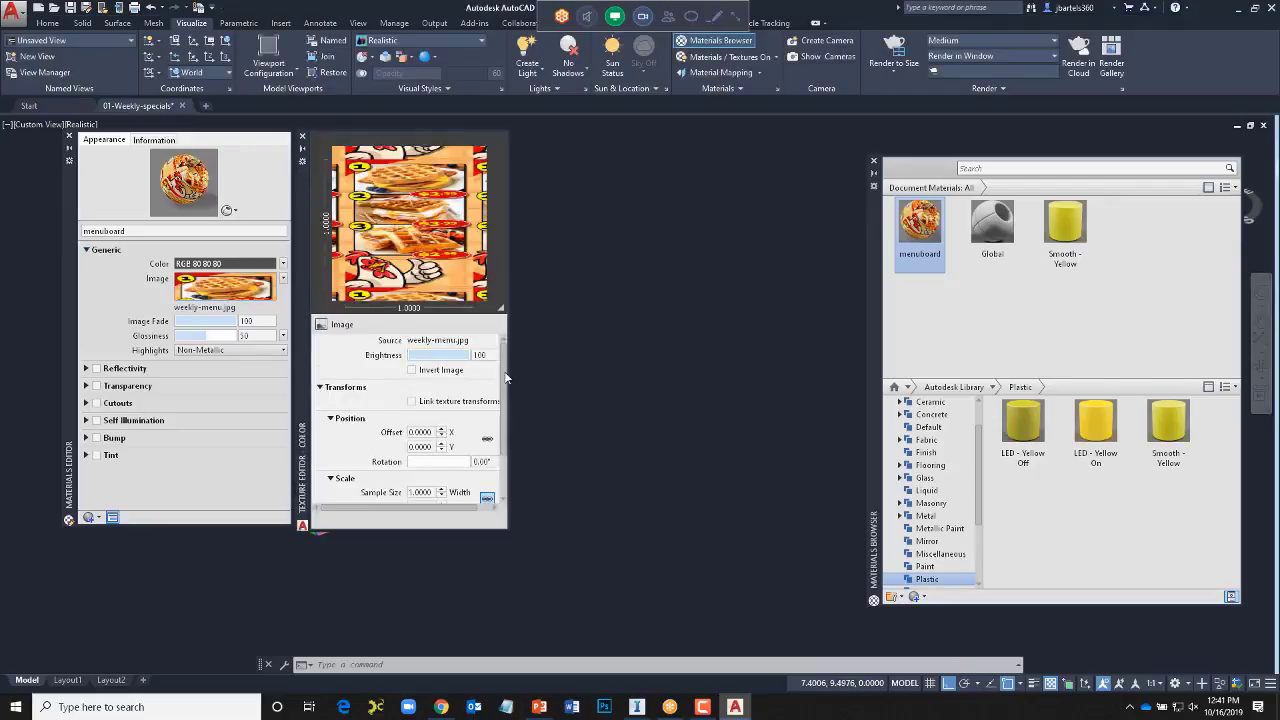
drag(505, 375, 507, 428)
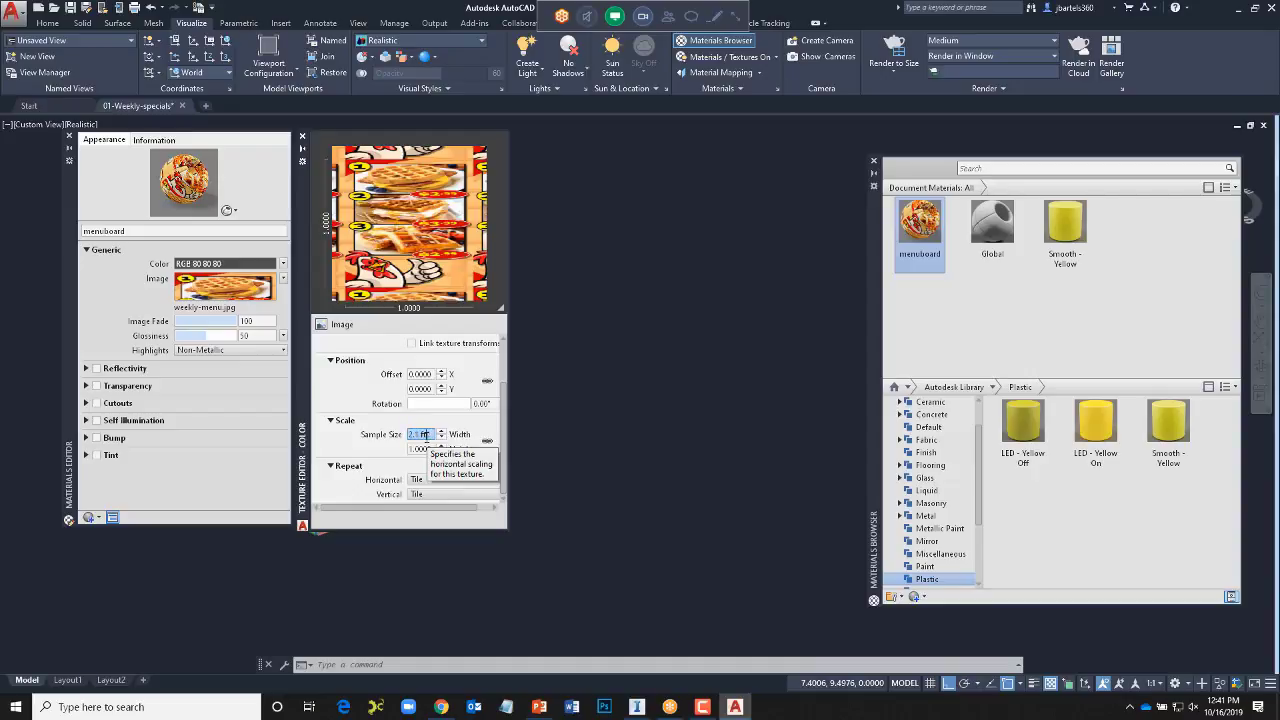
click(421, 450)
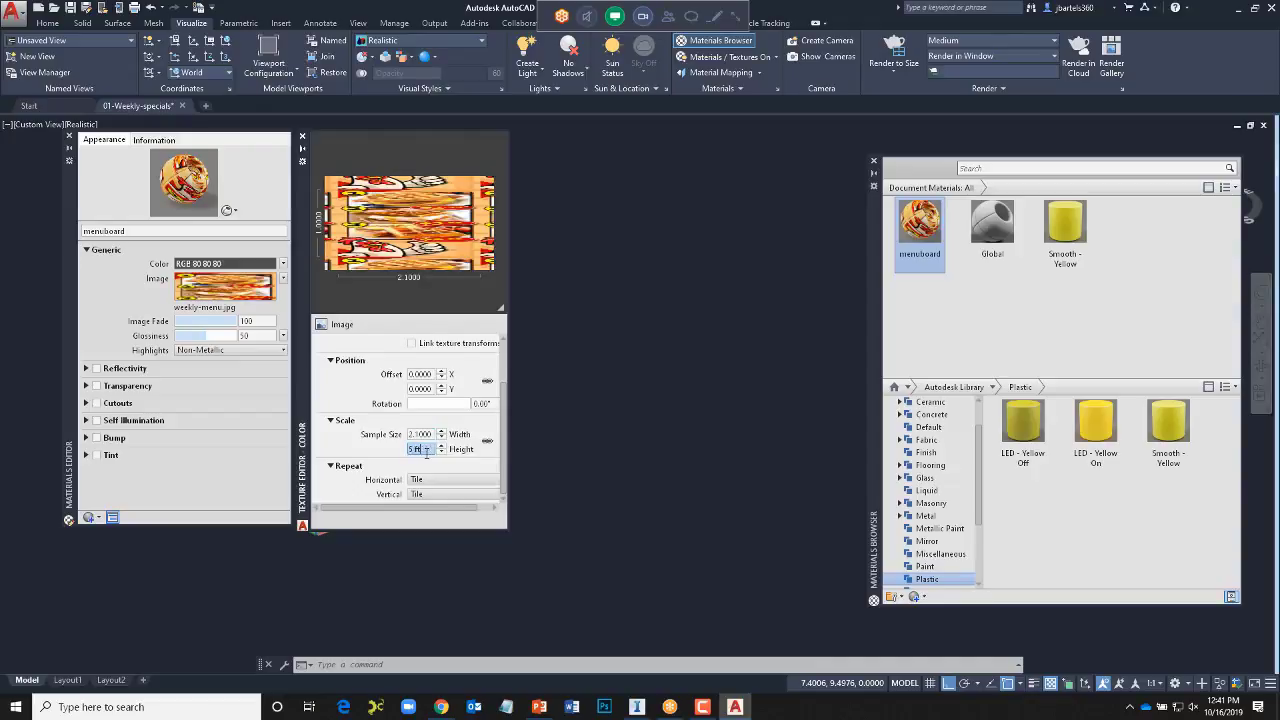
key(Return)
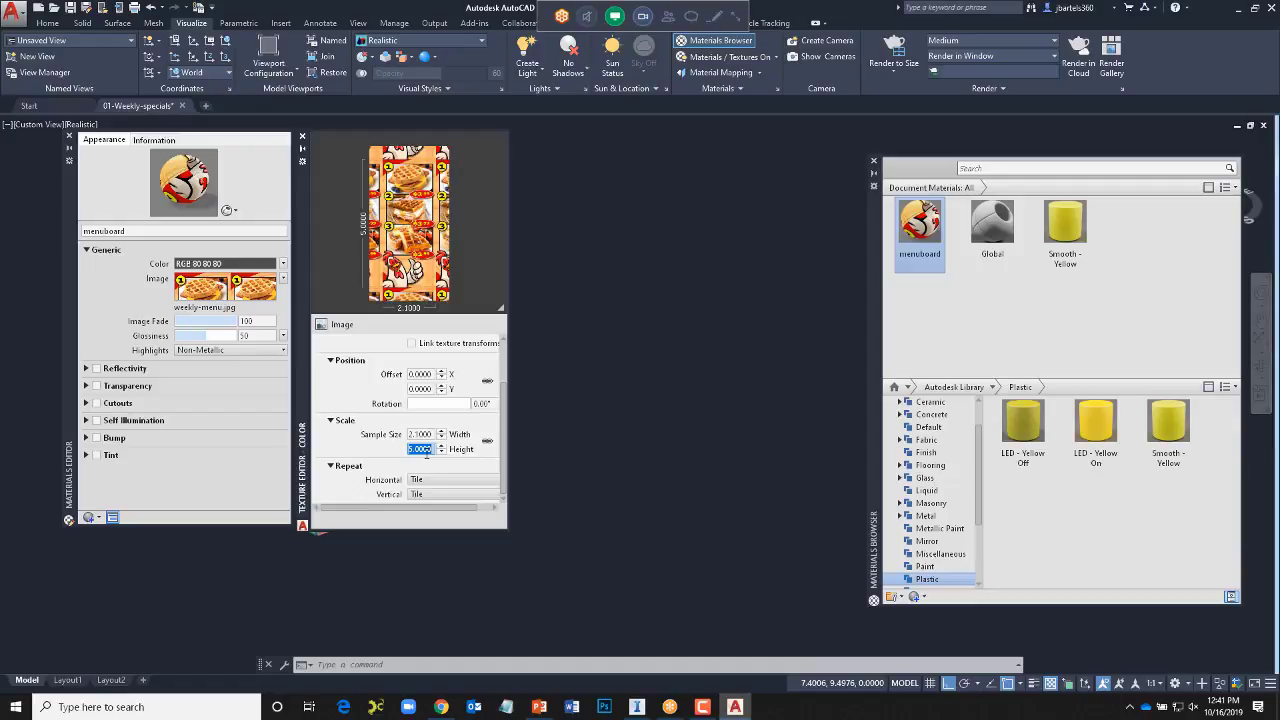
- Close the texture and material editors and apply the menuboard material to the panel's recessed front face
click(302, 136)
click(68, 136)
drag(919, 222, 366, 267)
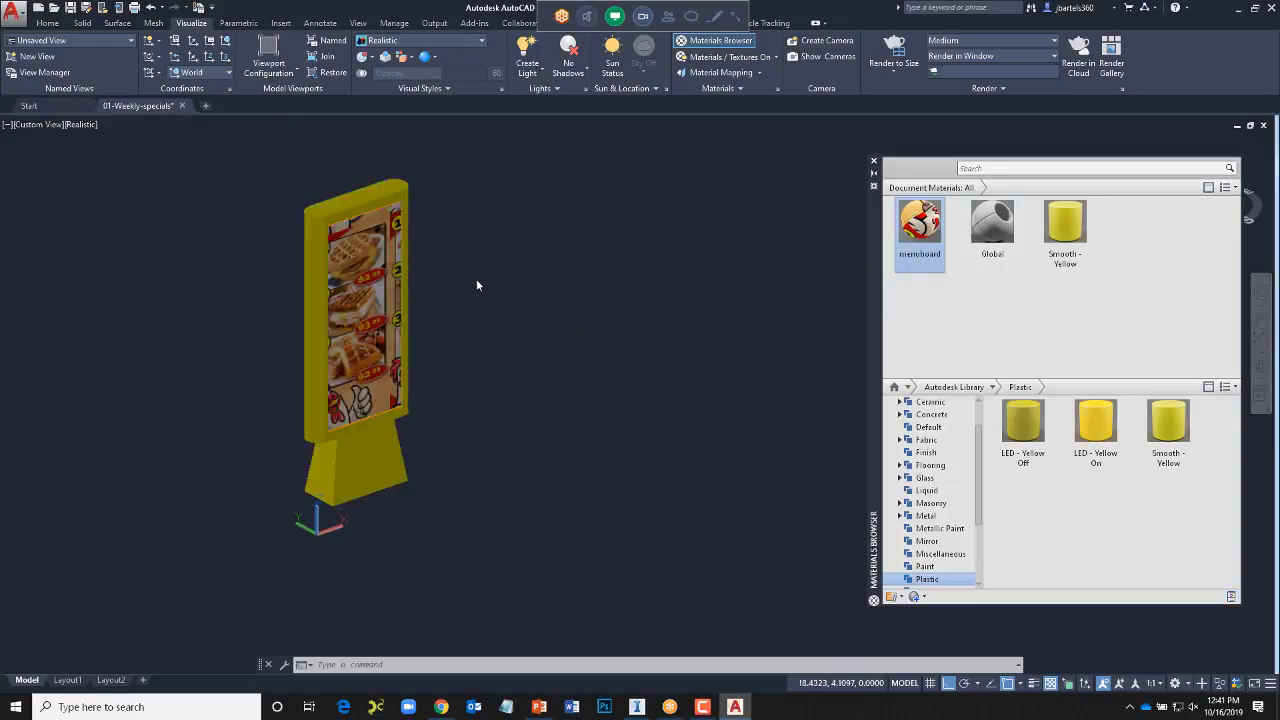
- Run Material Mapping on the recessed menu face and accept the default mapping to fit the image
scroll(455, 278, up, 2)
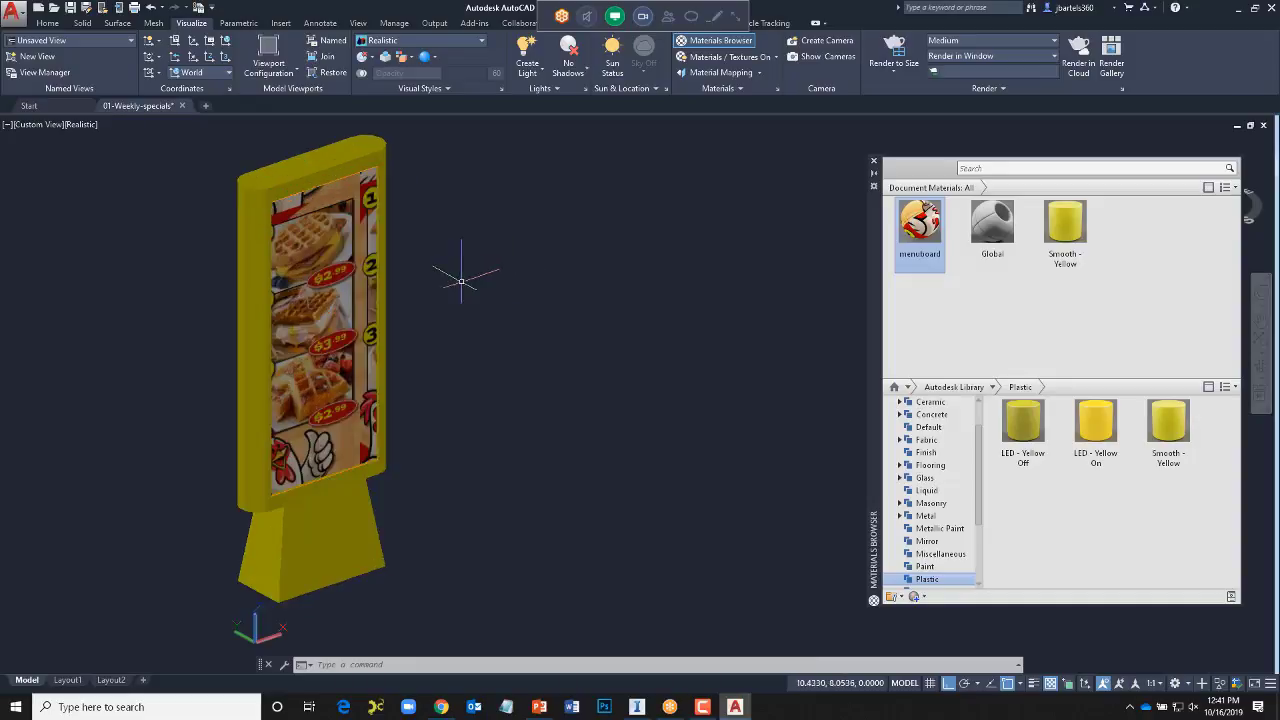
scroll(461, 281, up, 2)
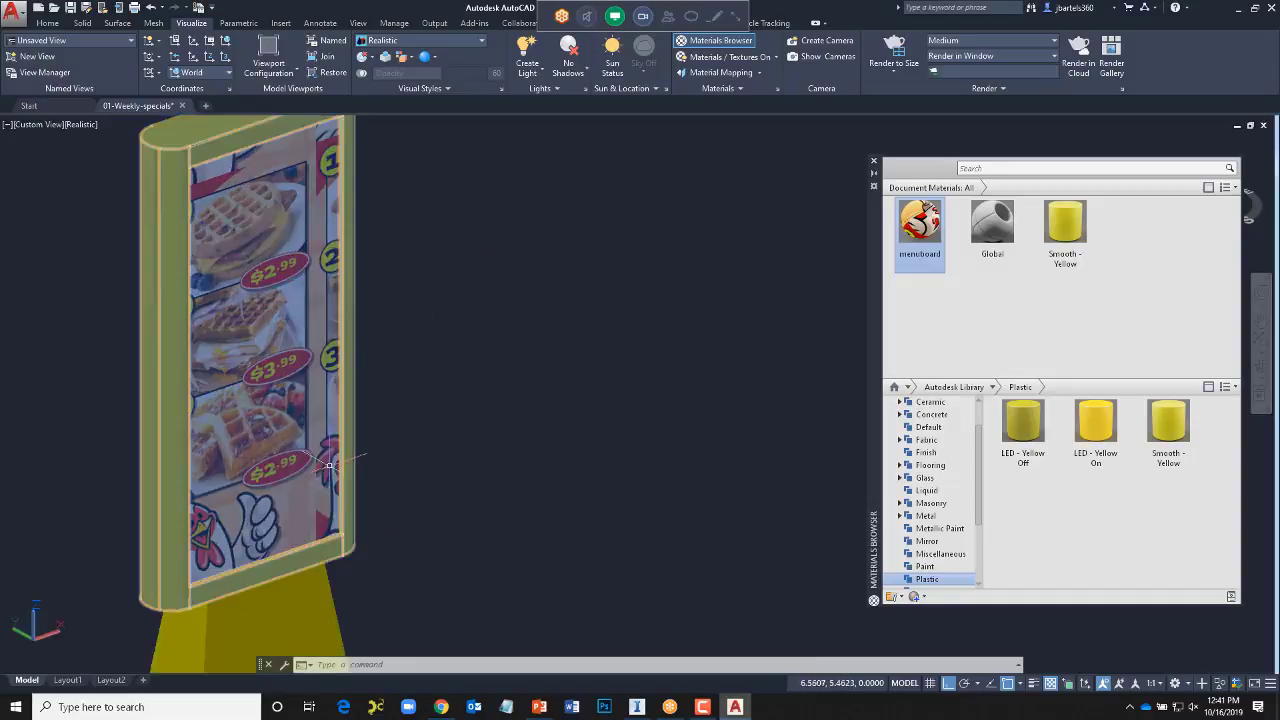
click(700, 72)
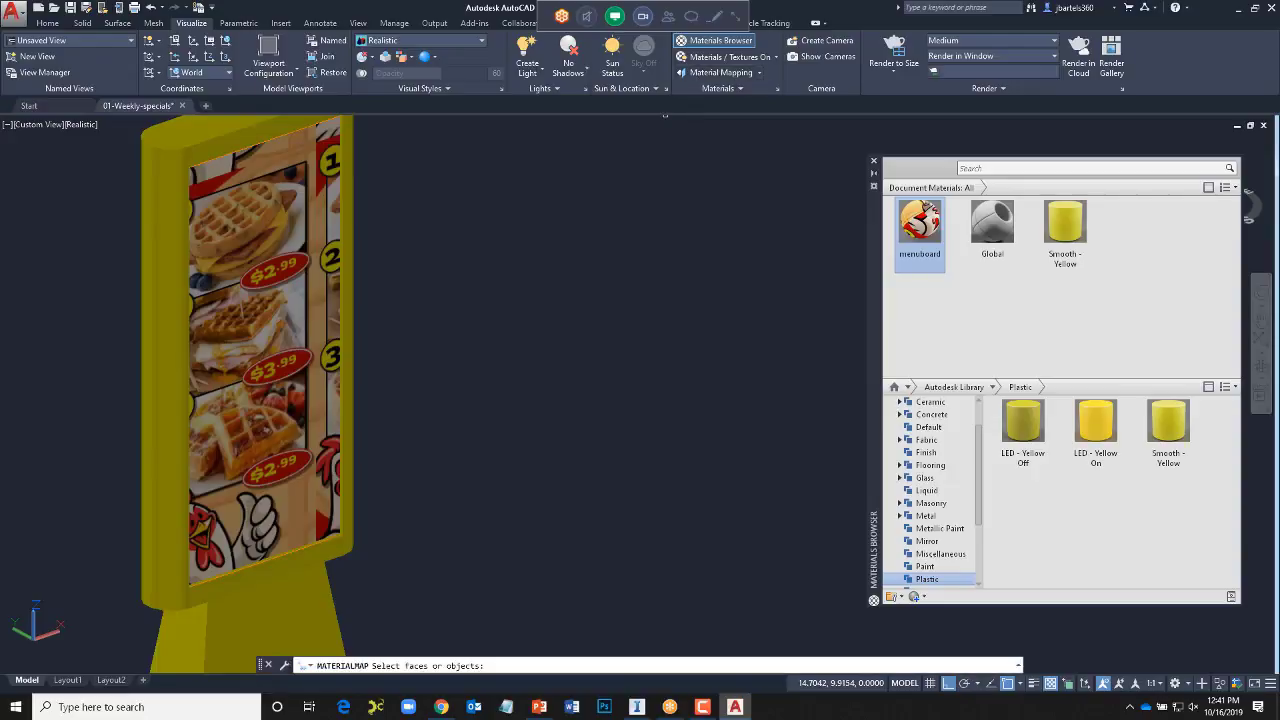
click(244, 337)
key(Return)
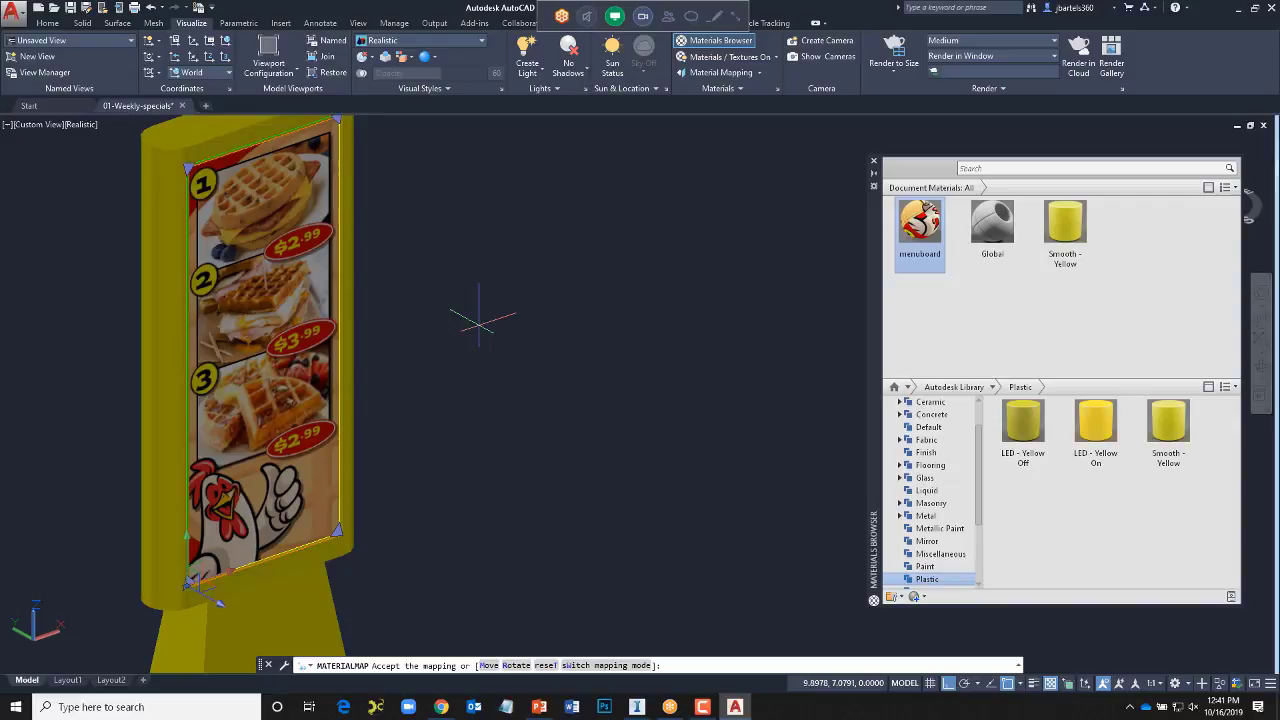
key(Return)
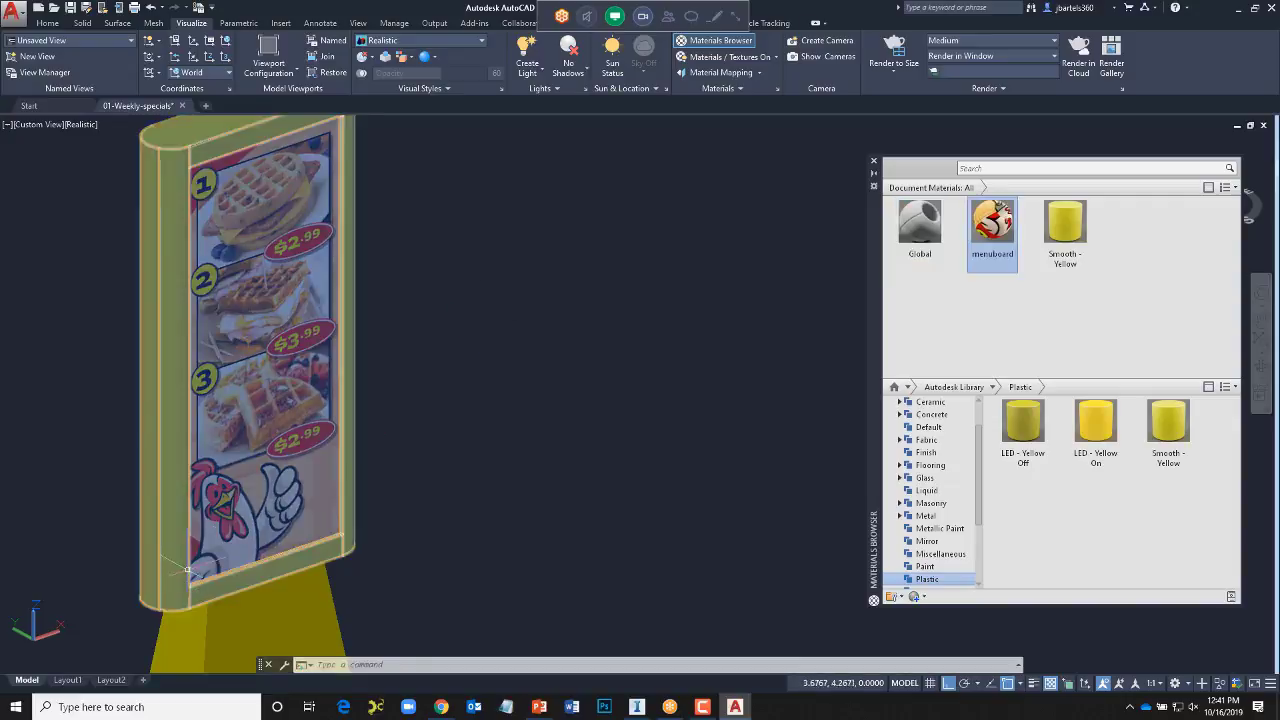
- Close the Materials Browser and save the drawing to the Desktop as 01-Weekly-specials.dwg
scroll(520, 390, down, 3)
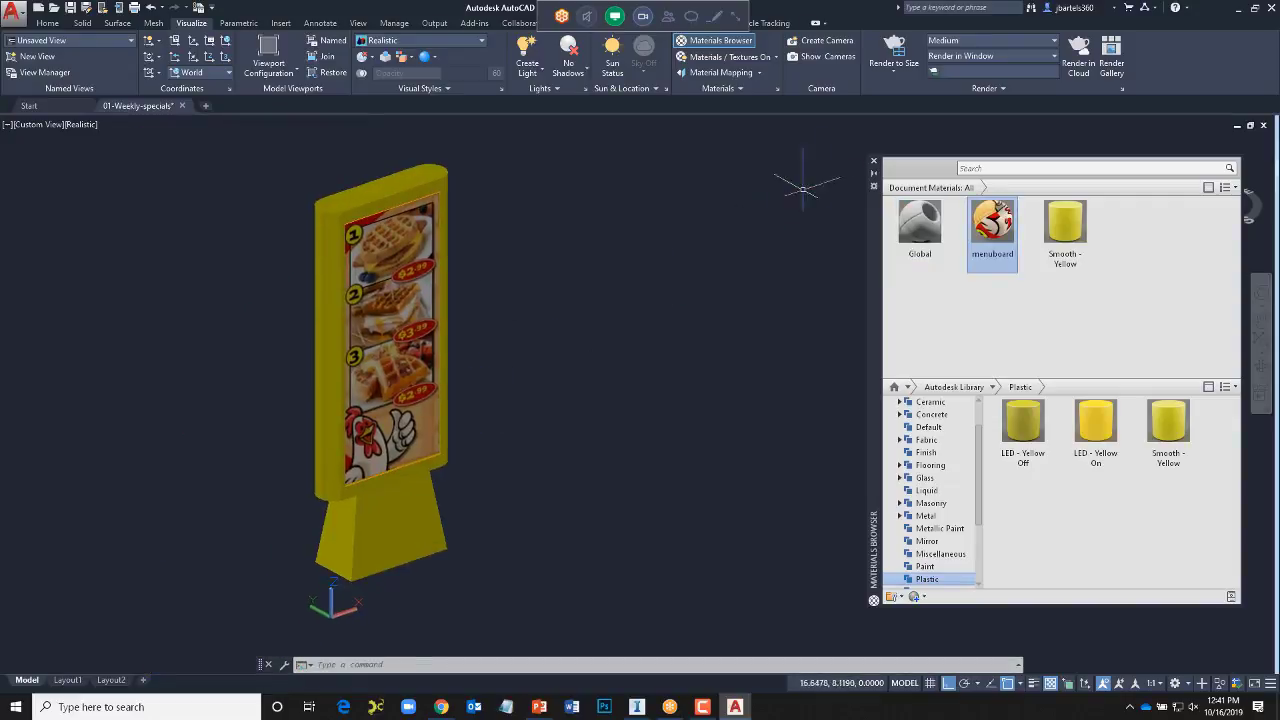
click(873, 161)
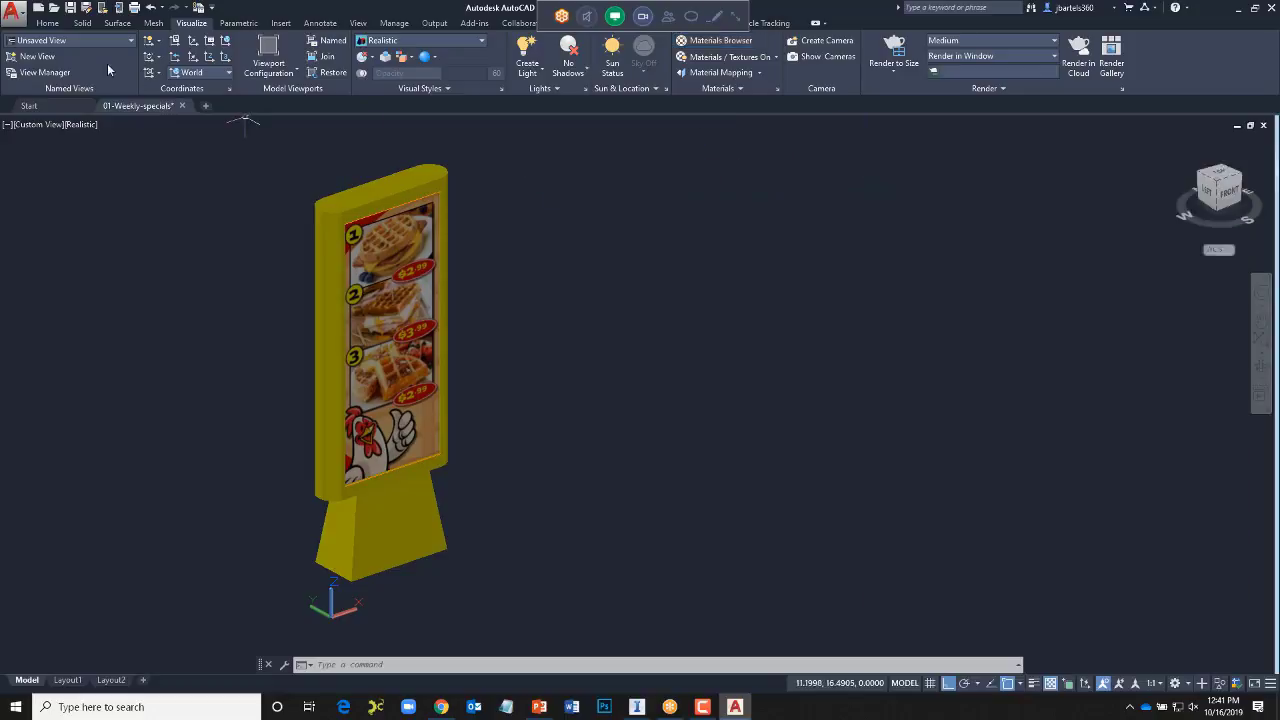
click(87, 7)
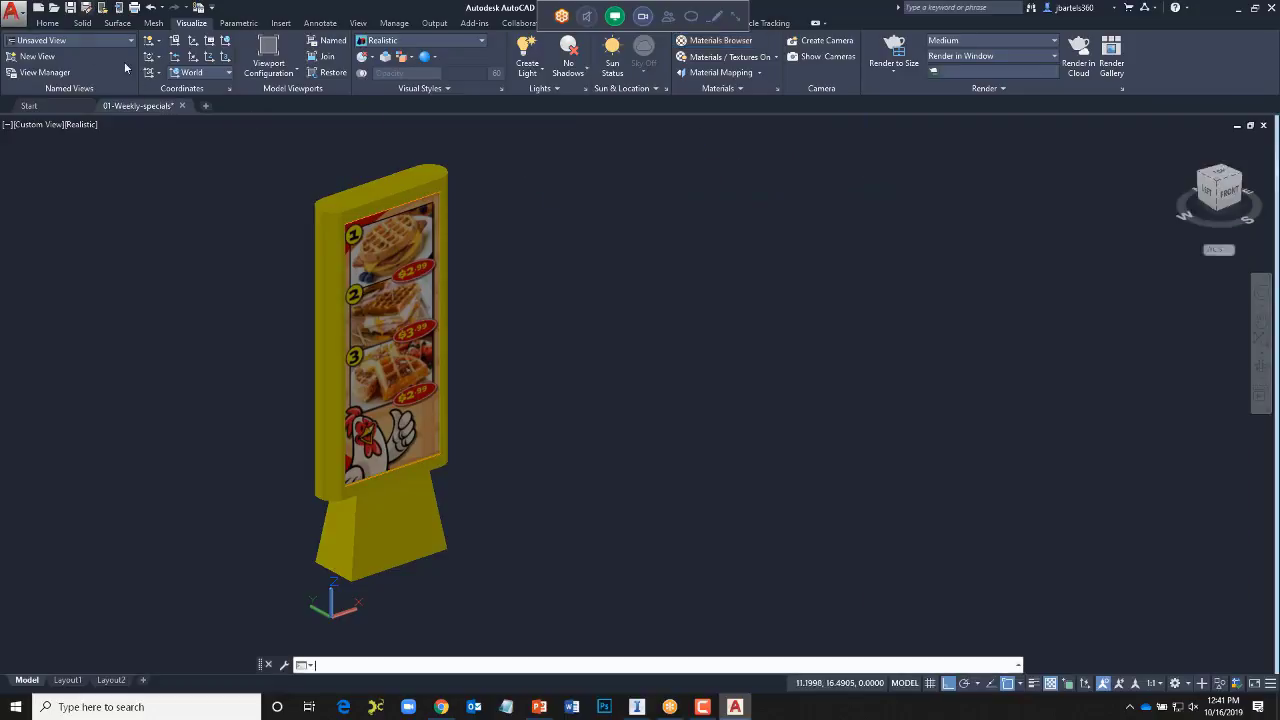
click(231, 354)
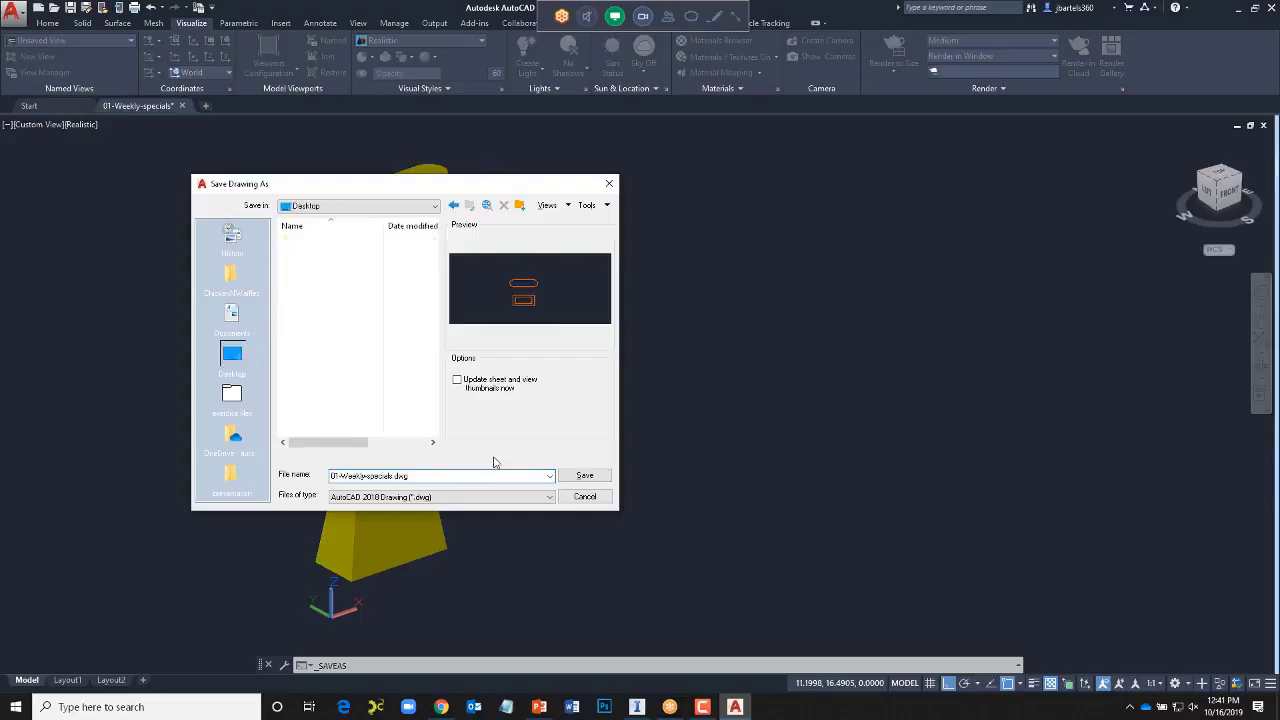
click(584, 475)
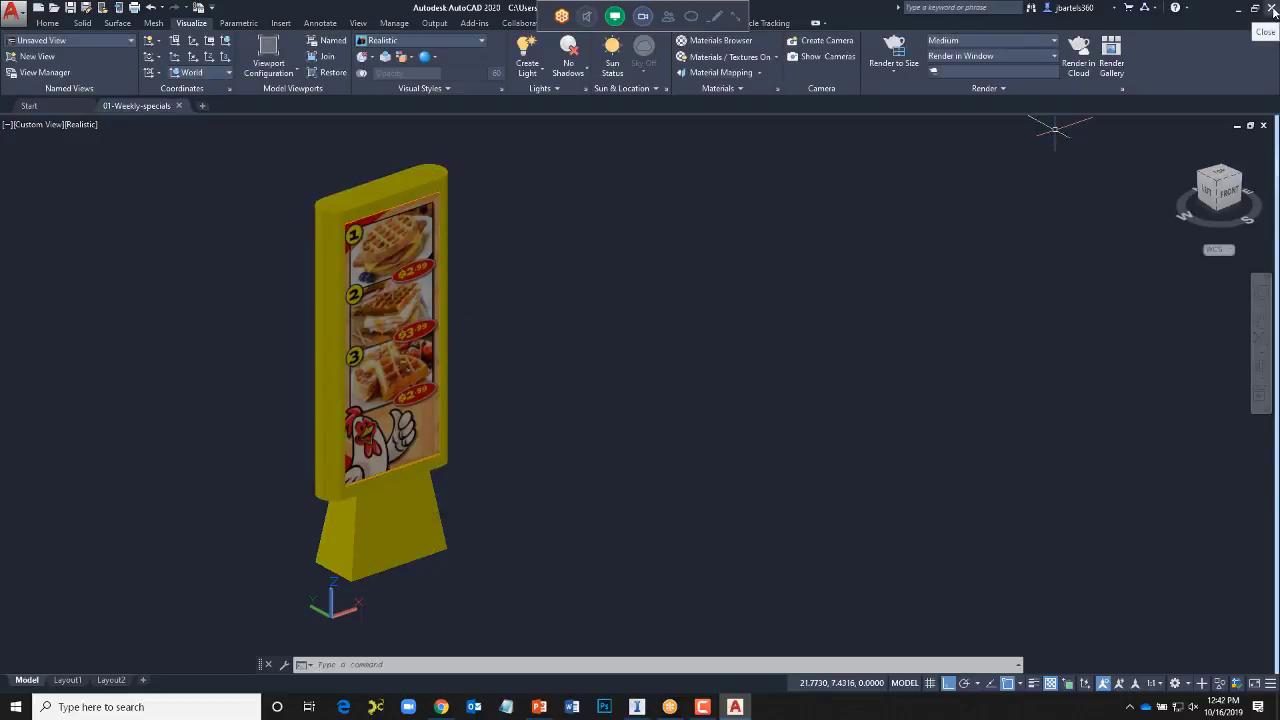
- Close AutoCAD and launch FormIt from the desktop
key(ctrl+9)
key(ctrl+q)
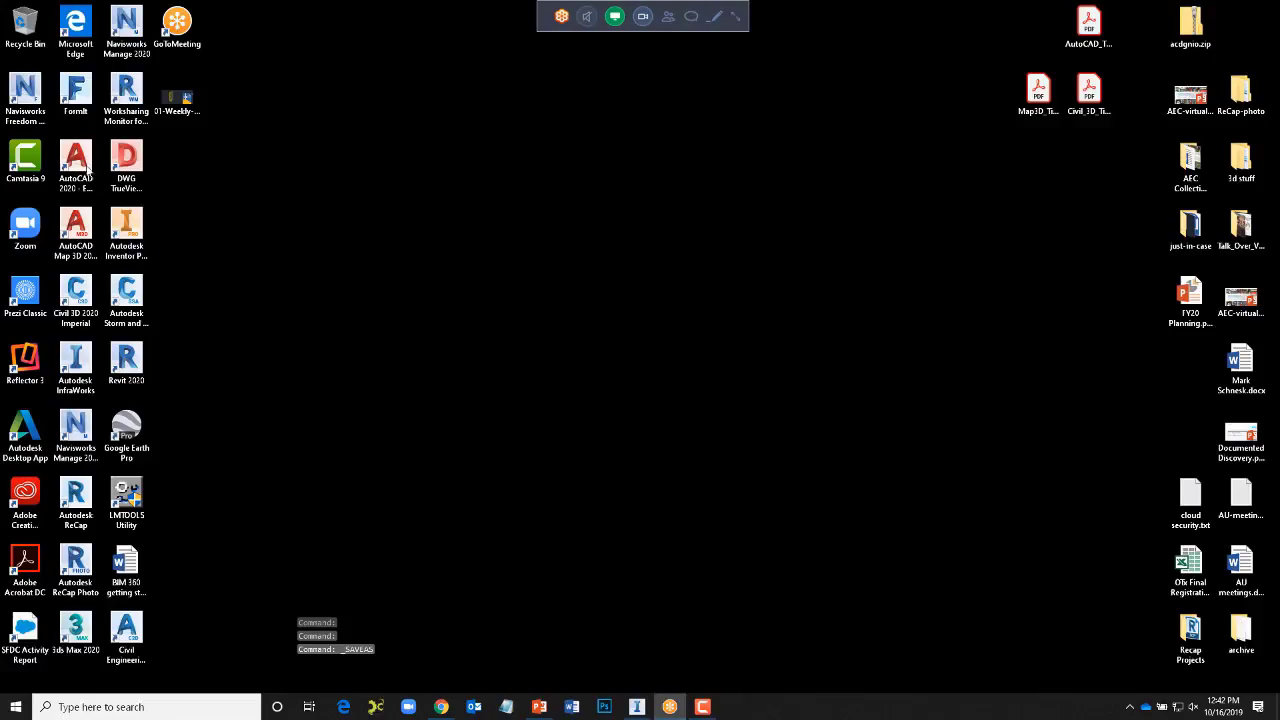
double_click(75, 92)
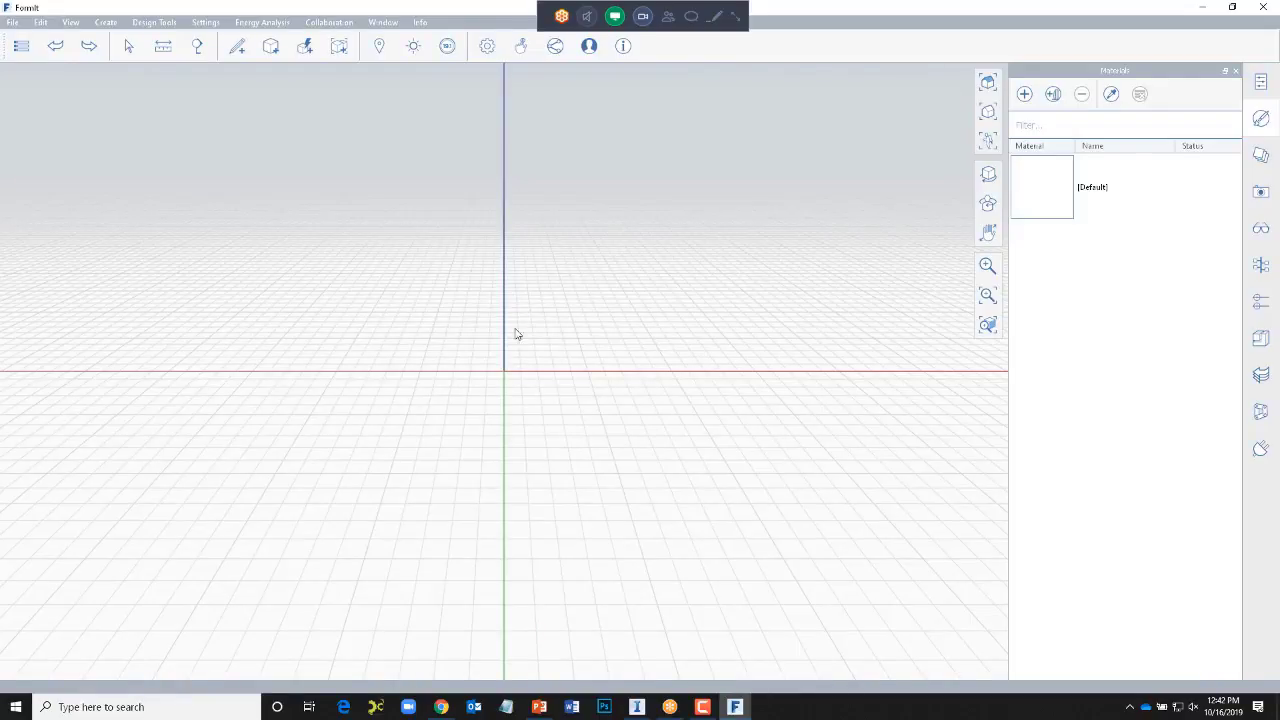
- Draw a ground rectangle from the origin, 140' along the red axis and about 32' deep
middle_drag(532, 390, 285, 403)
scroll(520, 496, up, 2)
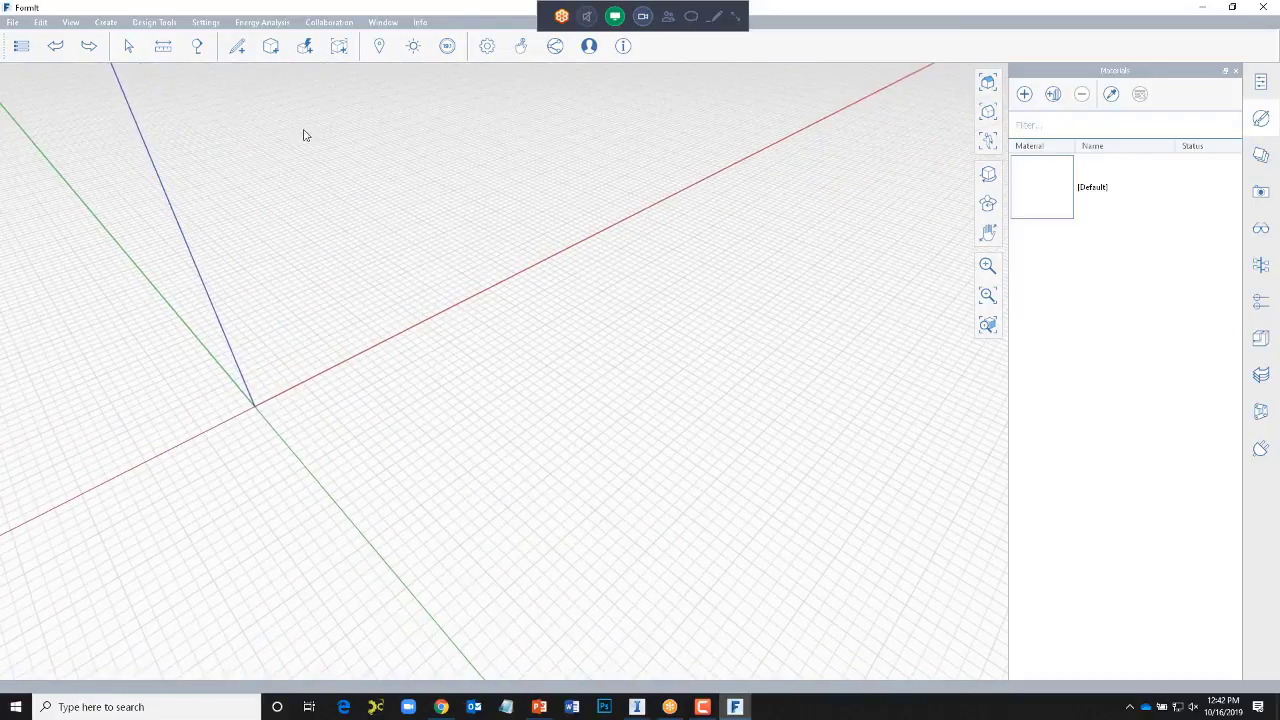
mouse_move(243, 53)
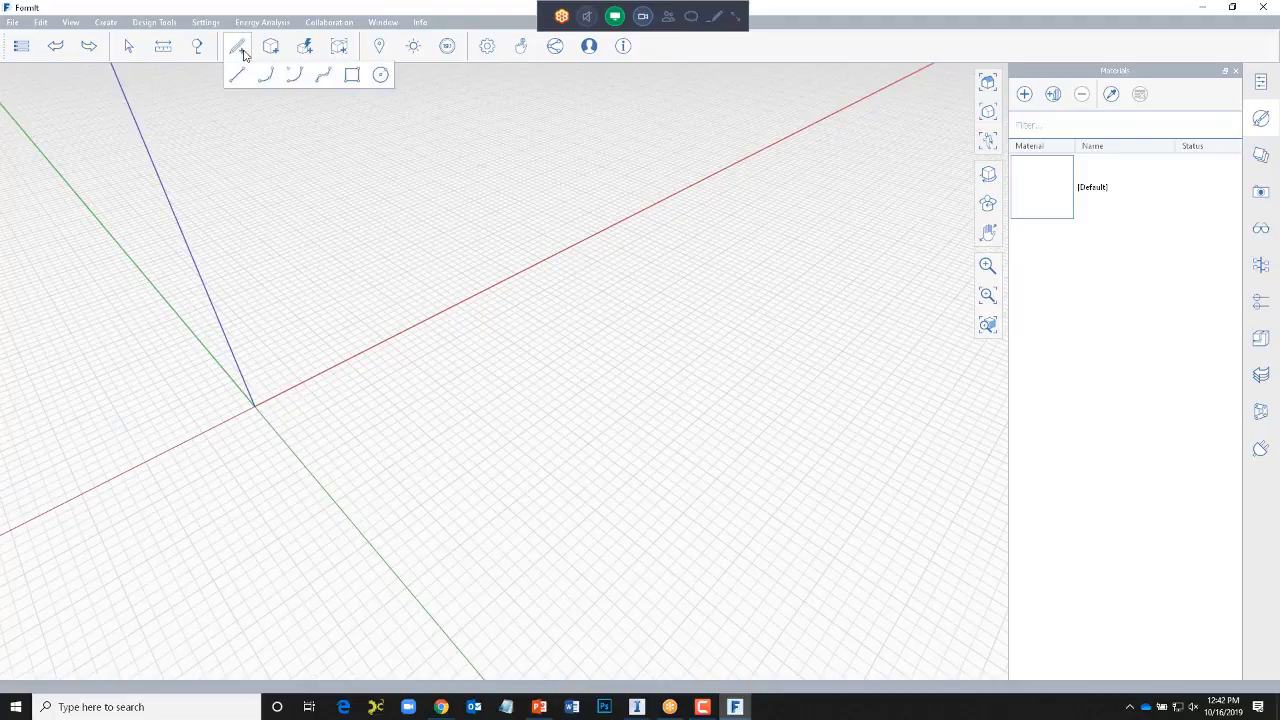
click(352, 75)
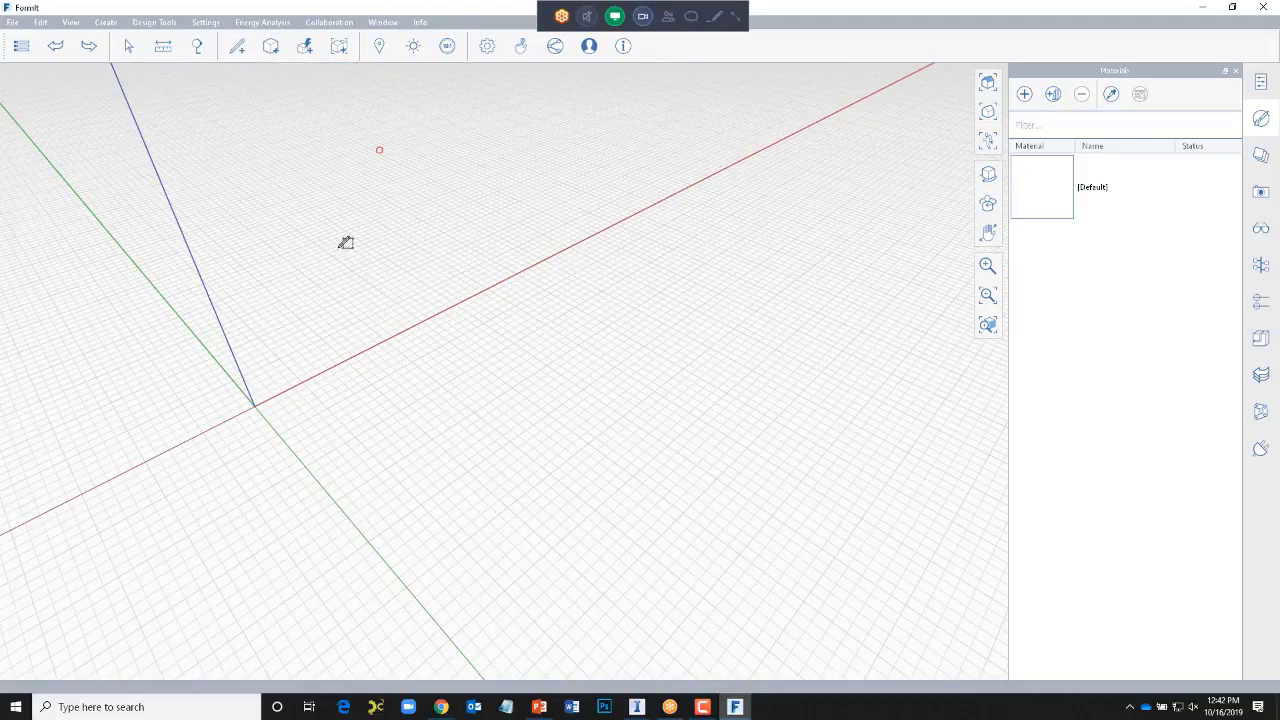
click(257, 402)
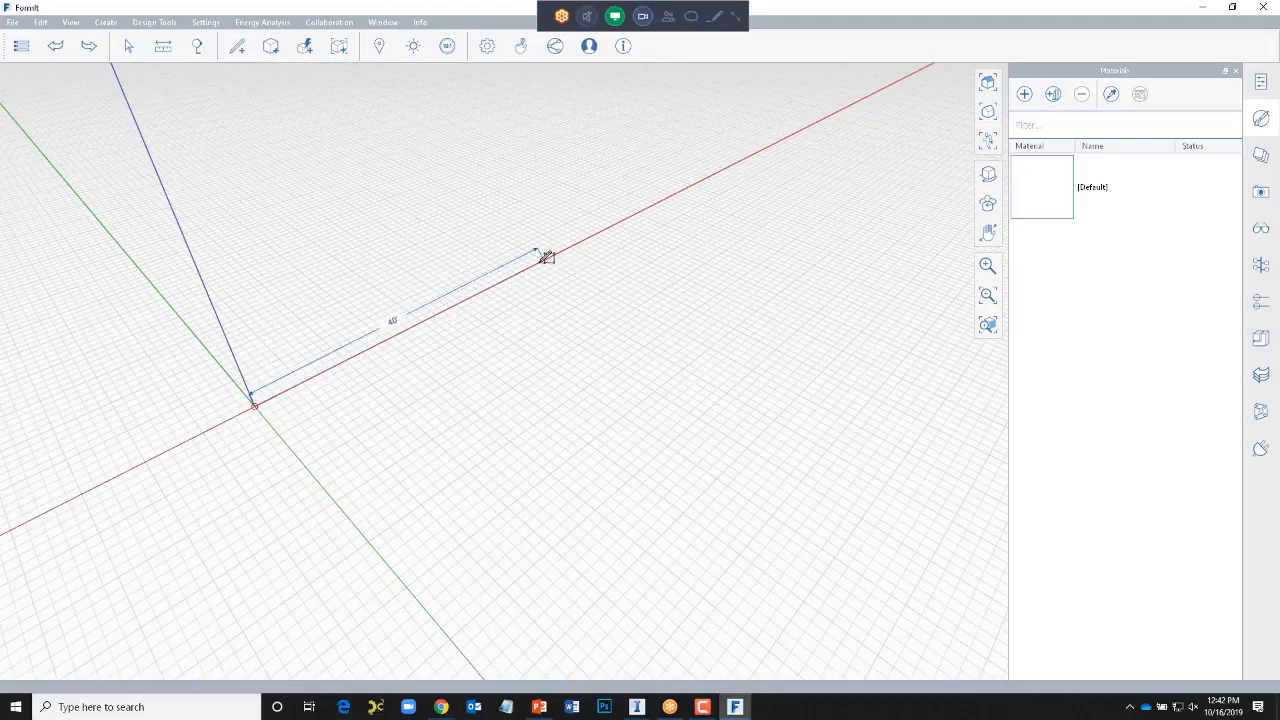
key(Tab)
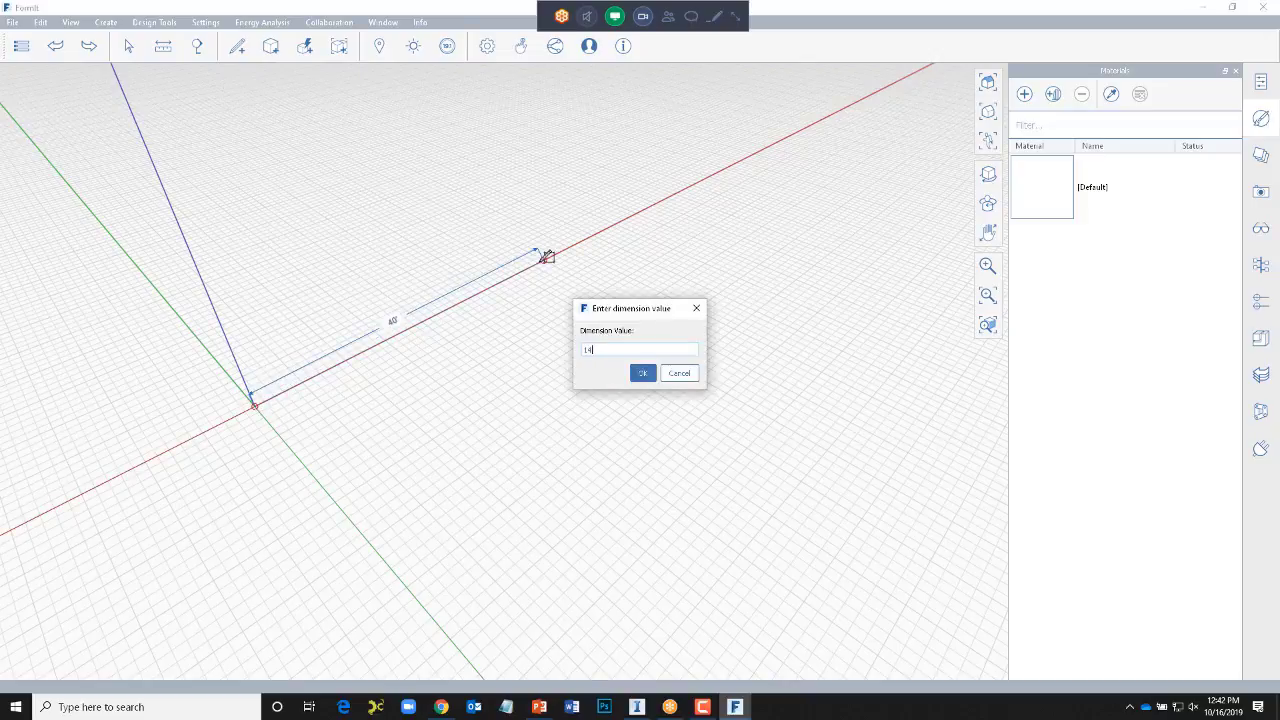
key(Return)
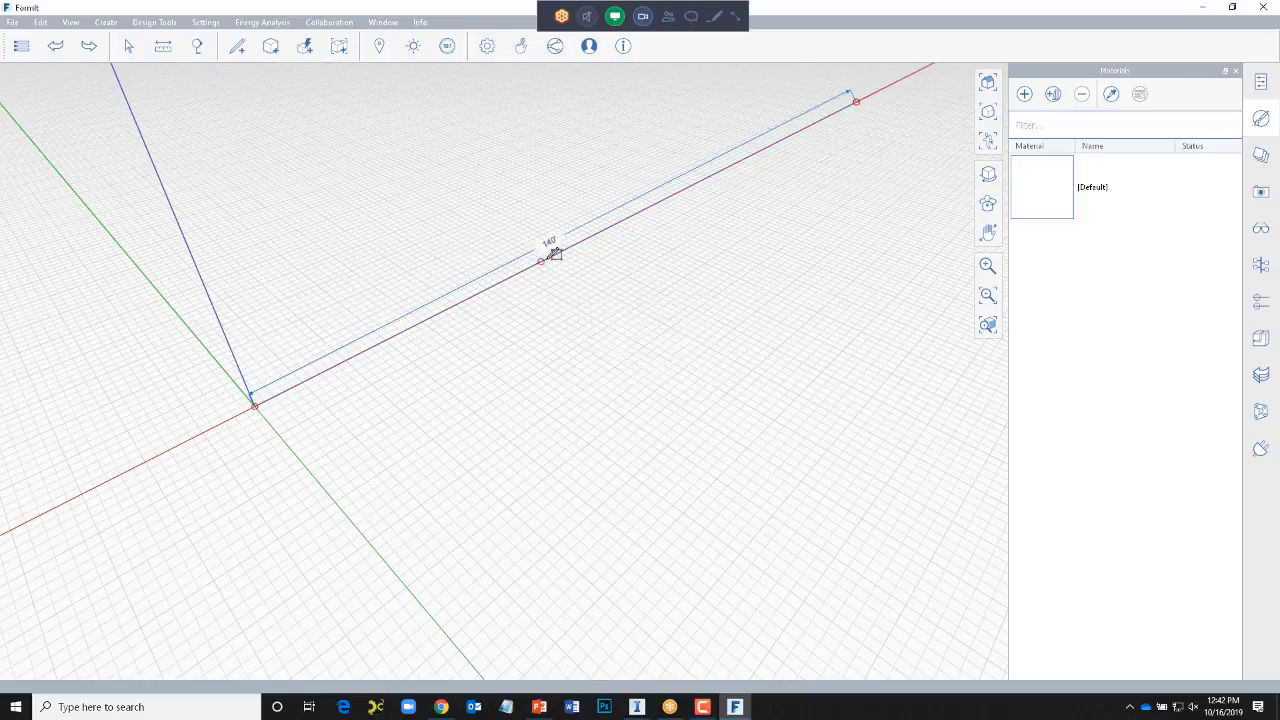
click(863, 297)
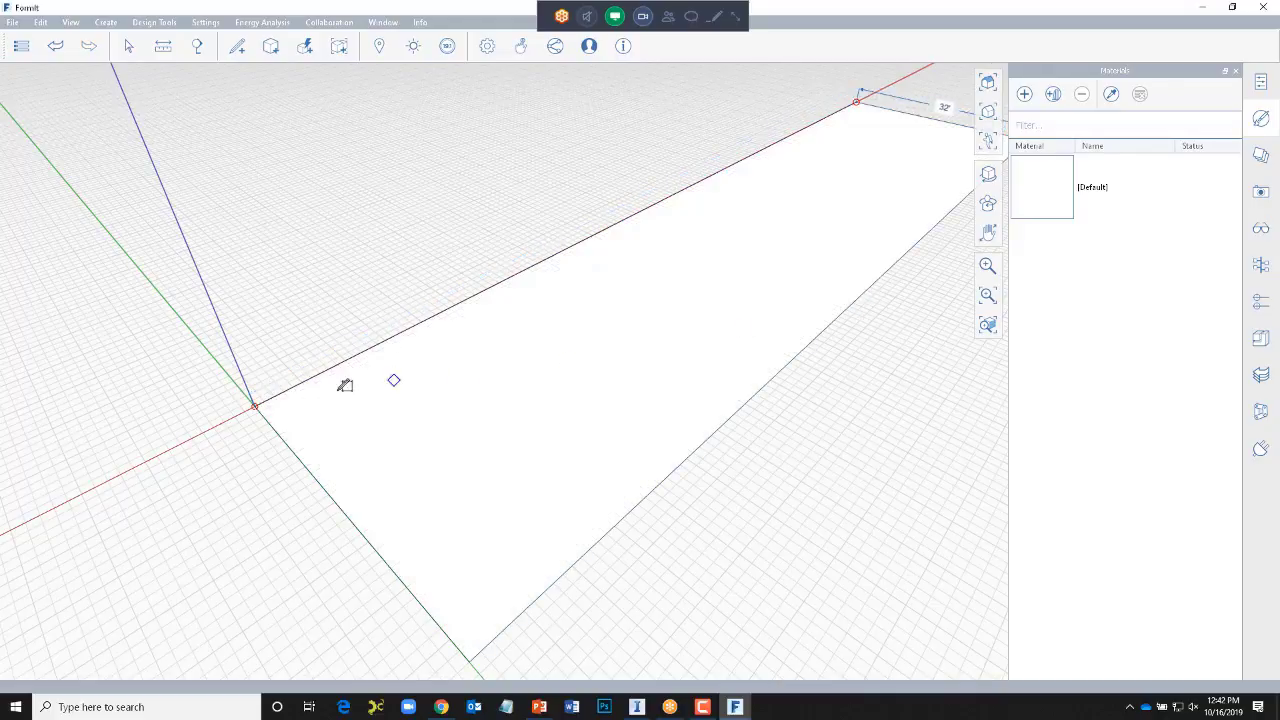
- Split off the origin end of the footprint with a rectangle about 32' long spanning the full depth
click(255, 404)
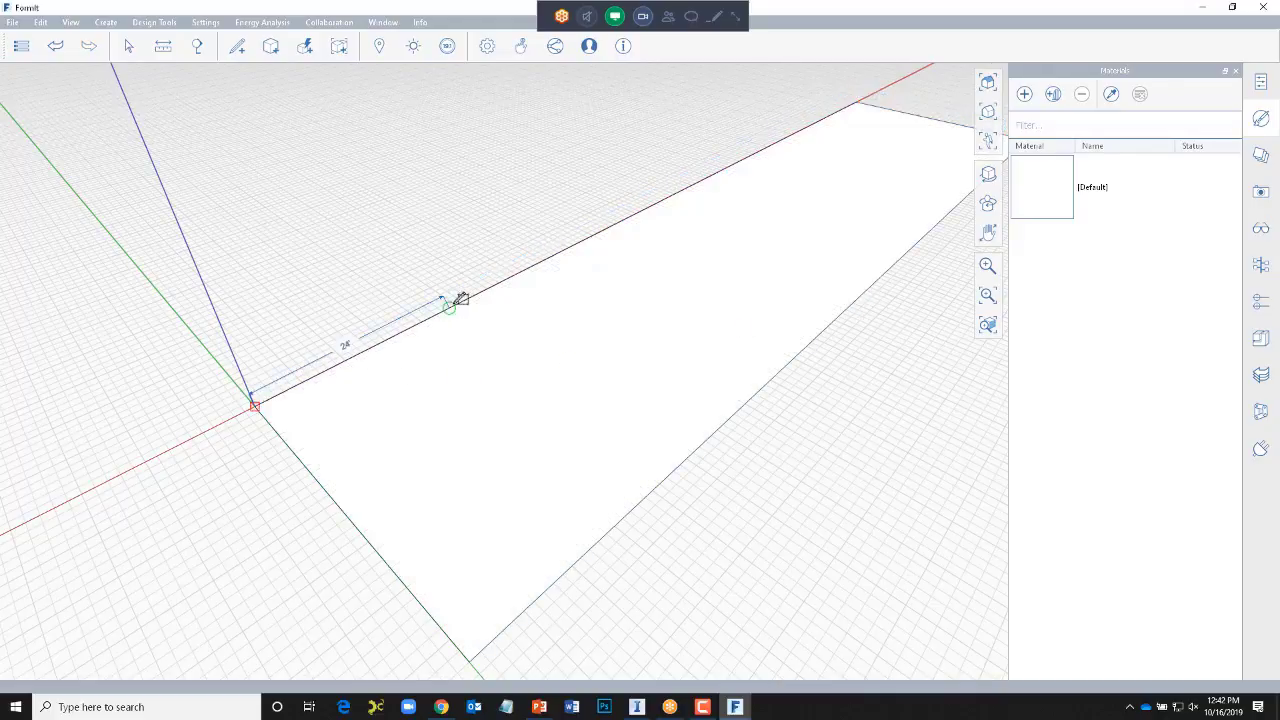
click(500, 280)
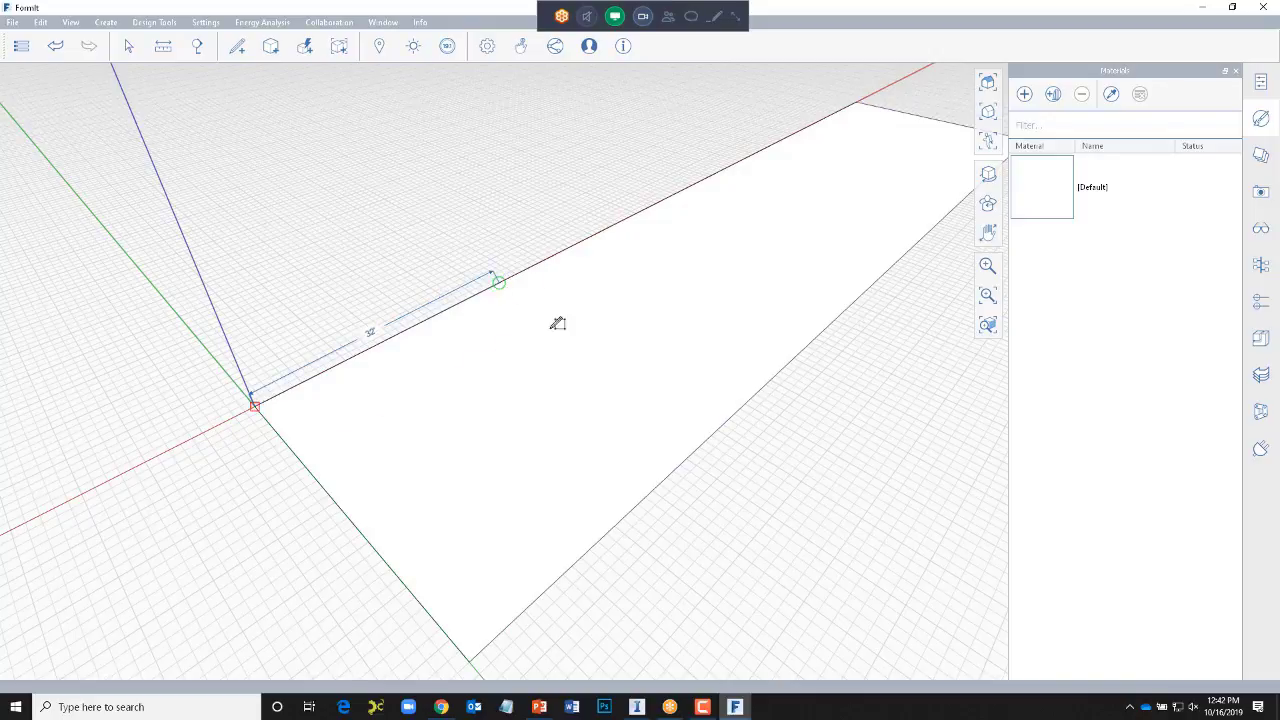
click(731, 415)
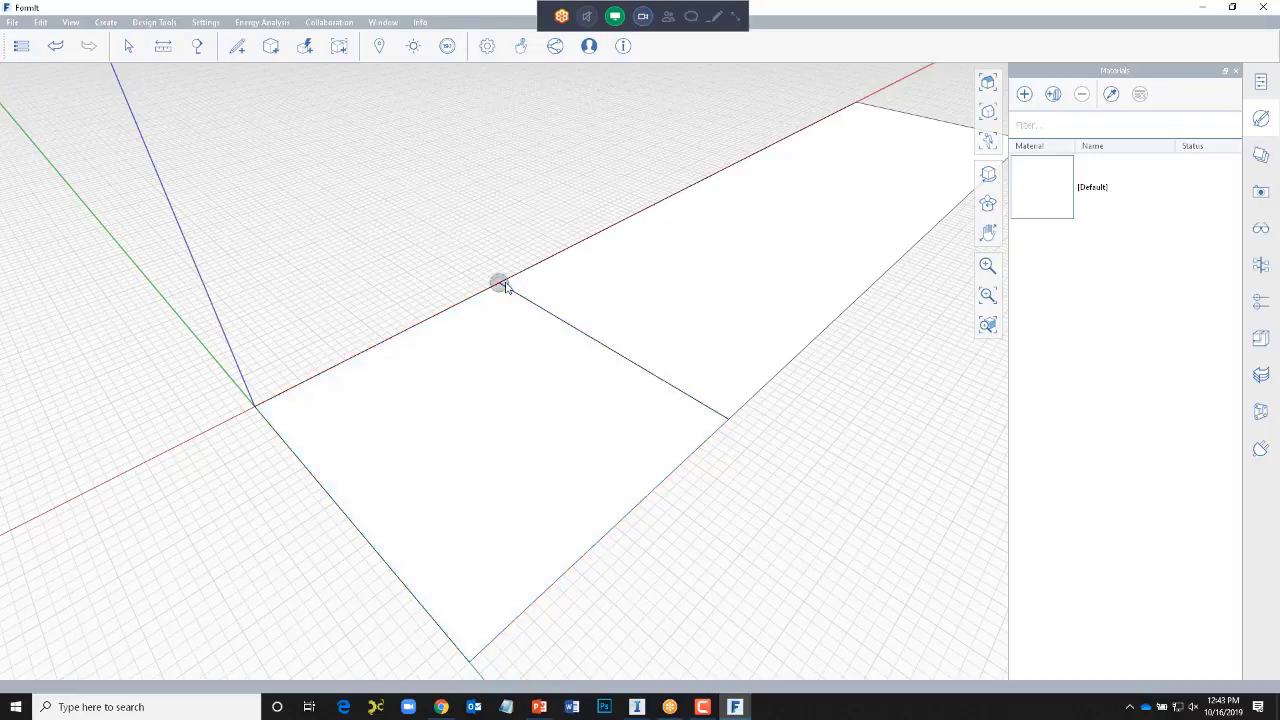
- Extrude the square face at the origin end upward to a height of 21.5'
drag(474, 413, 460, 240)
key(Tab)
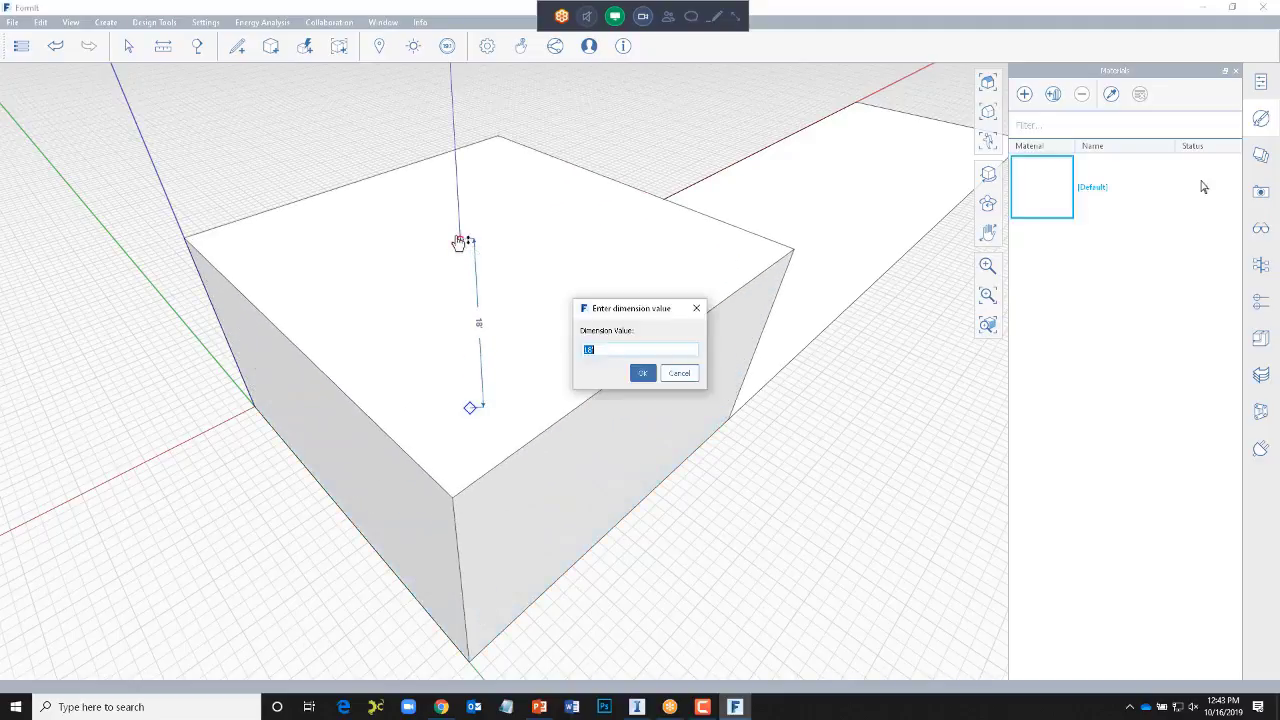
text(21.5)
key(Return)
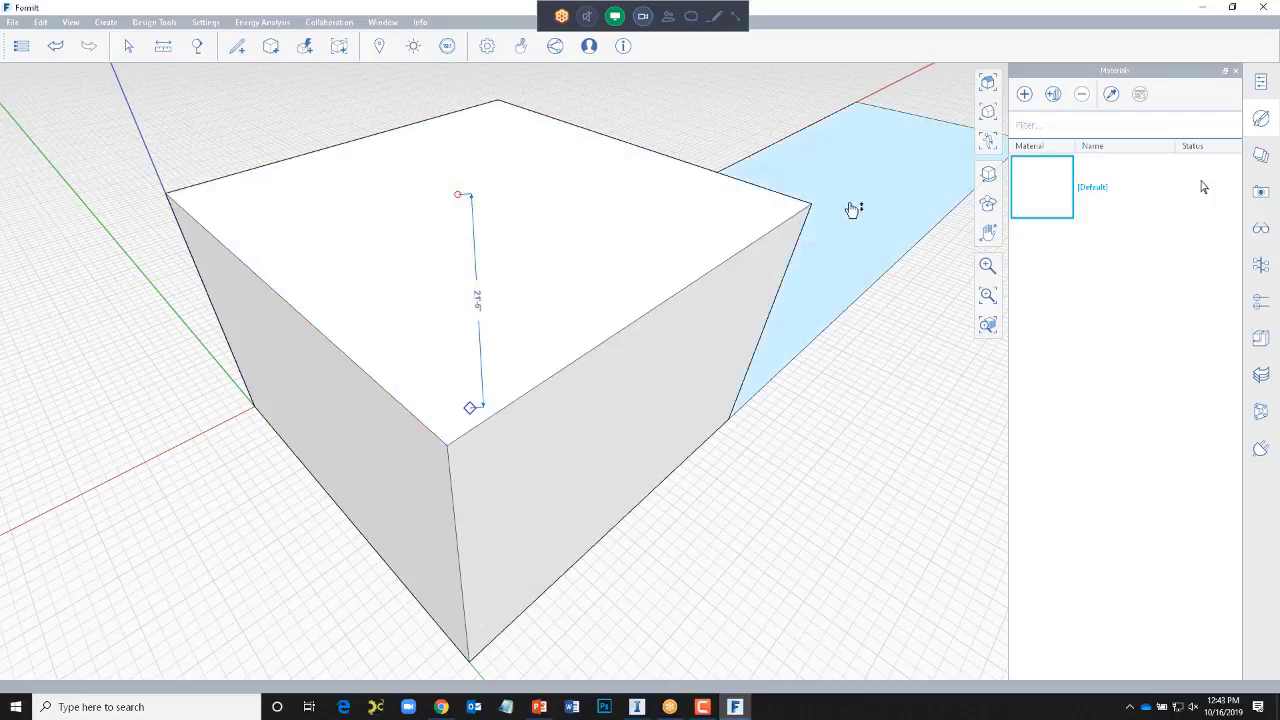
- Extrude the remaining long face of the footprint upward about 16'
drag(838, 199, 803, 177)
scroll(806, 190, down, 2)
scroll(820, 190, down, 2)
middle_drag(831, 191, 640, 266)
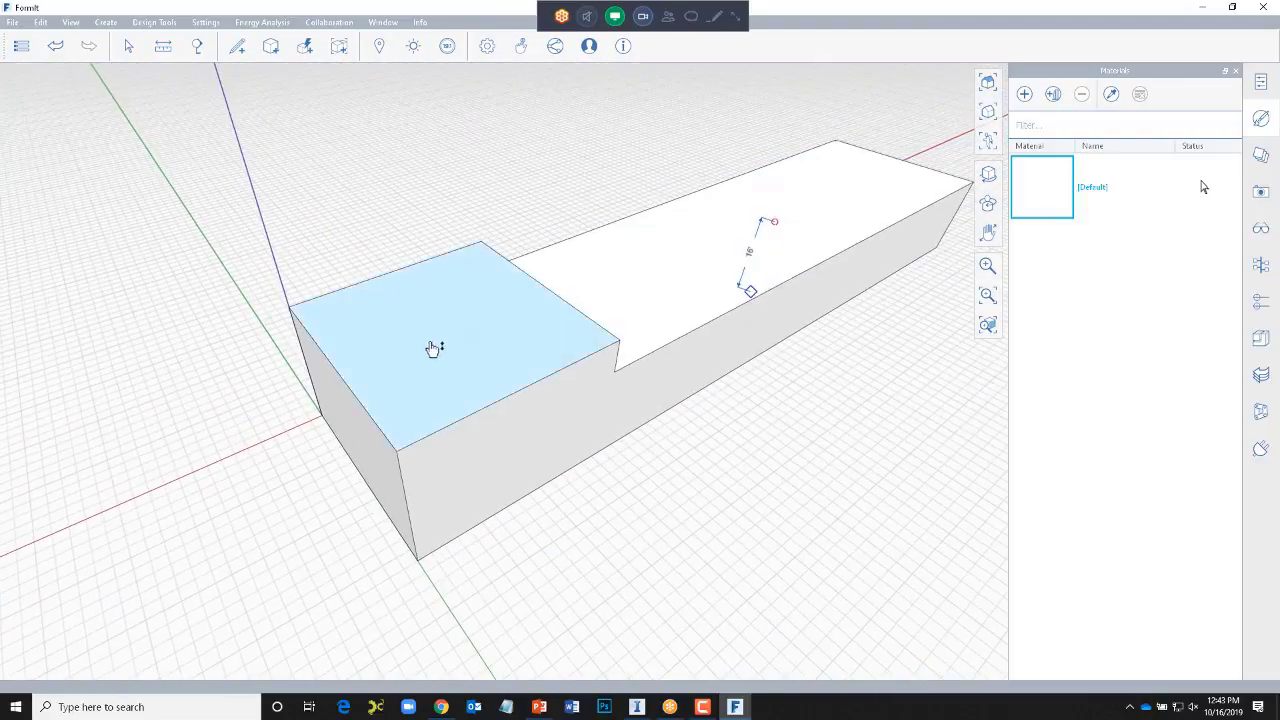
- Offset the taller block's top face outward by 1' and extrude the enlarged face upward into an overhanging roof slab
scroll(415, 355, up, 2)
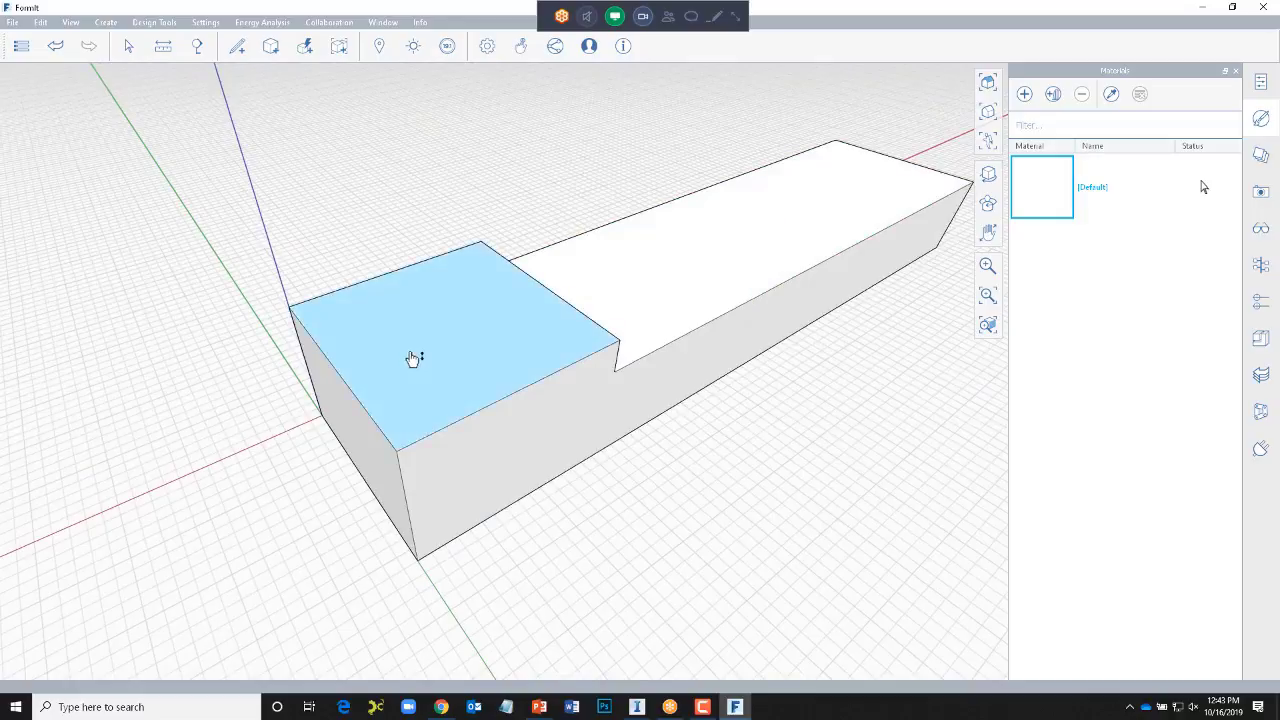
right_click(413, 358)
click(333, 356)
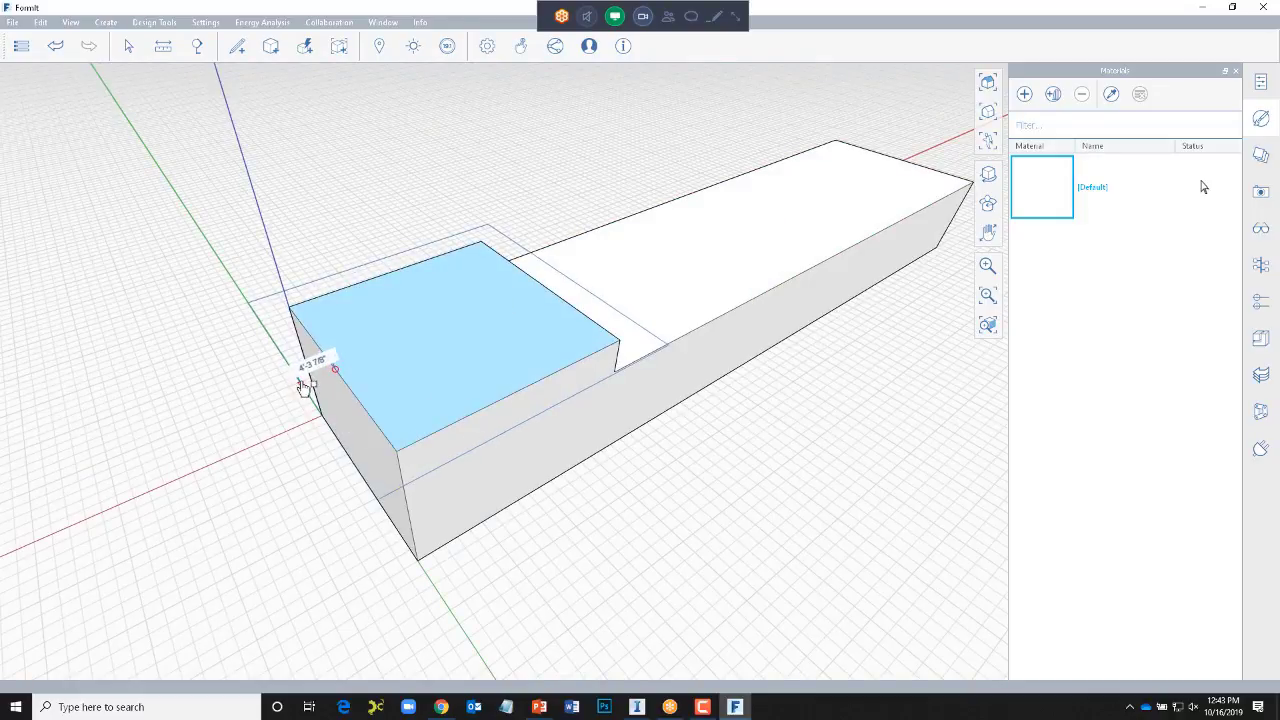
text(1)
key(Return)
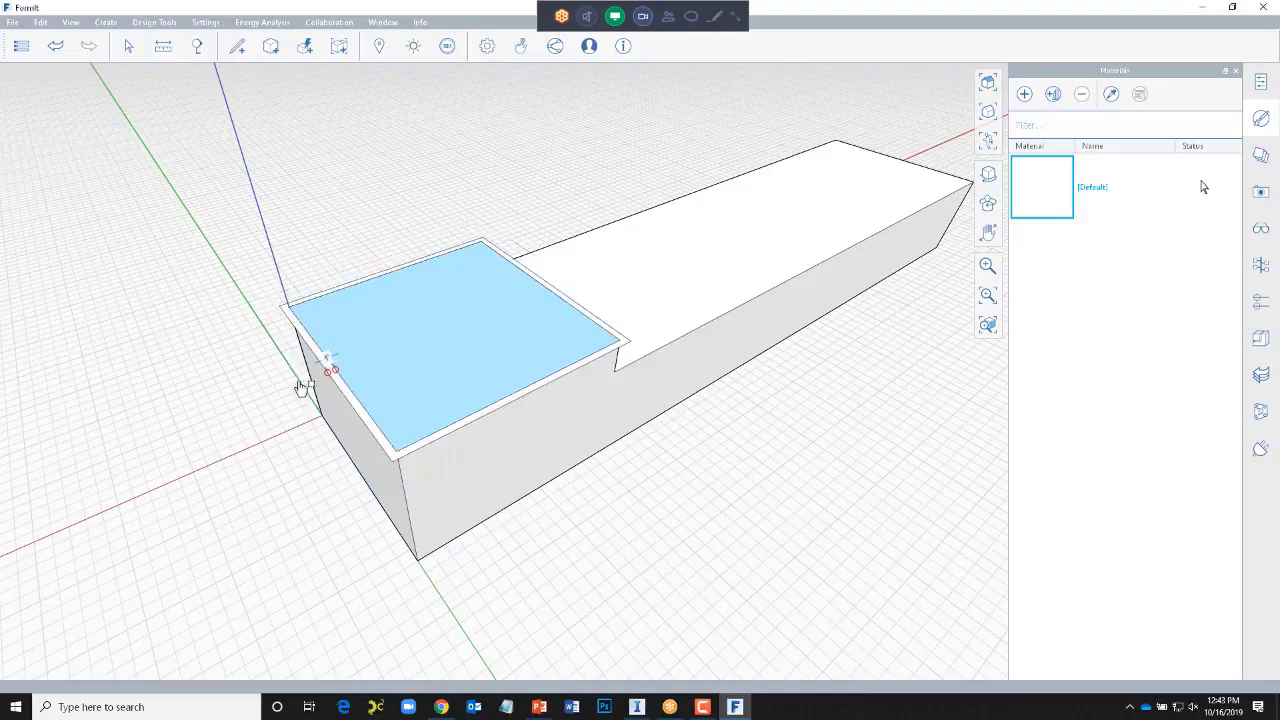
click(330, 368)
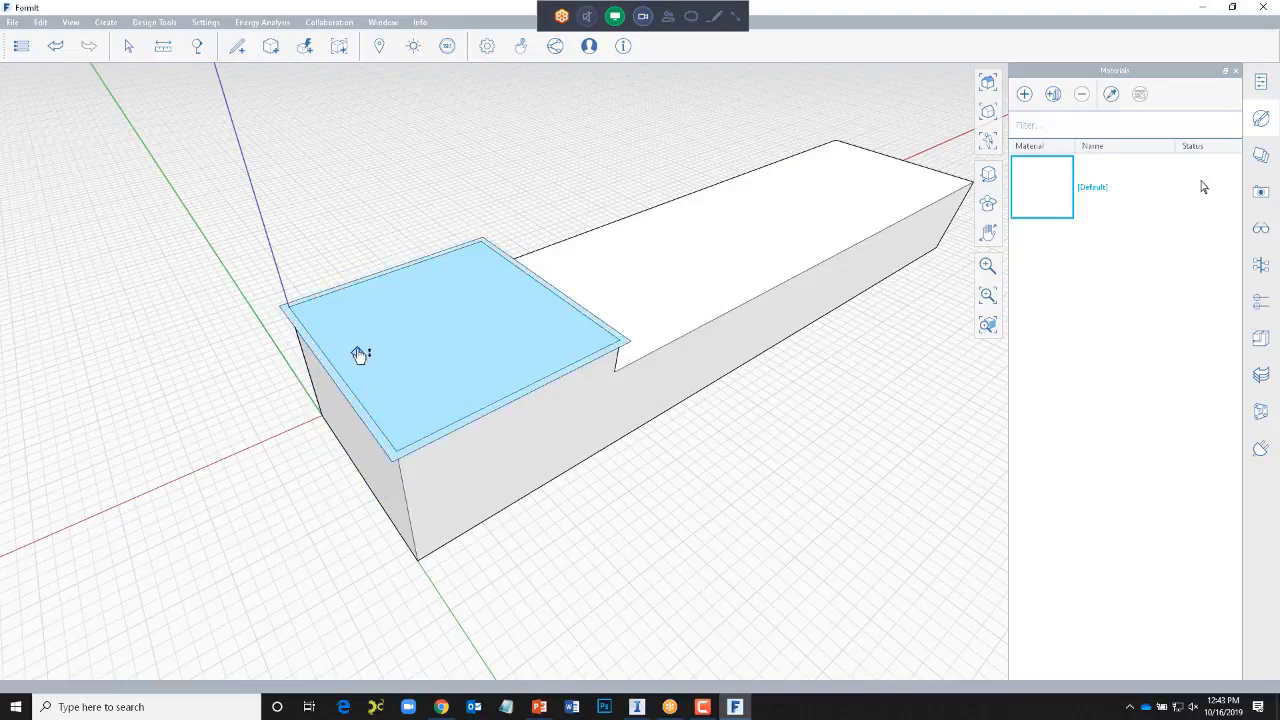
drag(360, 349, 408, 349)
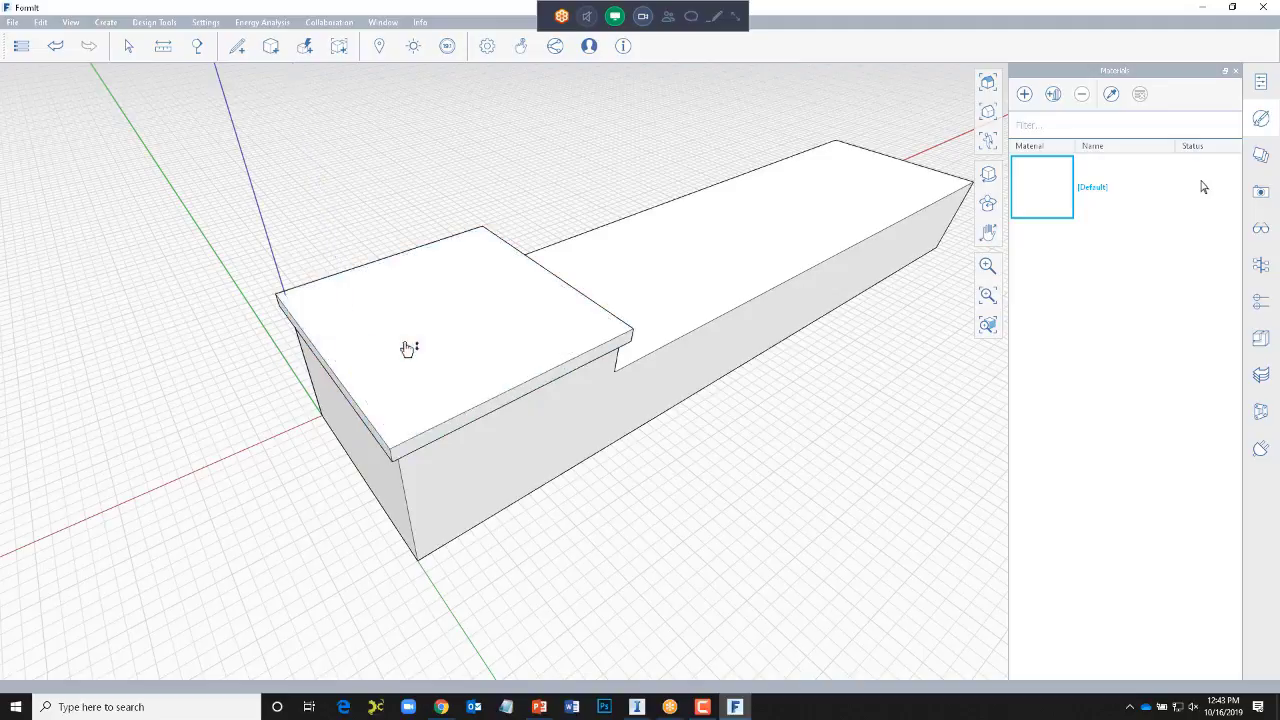
- Draw both diagonals across the roof slab and raise their intersection point to form a hipped roof
click(240, 75)
click(481, 227)
click(390, 447)
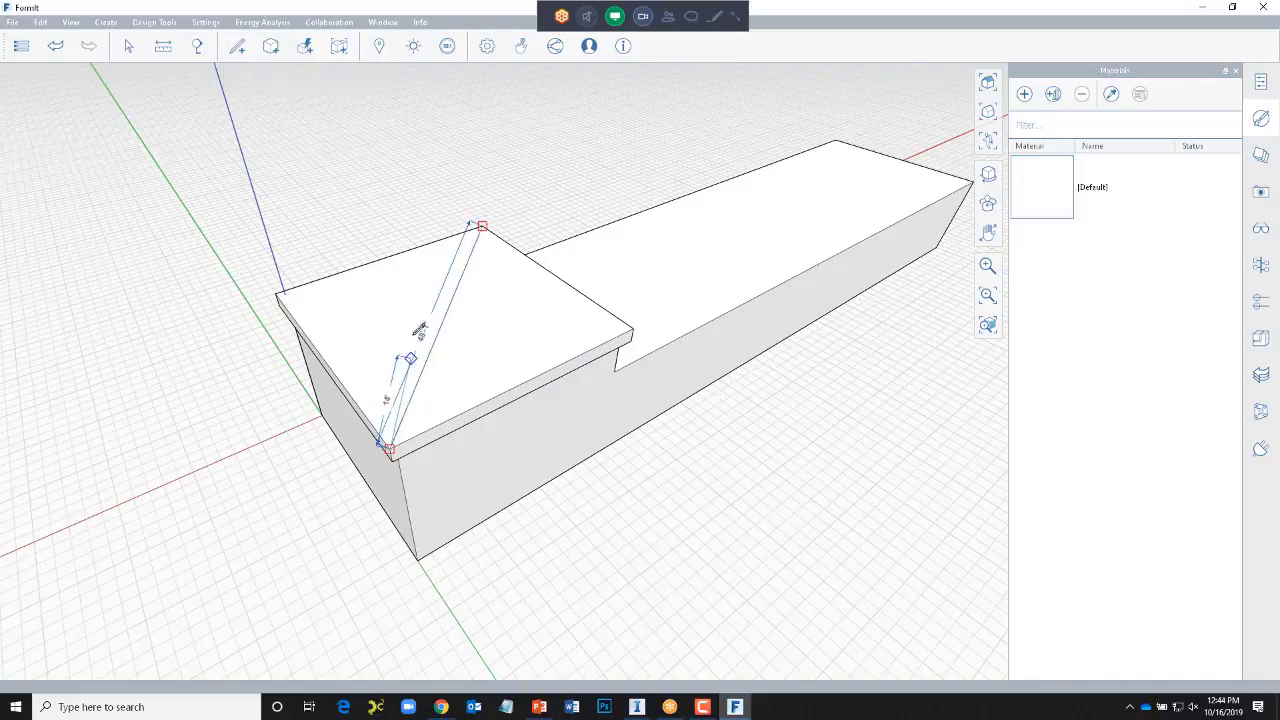
click(277, 292)
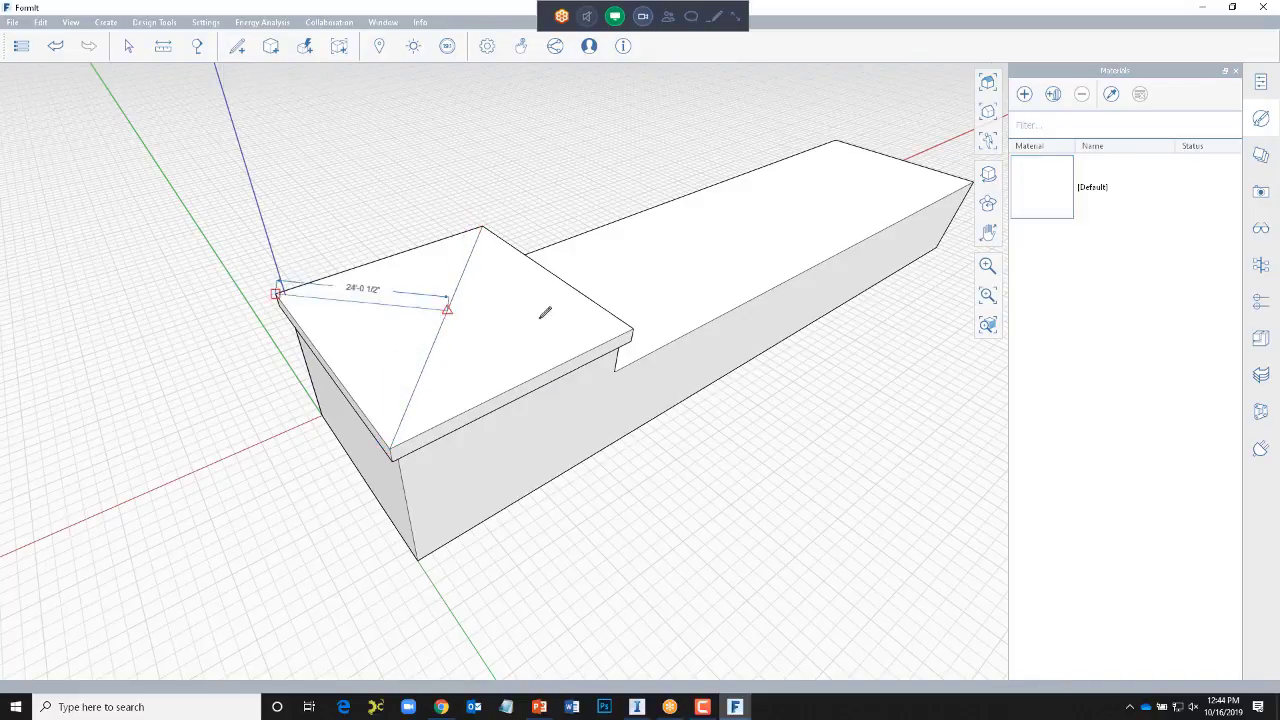
click(632, 327)
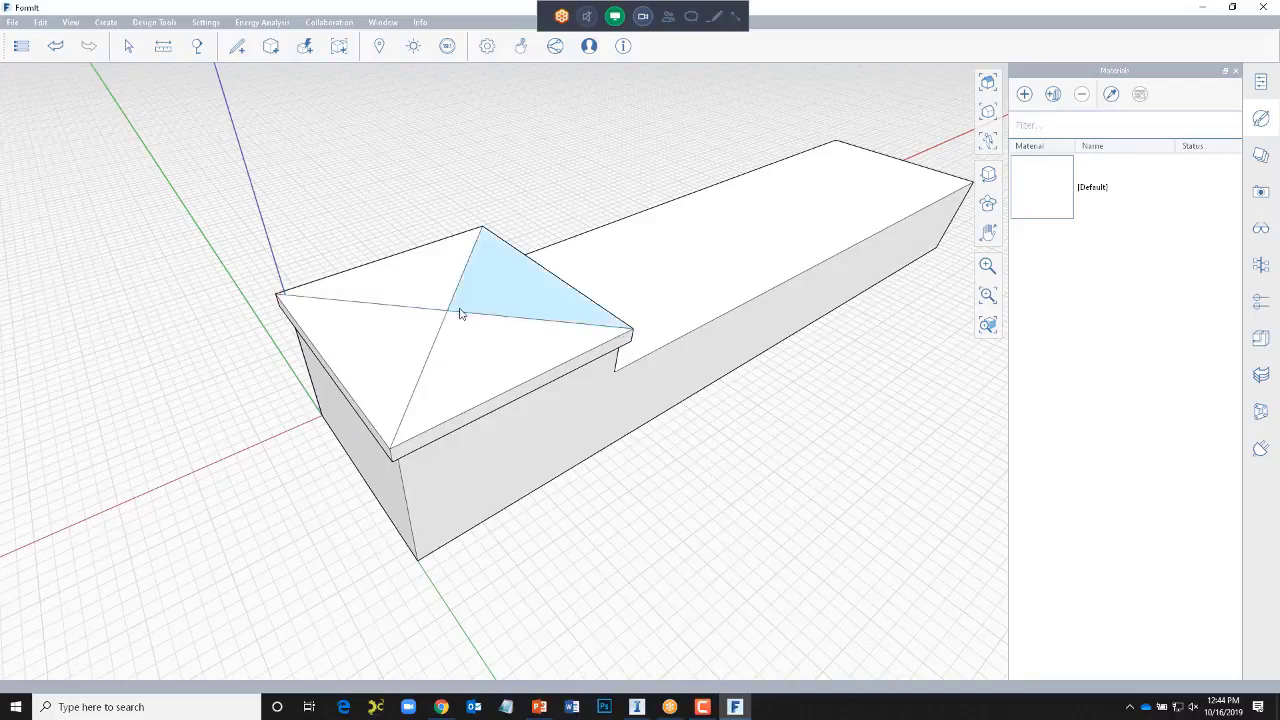
drag(446, 314, 447, 258)
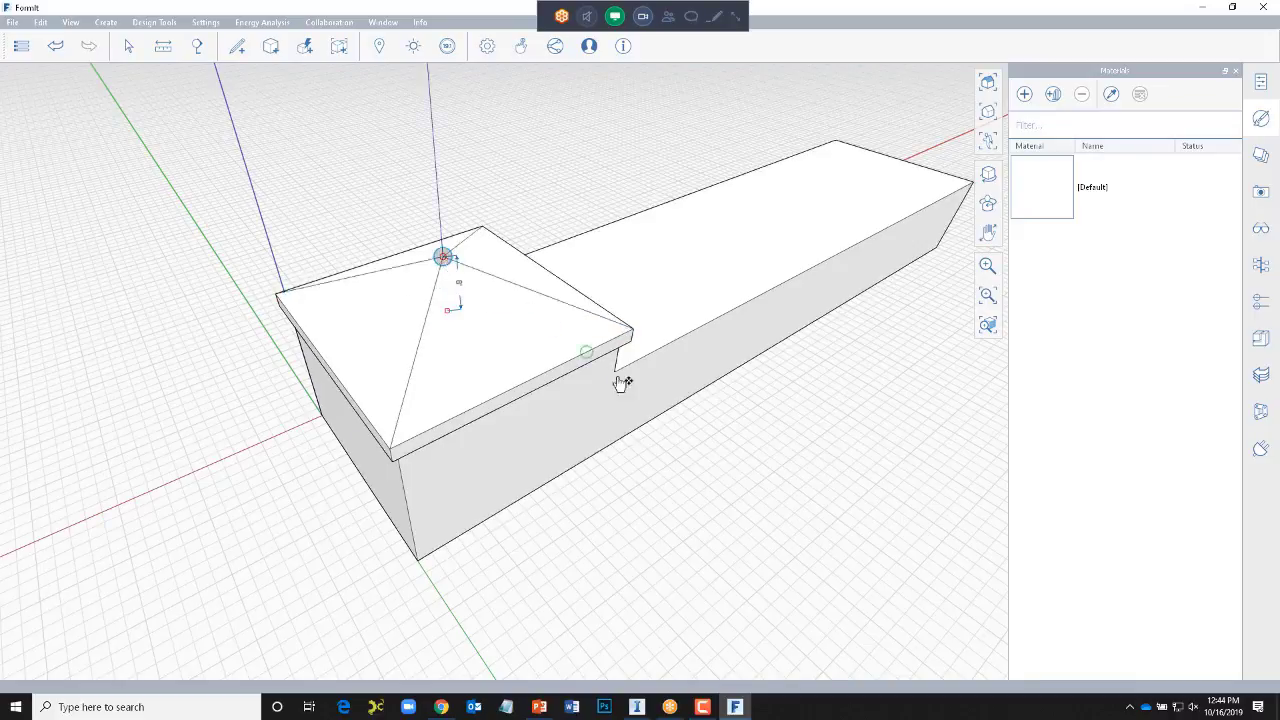
scroll(706, 443, up, 1)
scroll(710, 461, down, 2)
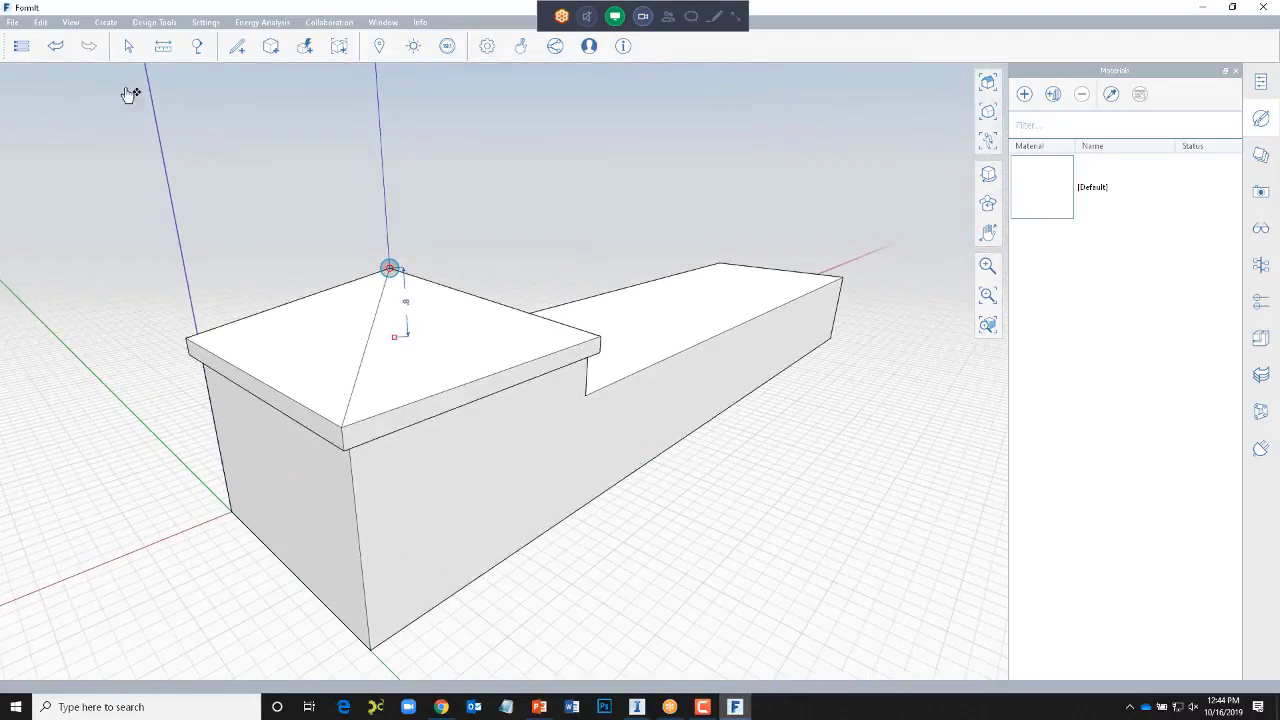
- Open the local sketch CarWash-mats.axm from the 03_Formit folder without saving the current sketch
click(19, 26)
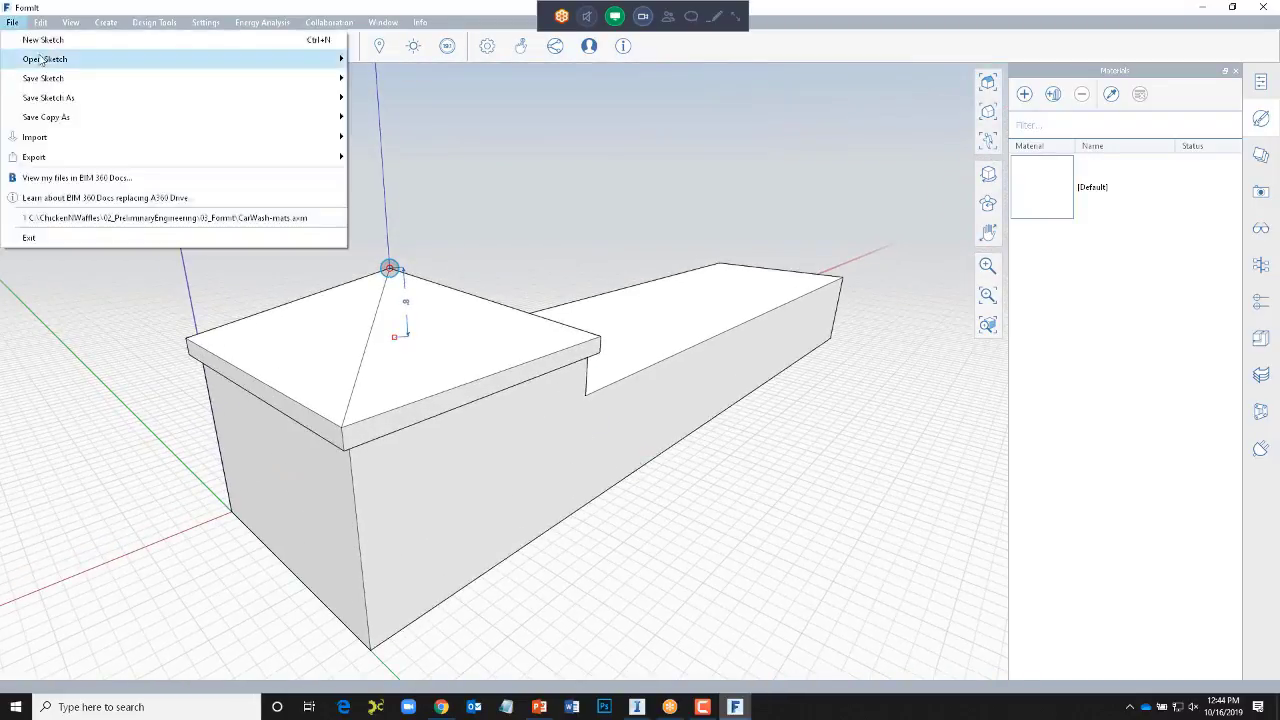
mouse_move(45, 59)
click(380, 62)
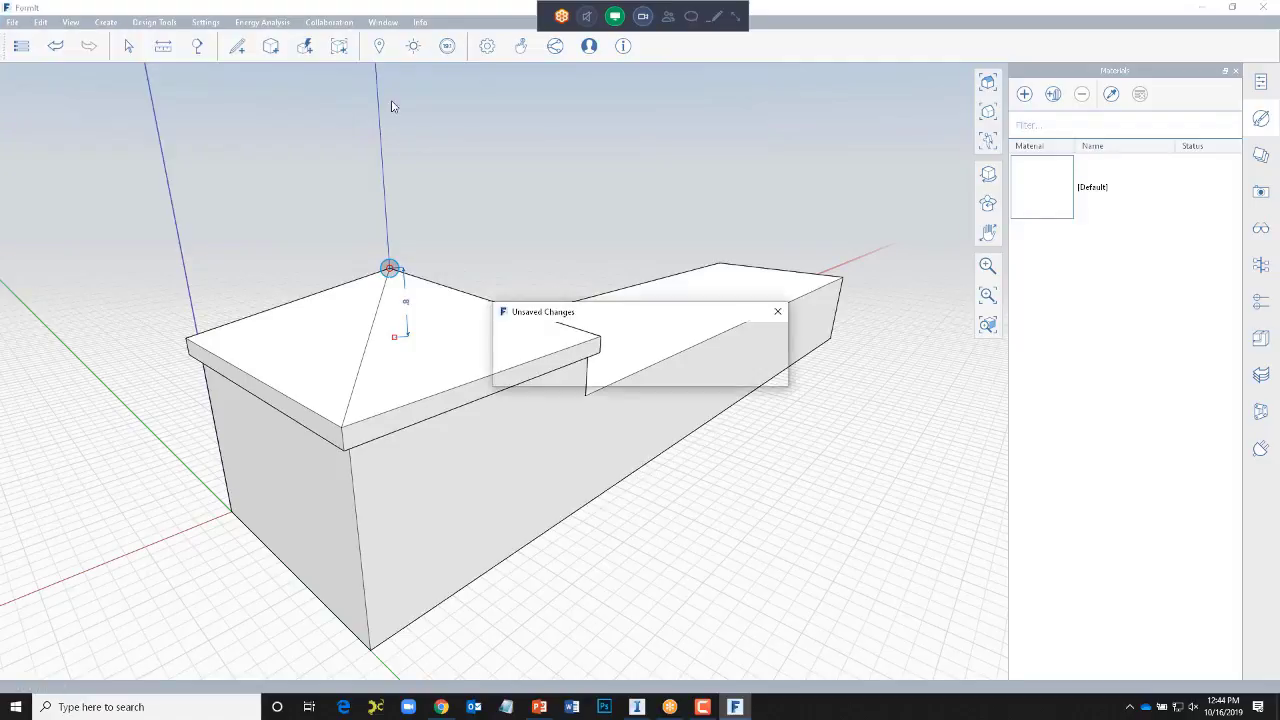
click(694, 368)
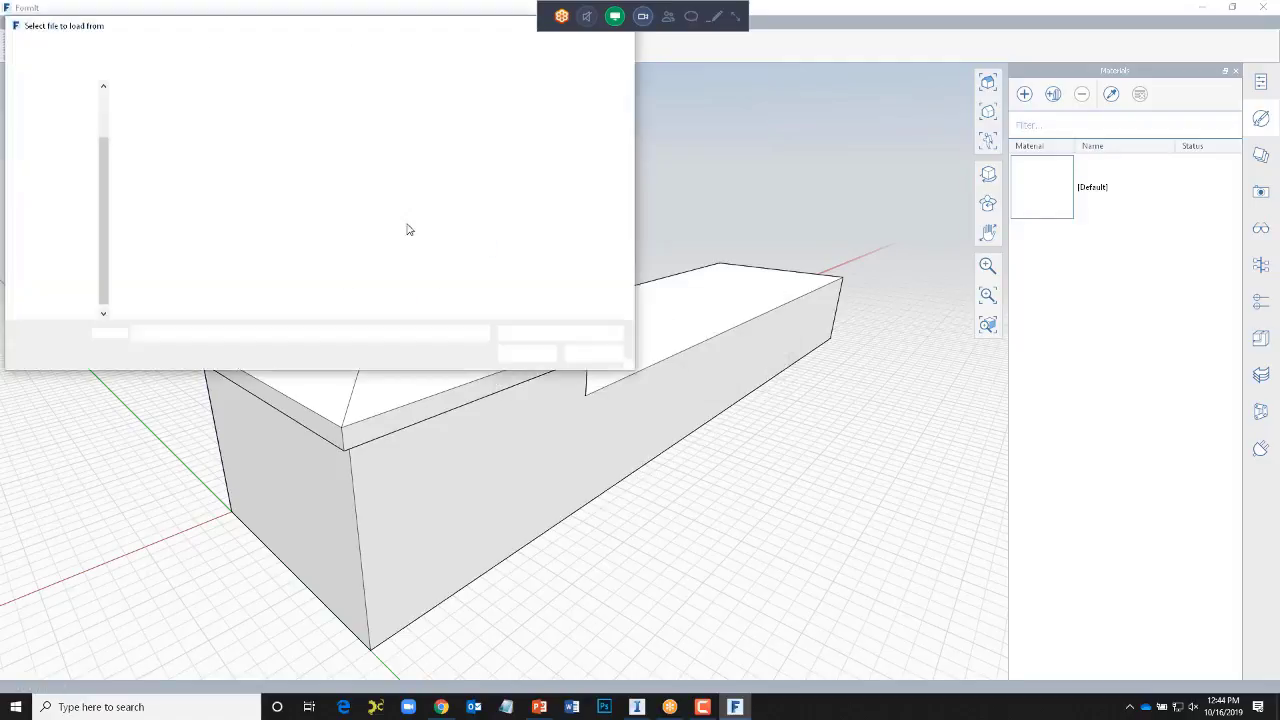
click(162, 122)
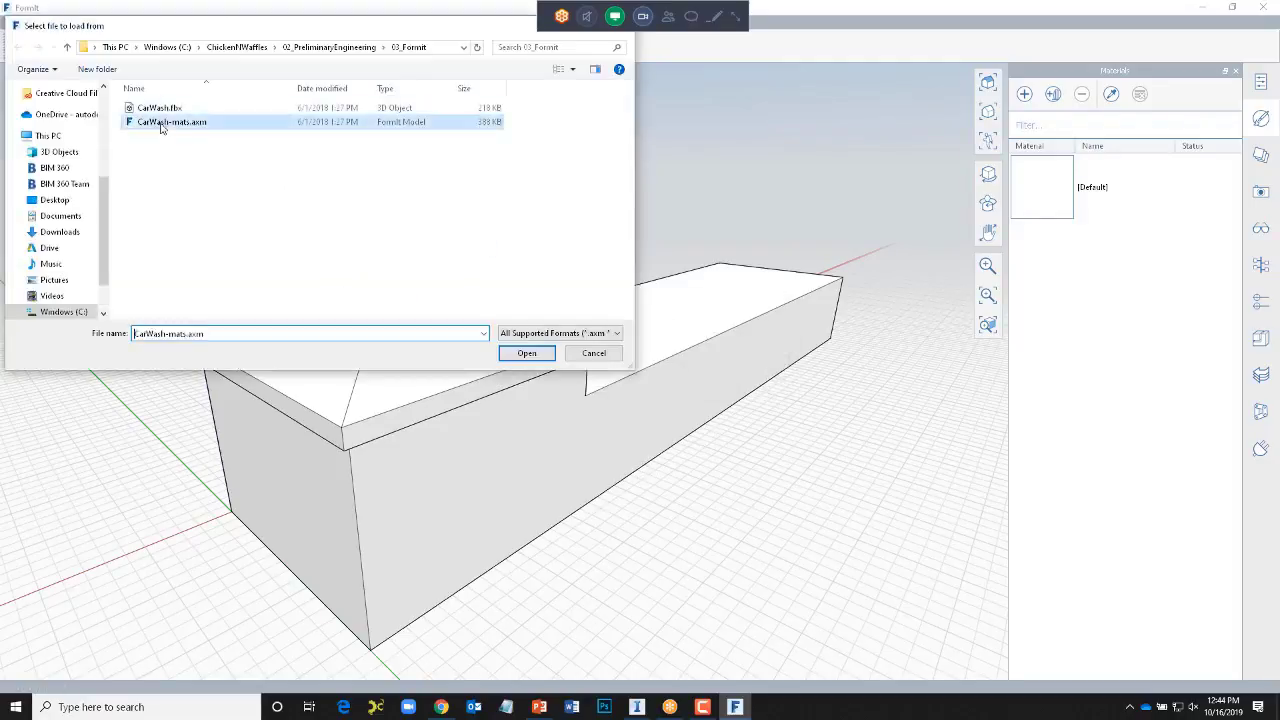
click(527, 353)
mouse_move(560, 453)
middle_down()
mouse_move(583, 449)
mouse_move(551, 473)
middle_up()
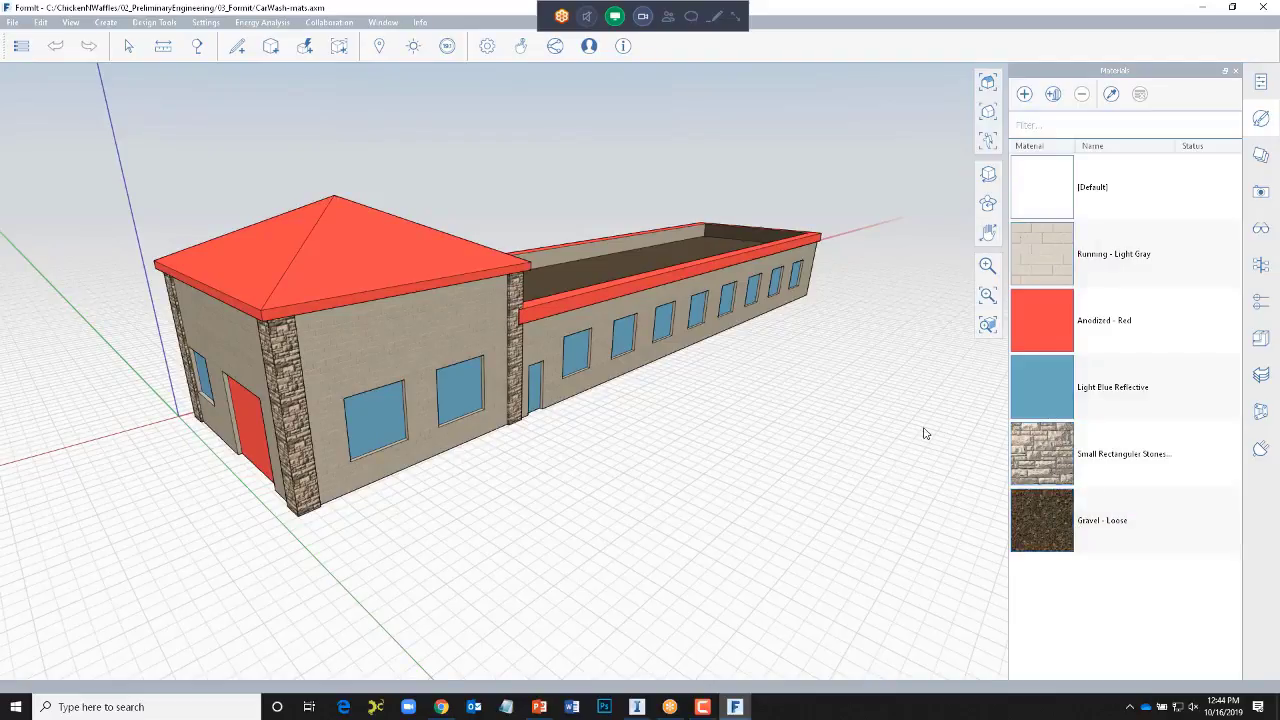
- Examine the local export options for FBX with all objects included, and close the export dialog without exporting
click(432, 354)
click(12, 22)
mouse_move(28, 160)
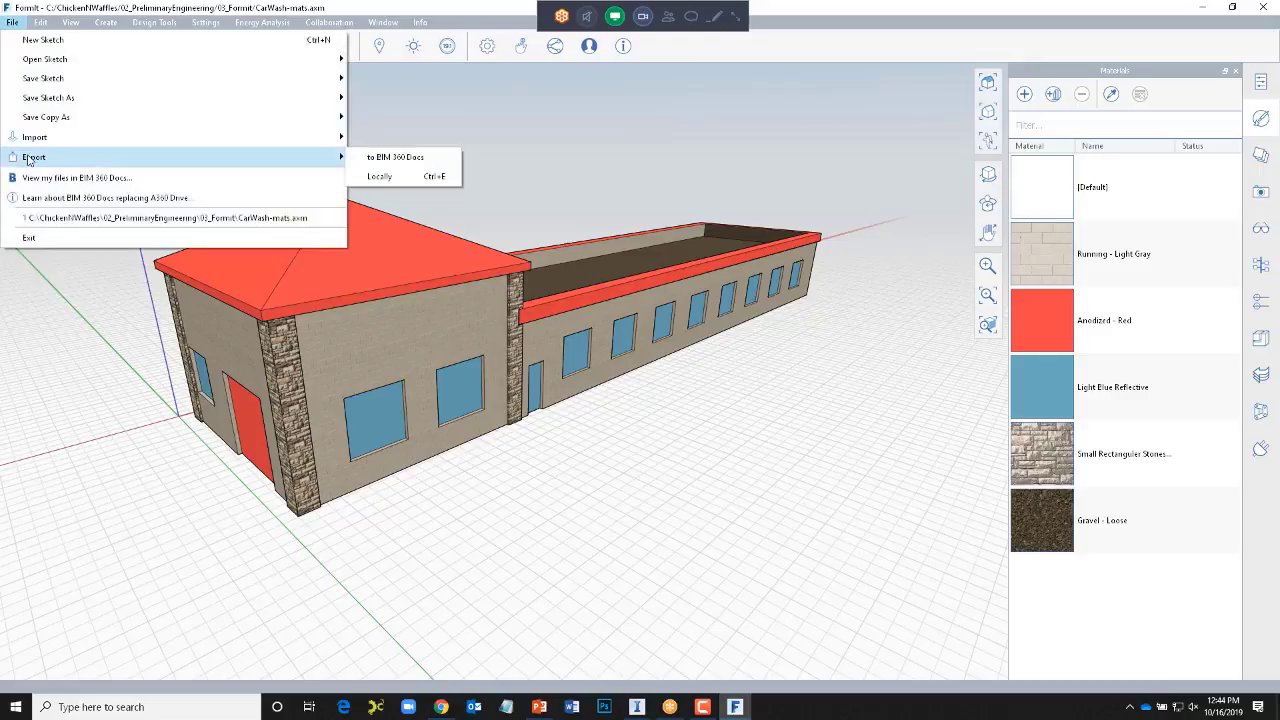
click(379, 177)
click(467, 321)
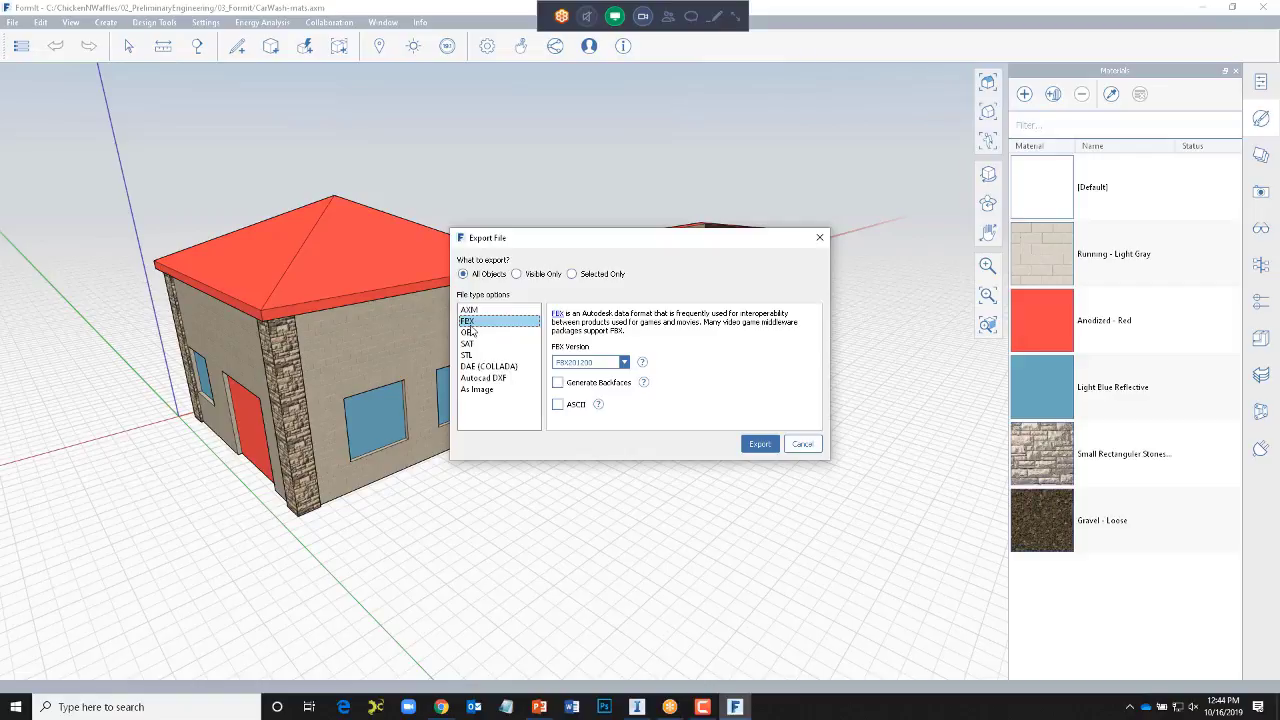
click(819, 238)
- Close FormIt and switch to the InfraWorks site model
click(1261, 8)
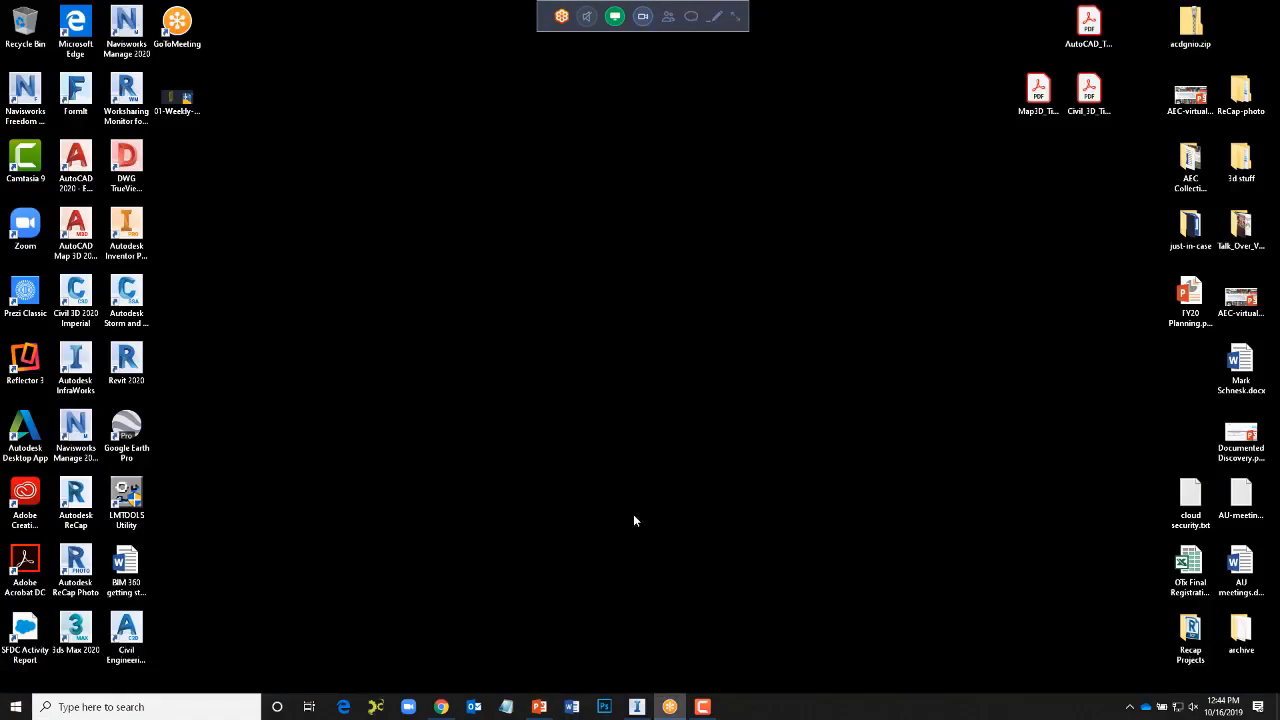
click(636, 706)
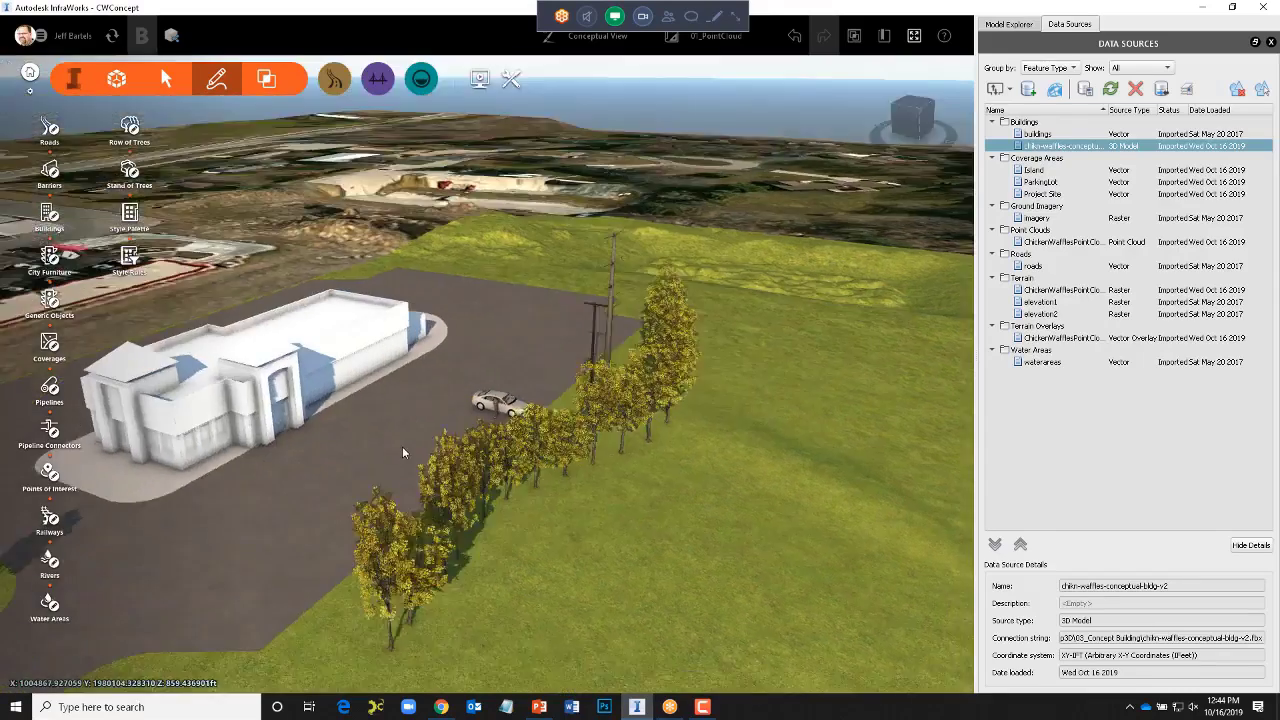
- Import 01-Weekly-specials.dwg from the Desktop folder into the site model as an AutoCAD DWG (3D Objects) data source
scroll(395, 408, up, 5)
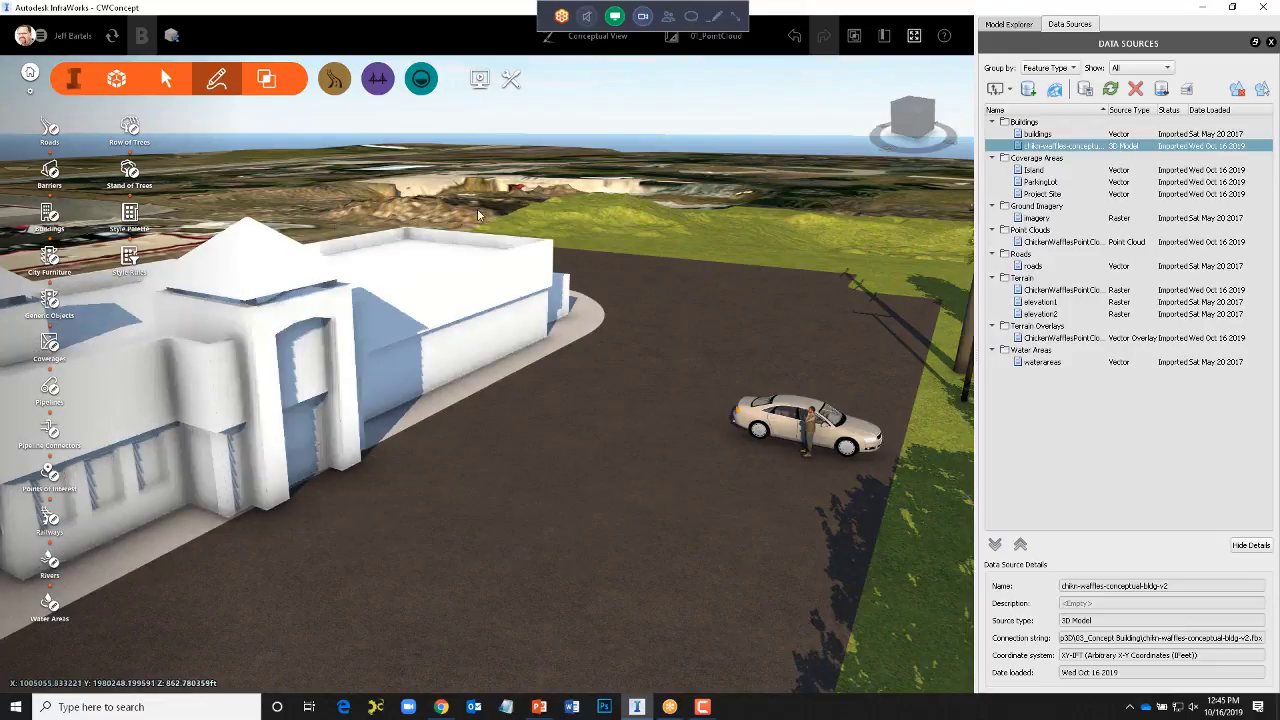
click(1010, 89)
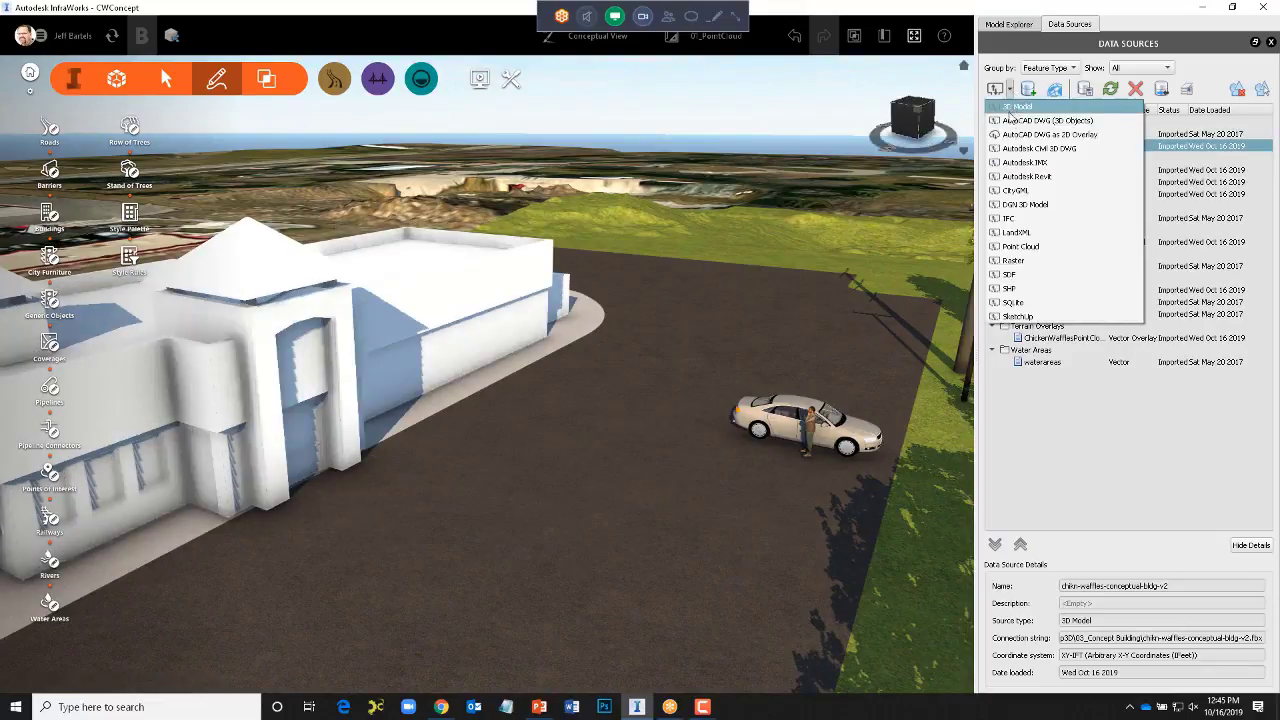
click(1015, 121)
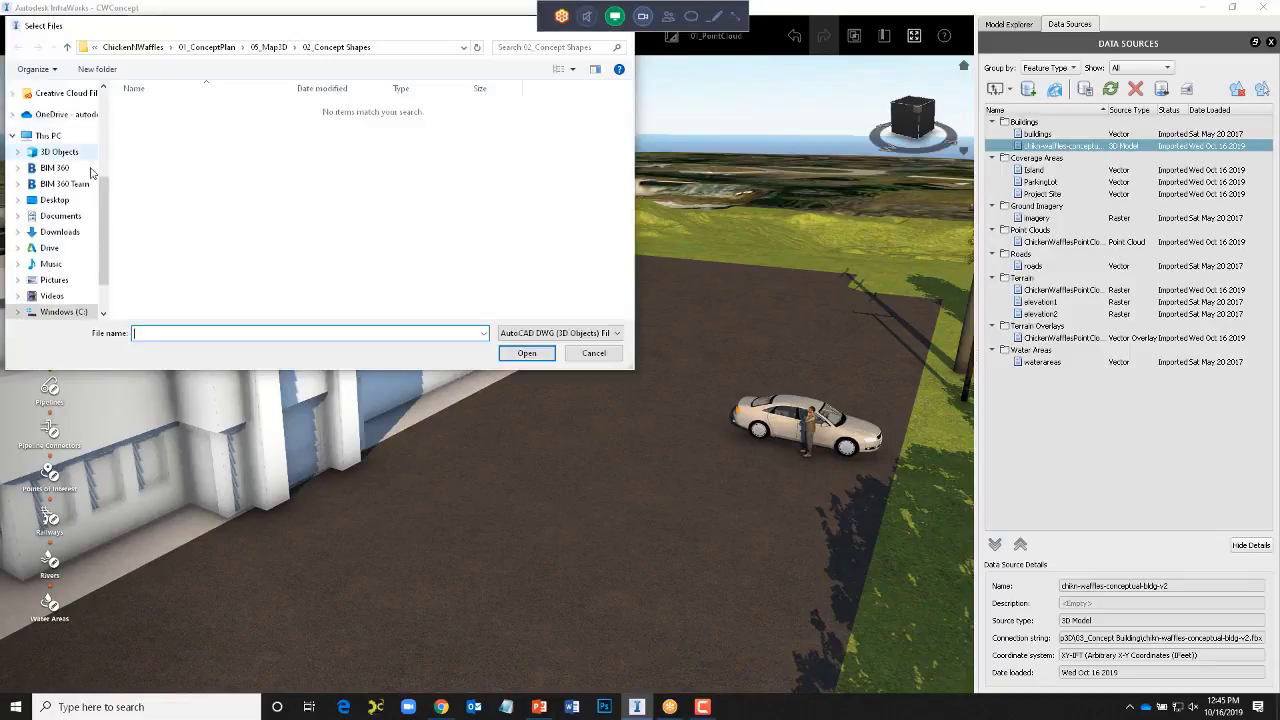
drag(104, 195, 110, 100)
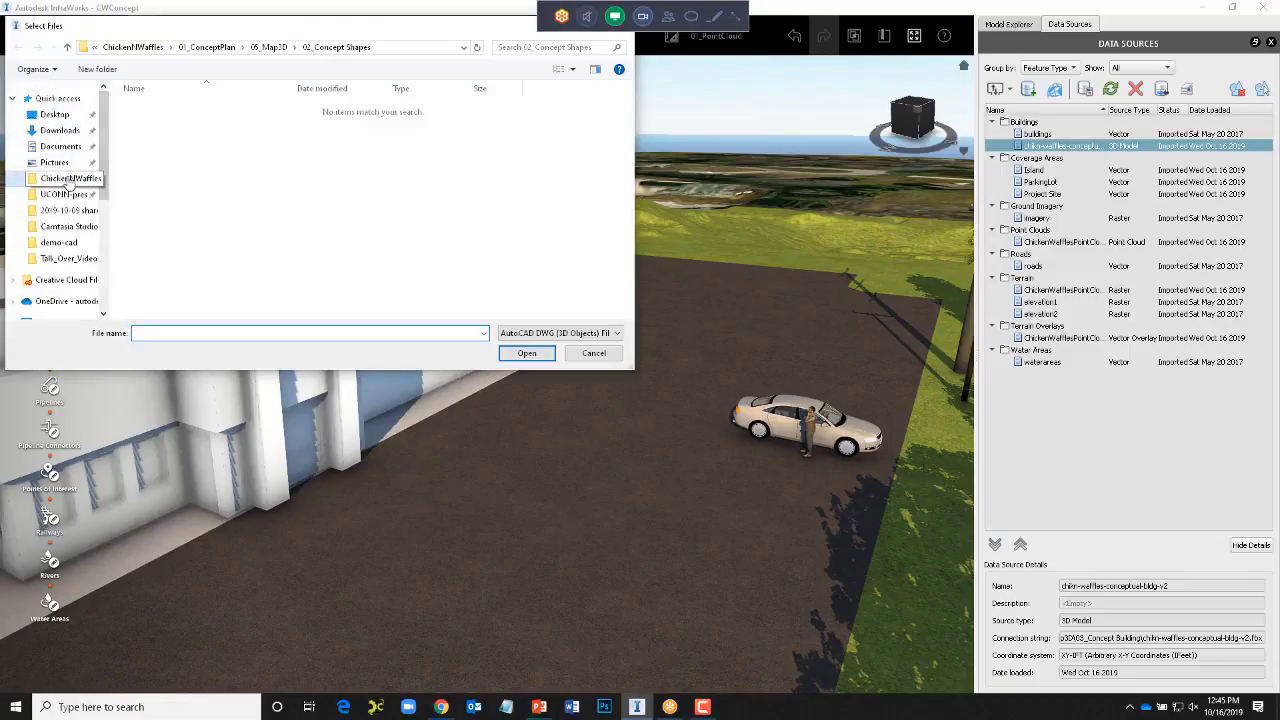
click(62, 178)
click(62, 117)
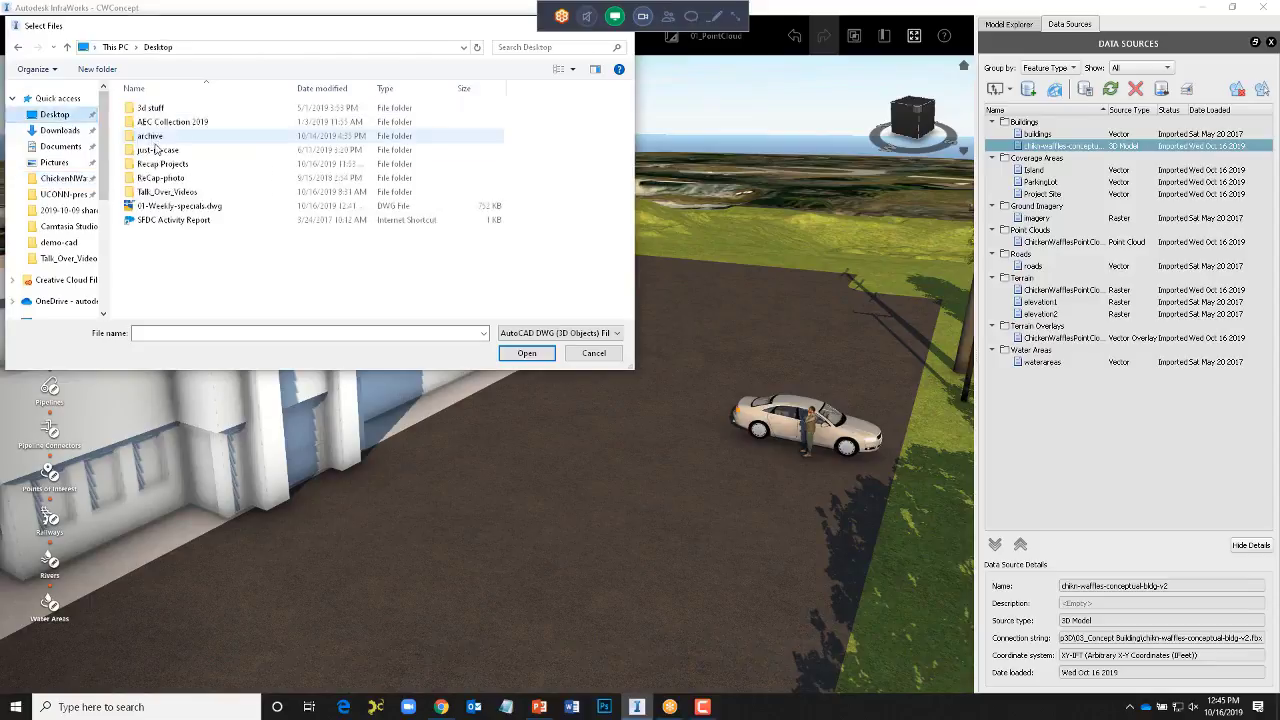
click(180, 206)
click(526, 354)
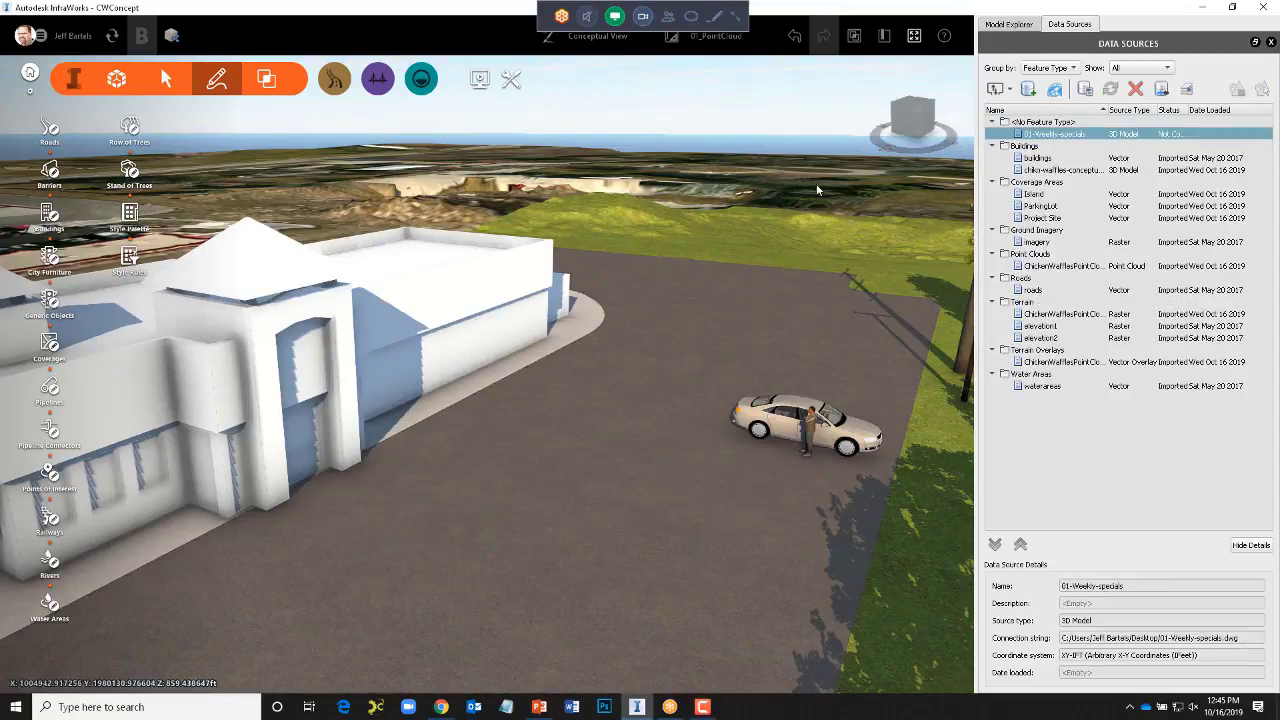
- Configure the 01-Weekly-specials source as City Furniture, place it interactively on the walkway beside the concept building's side wall, and refresh the model
double_click(1052, 137)
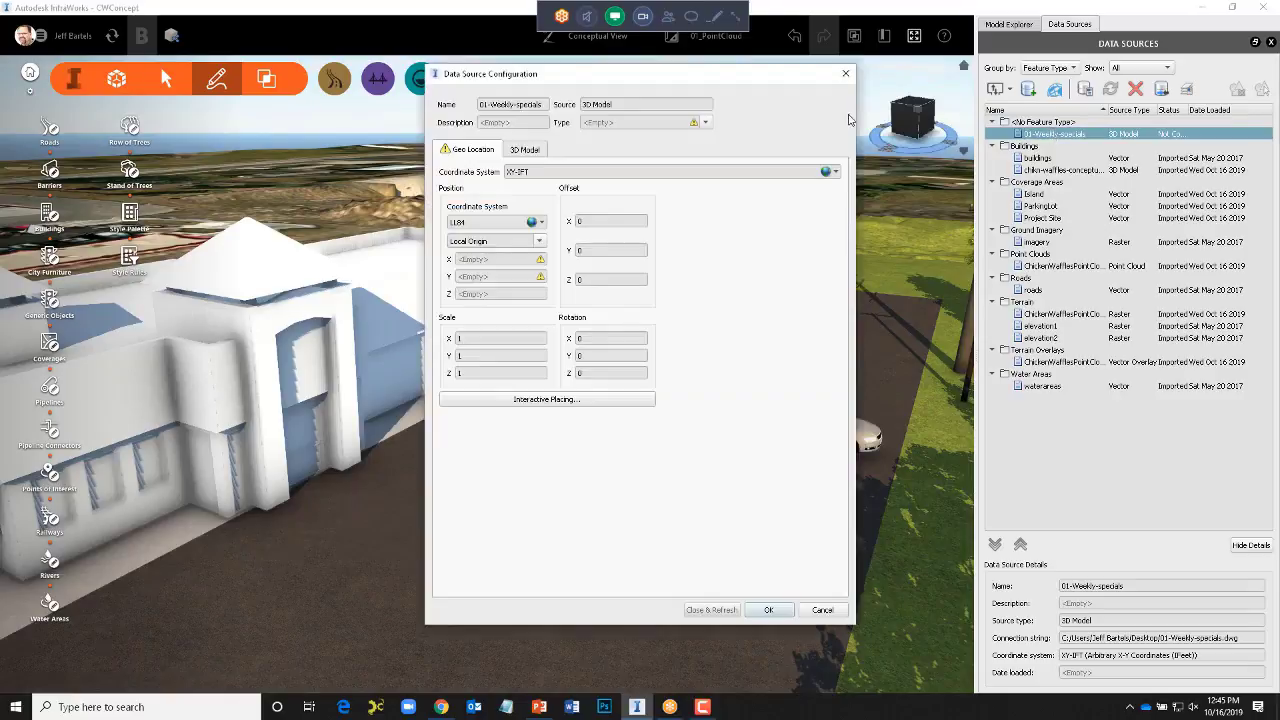
click(704, 123)
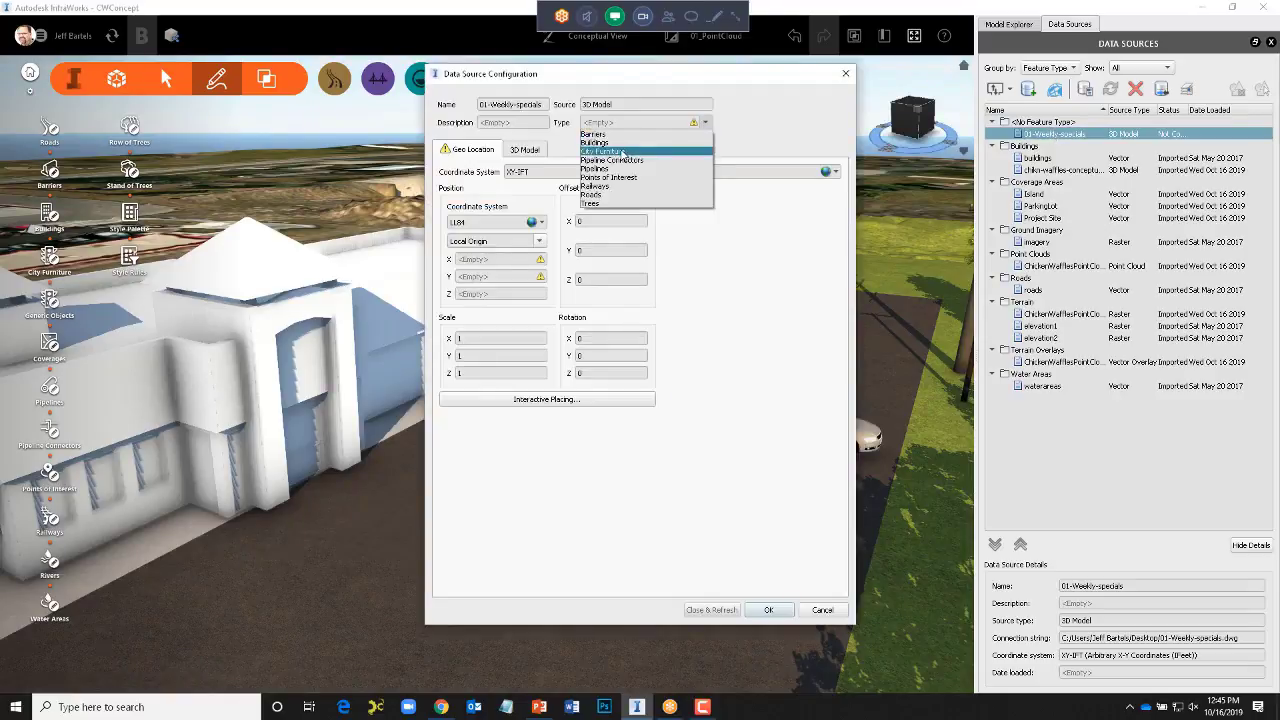
click(620, 152)
click(562, 150)
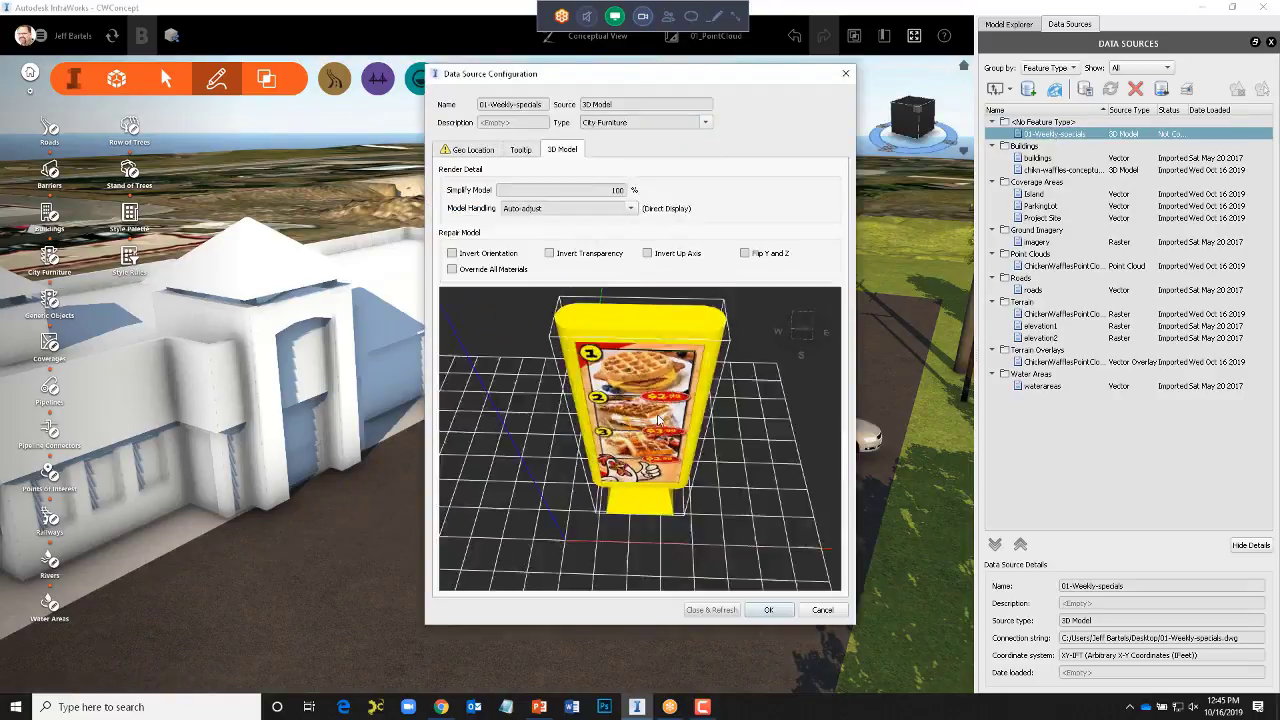
click(472, 151)
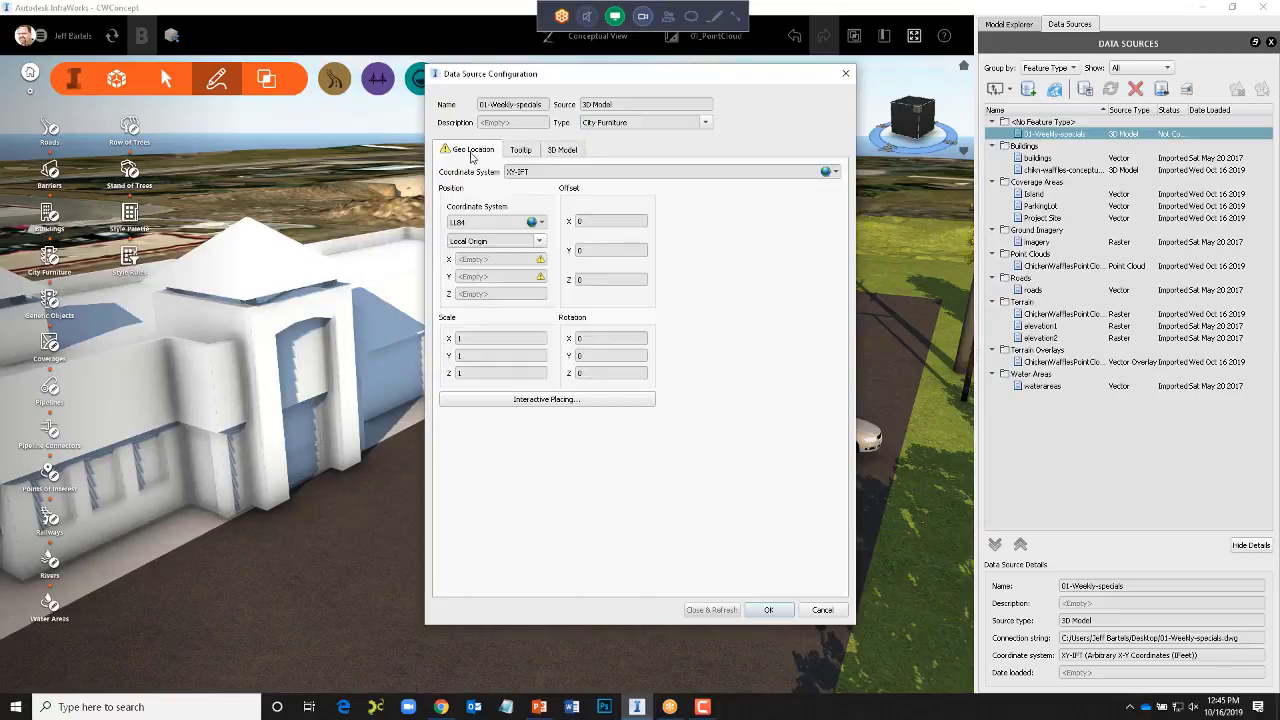
click(540, 400)
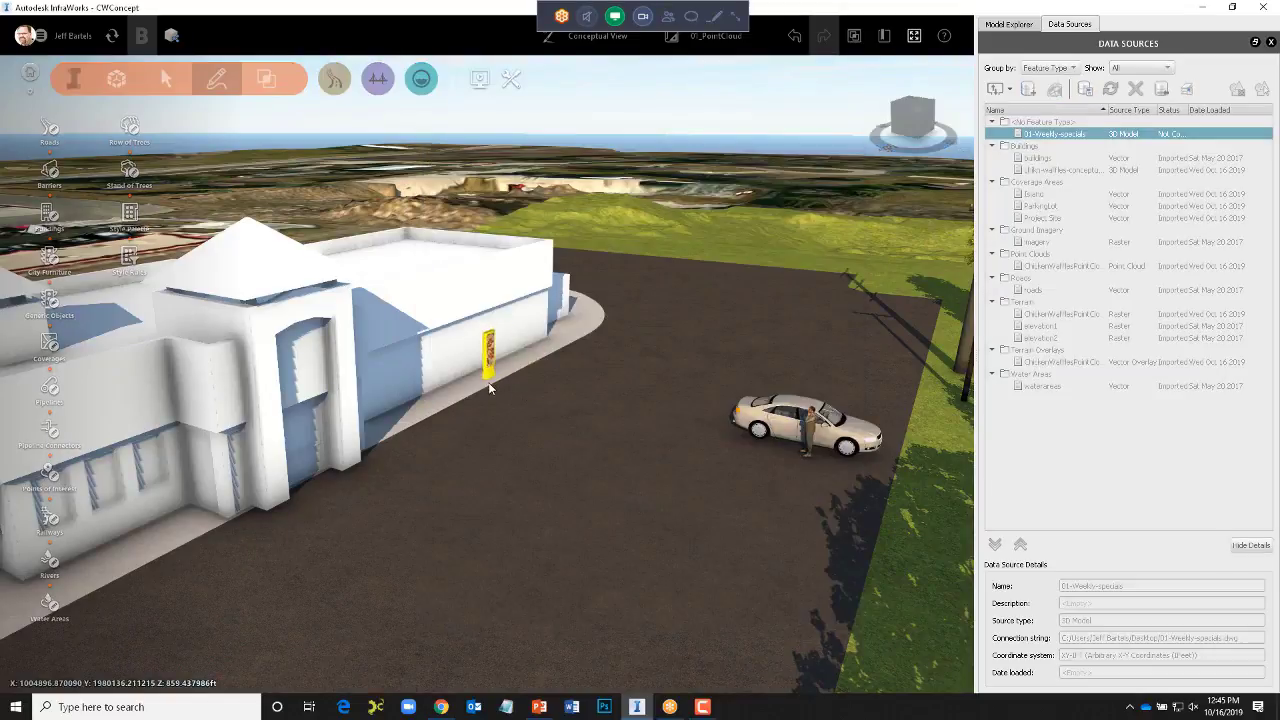
click(490, 372)
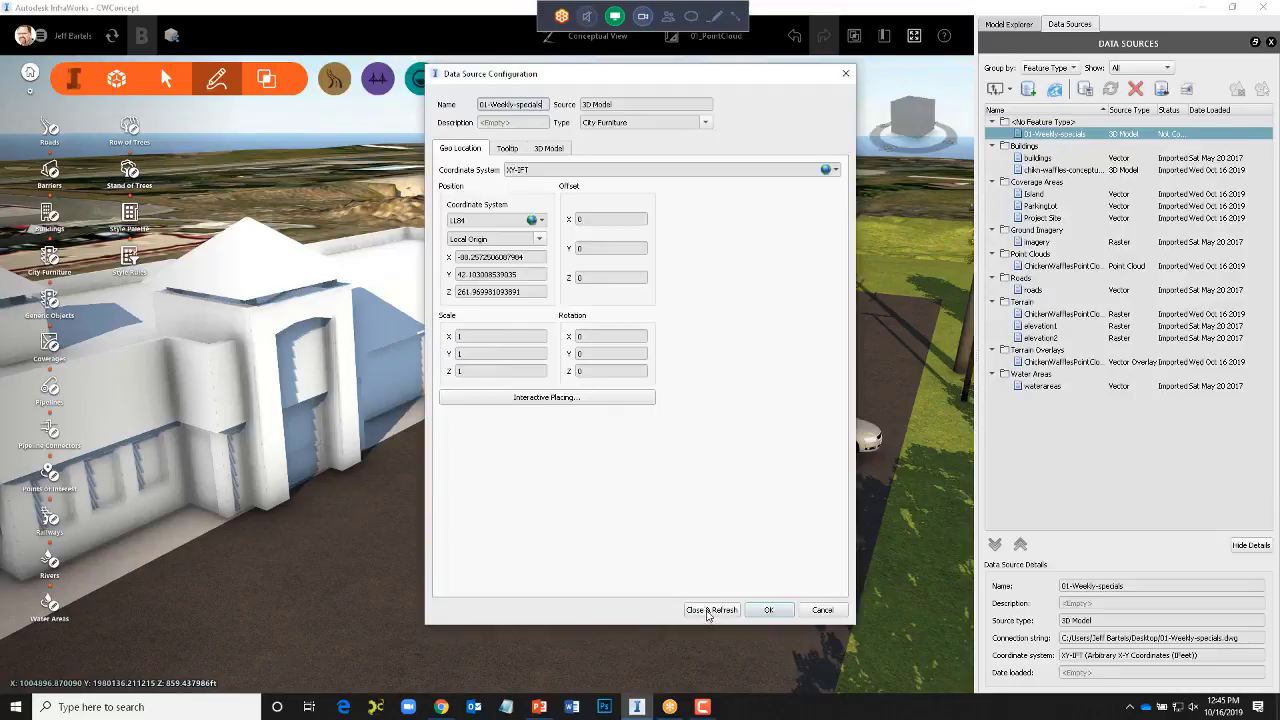
click(709, 610)
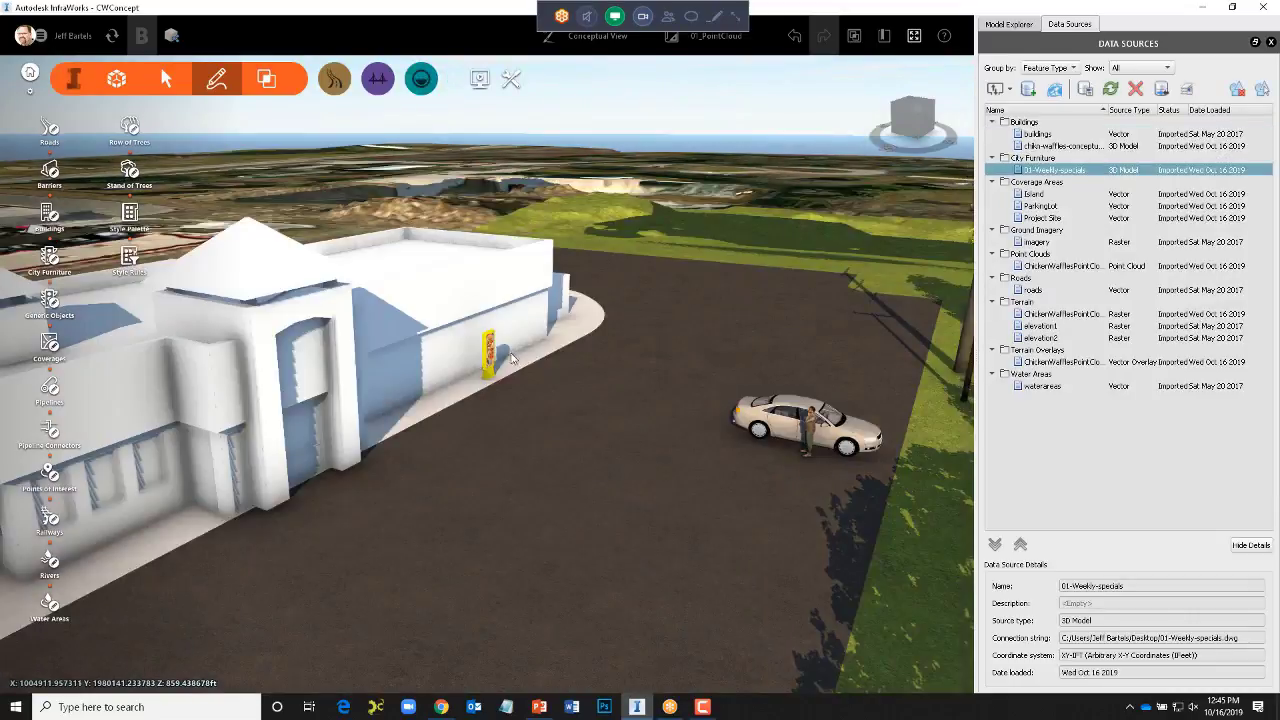
- Rotate the weekly-specials menu sign so its menu face turns toward the front of the site
click(490, 356)
scroll(515, 360, up, 8)
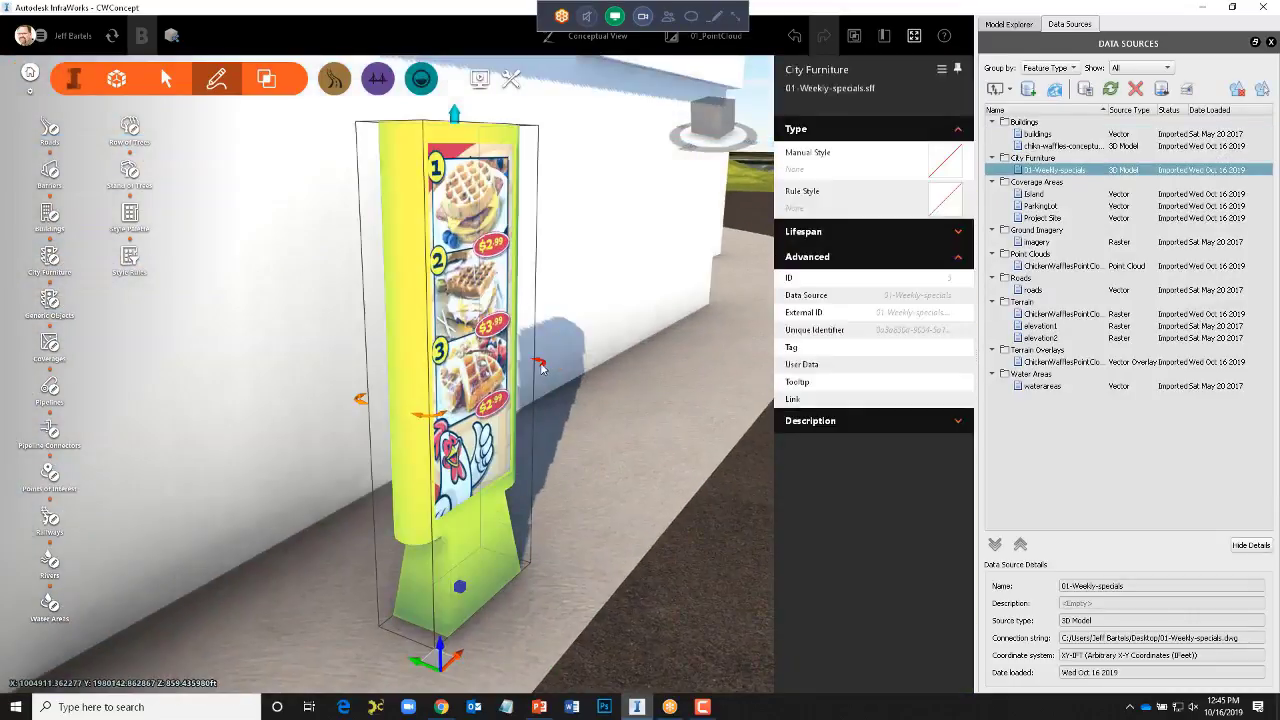
drag(540, 364, 628, 423)
click(657, 423)
- Add the CarWash FBX model from the 02_PreliminaryEngineering\03_Formit folder and place it interactively on the neighboring lot's red-roofed building footprint
scroll(658, 423, down, 10)
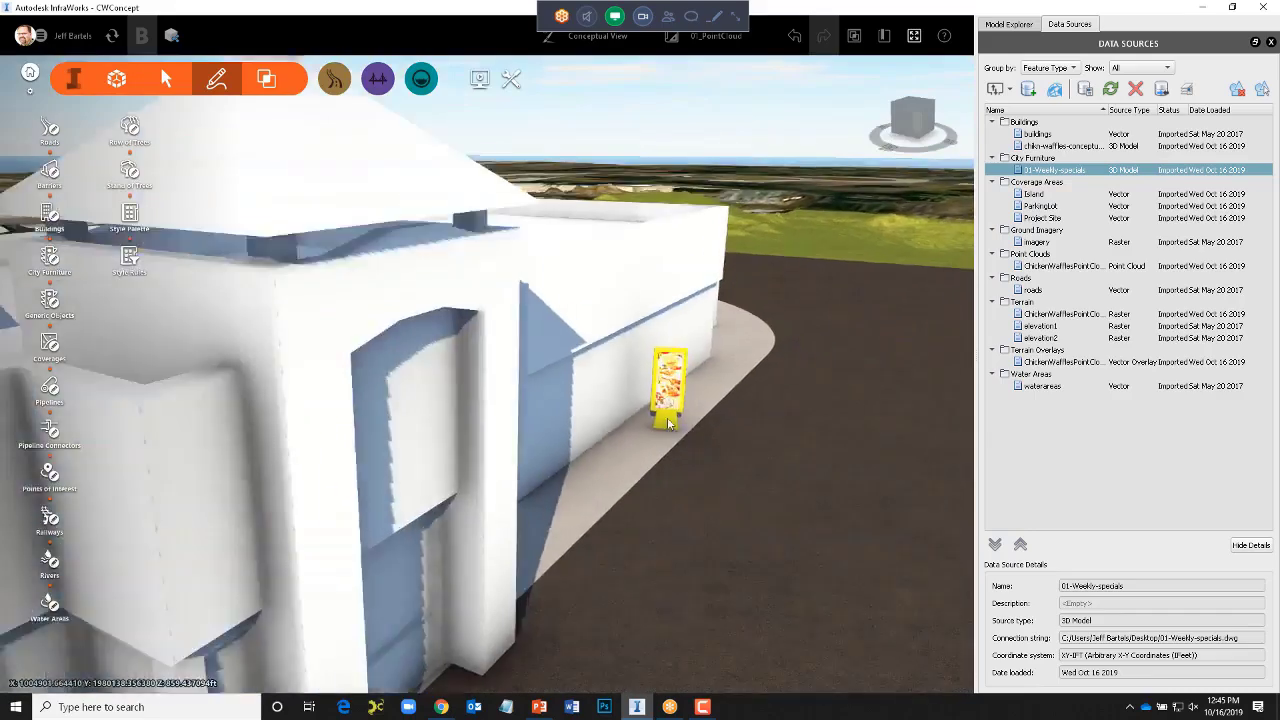
scroll(668, 423, down, 5)
middle_drag(674, 417, 647, 649)
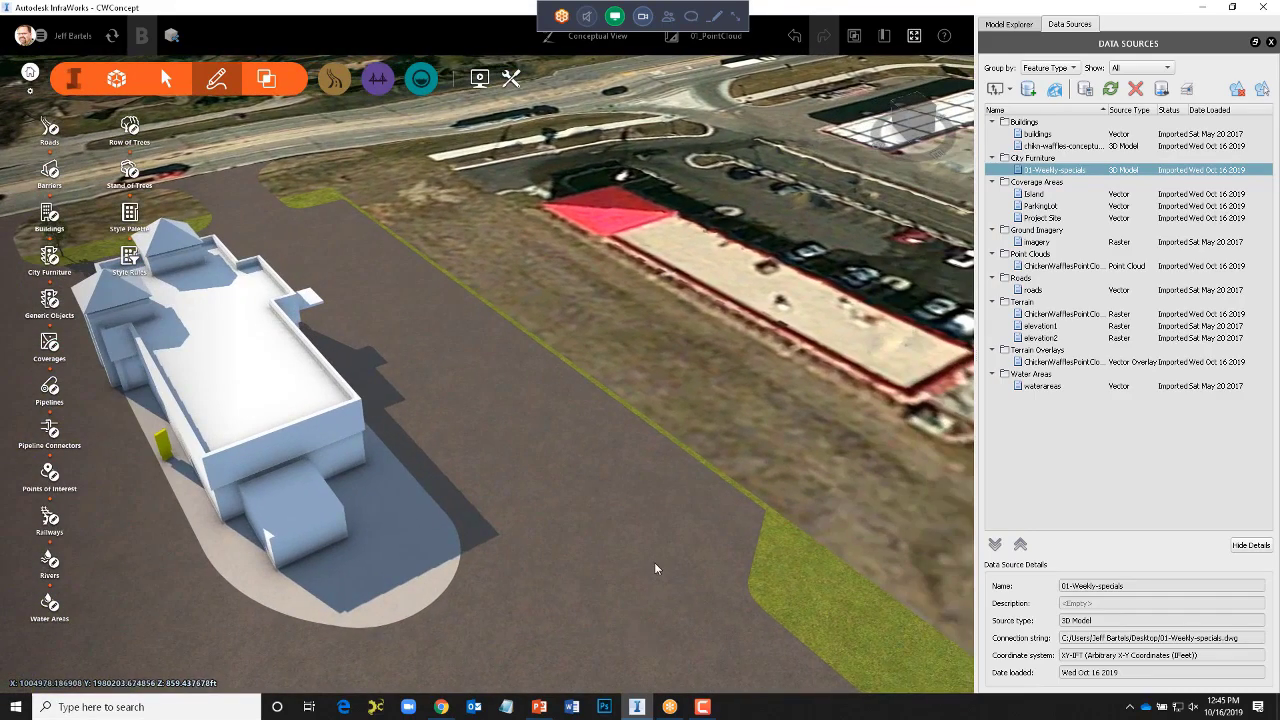
key(super+e)
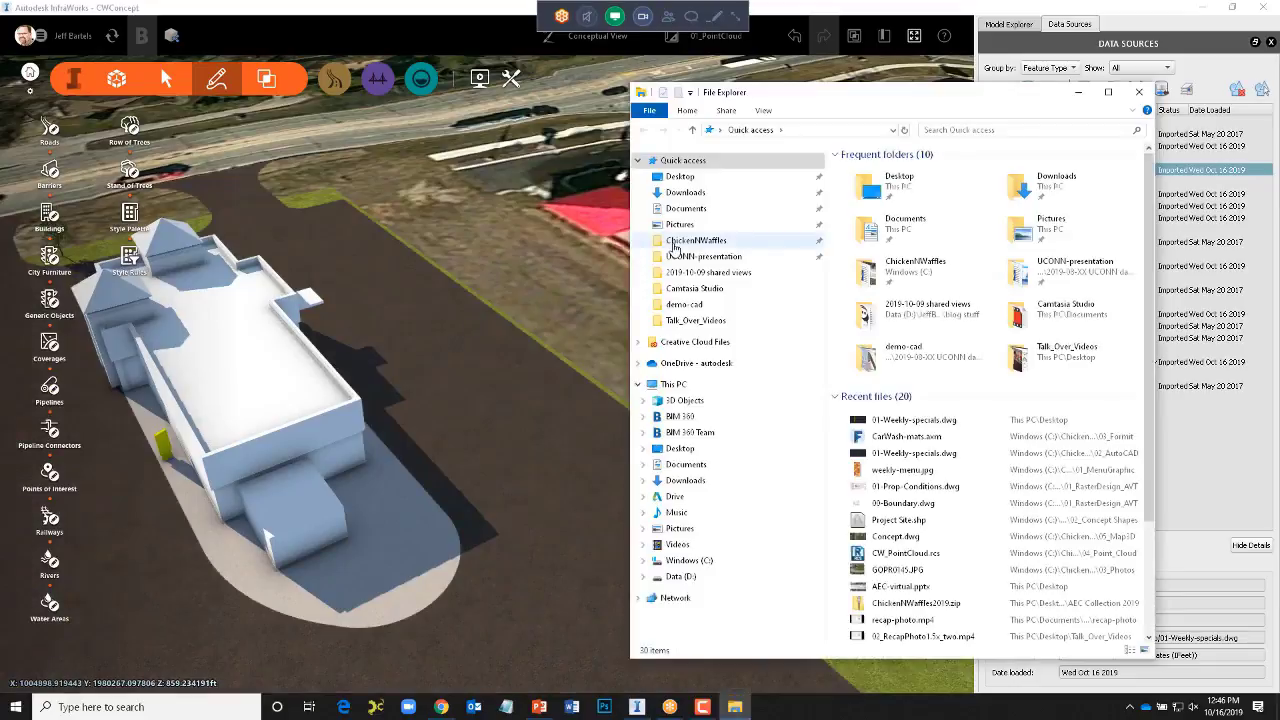
click(690, 241)
double_click(882, 188)
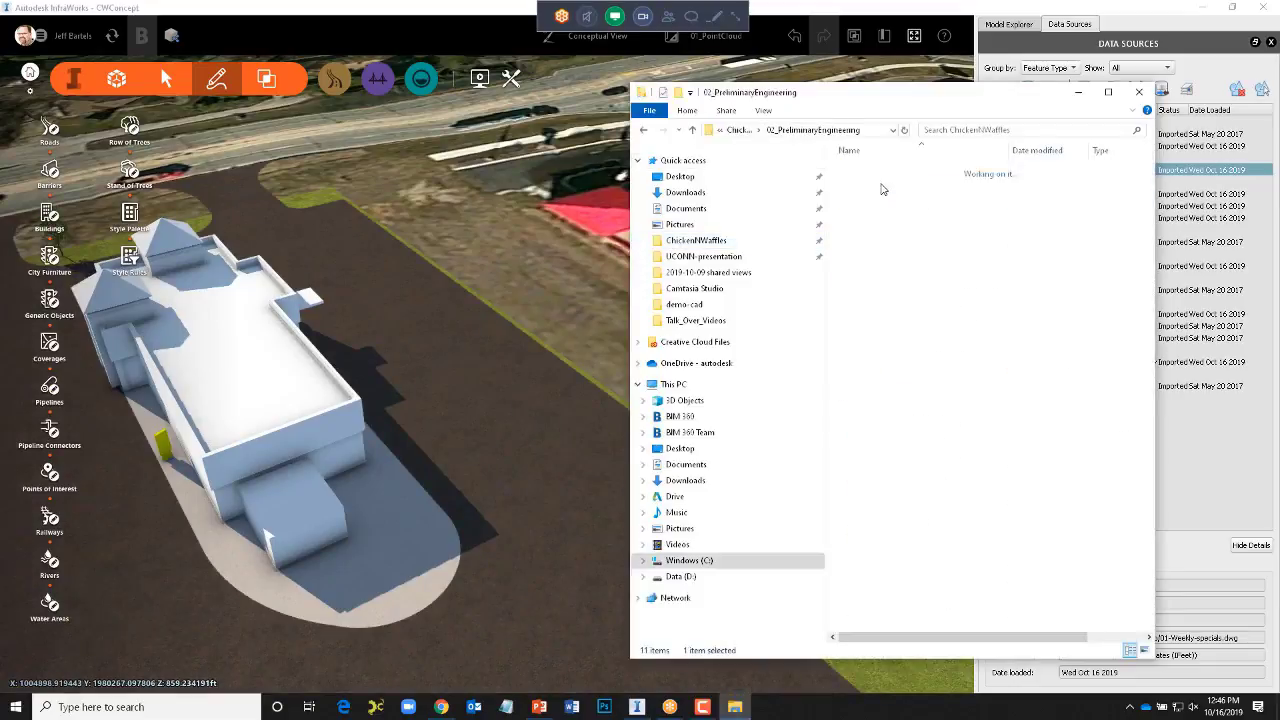
double_click(880, 190)
drag(873, 171, 598, 200)
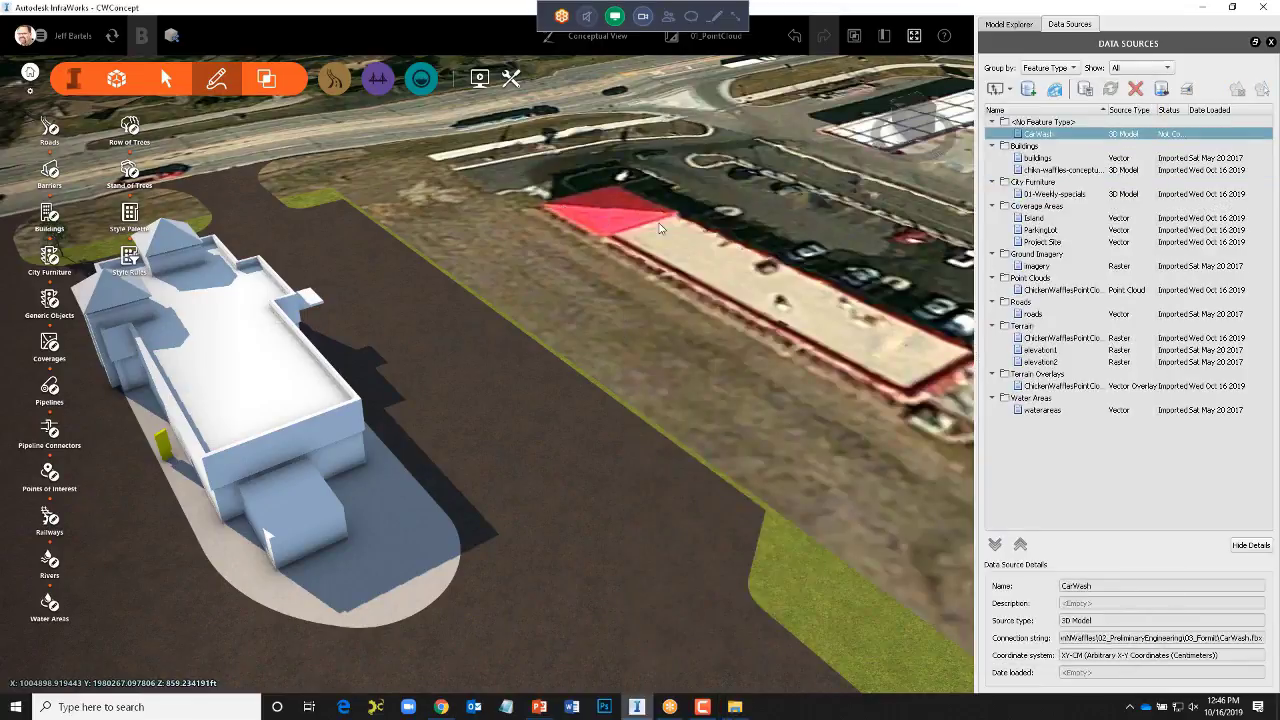
click(590, 402)
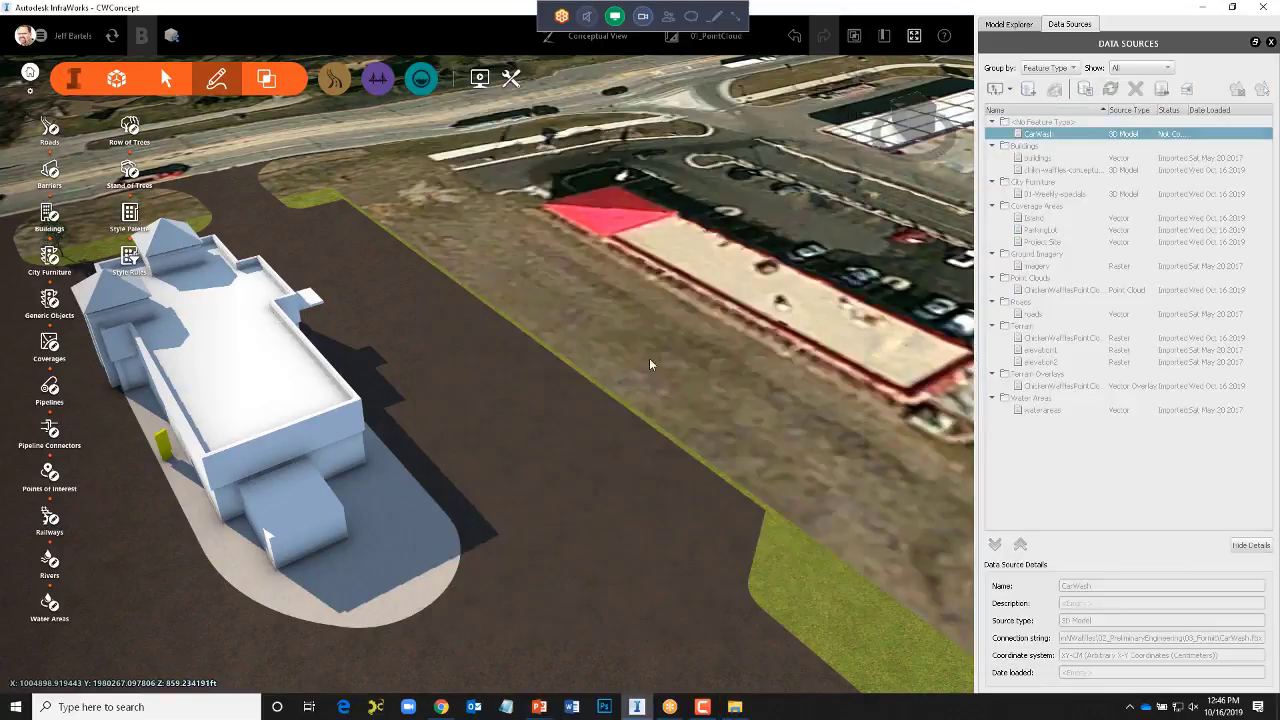
click(724, 266)
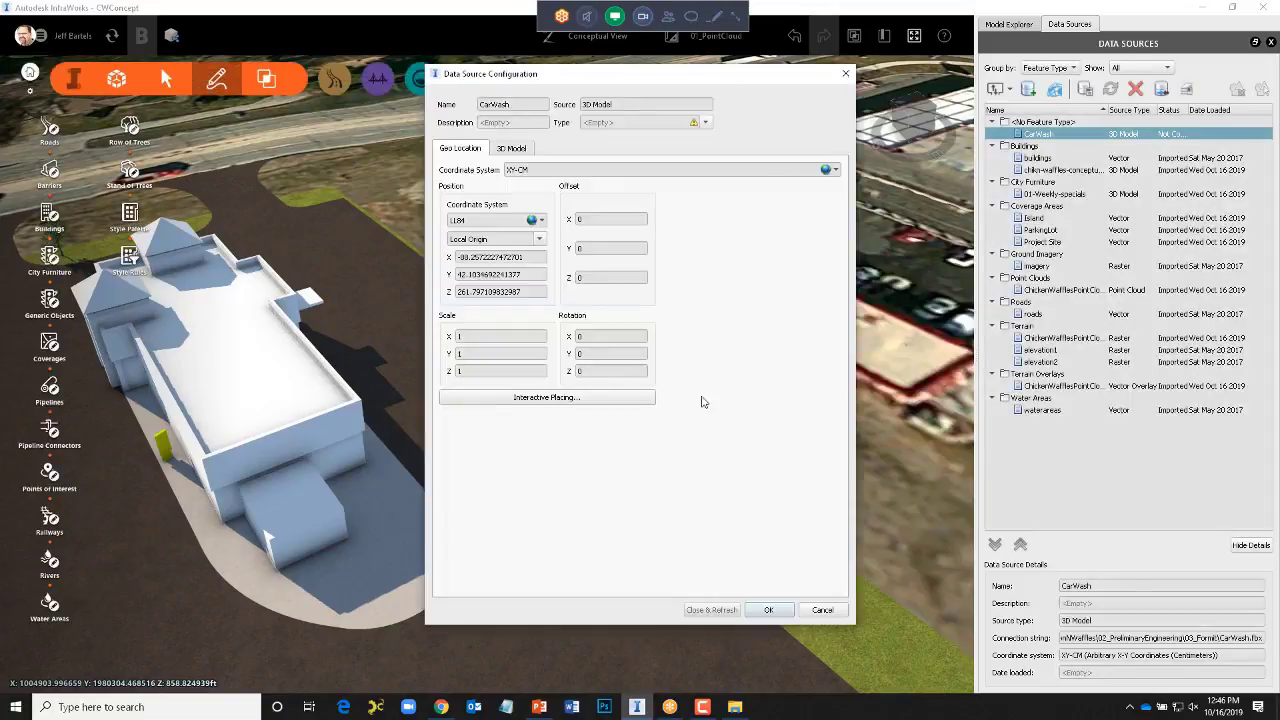
- Set the CarWash source type to Buildings, interactively realign it over the neighboring building's footprint in the imagery, and refresh the model
click(706, 123)
click(640, 145)
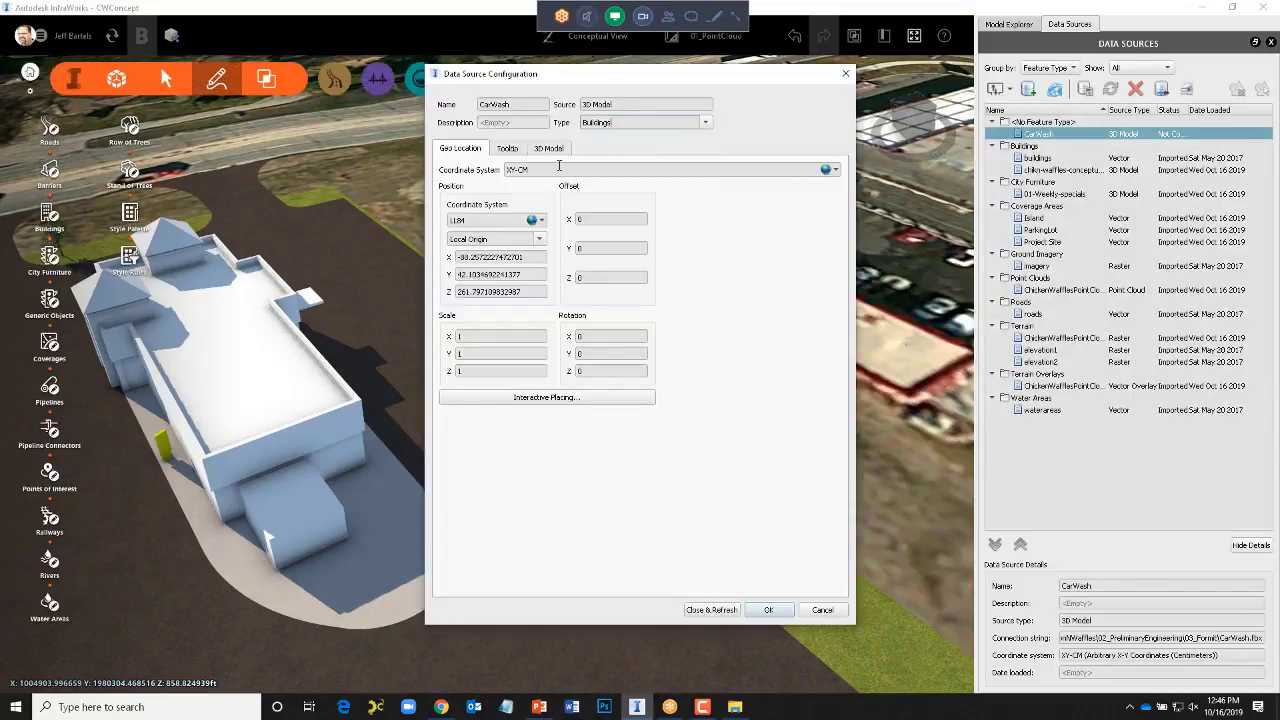
click(545, 398)
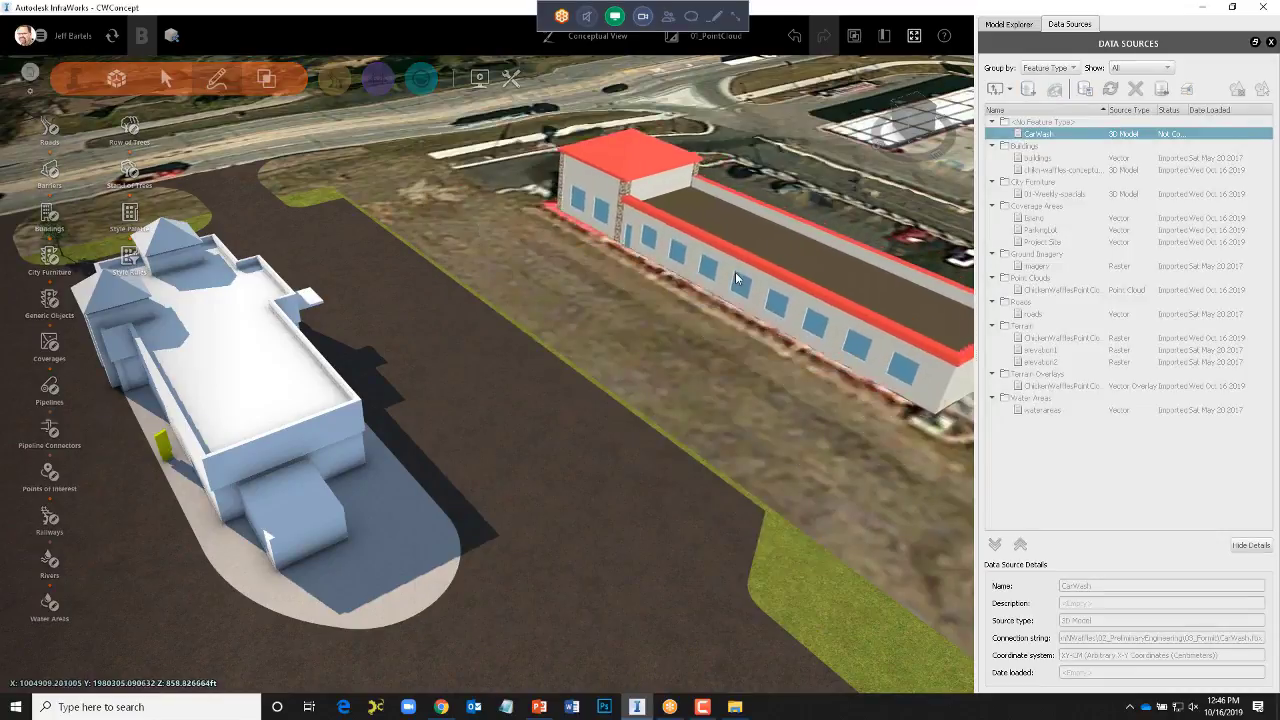
click(722, 268)
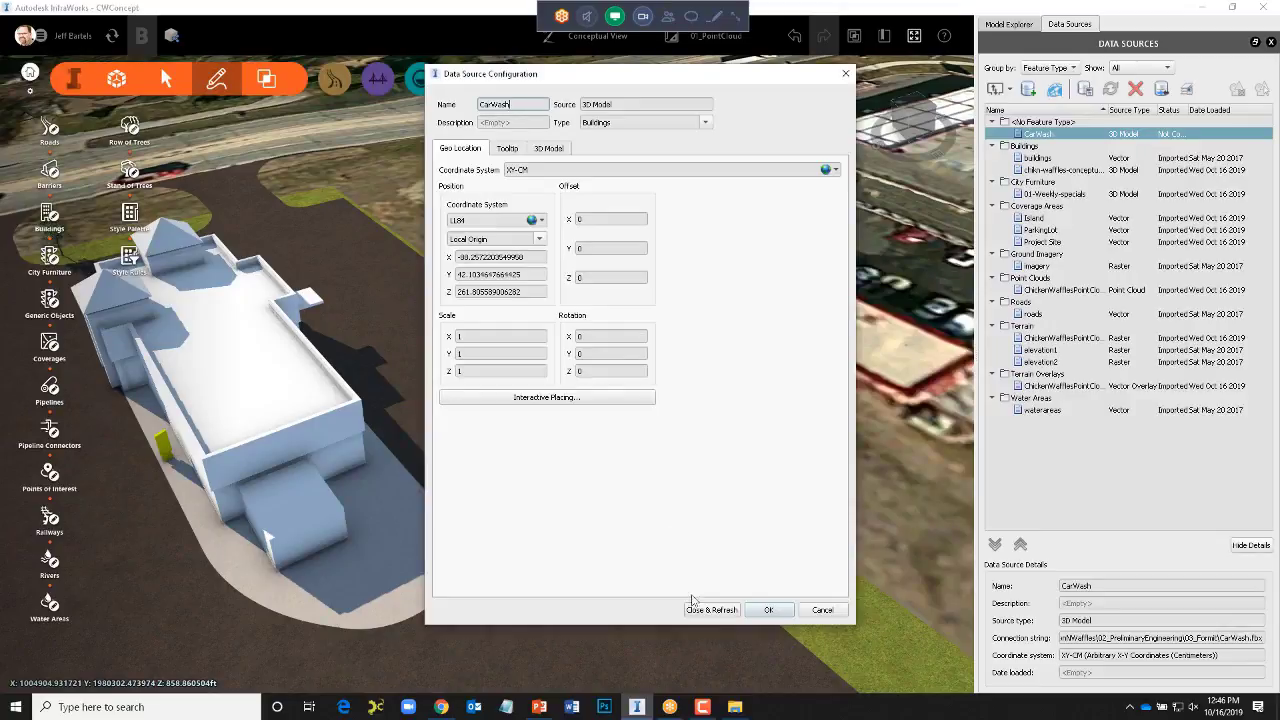
click(711, 609)
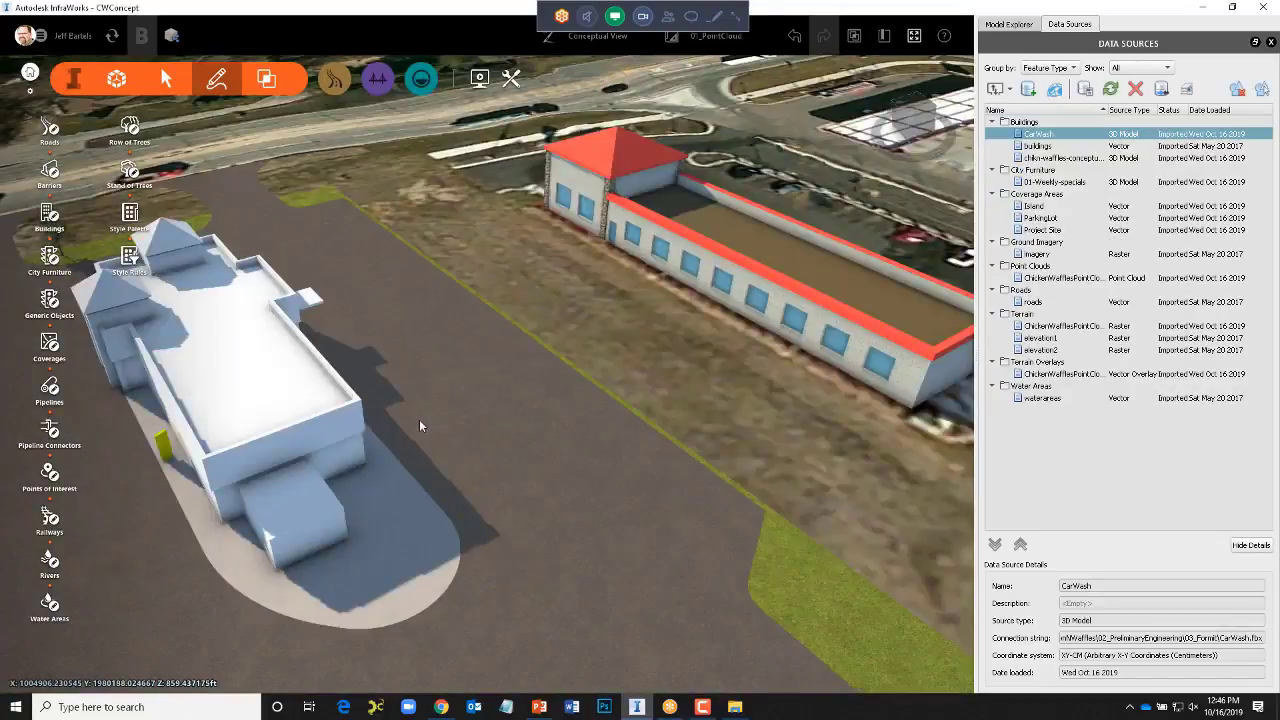
- Leave the CWConcept model, open the AU2016R model, and go to its site-view bookmark
middle_drag(423, 343, 669, 391)
scroll(669, 391, down, 5)
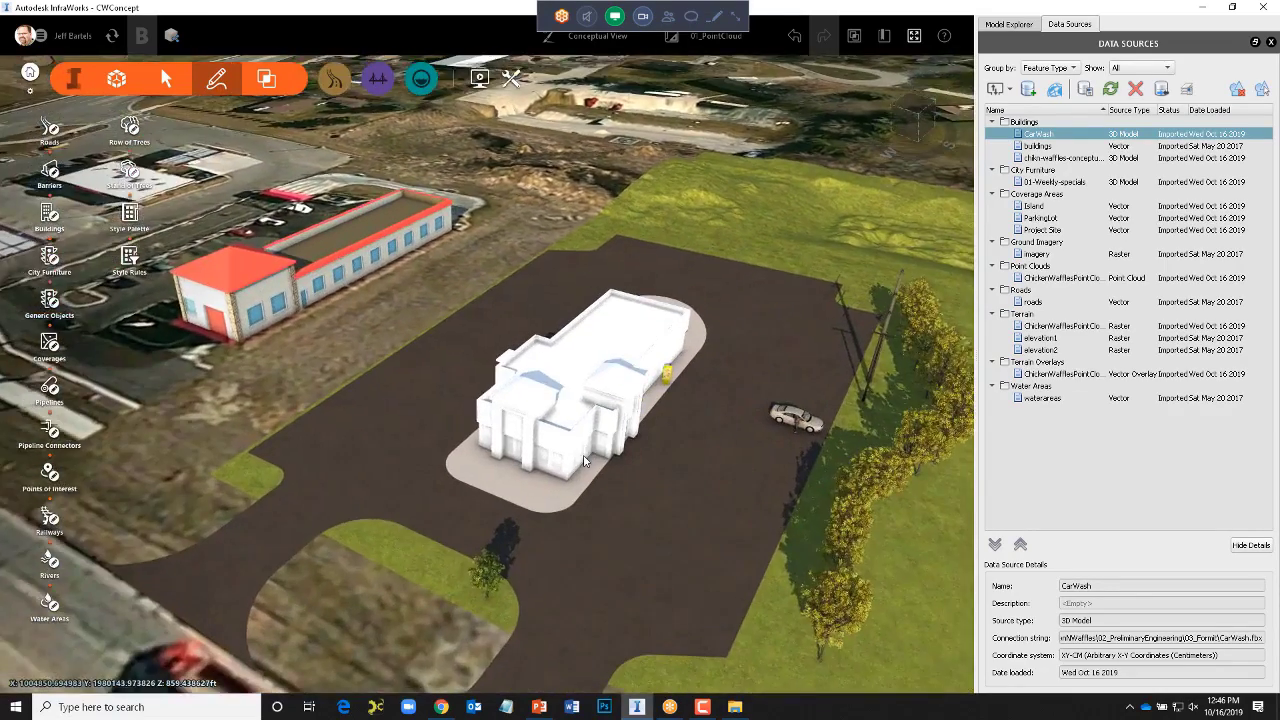
middle_drag(585, 460, 515, 373)
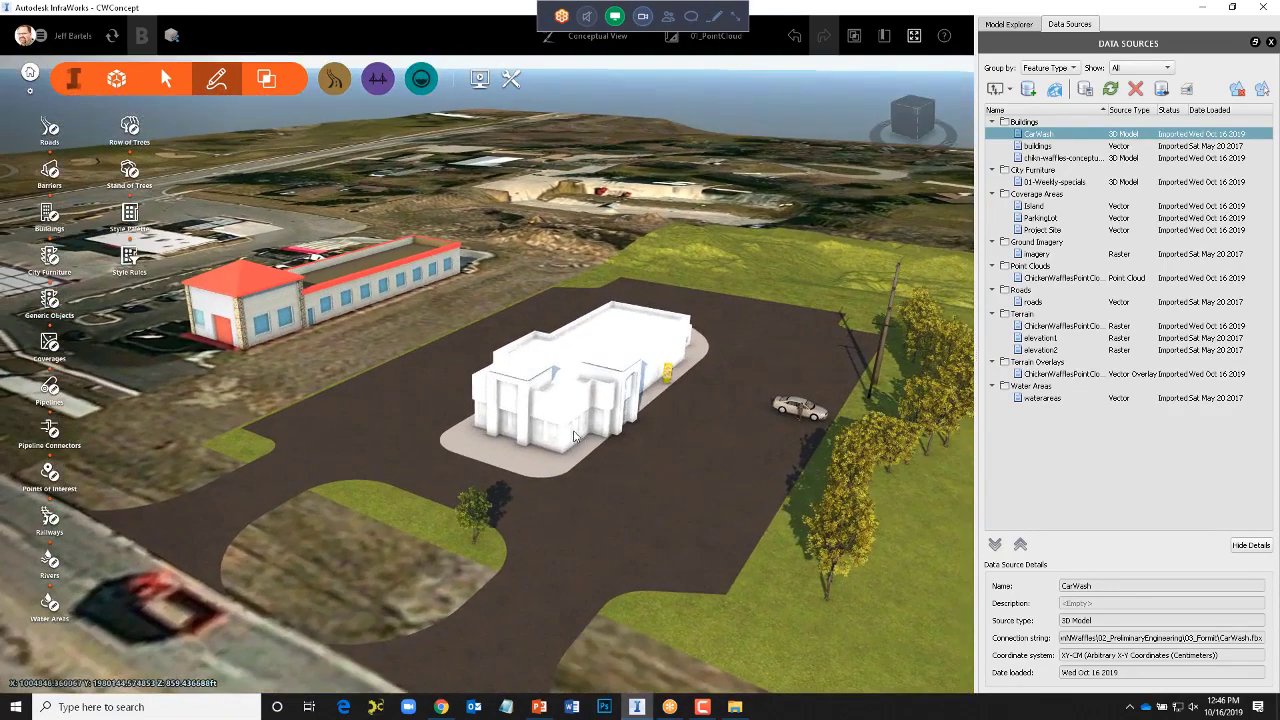
click(30, 76)
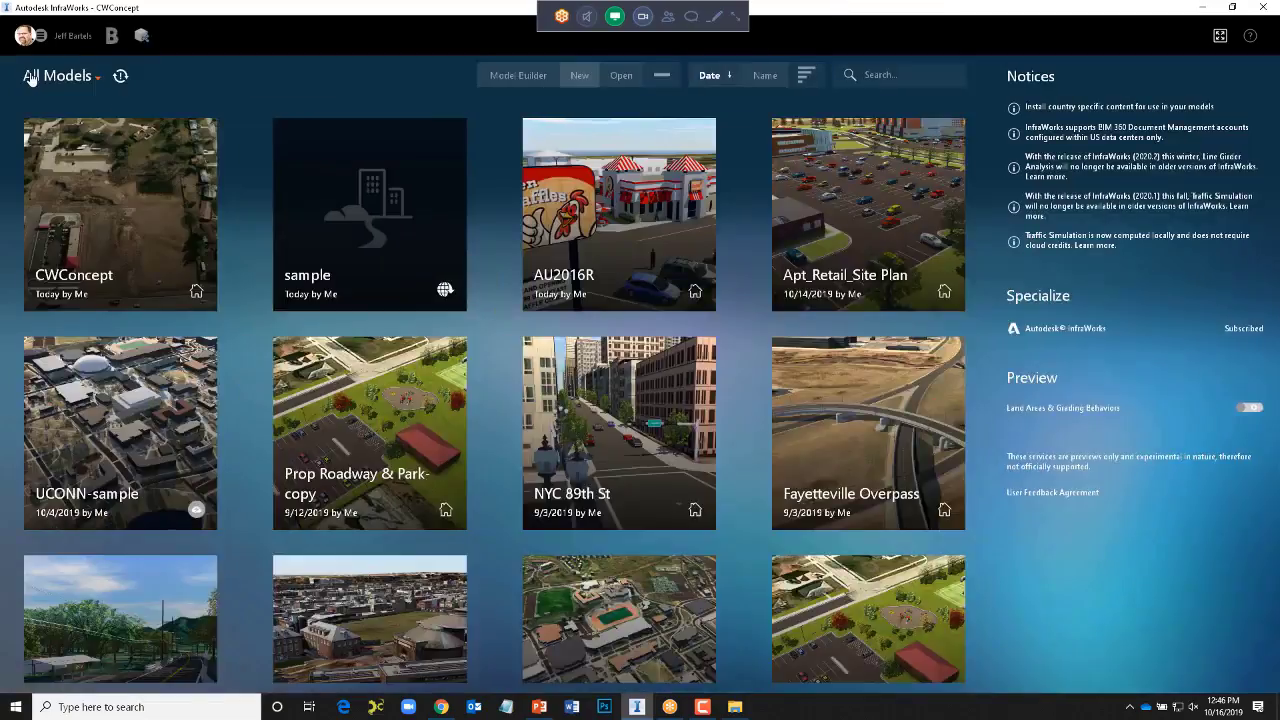
click(597, 228)
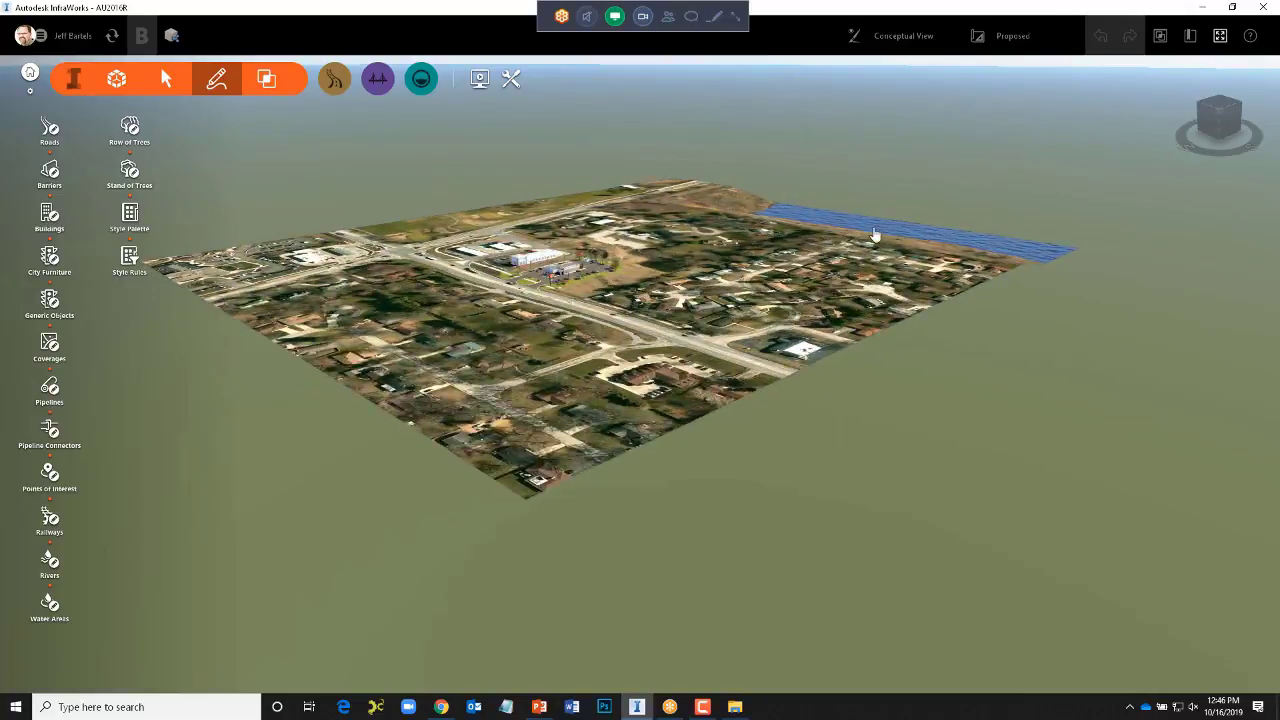
click(1191, 37)
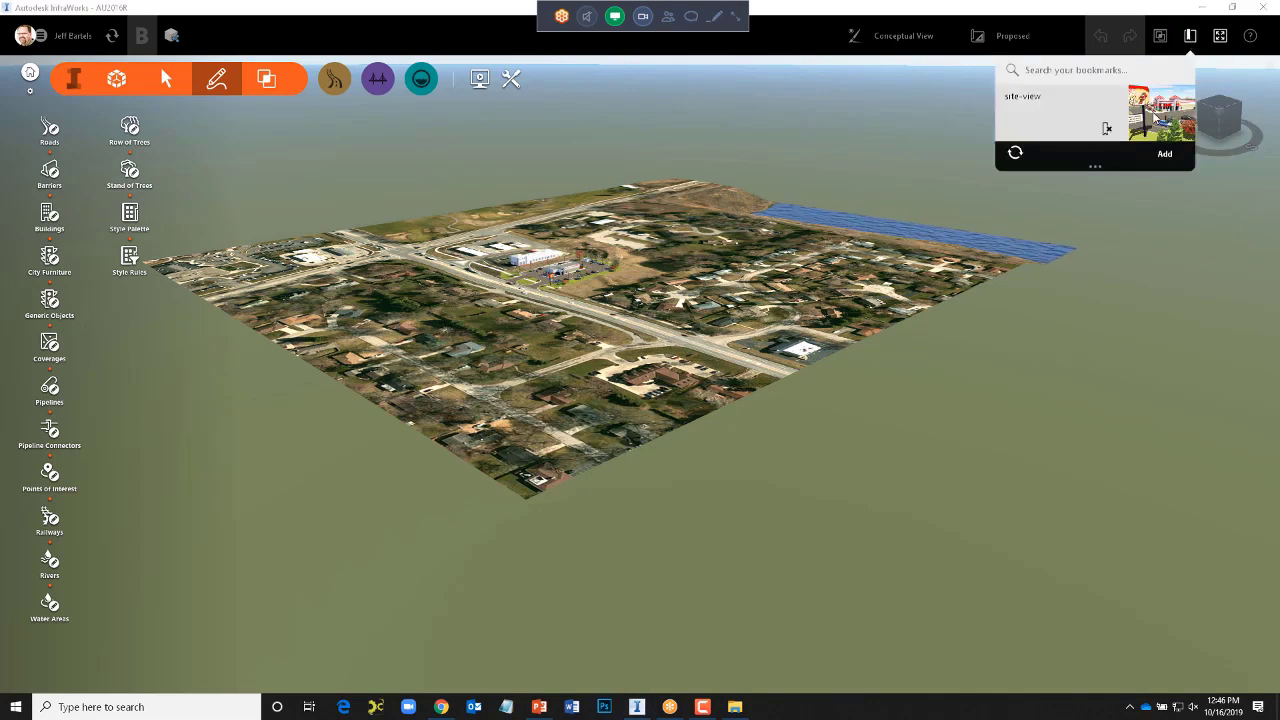
click(1107, 128)
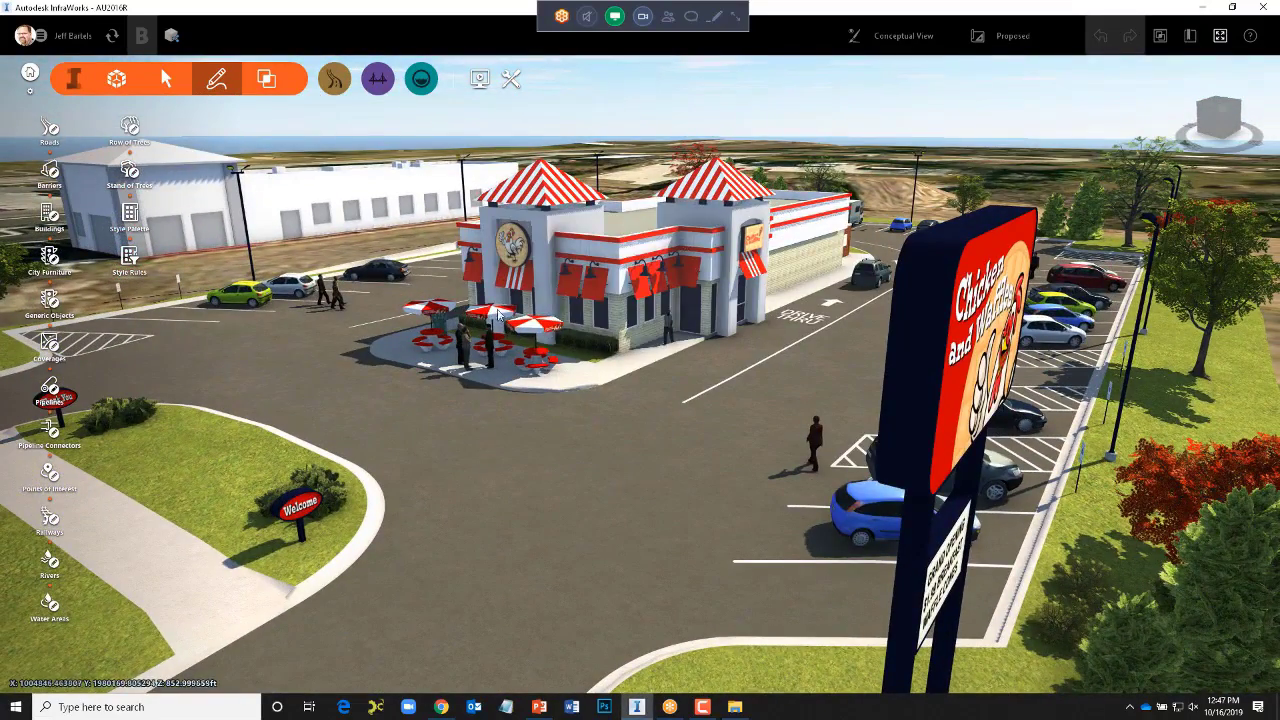
- Set the Sun & Sky time to 09:35 for the AU2016R site model
double_click(295, 510)
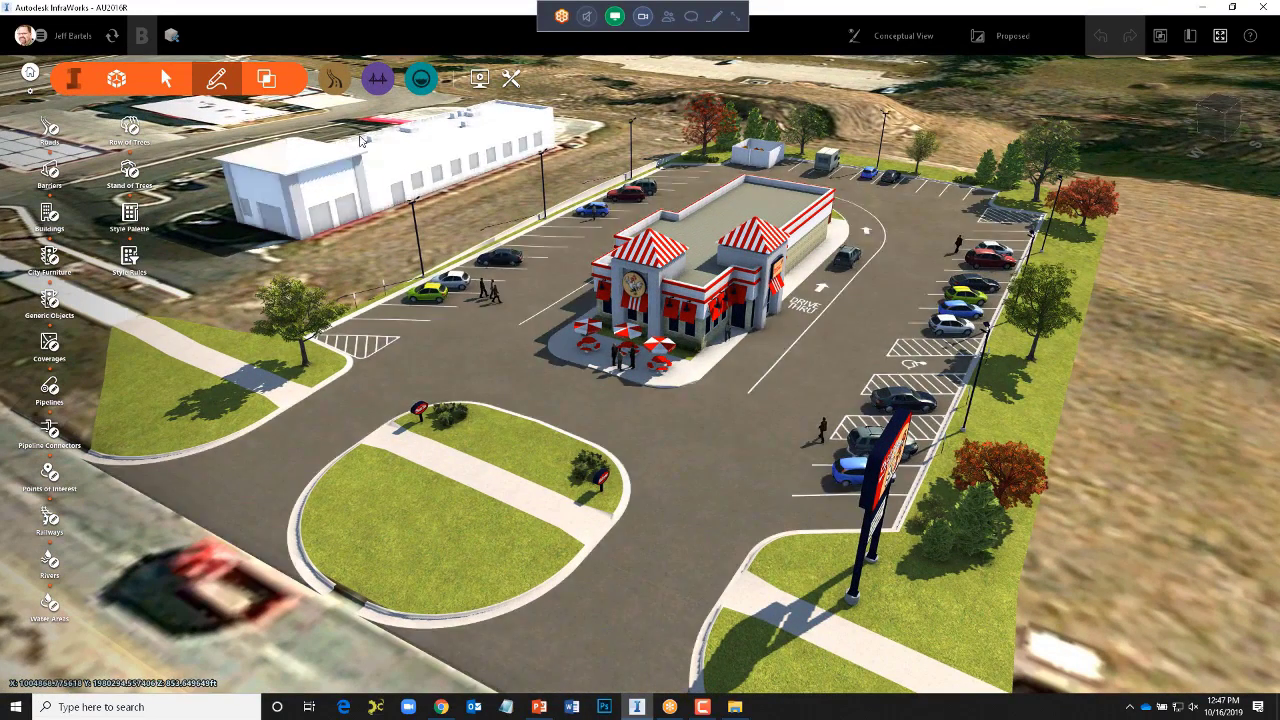
click(479, 79)
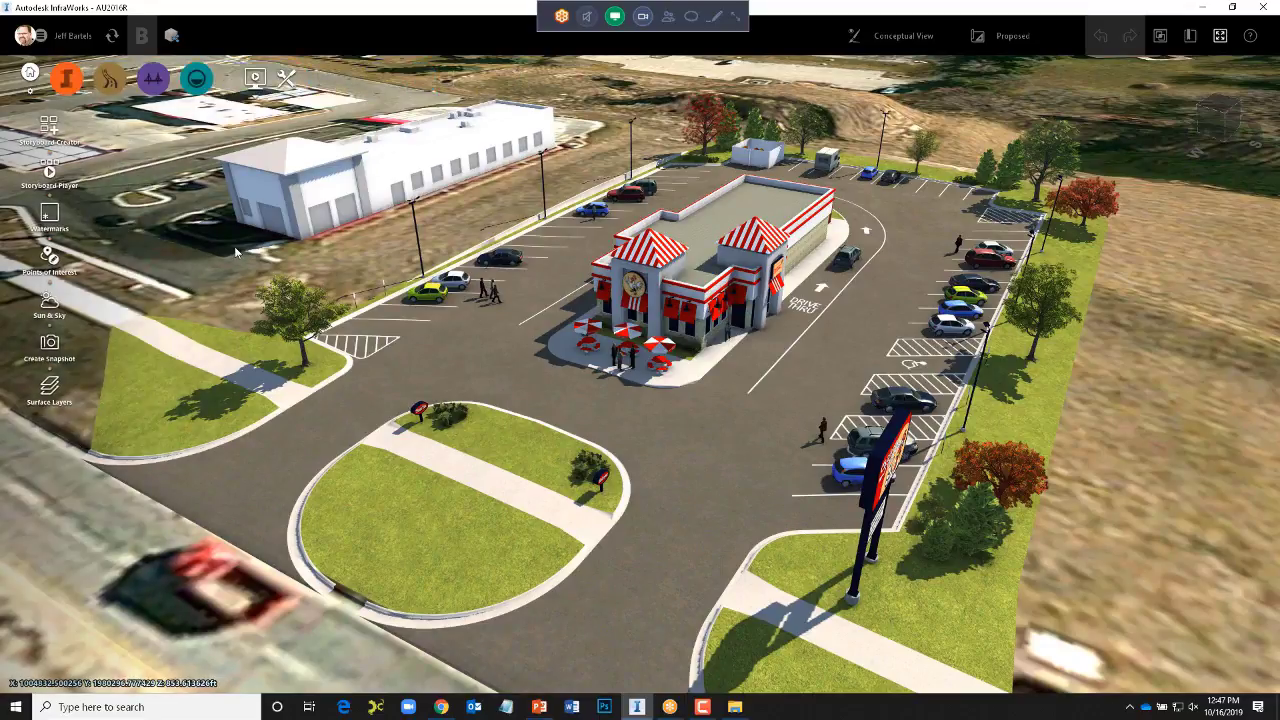
click(62, 304)
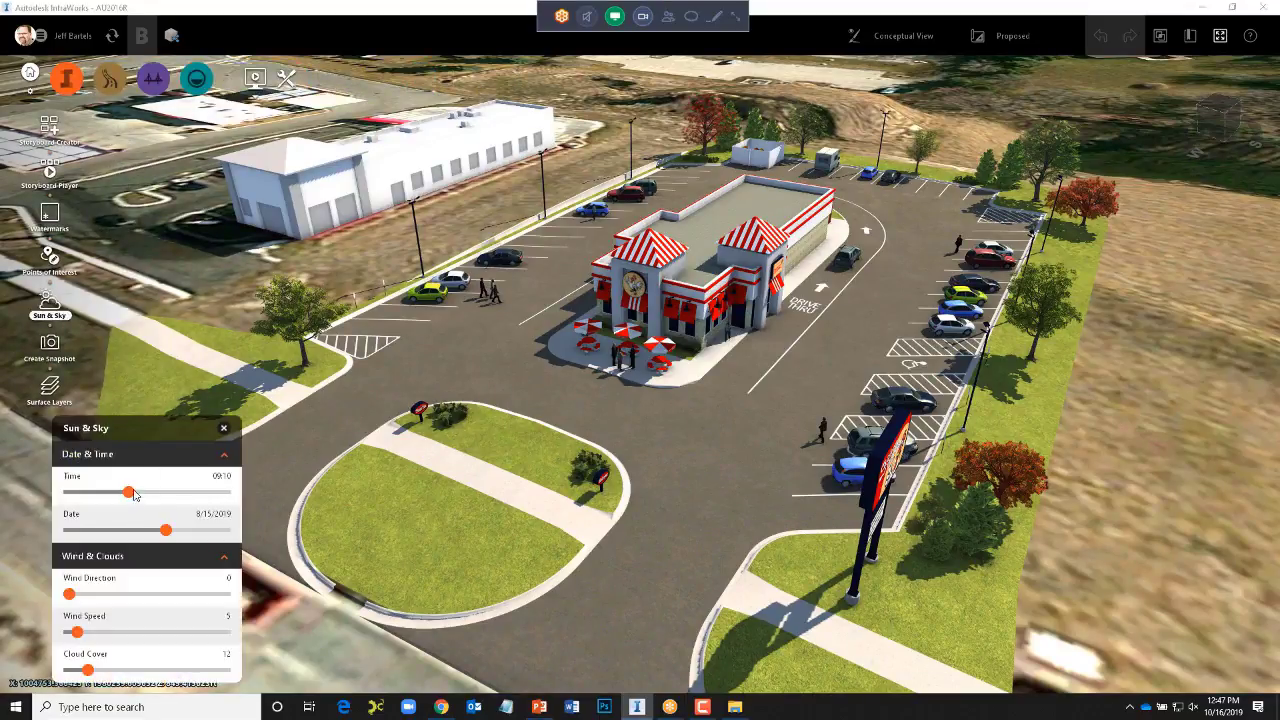
mouse_move(134, 497)
mouse_down()
mouse_move(190, 505)
mouse_move(135, 497)
mouse_up()
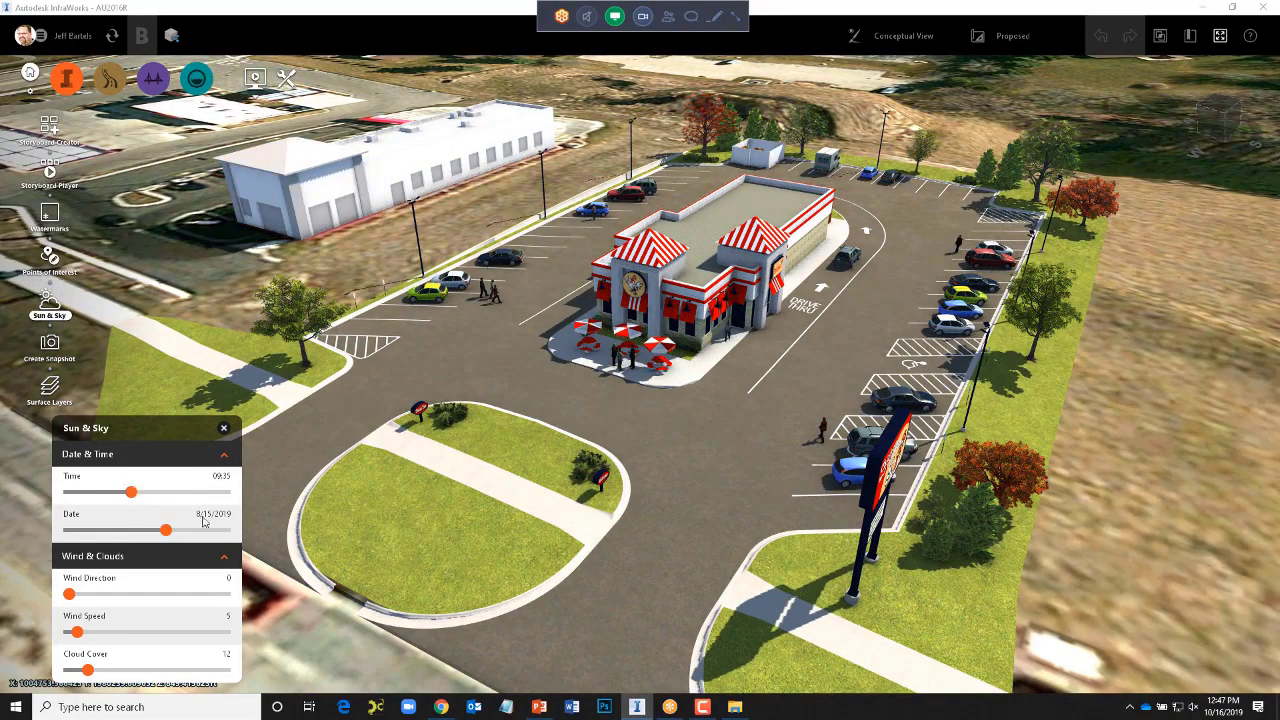
- Close the Sun & Sky settings and view the Camera Snapshot options without saving an image
click(224, 429)
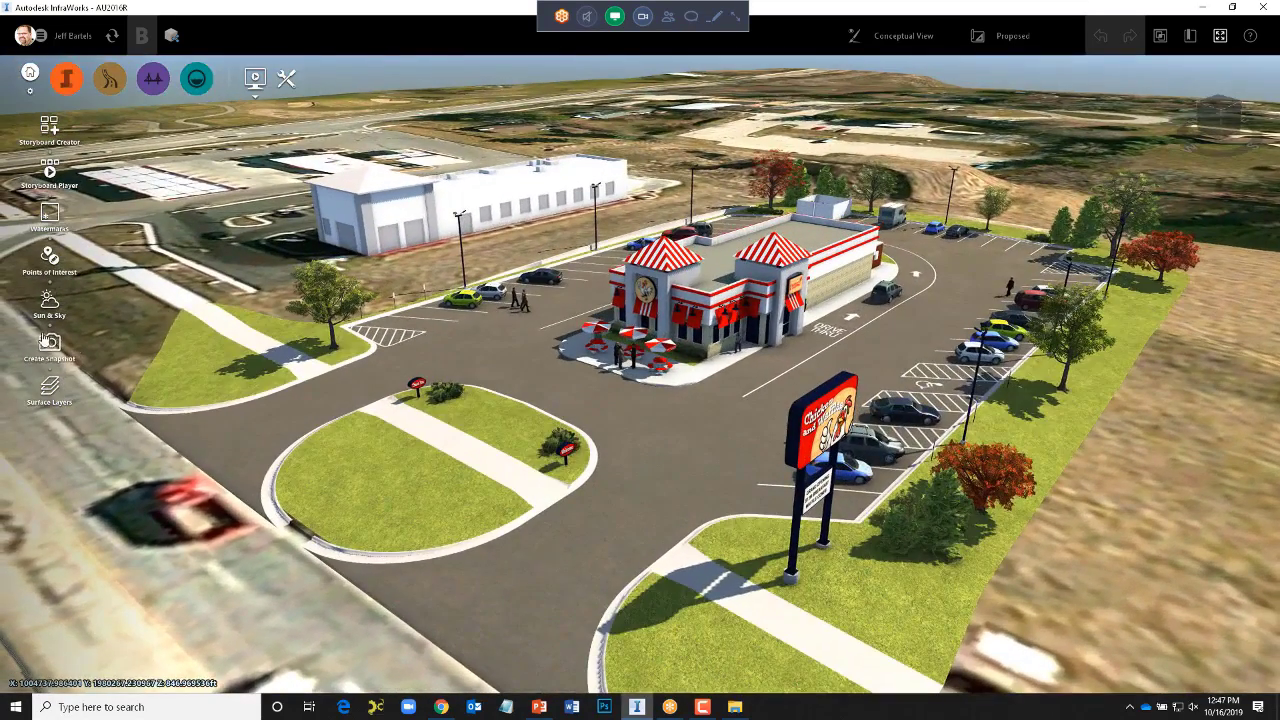
click(47, 341)
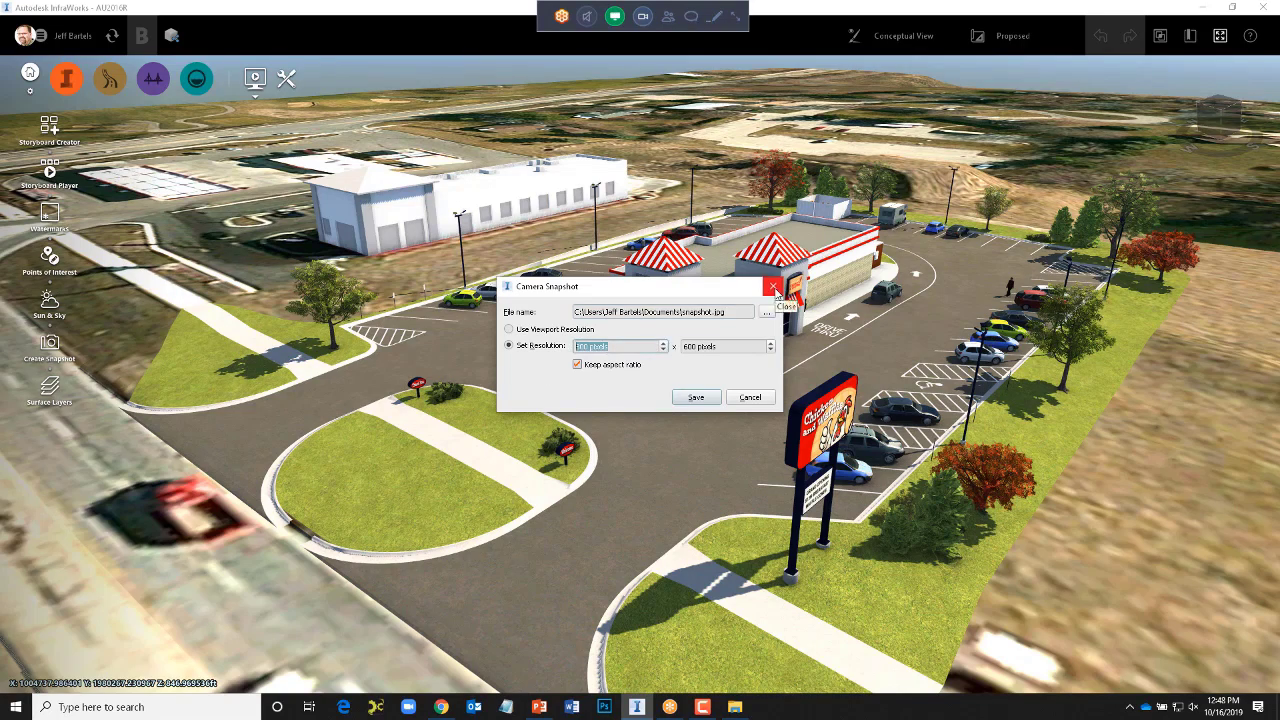
click(775, 289)
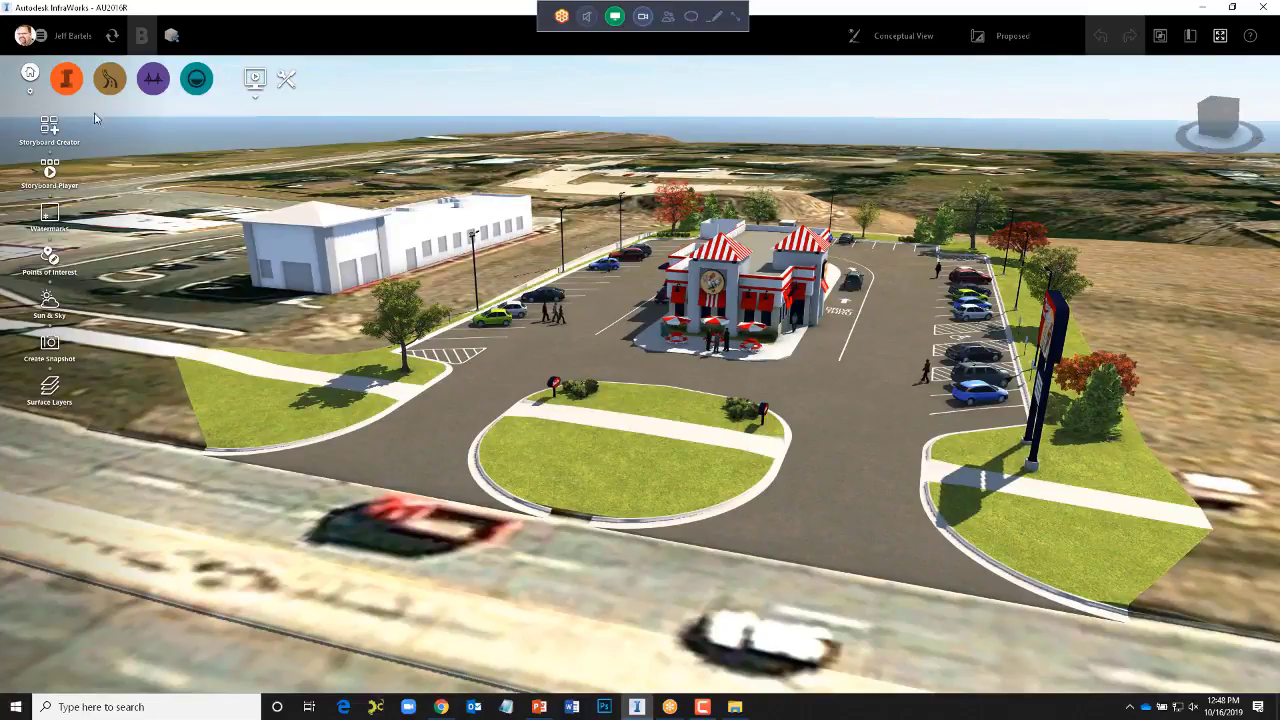
- Open the Storyboard Creator and add a camera path animation starting from the street-side view of the restaurant site
click(50, 130)
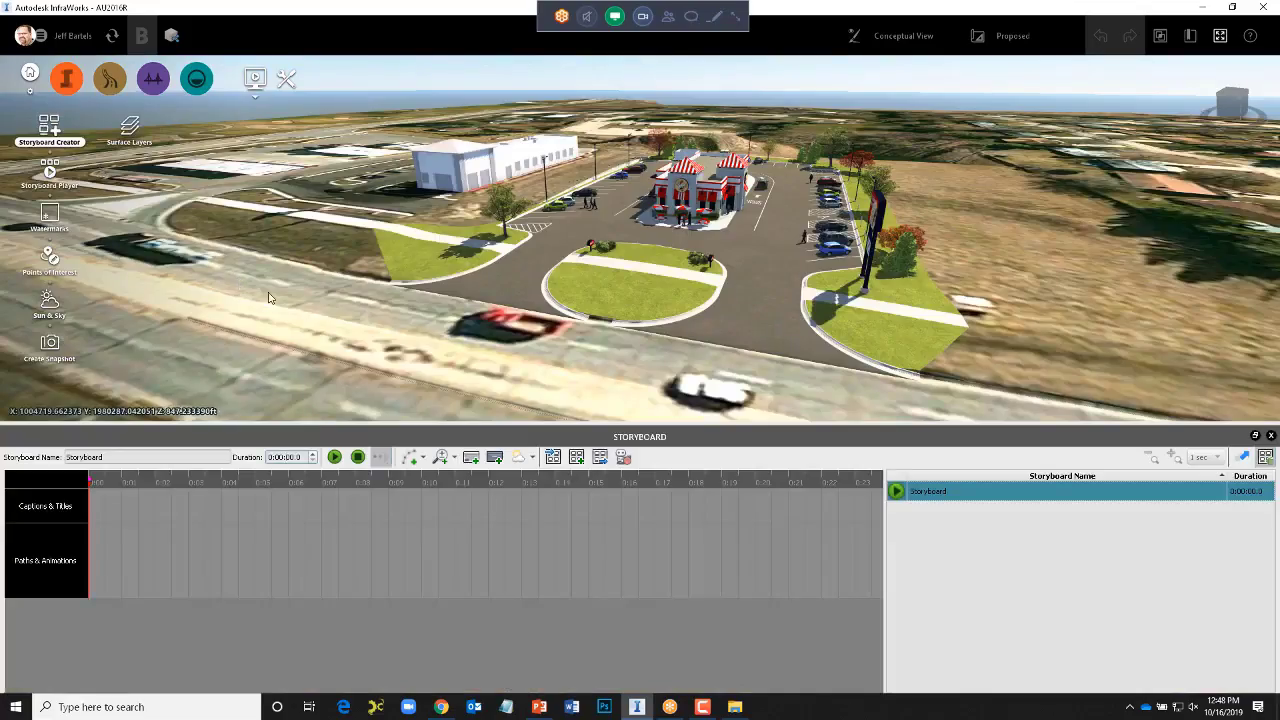
click(425, 460)
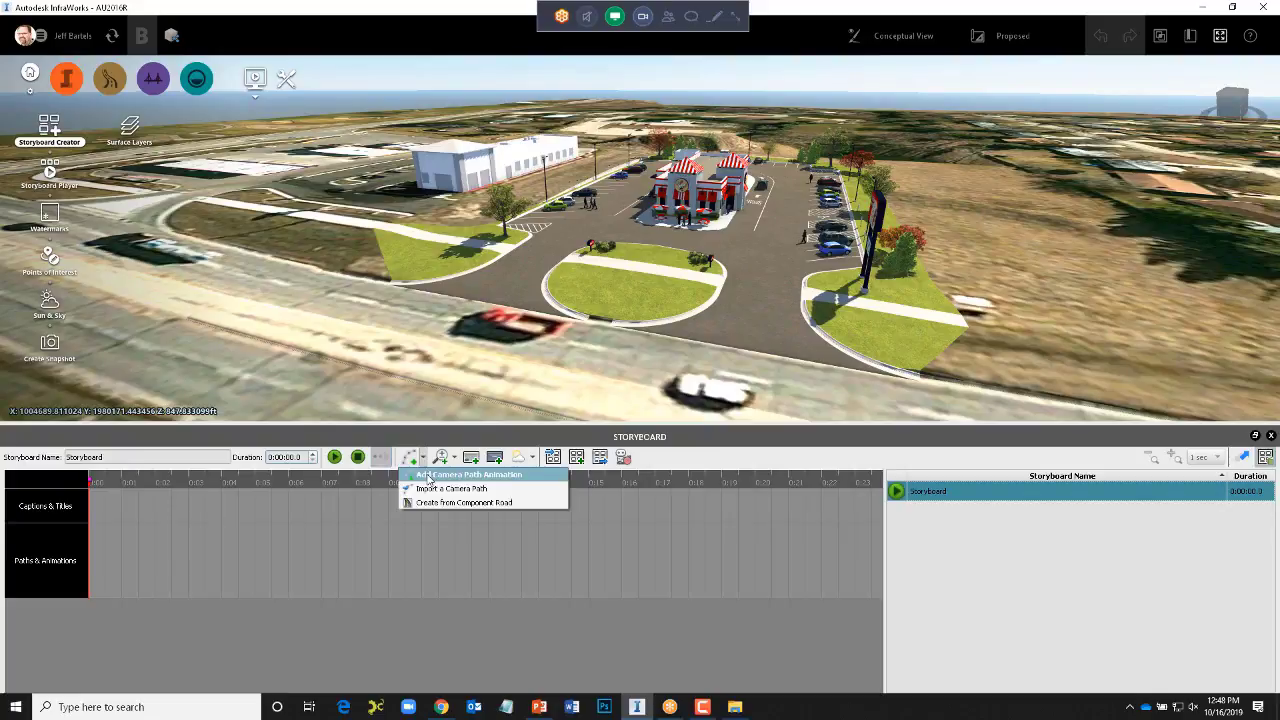
click(428, 475)
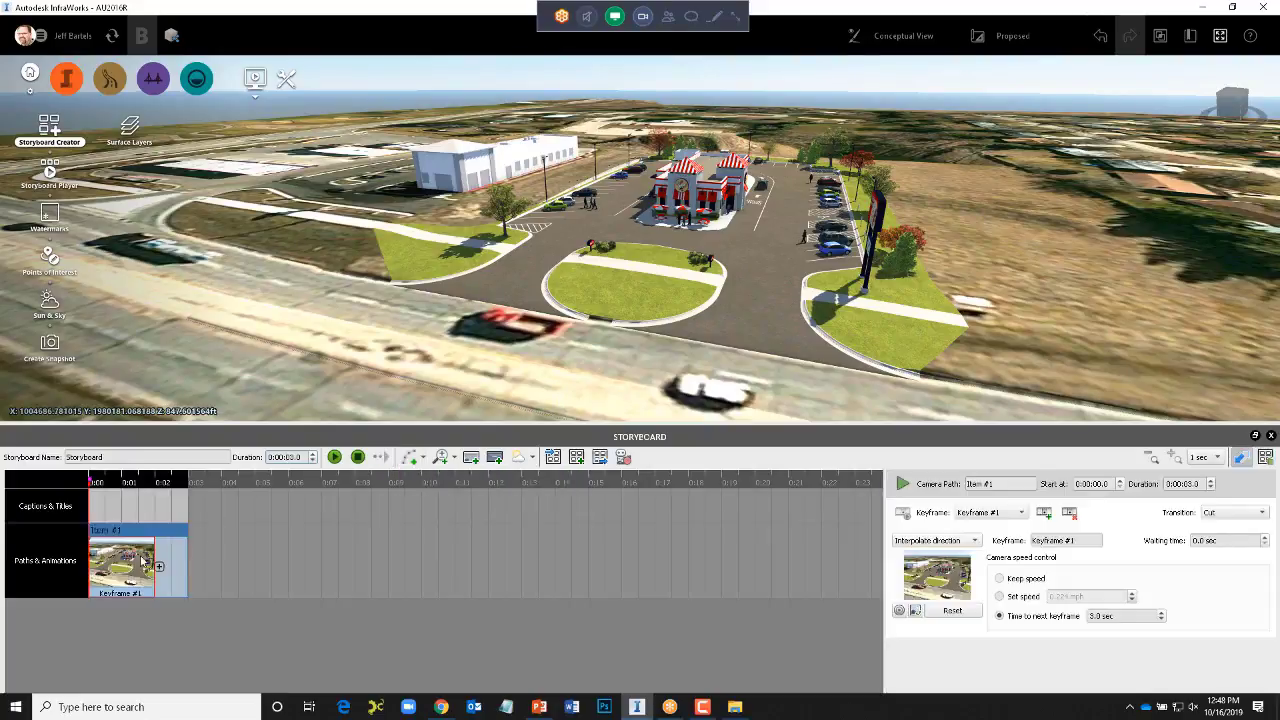
- Add Keyframes #2 to #6 to the camera path from successive views around the parking lot, dumpster enclosure and street-side sign
scroll(405, 191, up, 5)
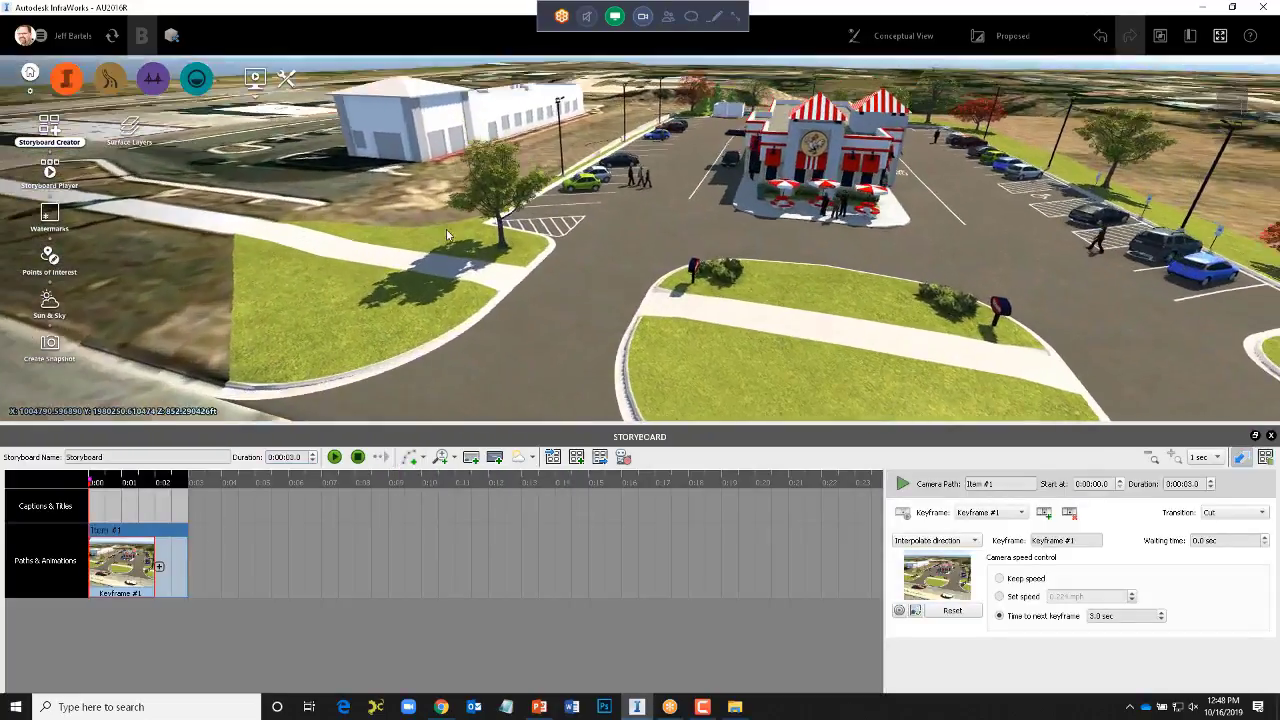
shift+middle_drag(446, 229, 586, 237)
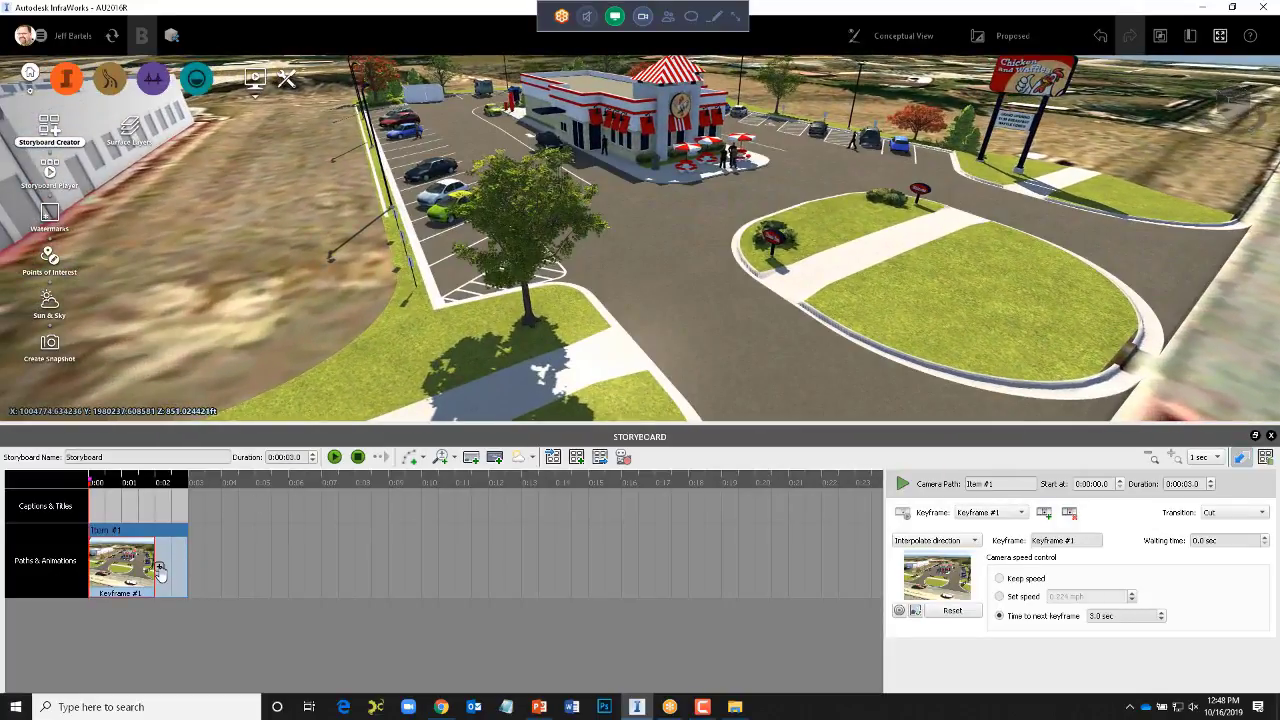
click(158, 568)
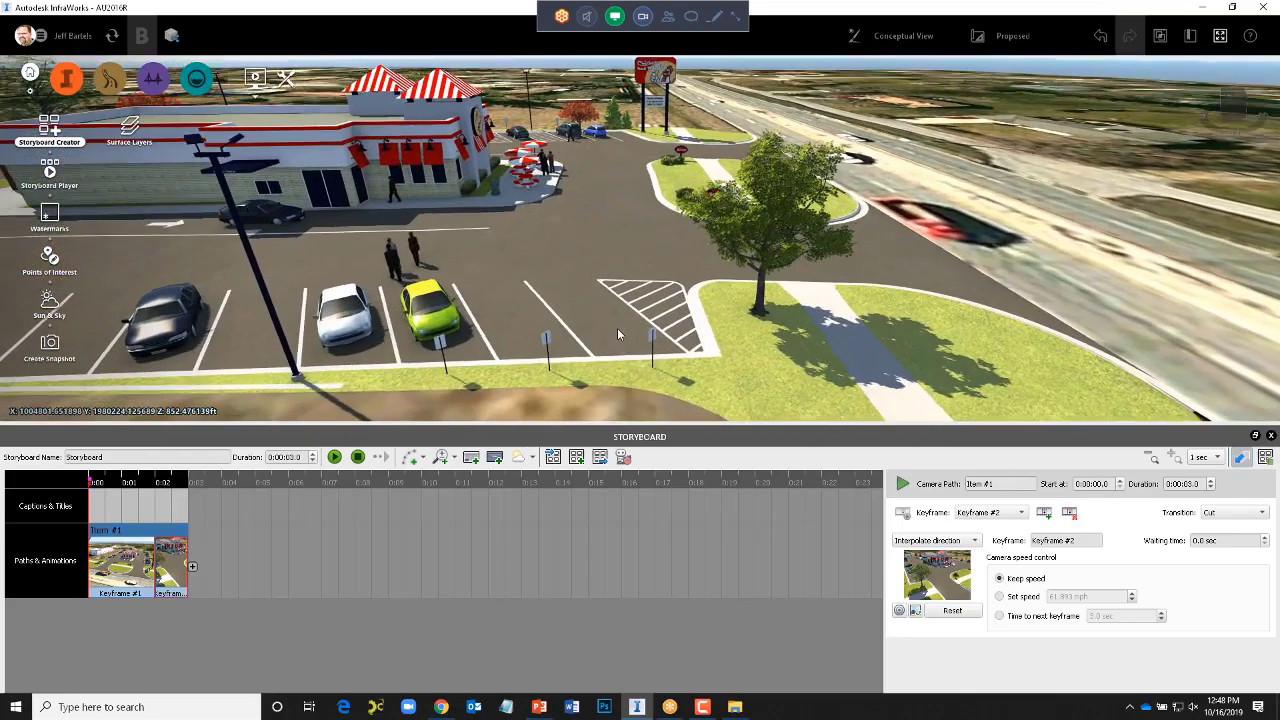
click(193, 568)
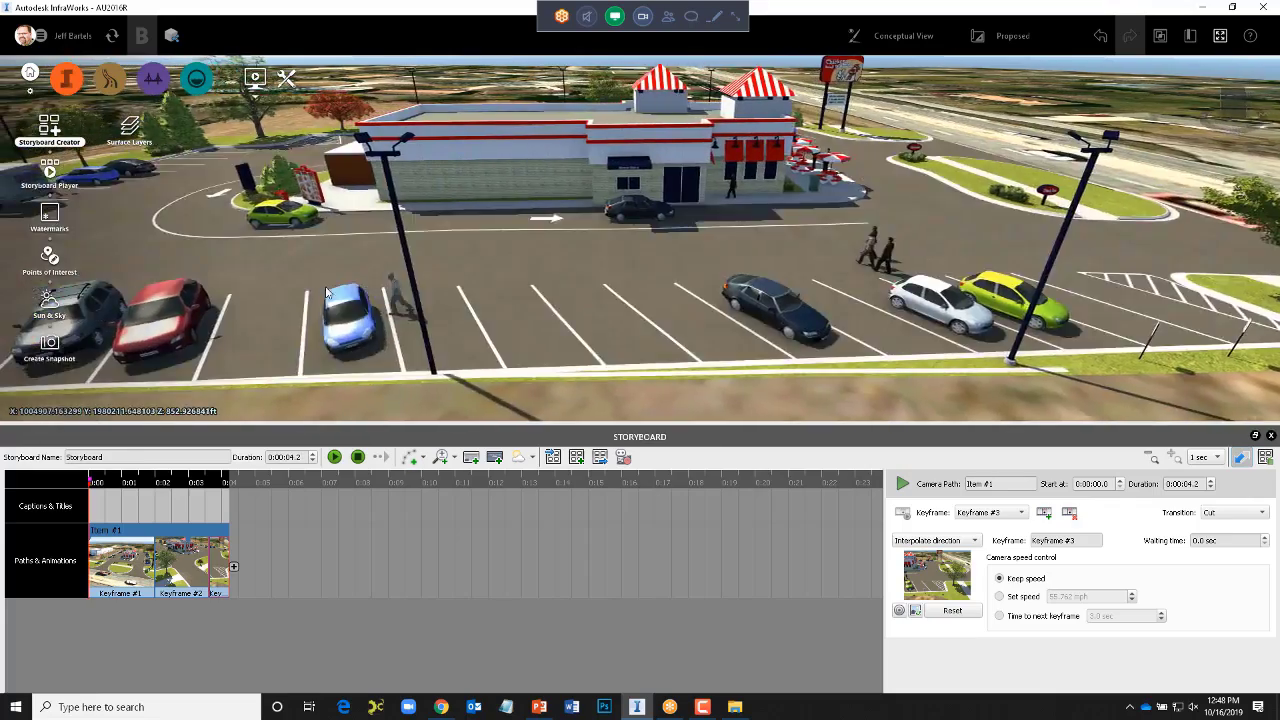
middle_drag(328, 292, 1114, 229)
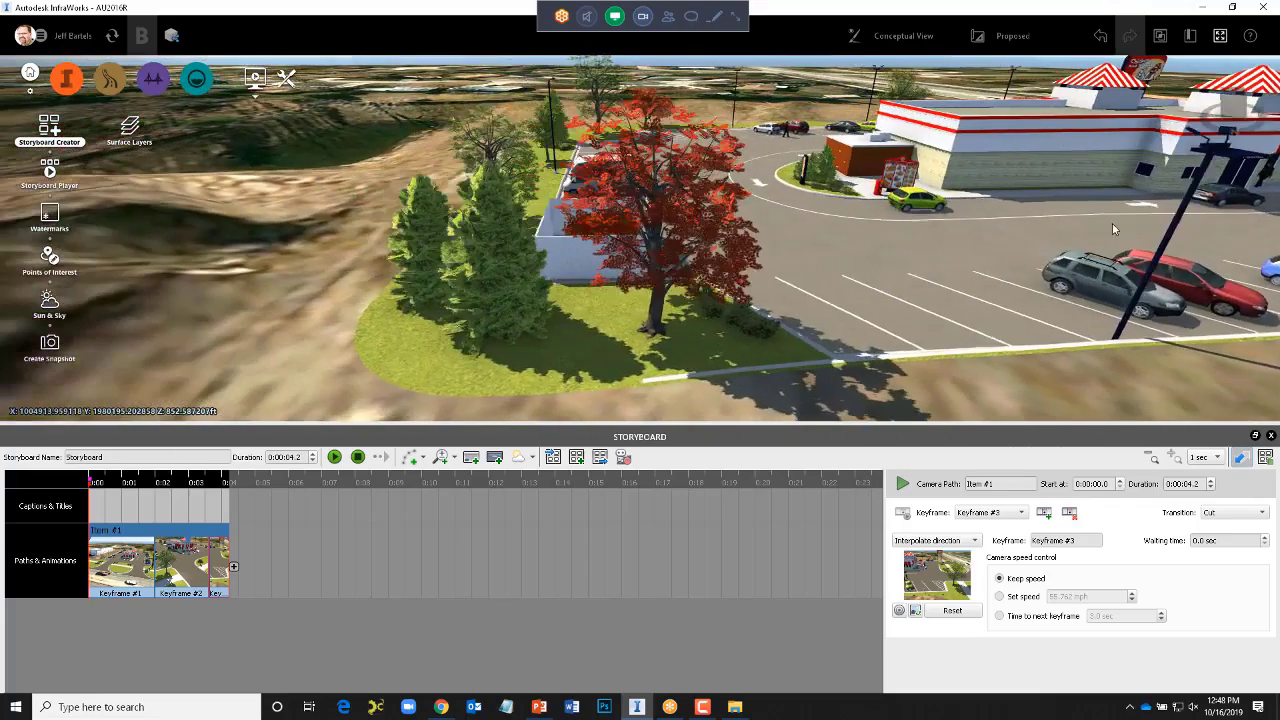
click(234, 570)
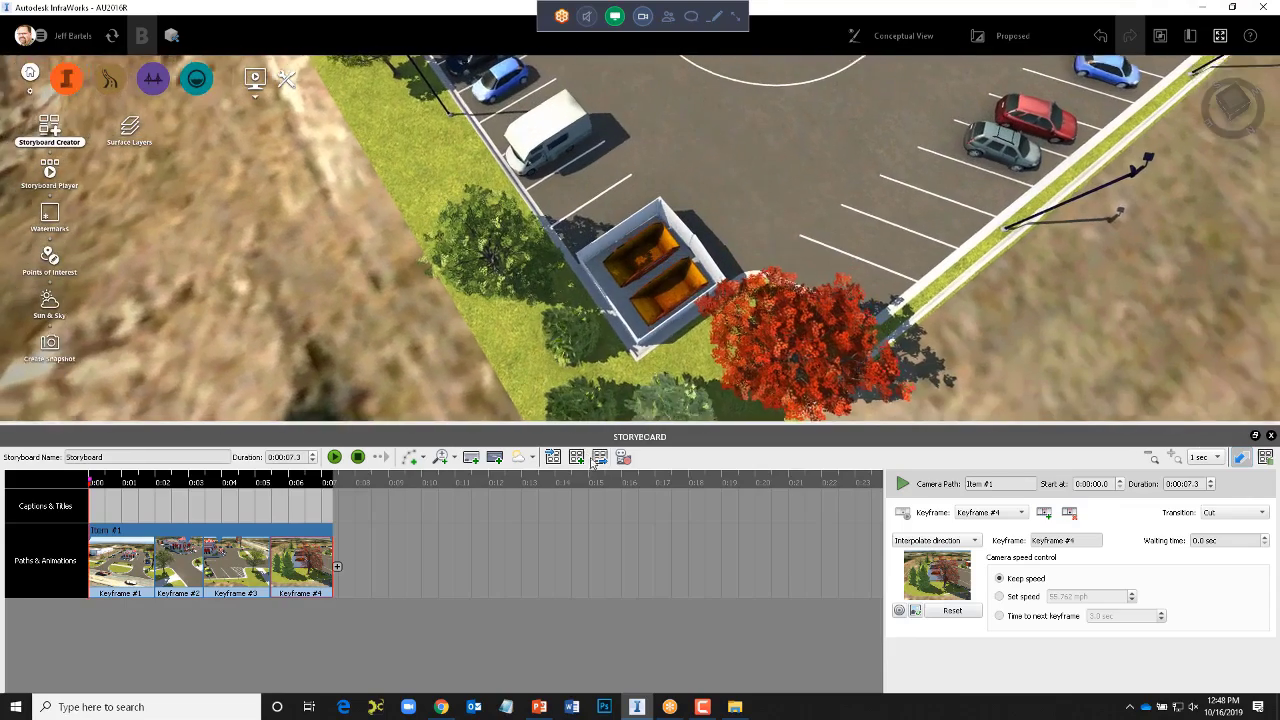
click(598, 458)
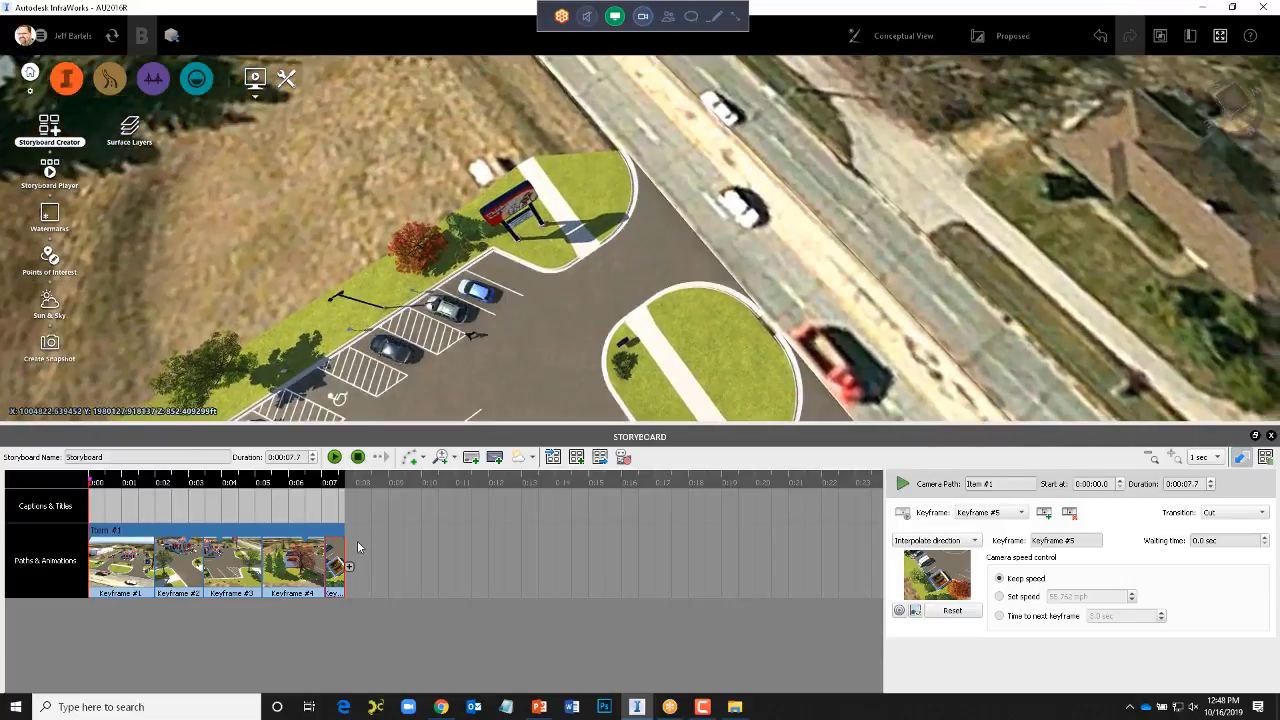
click(349, 567)
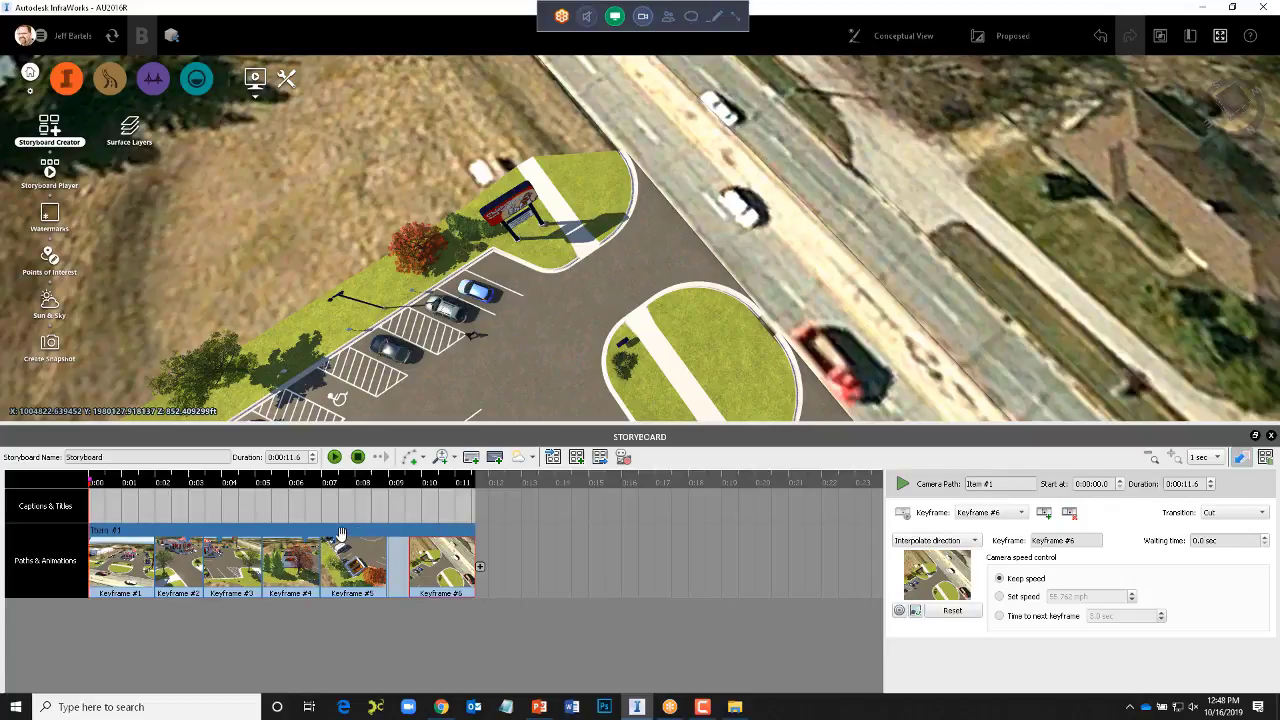
- Switch Keyframe #1 of the camera path to a set speed of 13 mph
click(1022, 513)
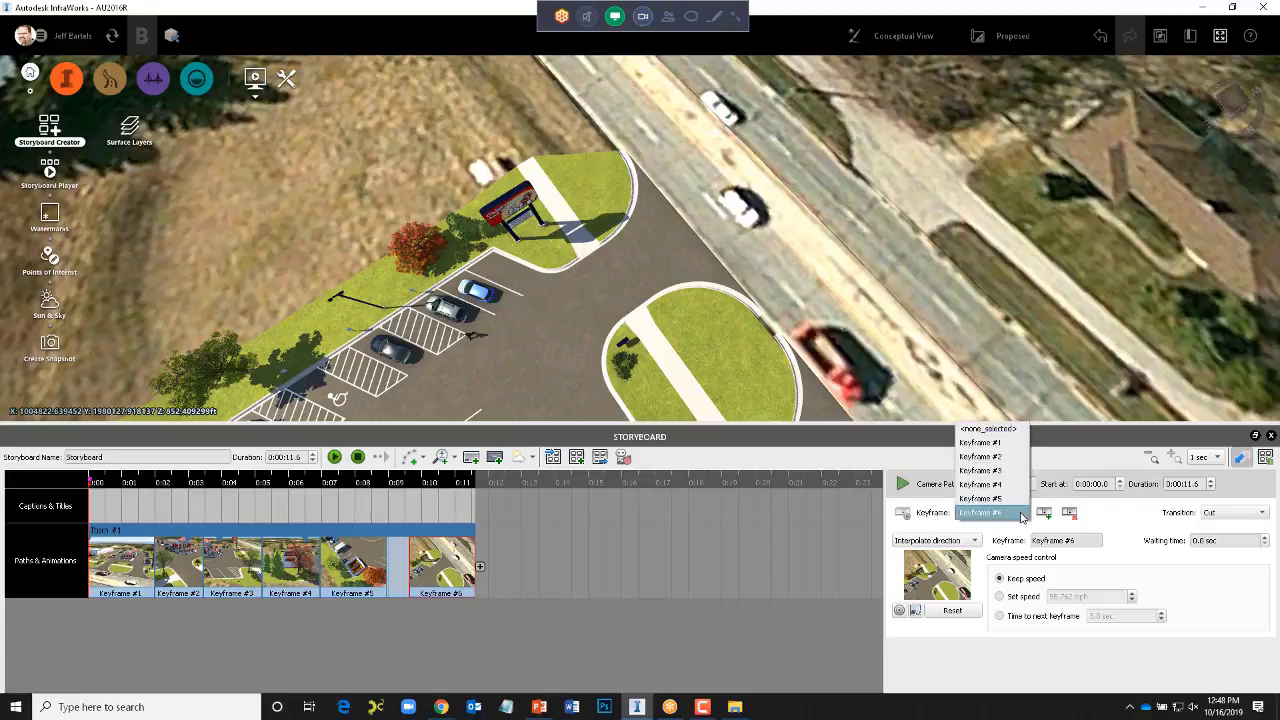
click(1007, 443)
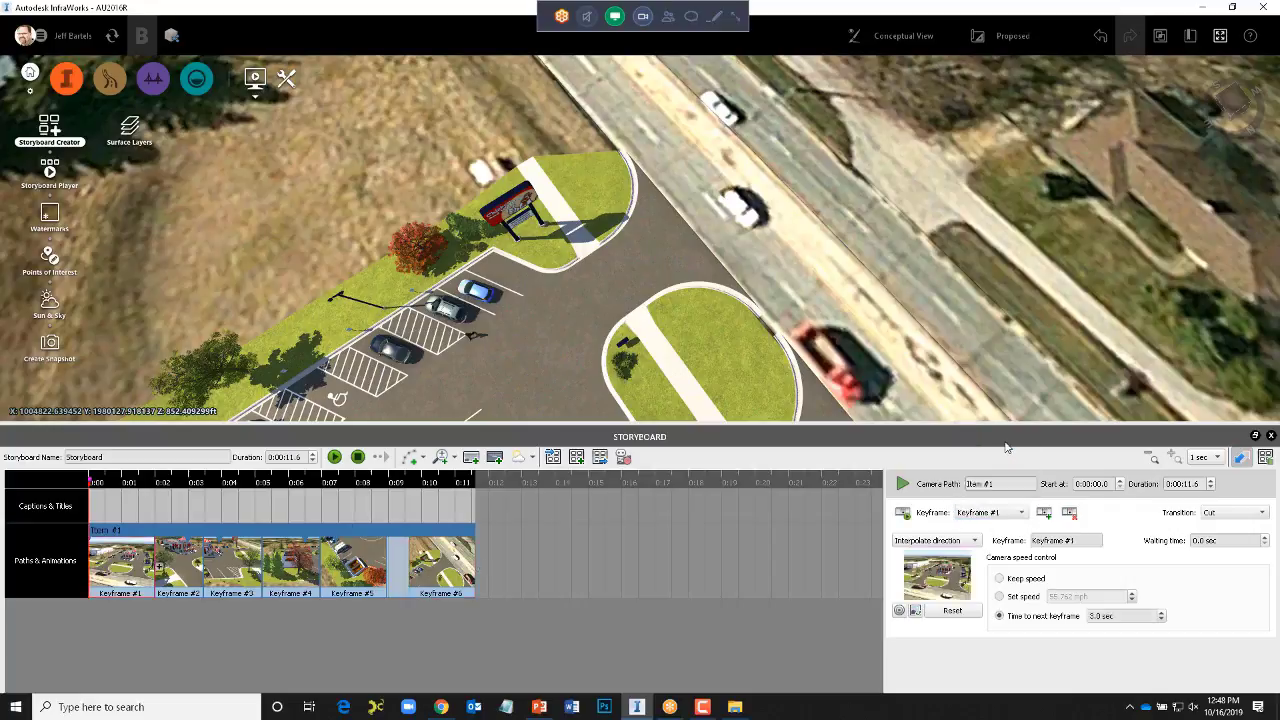
click(999, 597)
drag(1104, 597, 1047, 598)
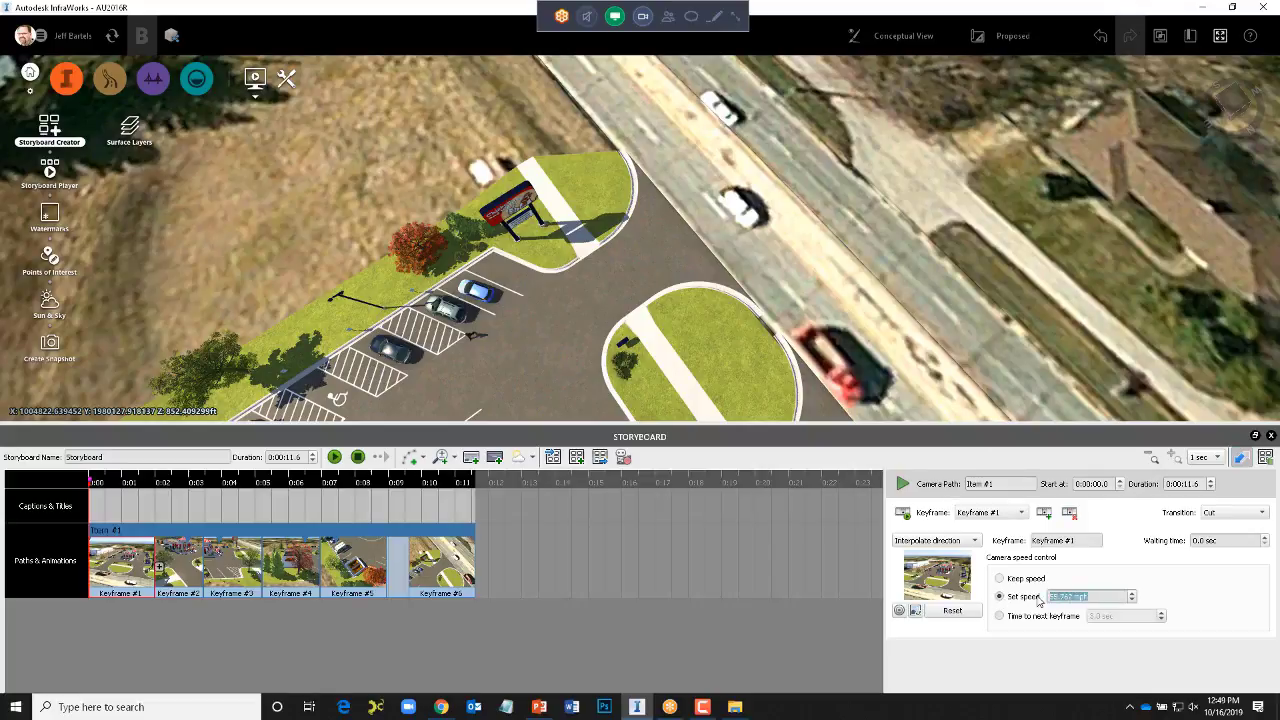
drag(1092, 595, 1050, 596)
text(15)
key(Return)
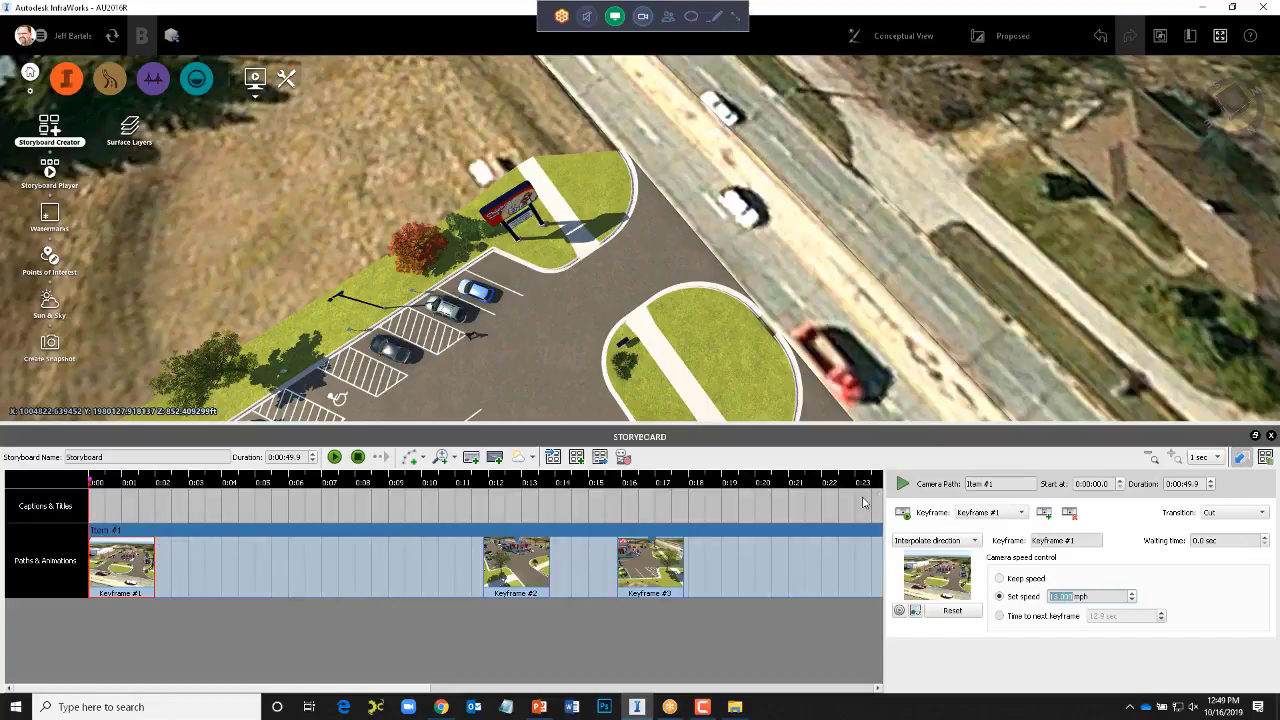
- Play and stop the storyboard animation, clear the parking lot coverage selection and close the storyboard
click(334, 456)
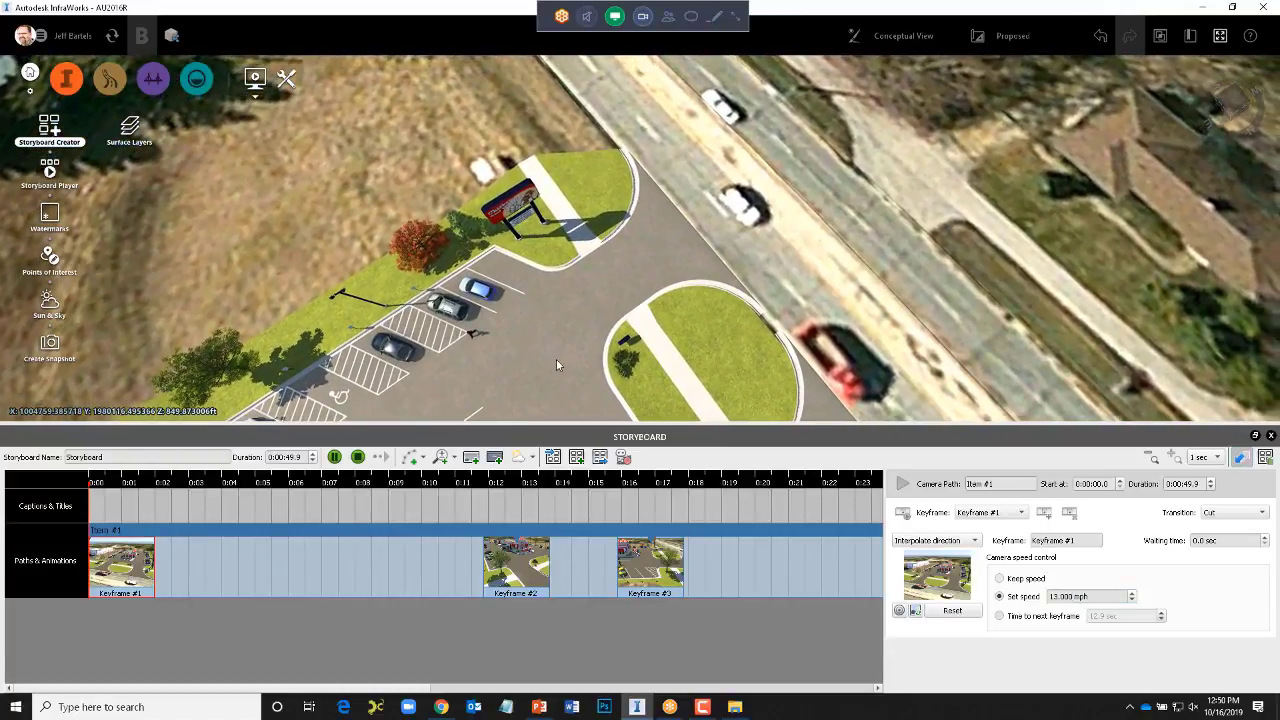
click(556, 359)
click(358, 457)
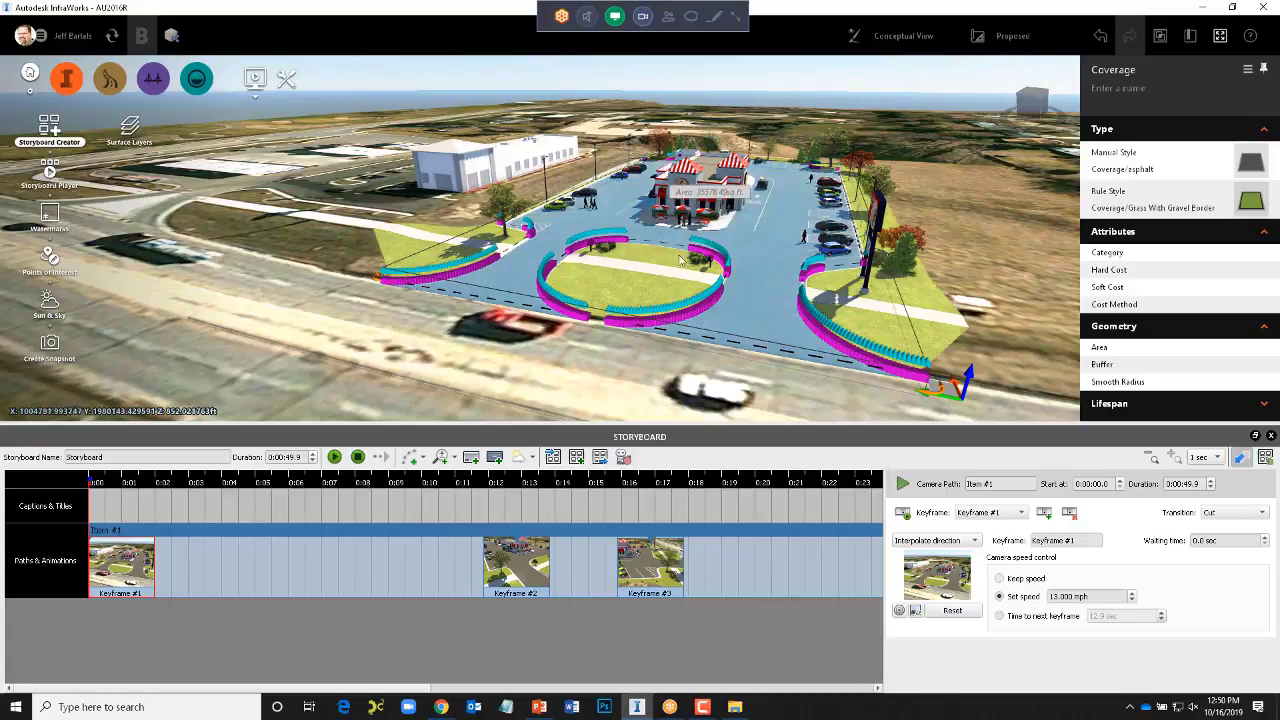
click(907, 110)
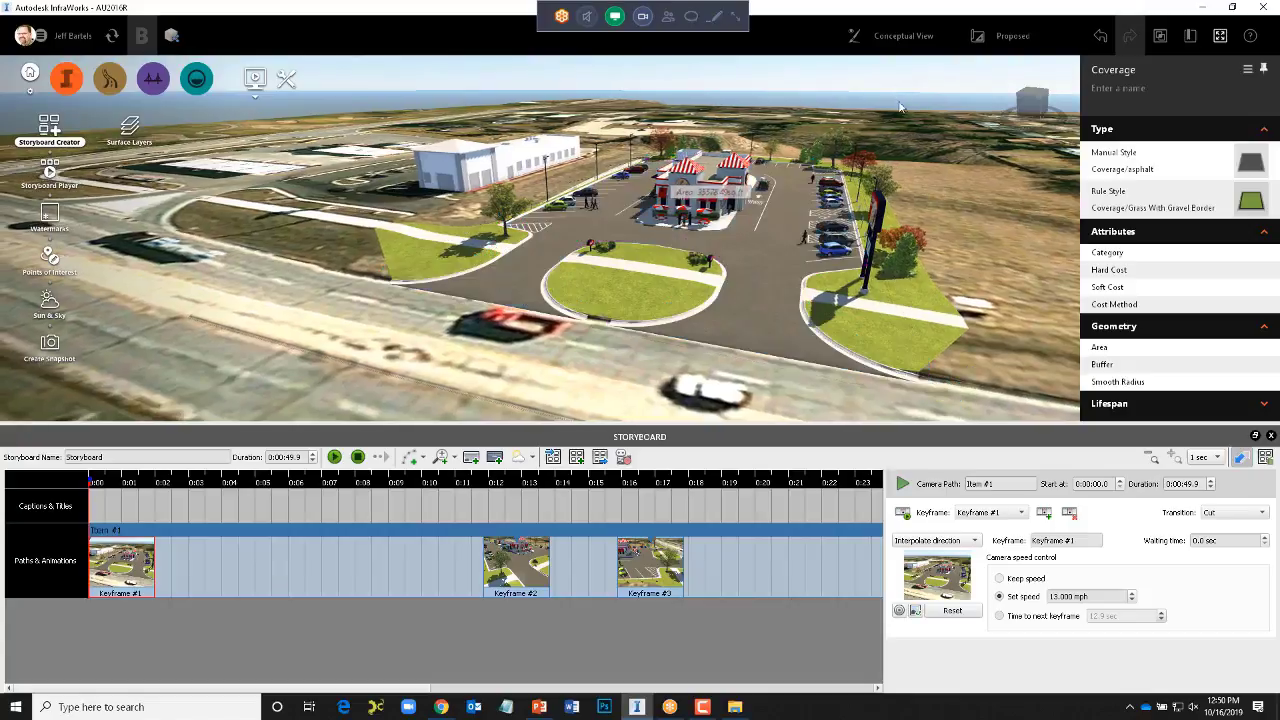
middle_drag(826, 318, 1000, 365)
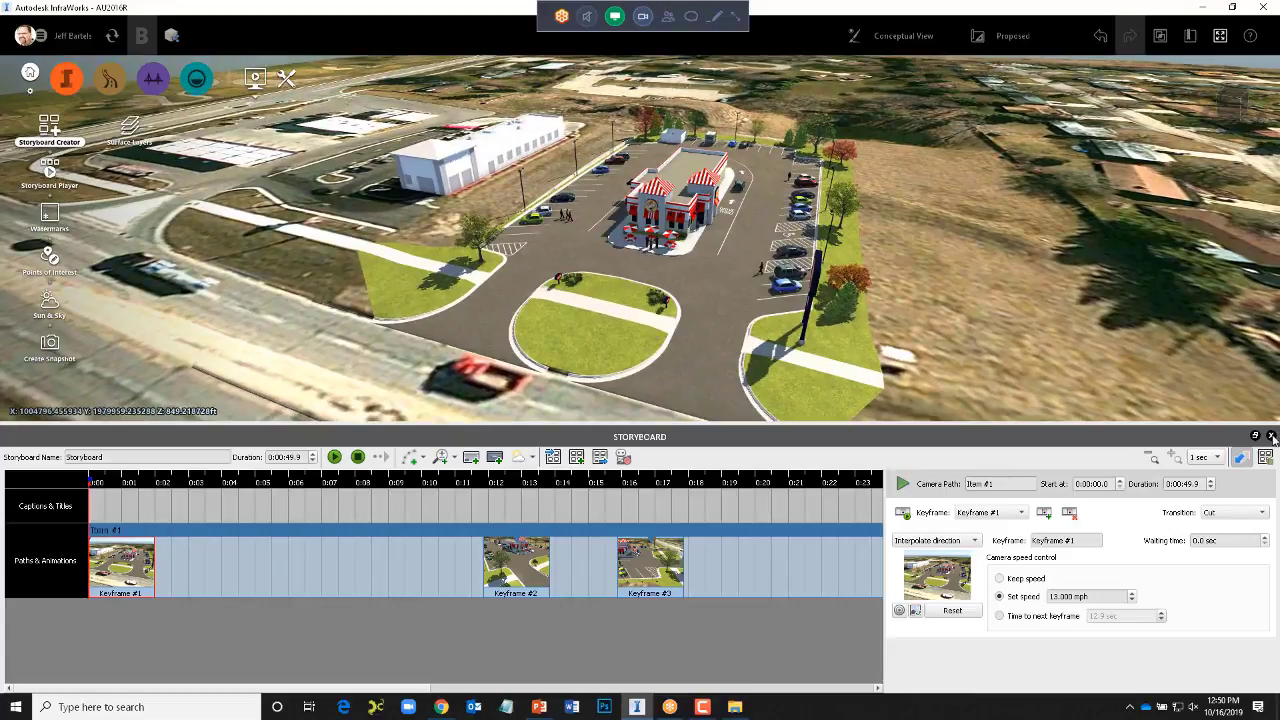
click(1271, 437)
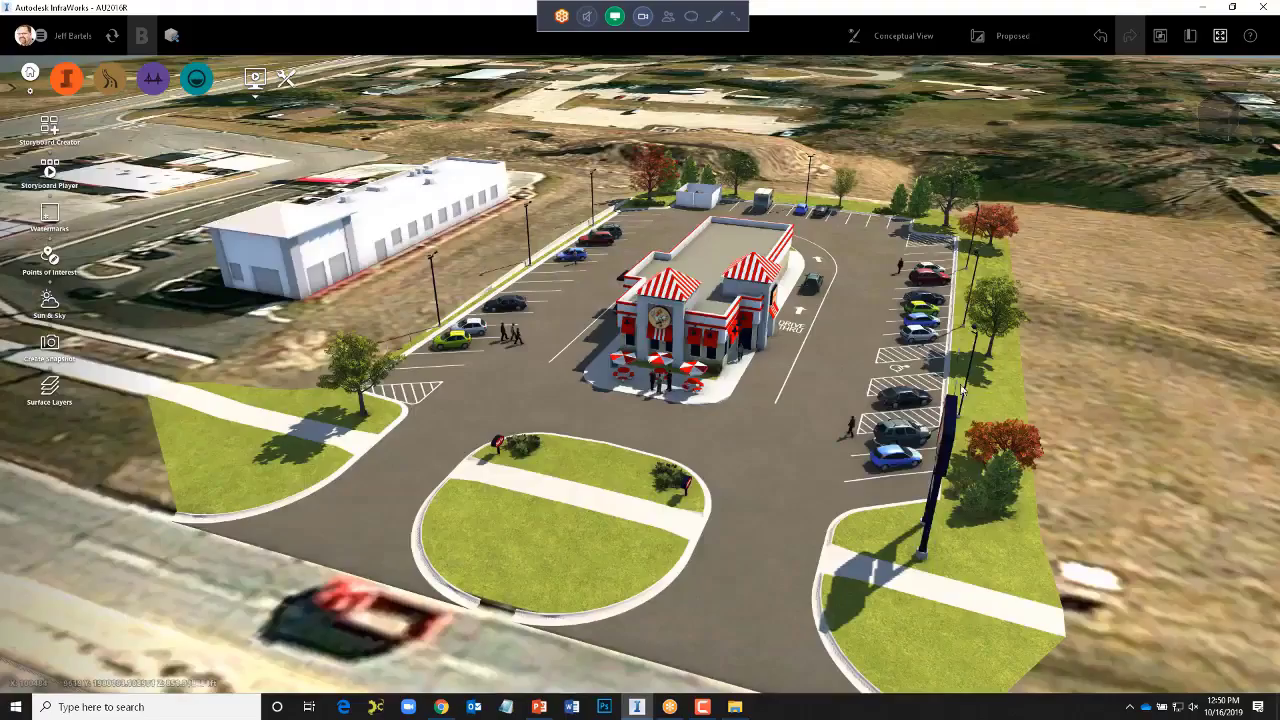
- Export a bounding-box area around the restaurant site, road and neighboring lots to a single 3D model file, IM_Export.fbx, on the Desktop
scroll(694, 551, up, 5)
scroll(745, 480, down, 10)
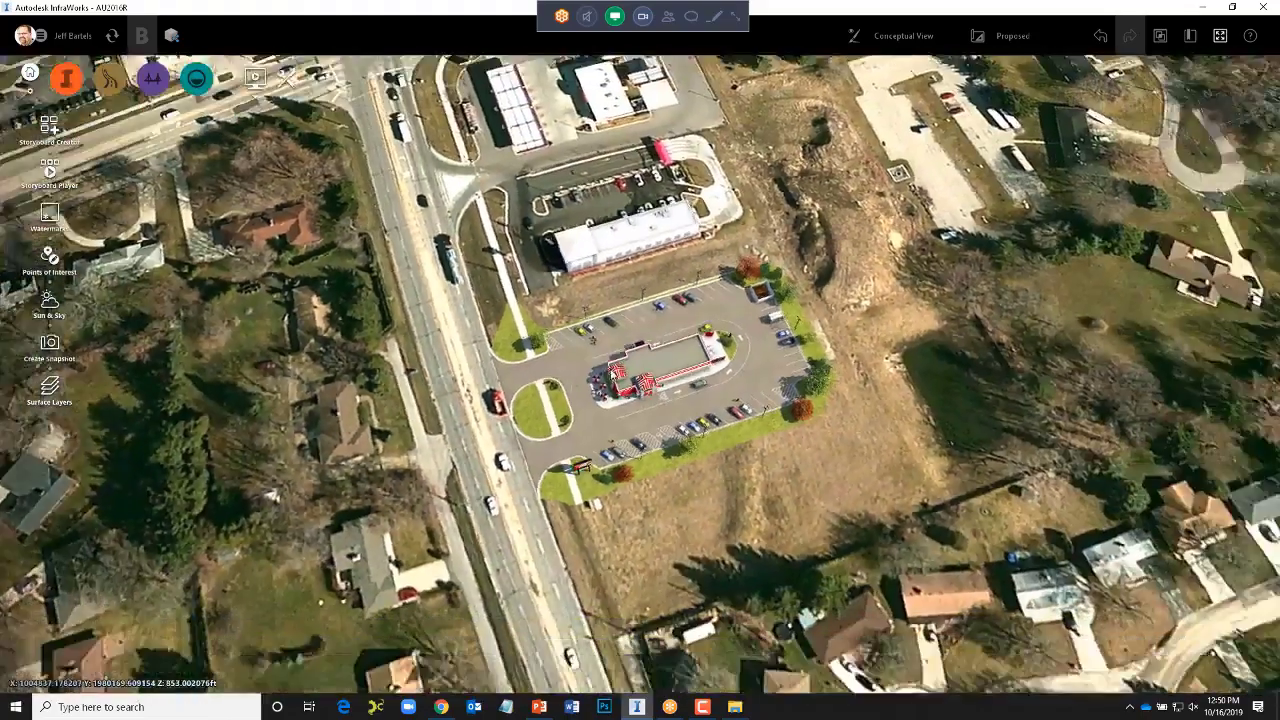
middle_drag(560, 610, 561, 524)
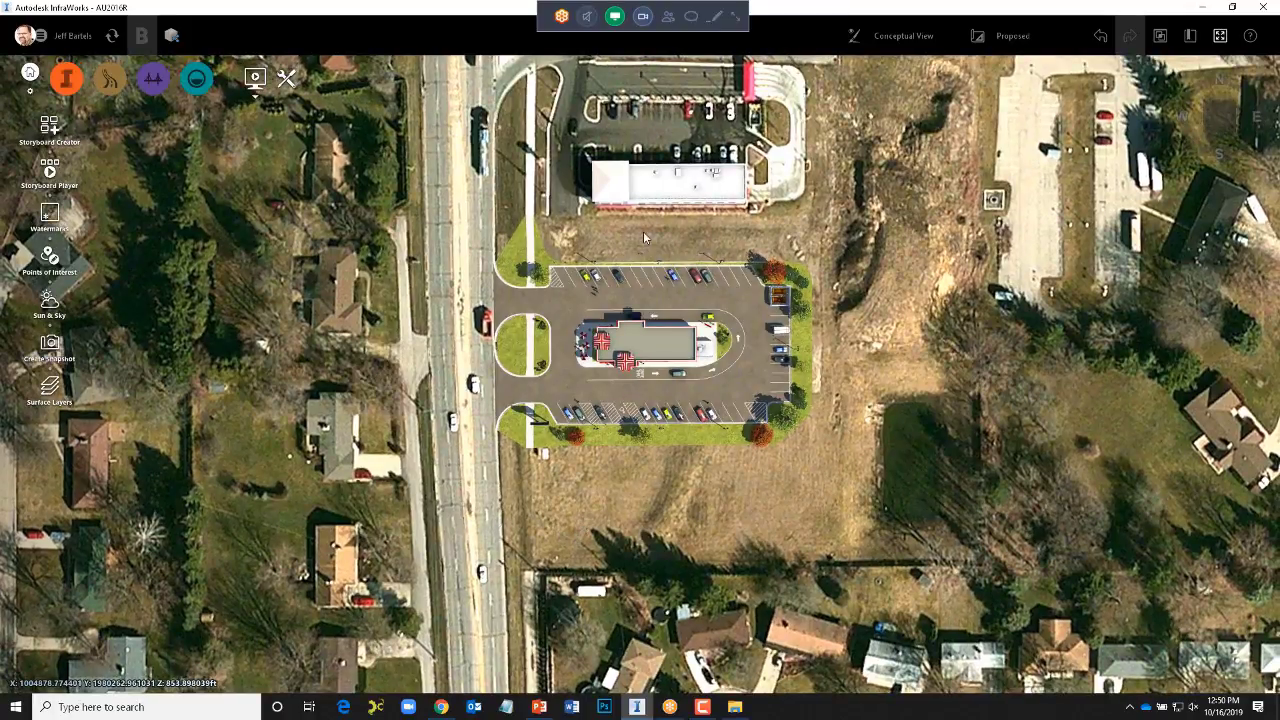
scroll(637, 248, up, 2)
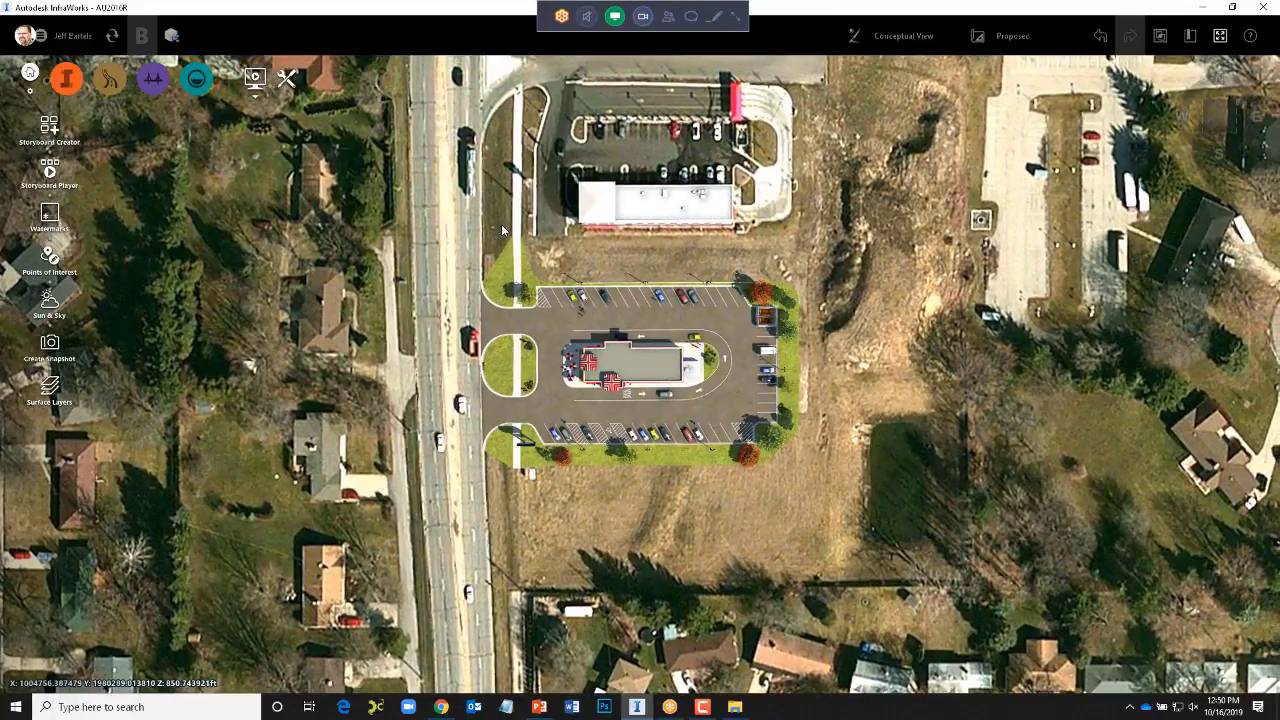
click(287, 83)
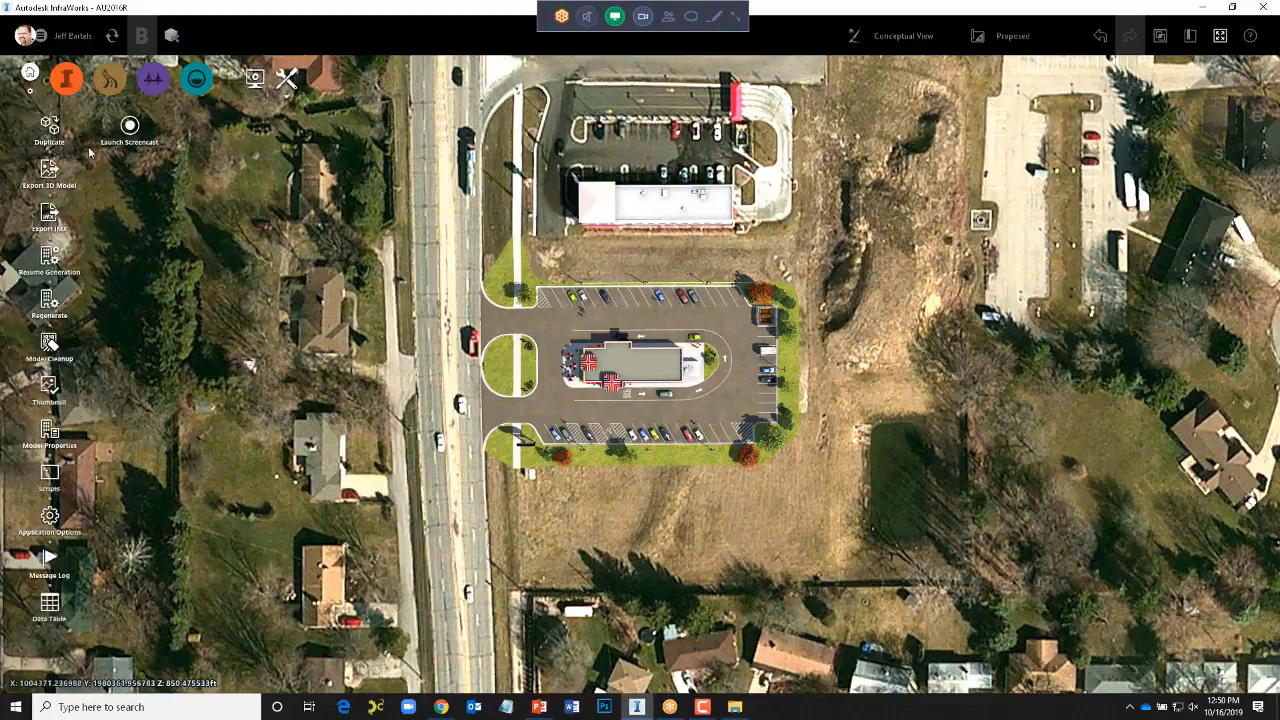
click(50, 170)
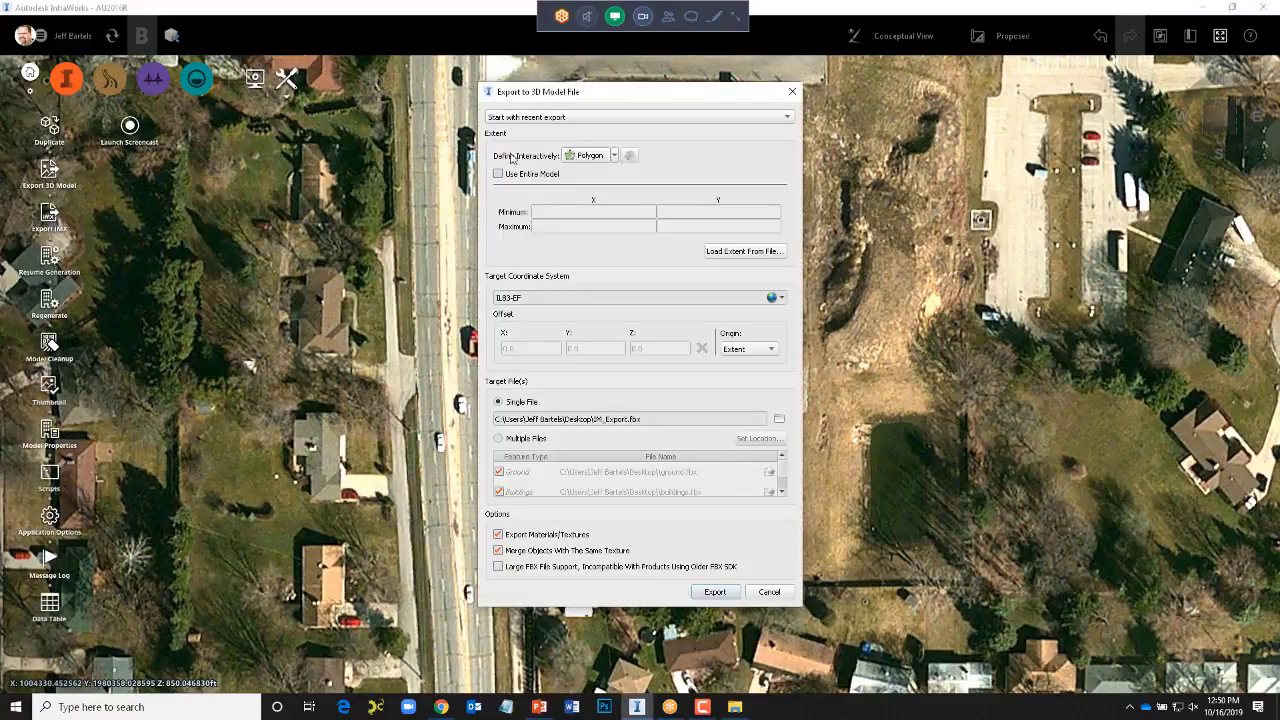
click(613, 157)
click(590, 168)
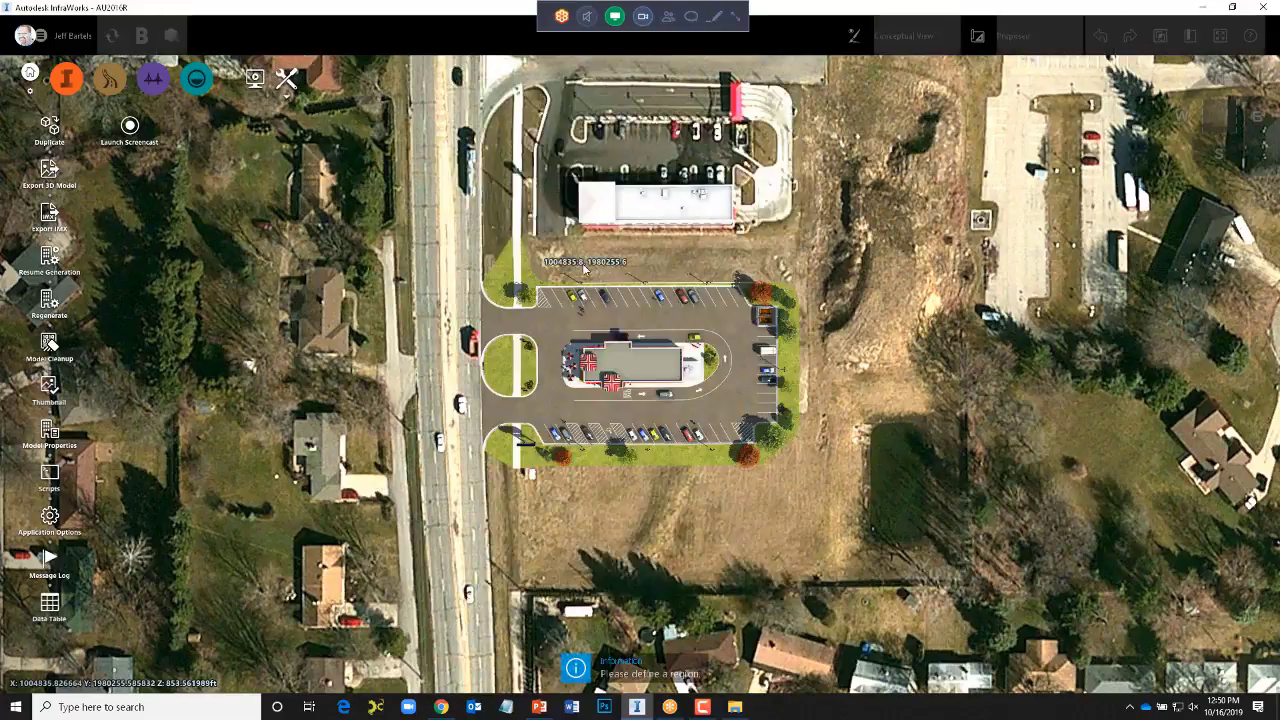
click(308, 124)
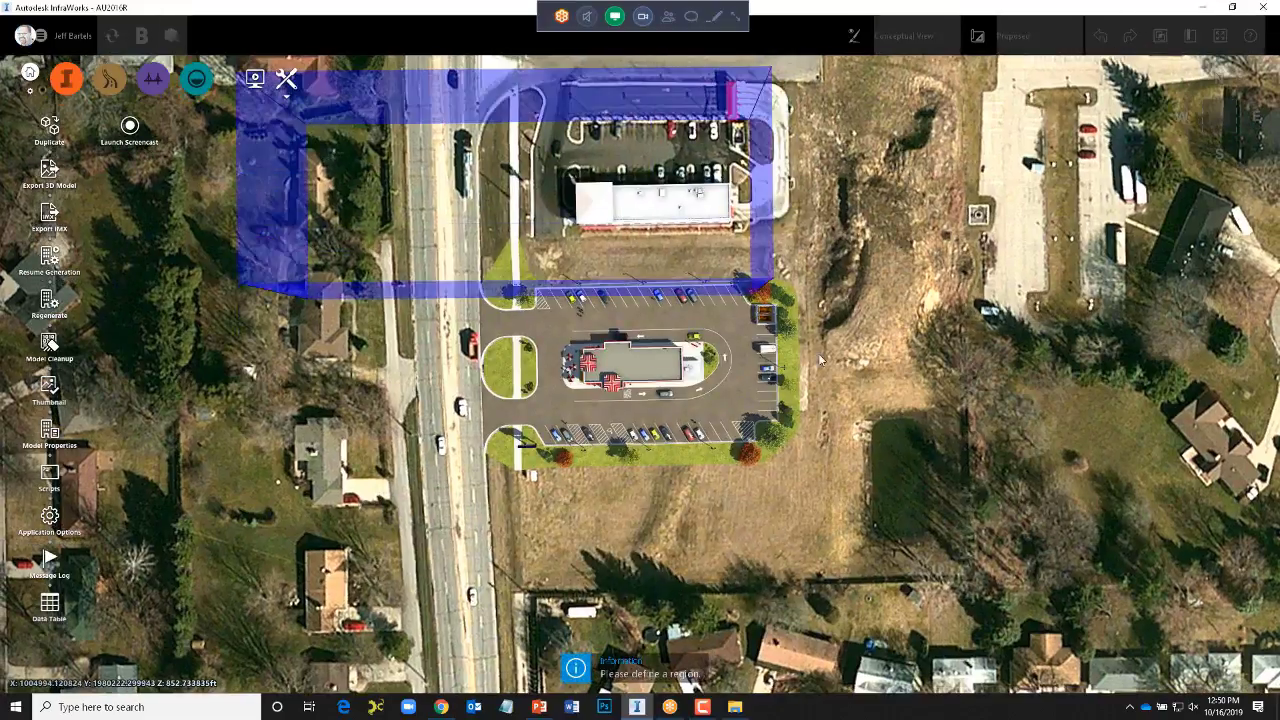
click(1006, 614)
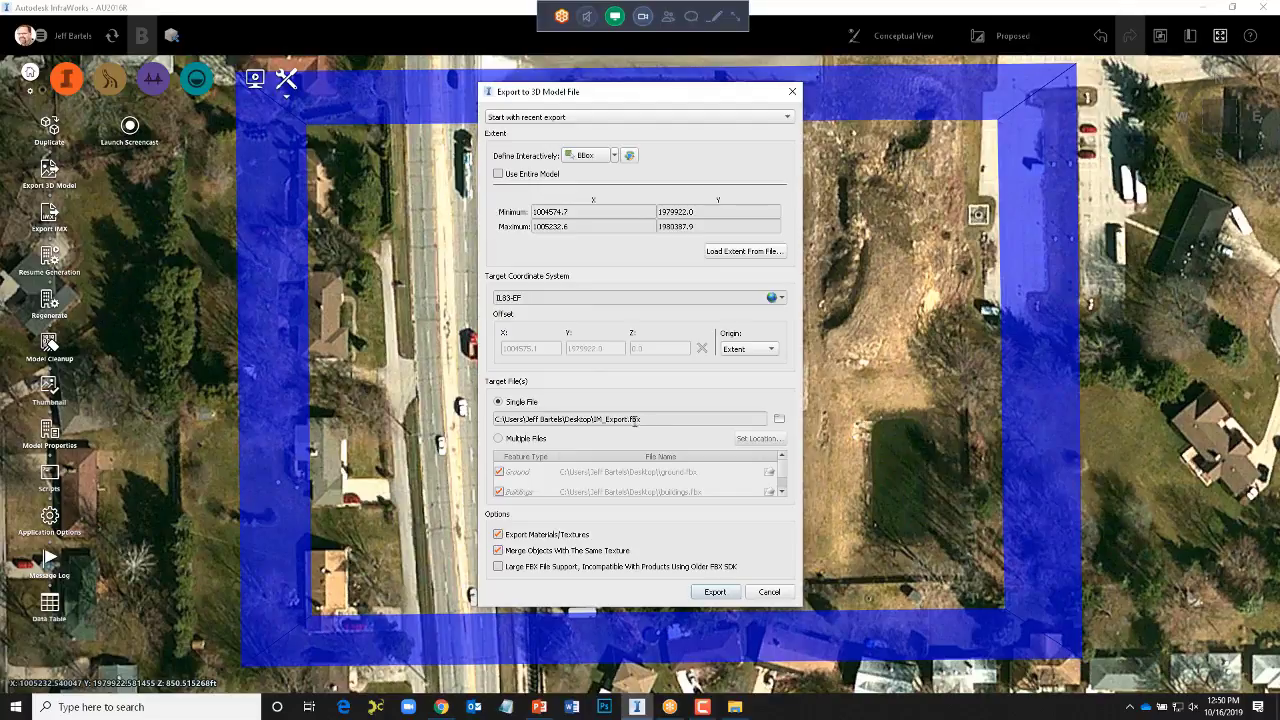
click(714, 593)
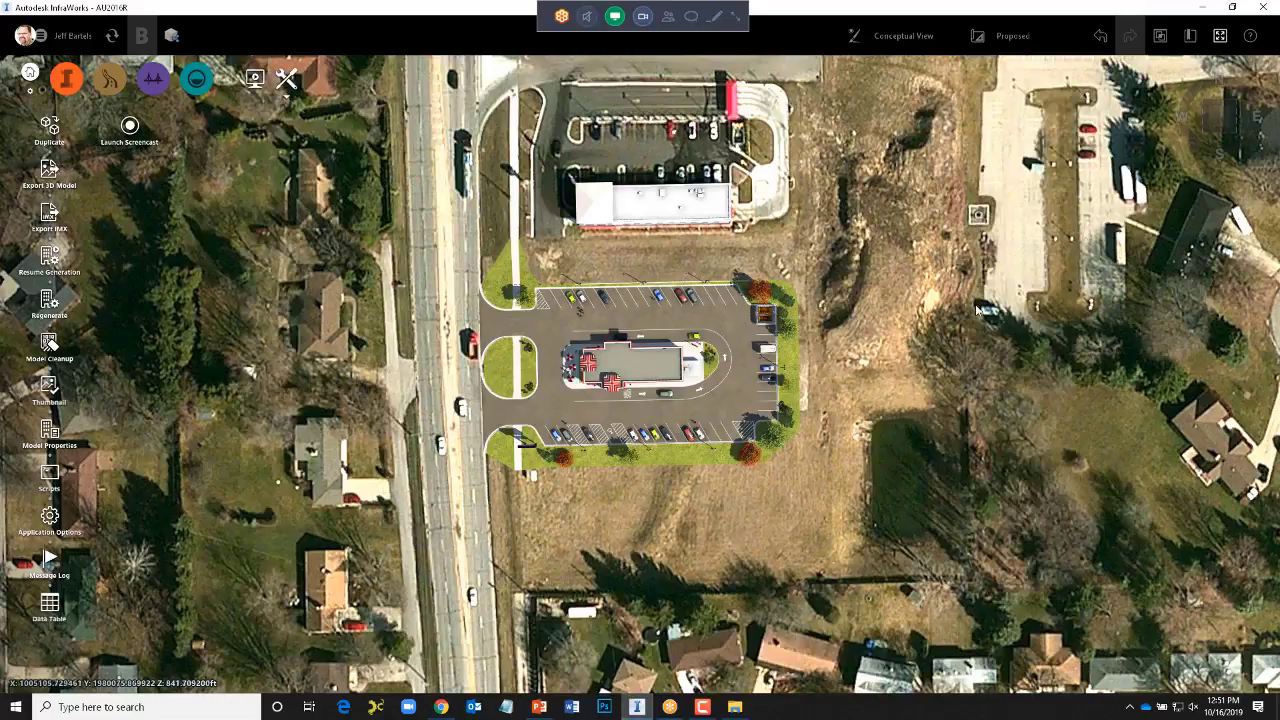
- Close InfraWorks and the 03_Formit folder window, and launch Navisworks Manage 2020 from the desktop
click(1263, 9)
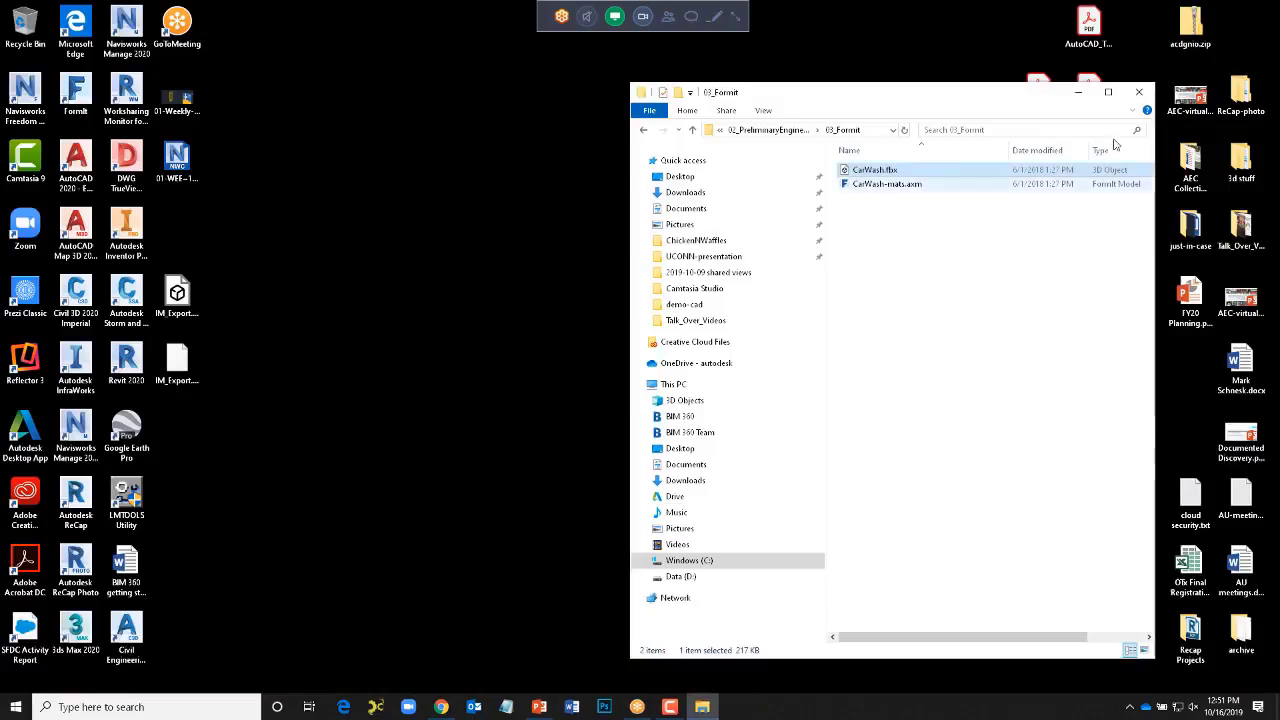
click(1138, 92)
double_click(125, 25)
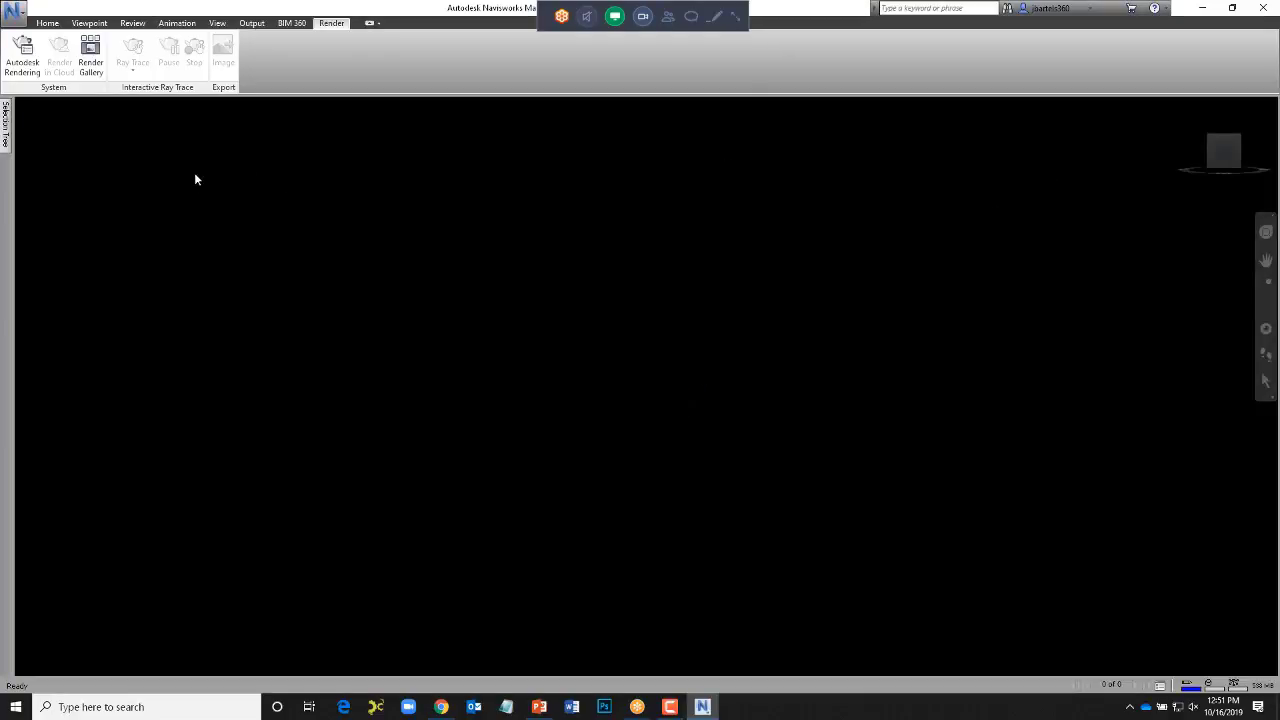
- Open the exported IM_Export.fbx model from the Desktop
click(18, 18)
mouse_move(44, 76)
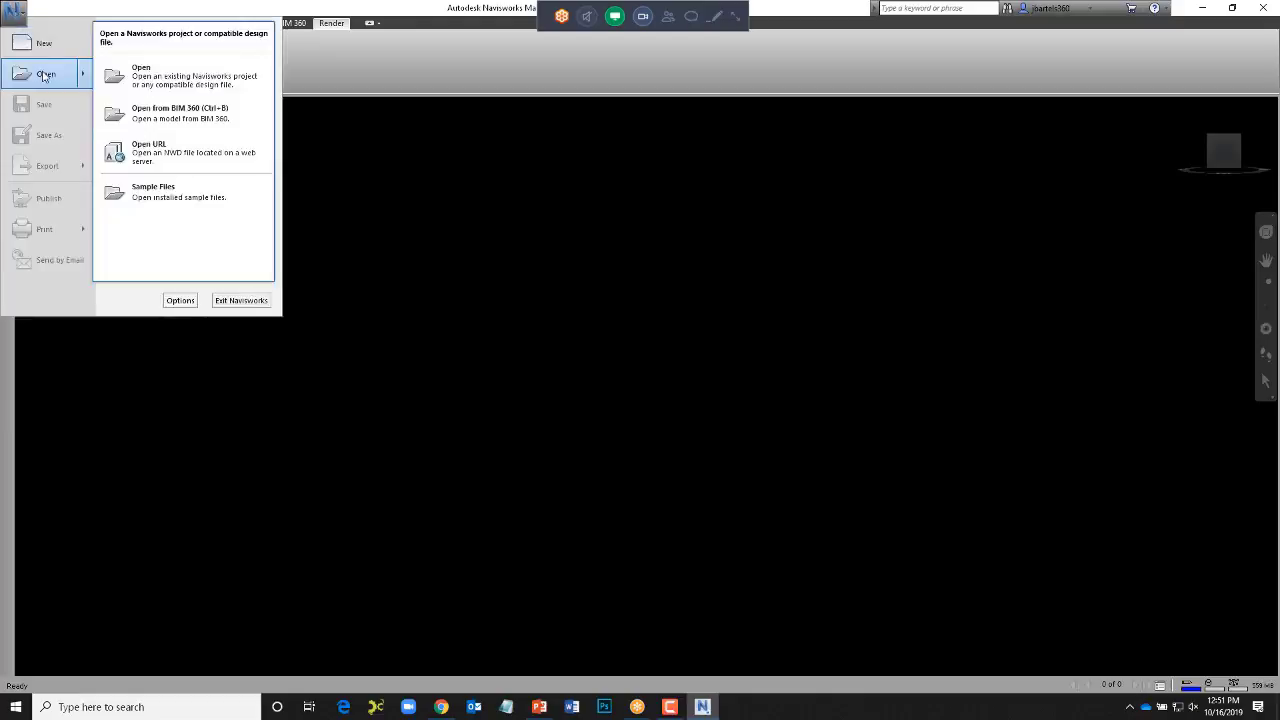
click(44, 76)
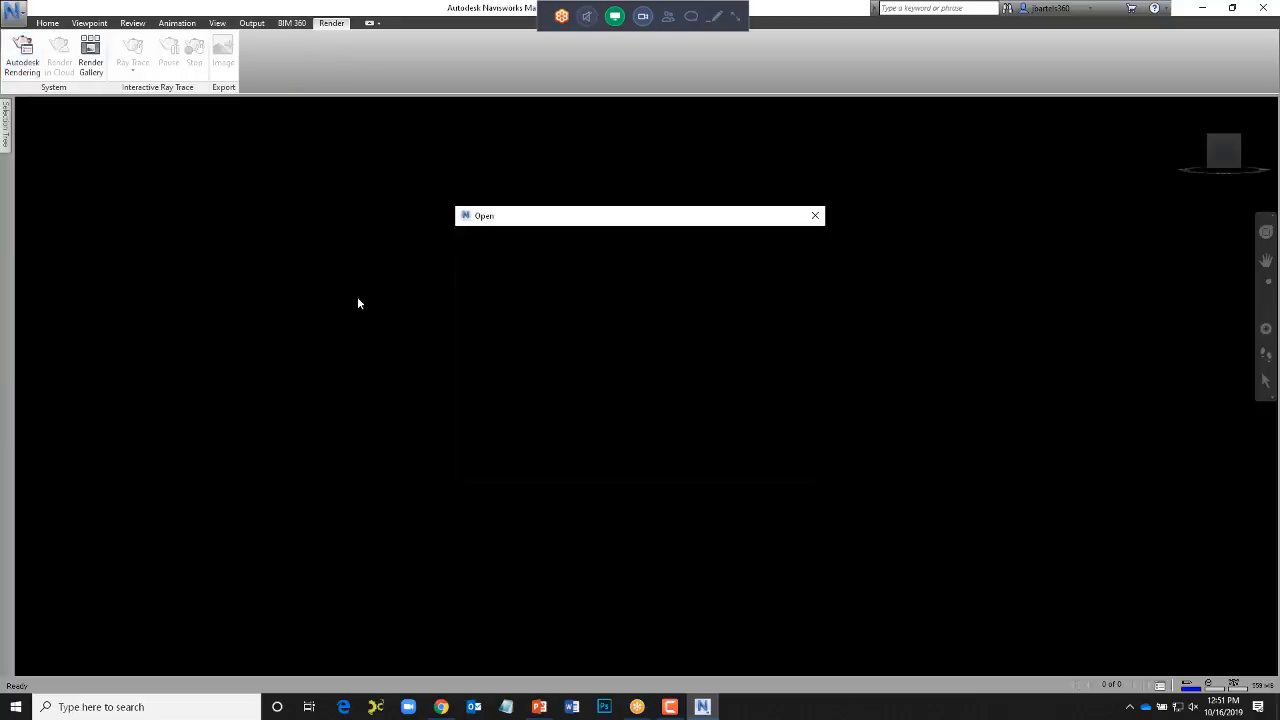
drag(817, 280, 827, 408)
click(558, 362)
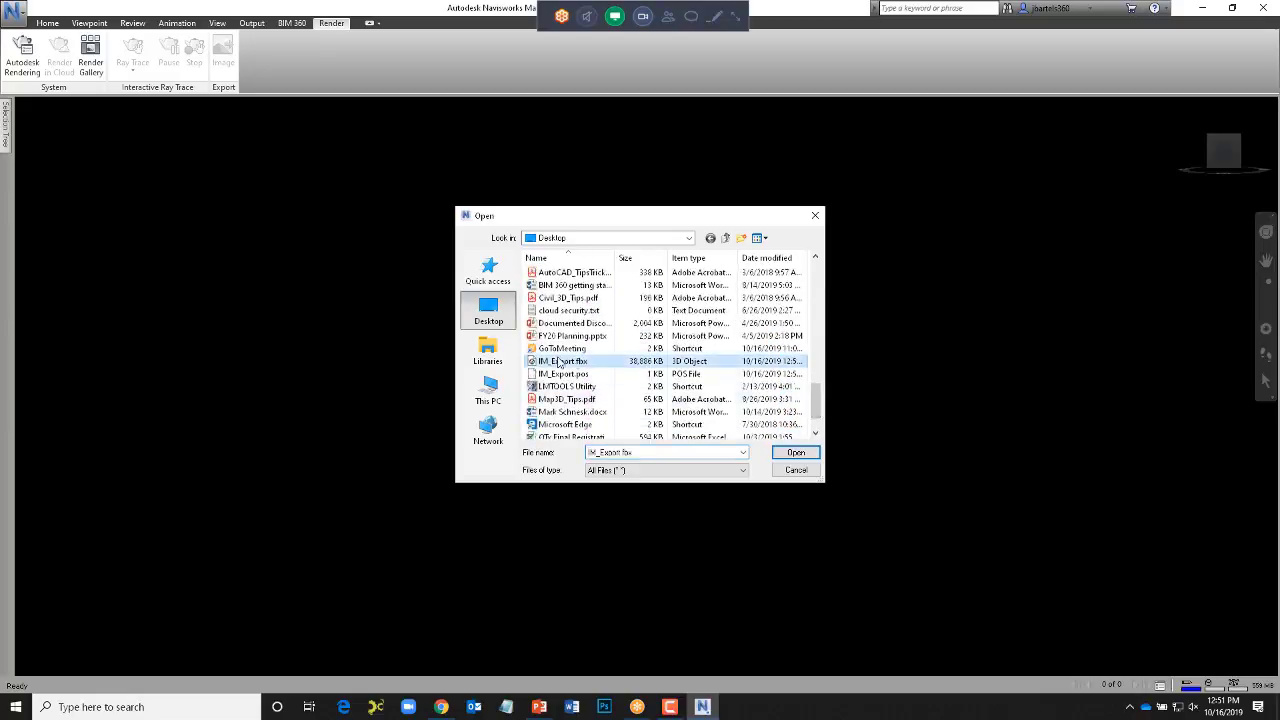
click(795, 452)
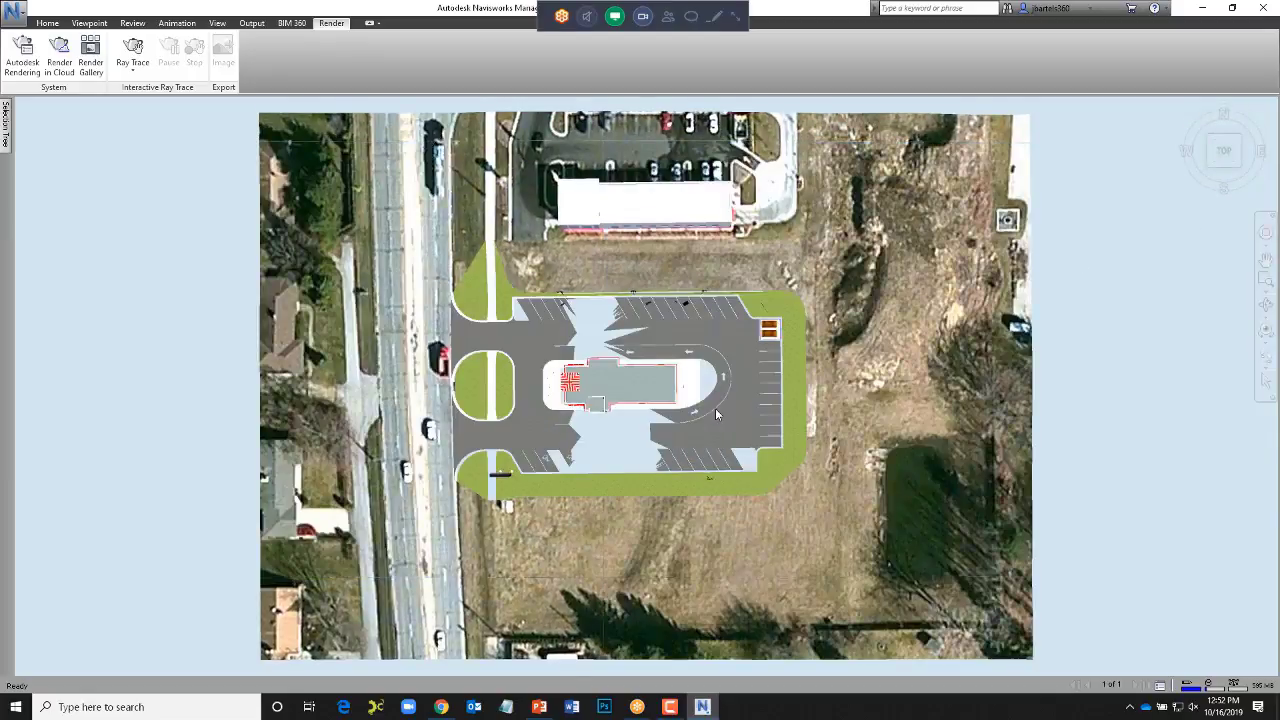
- Set the model units of IM_Export.fbx to Feet in its Units and Transform settings
click(7, 124)
click(72, 140)
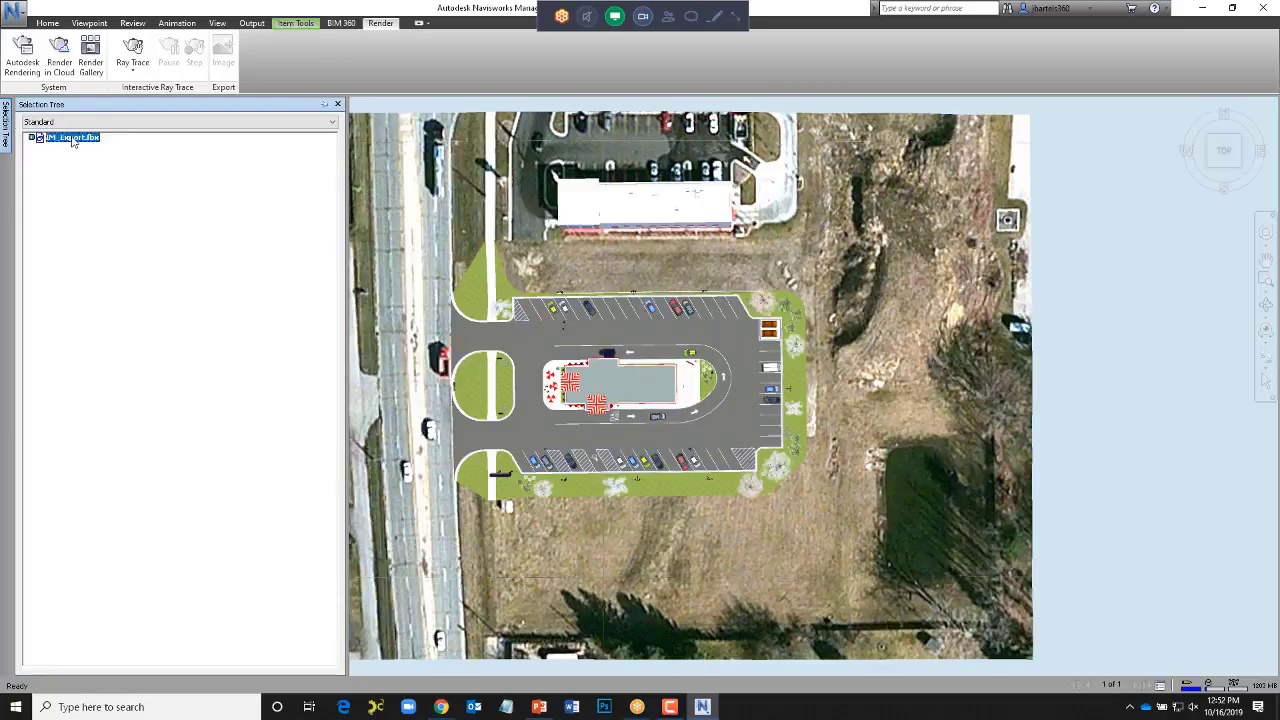
right_click(72, 141)
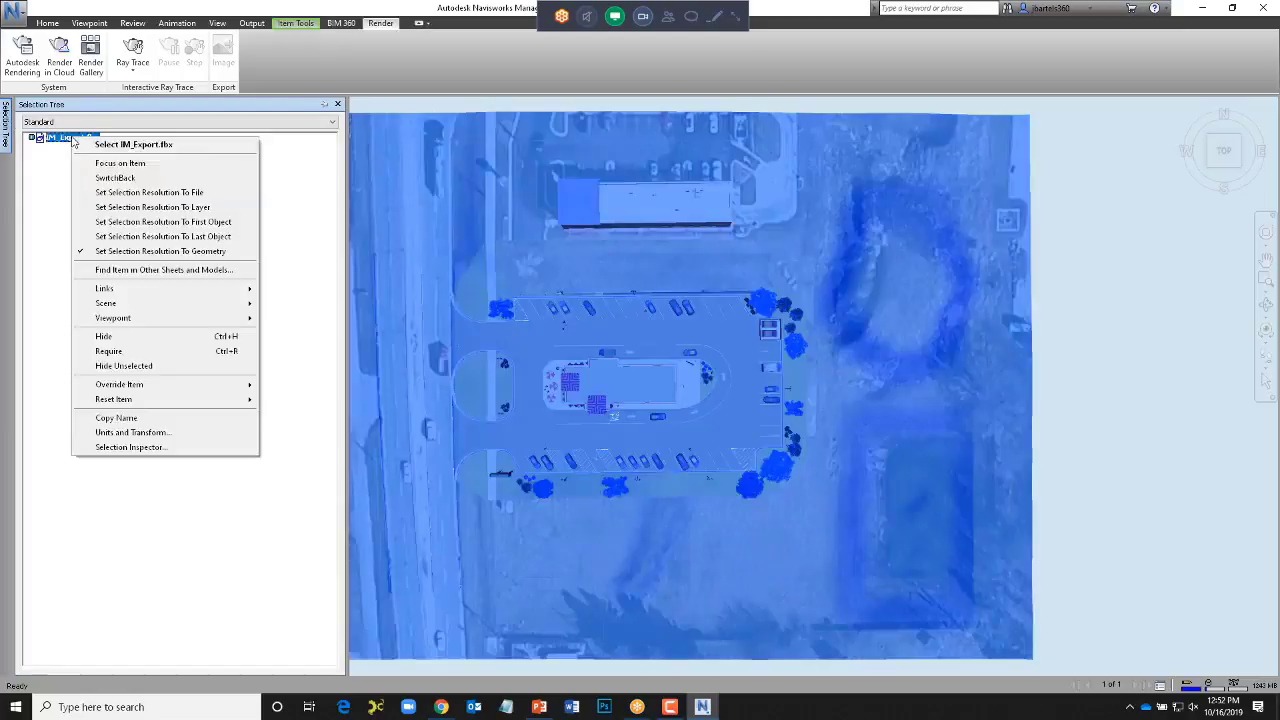
click(126, 432)
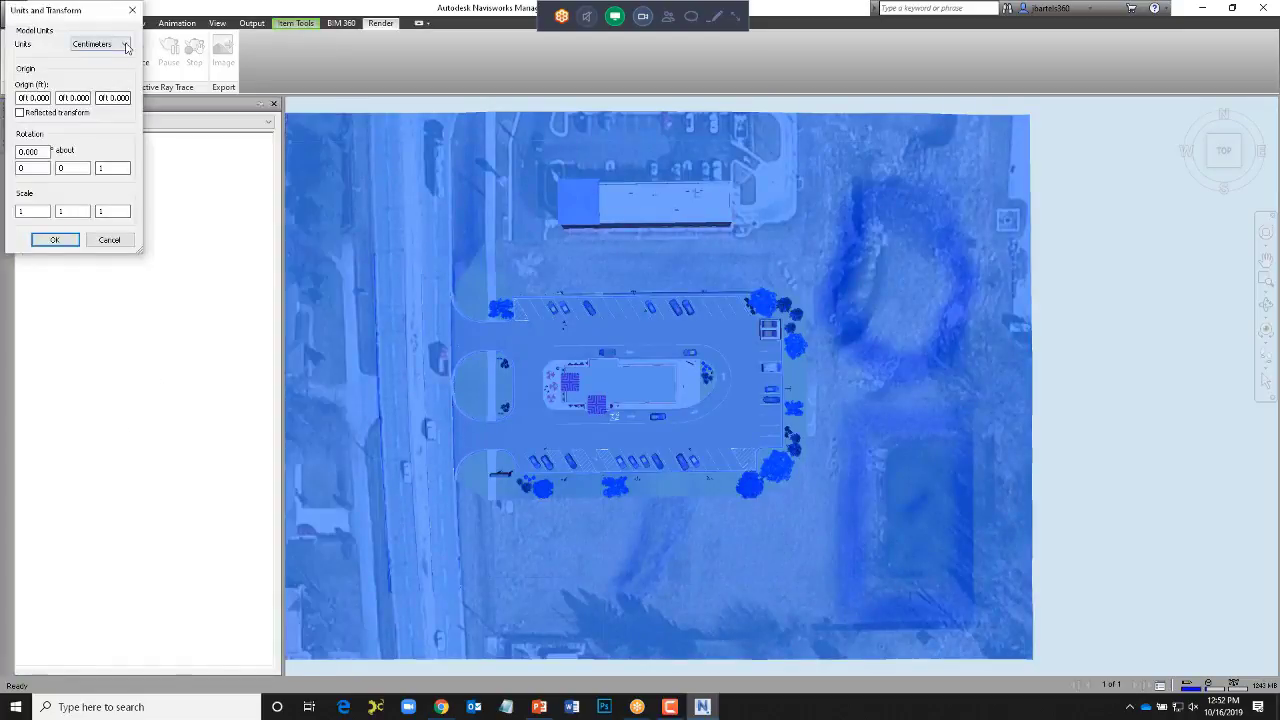
click(126, 46)
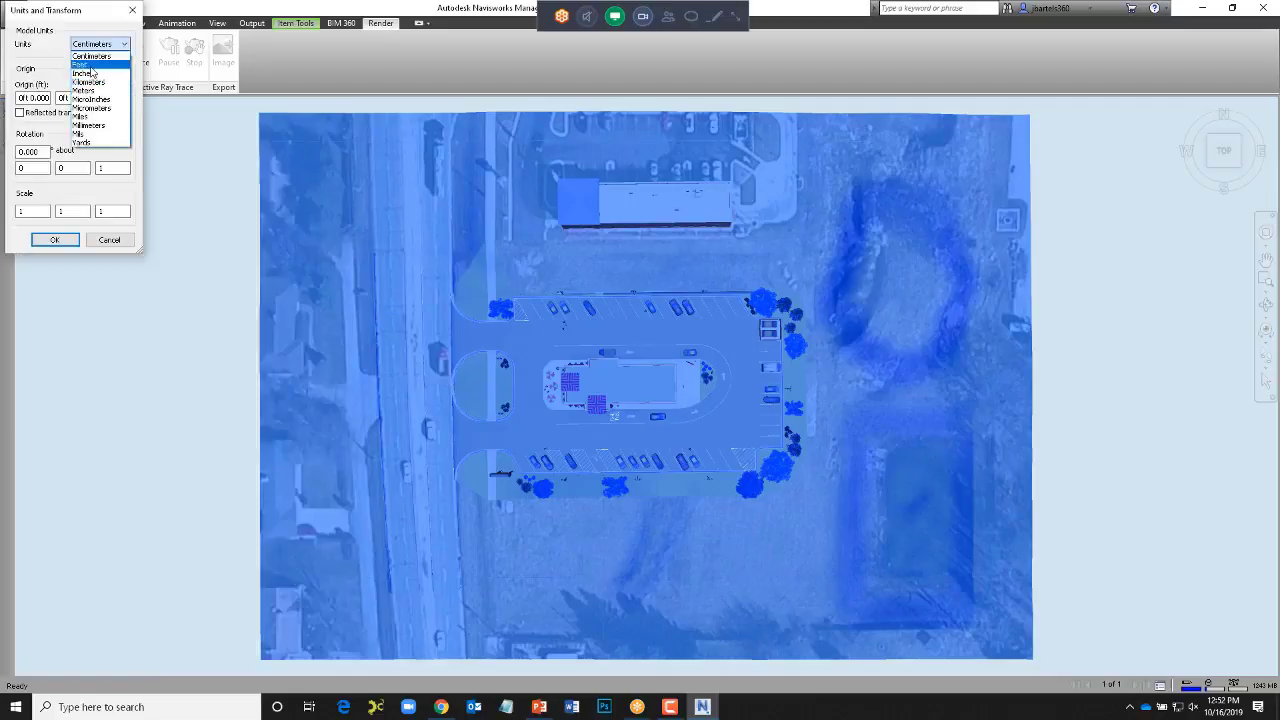
click(90, 65)
click(55, 240)
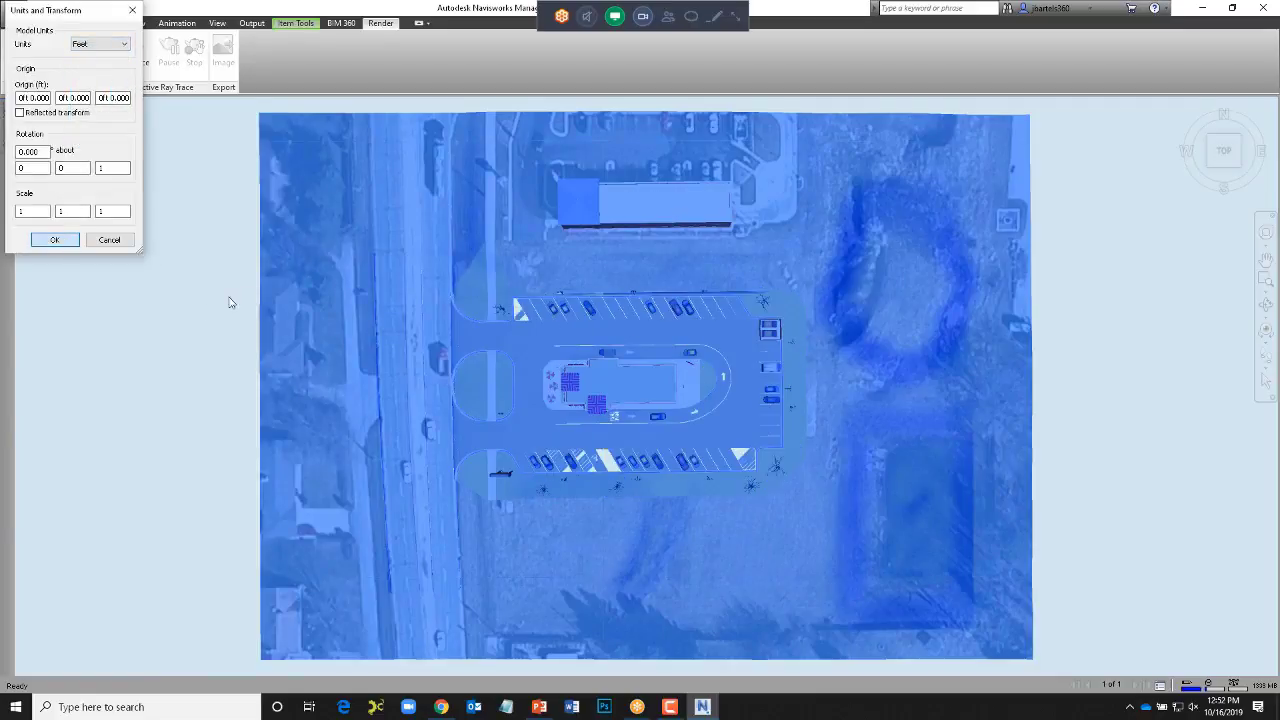
click(180, 313)
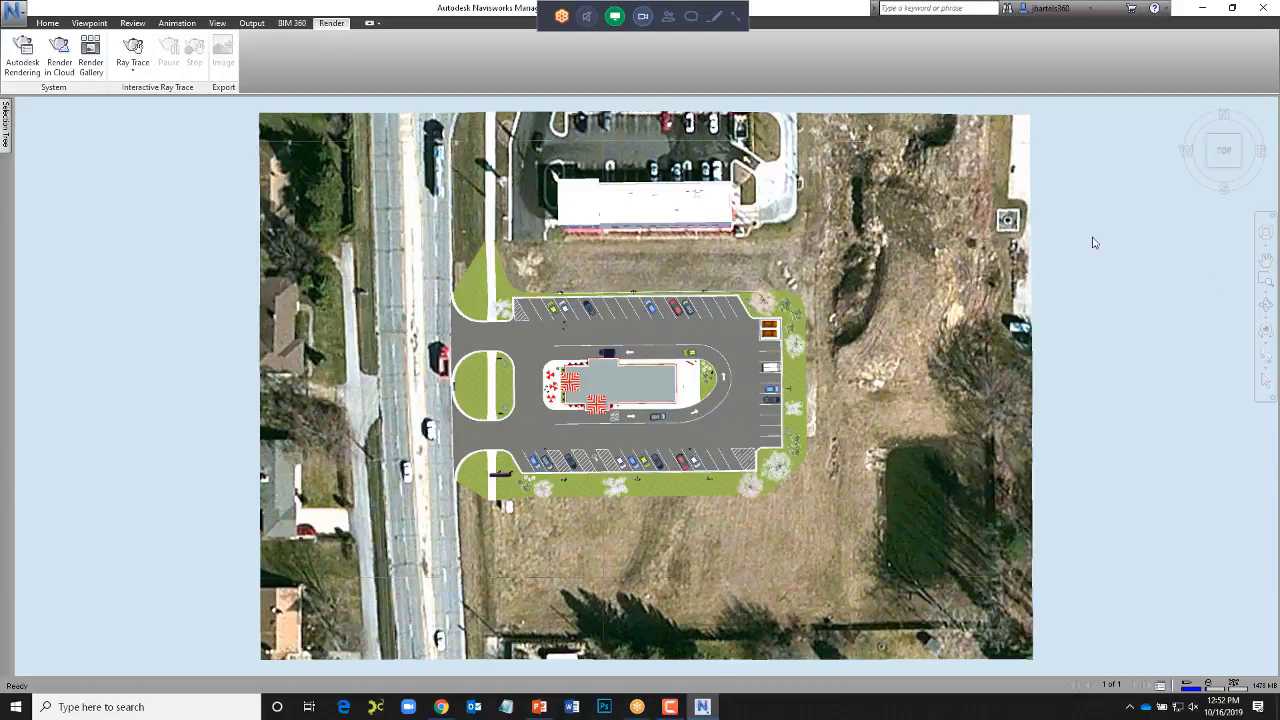
- Orbit from the plan view to a low perspective of the restaurant entrance, with the Welcome sign in the foreground
click(1266, 306)
click(518, 432)
drag(506, 437, 509, 427)
key(ctrl+z)
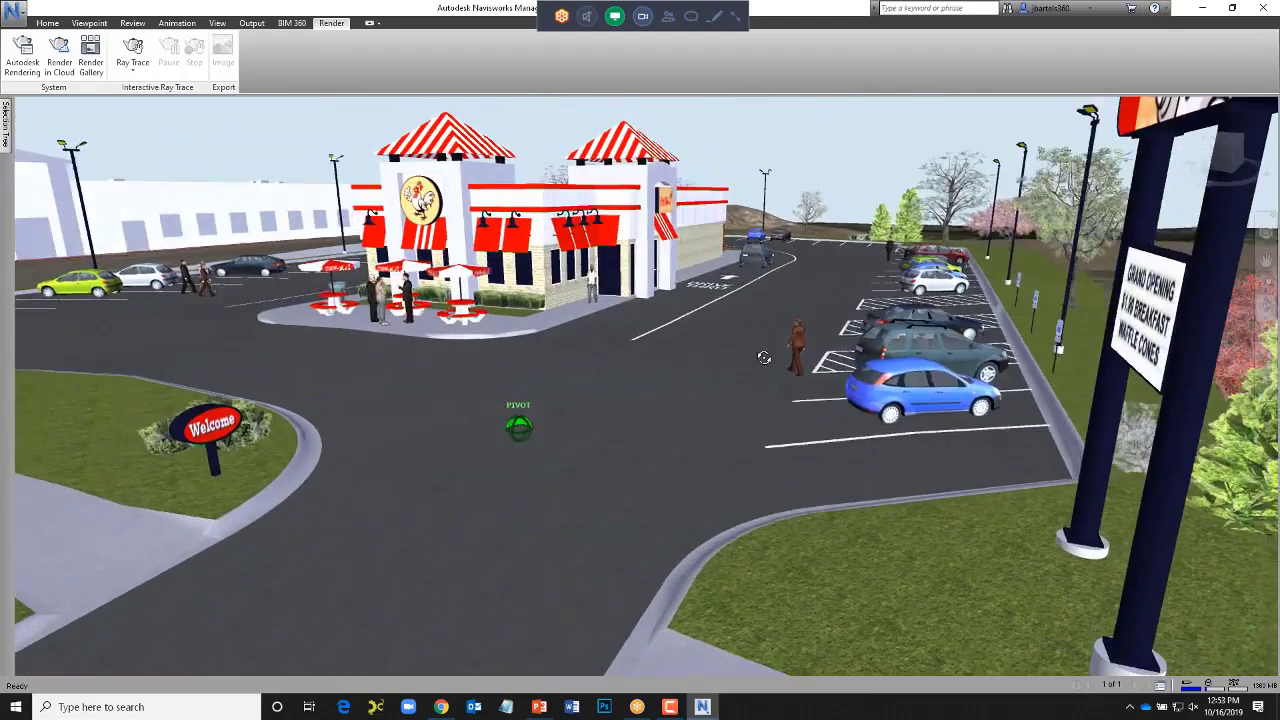
drag(452, 368, 488, 403)
shift+middle_drag(543, 397, 427, 418)
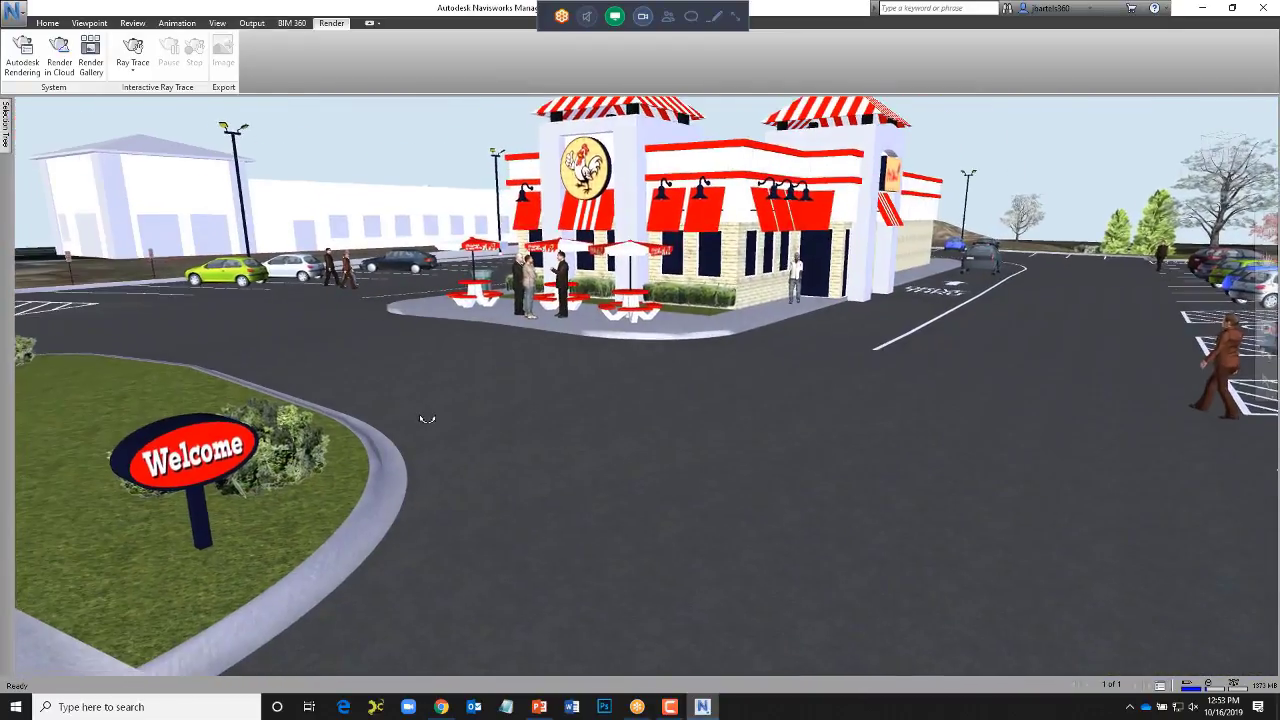
- Configure a cloud rendering of the current view as a Stereo Panorama with Final quality and 2048 px width, and dismiss it without rendering
click(60, 56)
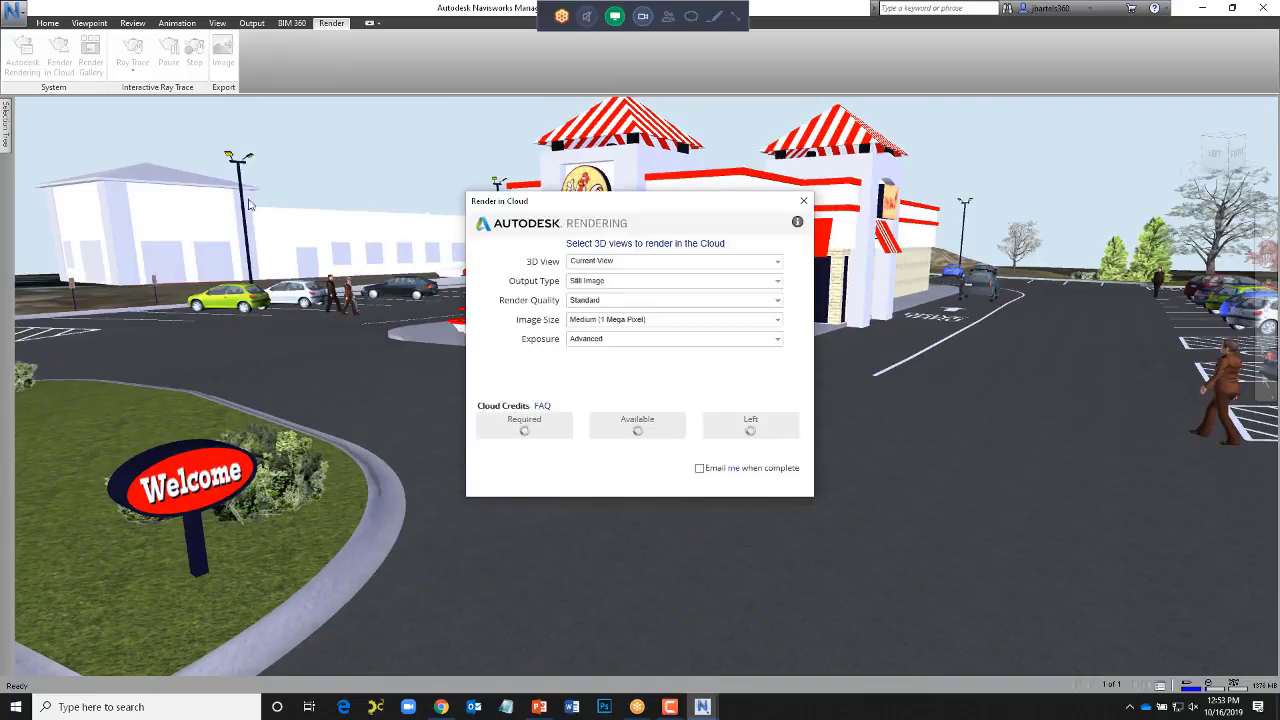
click(589, 281)
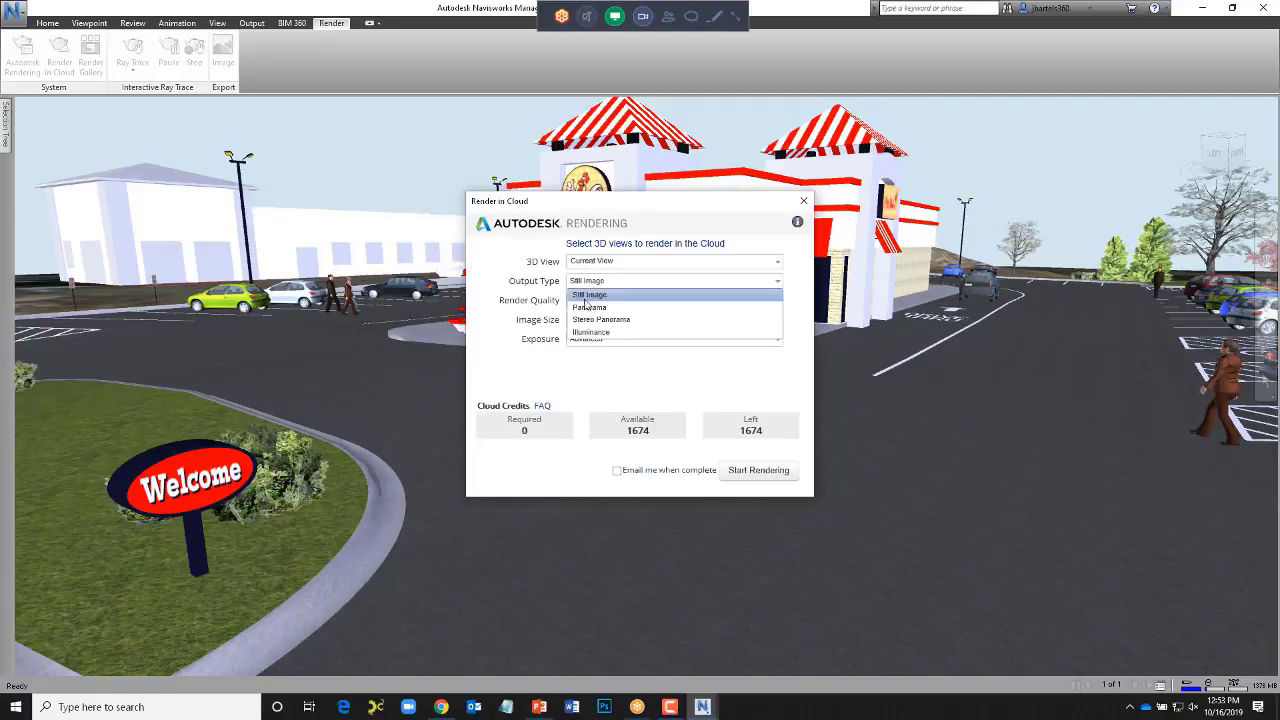
click(600, 316)
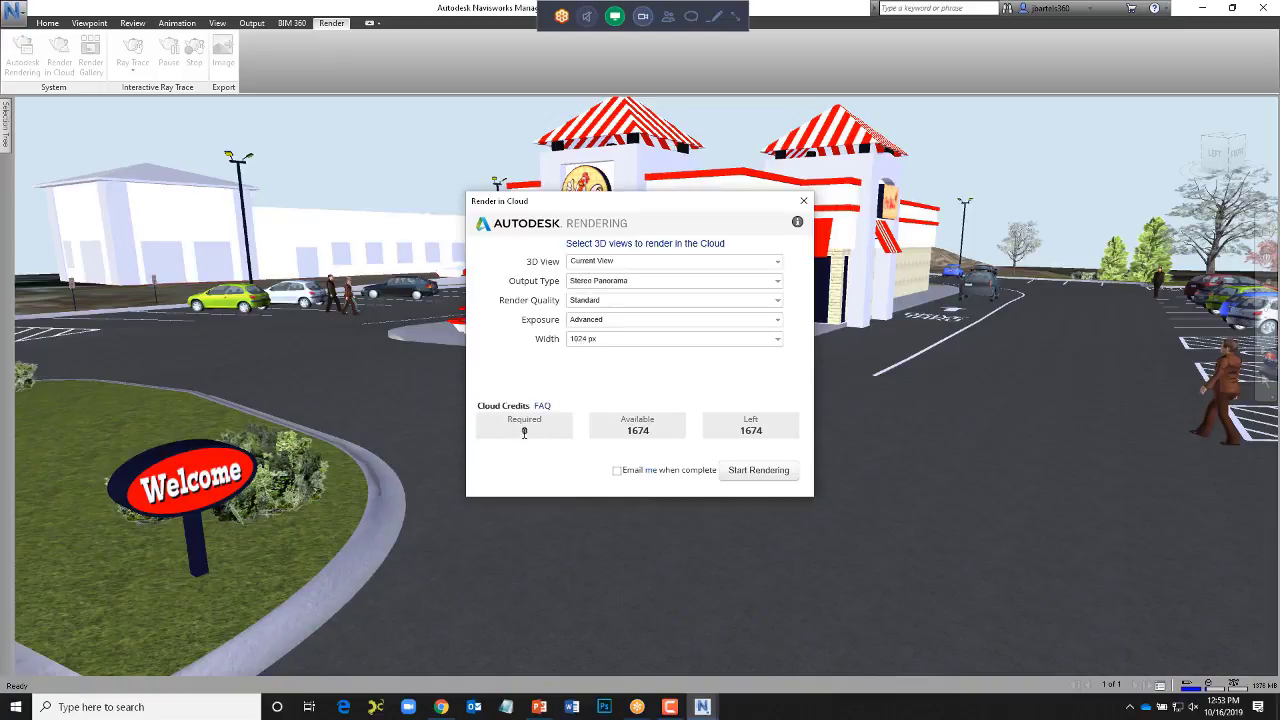
click(590, 301)
click(590, 329)
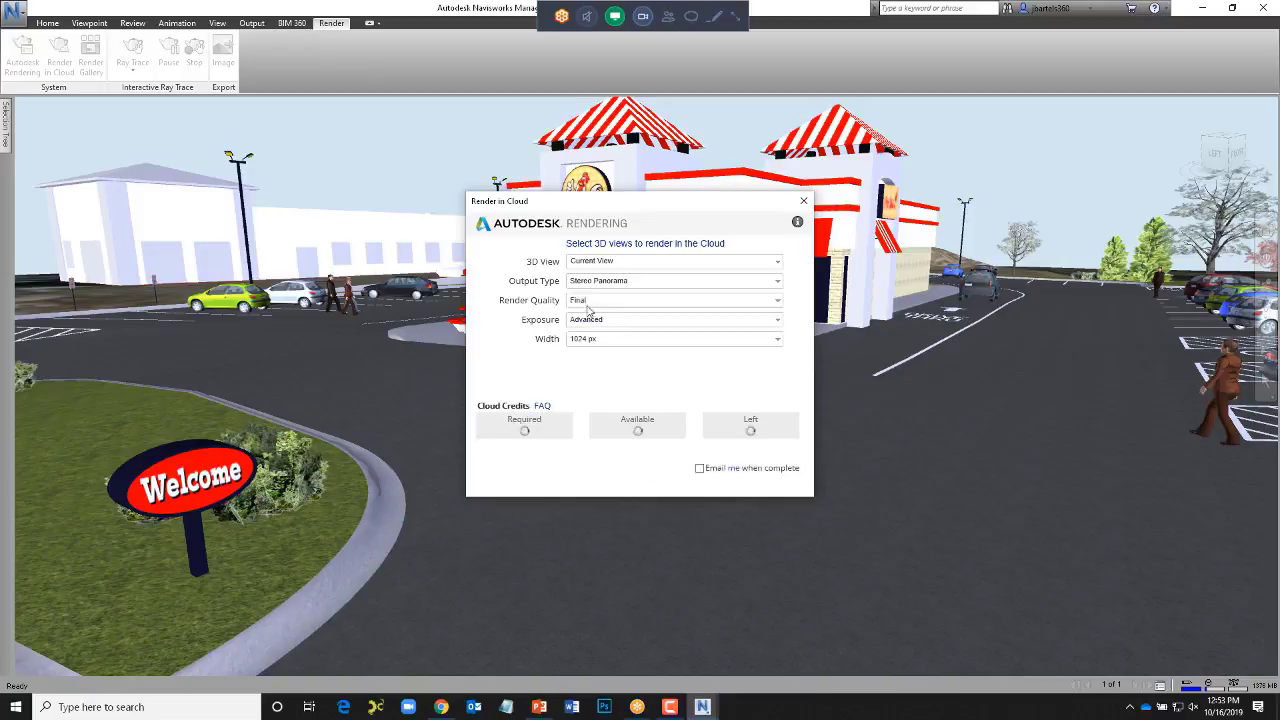
click(585, 340)
click(585, 390)
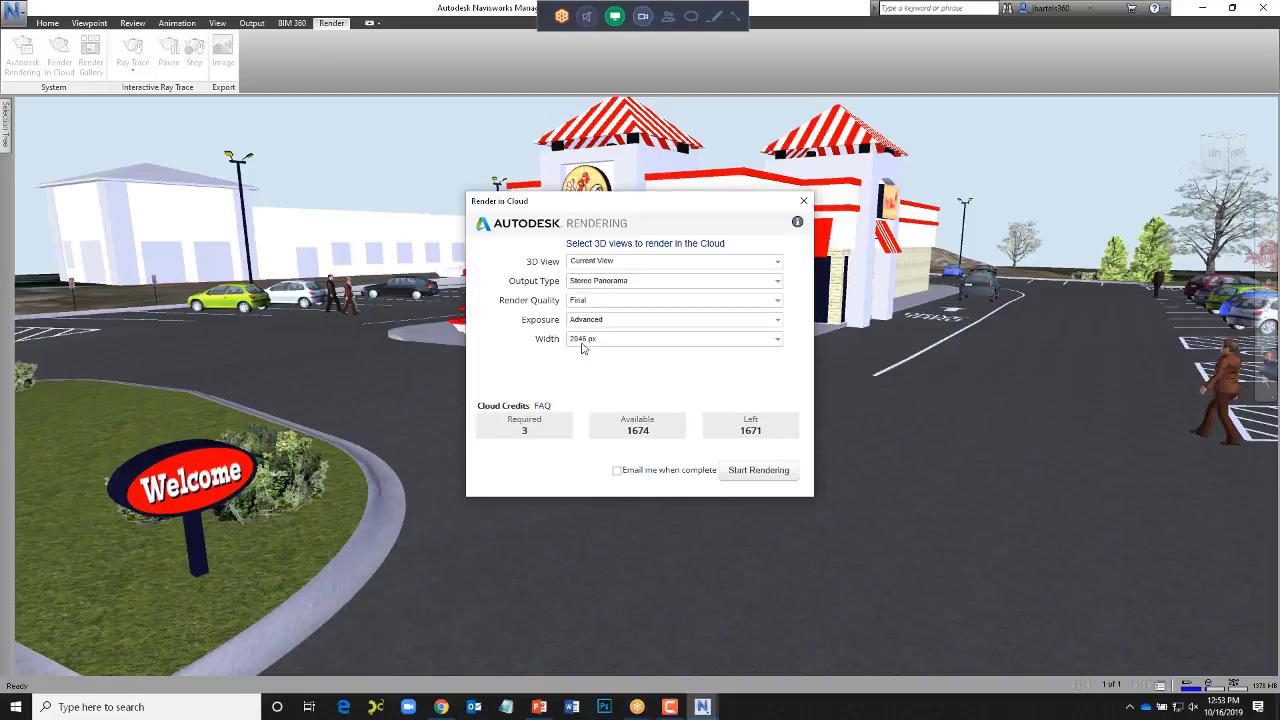
click(588, 320)
click(588, 334)
click(803, 201)
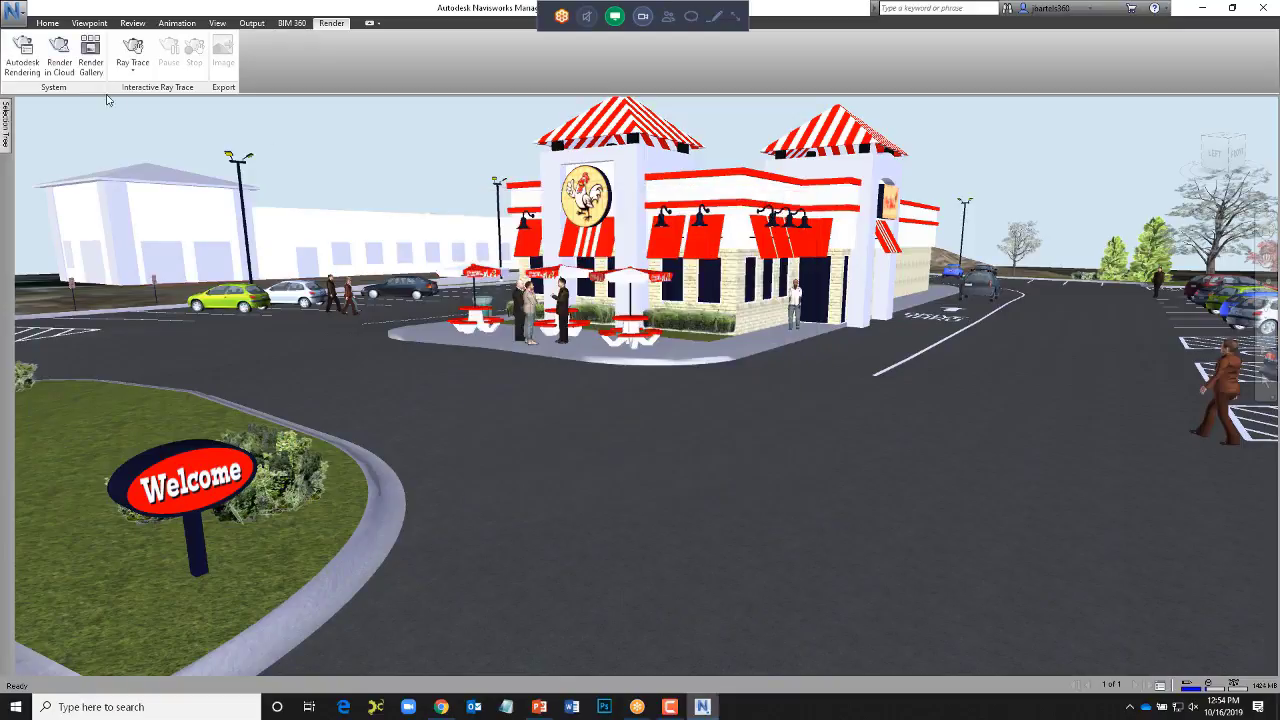
- Open the Chicken-Waffles-site.fbx project in the online render gallery, look around its stereo panorama and show the QR code for phone viewing
click(95, 58)
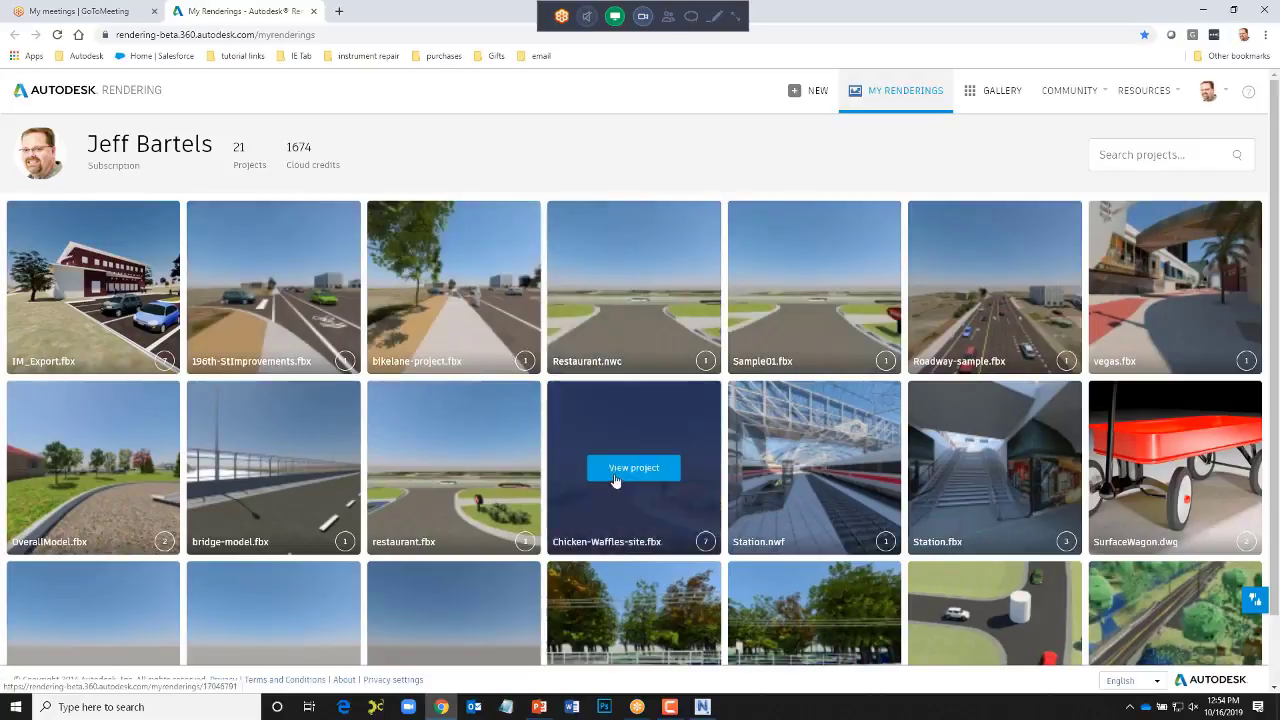
click(625, 471)
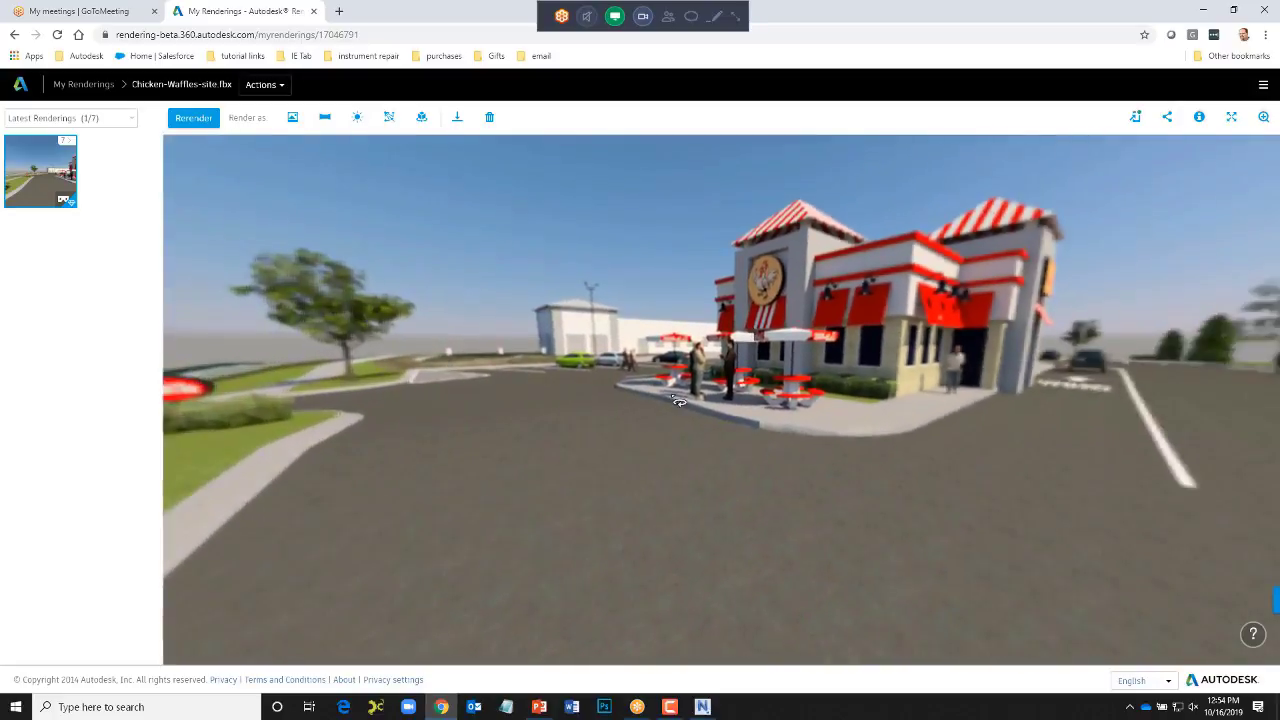
mouse_move(670, 413)
mouse_down()
mouse_move(673, 652)
mouse_move(680, 415)
mouse_up()
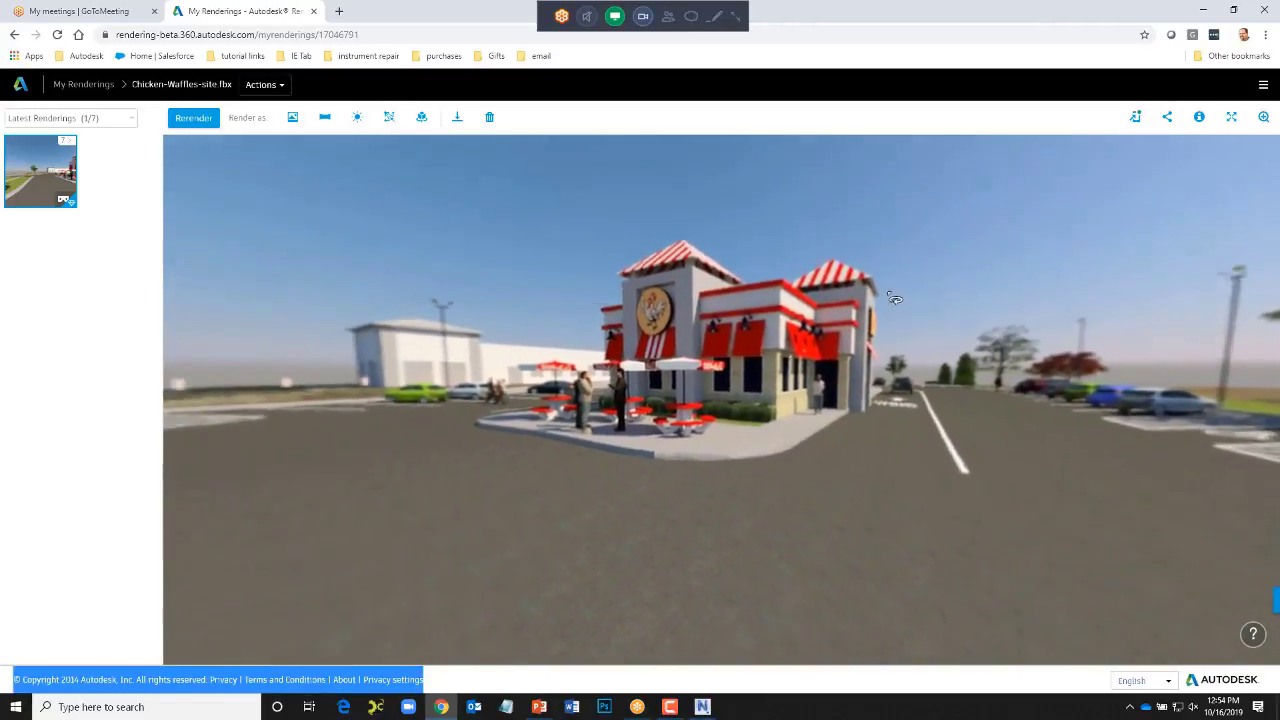
click(1135, 118)
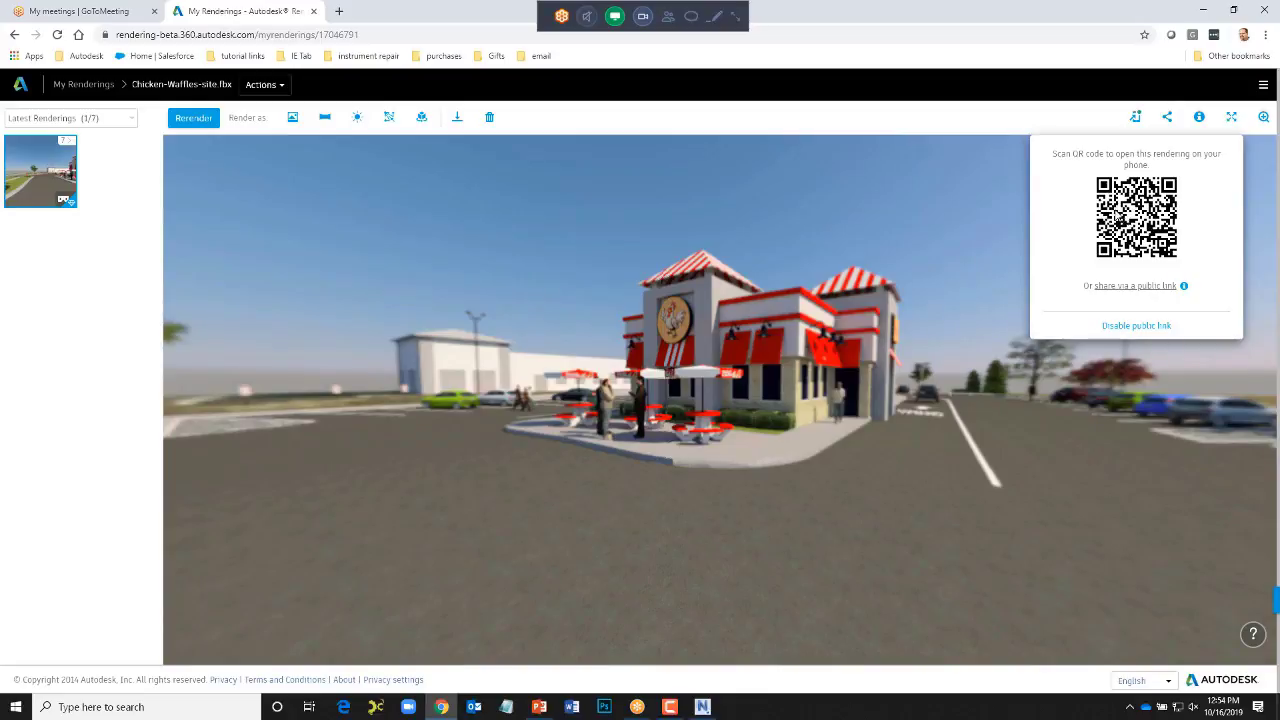
- Switch to PowerPoint and start the slide show from slide 14, which holds the front and back of building QR codes
click(541, 708)
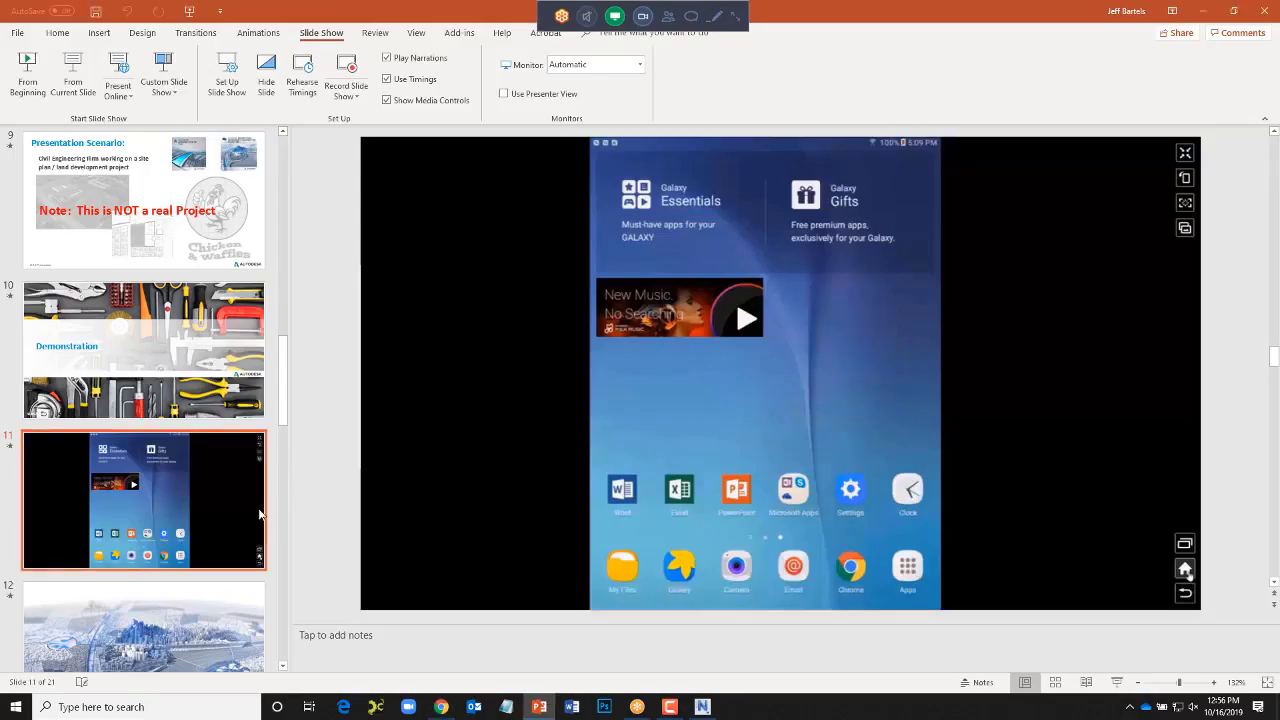
drag(283, 427, 288, 502)
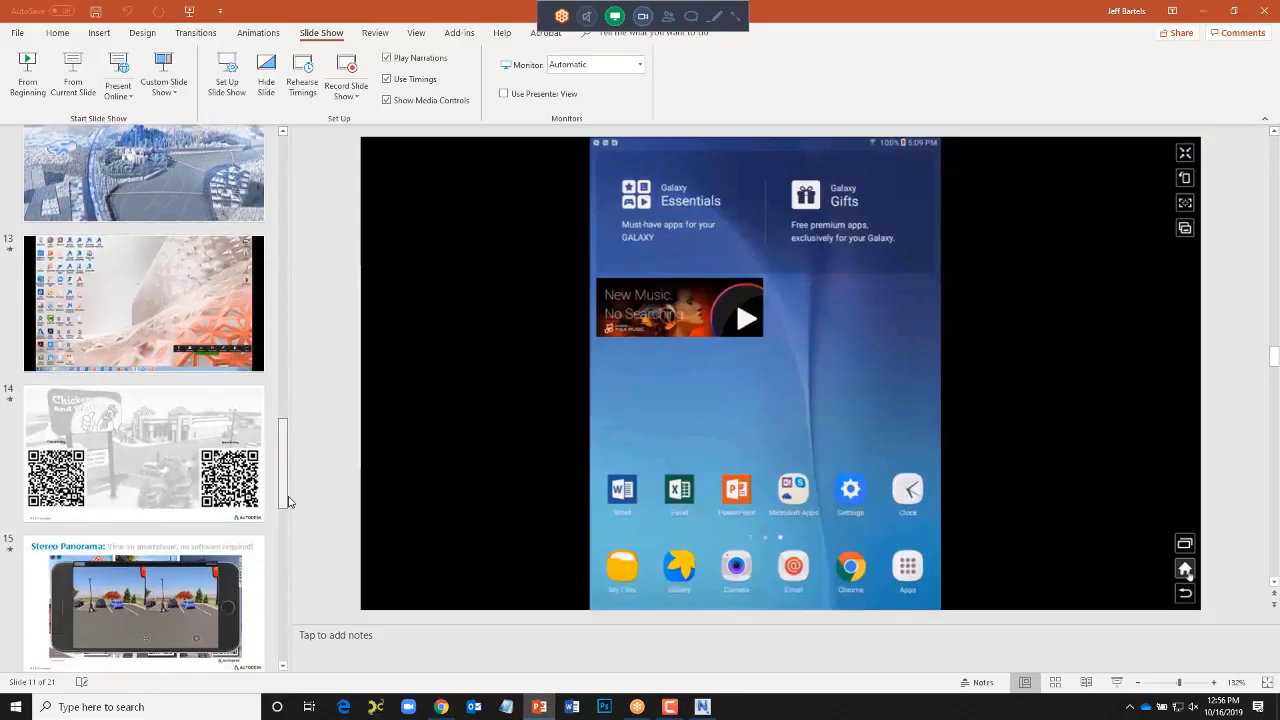
click(176, 442)
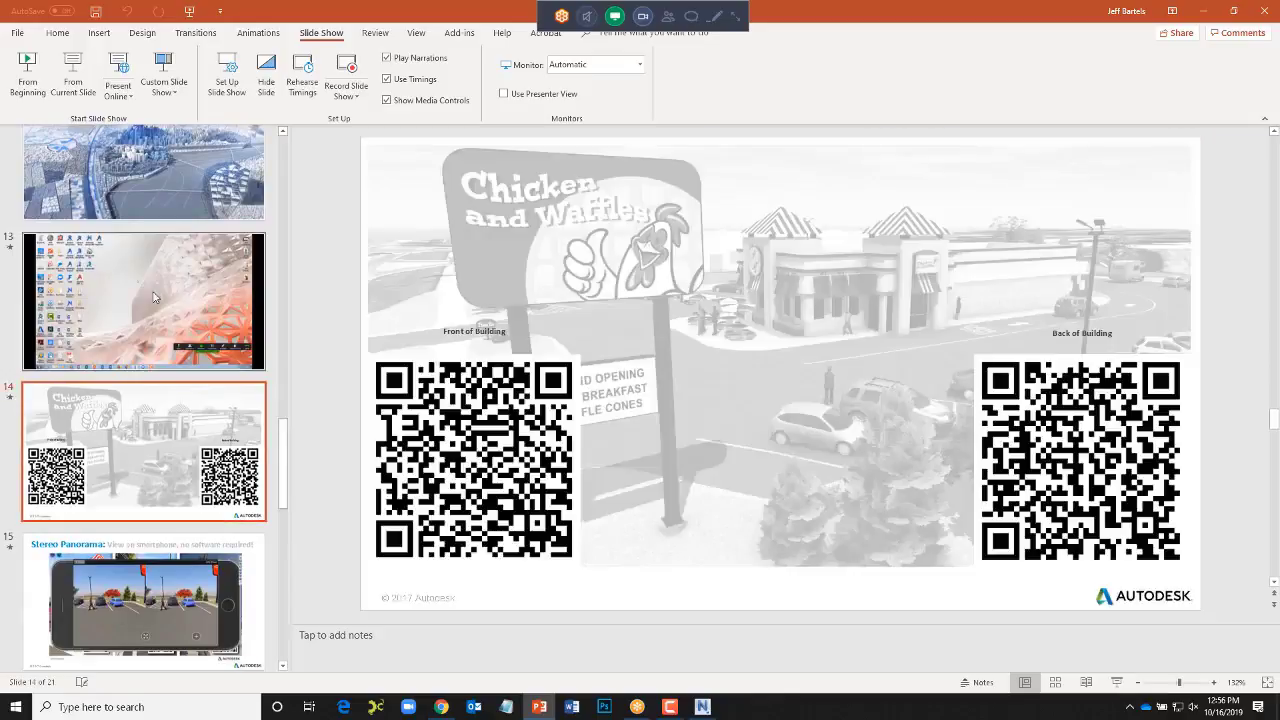
click(73, 75)
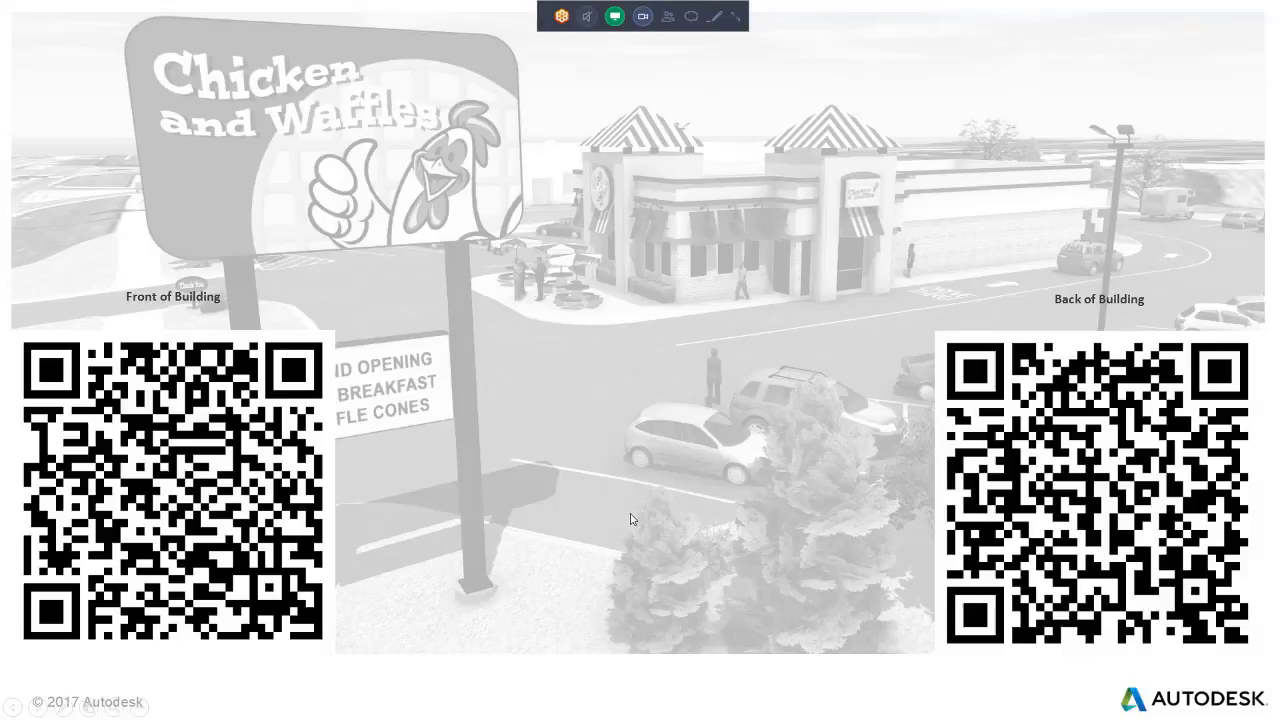
- Present the stereo panorama and tablet drawing slides, and play the restaurant walkthrough video on slide 18
click(630, 519)
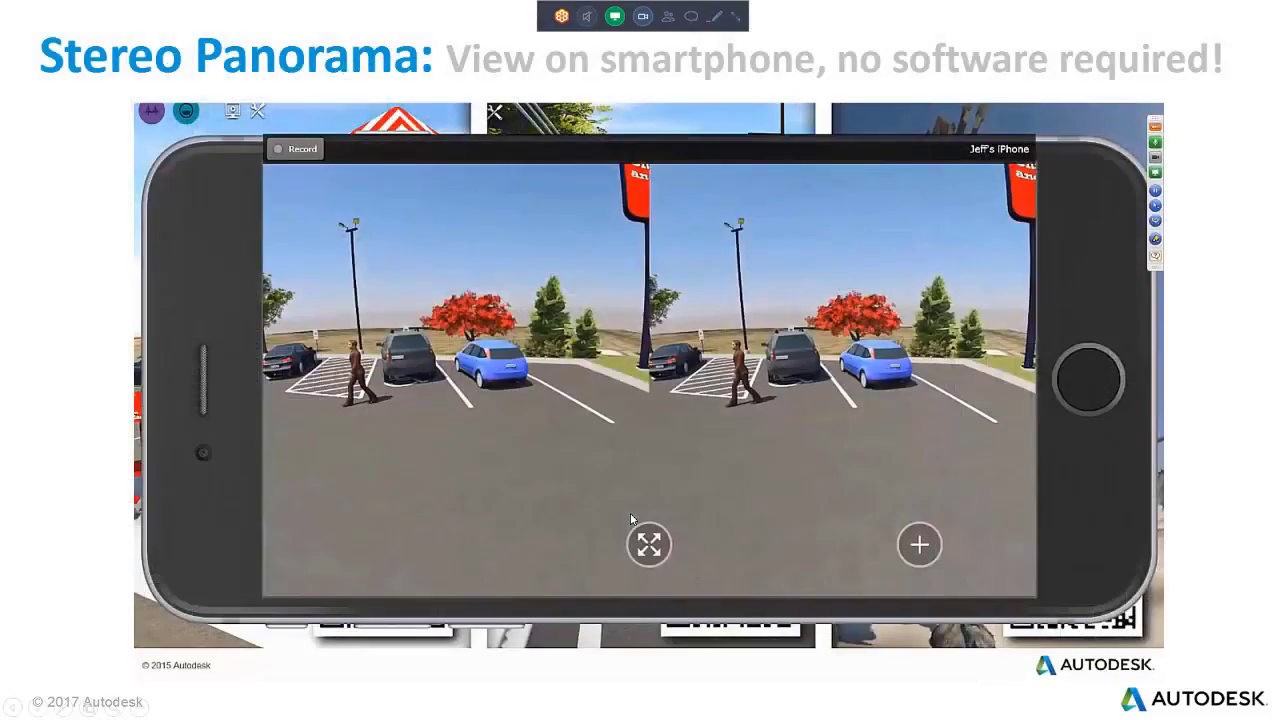
click(158, 665)
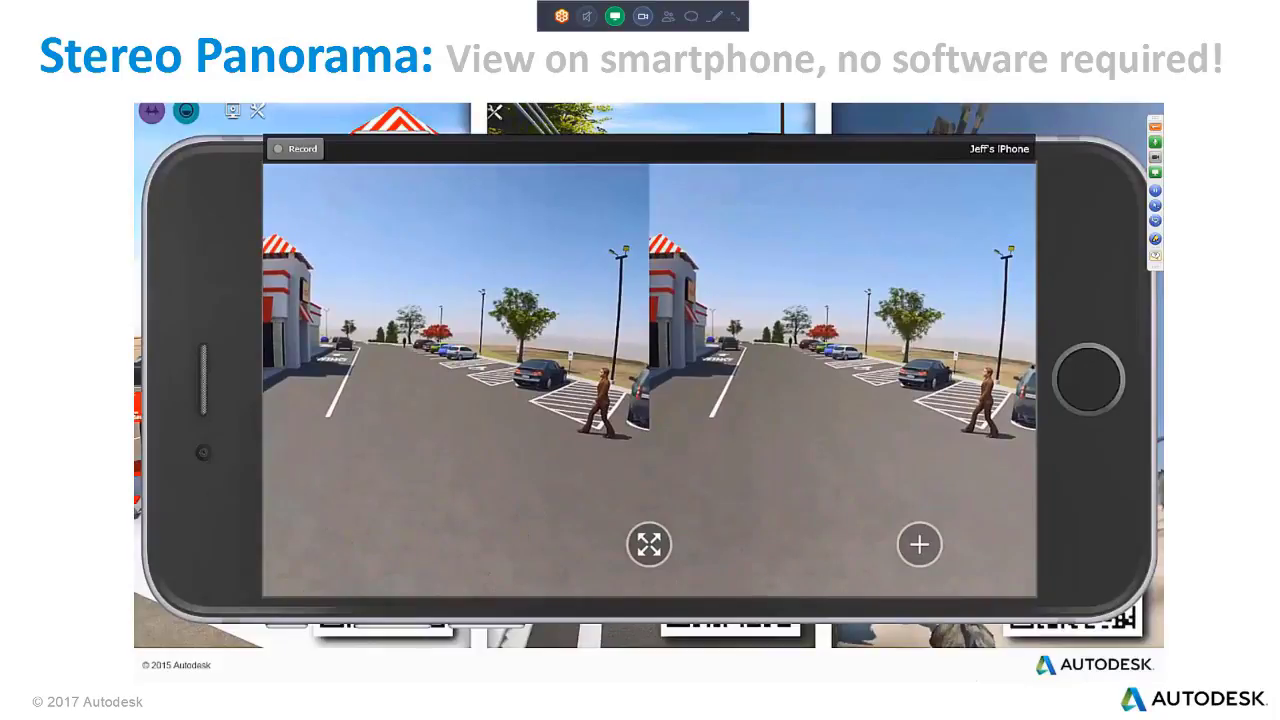
key(Right)
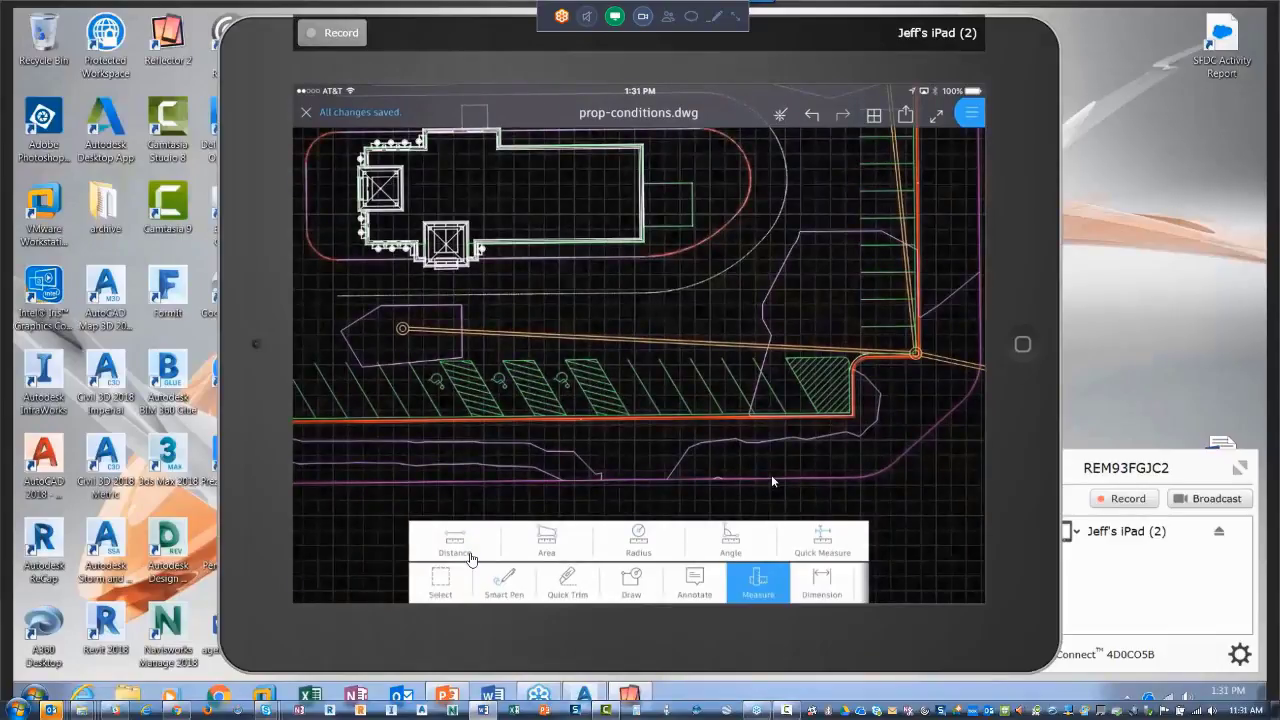
click(470, 558)
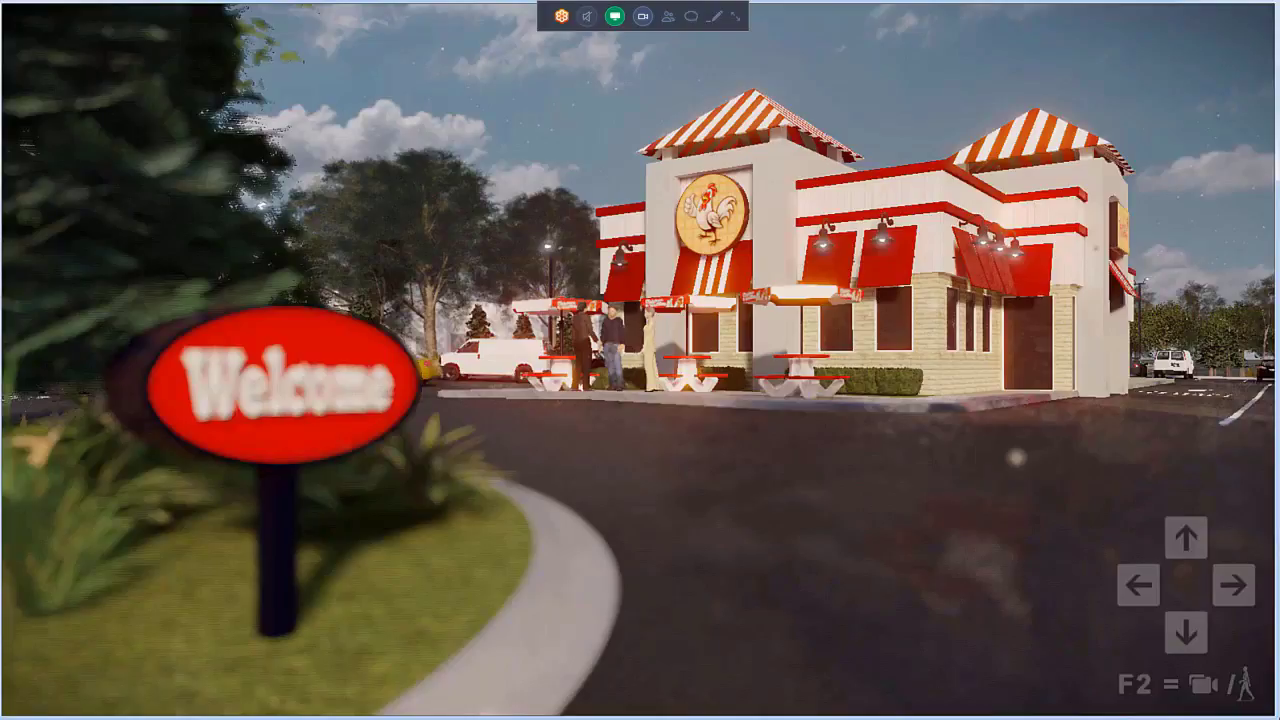
mouse_move(189, 700)
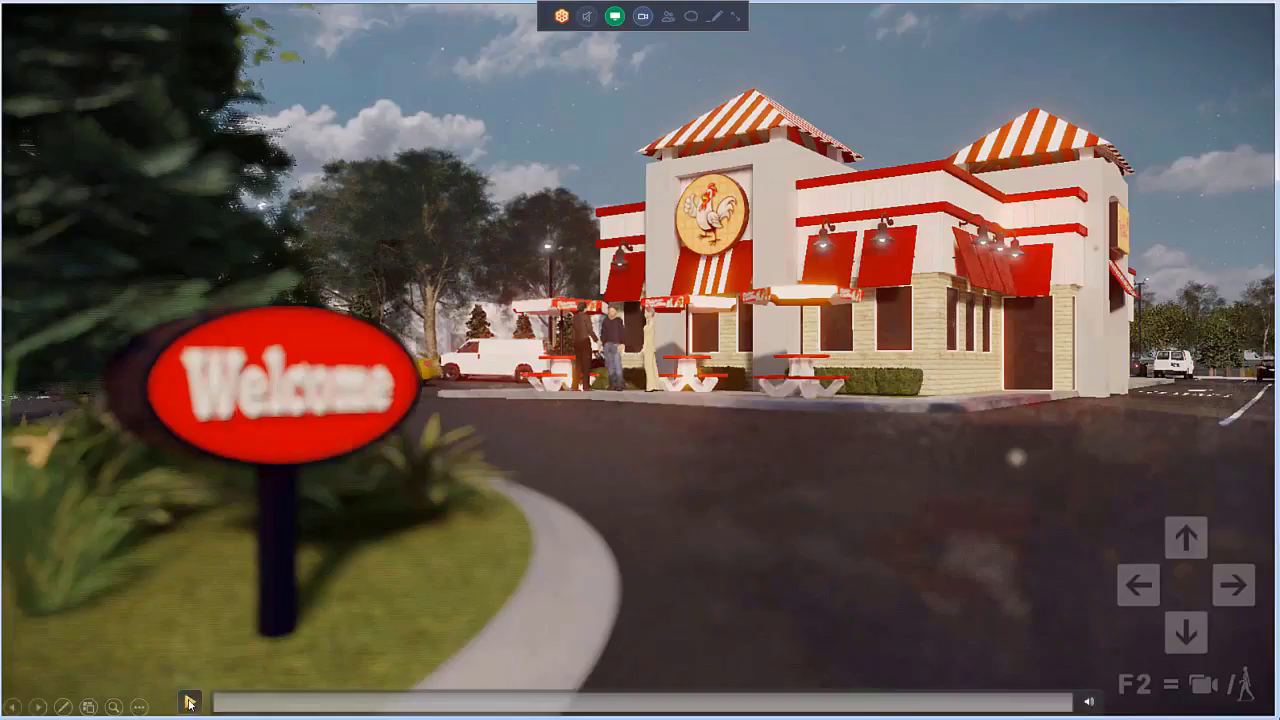
click(189, 703)
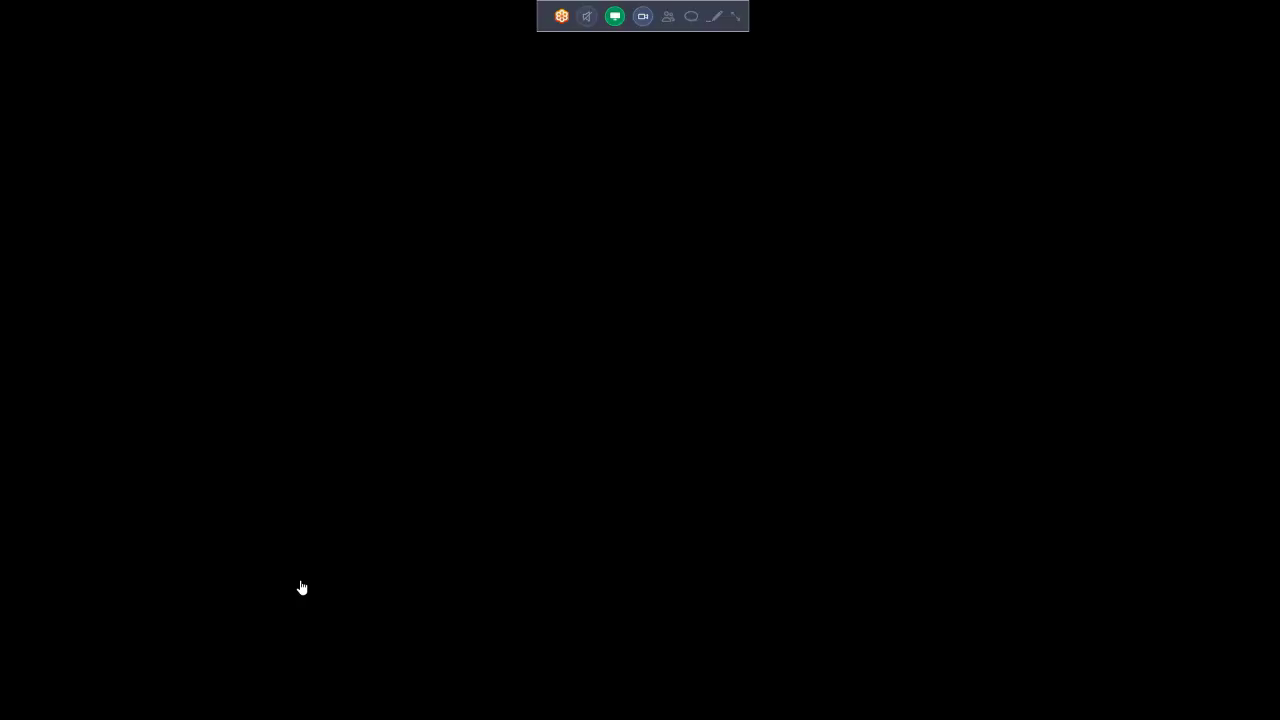
- Exit the slide show and restart it from the Summary slide, slide 19
click(385, 530)
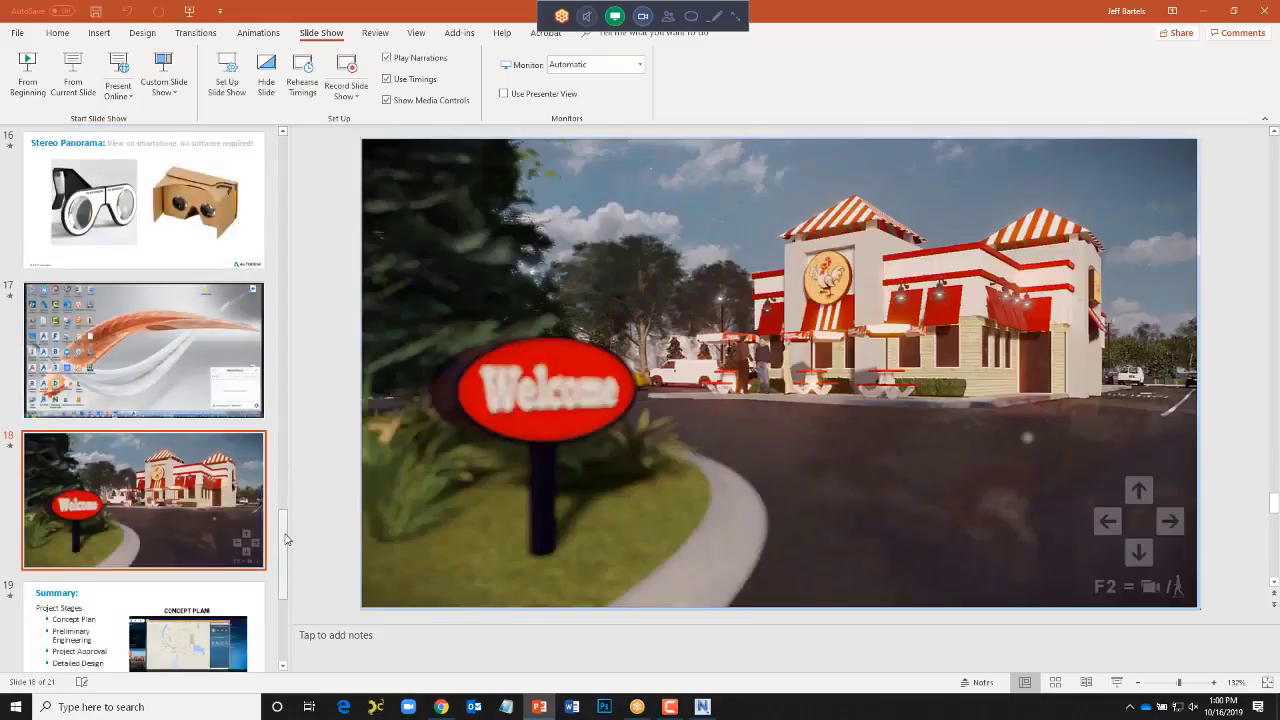
drag(282, 537, 288, 577)
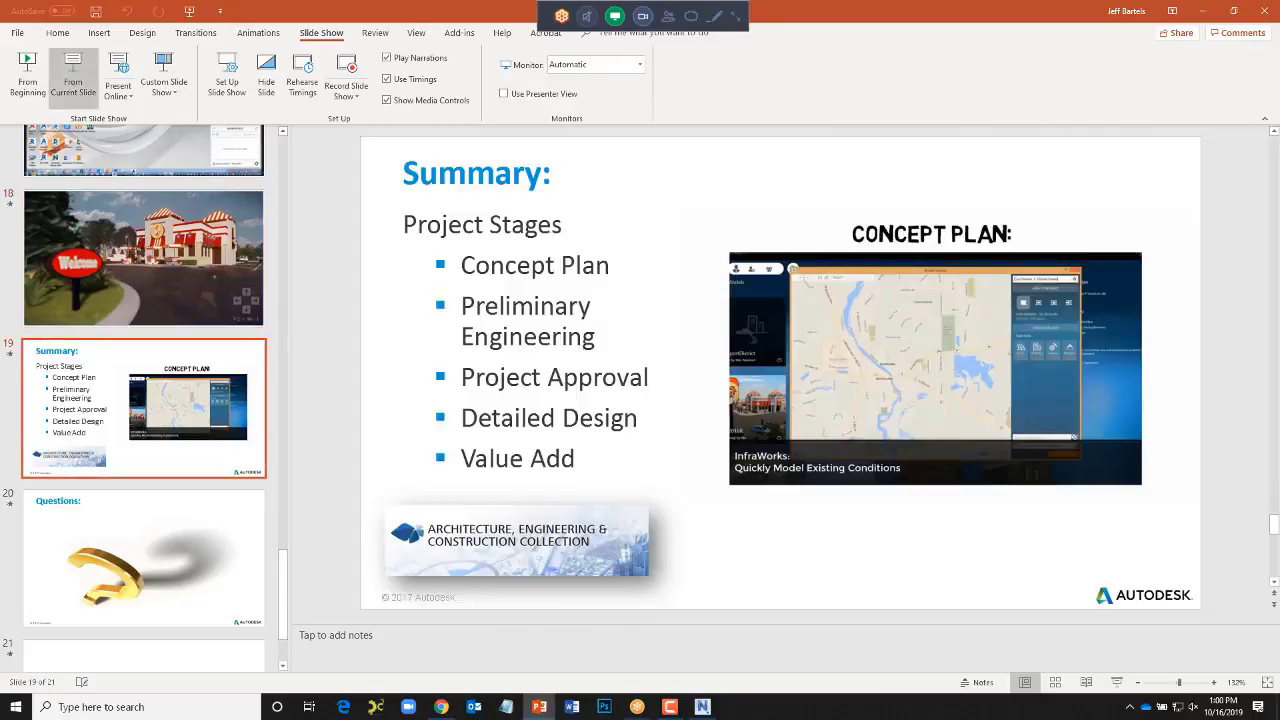
click(73, 75)
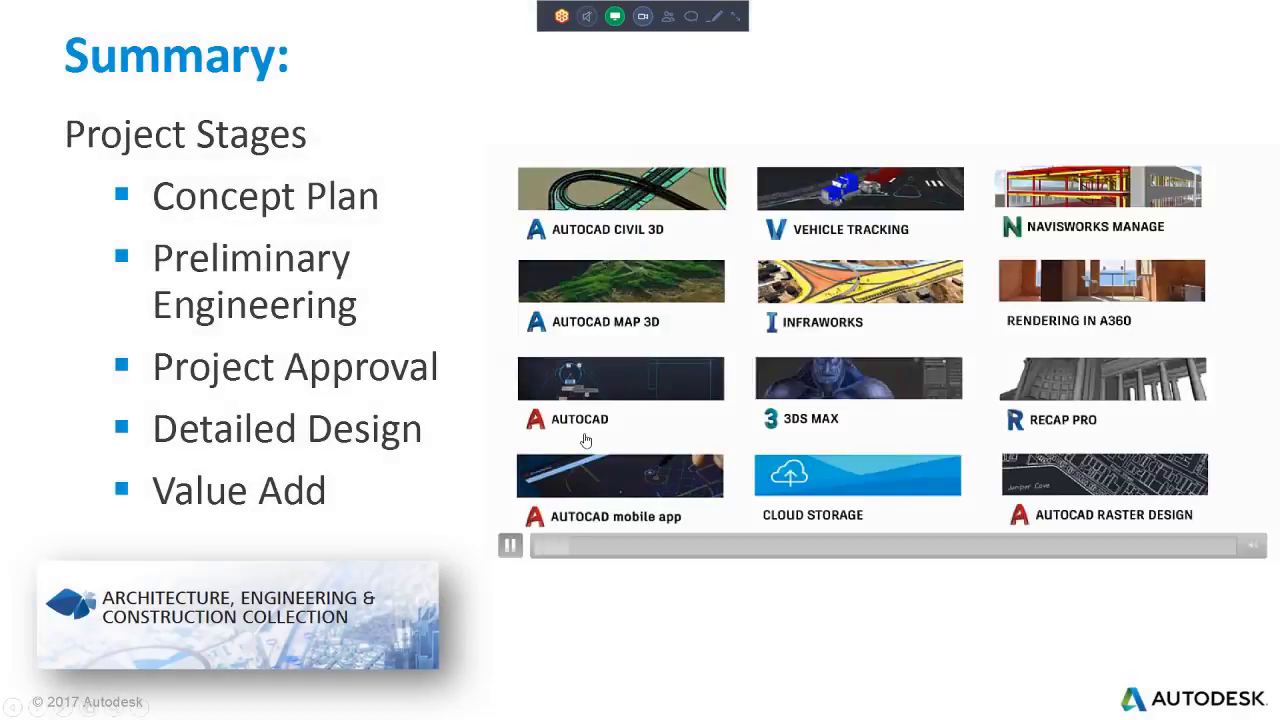